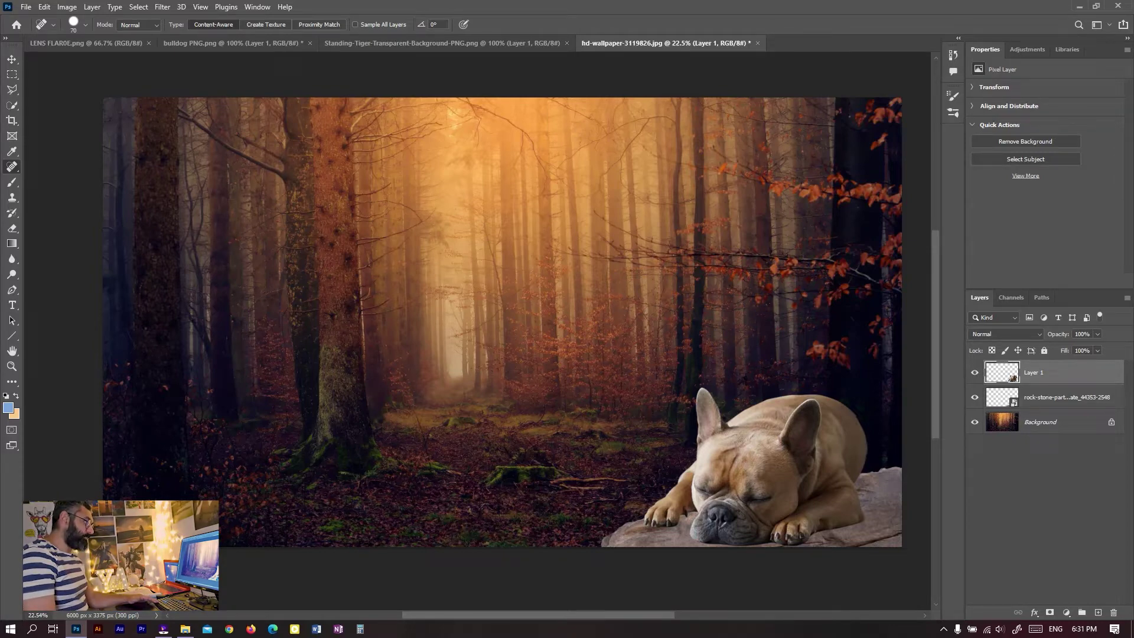
Inspect the forest, rock and dog layers individually by toggling their visibility, then restore all.
{"action": "left_click", "coordinate": [974, 421], "text": "alt"}
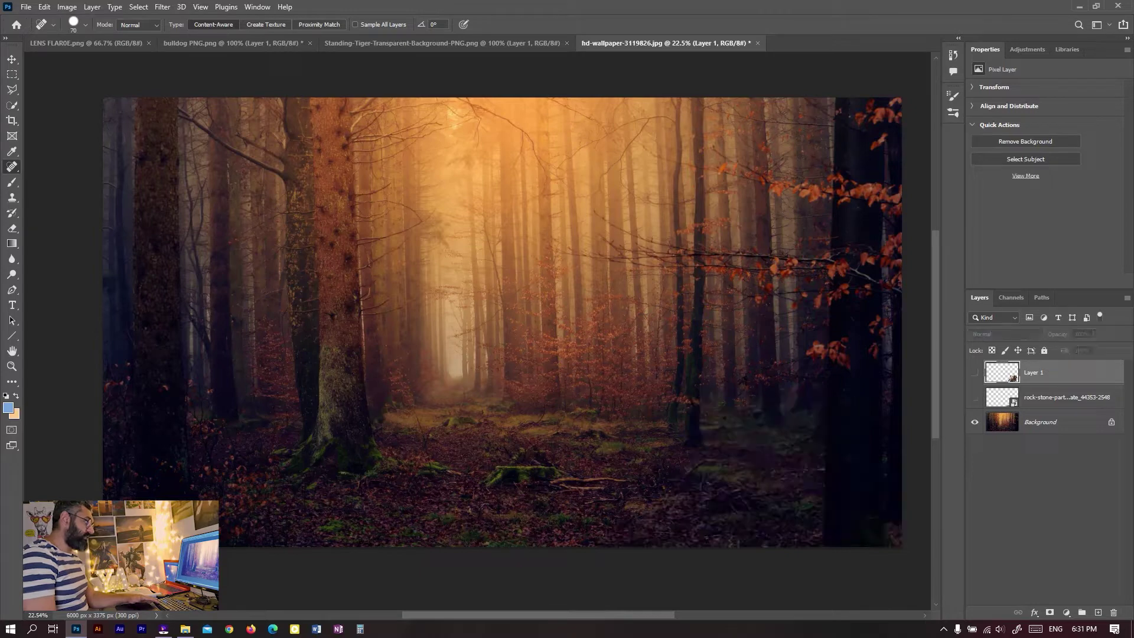
{"action": "left_click", "coordinate": [975, 421], "text": "alt"}
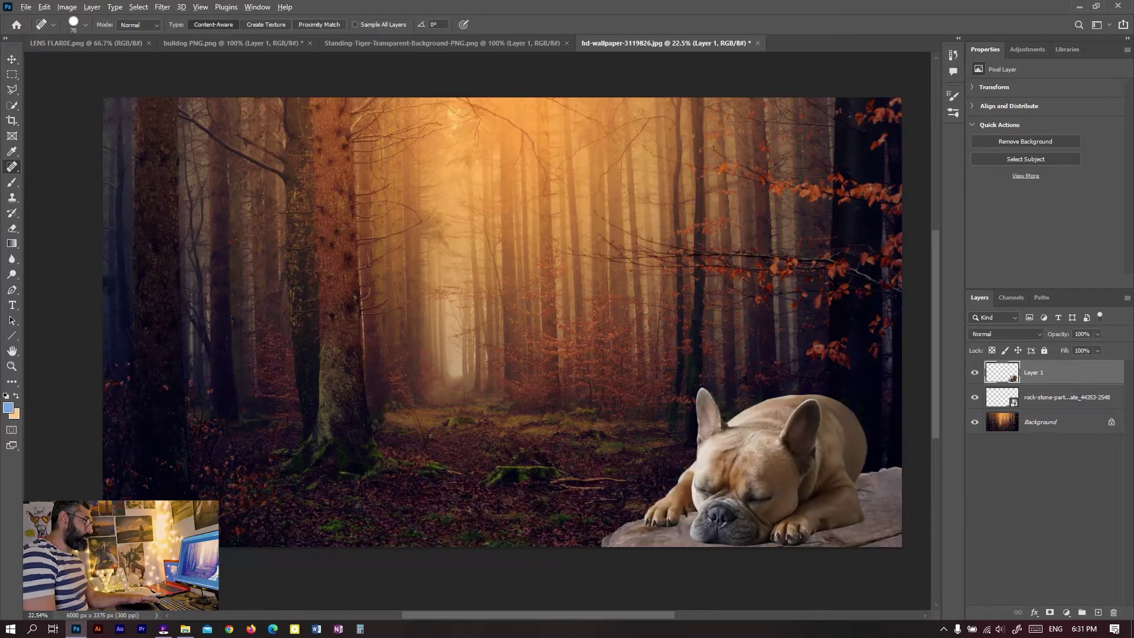
{"action": "left_click", "coordinate": [974, 397], "text": "alt"}
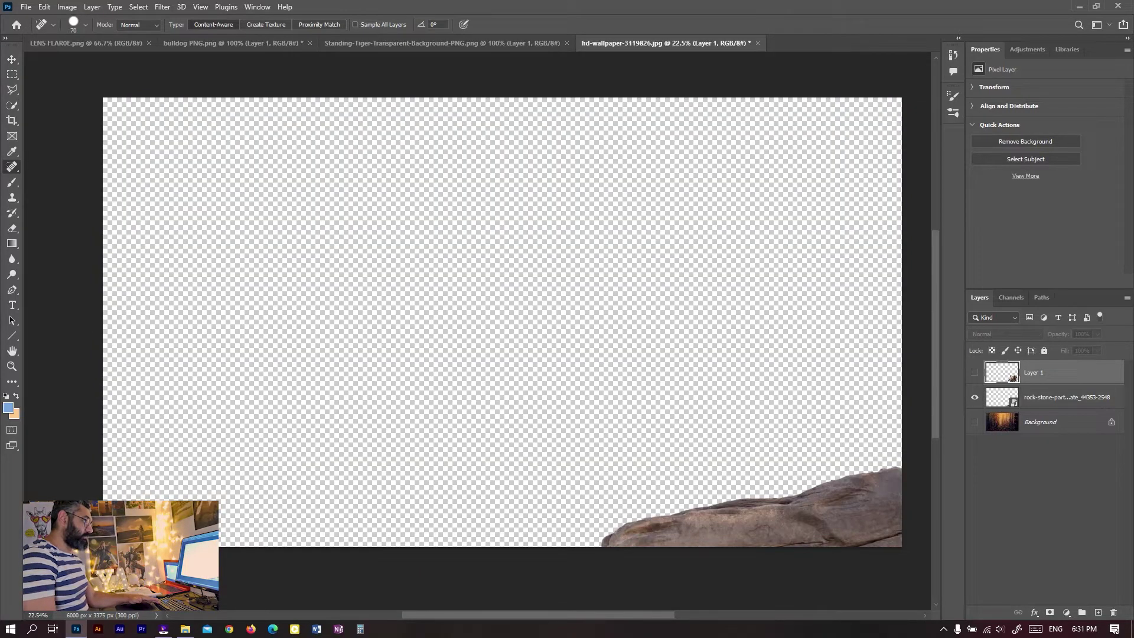
{"action": "left_click", "coordinate": [974, 397], "text": "alt"}
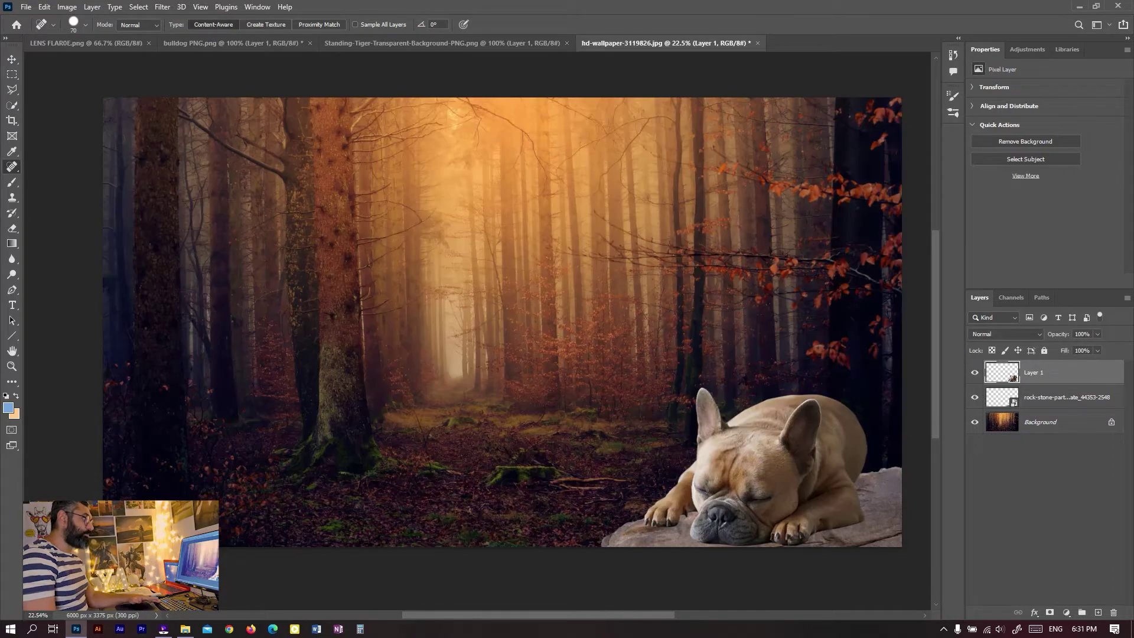
{"action": "left_click", "coordinate": [975, 372], "text": "alt"}
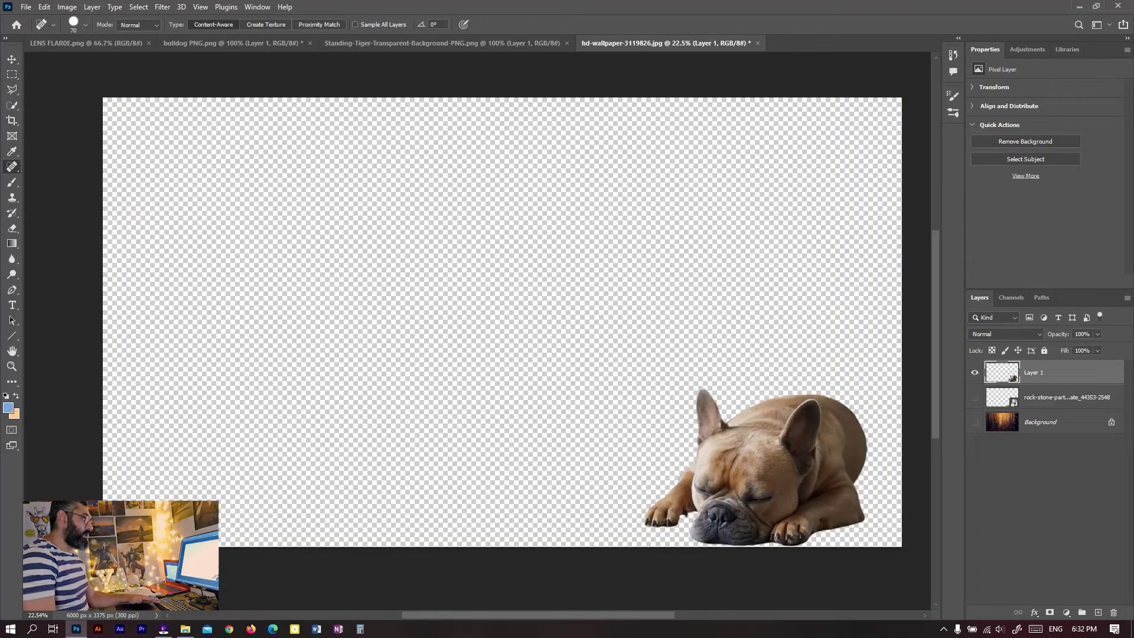
{"action": "left_click", "coordinate": [975, 372], "text": "alt"}
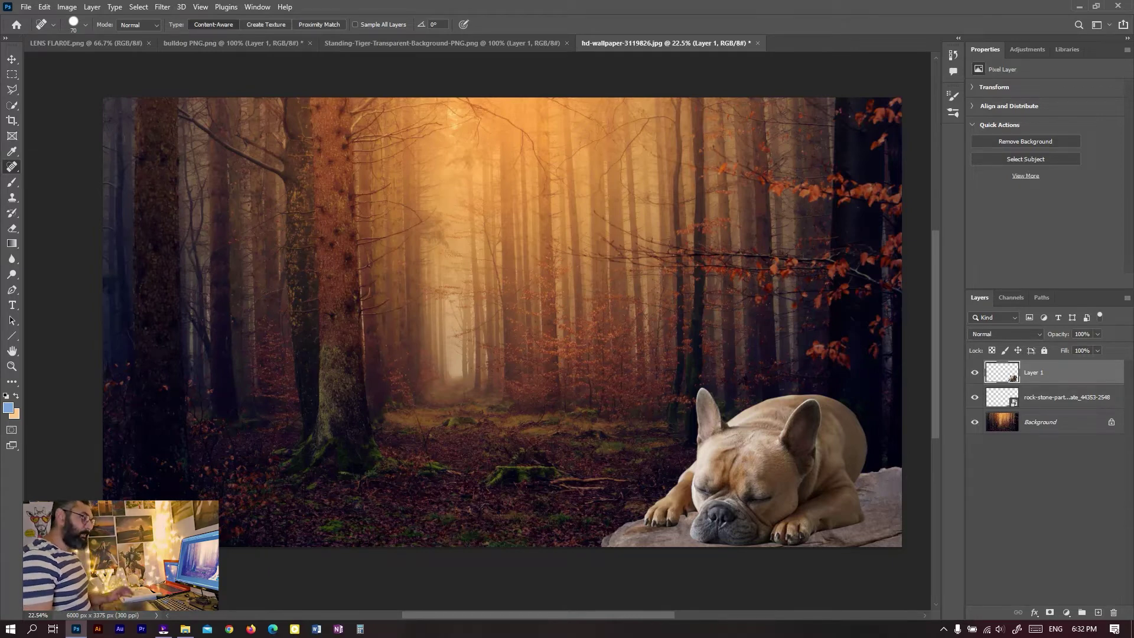
Add a Black & White adjustment layer and put the dog layer into a group named 'Dog'.
{"action": "left_click", "coordinate": [1066, 612]}
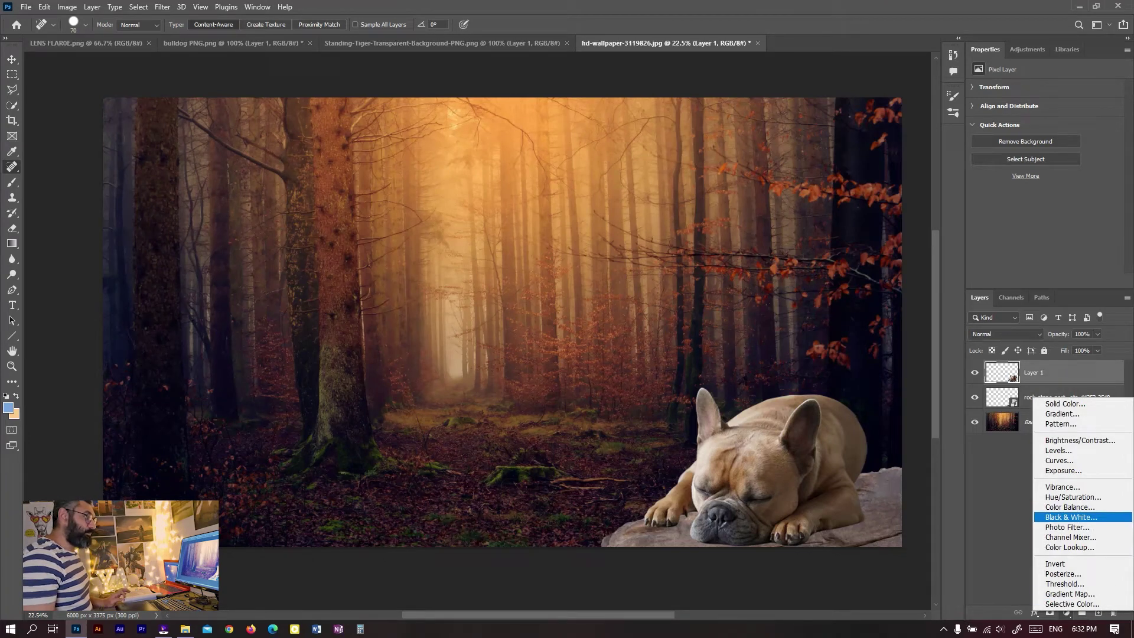
{"action": "left_click", "coordinate": [1070, 518]}
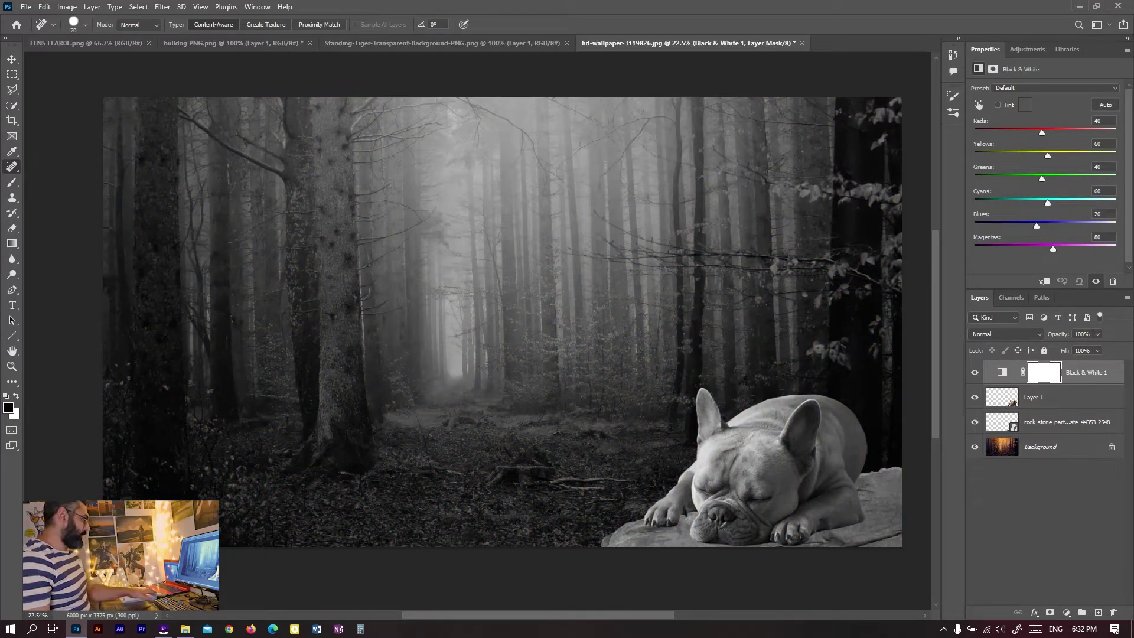
{"action": "key", "text": "alt+bracketleft"}
{"action": "key", "text": "ctrl+g"}
{"action": "double_click", "coordinate": [1019, 392]}
{"action": "type", "text": "Dog"}
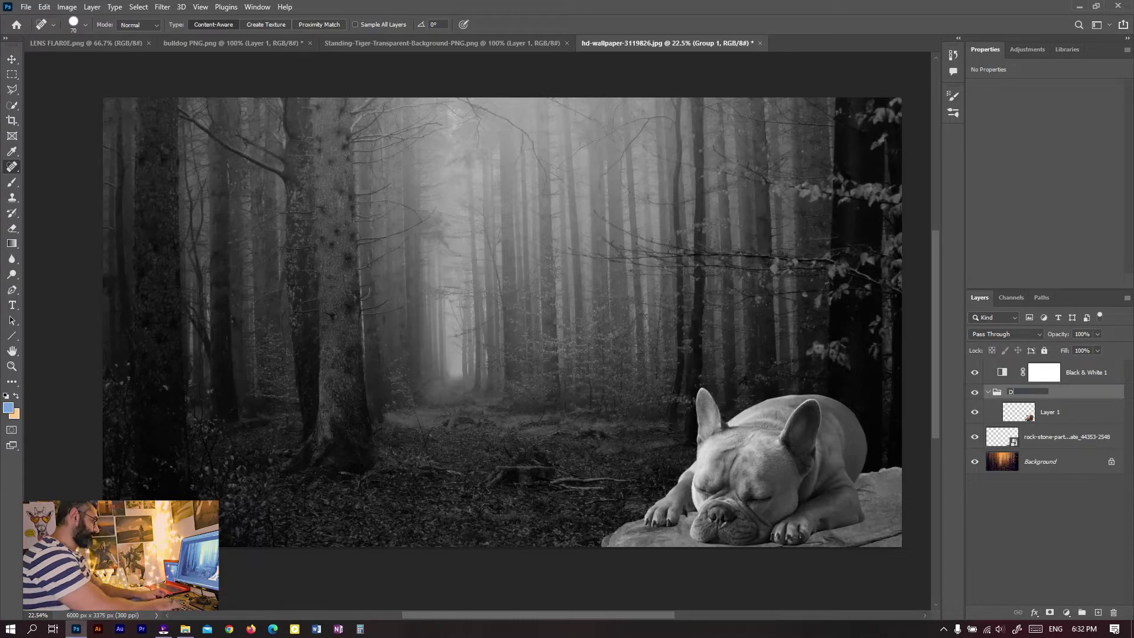
{"action": "key", "text": "Return"}
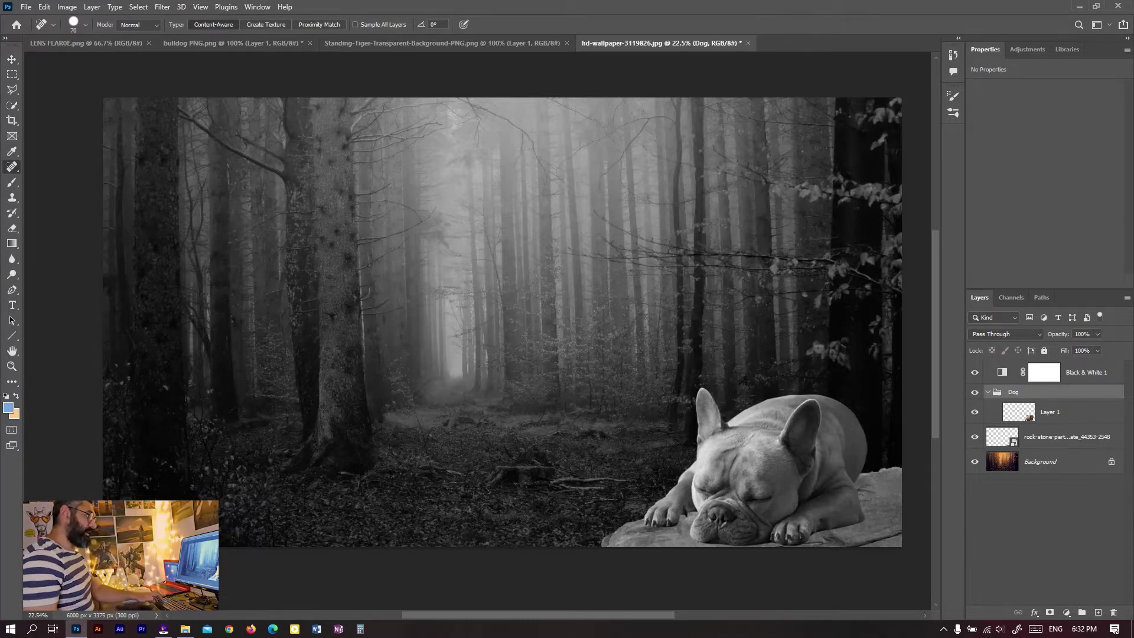
Put the rock layer into a group named 'Rock' and collapse both groups.
{"action": "left_click", "coordinate": [1064, 437]}
{"action": "key", "text": "ctrl+g"}
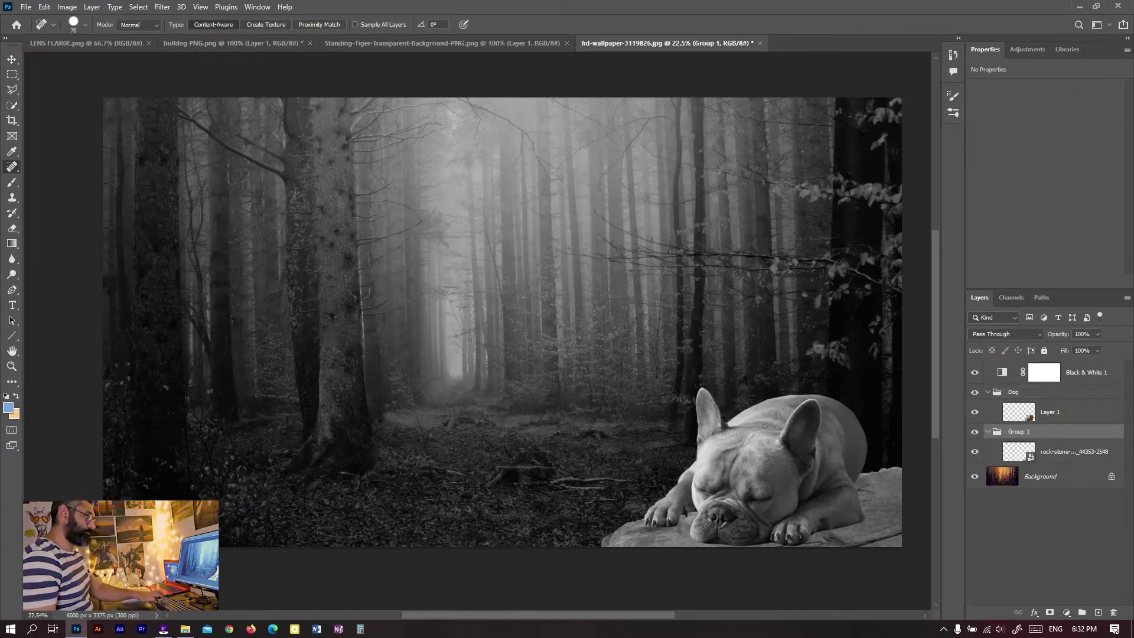
{"action": "double_click", "coordinate": [1018, 431]}
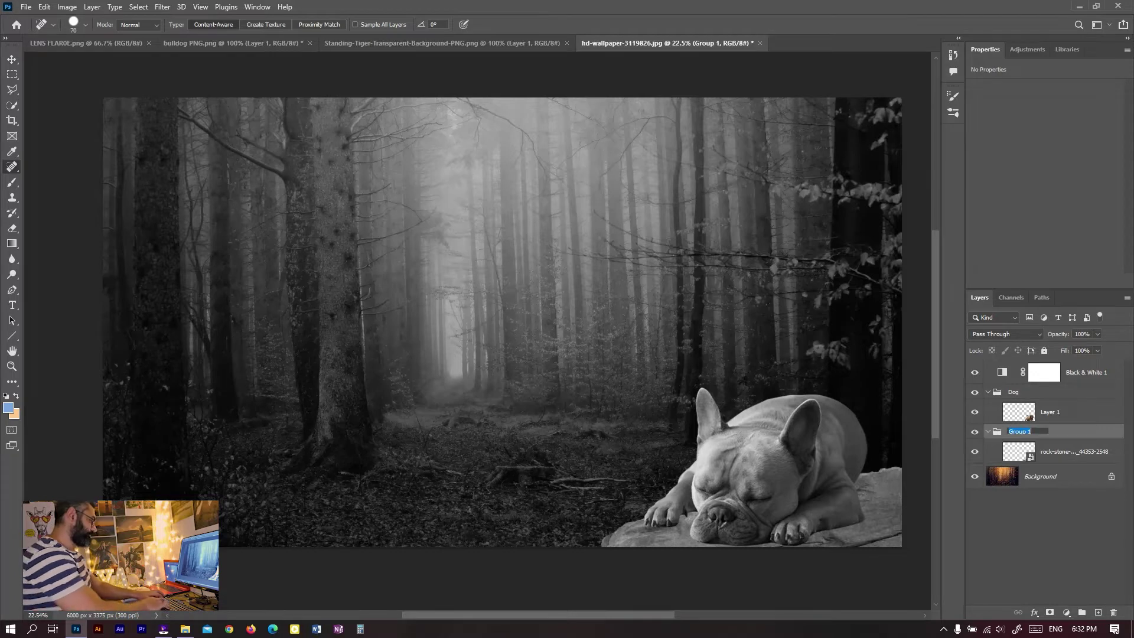
{"action": "type", "text": "Rock"}
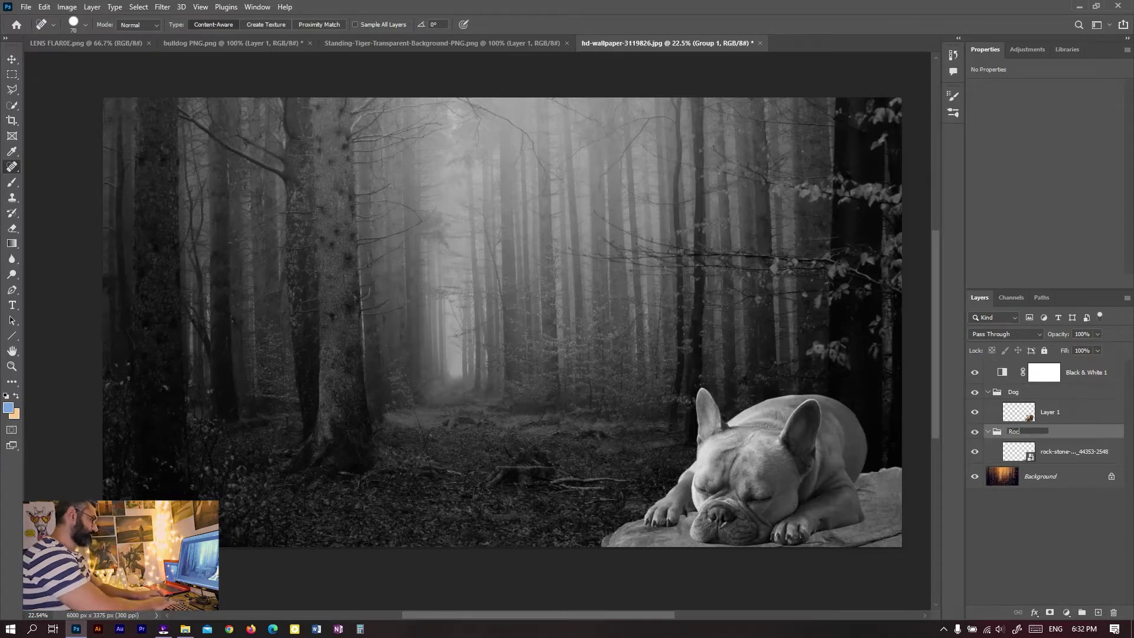
{"action": "key", "text": "Return"}
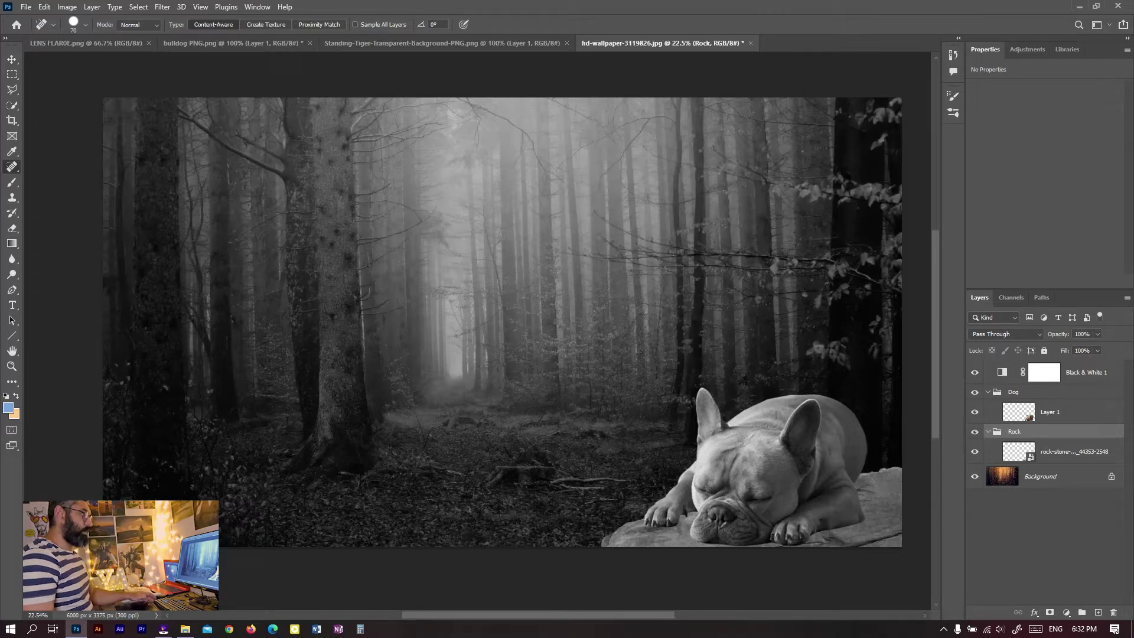
{"action": "left_click", "coordinate": [988, 392]}
{"action": "left_click", "coordinate": [988, 407]}
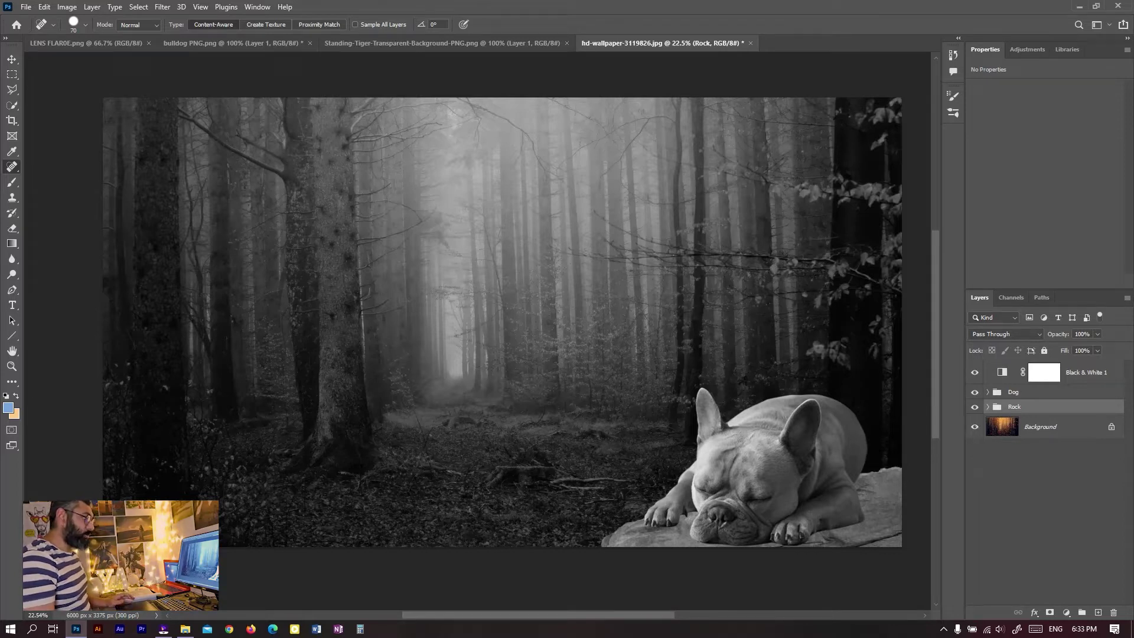
Select the dog's Layer 1 inside the Dog group and bring up the adjustment layer list.
{"action": "key", "text": "alt+bracketright"}
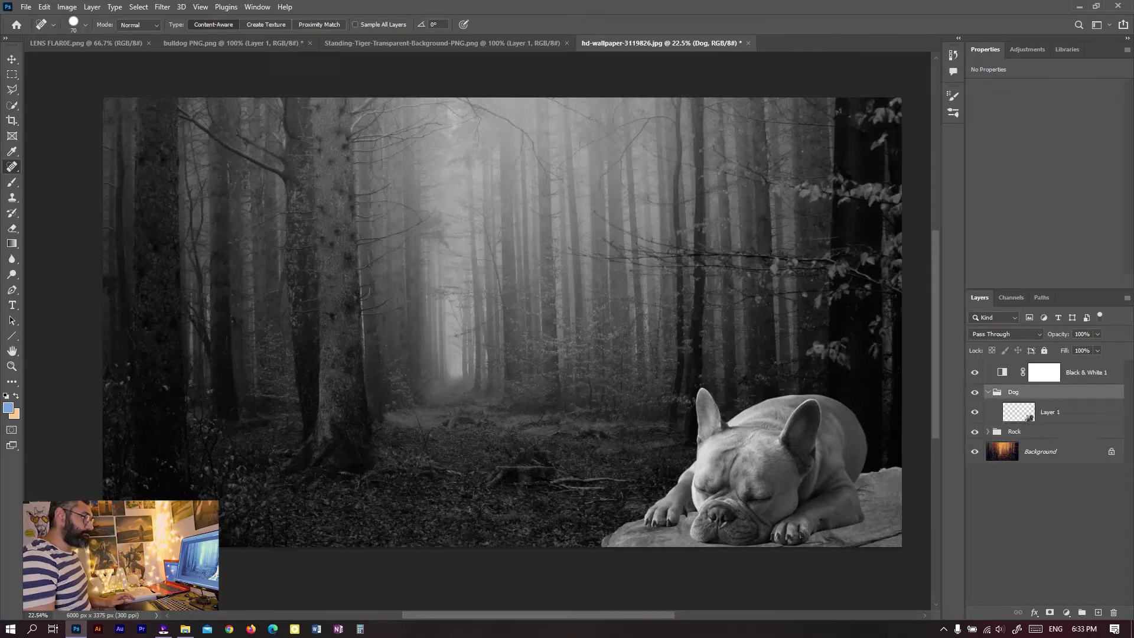
{"action": "left_click", "coordinate": [1029, 414]}
{"action": "left_click", "coordinate": [1066, 612]}
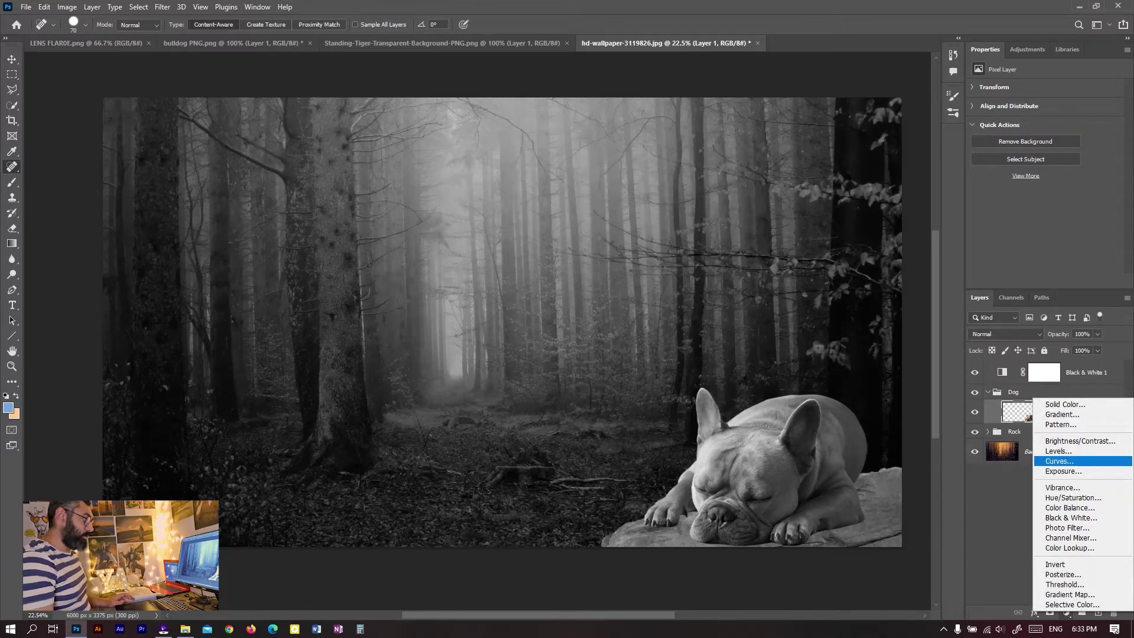
Add Curves 1, test the curve up and down, and clip it to the dog's Layer 1.
{"action": "left_click", "coordinate": [1059, 461]}
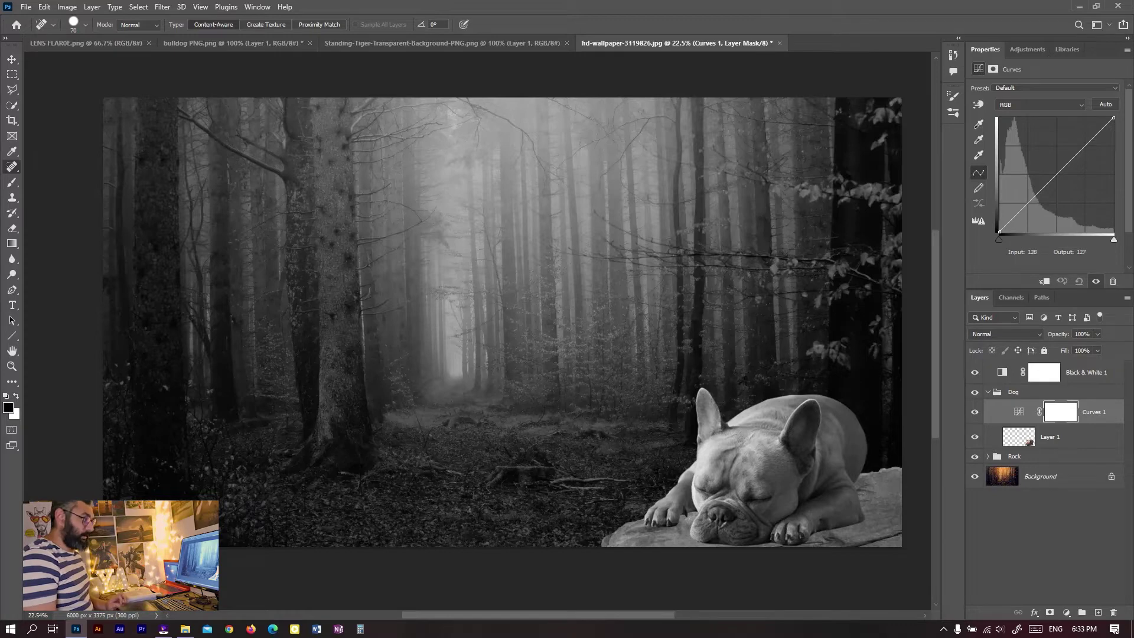
{"action": "left_click_drag", "start_coordinate": [1056, 174], "coordinate": [1032, 154]}
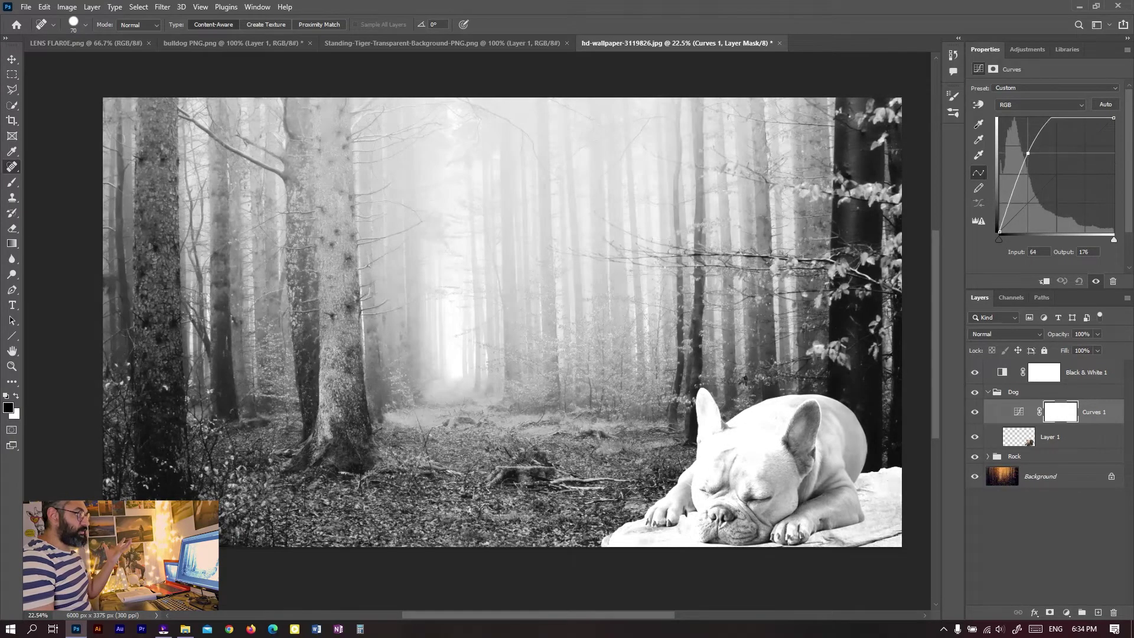
{"action": "left_click_drag", "start_coordinate": [1033, 154], "coordinate": [1116, 254]}
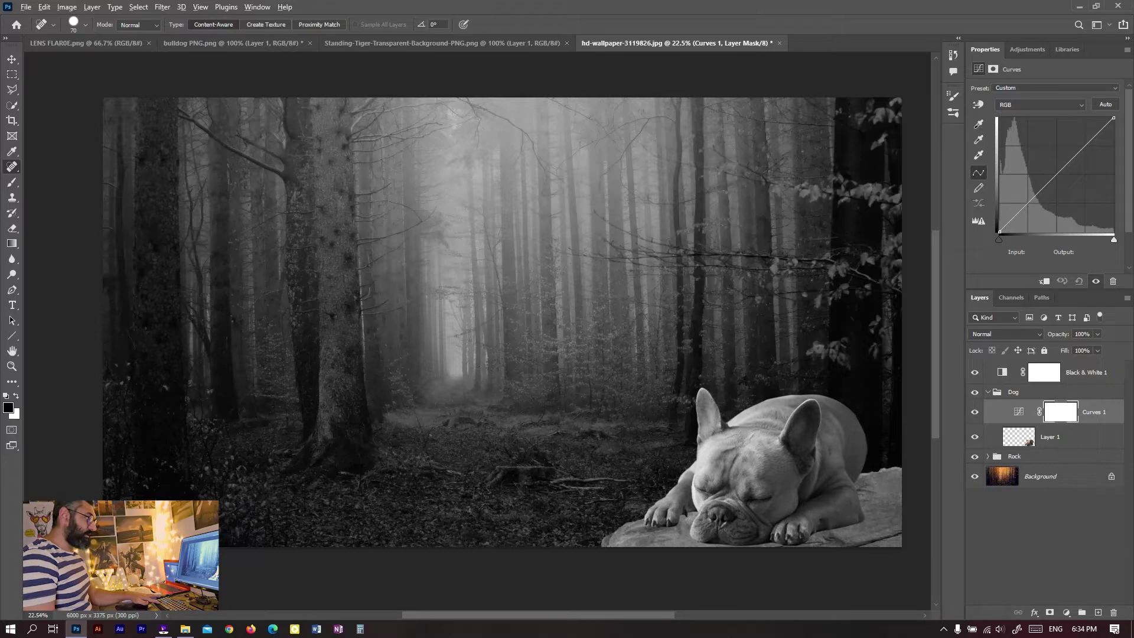
{"action": "key", "text": "ctrl+alt+g"}
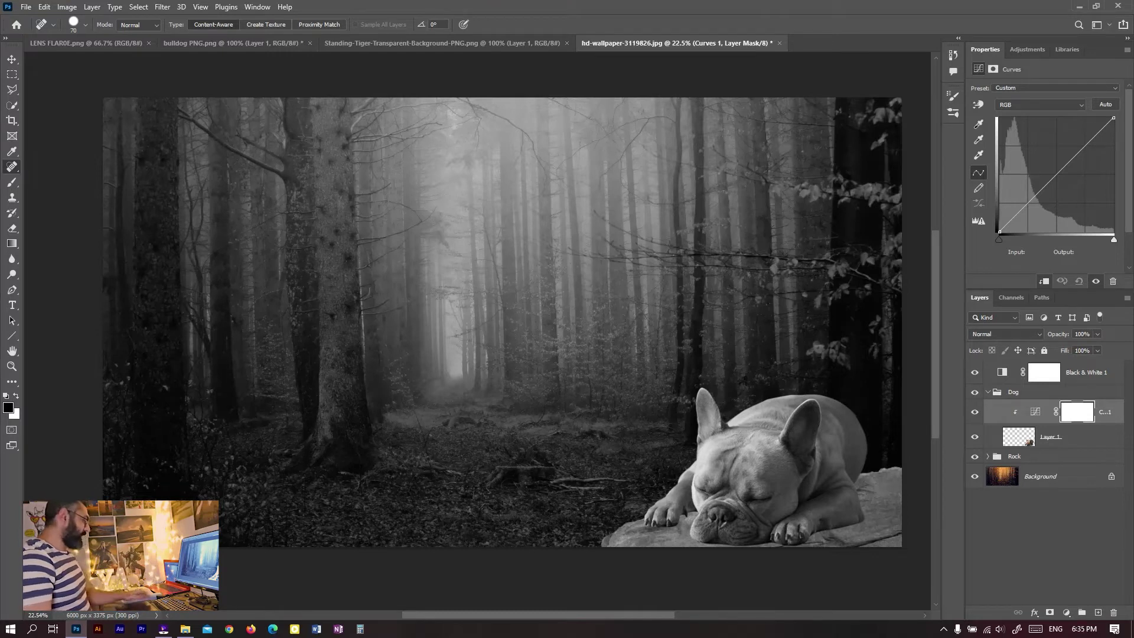
Add a midtone point dragged down to darken the dog, and nudge the black point.
{"action": "left_click", "coordinate": [1058, 174]}
{"action": "left_click_drag", "start_coordinate": [1058, 175], "coordinate": [1062, 185]}
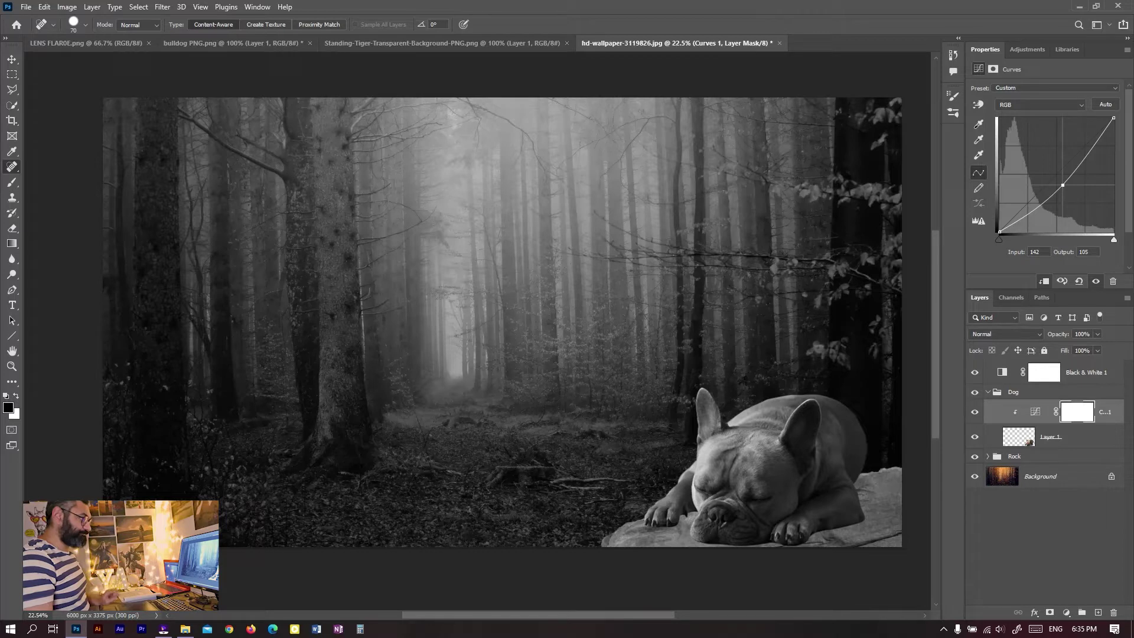
{"action": "key", "text": "ctrl+d"}
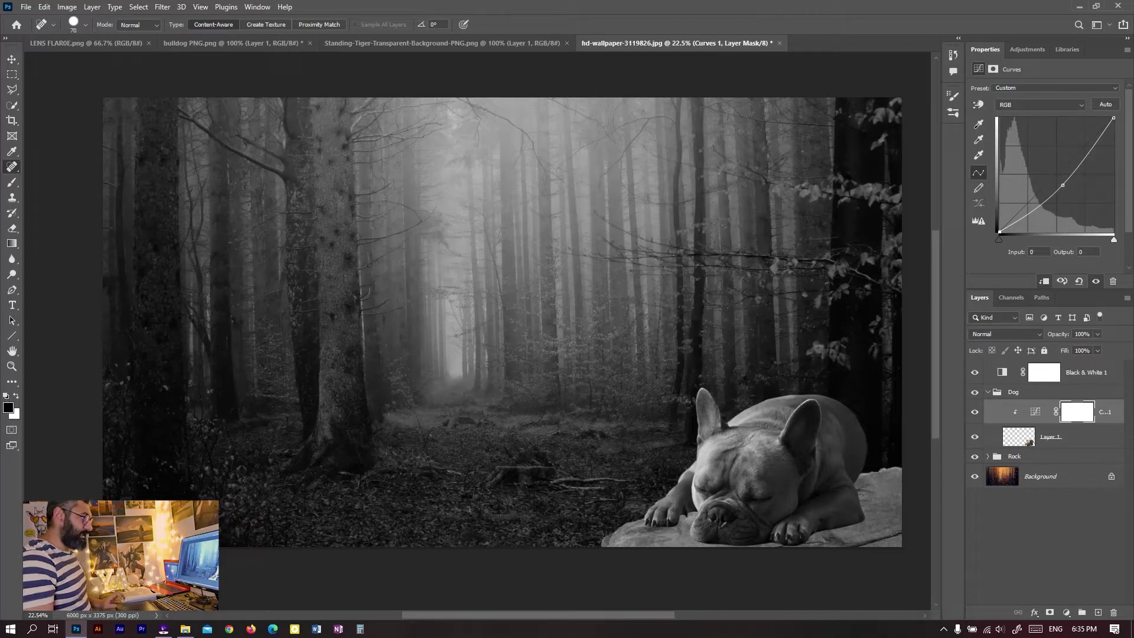
{"action": "key", "text": "Up"}
{"action": "key", "text": "Up"}
{"action": "key", "text": "Up"}
{"action": "key", "text": "Up"}
{"action": "key", "text": "Up"}
{"action": "key", "text": "Up"}
{"action": "key", "text": "Up"}
{"action": "key", "text": "Up"}
{"action": "key", "text": "Up"}
{"action": "key", "text": "Up"}
{"action": "key", "text": "Up"}
{"action": "key", "text": "Up"}
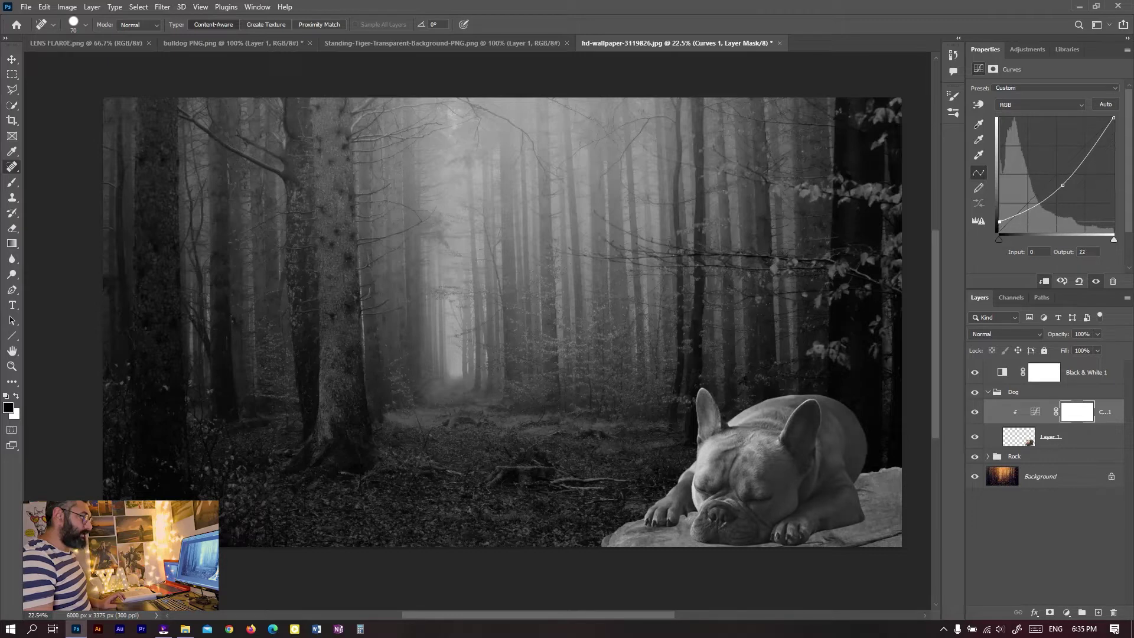
{"action": "key", "text": "Down"}
{"action": "key", "text": "Down"}
{"action": "key", "text": "Down"}
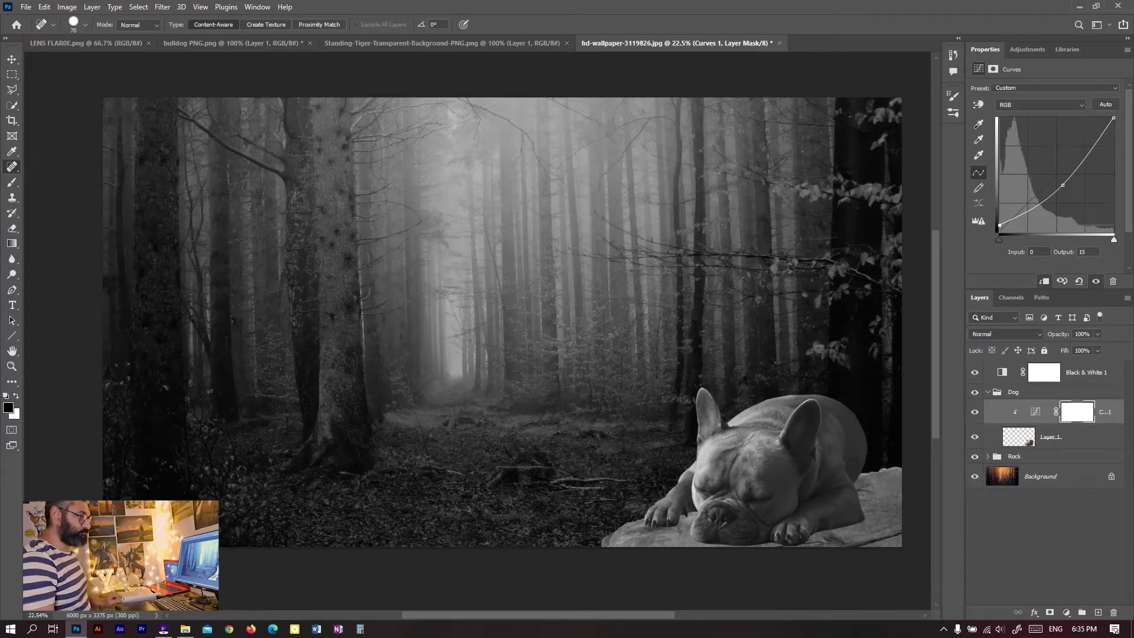
Fine-tune the midtone point, lift the white point slightly, and hide the Black & White layer.
{"action": "left_click_drag", "start_coordinate": [1062, 185], "coordinate": [1065, 186]}
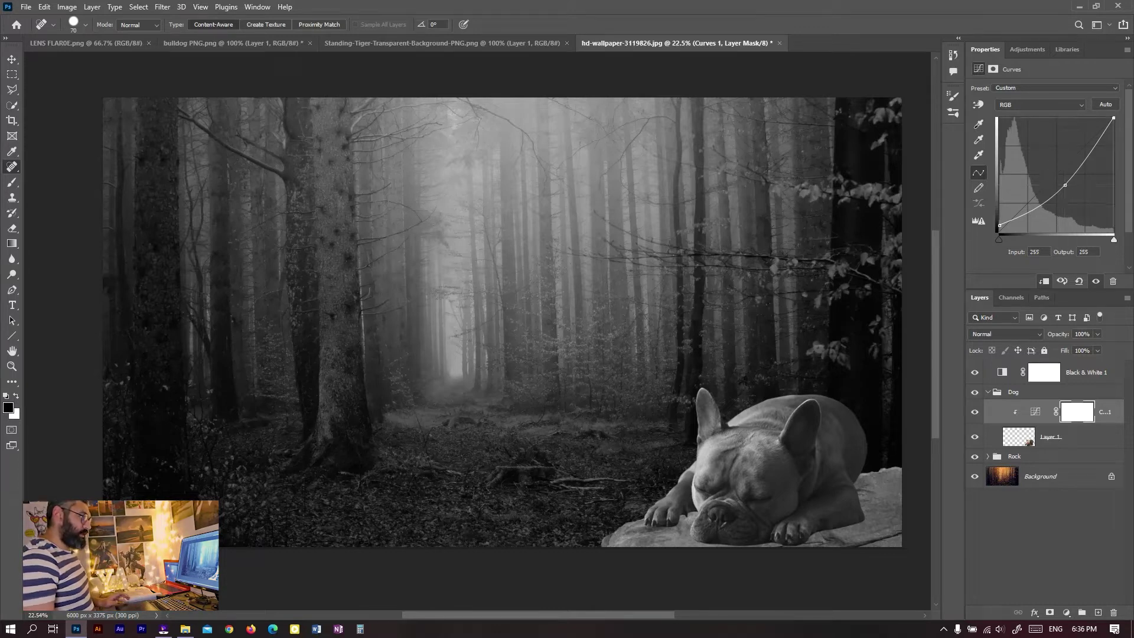
{"action": "left_click", "coordinate": [1113, 119]}
{"action": "left_click_drag", "start_coordinate": [1114, 119], "coordinate": [1114, 118]}
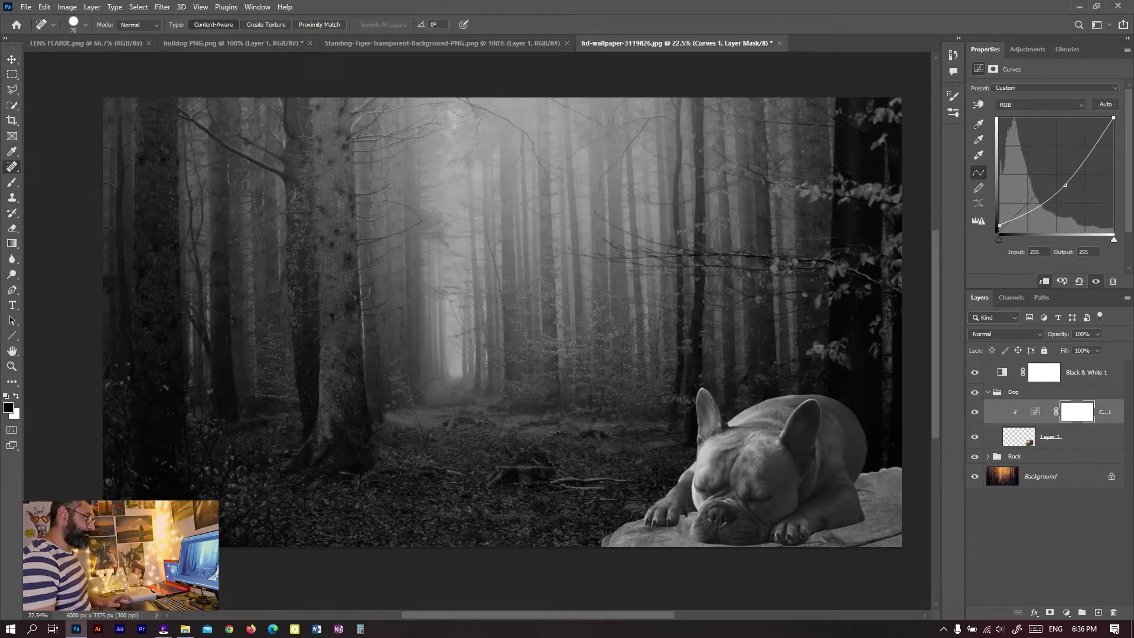
{"action": "left_click", "coordinate": [975, 372]}
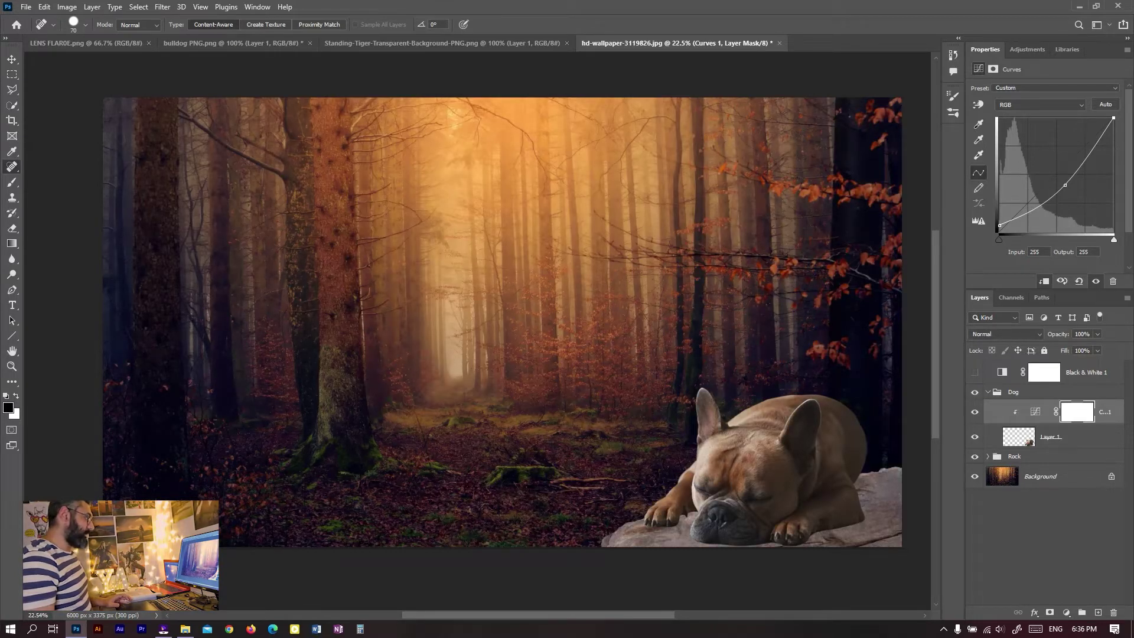
Compare the dog with Curves 1 off and on, then add Selective Color above Black & White 1.
{"action": "left_click", "coordinate": [974, 411]}
{"action": "left_click", "coordinate": [975, 411]}
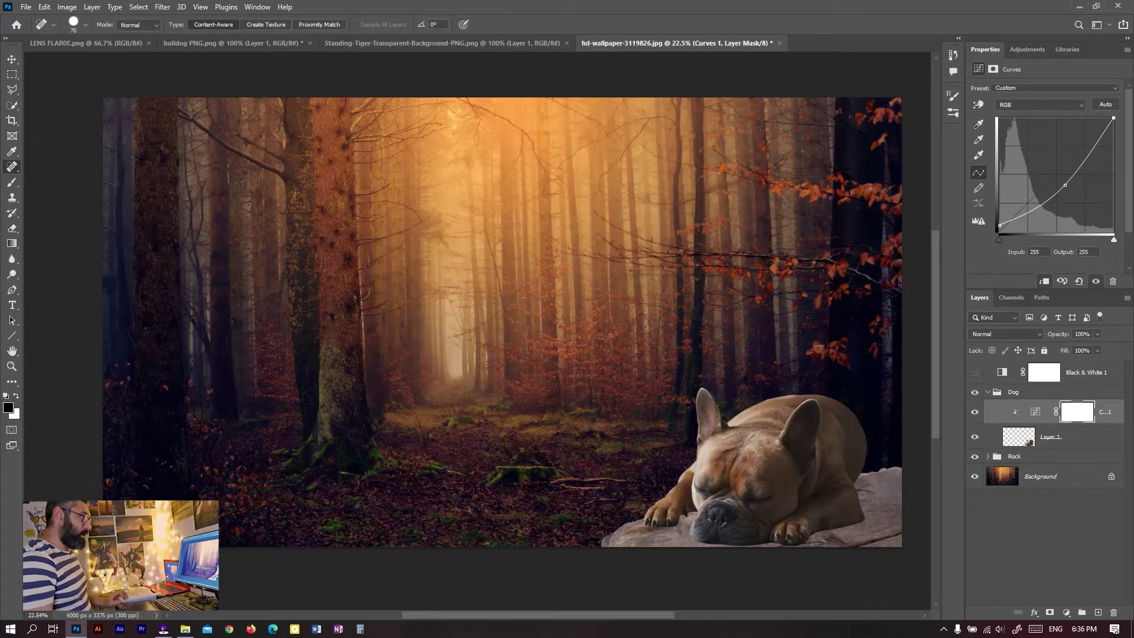
{"action": "left_click", "coordinate": [1087, 372]}
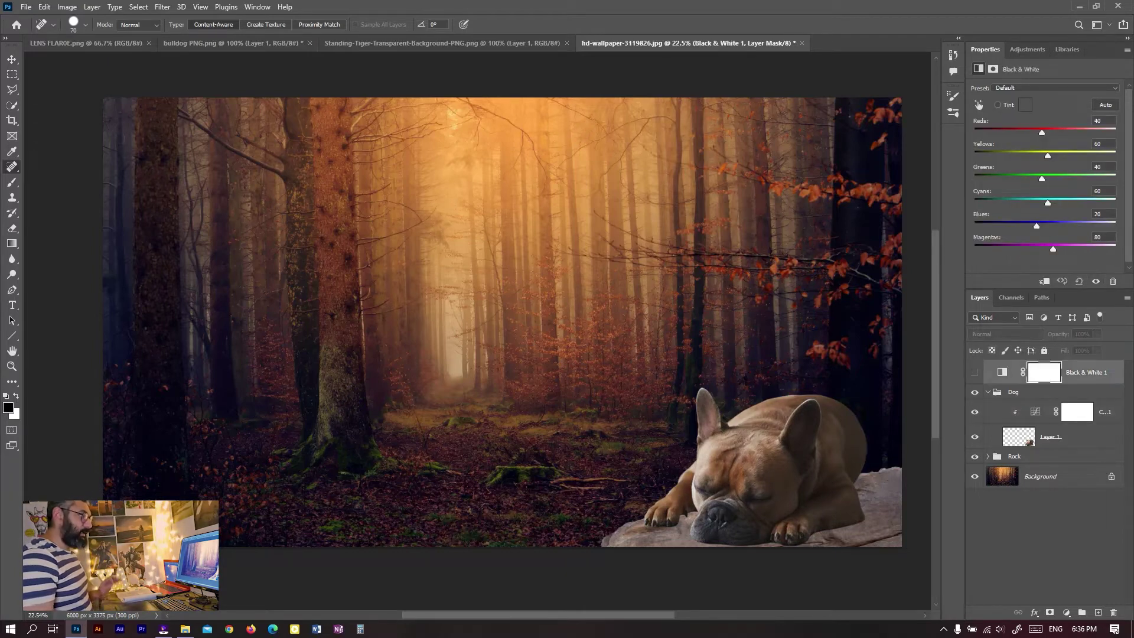
{"action": "left_click", "coordinate": [1066, 613]}
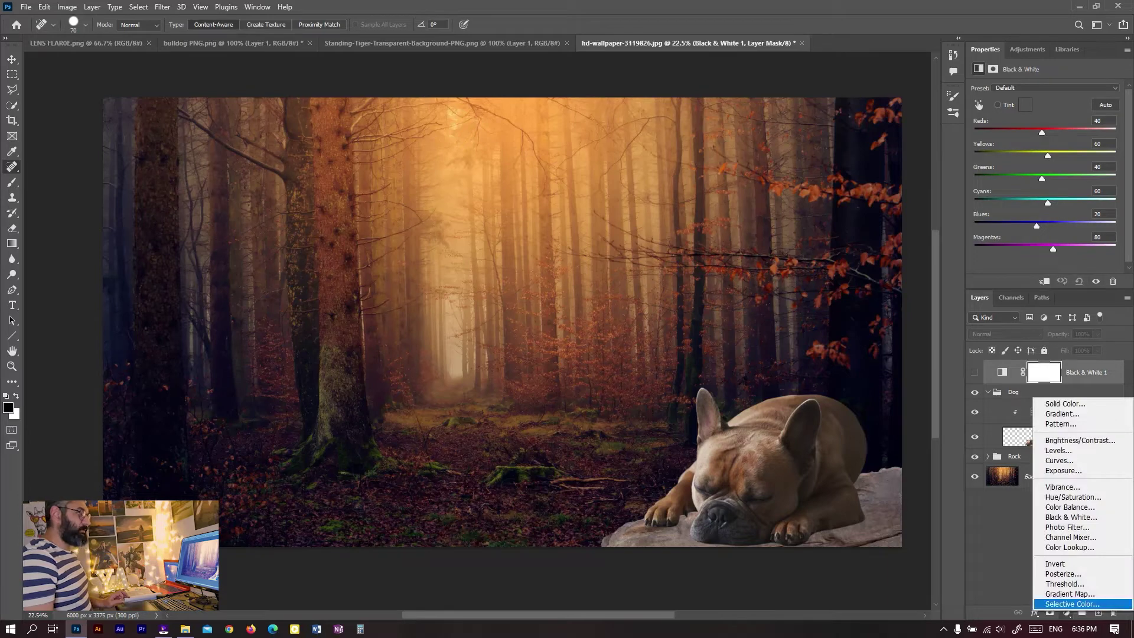
{"action": "left_click", "coordinate": [1070, 604]}
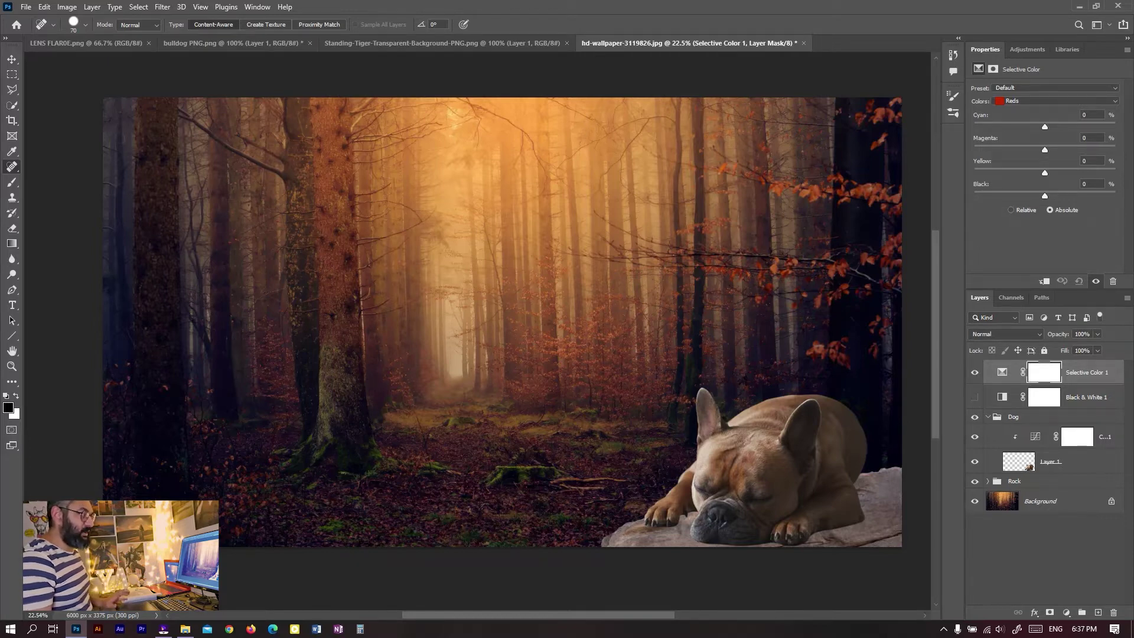
Set Selective Color Black to -100 for Reds, Yellows and Greens.
{"action": "left_click_drag", "start_coordinate": [1045, 196], "coordinate": [974, 196]}
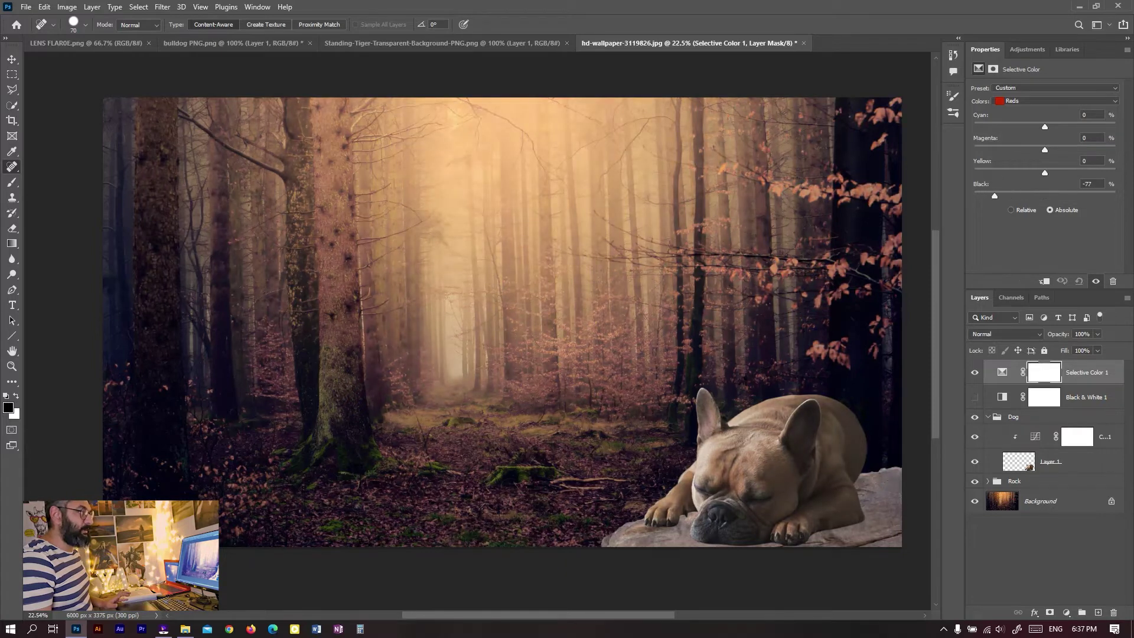
{"action": "left_click", "coordinate": [1058, 101]}
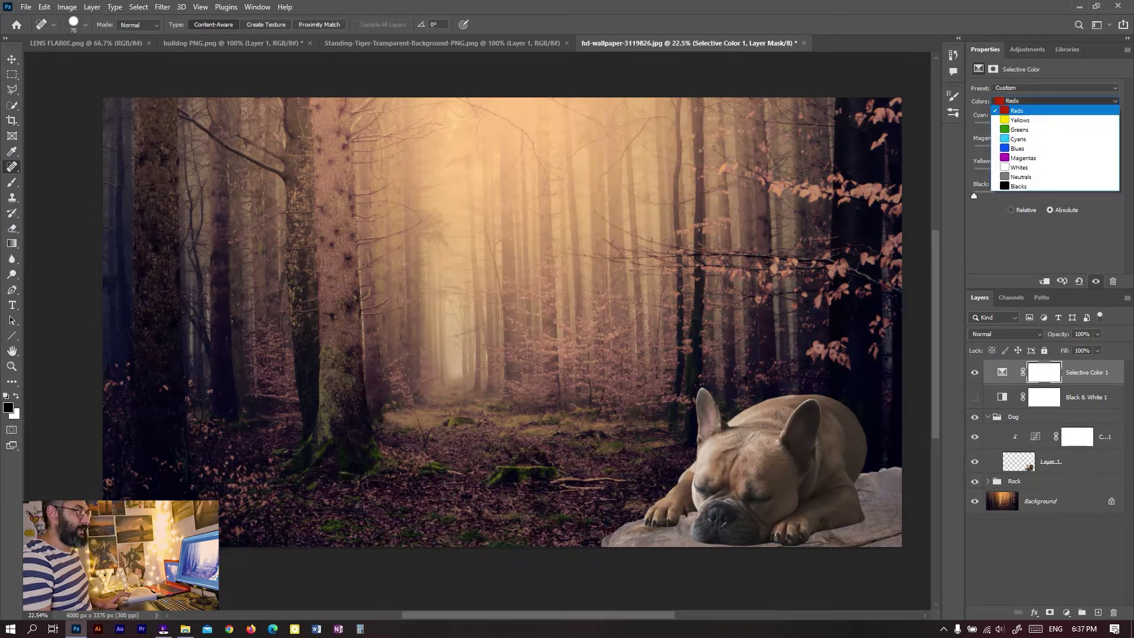
{"action": "left_click", "coordinate": [1016, 112]}
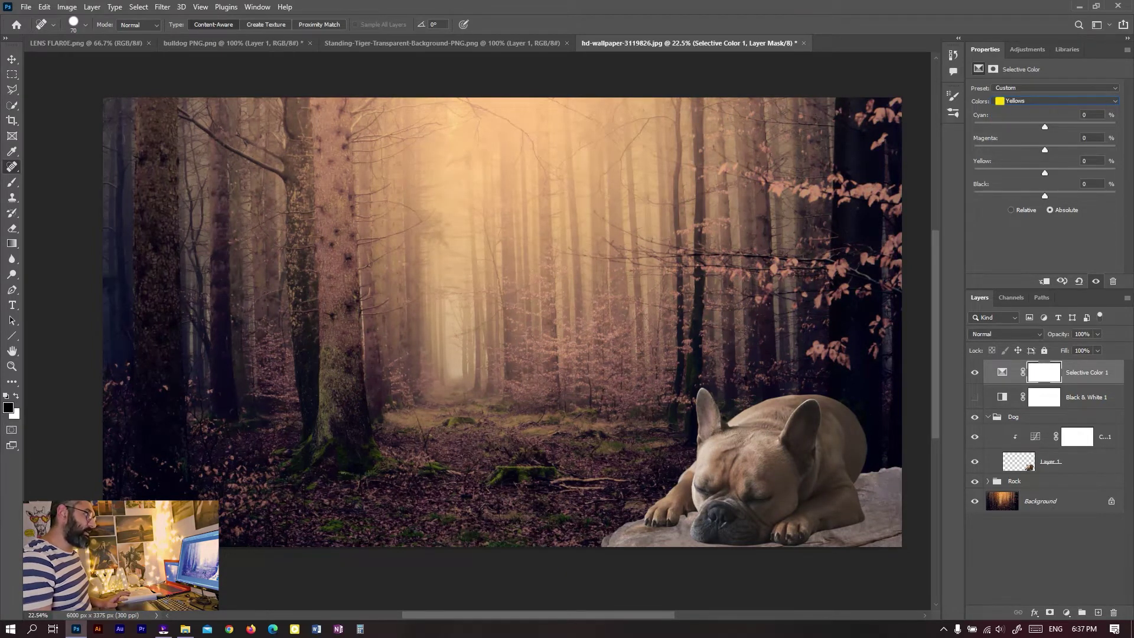
{"action": "left_click_drag", "start_coordinate": [1044, 196], "coordinate": [975, 196]}
{"action": "left_click", "coordinate": [1058, 101]}
{"action": "left_click", "coordinate": [1016, 122]}
{"action": "left_click_drag", "start_coordinate": [1045, 195], "coordinate": [974, 196]}
Set Selective Color Black to -100 for Cyans, Blues and Magentas.
{"action": "left_click", "coordinate": [1058, 101]}
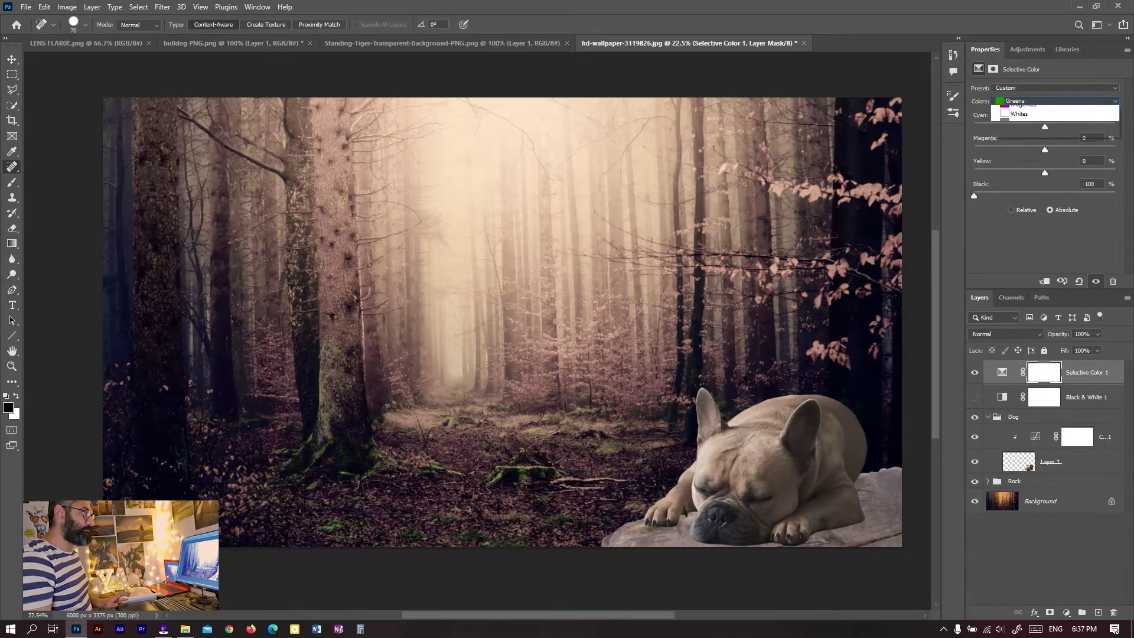
{"action": "left_click", "coordinate": [1016, 132]}
{"action": "left_click_drag", "start_coordinate": [1045, 195], "coordinate": [974, 196]}
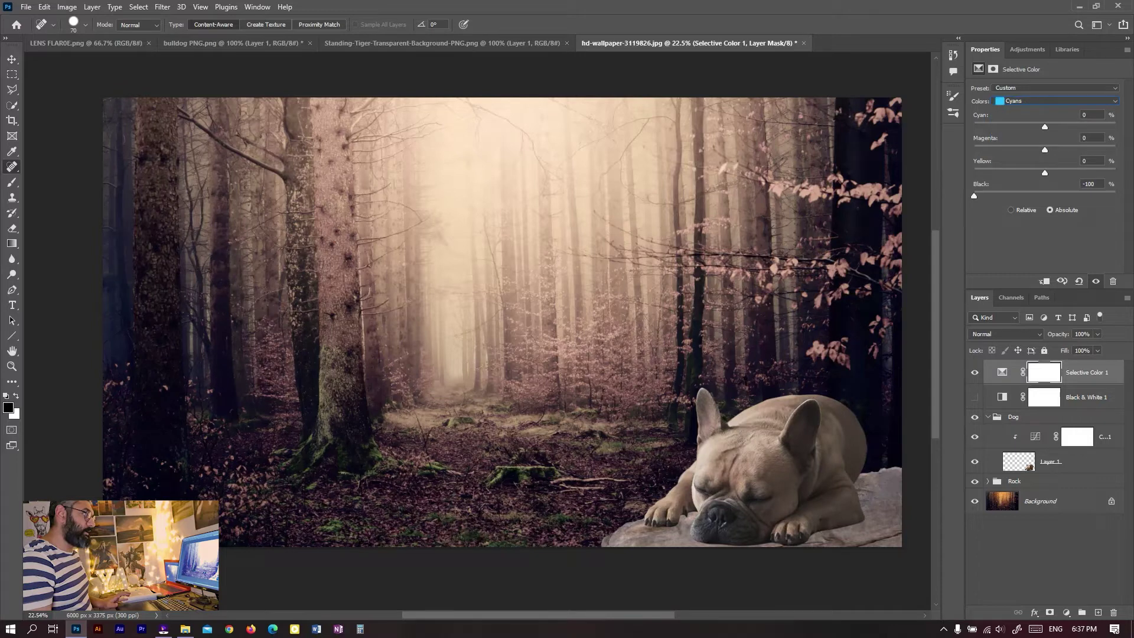
{"action": "left_click", "coordinate": [1058, 101]}
{"action": "left_click", "coordinate": [1016, 142]}
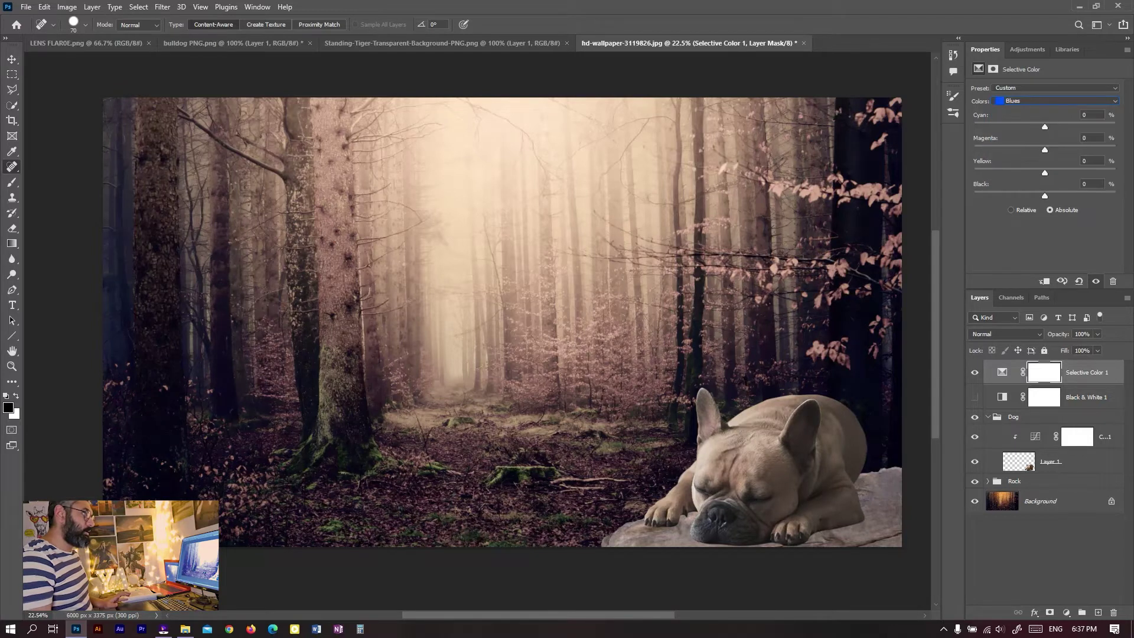
{"action": "left_click_drag", "start_coordinate": [1045, 195], "coordinate": [974, 195]}
{"action": "left_click", "coordinate": [1057, 101]}
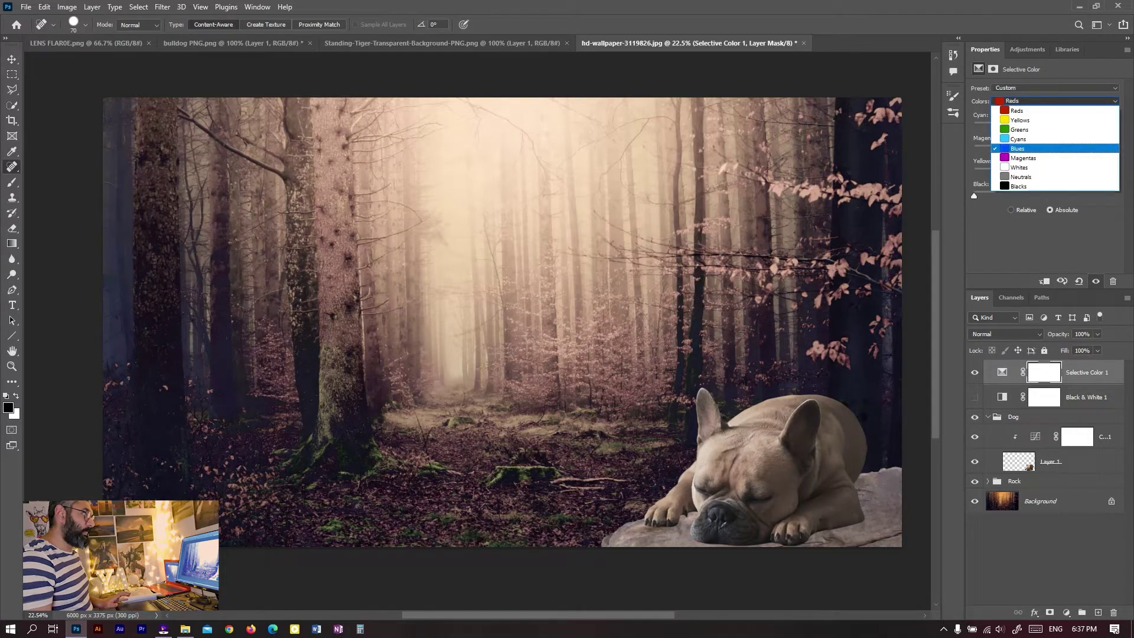
{"action": "left_click", "coordinate": [1016, 155]}
{"action": "left_click_drag", "start_coordinate": [1044, 195], "coordinate": [974, 195]}
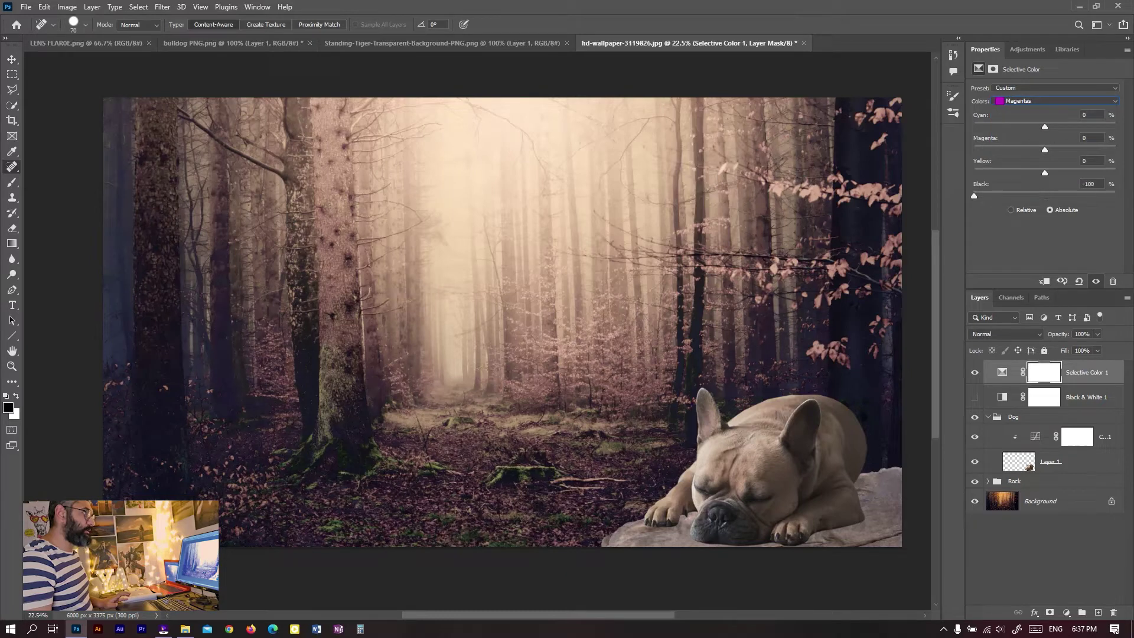
Set Selective Color Black to +100 for Whites.
{"action": "left_click", "coordinate": [1058, 101]}
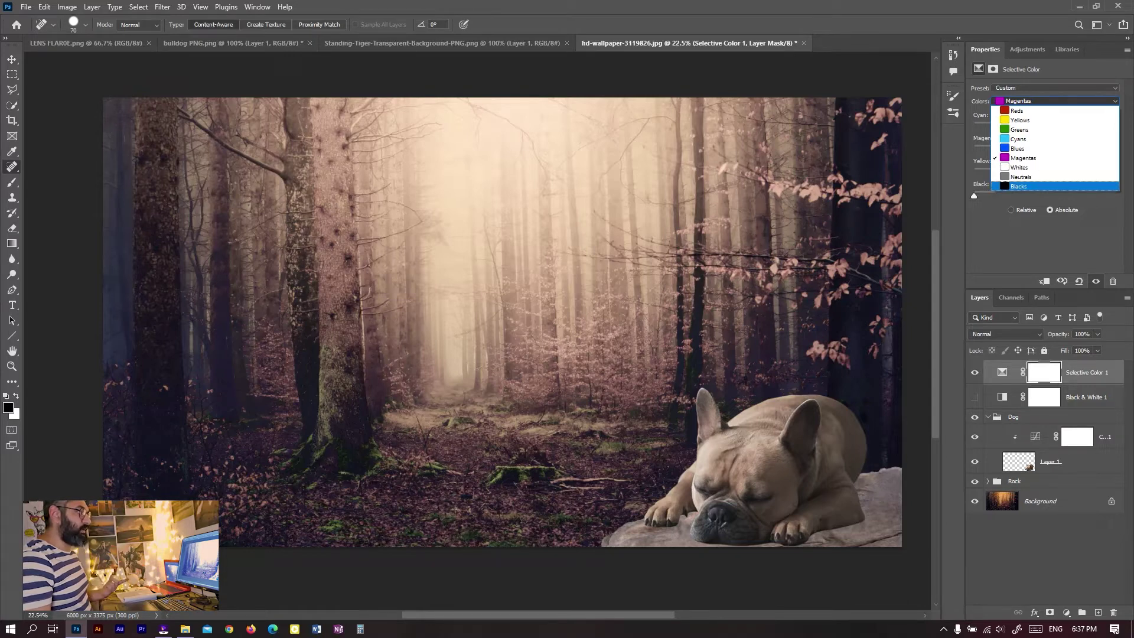
{"action": "left_click", "coordinate": [1019, 186]}
{"action": "key", "text": "Escape"}
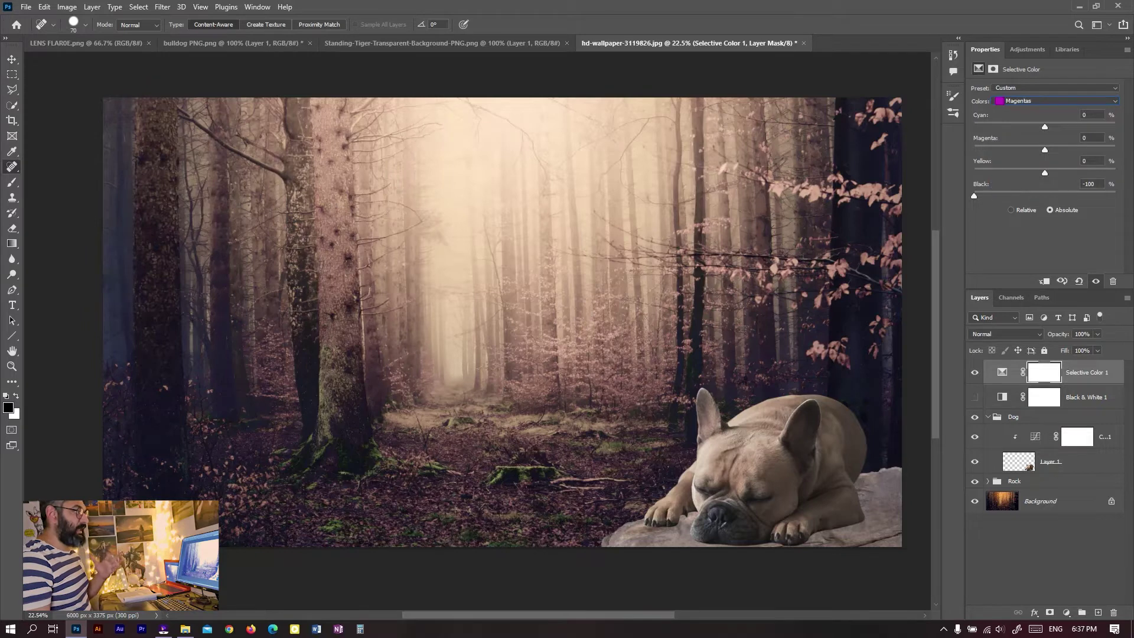
{"action": "left_click", "coordinate": [1058, 101]}
{"action": "left_click", "coordinate": [1019, 167]}
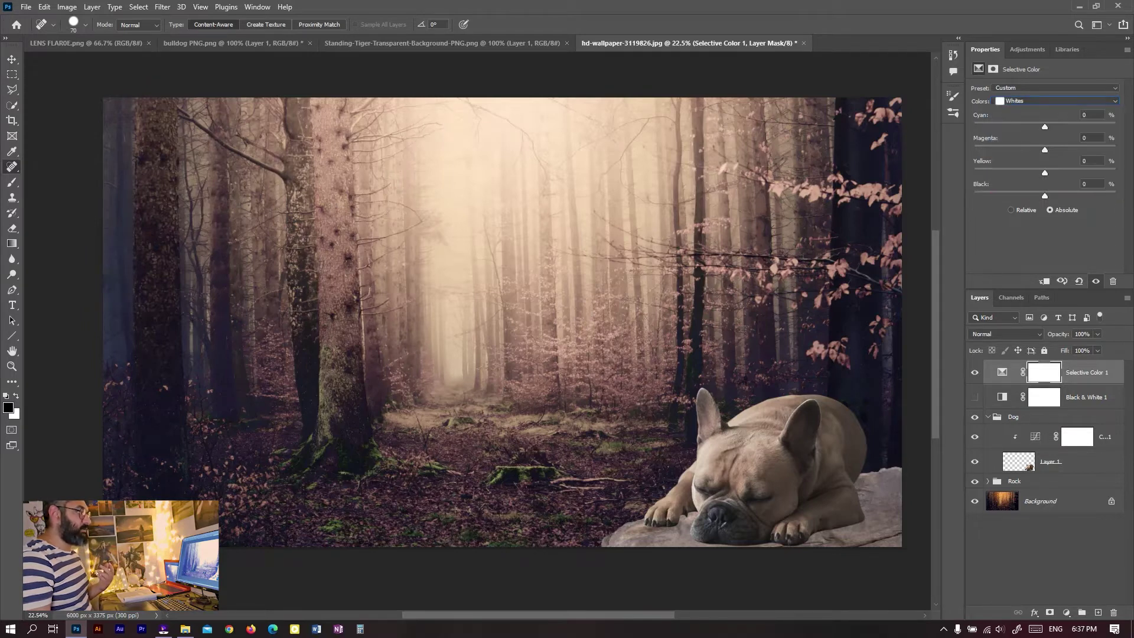
{"action": "left_click_drag", "start_coordinate": [1045, 196], "coordinate": [1112, 196]}
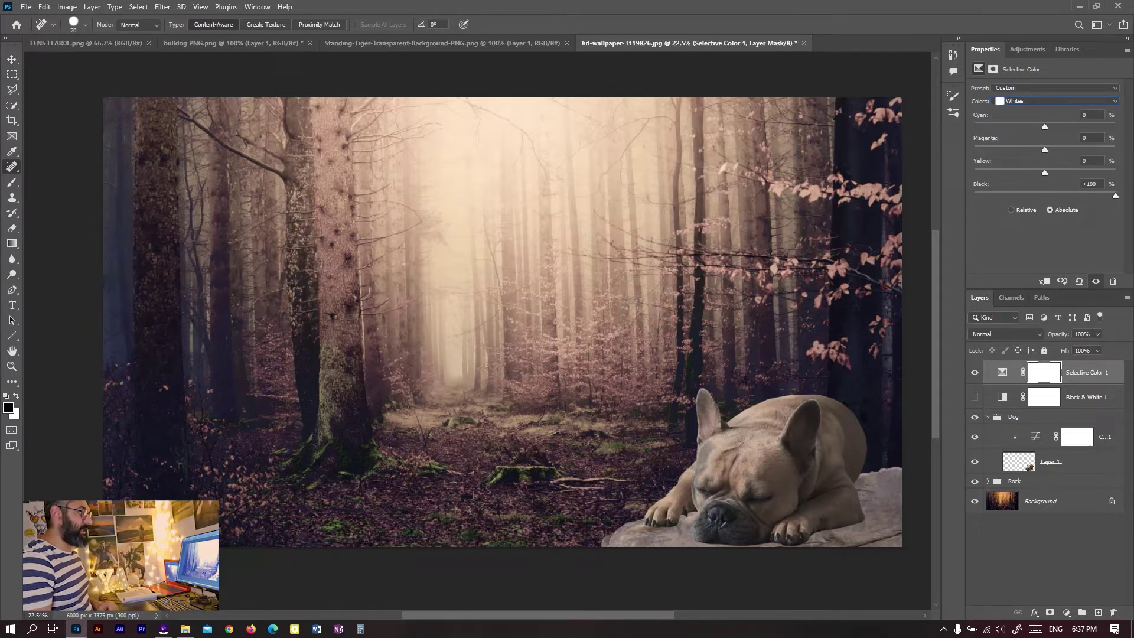
Set Selective Color Black to +100 for Neutrals and Blacks, then select the dog's Curves layer.
{"action": "left_click", "coordinate": [1057, 101]}
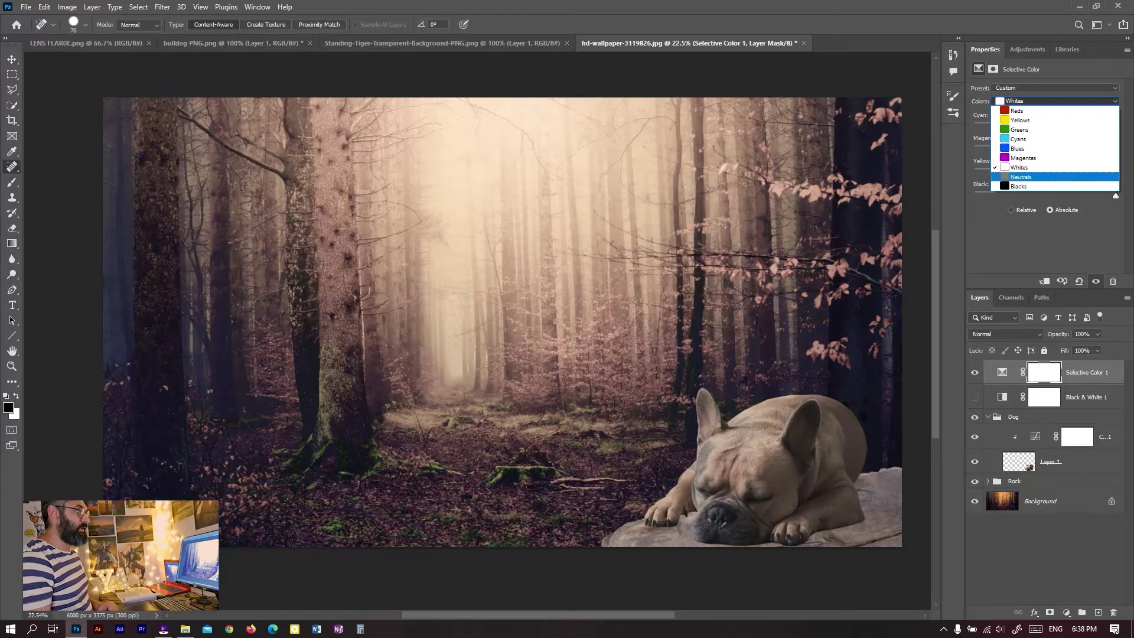
{"action": "left_click", "coordinate": [1020, 177]}
{"action": "left_click_drag", "start_coordinate": [1045, 195], "coordinate": [1116, 195]}
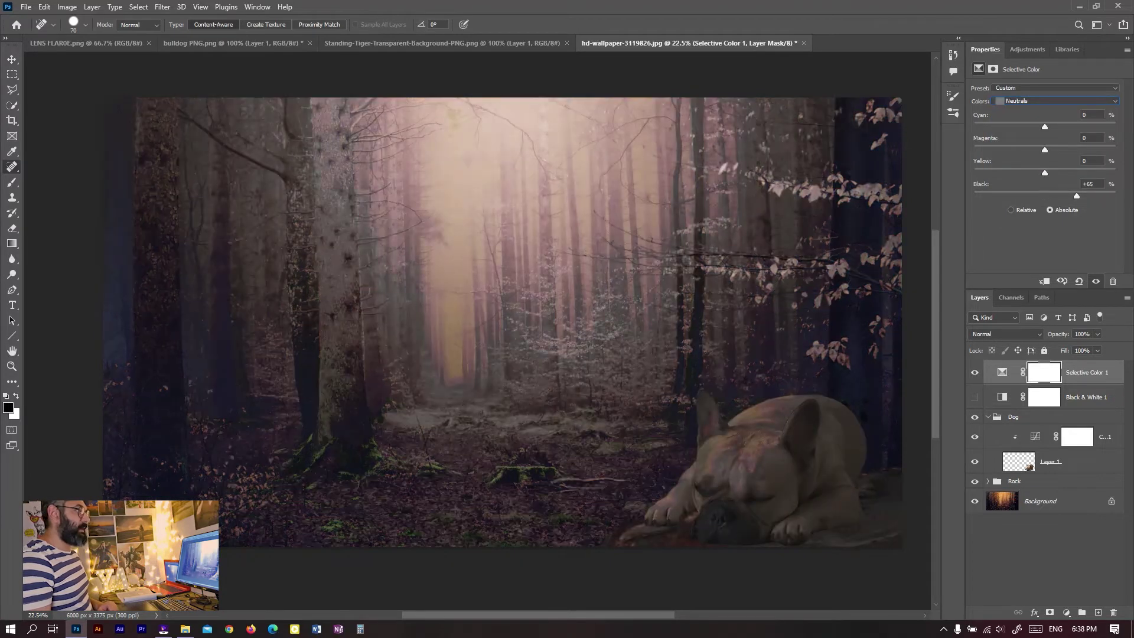
{"action": "left_click", "coordinate": [1057, 101]}
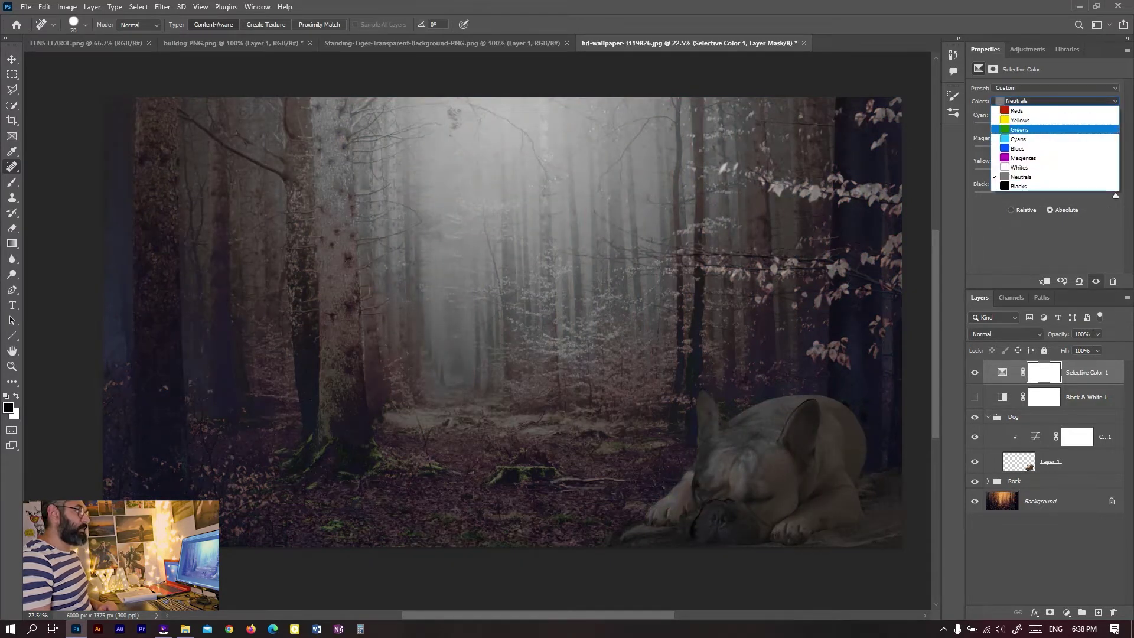
{"action": "left_click", "coordinate": [1021, 187]}
{"action": "left_click_drag", "start_coordinate": [1045, 196], "coordinate": [1116, 195]}
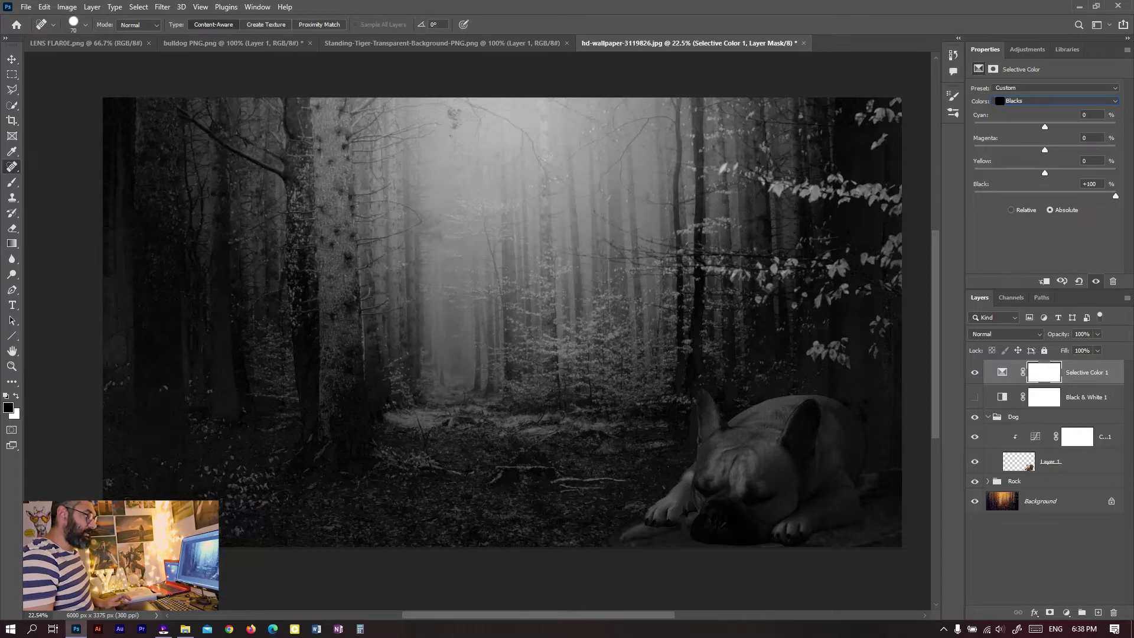
{"action": "left_click", "coordinate": [1036, 437]}
{"action": "left_click", "coordinate": [1067, 613]}
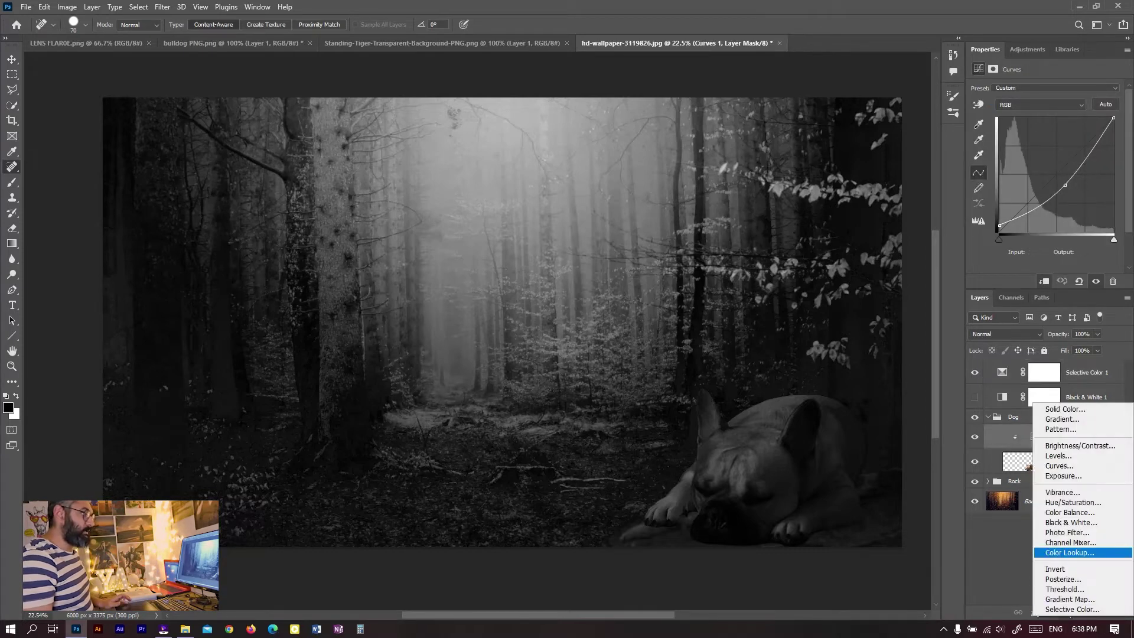
Add a Hue/Saturation layer clipped to the dog with Saturation +19, comparing it on and off.
{"action": "left_click", "coordinate": [1073, 502]}
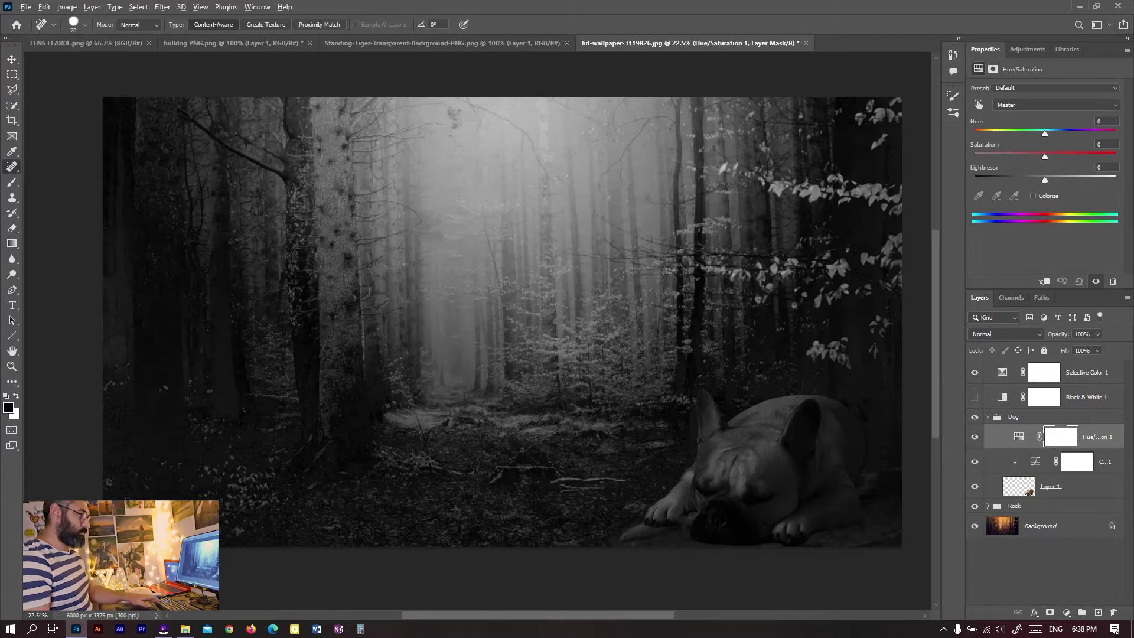
{"action": "left_click", "coordinate": [1045, 281]}
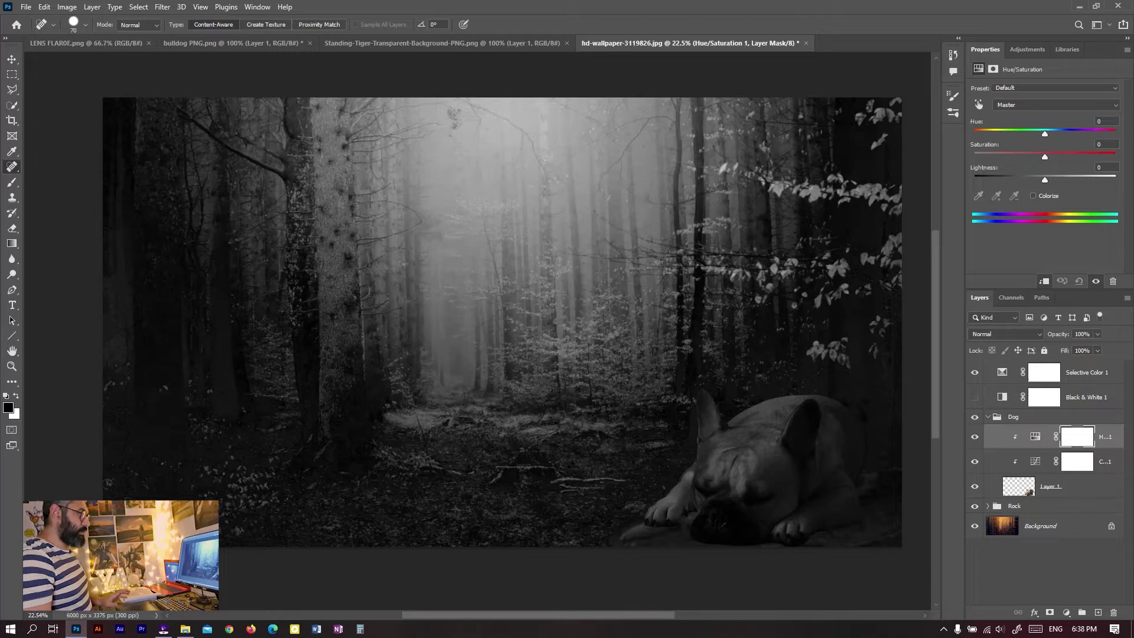
{"action": "key", "text": "Up"}
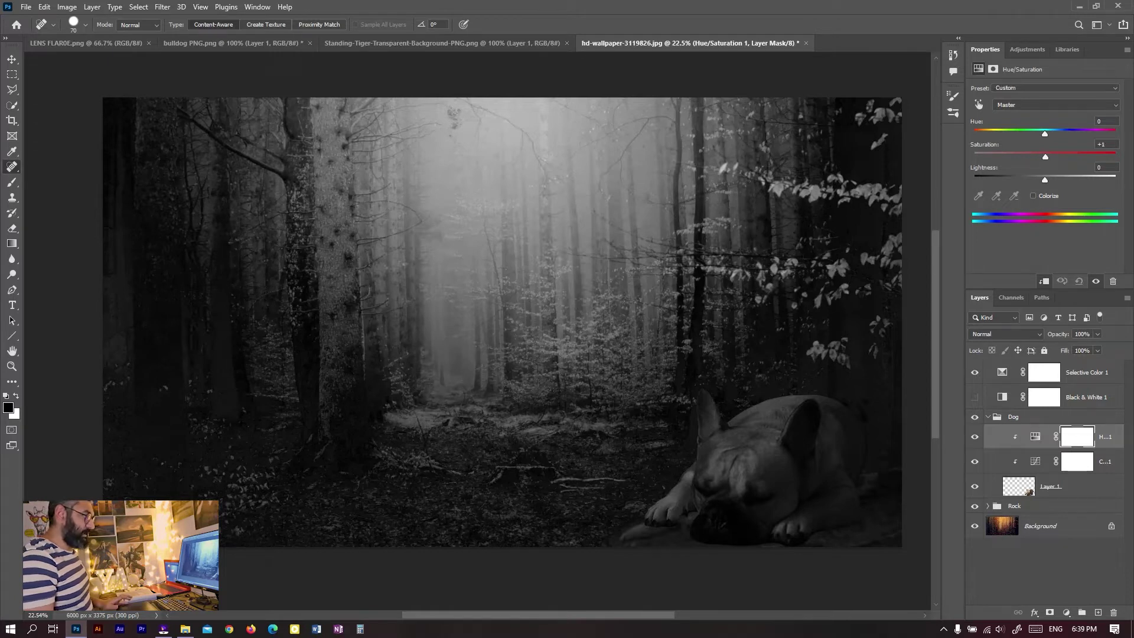
{"action": "key", "text": "Up"}
{"action": "key", "text": "Up"}
{"action": "key", "text": "Up"}
{"action": "key", "text": "Up"}
{"action": "key", "text": "Up"}
{"action": "key", "text": "Up"}
{"action": "key", "text": "Up"}
{"action": "key", "text": "Up"}
{"action": "key", "text": "Up"}
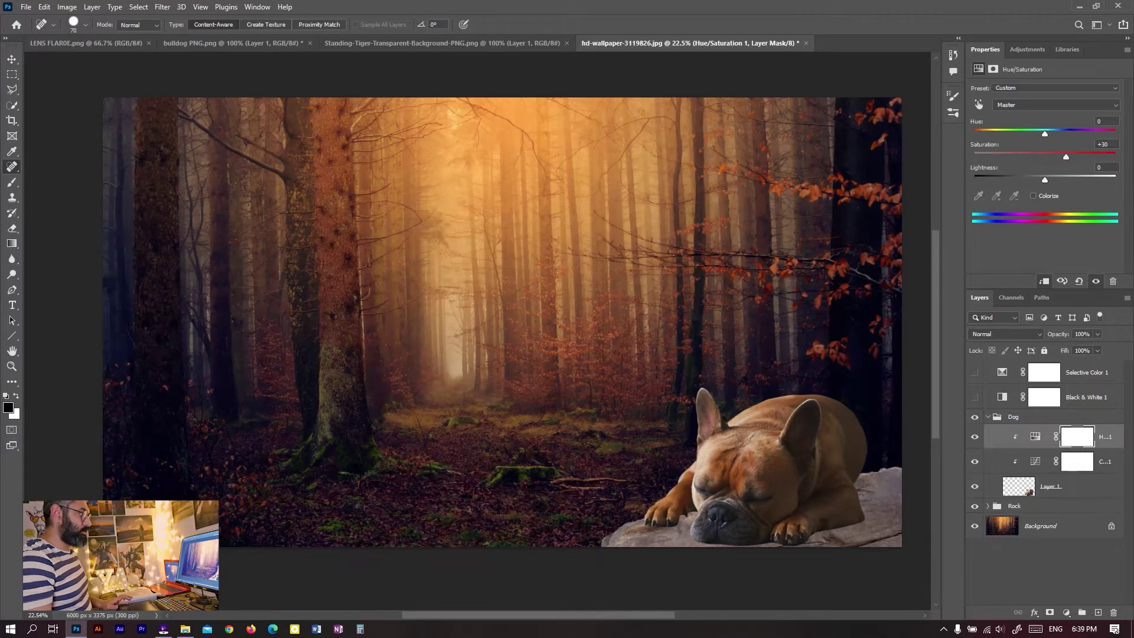
{"action": "mouse_move", "coordinate": [1066, 156]}
{"action": "left_mouse_down"}
{"action": "mouse_move", "coordinate": [1028, 157]}
{"action": "mouse_move", "coordinate": [1057, 157]}
{"action": "left_mouse_up"}
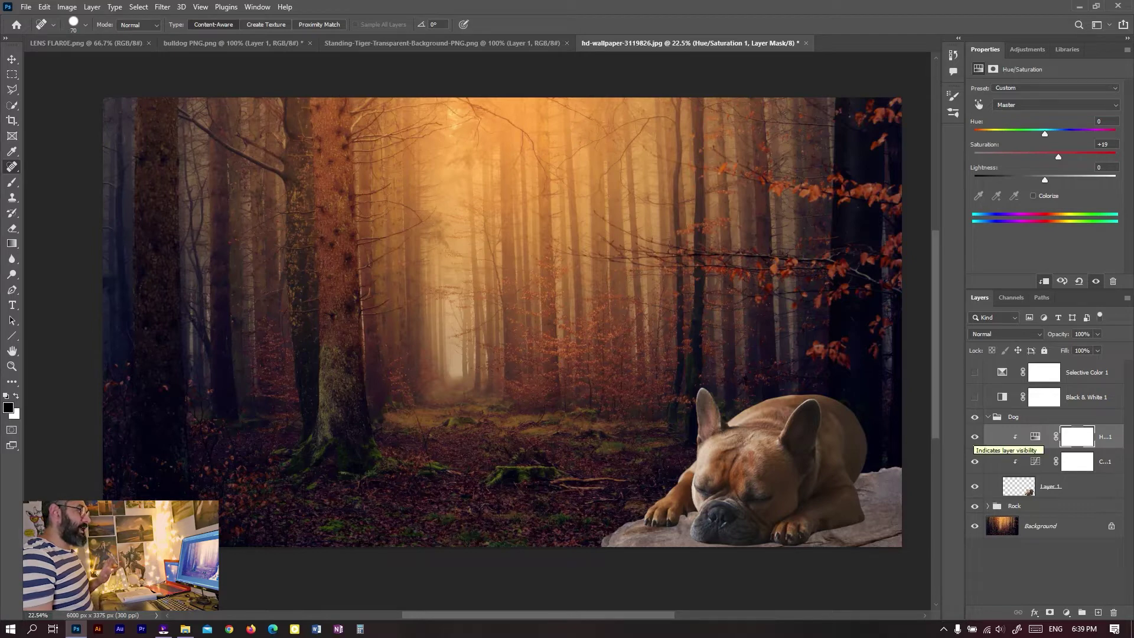
{"action": "left_click", "coordinate": [975, 437]}
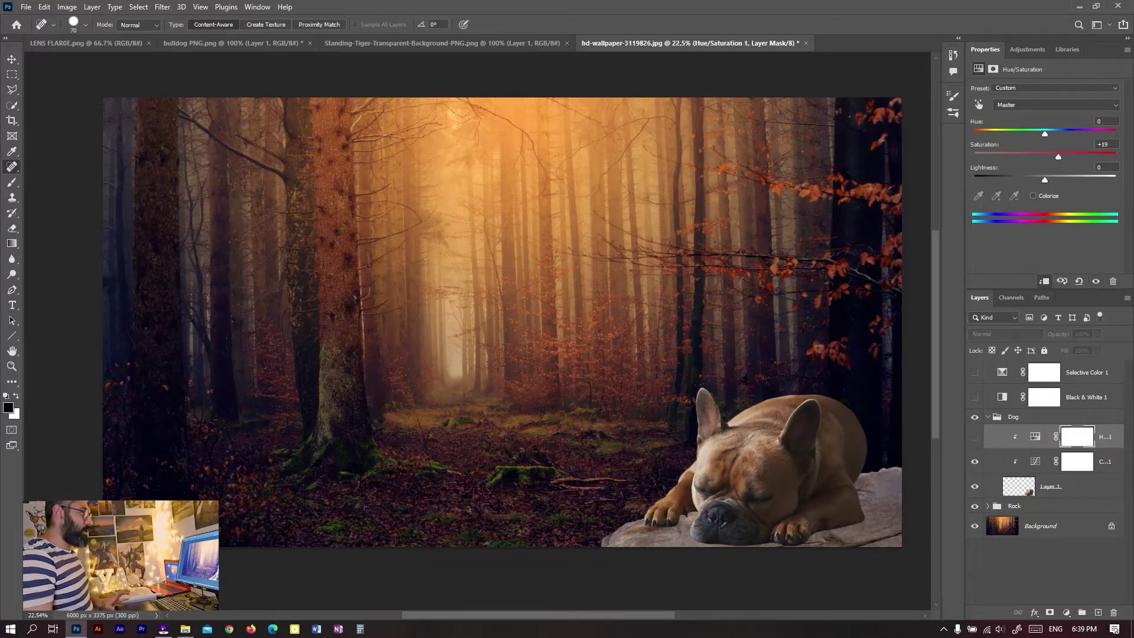
{"action": "left_click", "coordinate": [974, 438]}
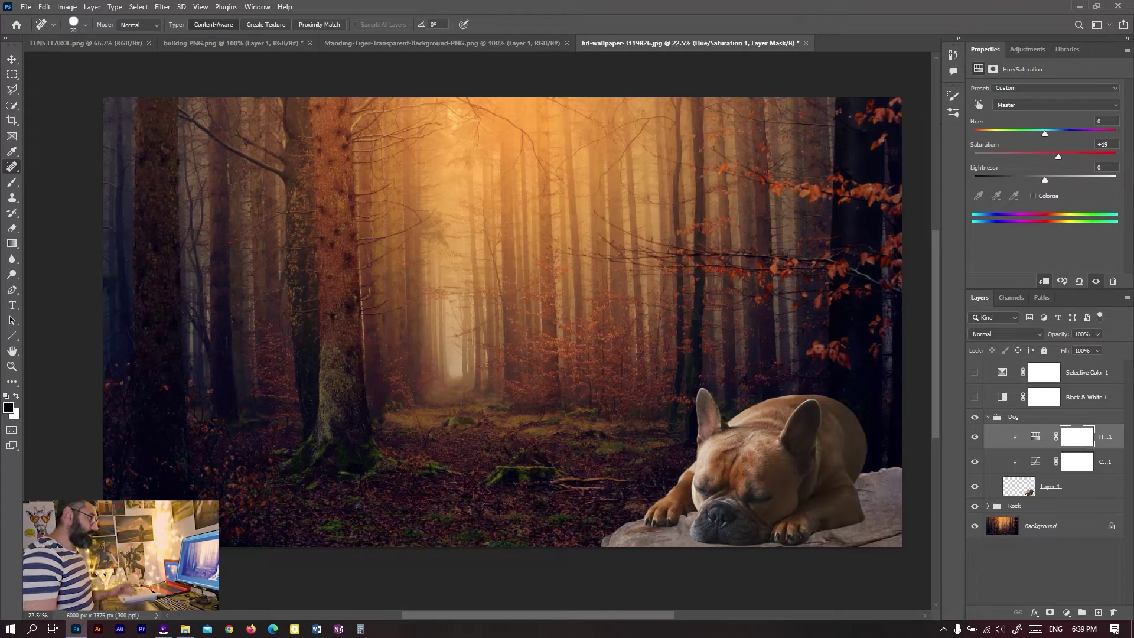
{"action": "left_click", "coordinate": [1086, 372]}
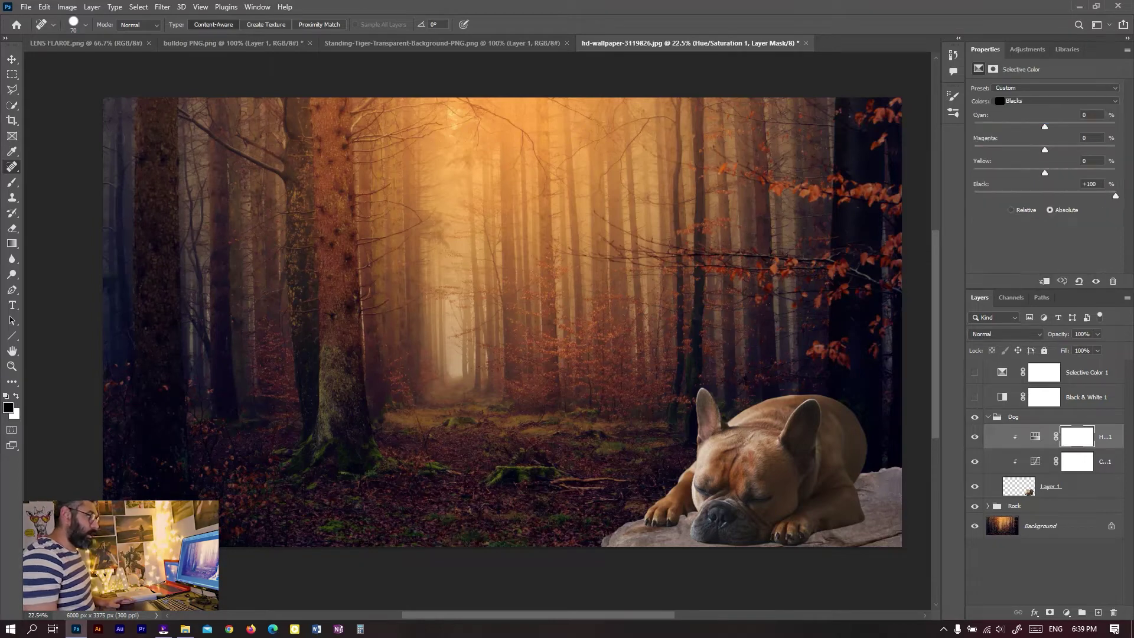
Add a Solid Color fill layer in mid grey (H 50, S 0, B 50).
{"action": "left_click", "coordinate": [1066, 612]}
{"action": "left_click", "coordinate": [1065, 408]}
{"action": "key", "text": "Tab"}
{"action": "type", "text": "50"}
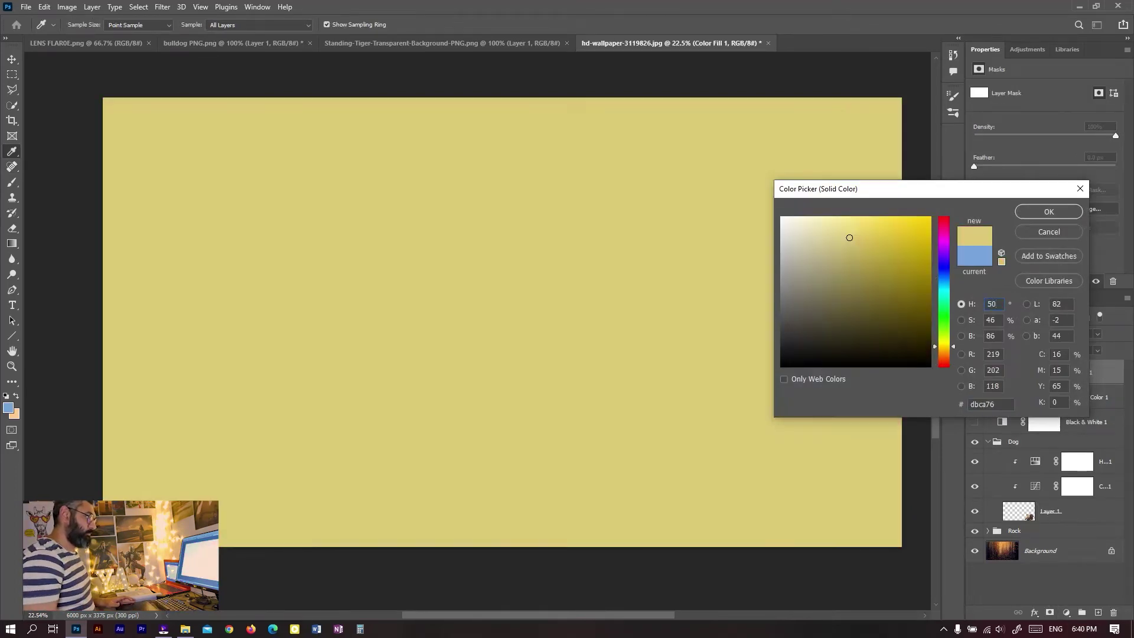
{"action": "key", "text": "Tab"}
{"action": "type", "text": "0"}
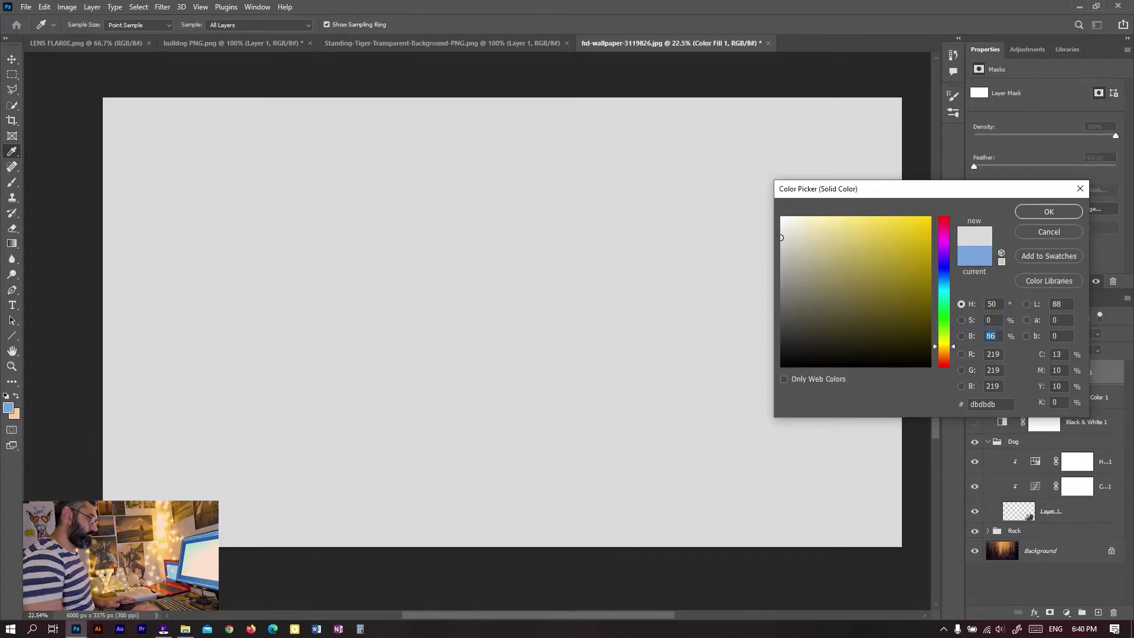
{"action": "key", "text": "Tab"}
{"action": "type", "text": "50"}
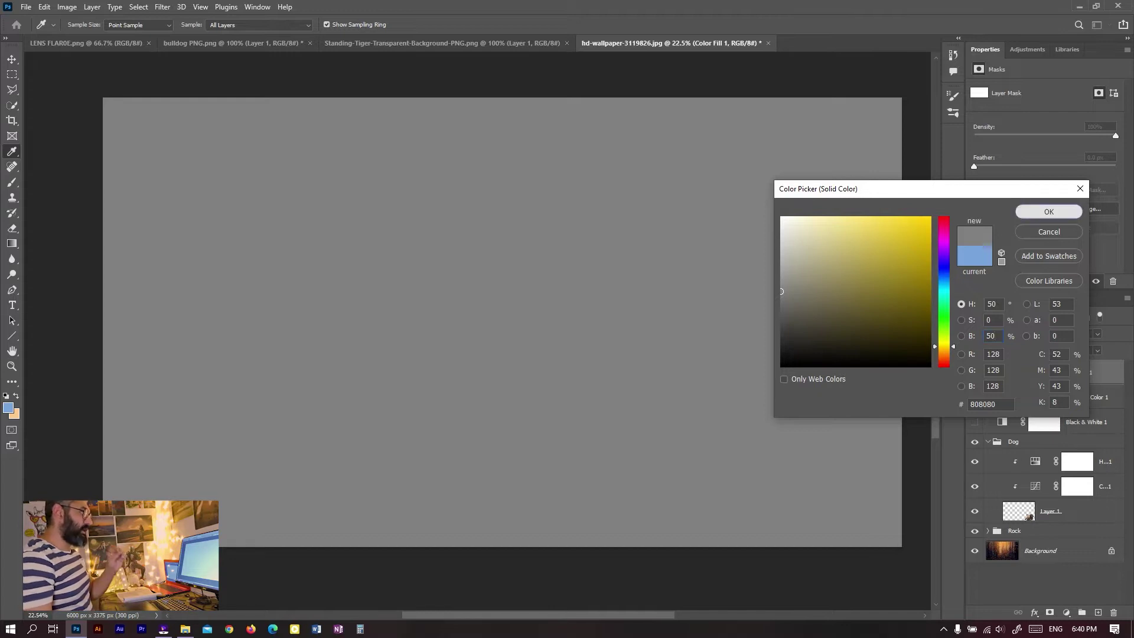
{"action": "left_click", "coordinate": [1049, 211]}
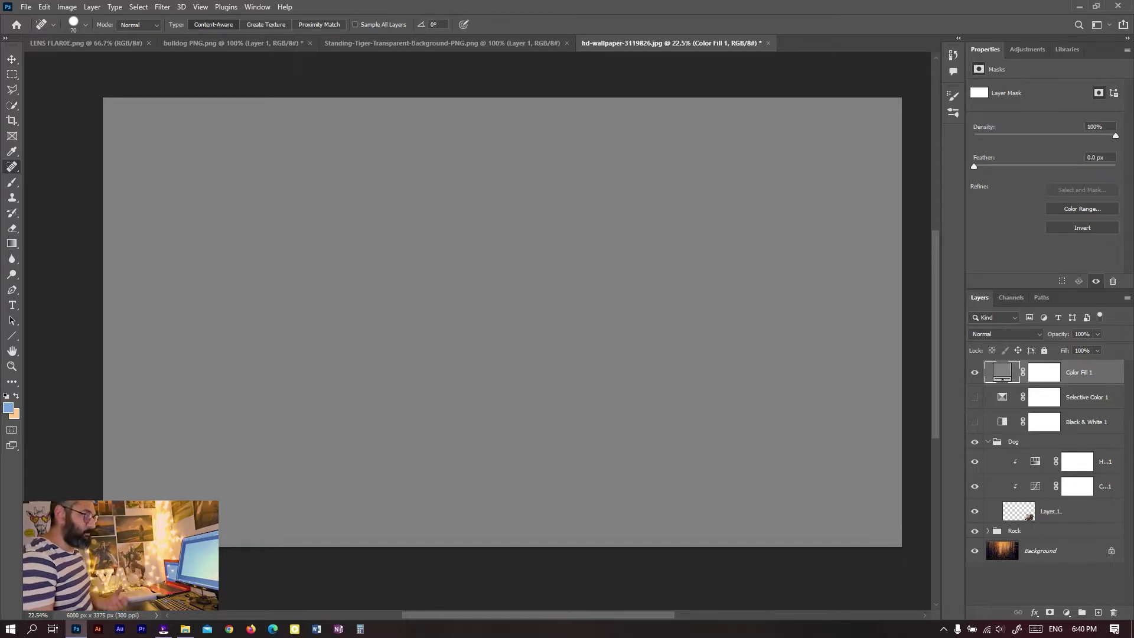
Set the grey fill's blend mode to Luminosity, then select the dog's Hue/Saturation layer.
{"action": "left_click", "coordinate": [1005, 333]}
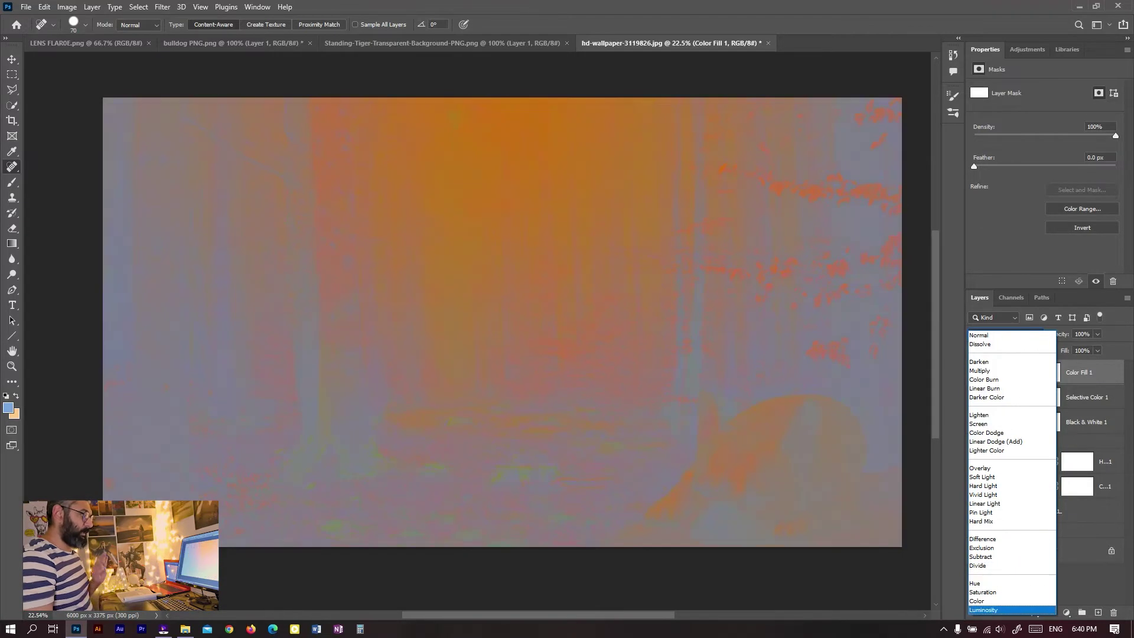
{"action": "key", "text": "Escape"}
{"action": "left_click", "coordinate": [1004, 334]}
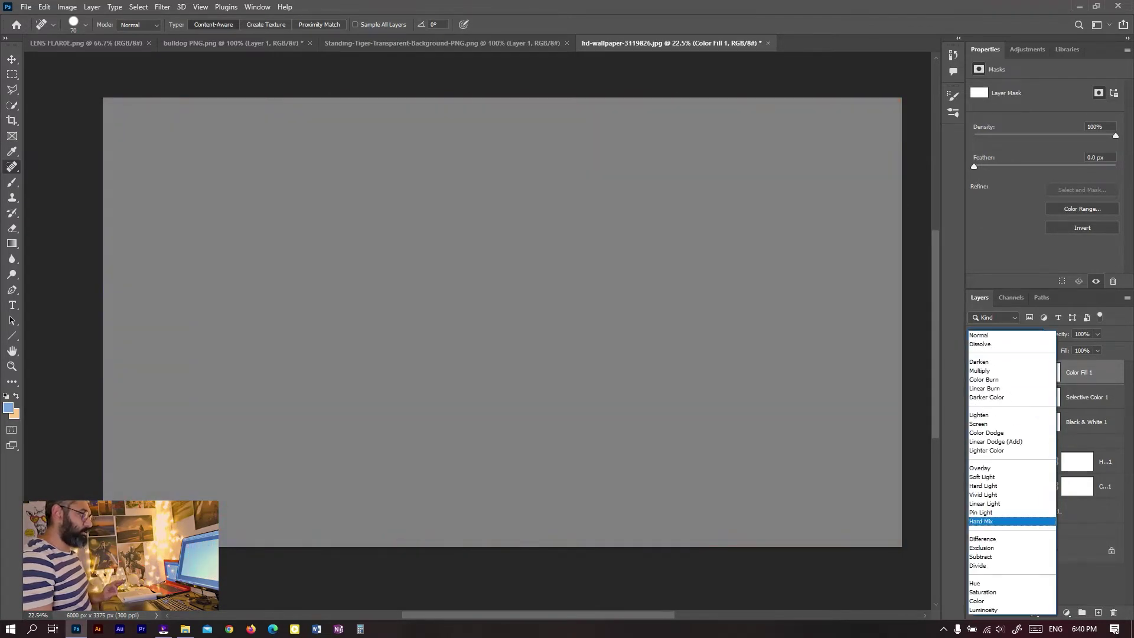
{"action": "left_click", "coordinate": [1004, 612]}
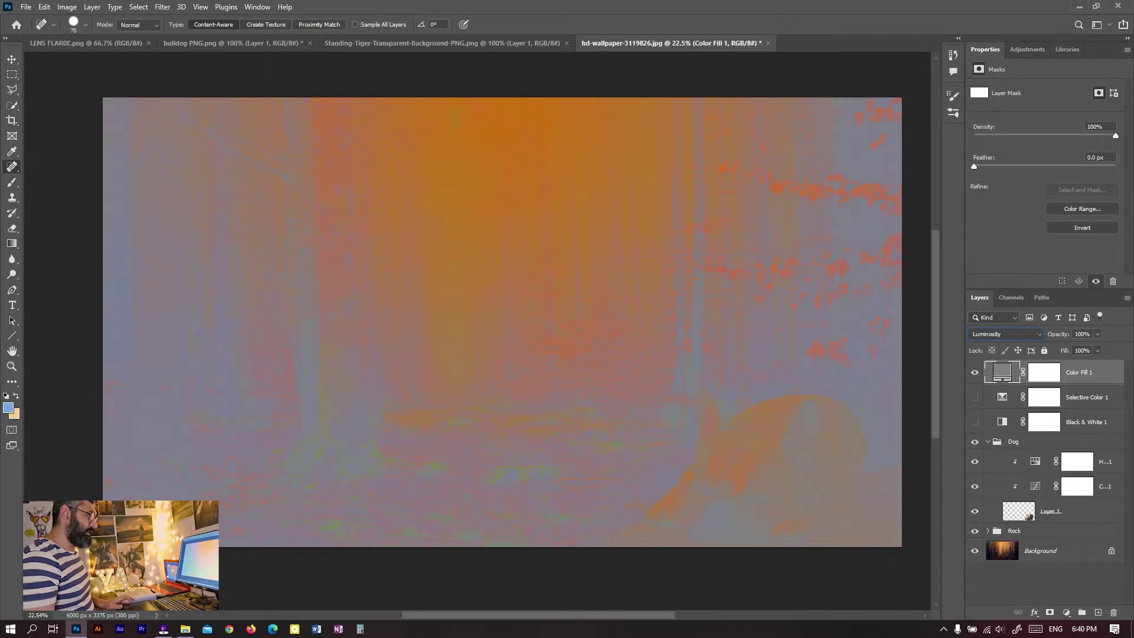
{"action": "left_click", "coordinate": [1077, 461]}
{"action": "left_click", "coordinate": [1066, 612]}
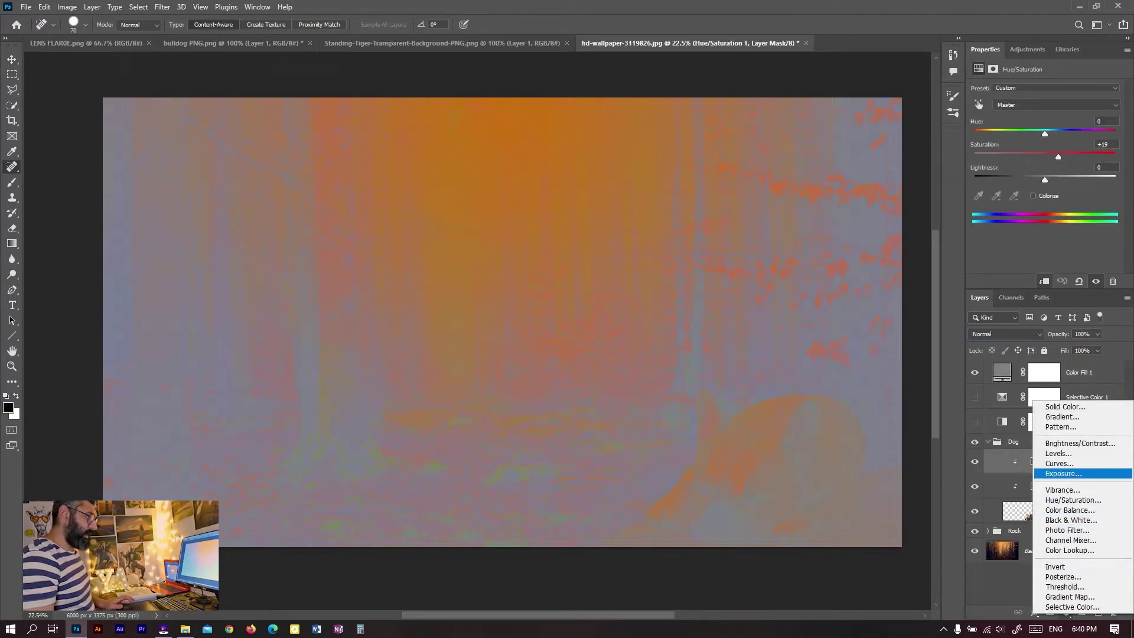
Add a Curves layer clipped to the dog and pull a Red channel point at 155 down.
{"action": "left_click", "coordinate": [1059, 463]}
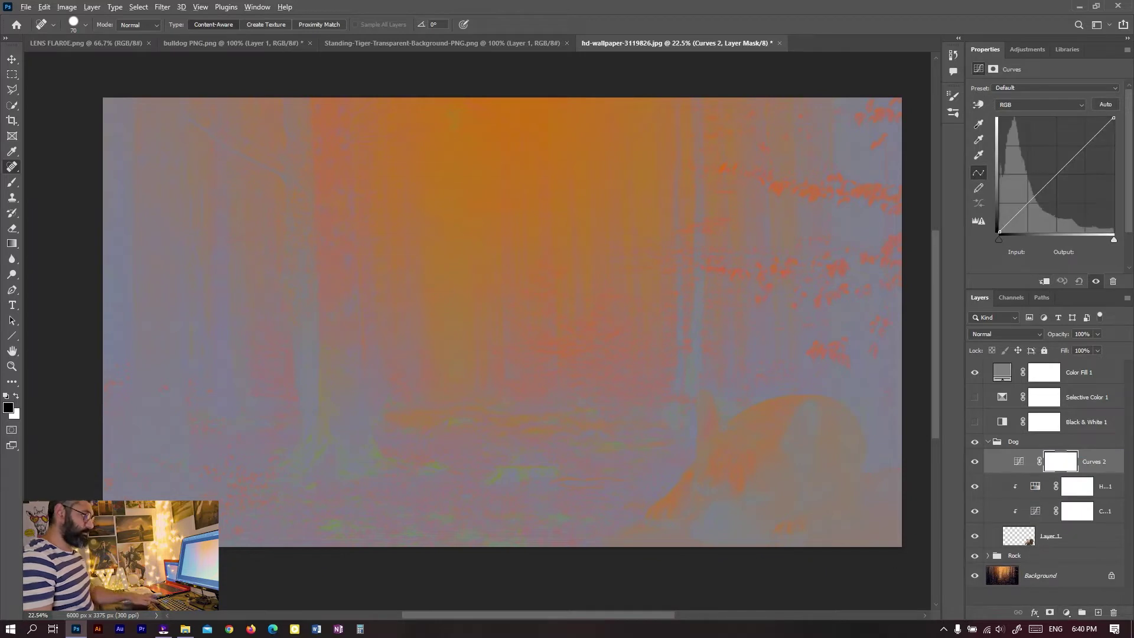
{"action": "left_click", "coordinate": [1045, 282]}
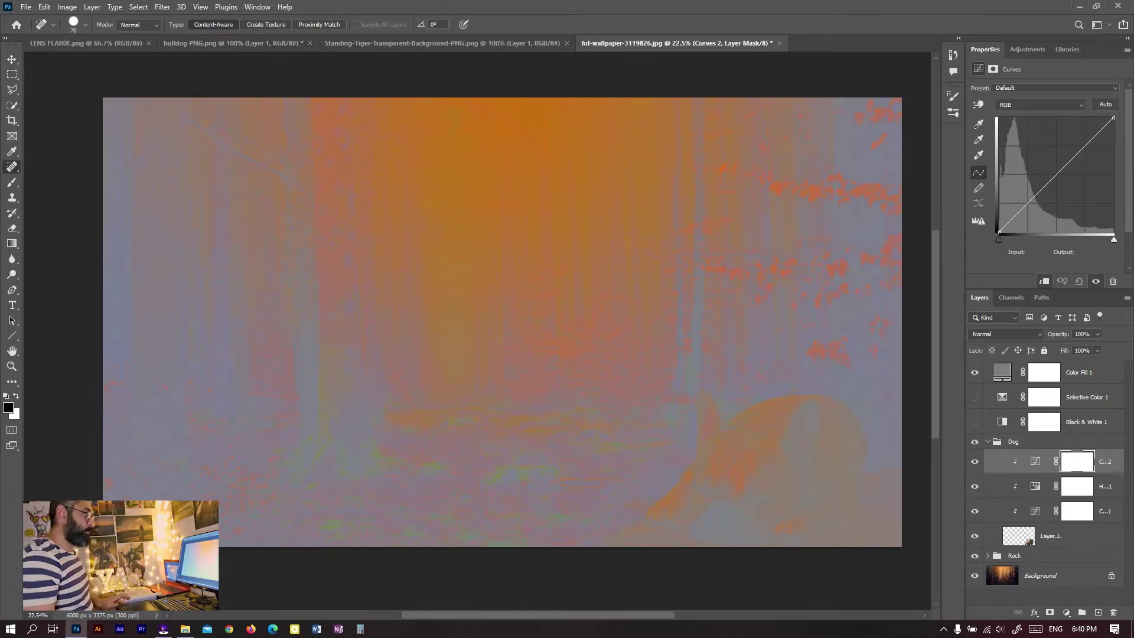
{"action": "left_click", "coordinate": [1040, 105]}
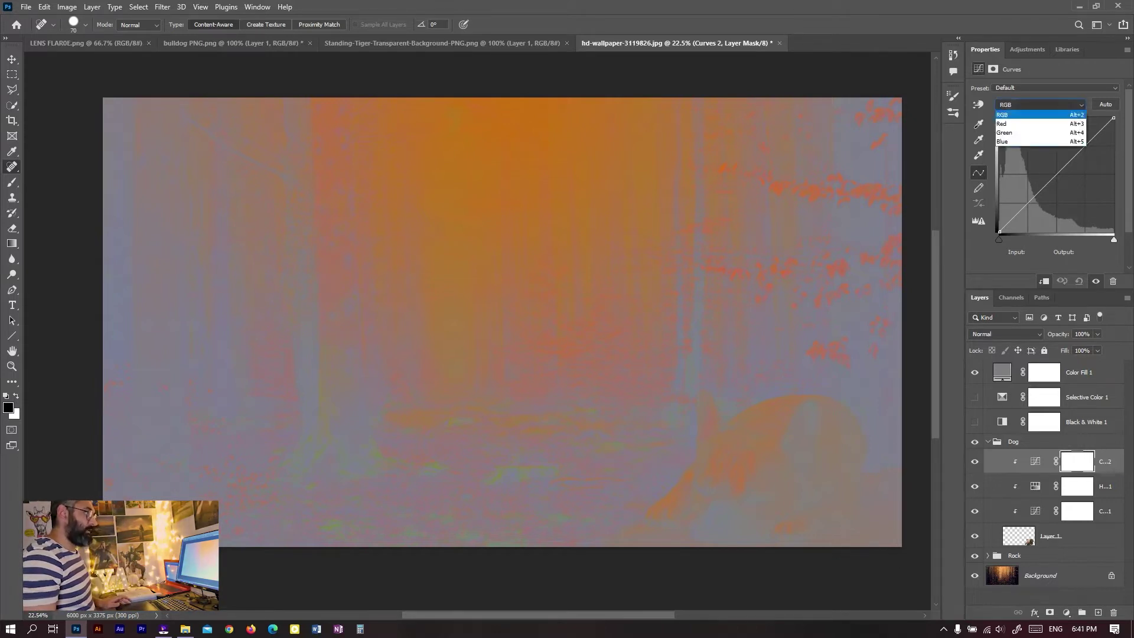
{"action": "left_click", "coordinate": [1021, 122]}
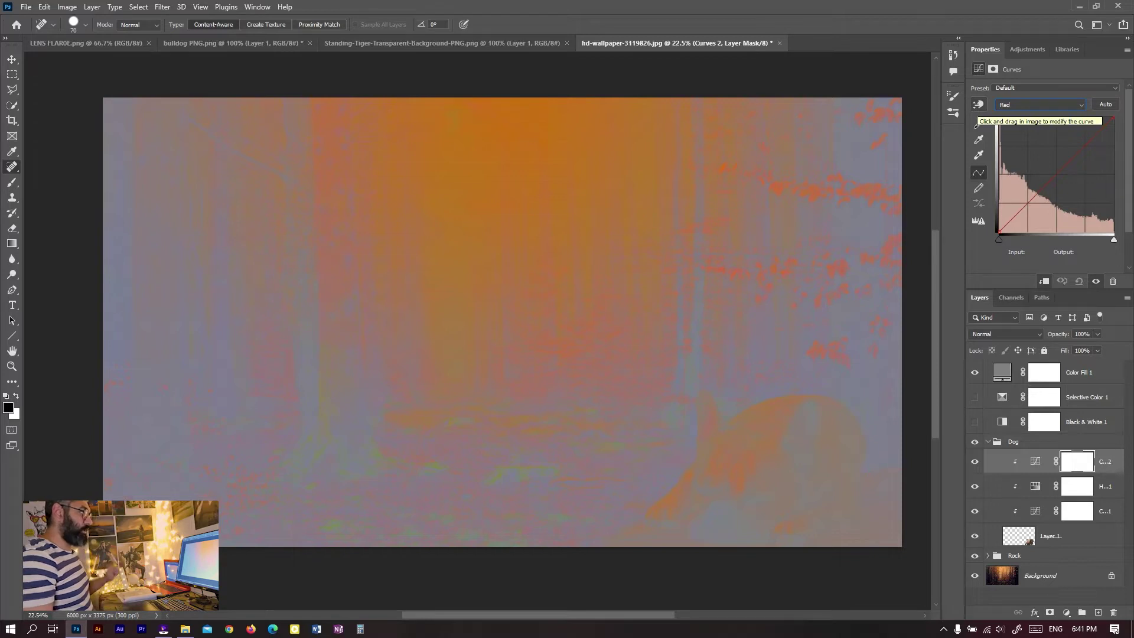
{"action": "left_click", "coordinate": [979, 104]}
{"action": "left_click", "coordinate": [1068, 162]}
{"action": "left_click_drag", "start_coordinate": [1068, 162], "coordinate": [1068, 157]}
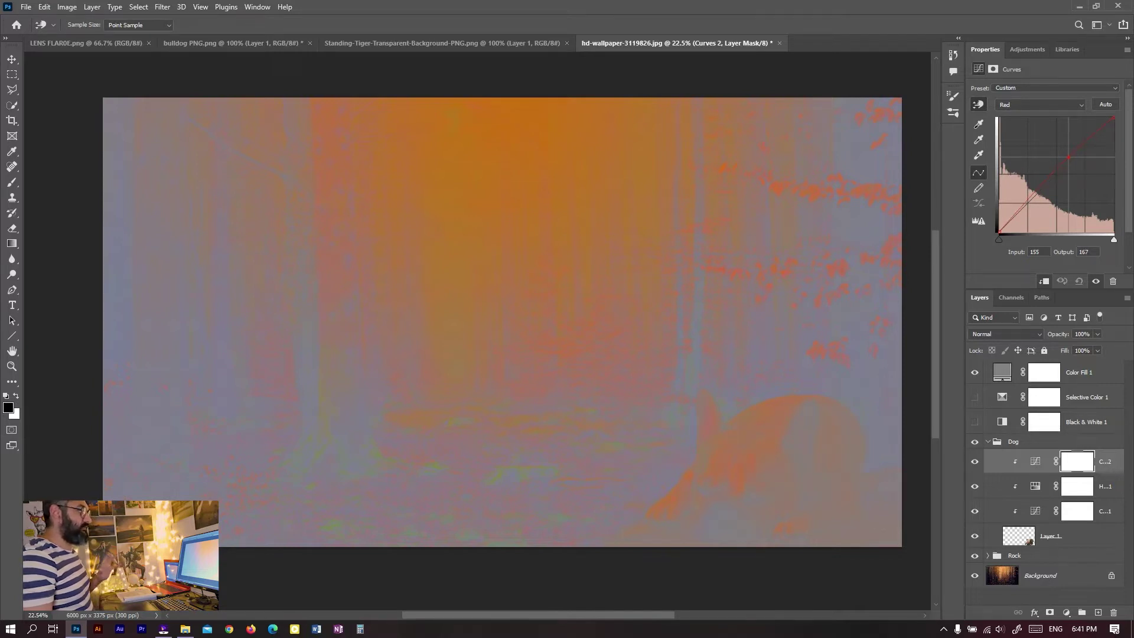
Lift the Green channel shadows slightly and fine-tune a Blue channel shadow point.
{"action": "left_click", "coordinate": [1040, 105]}
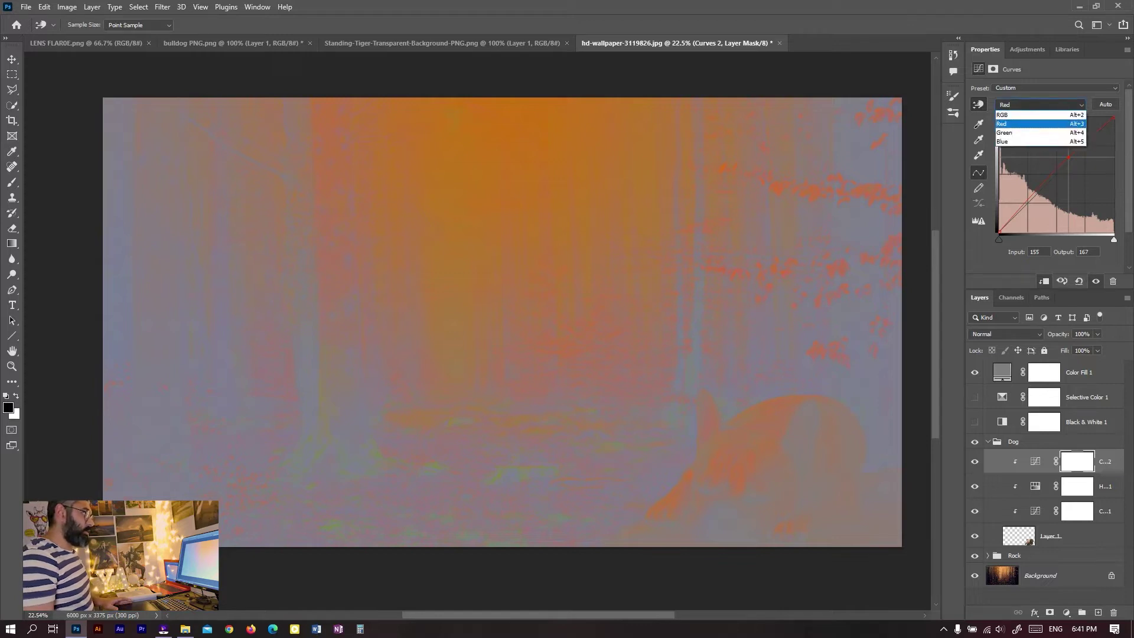
{"action": "left_click", "coordinate": [1028, 131]}
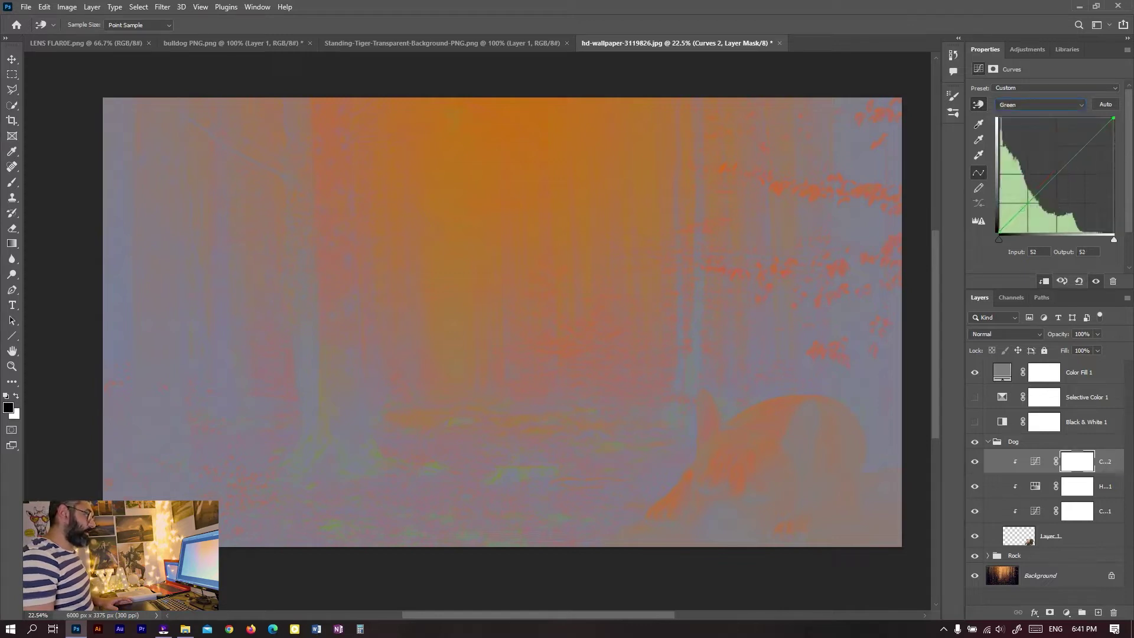
{"action": "left_click_drag", "start_coordinate": [1012, 221], "coordinate": [1012, 222]}
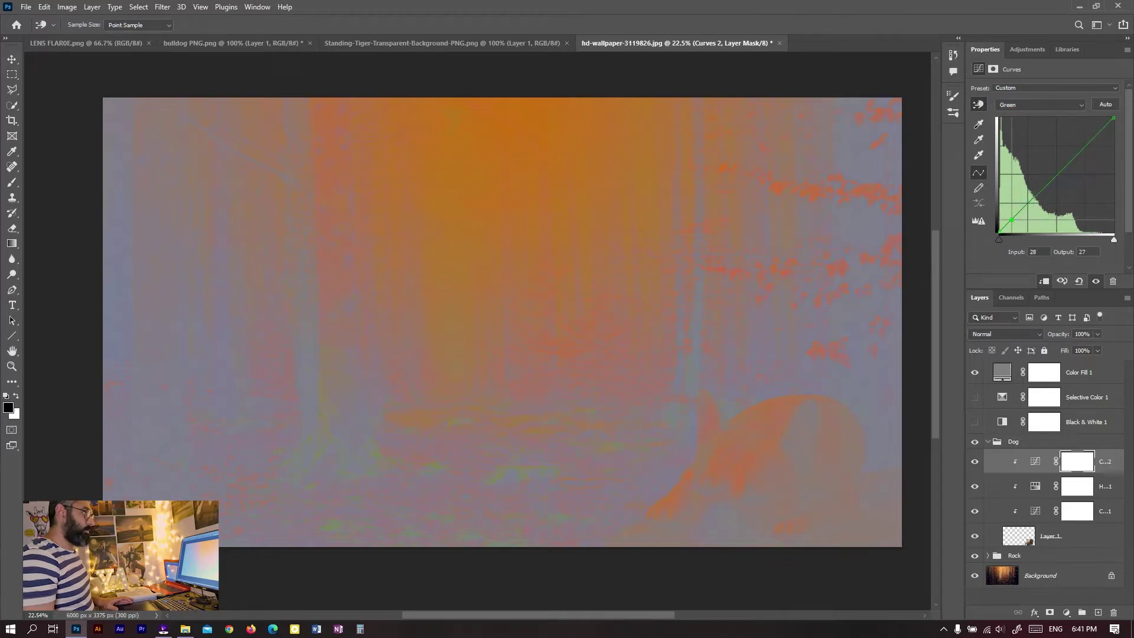
{"action": "left_click", "coordinate": [1040, 105]}
{"action": "left_click", "coordinate": [1005, 141]}
{"action": "left_click_drag", "start_coordinate": [1011, 221], "coordinate": [1010, 220]}
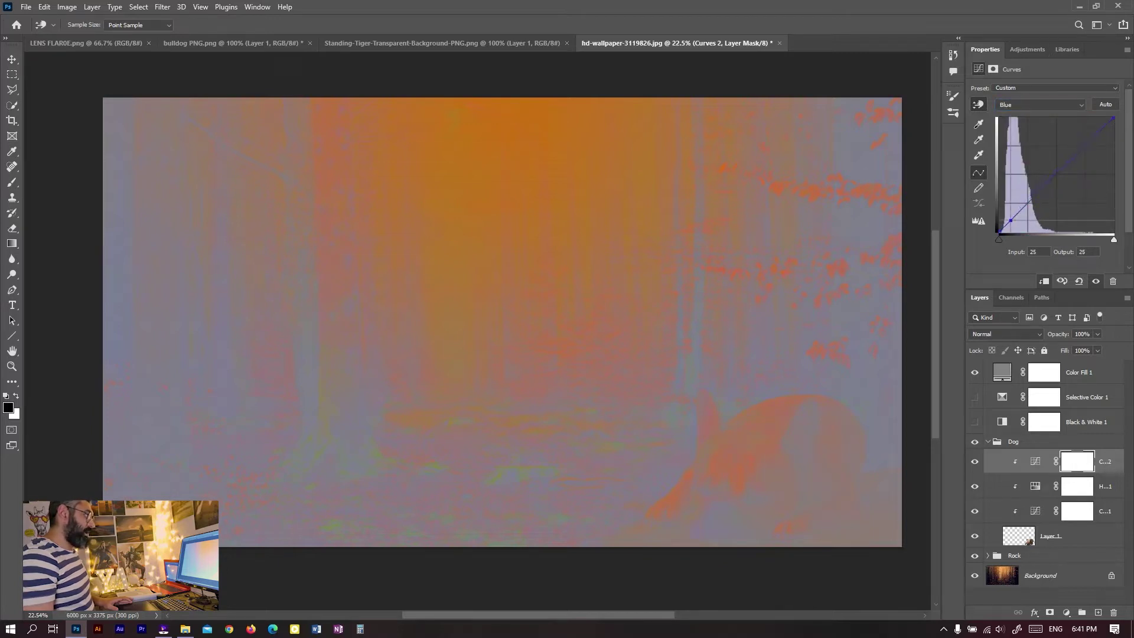
{"action": "left_click_drag", "start_coordinate": [1011, 221], "coordinate": [1011, 219]}
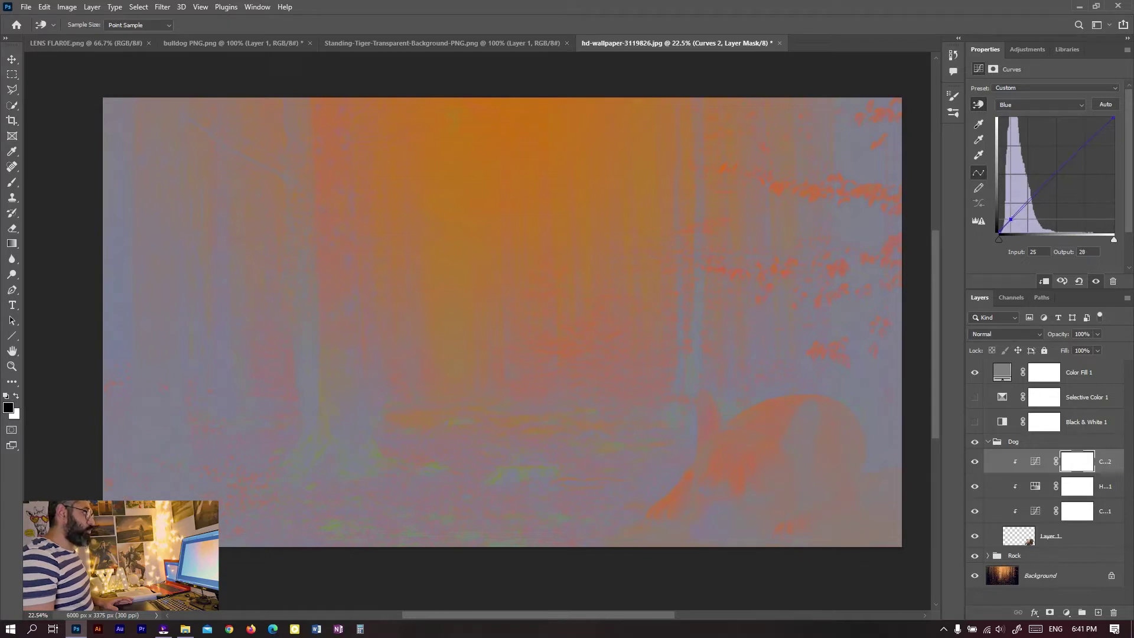
{"action": "left_click_drag", "start_coordinate": [1011, 219], "coordinate": [1017, 212]}
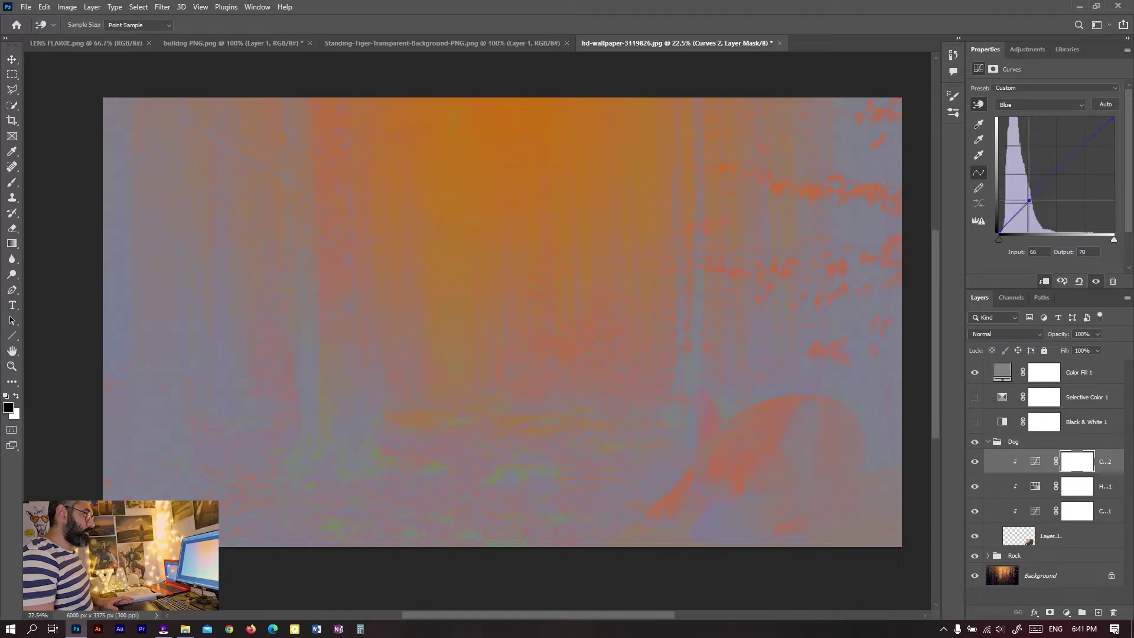
{"action": "left_click_drag", "start_coordinate": [1017, 212], "coordinate": [1012, 218]}
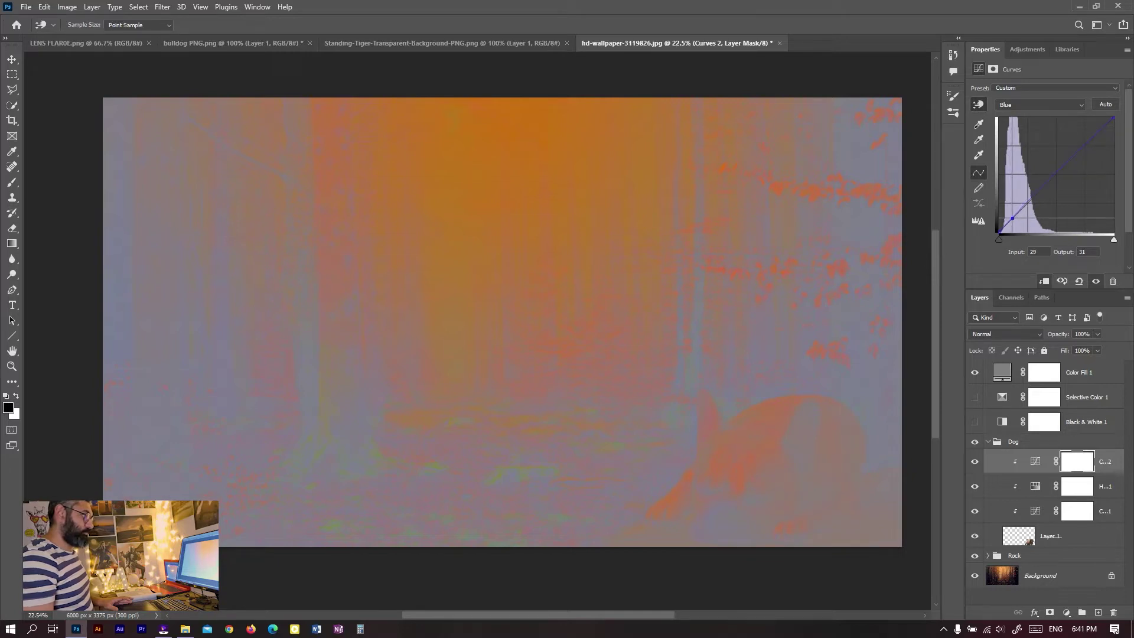
Nudge the Red channel point up slightly and hide the grey Color Fill 1 layer.
{"action": "left_click", "coordinate": [1040, 104]}
{"action": "left_click", "coordinate": [1027, 124]}
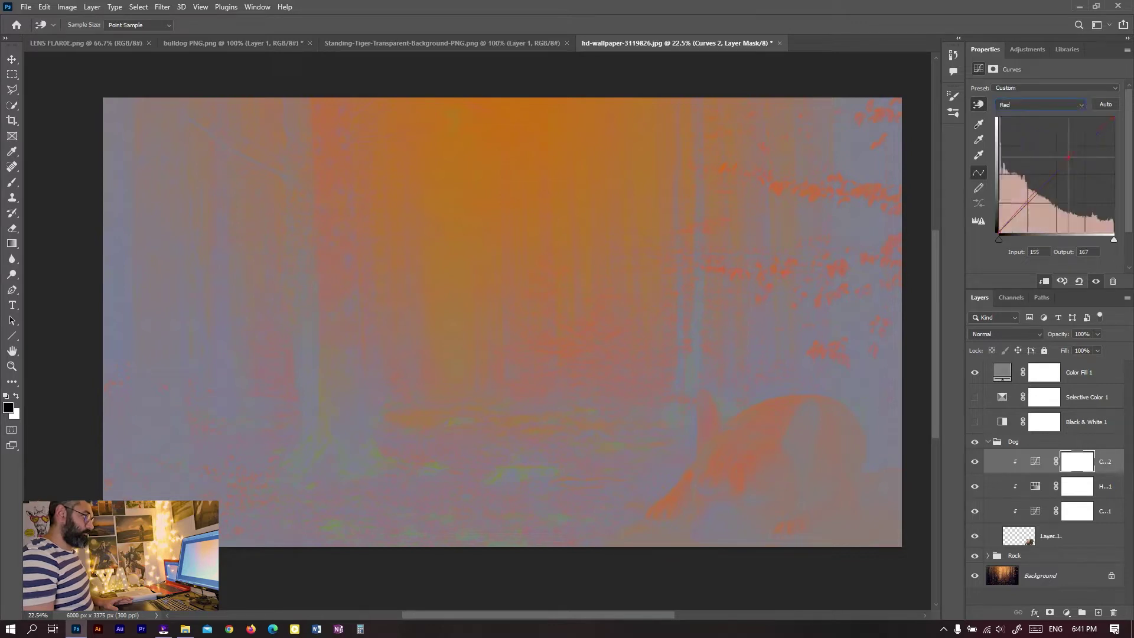
{"action": "left_click_drag", "start_coordinate": [1068, 157], "coordinate": [1067, 155]}
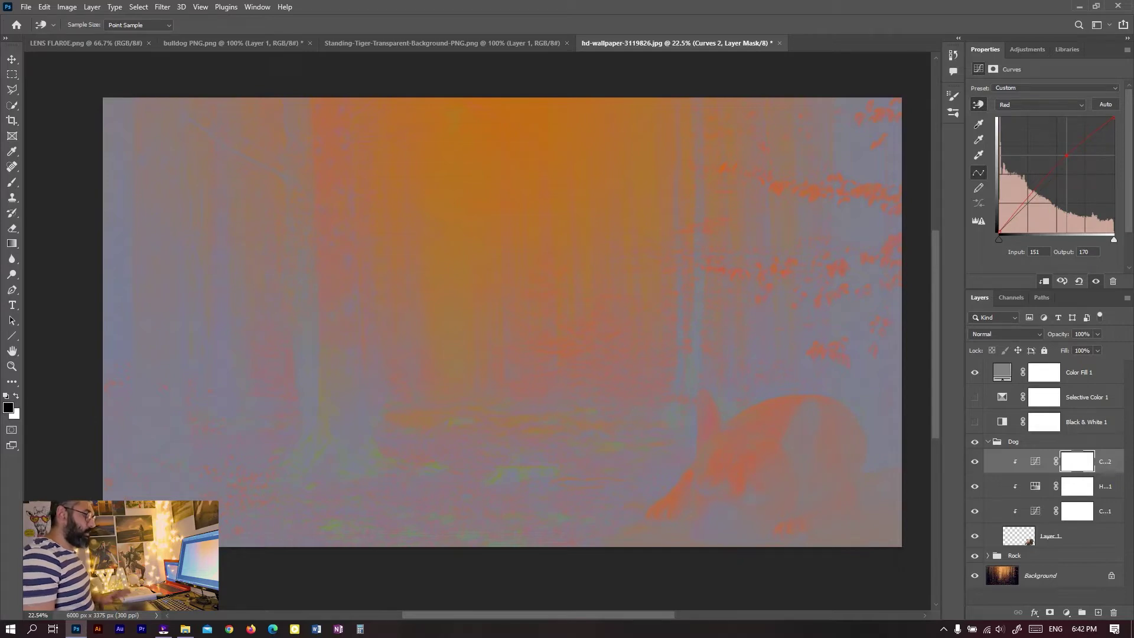
{"action": "left_click", "coordinate": [974, 372]}
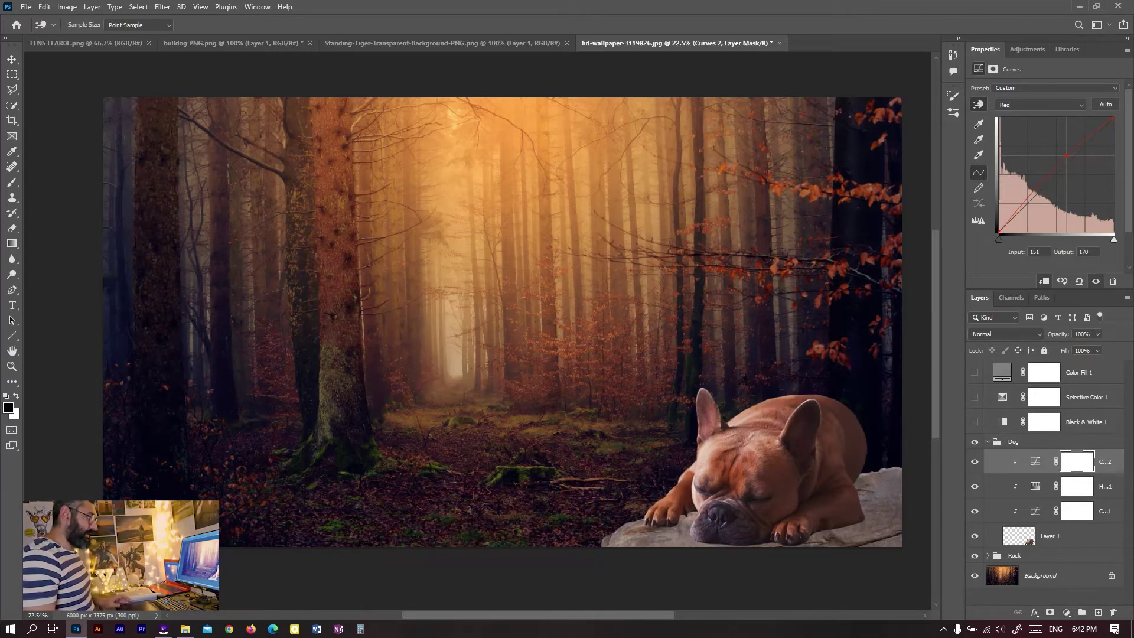
Compare the dog with Curves 2 off and on, nudge the red point lower, and add Color Balance.
{"action": "left_click", "coordinate": [974, 462]}
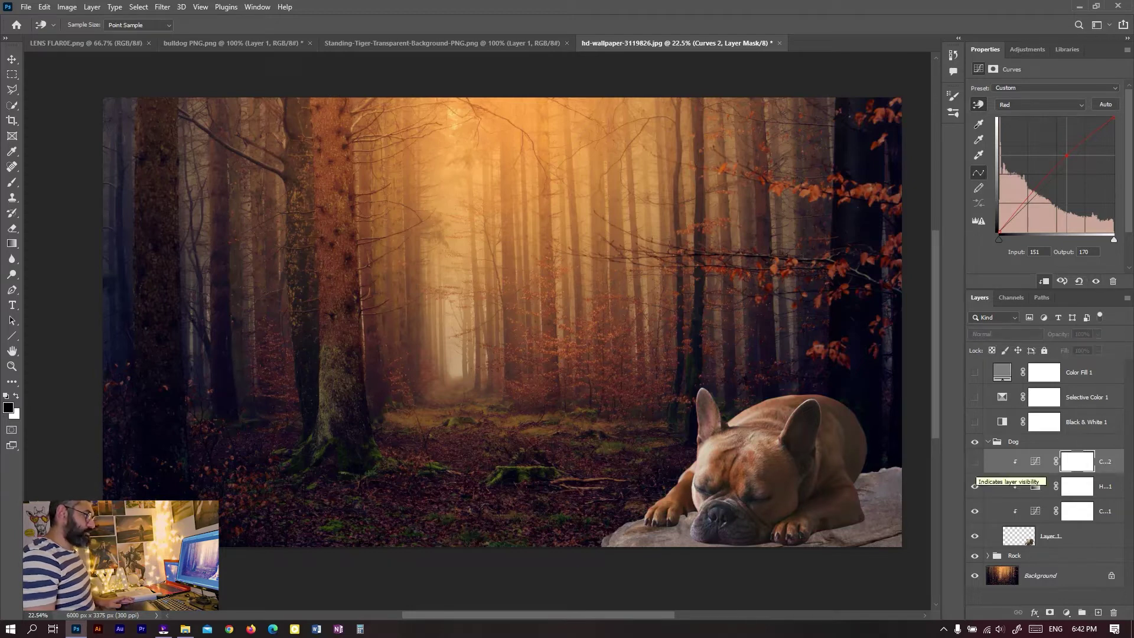
{"action": "left_click", "coordinate": [975, 461]}
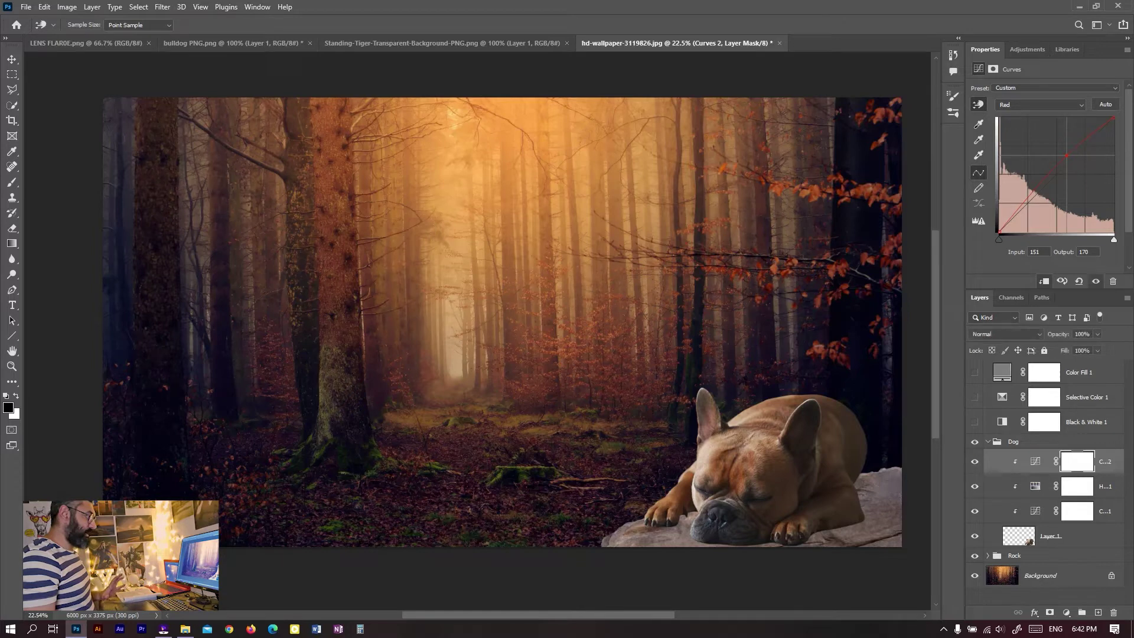
{"action": "key", "text": "Left"}
{"action": "key", "text": "Left"}
{"action": "key", "text": "Down"}
{"action": "key", "text": "Down"}
{"action": "key", "text": "Down"}
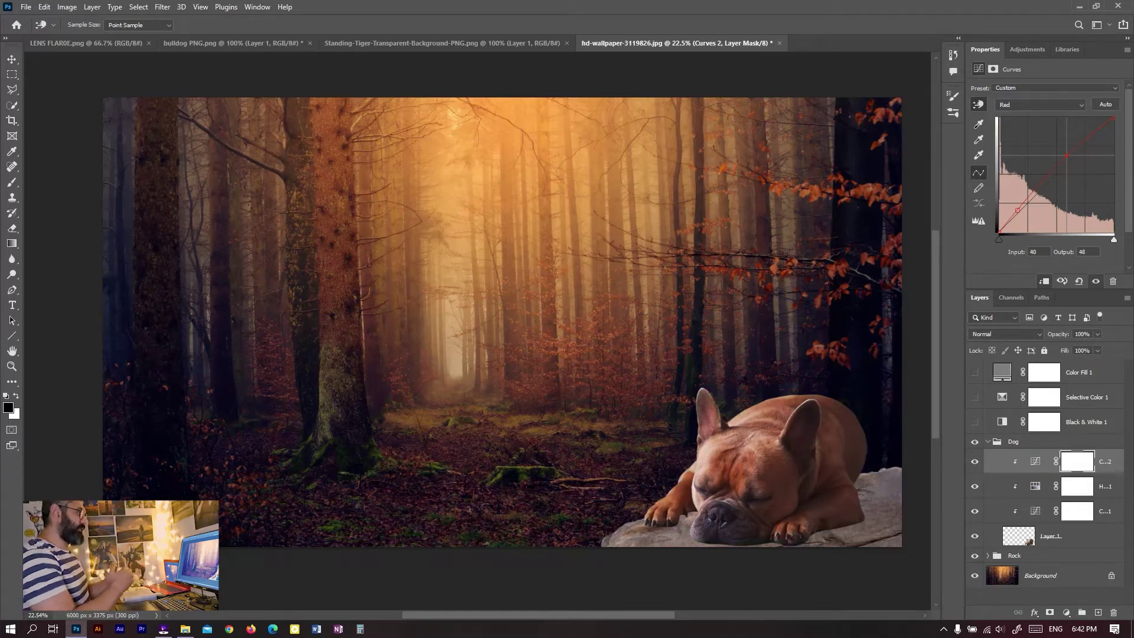
{"action": "key", "text": "plus"}
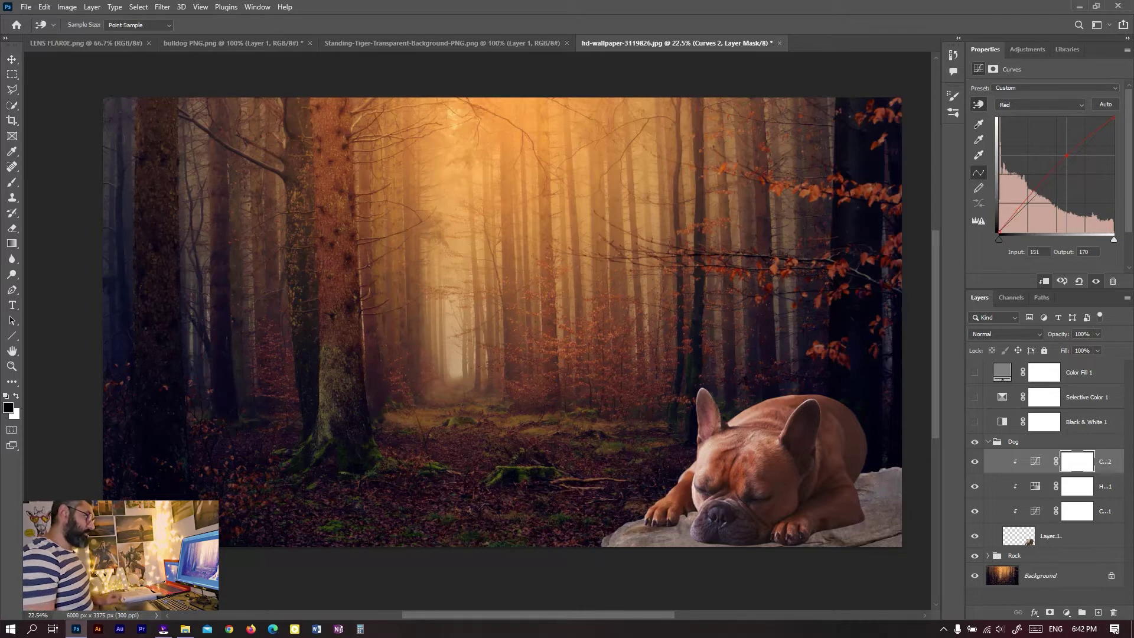
{"action": "left_click", "coordinate": [1066, 612]}
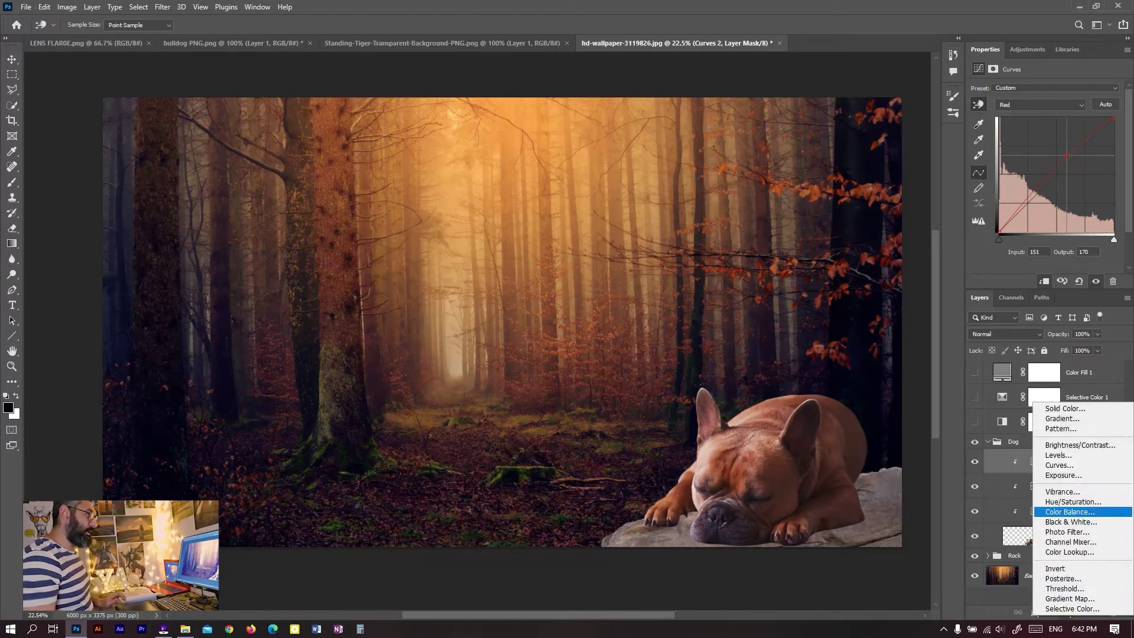
{"action": "left_click", "coordinate": [1069, 512]}
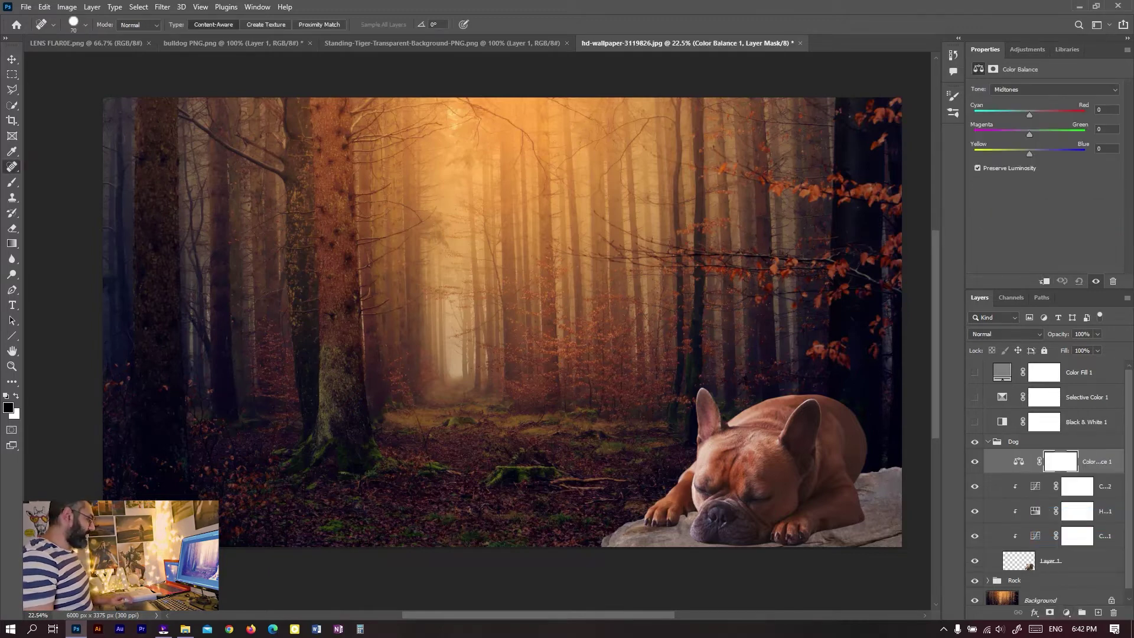
Clip the Color Balance to the dog and set midtones to +11 red, about -15 magenta, -7 yellow.
{"action": "key", "text": "ctrl+alt+g"}
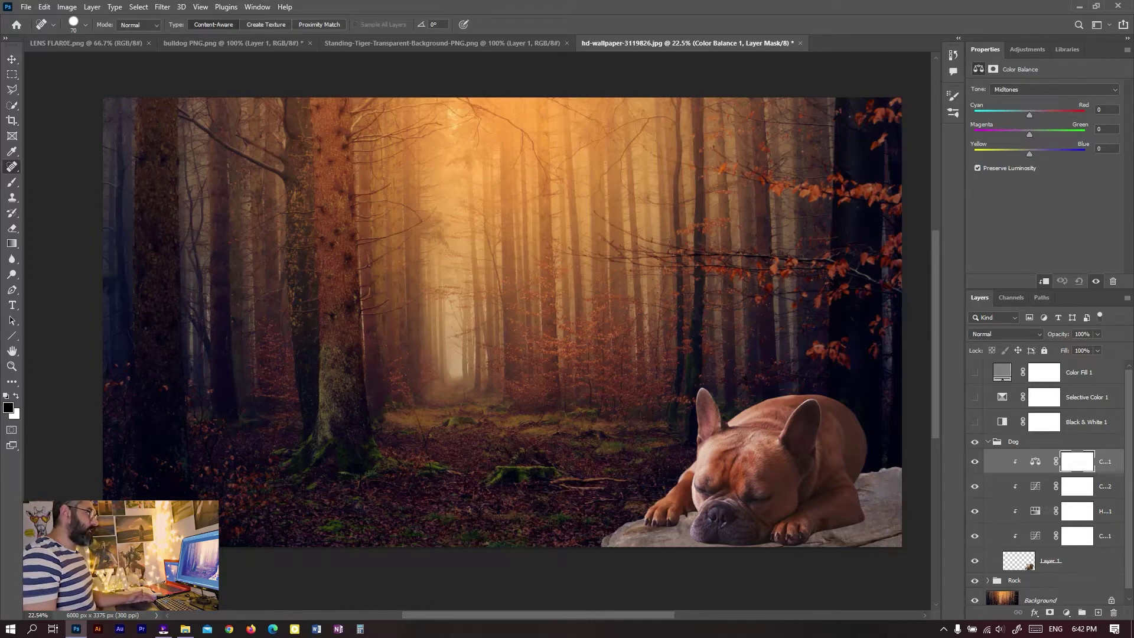
{"action": "left_click_drag", "start_coordinate": [1030, 154], "coordinate": [1033, 154]}
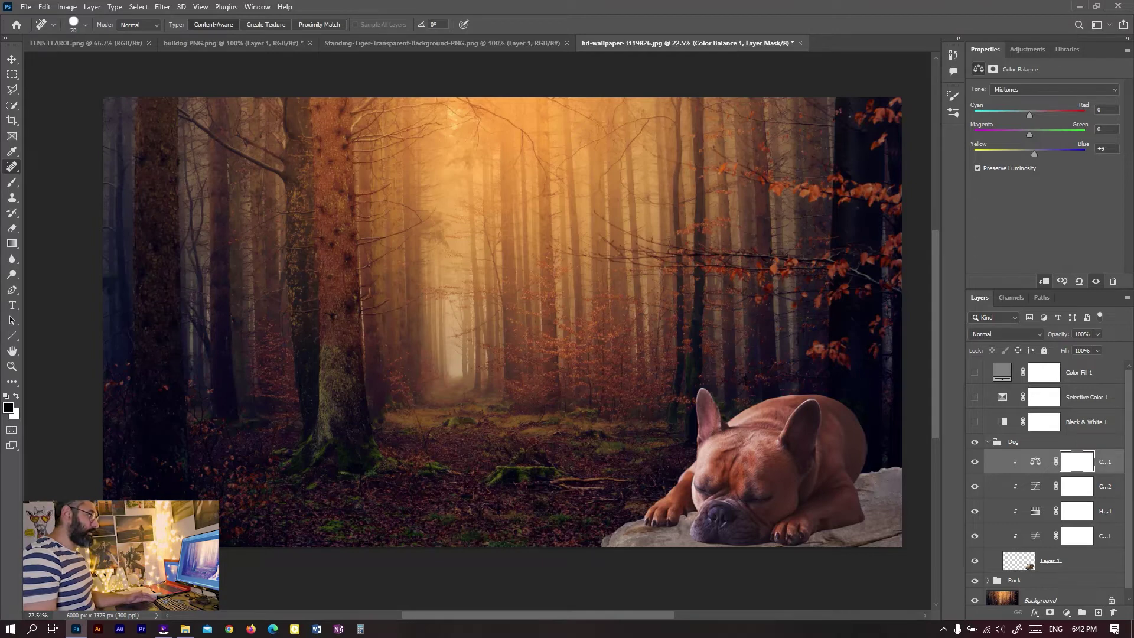
{"action": "key", "text": "shift+Up"}
{"action": "key", "text": "Up"}
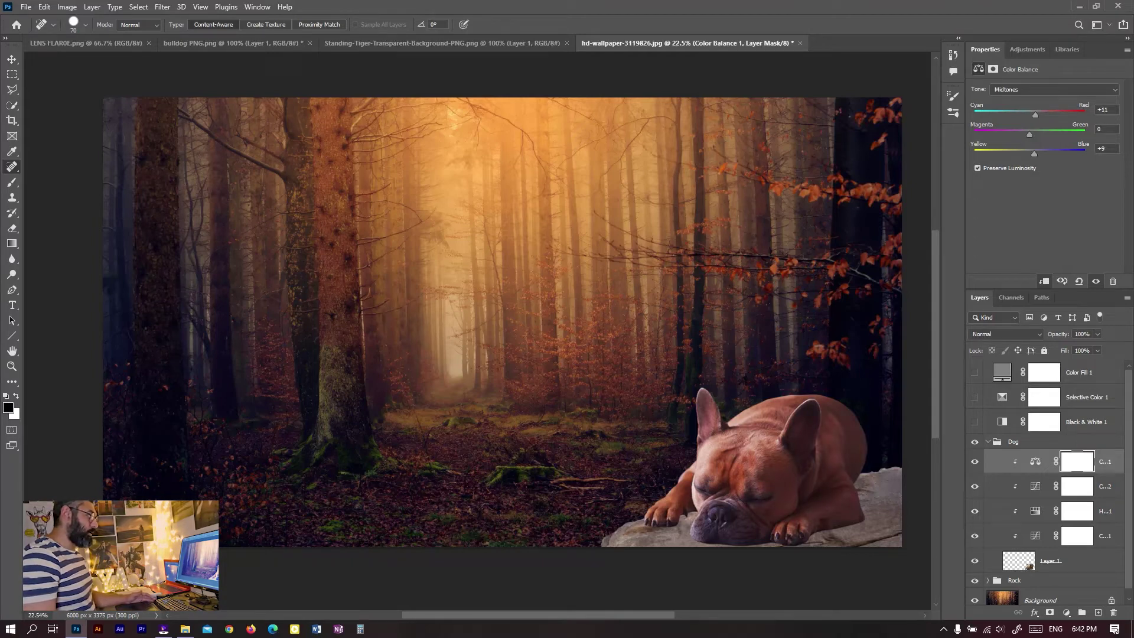
{"action": "key", "text": "Tab"}
{"action": "type", "text": "-16"}
{"action": "key", "text": "Up"}
{"action": "key", "text": "shift+Down"}
{"action": "key", "text": "shift+Down"}
{"action": "key", "text": "Down"}
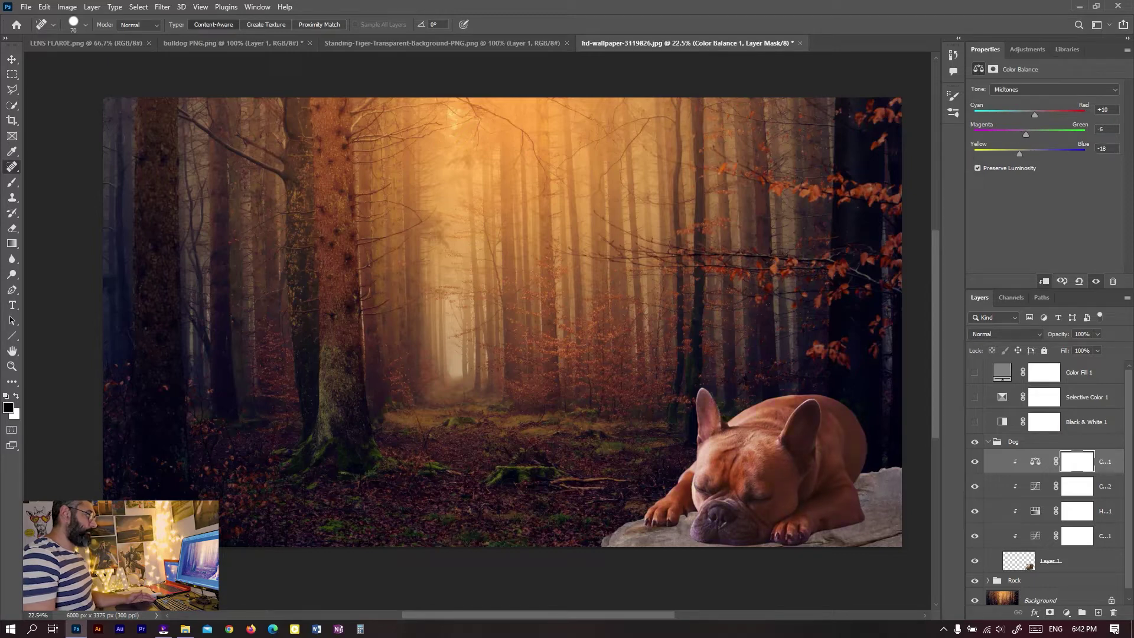
{"action": "key", "text": "shift+Up"}
{"action": "key", "text": "Up"}
{"action": "key", "text": "Up"}
Tint the dog's highlights toward yellow and magenta, and set its shadows to -16, -3, +7.
{"action": "left_click", "coordinate": [1054, 89]}
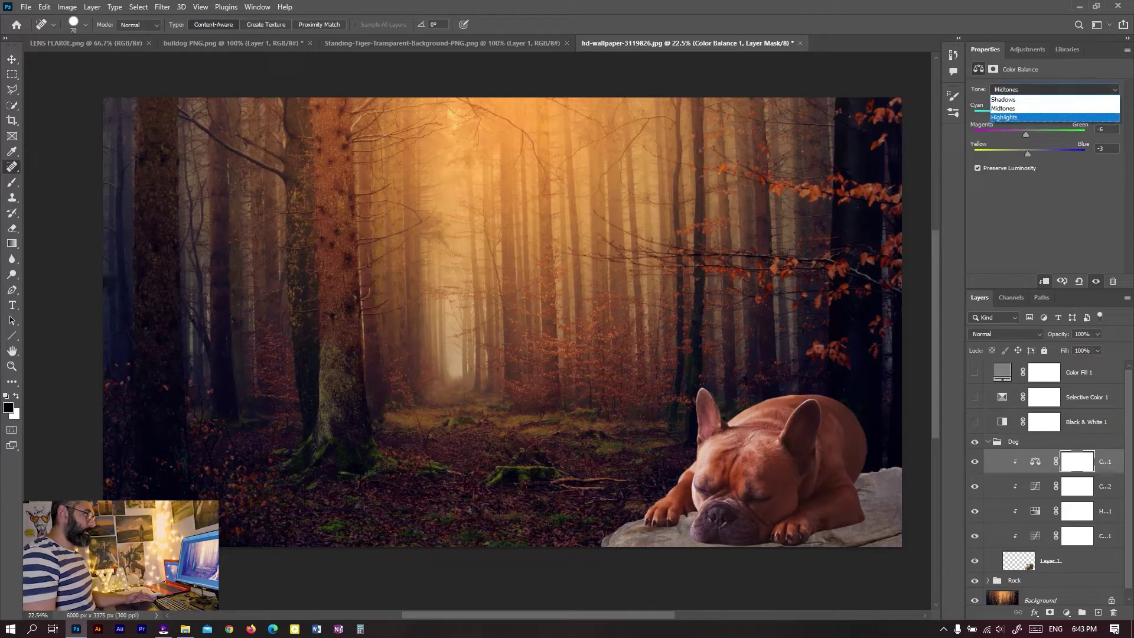
{"action": "left_click", "coordinate": [1016, 112]}
{"action": "left_click_drag", "start_coordinate": [1029, 153], "coordinate": [1025, 153]}
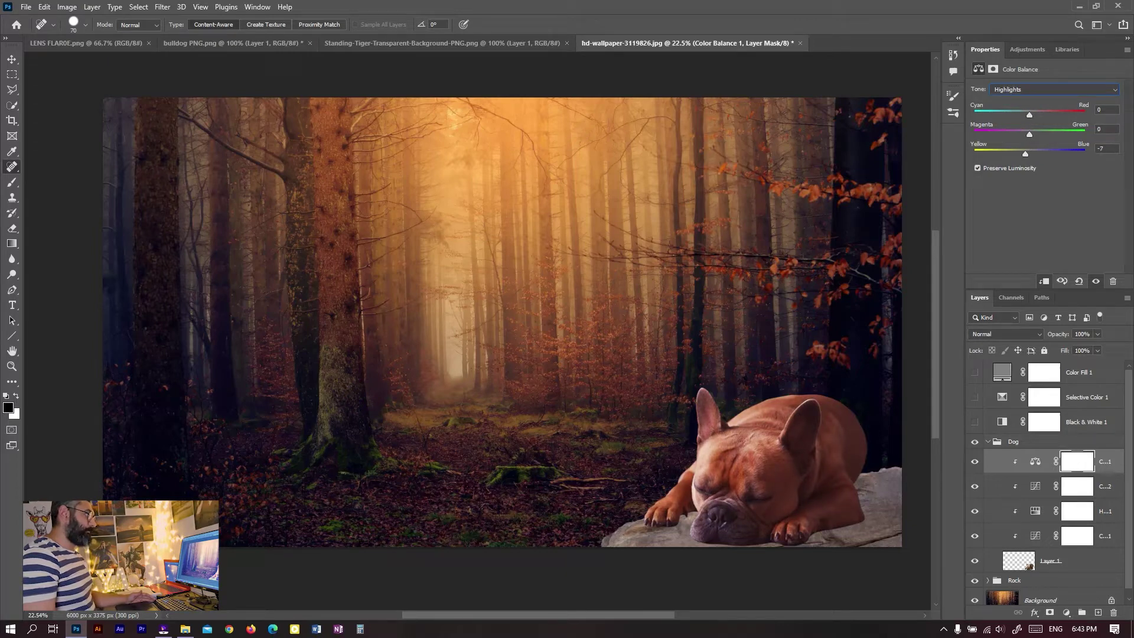
{"action": "left_click_drag", "start_coordinate": [1029, 135], "coordinate": [1033, 115]}
{"action": "left_click", "coordinate": [1055, 90]}
{"action": "left_click", "coordinate": [1010, 100]}
{"action": "left_click_drag", "start_coordinate": [1029, 153], "coordinate": [1034, 154]}
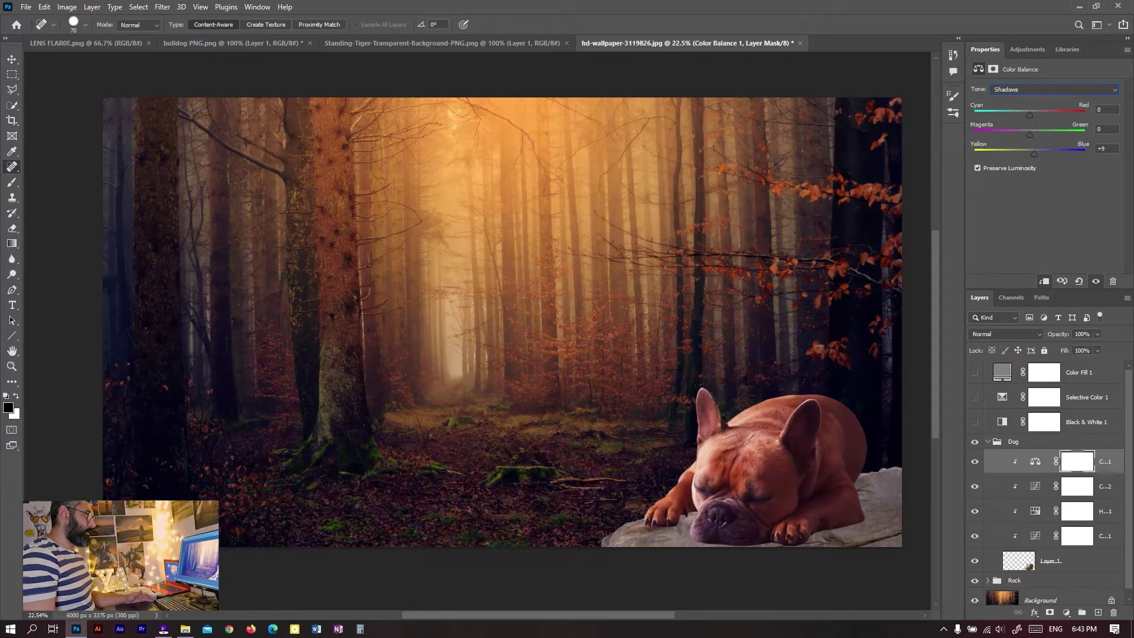
{"action": "left_click_drag", "start_coordinate": [1034, 153], "coordinate": [1028, 134]}
{"action": "left_click_drag", "start_coordinate": [1030, 114], "coordinate": [1024, 114]}
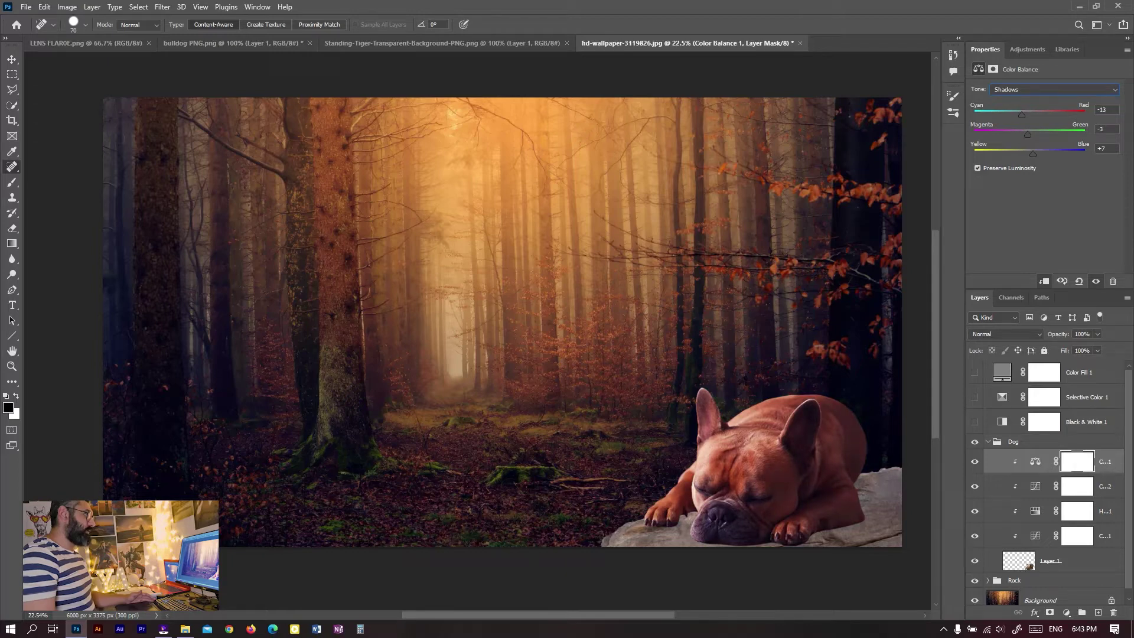
{"action": "left_click_drag", "start_coordinate": [1022, 114], "coordinate": [1021, 114]}
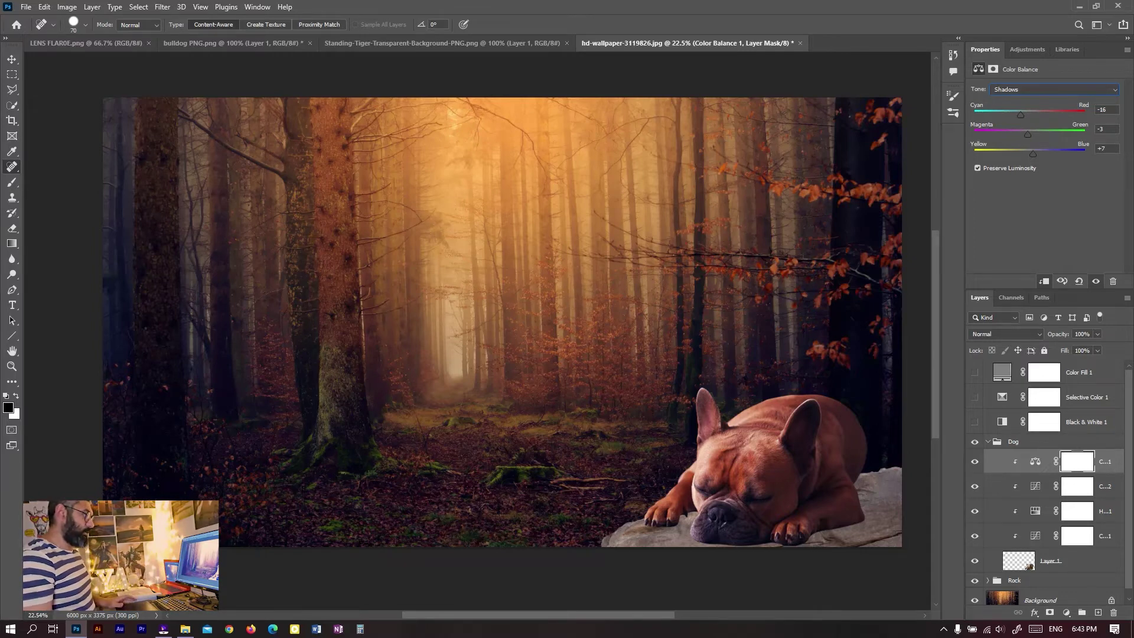
Compare the dog with and without Color Balance, then show the Color Fill 1 overlay.
{"action": "left_click", "coordinate": [1095, 281]}
{"action": "left_click", "coordinate": [1095, 281]}
{"action": "left_click", "coordinate": [1096, 282]}
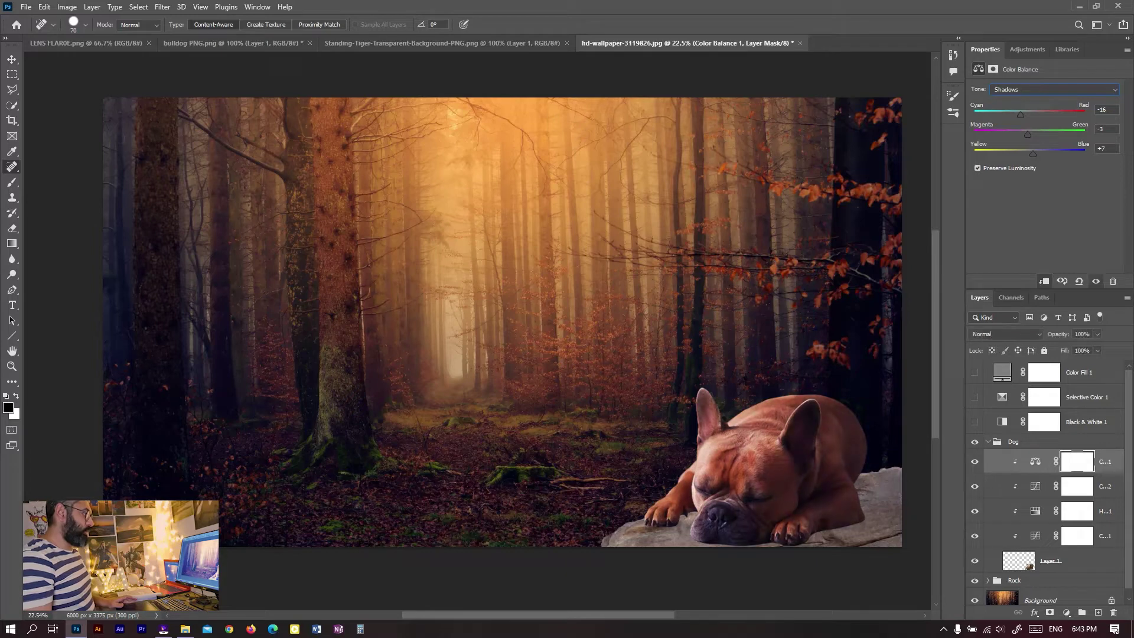
{"action": "left_click", "coordinate": [974, 372]}
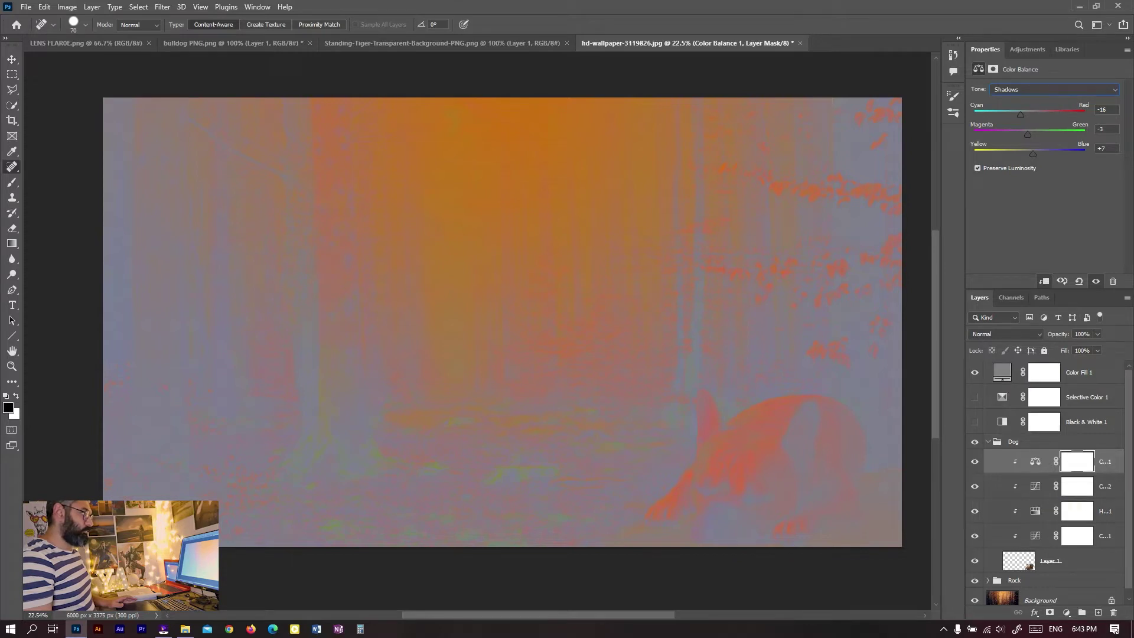
Shift the dog's highlights toward cyan and blue in Color Balance.
{"action": "left_click", "coordinate": [1054, 89]}
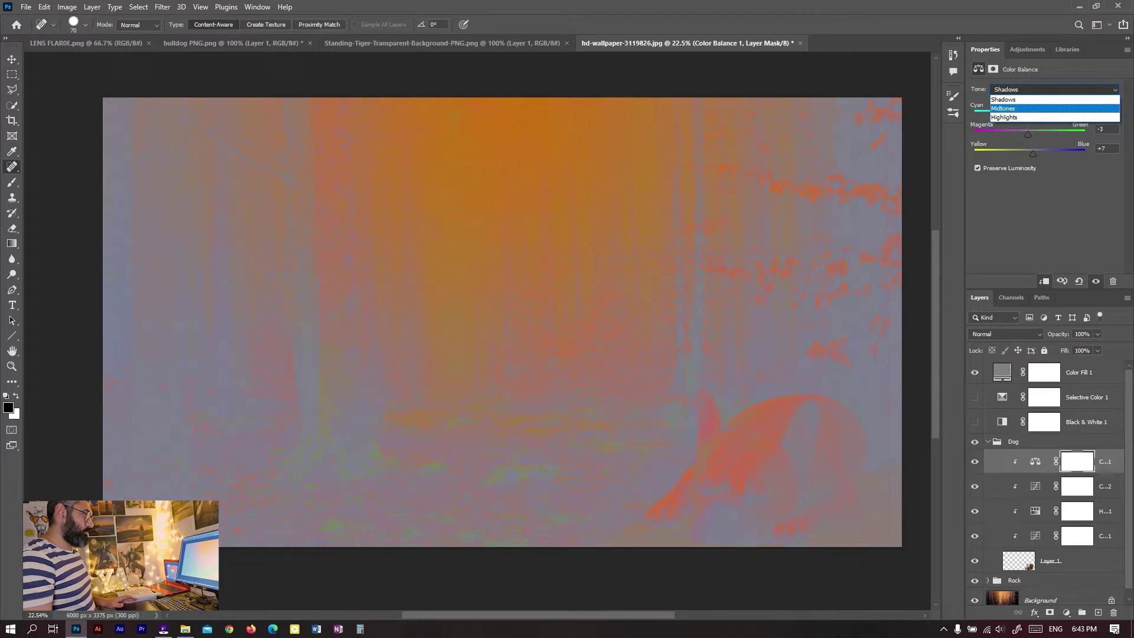
{"action": "left_click", "coordinate": [1004, 117]}
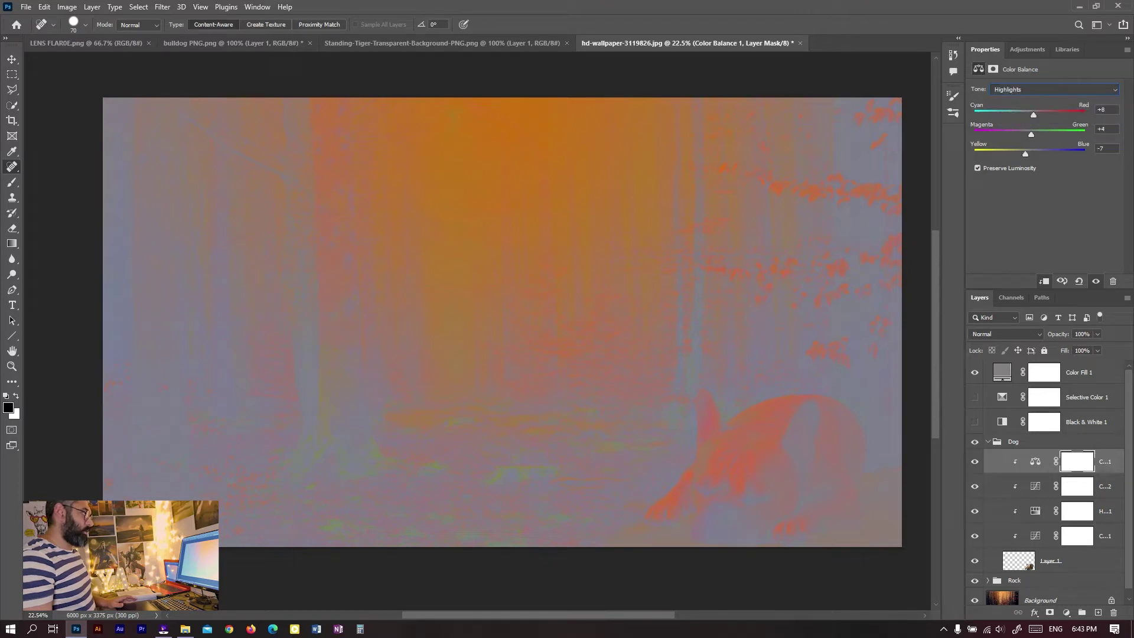
{"action": "left_click_drag", "start_coordinate": [1034, 114], "coordinate": [1026, 115]}
{"action": "left_click_drag", "start_coordinate": [1026, 153], "coordinate": [1019, 154]}
Set the dog's midtones to -6, -11, -14 and hide the Color Fill 1 overlay.
{"action": "left_click", "coordinate": [1055, 89]}
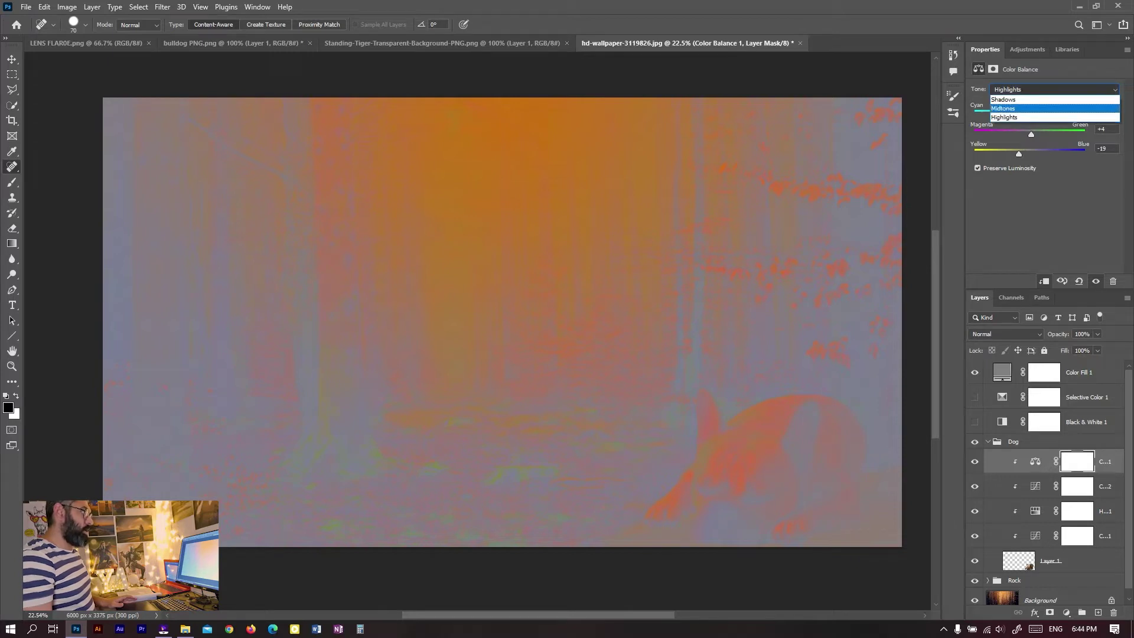
{"action": "left_click", "coordinate": [1016, 105]}
{"action": "left_click_drag", "start_coordinate": [1034, 115], "coordinate": [1028, 114]}
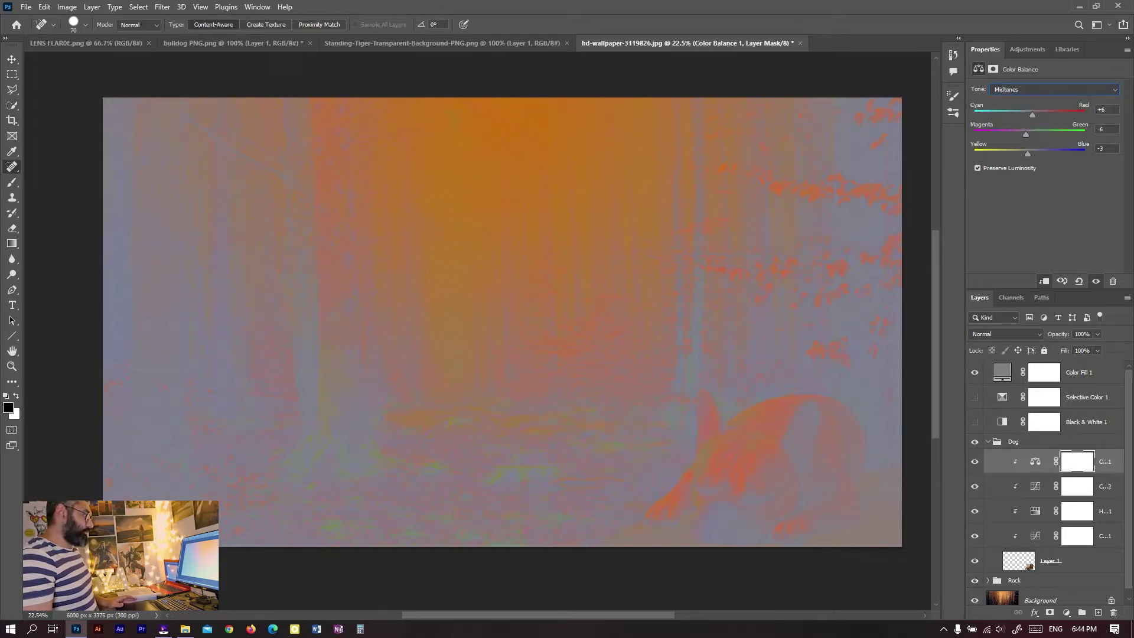
{"action": "left_click_drag", "start_coordinate": [1027, 153], "coordinate": [1012, 153]}
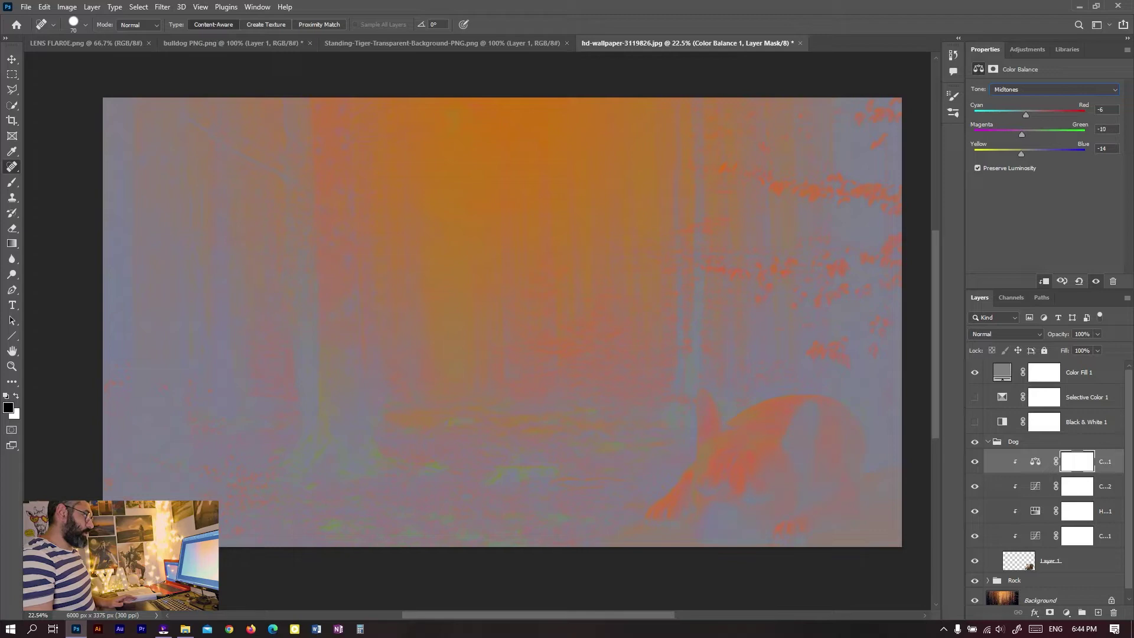
{"action": "left_click_drag", "start_coordinate": [1018, 135], "coordinate": [1022, 135]}
{"action": "left_click", "coordinate": [975, 372]}
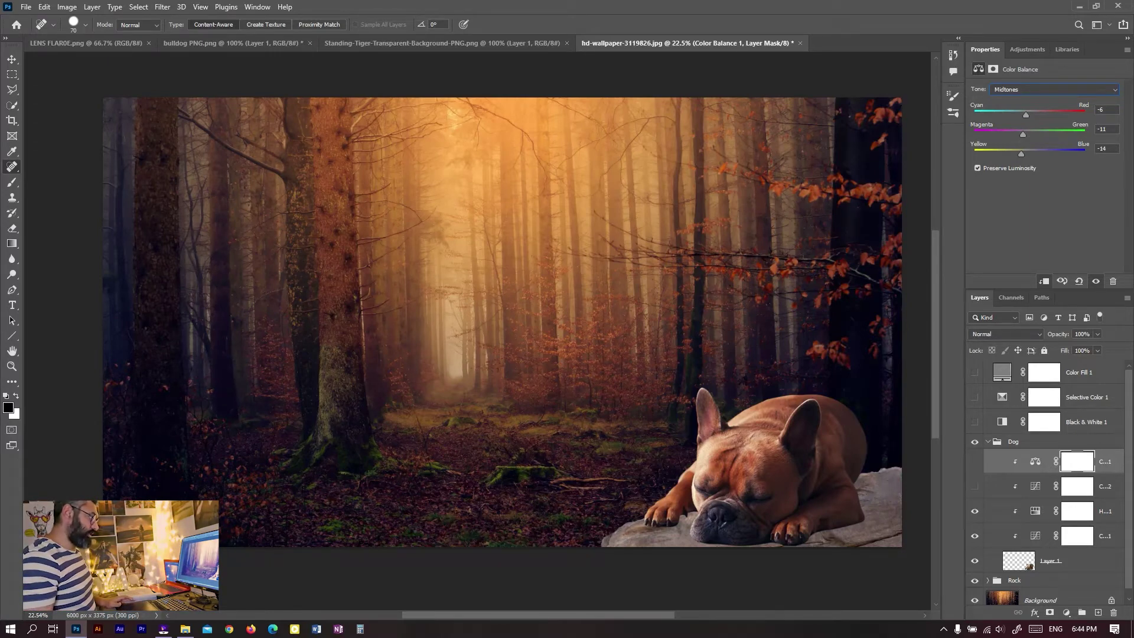
Re-enable the dog's clipped adjustment layers, hide the Dog group, and expand the Rock group.
{"action": "left_click_drag", "start_coordinate": [697, 437], "coordinate": [730, 485]}
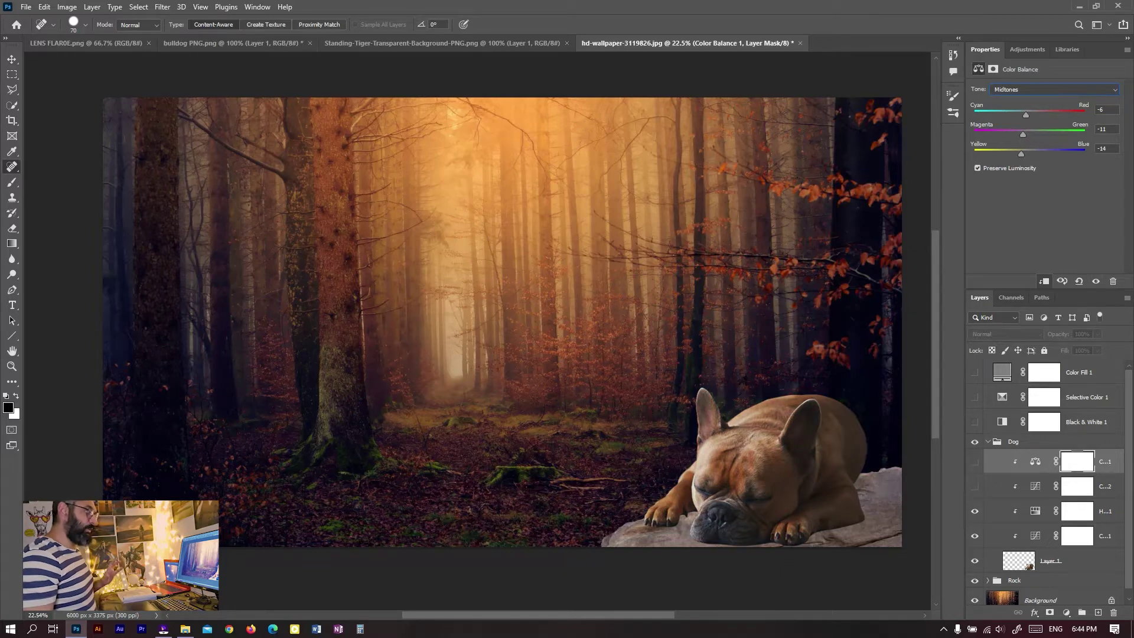
{"action": "left_click", "coordinate": [974, 486]}
{"action": "left_click", "coordinate": [975, 461]}
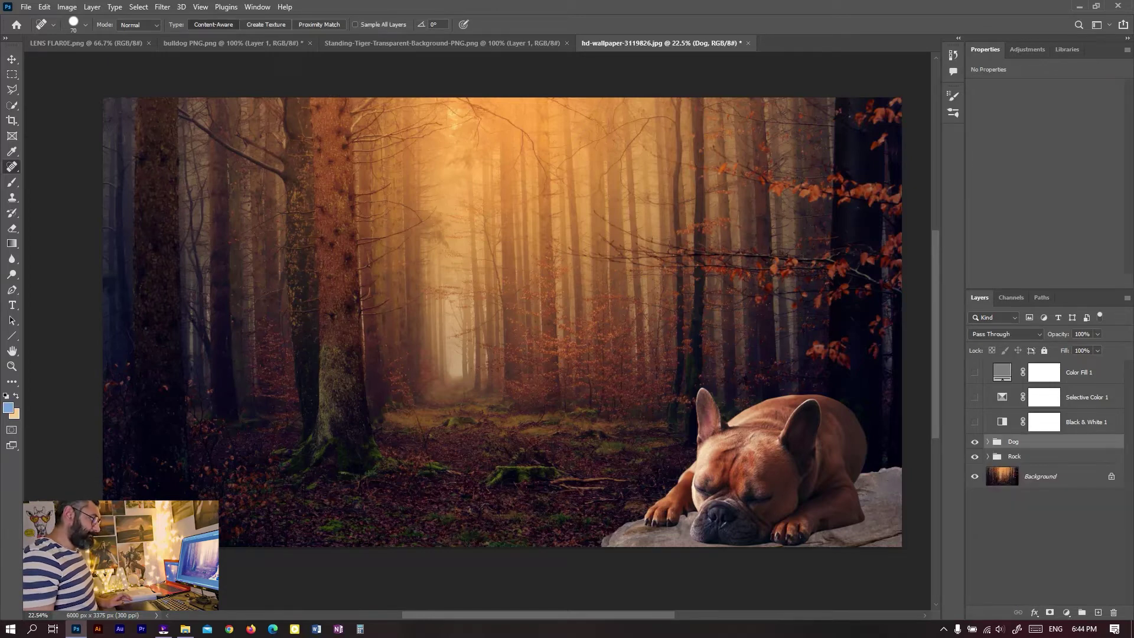
{"action": "left_click", "coordinate": [975, 442]}
{"action": "left_click", "coordinate": [988, 456]}
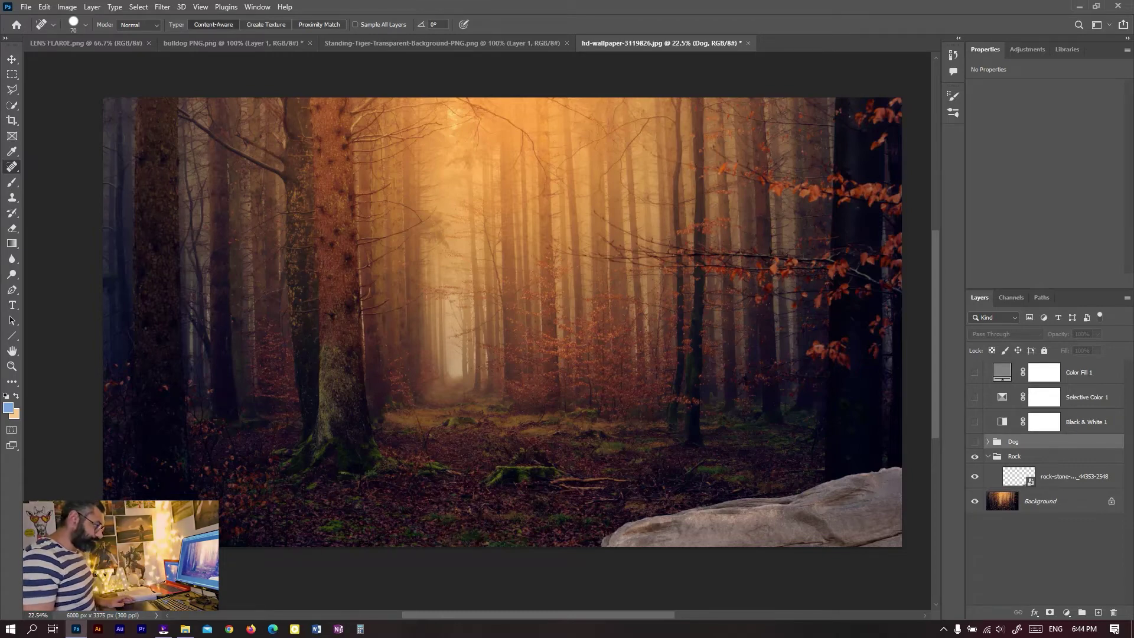
Select the rock layer, preview in greyscale, and add a Curves adjustment clipped to the rock.
{"action": "left_click", "coordinate": [1074, 476]}
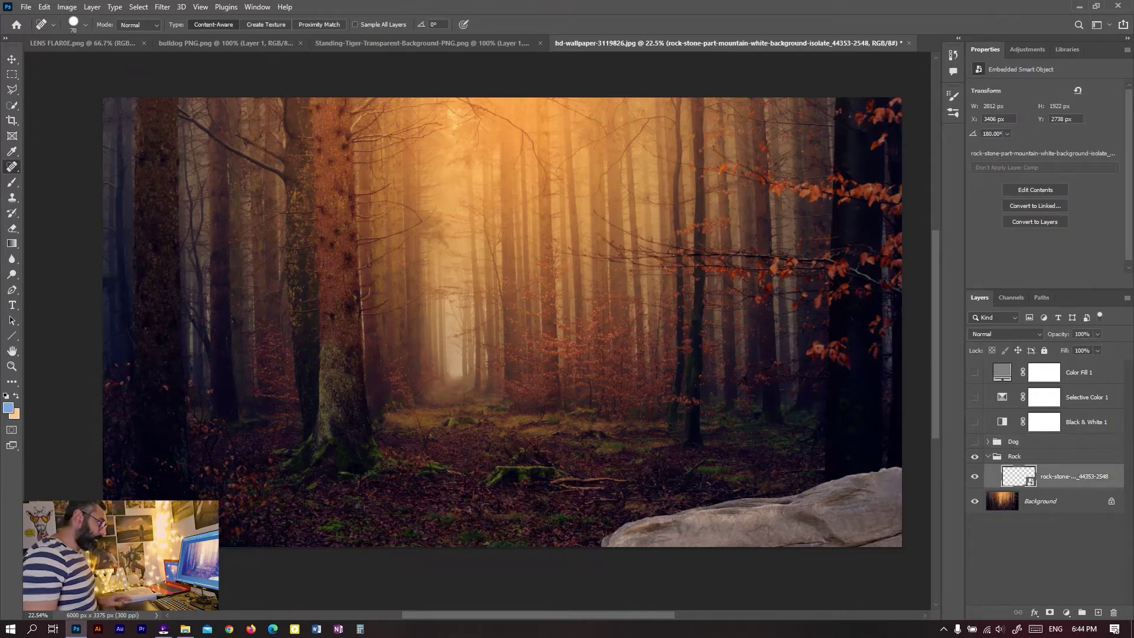
{"action": "left_click_drag", "start_coordinate": [1057, 486], "coordinate": [1014, 395]}
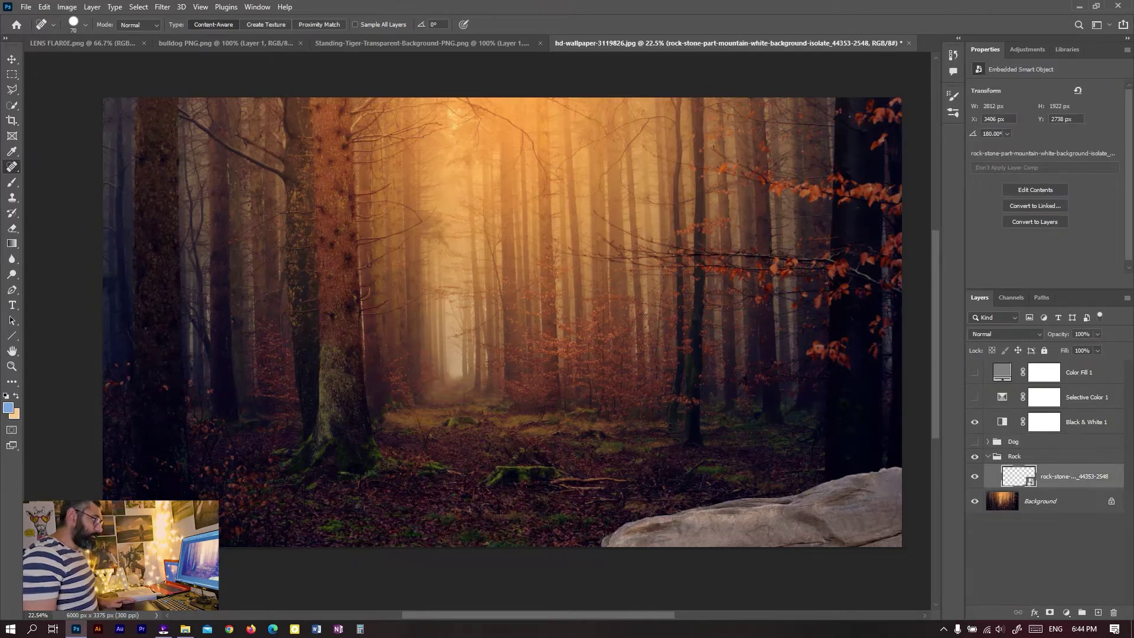
{"action": "left_click", "coordinate": [975, 422]}
{"action": "left_click", "coordinate": [1066, 613]}
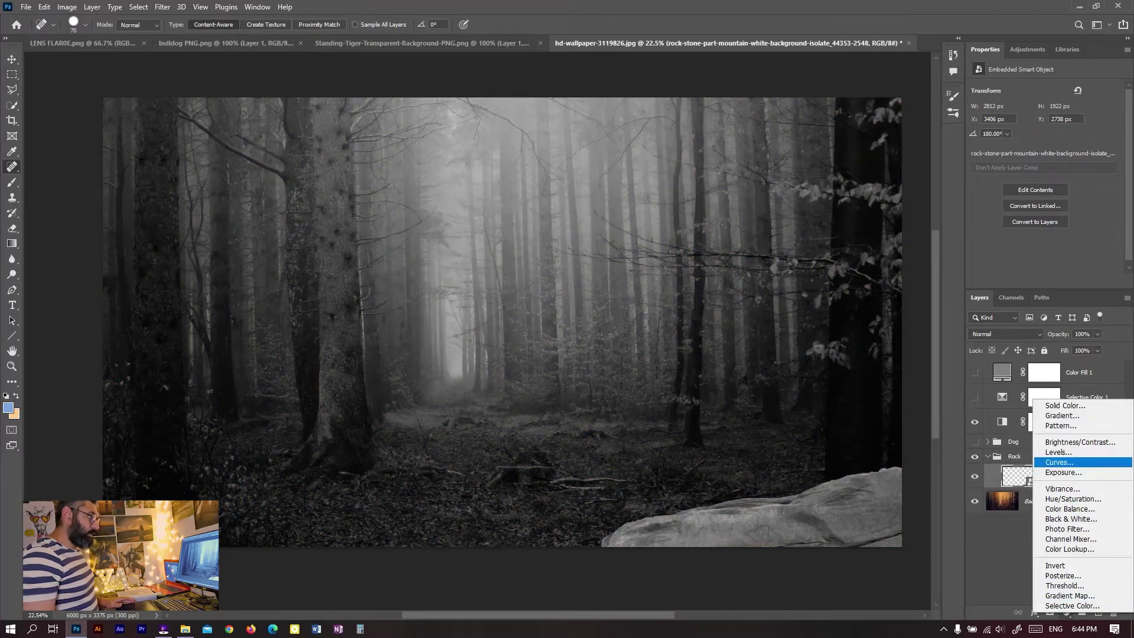
{"action": "left_click", "coordinate": [1059, 461]}
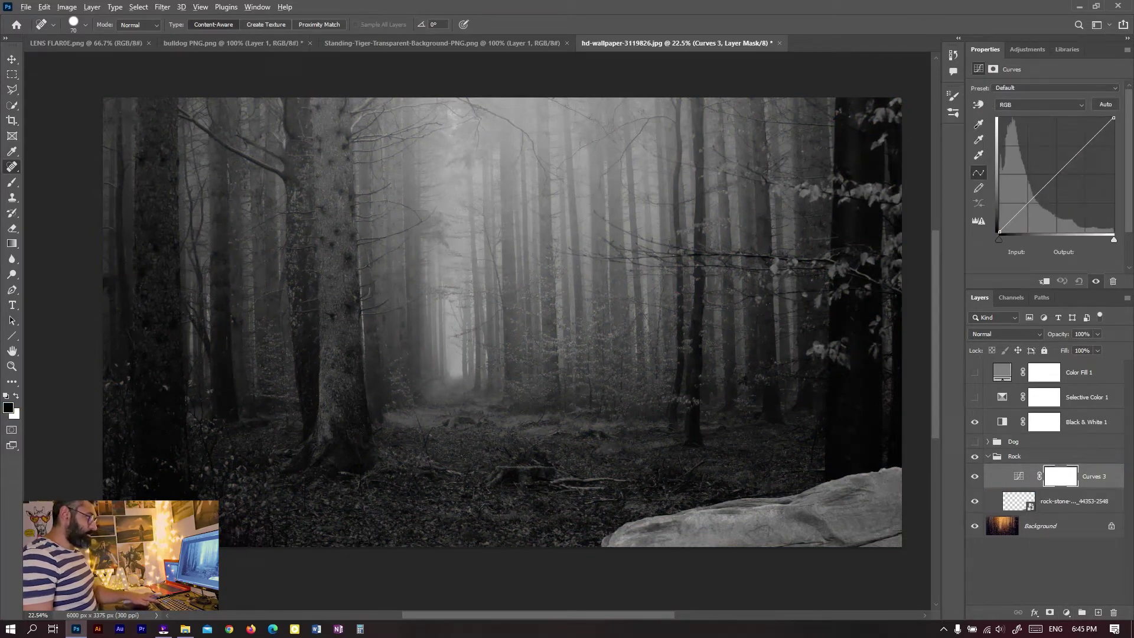
{"action": "left_click", "coordinate": [1044, 282]}
Pull the rock's midtone curve point down to input 135, output 79, and compare before and after.
{"action": "left_click_drag", "start_coordinate": [1053, 177], "coordinate": [1064, 188]}
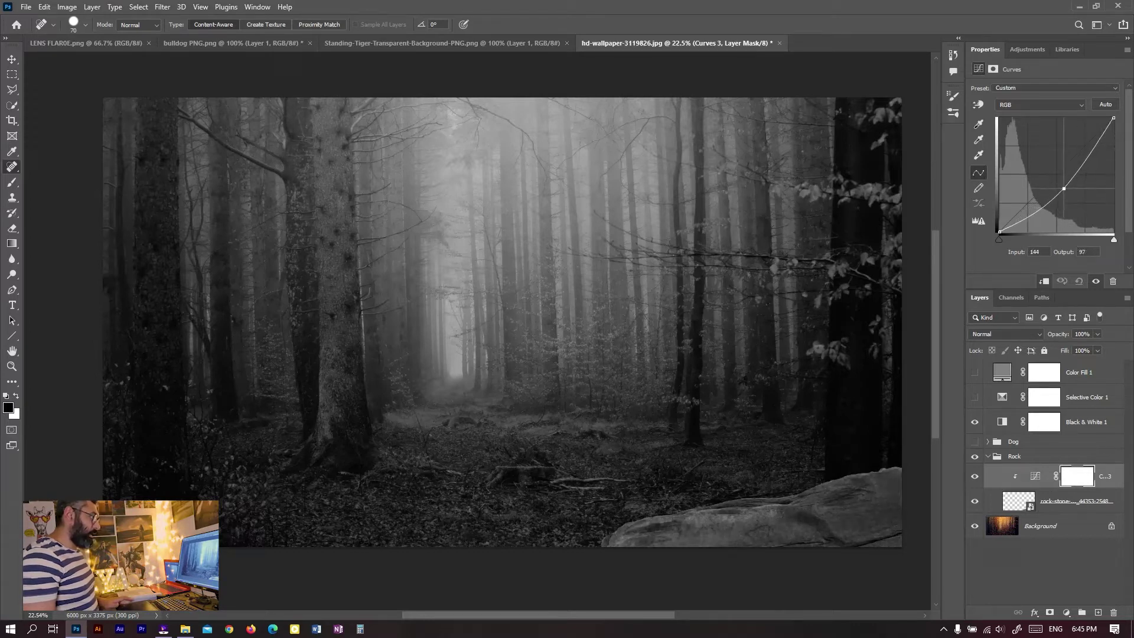
{"action": "left_click_drag", "start_coordinate": [1064, 189], "coordinate": [1063, 189]}
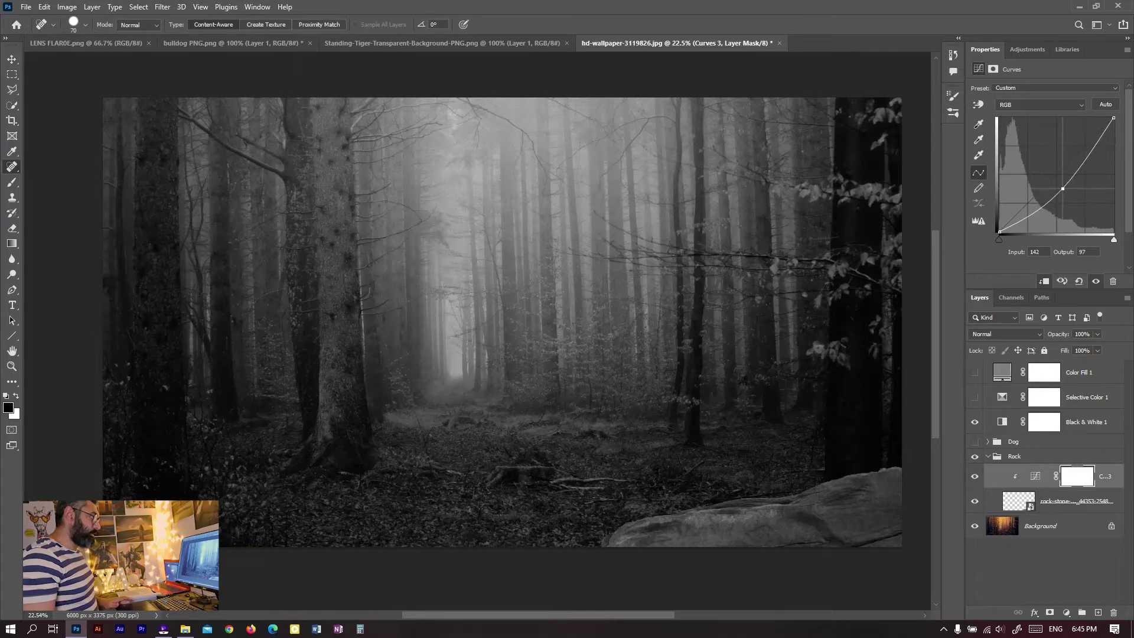
{"action": "left_click_drag", "start_coordinate": [999, 232], "coordinate": [999, 230]}
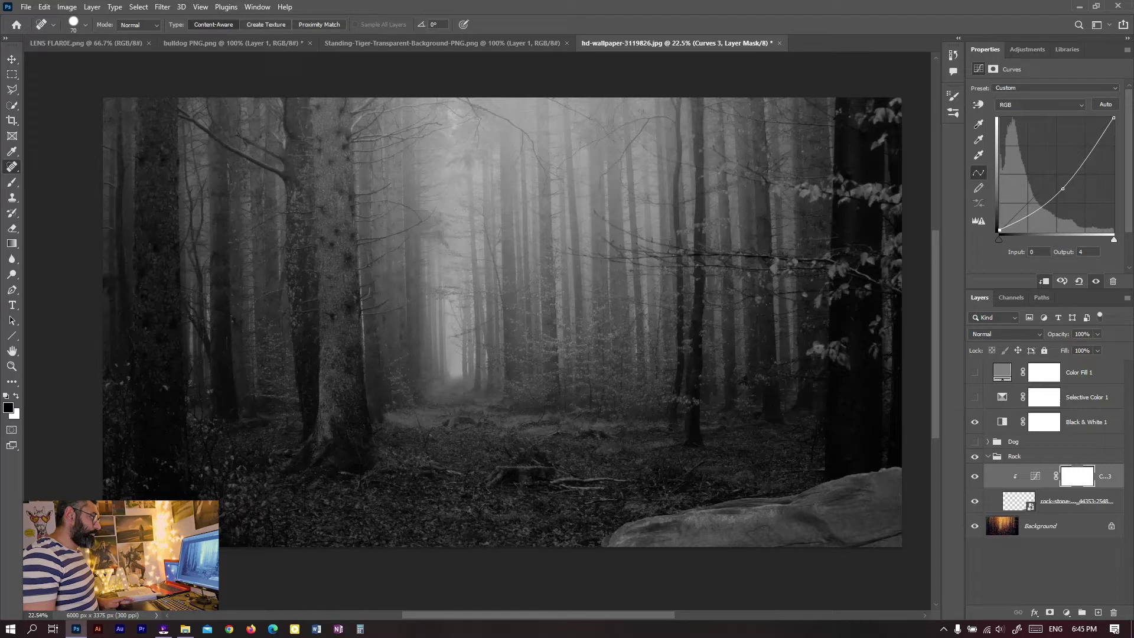
{"action": "left_click_drag", "start_coordinate": [1063, 188], "coordinate": [1059, 197]}
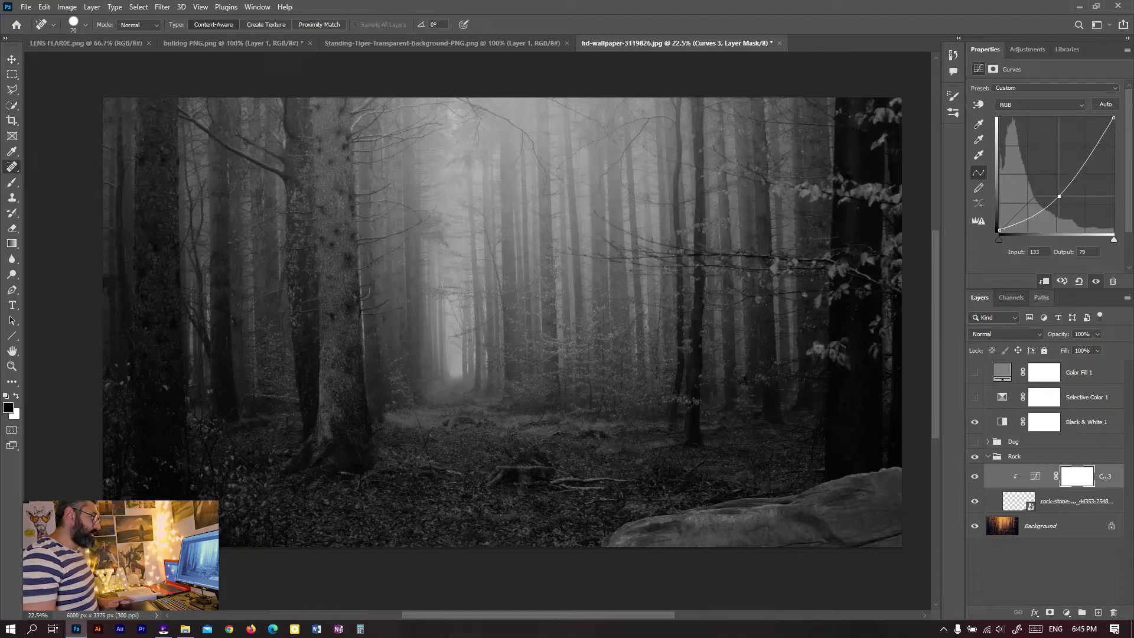
{"action": "left_click_drag", "start_coordinate": [1059, 196], "coordinate": [1058, 196]}
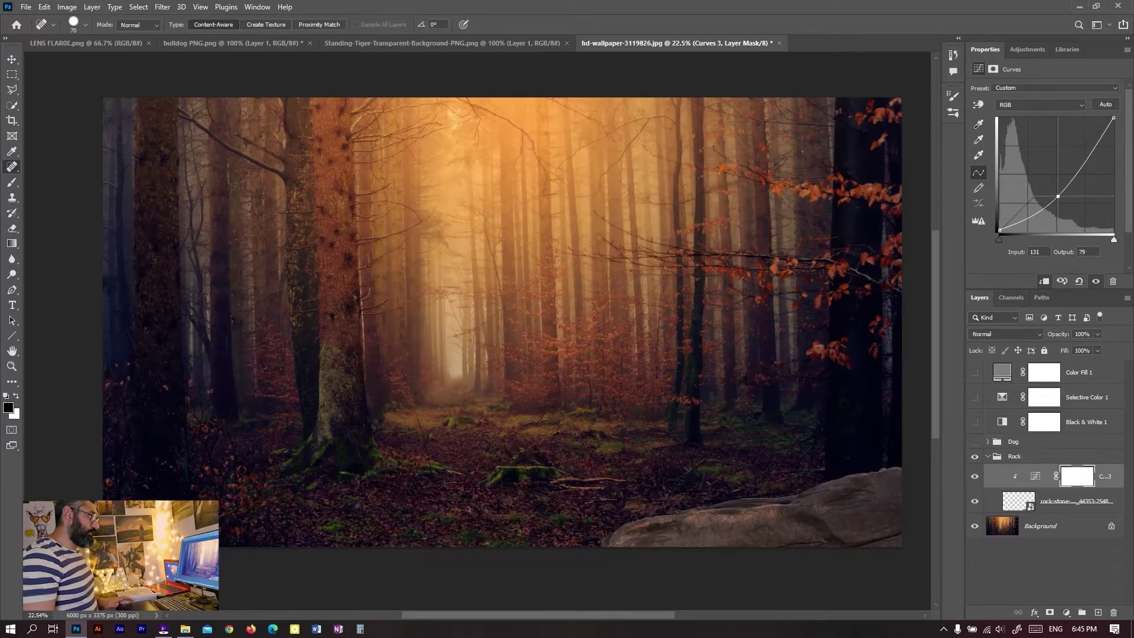
{"action": "left_click_drag", "start_coordinate": [1058, 196], "coordinate": [1060, 197]}
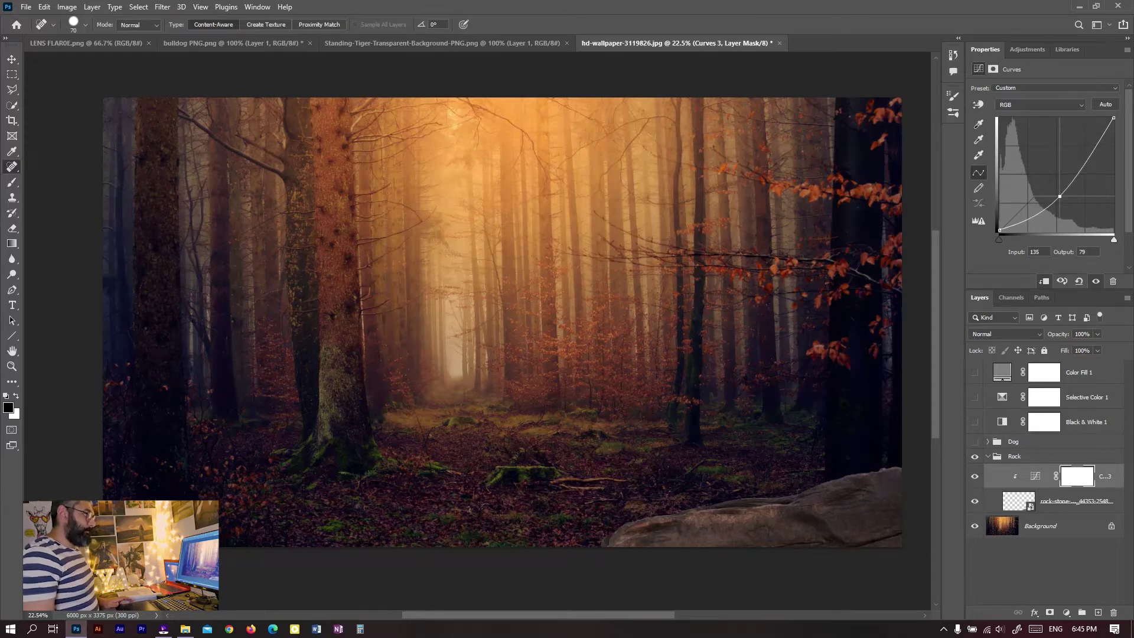
{"action": "left_click", "coordinate": [974, 476]}
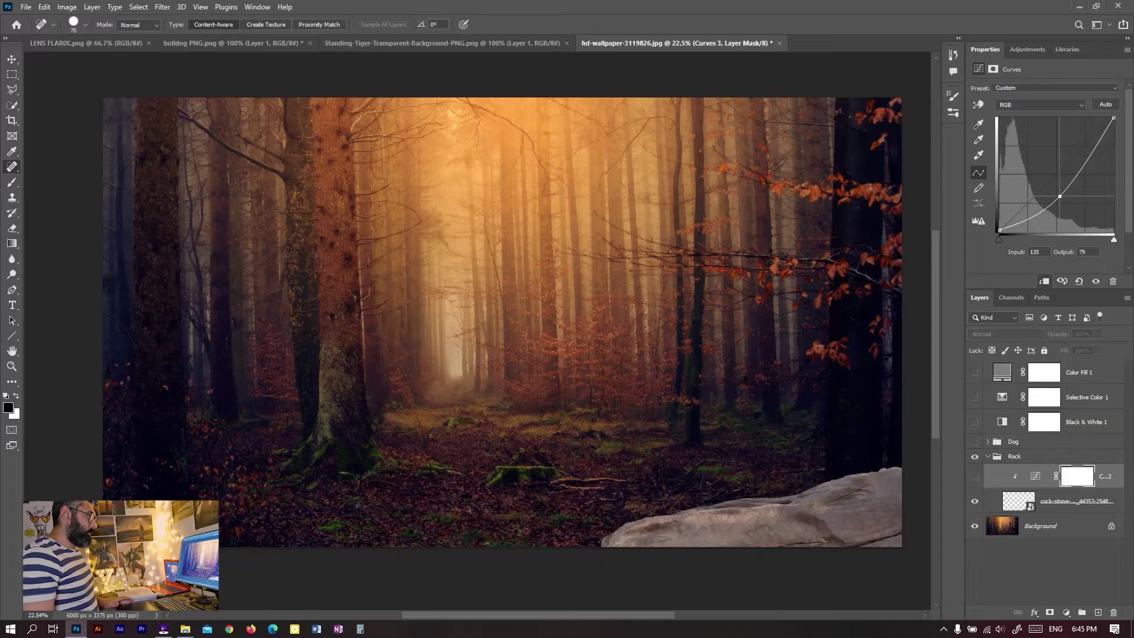
{"action": "left_click", "coordinate": [975, 476]}
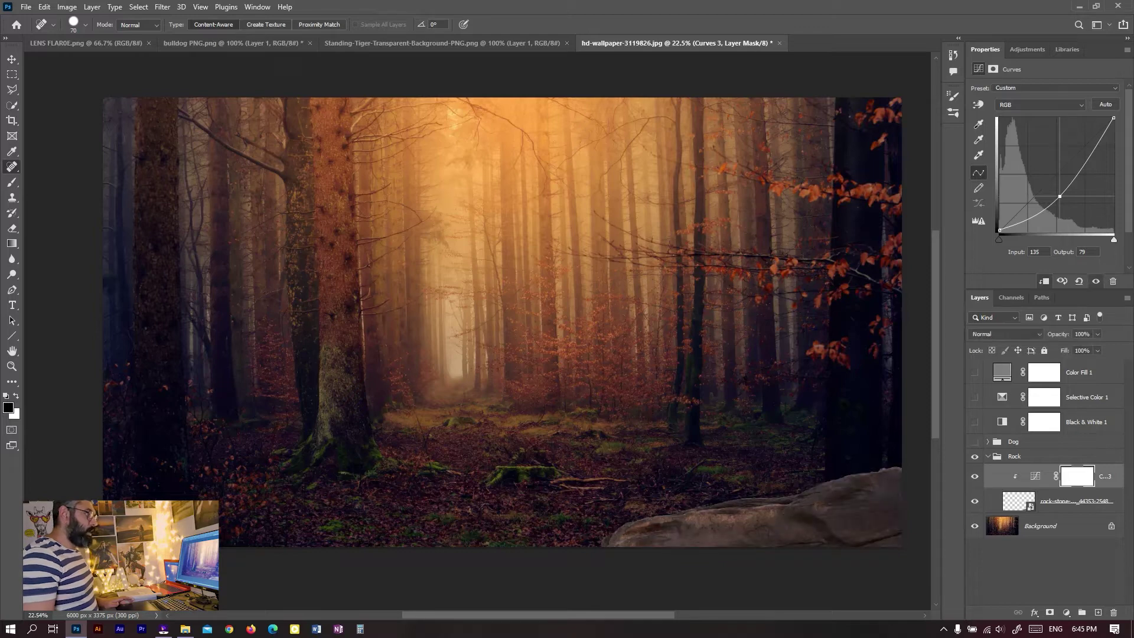
{"action": "left_click", "coordinate": [975, 422]}
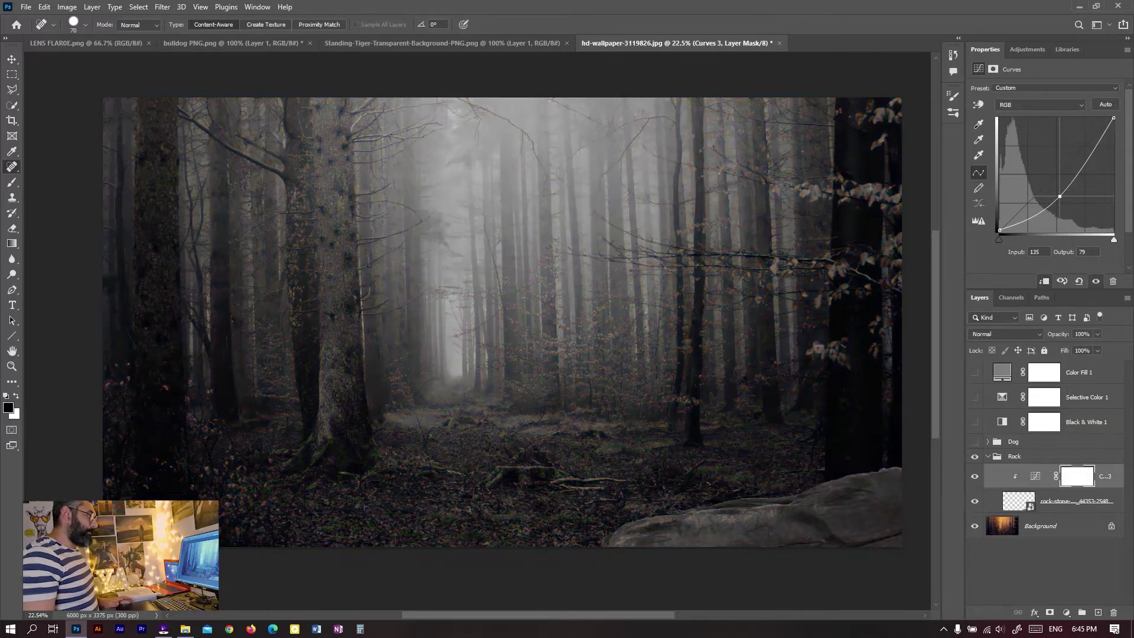
Add a Hue/Saturation layer clipped to the rock with saturation raised to +27.
{"action": "left_click", "coordinate": [975, 422]}
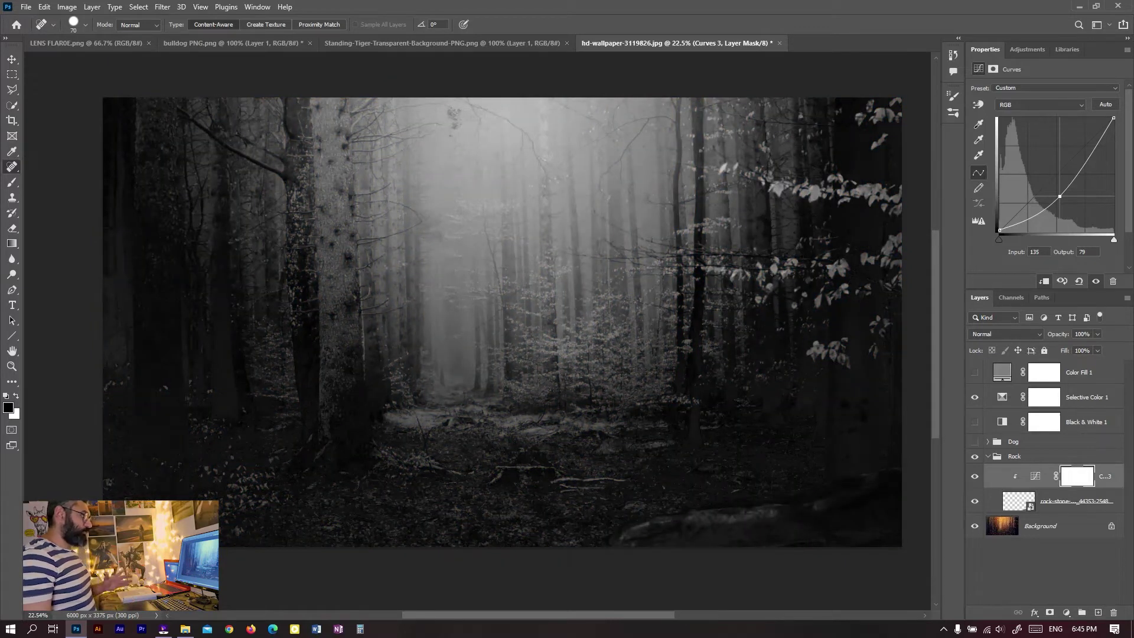
{"action": "left_click", "coordinate": [1066, 612]}
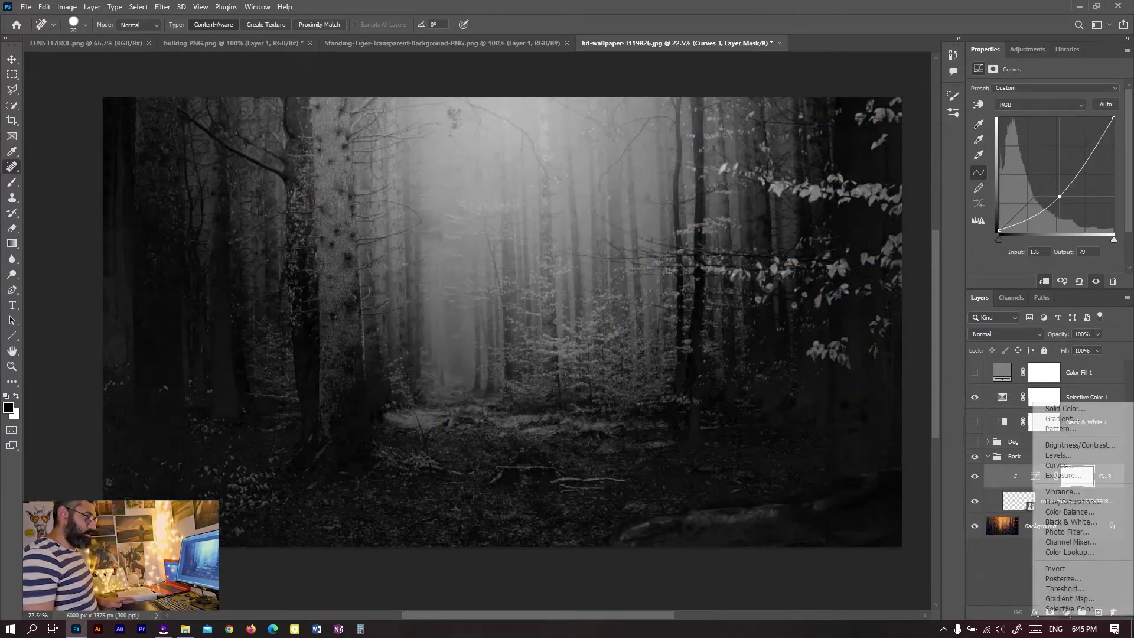
{"action": "left_click", "coordinate": [1072, 501]}
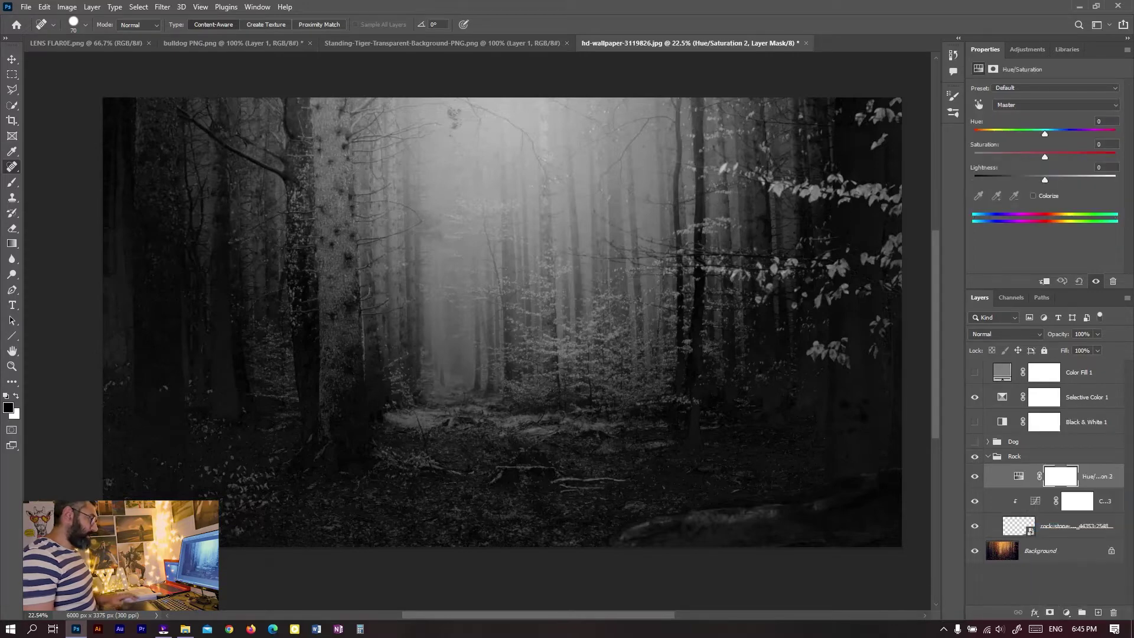
{"action": "scroll", "coordinate": [714, 258], "scroll_direction": "up", "scroll_amount": 1}
{"action": "key", "text": "ctrl+2"}
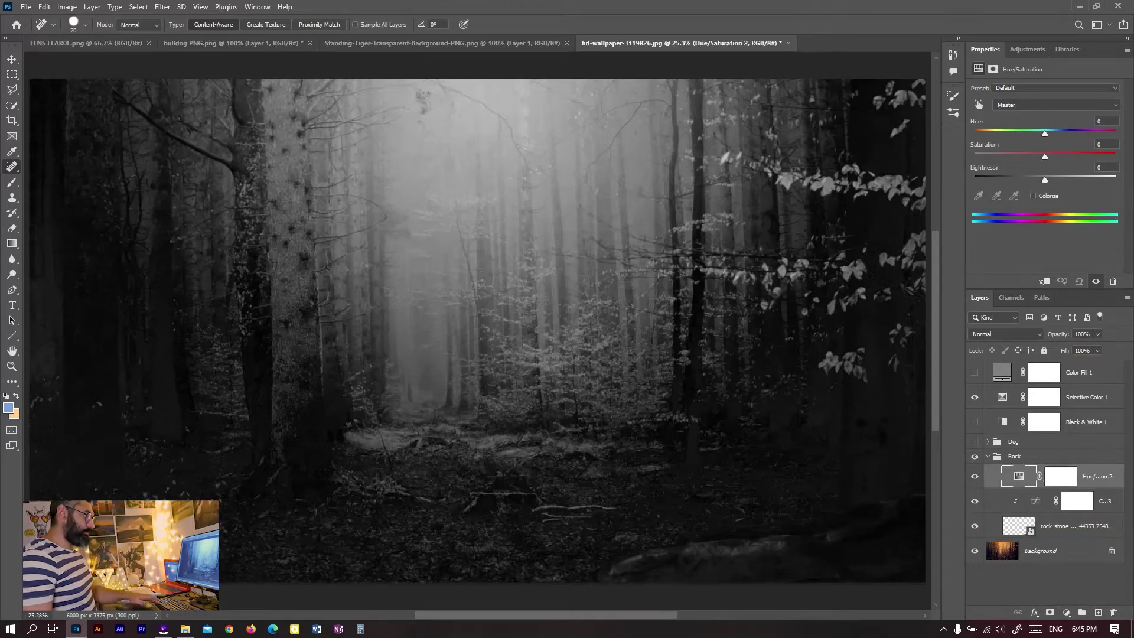
{"action": "key", "text": "ctrl+alt+g"}
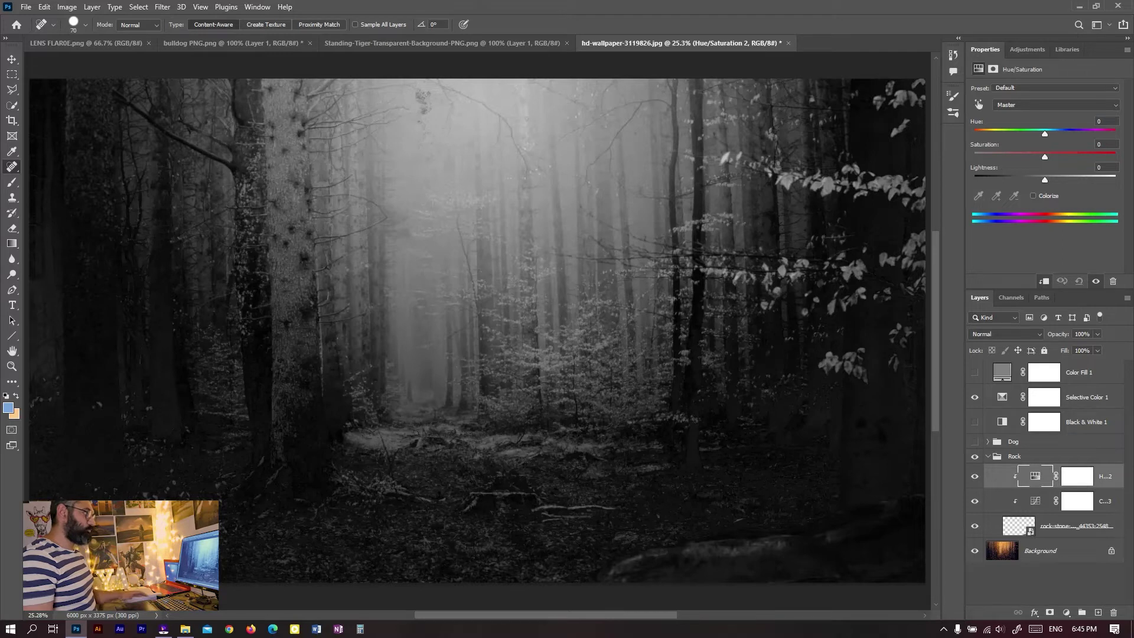
{"action": "left_click_drag", "start_coordinate": [1045, 156], "coordinate": [1056, 156]}
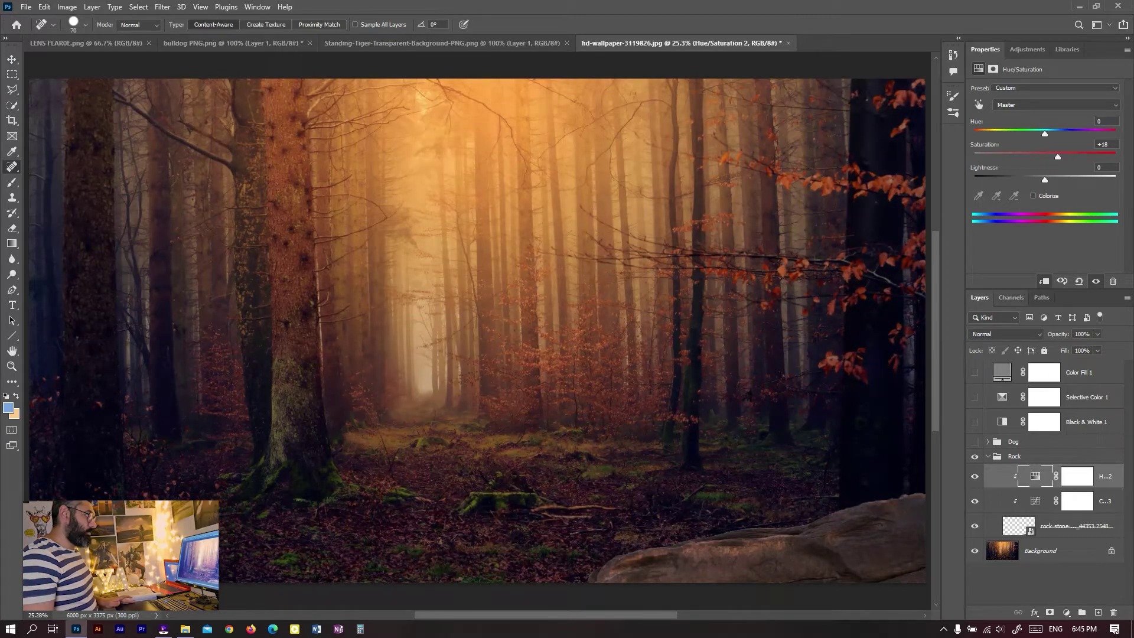
{"action": "left_click_drag", "start_coordinate": [1058, 156], "coordinate": [1064, 157]}
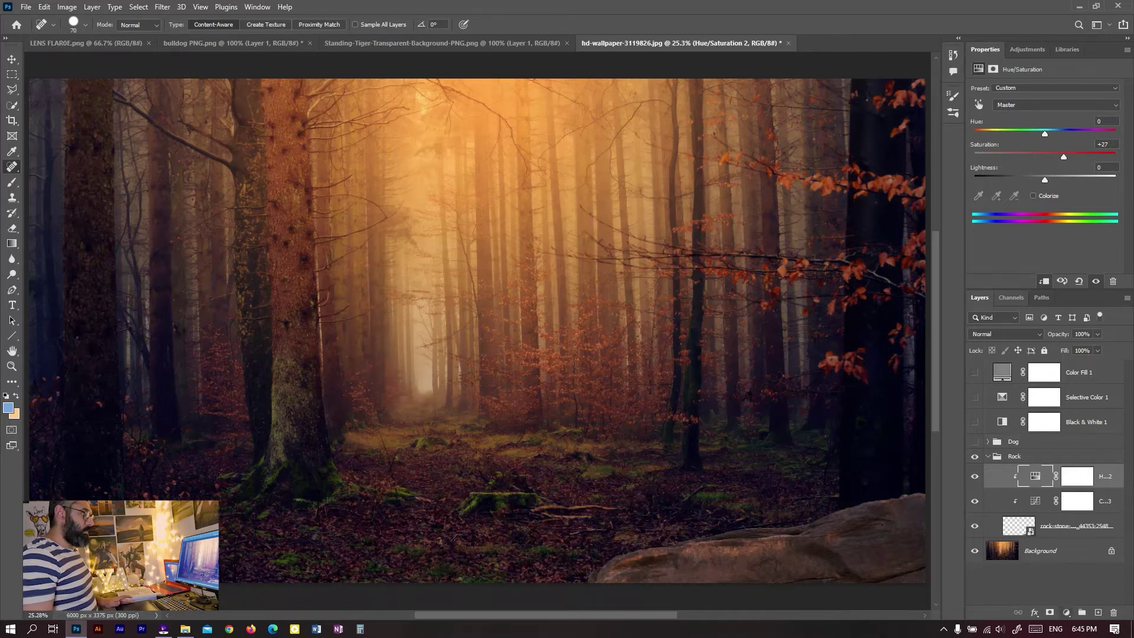
Add a second clipped Curves to the rock, show the grey fill, and lower the red midtones.
{"action": "left_click", "coordinate": [1066, 612]}
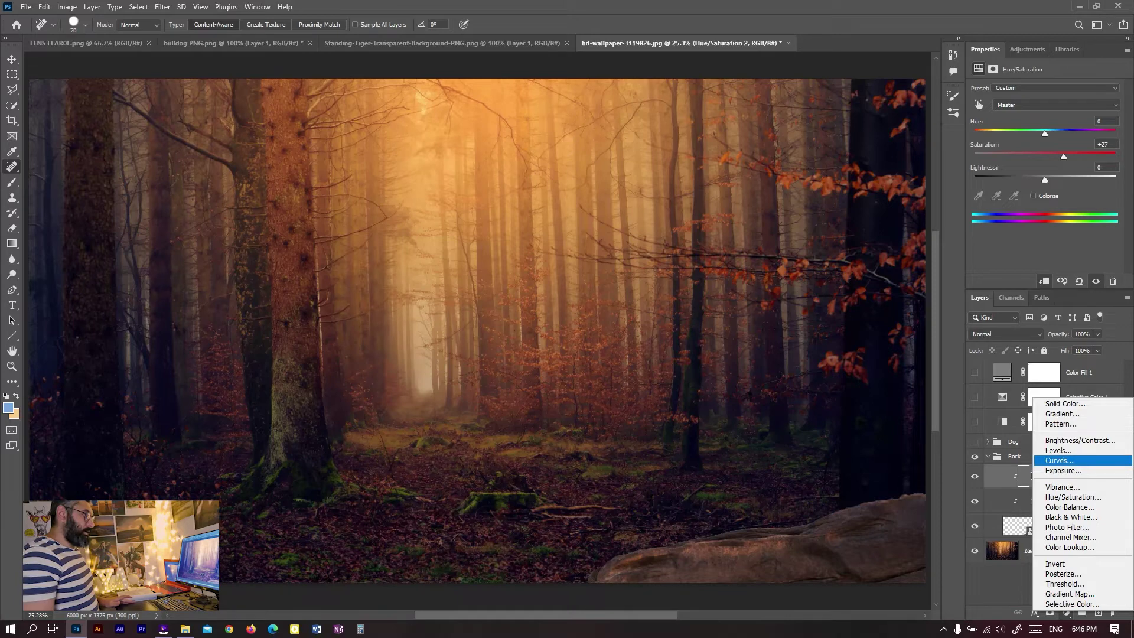
{"action": "left_click", "coordinate": [1059, 461]}
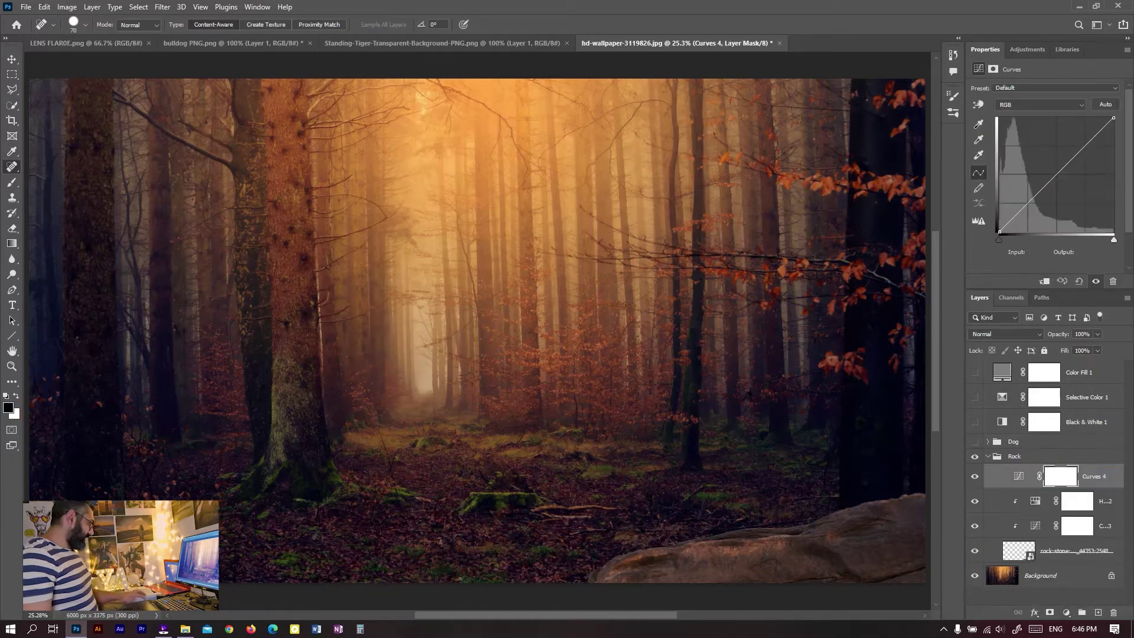
{"action": "key", "text": "ctrl+alt+g"}
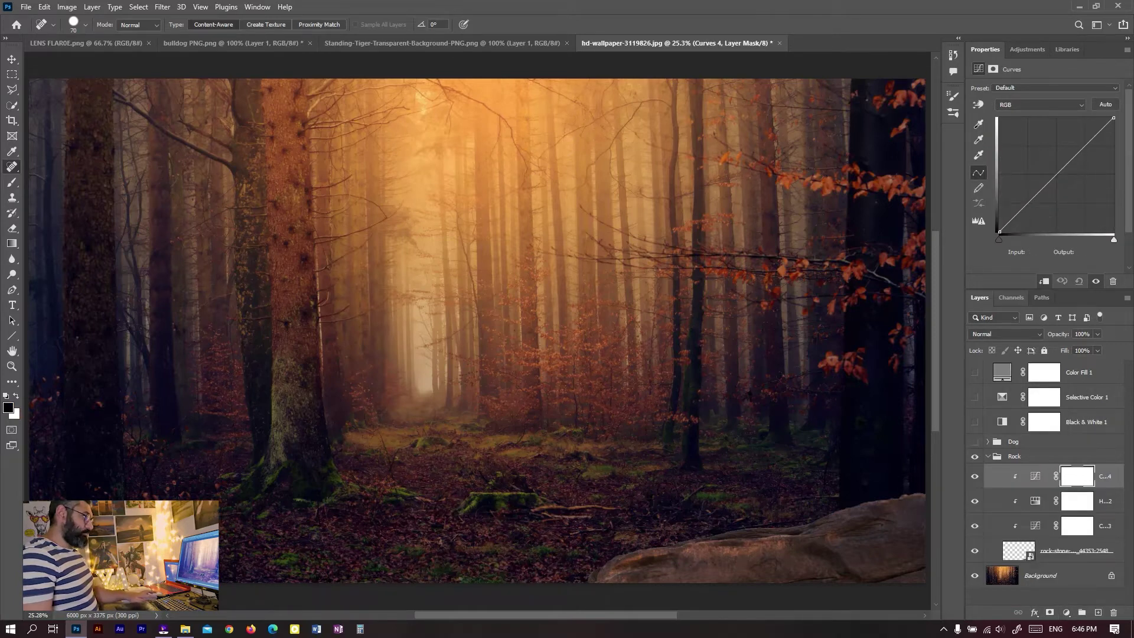
{"action": "left_click", "coordinate": [974, 372]}
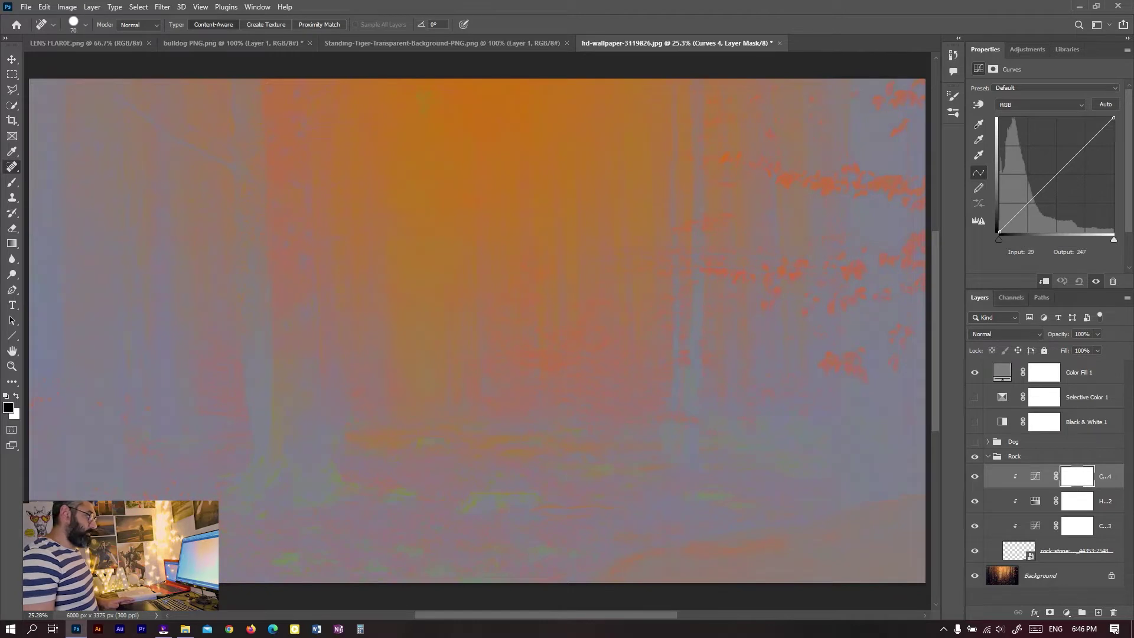
{"action": "left_click", "coordinate": [1039, 105]}
{"action": "left_click", "coordinate": [1028, 123]}
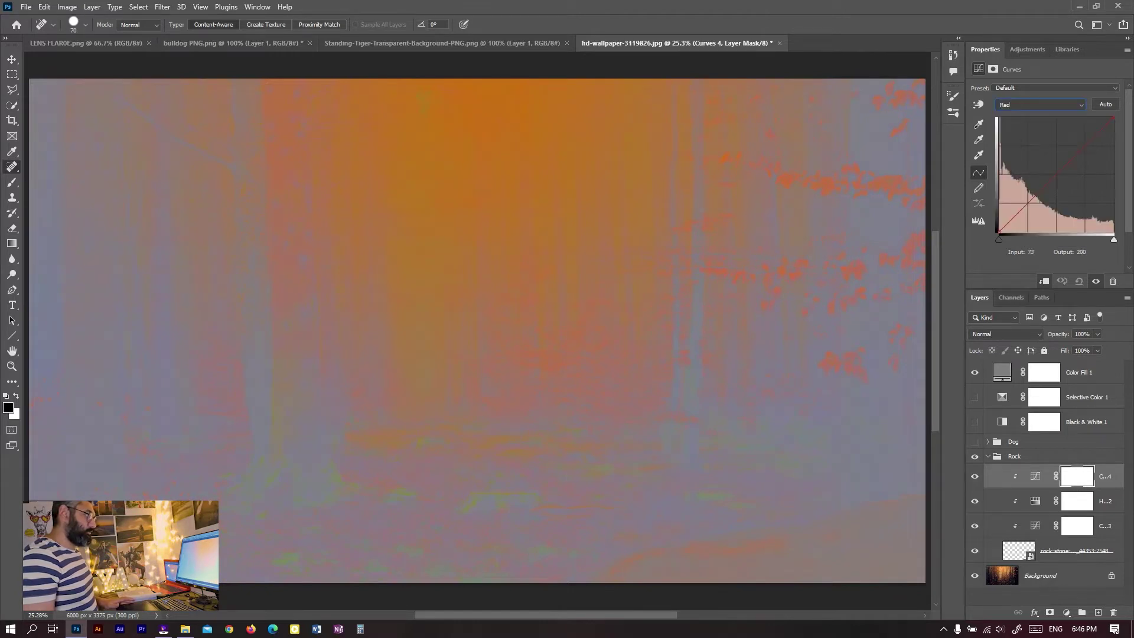
{"action": "left_click", "coordinate": [1054, 173]}
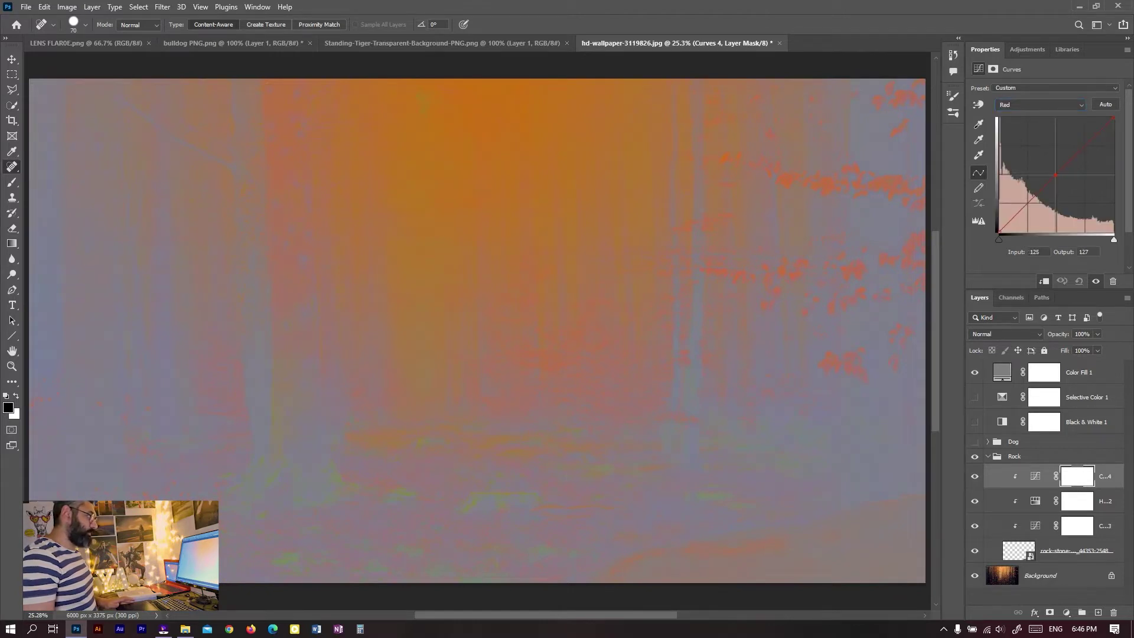
{"action": "left_click_drag", "start_coordinate": [1054, 174], "coordinate": [1059, 178]}
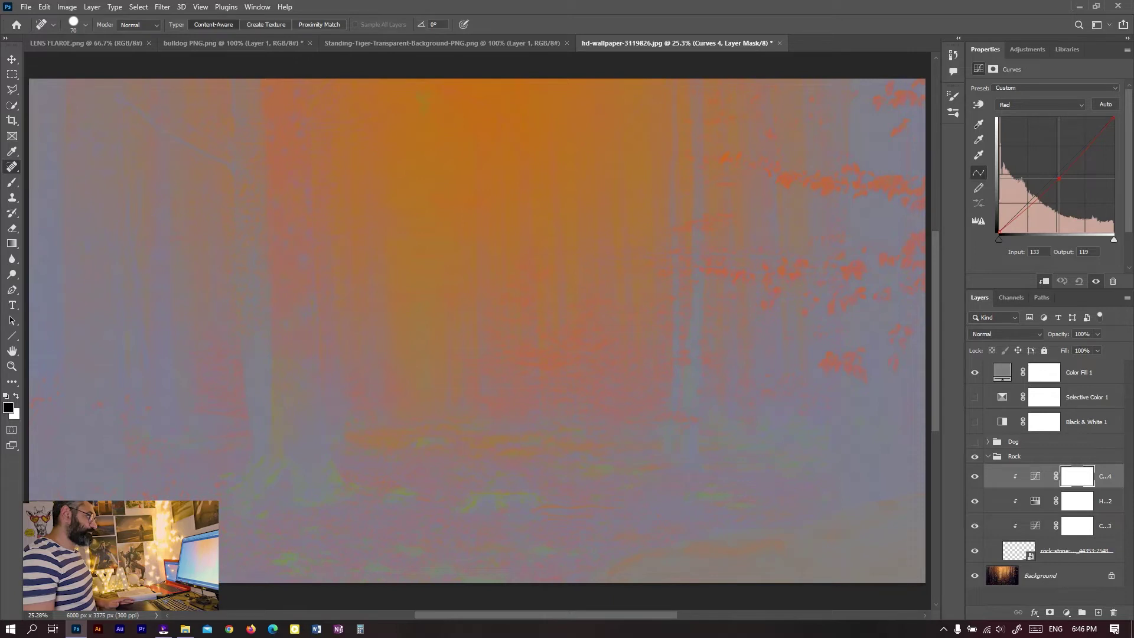
Pull the rock's green and blue channel midtones slightly down.
{"action": "left_click", "coordinate": [1040, 105]}
{"action": "left_click", "coordinate": [1028, 130]}
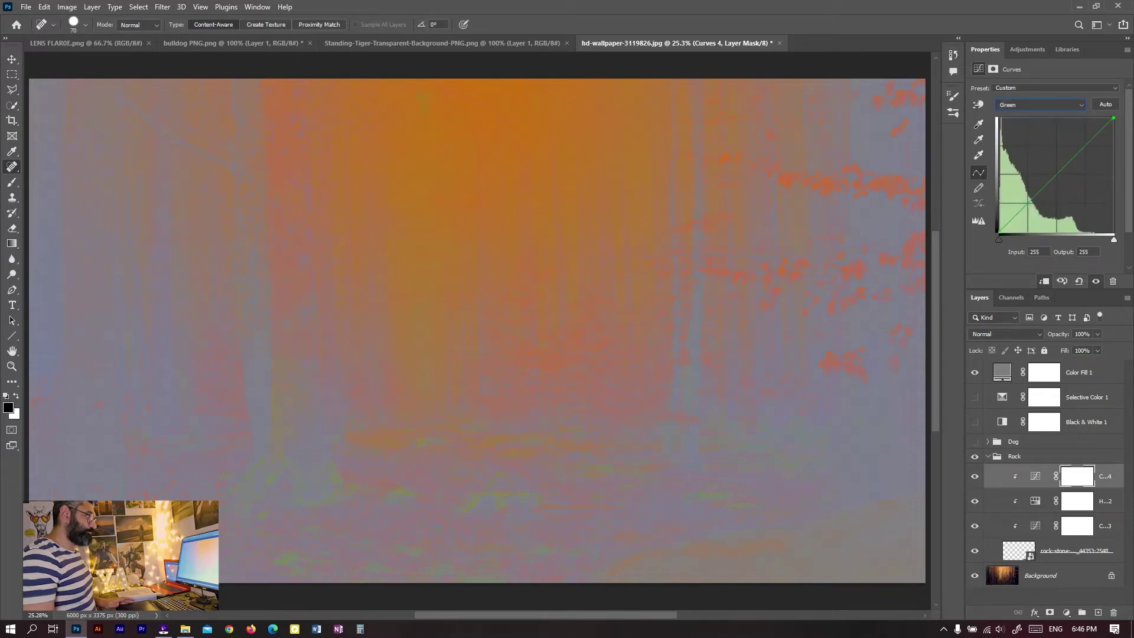
{"action": "left_click_drag", "start_coordinate": [1054, 178], "coordinate": [1055, 182]}
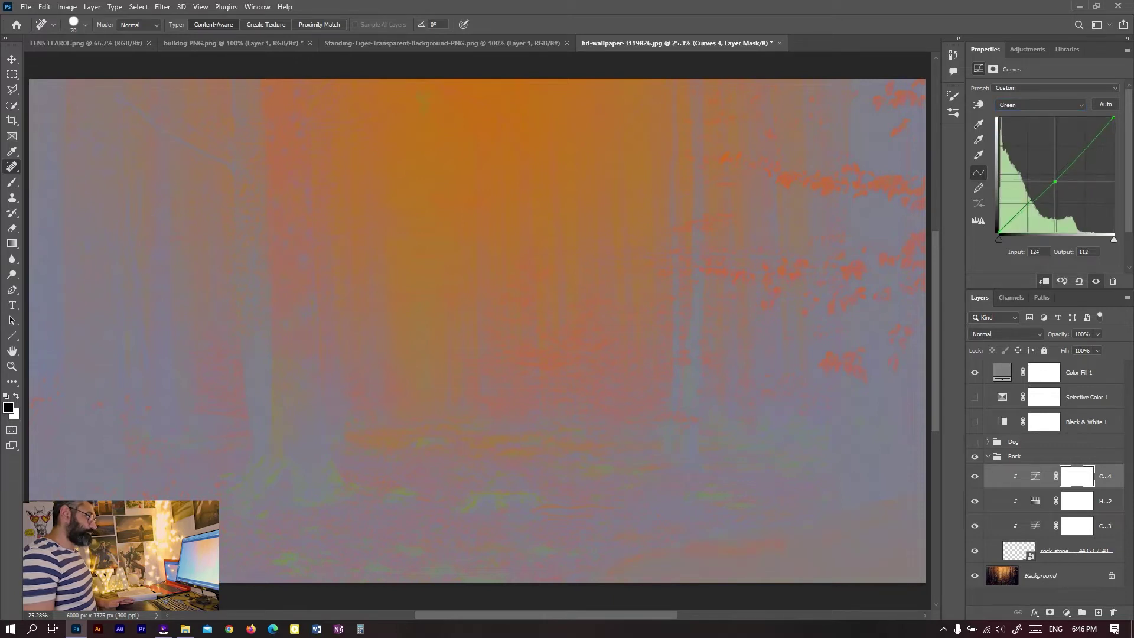
{"action": "left_click", "coordinate": [1040, 104]}
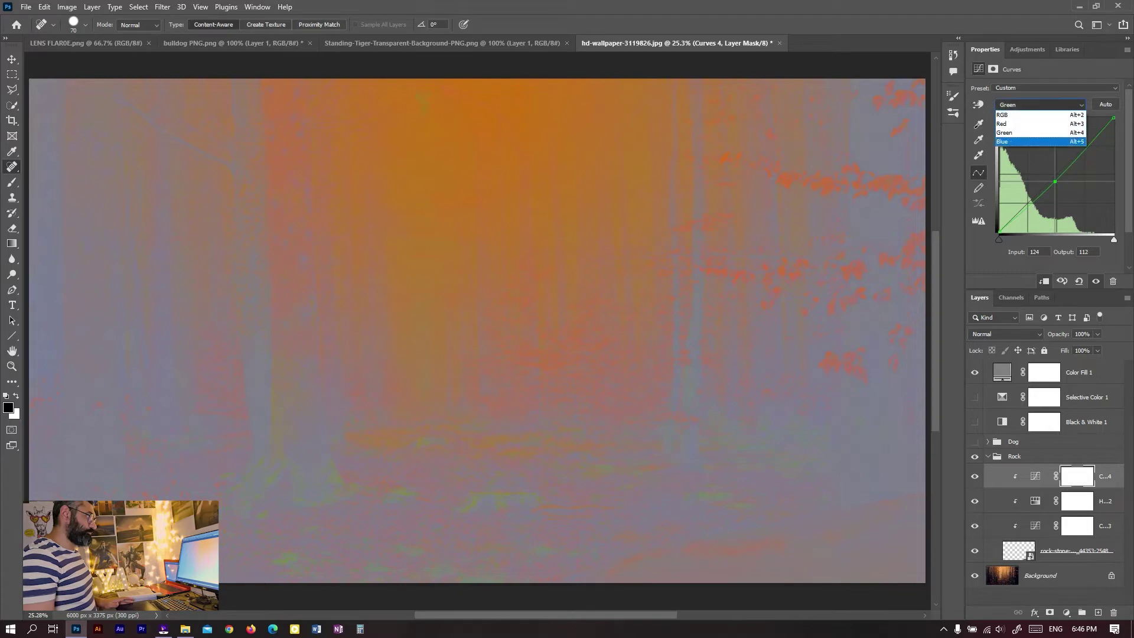
{"action": "left_click", "coordinate": [1028, 139]}
{"action": "left_click", "coordinate": [1054, 176]}
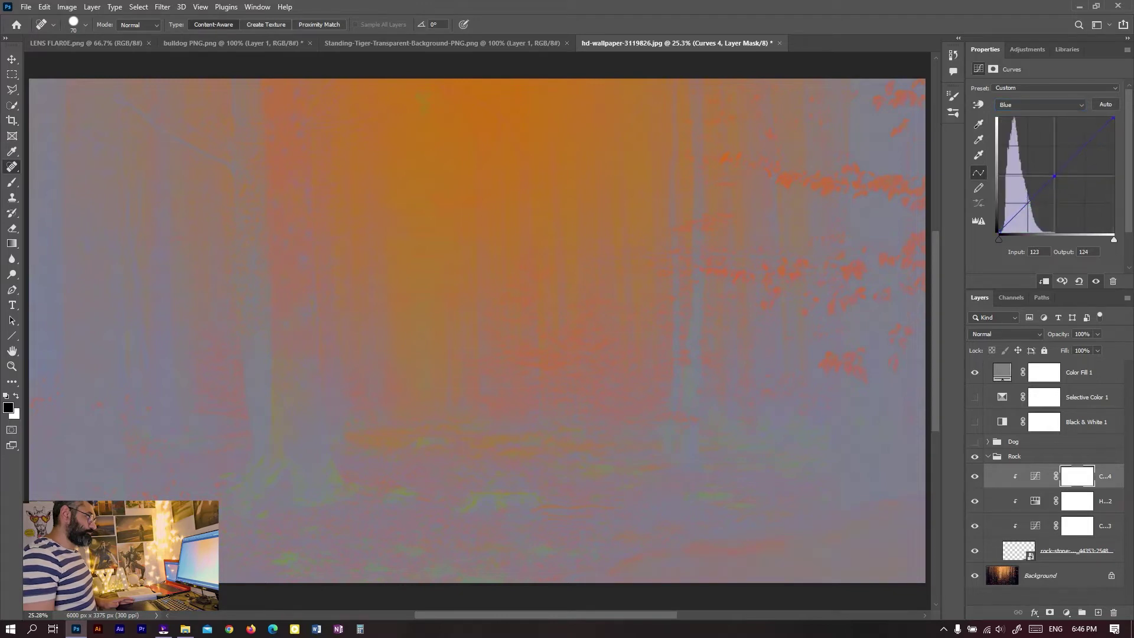
{"action": "left_click_drag", "start_coordinate": [1054, 176], "coordinate": [1056, 178]}
Set the red curve point to input 133, output 116, and hide Color Fill 1.
{"action": "left_click", "coordinate": [1040, 104]}
{"action": "left_click", "coordinate": [1016, 114]}
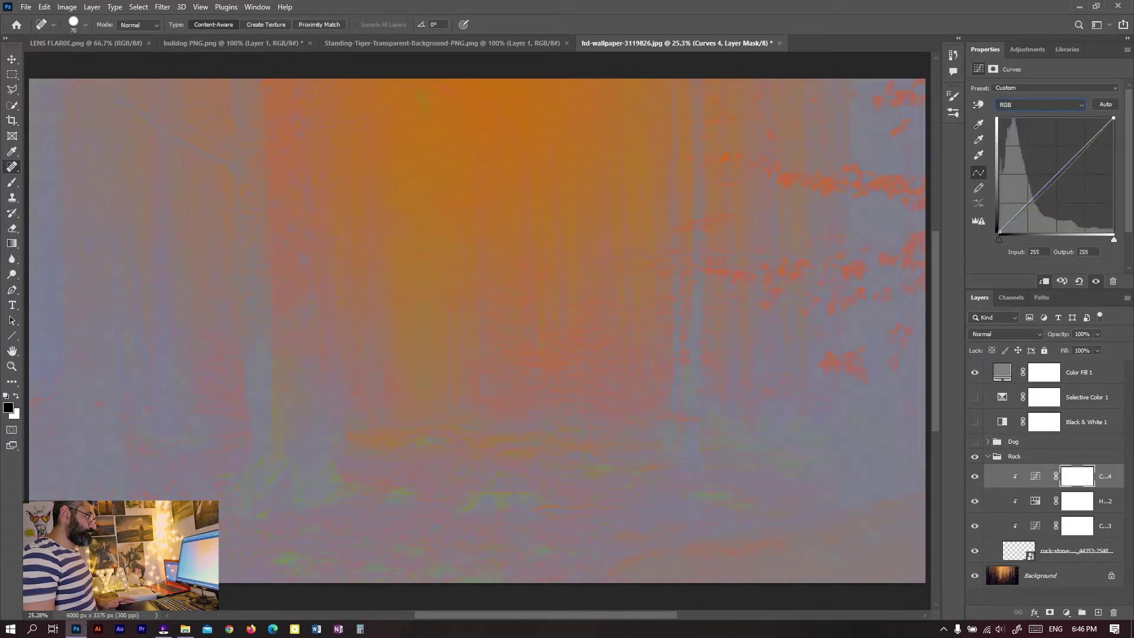
{"action": "left_click", "coordinate": [1040, 104]}
{"action": "left_click", "coordinate": [1016, 123]}
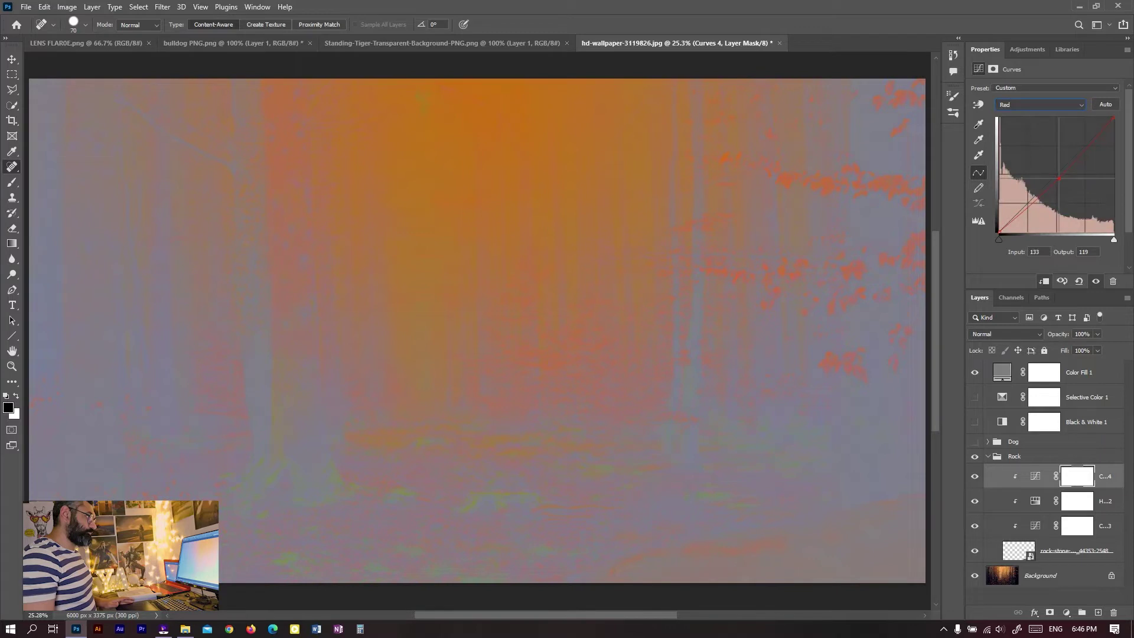
{"action": "left_click_drag", "start_coordinate": [1059, 178], "coordinate": [1060, 179]}
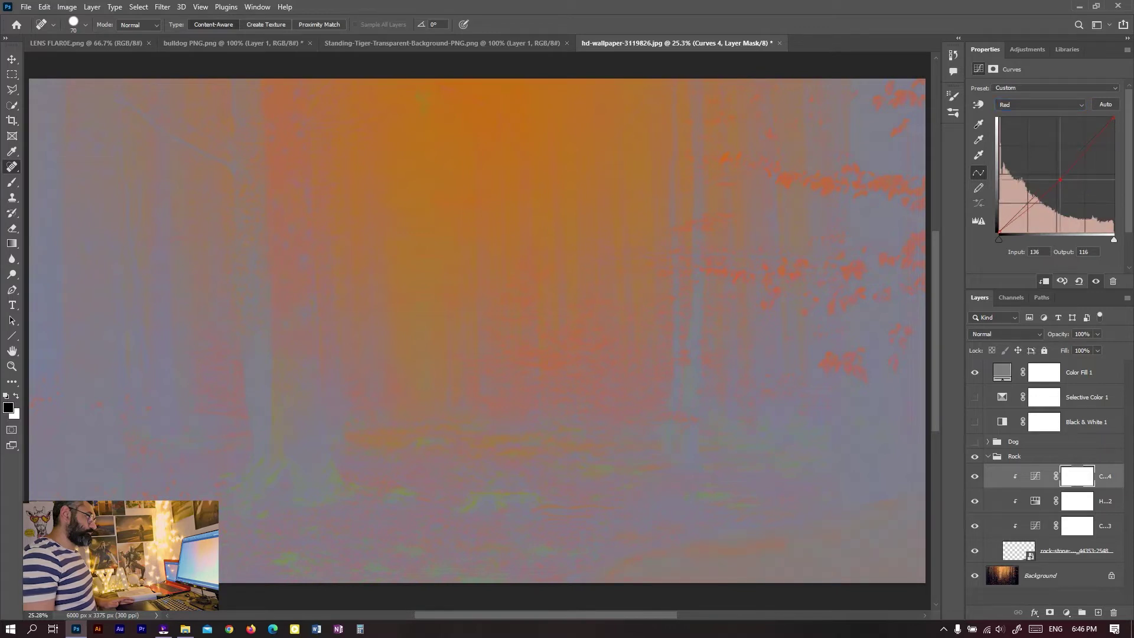
{"action": "left_click_drag", "start_coordinate": [1060, 180], "coordinate": [1059, 180]}
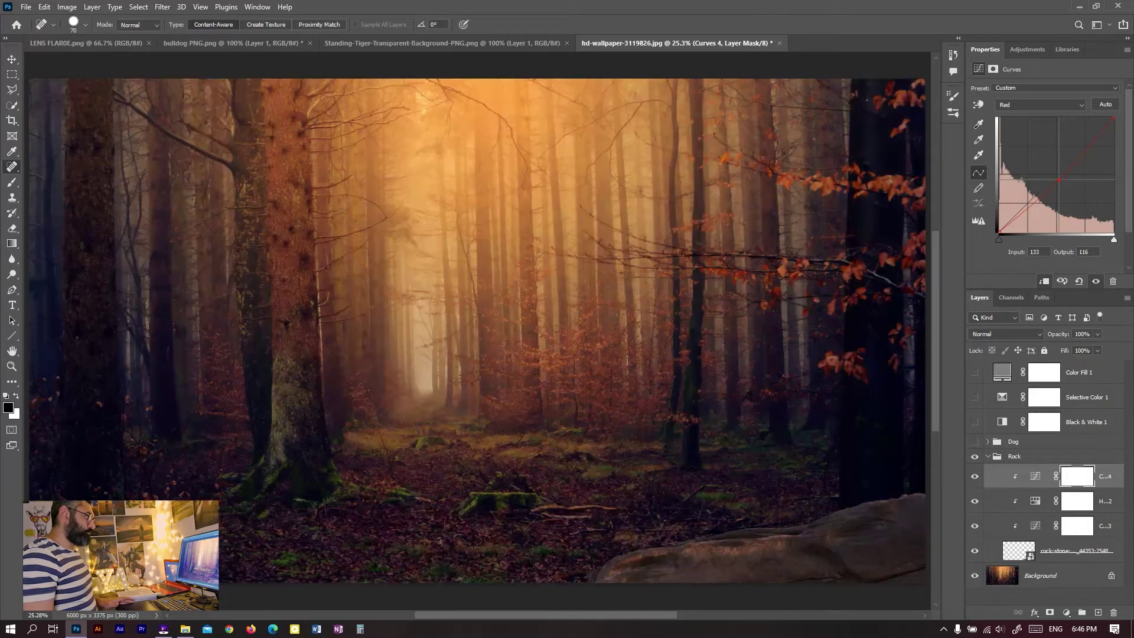
{"action": "left_click", "coordinate": [975, 372]}
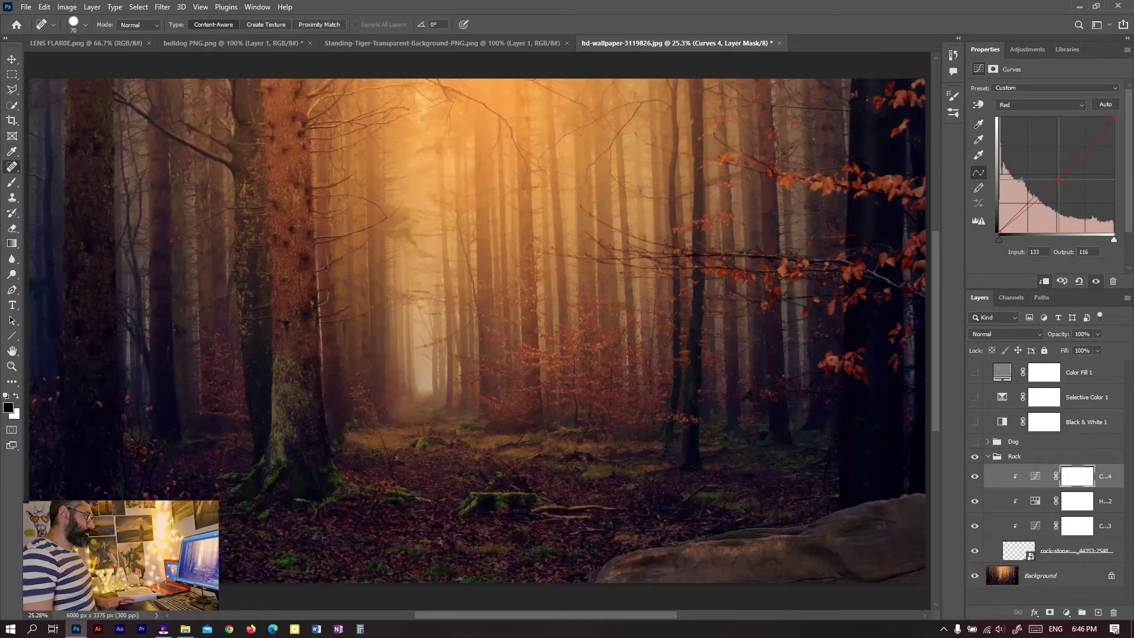
Add a Color Balance clipped to the rock and shift its midtones toward cyan.
{"action": "left_click", "coordinate": [975, 476]}
{"action": "left_click", "coordinate": [975, 476]}
{"action": "left_click", "coordinate": [1066, 613]}
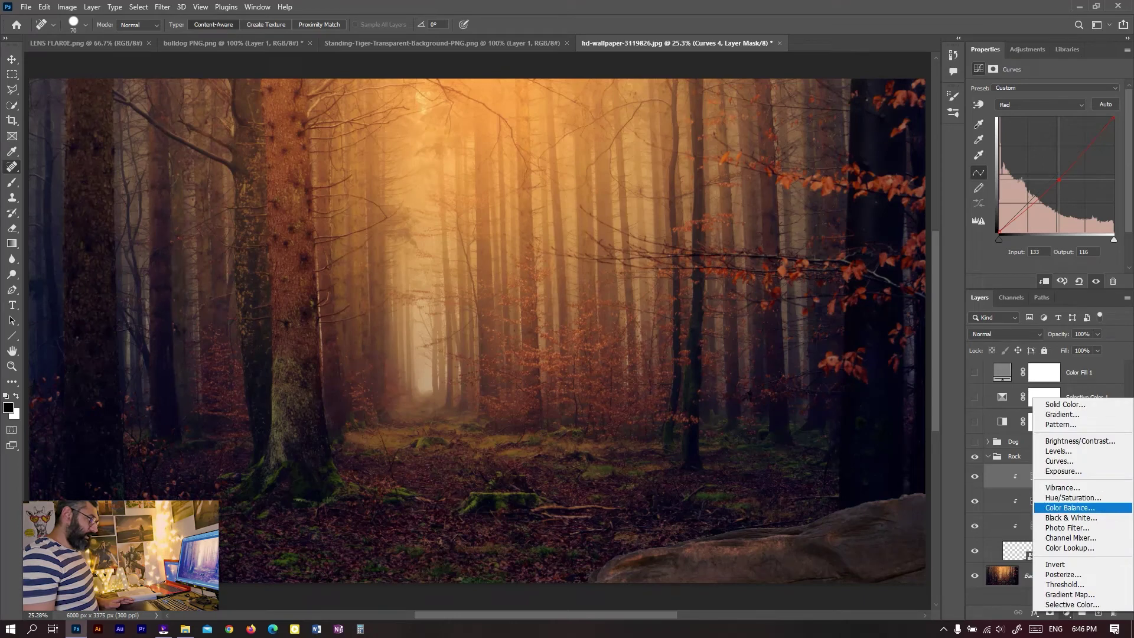
{"action": "left_click", "coordinate": [1070, 507]}
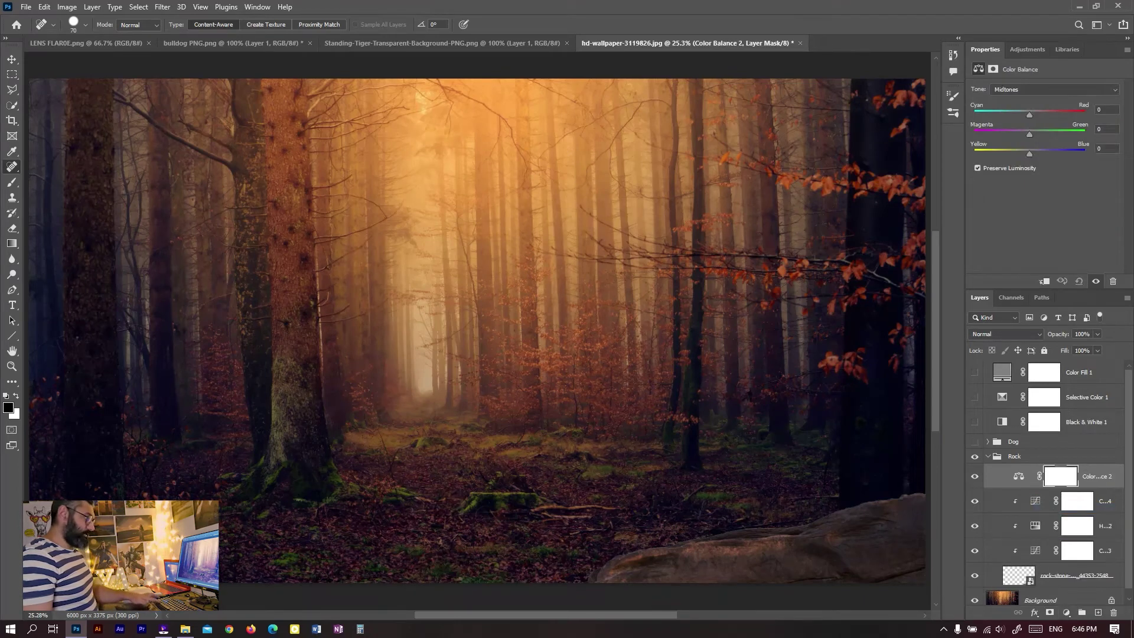
{"action": "key", "text": "ctrl+alt+g"}
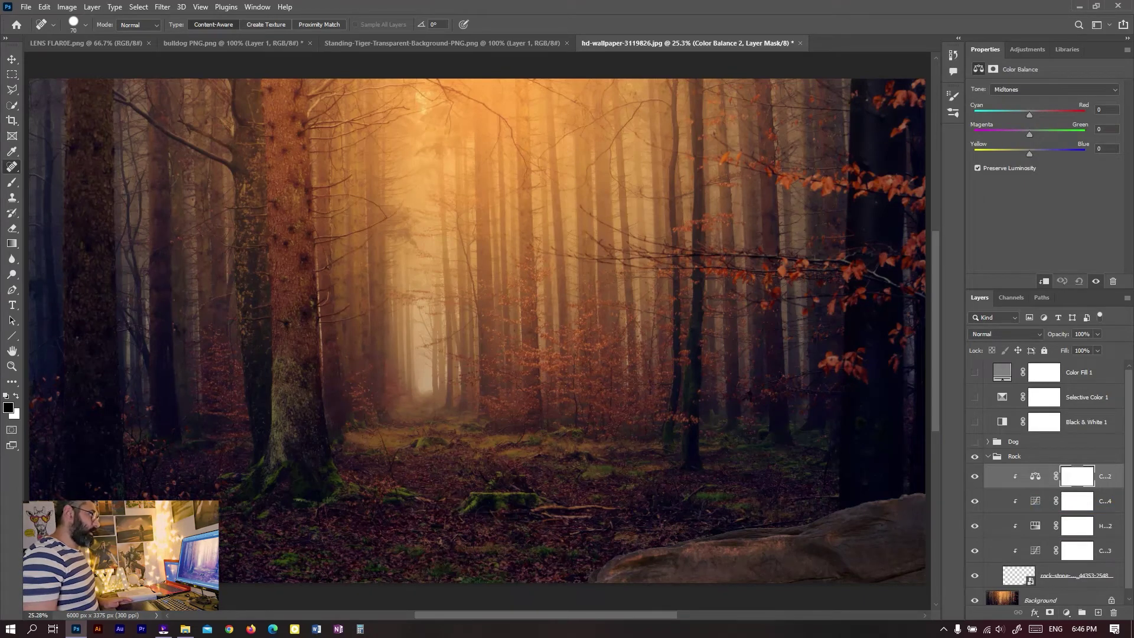
{"action": "type", "text": "-5"}
{"action": "key", "text": "Down"}
{"action": "key", "text": "Down"}
{"action": "key", "text": "Down"}
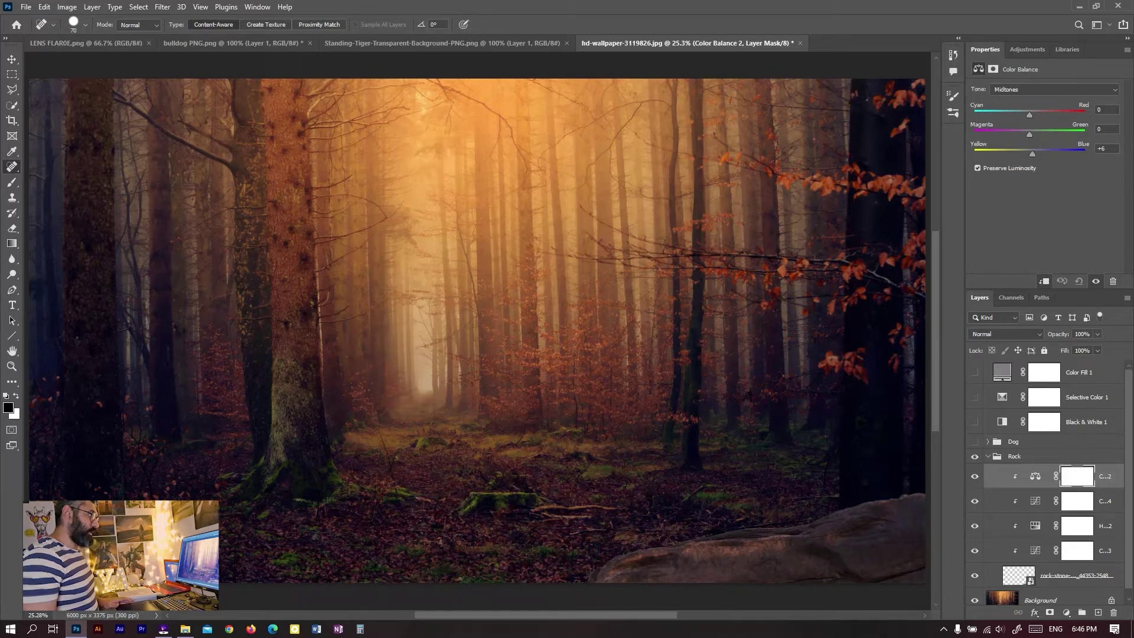
{"action": "left_click_drag", "start_coordinate": [1029, 135], "coordinate": [1031, 134]}
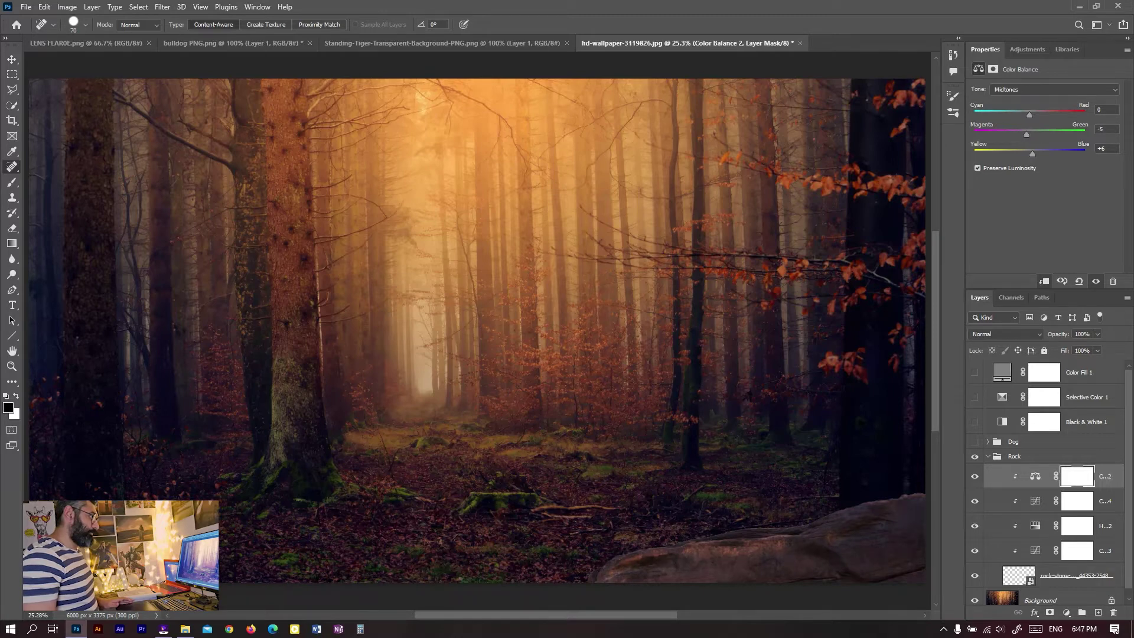
{"action": "left_click_drag", "start_coordinate": [1033, 115], "coordinate": [1026, 115]}
Adjust the rock's highlights, set its shadows to -7, -1, -1, and show the dog again.
{"action": "left_click", "coordinate": [1051, 89]}
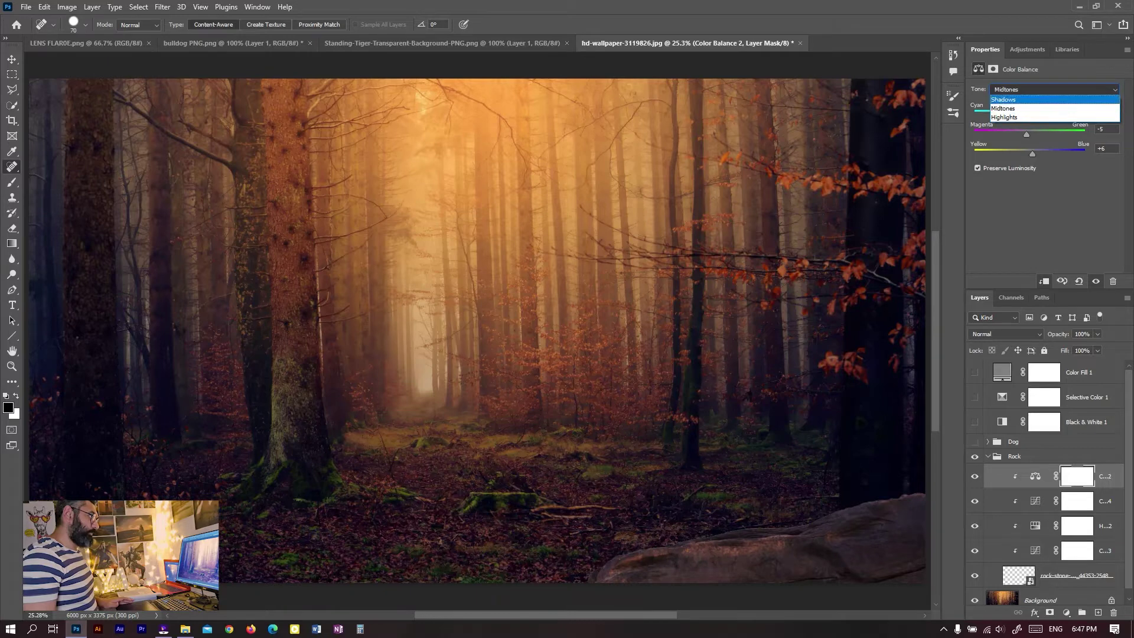
{"action": "left_click", "coordinate": [1007, 117]}
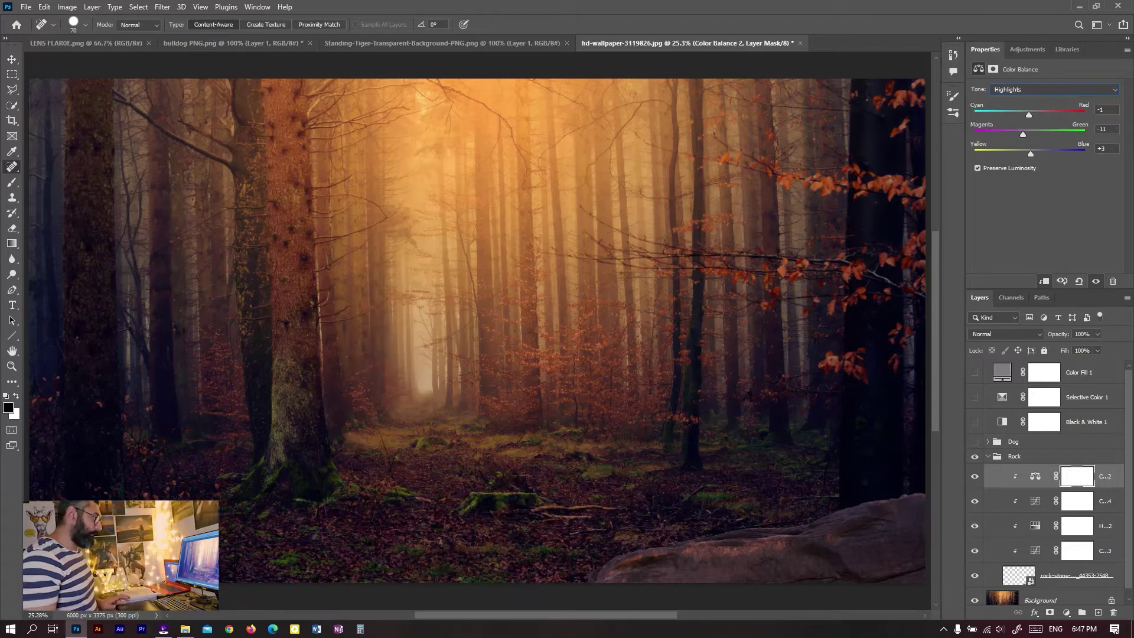
{"action": "key", "text": "Up"}
{"action": "key", "text": "Up"}
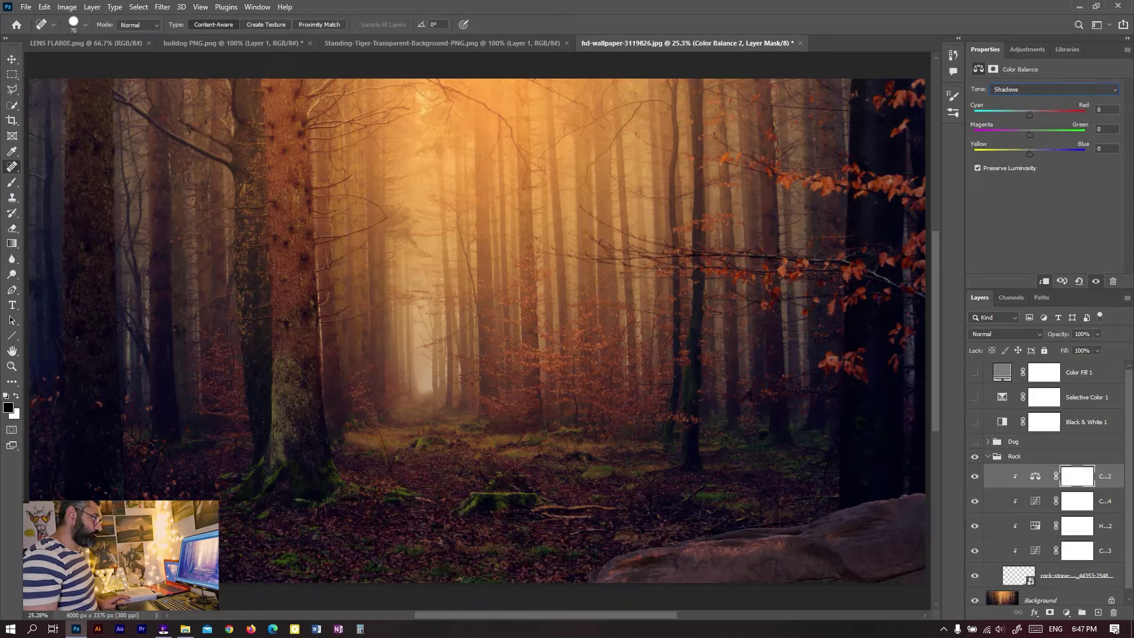
{"action": "left_click_drag", "start_coordinate": [1030, 154], "coordinate": [1042, 154]}
{"action": "key", "text": "shift+Up"}
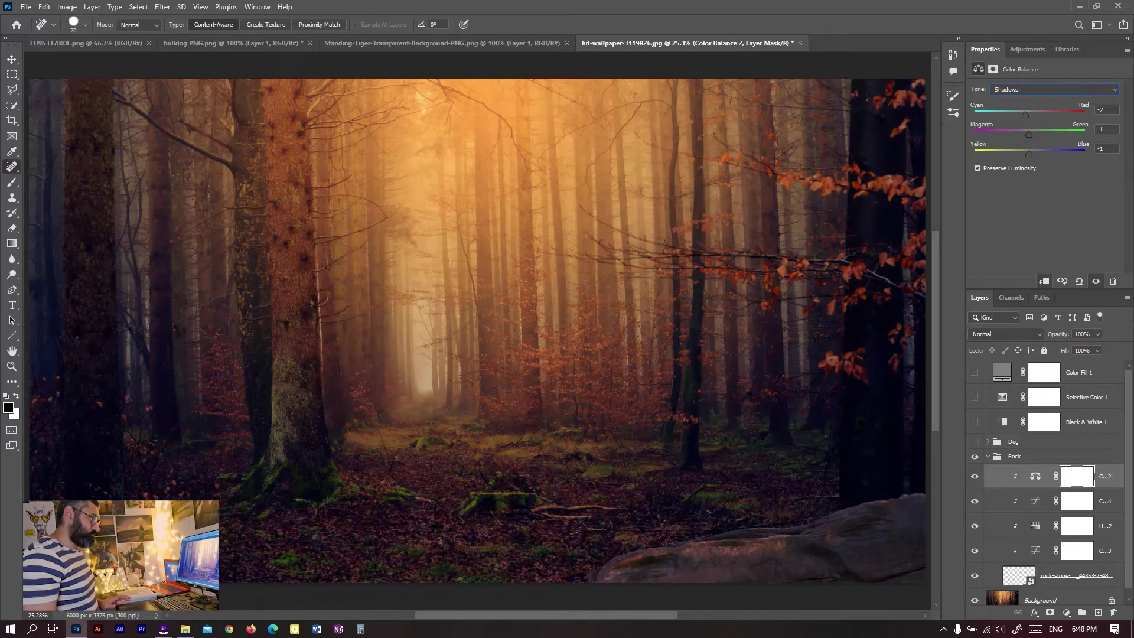
{"action": "left_click", "coordinate": [974, 441]}
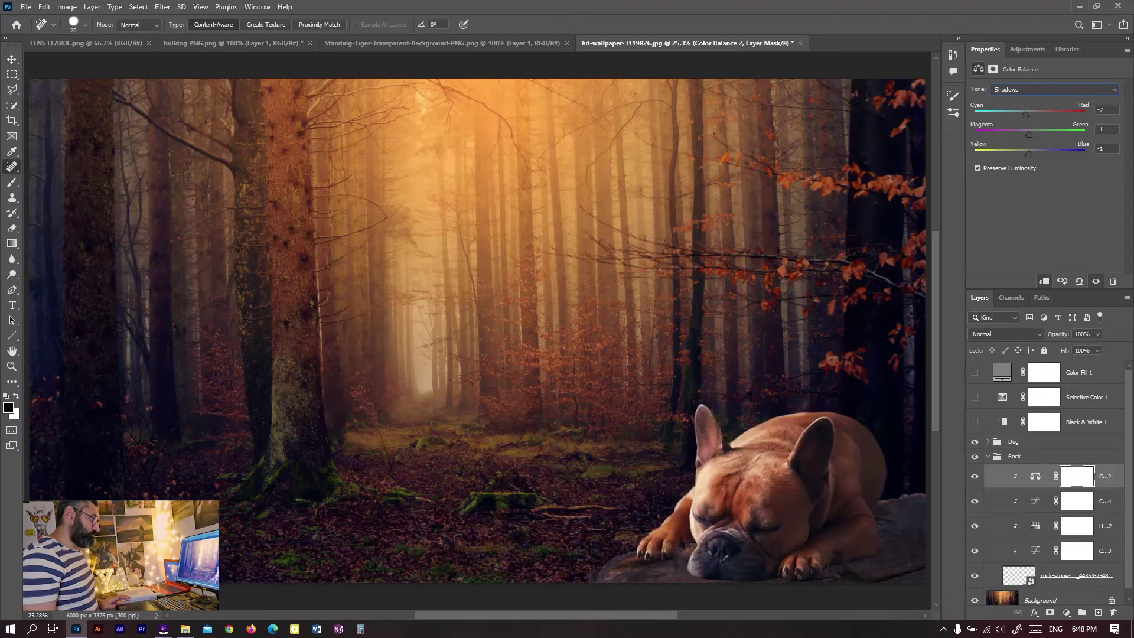
Scale the Dog group to 89.55% from its bottom reference point, nudge it onto the rock, and commit.
{"action": "left_click", "coordinate": [987, 456]}
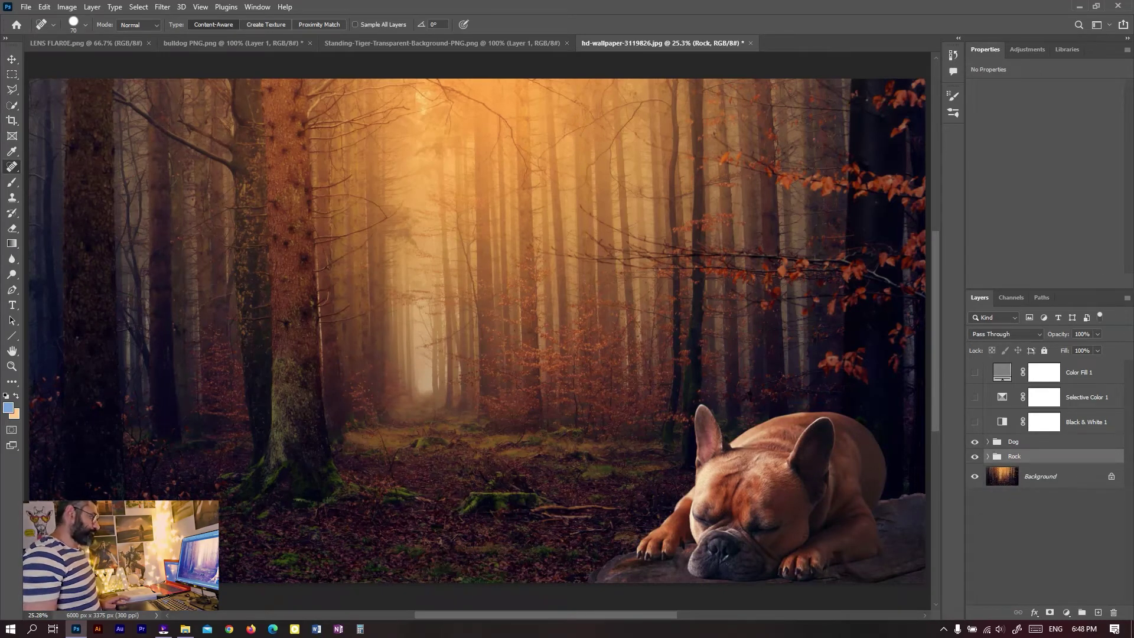
{"action": "key", "text": "alt+bracketright"}
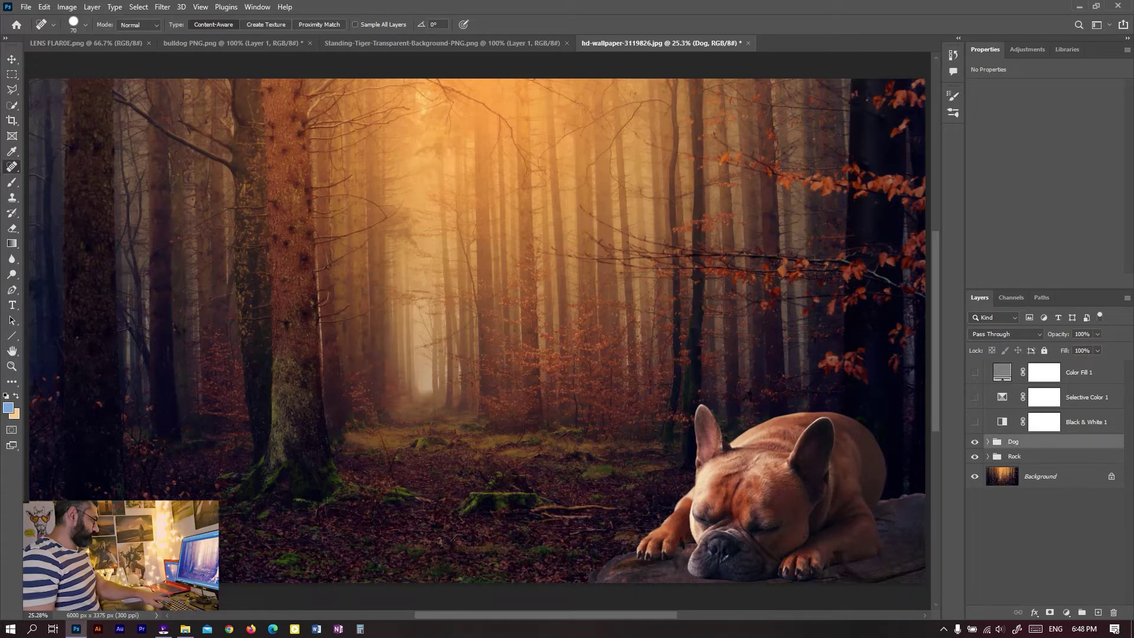
{"action": "key", "text": "ctrl+t"}
{"action": "left_click_drag", "start_coordinate": [813, 440], "coordinate": [815, 441]}
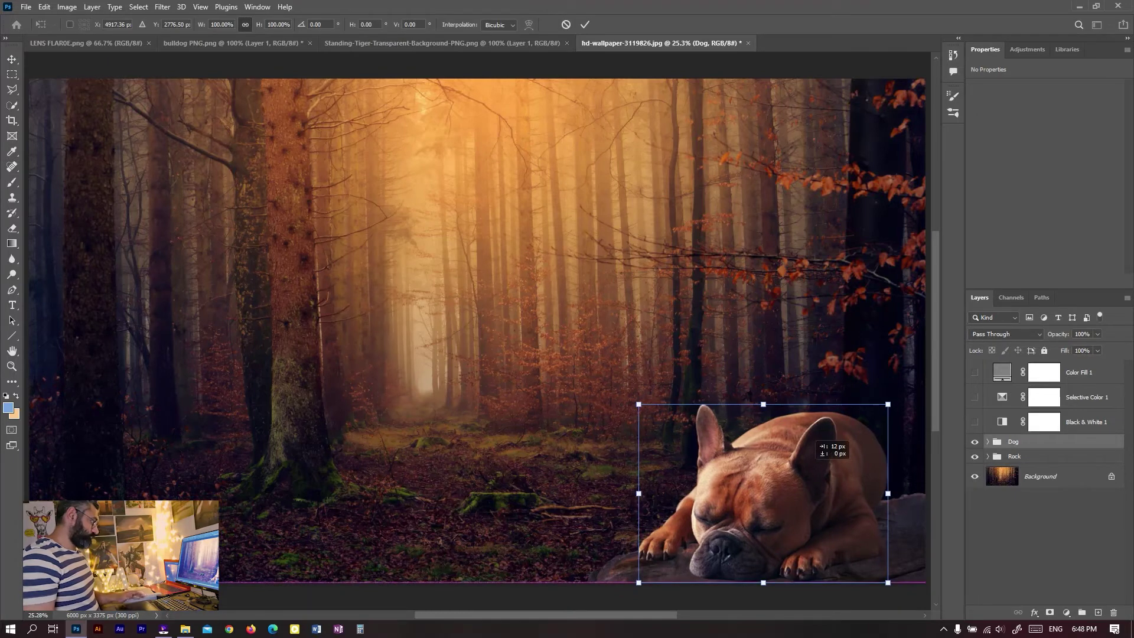
{"action": "left_click_drag", "start_coordinate": [815, 440], "coordinate": [815, 440]}
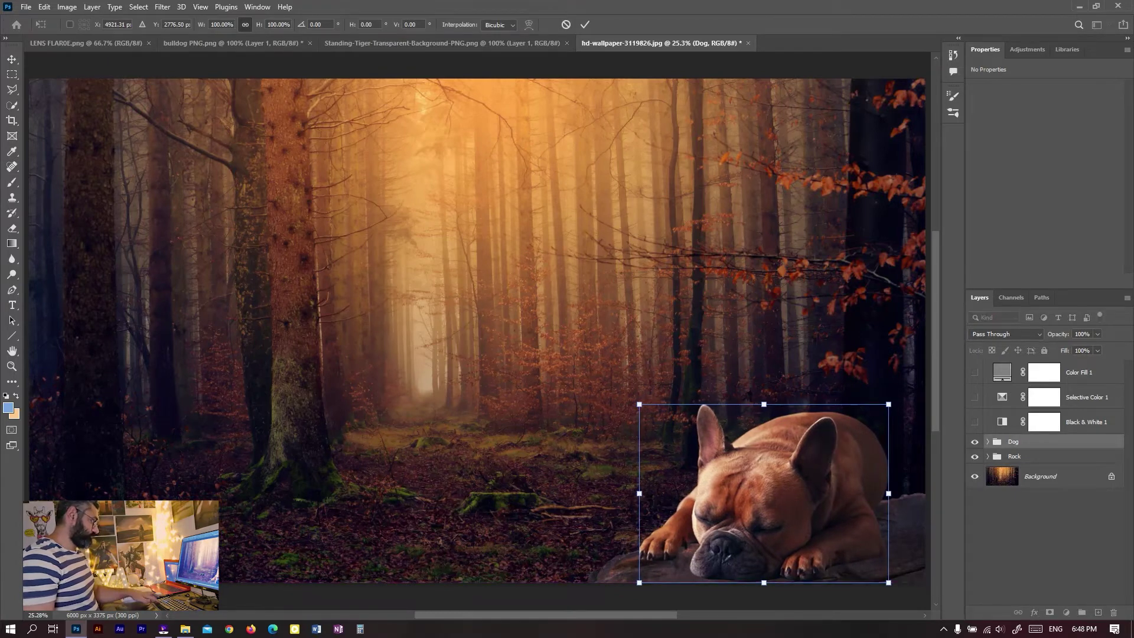
{"action": "left_click", "coordinate": [723, 576], "text": "alt"}
{"action": "left_click_drag", "start_coordinate": [889, 405], "coordinate": [872, 423]}
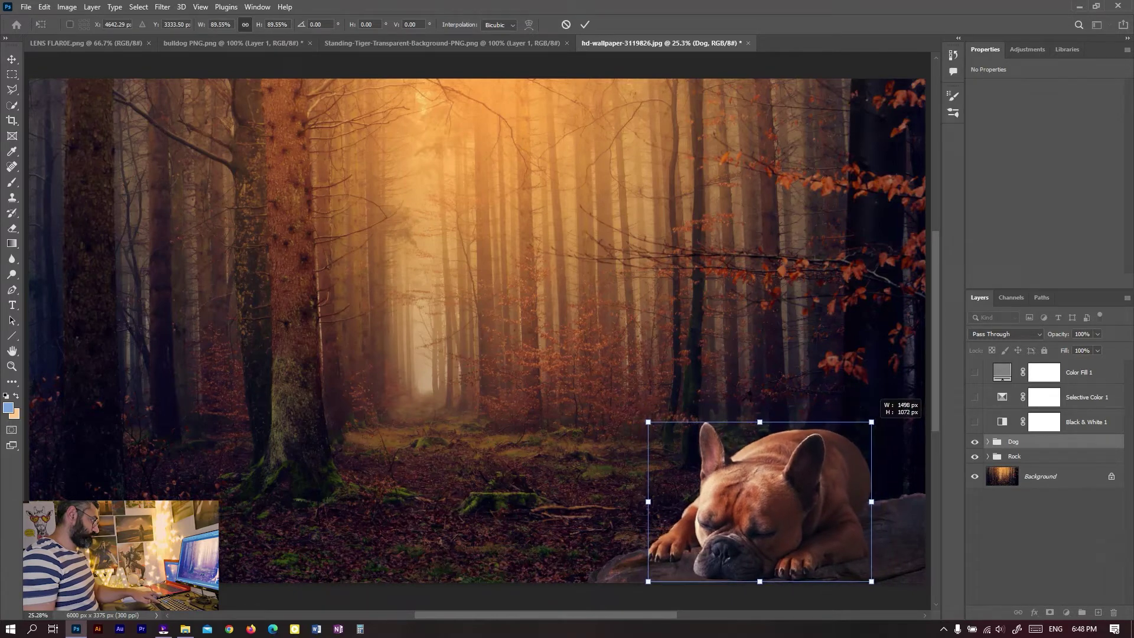
{"action": "left_click_drag", "start_coordinate": [872, 422], "coordinate": [872, 422]}
{"action": "left_click_drag", "start_coordinate": [834, 463], "coordinate": [836, 464]}
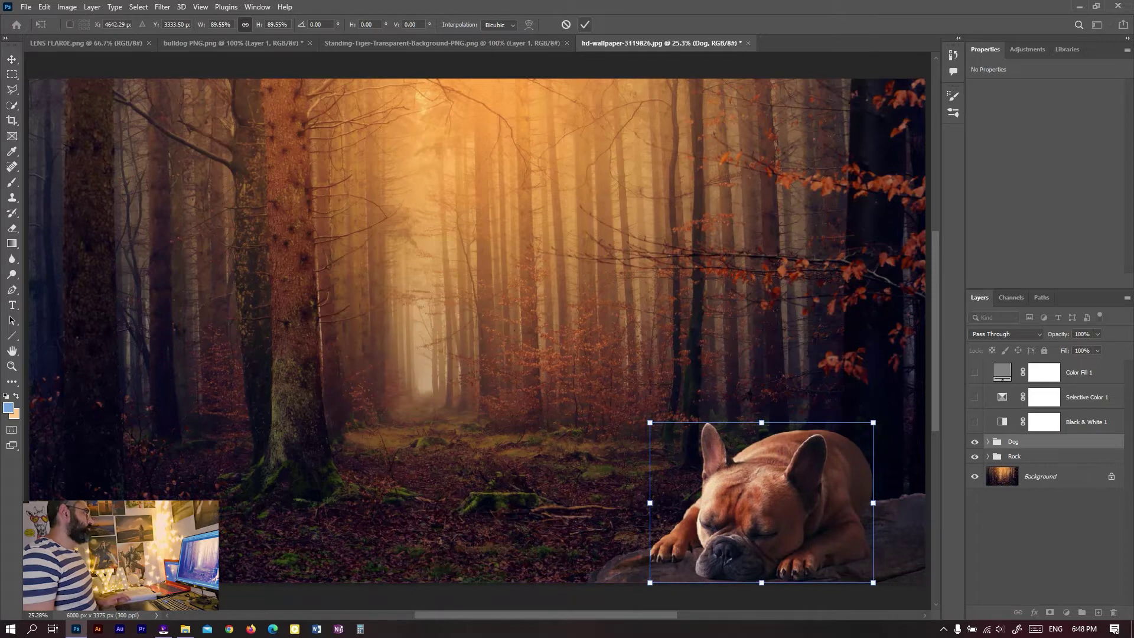
{"action": "key", "text": "Return"}
{"action": "key", "text": "j"}
{"action": "left_click", "coordinate": [1042, 532]}
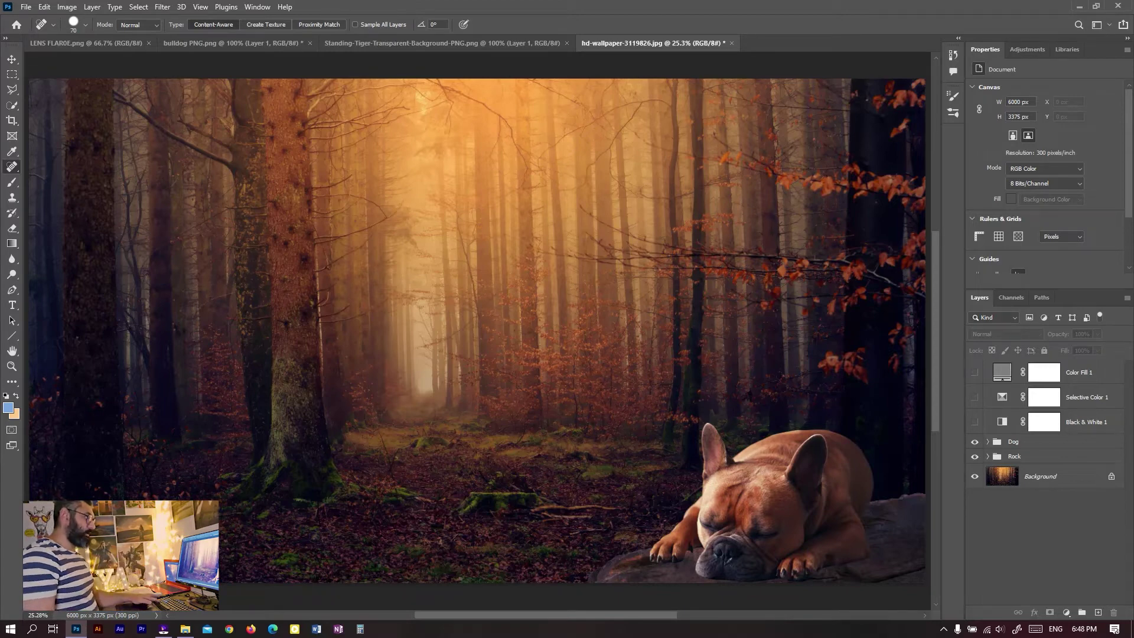
Toggle the Dog group's clipped adjustment eyes, browse the Dog and Rock groups, and select Layer 1.
{"action": "left_click", "coordinate": [987, 441]}
{"action": "left_click_drag", "start_coordinate": [975, 454], "coordinate": [974, 553]}
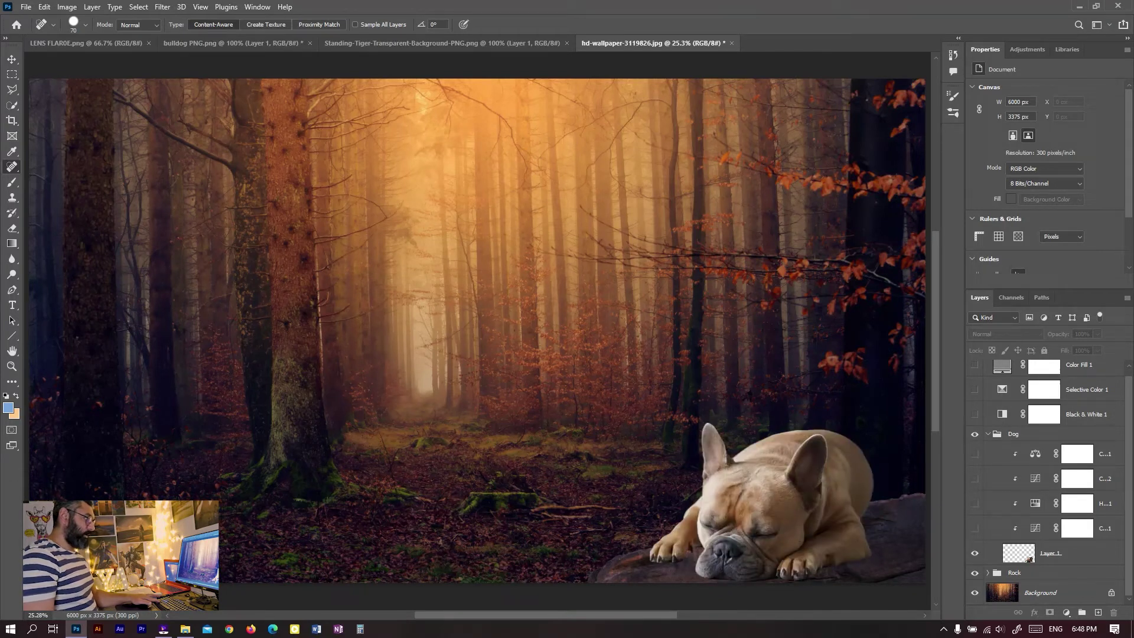
{"action": "left_click", "coordinate": [1027, 434]}
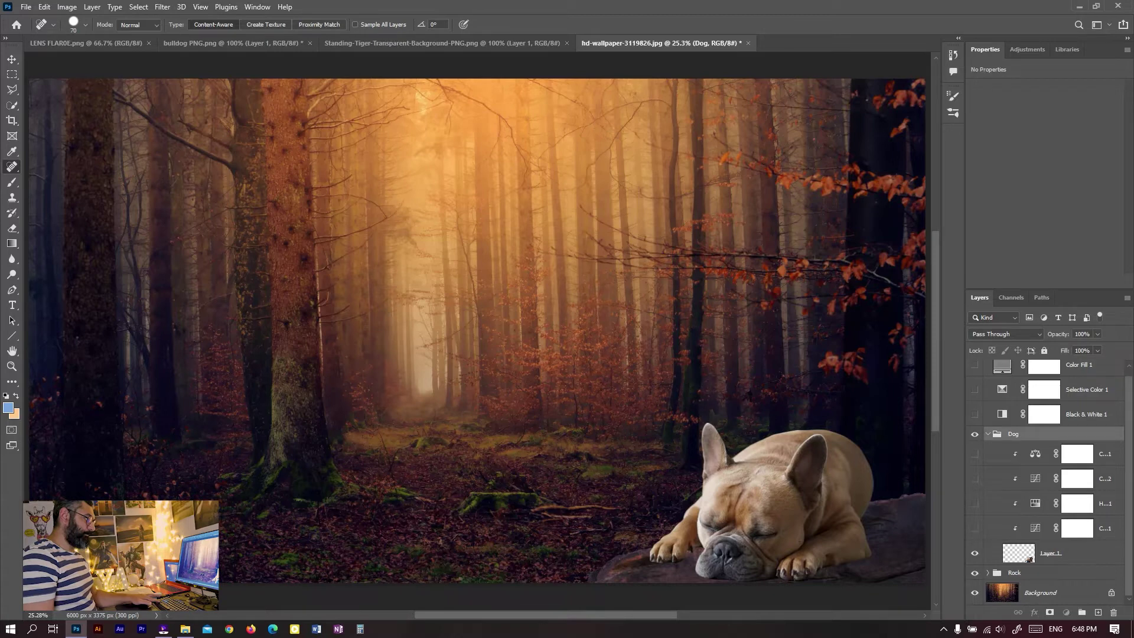
{"action": "left_click", "coordinate": [988, 572]}
{"action": "scroll", "coordinate": [1045, 502], "scroll_direction": "down", "scroll_amount": 3}
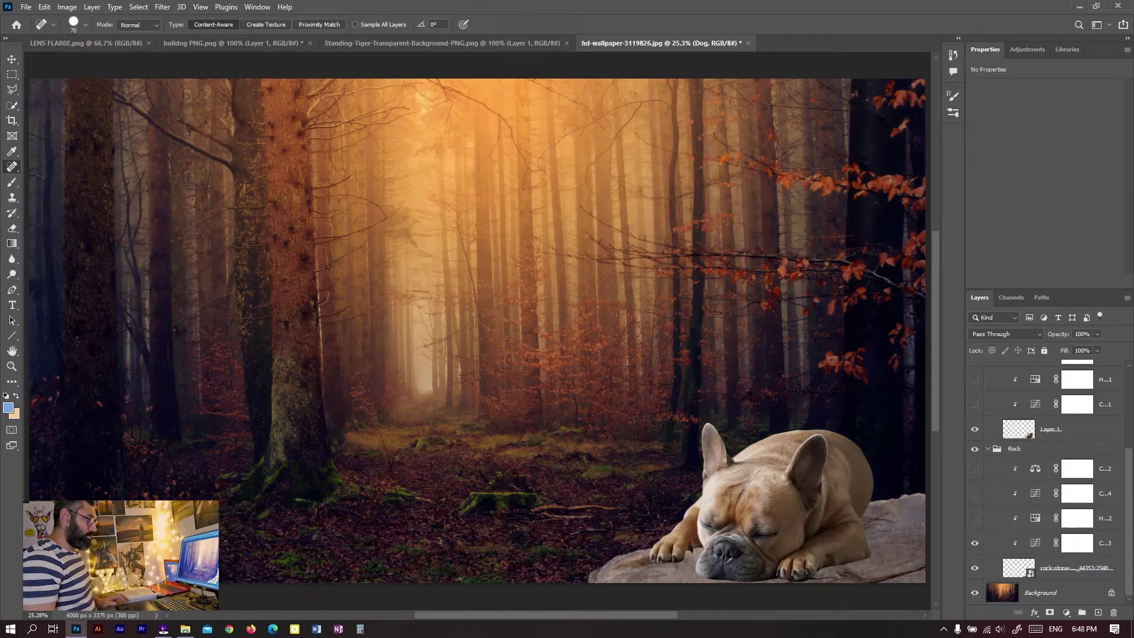
{"action": "scroll", "coordinate": [1046, 484], "scroll_direction": "up", "scroll_amount": 2}
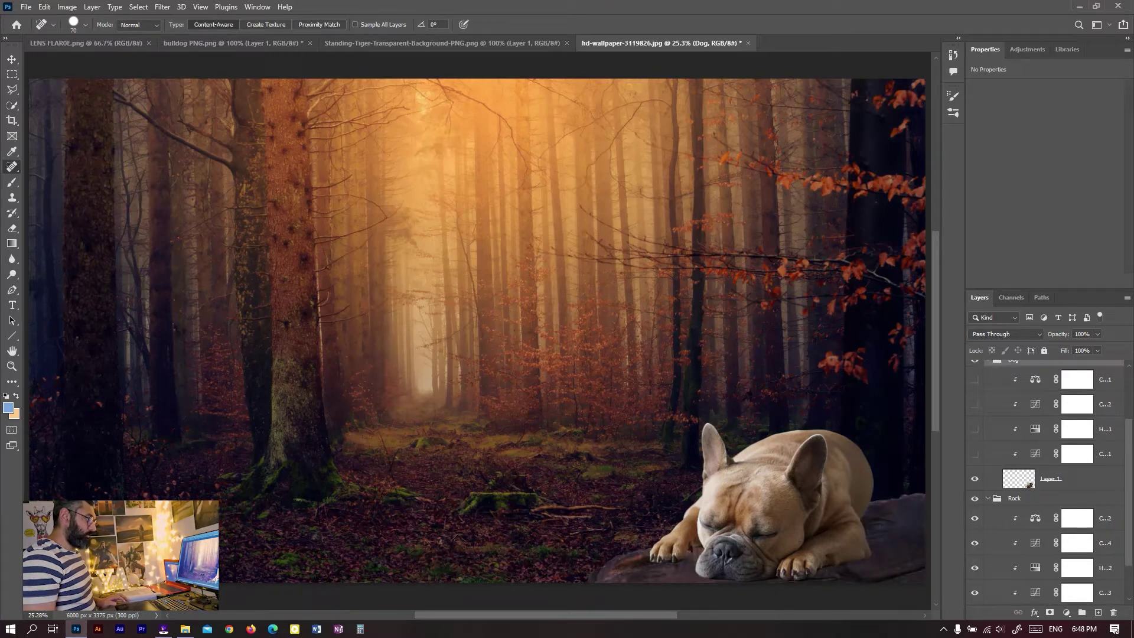
{"action": "scroll", "coordinate": [1046, 485], "scroll_direction": "up", "scroll_amount": 3}
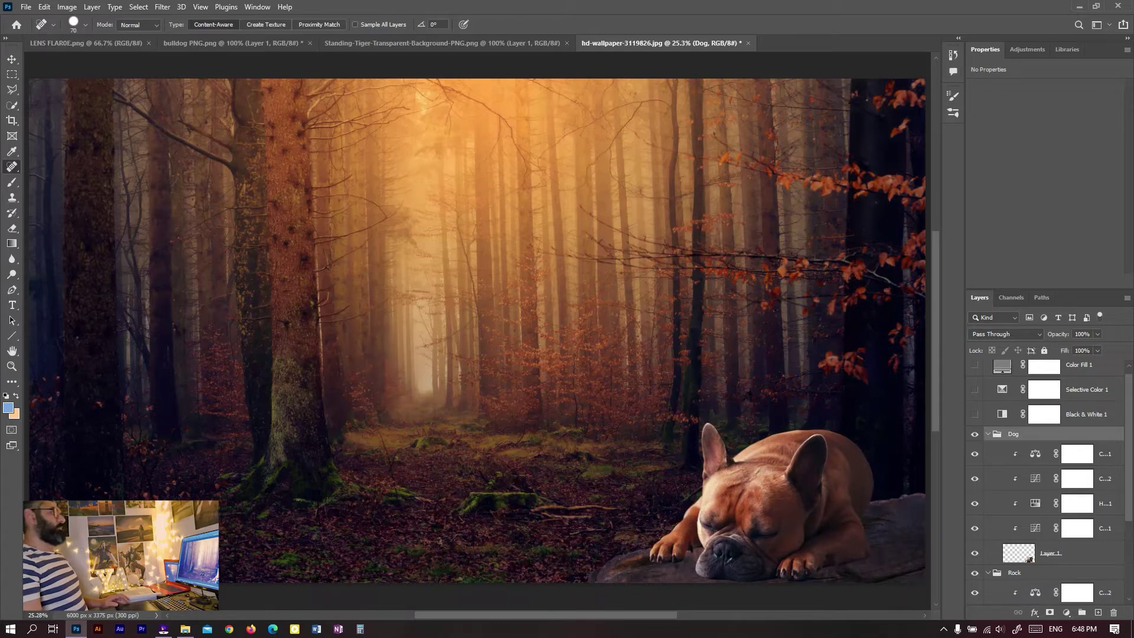
{"action": "left_click", "coordinate": [989, 434], "text": "ctrl"}
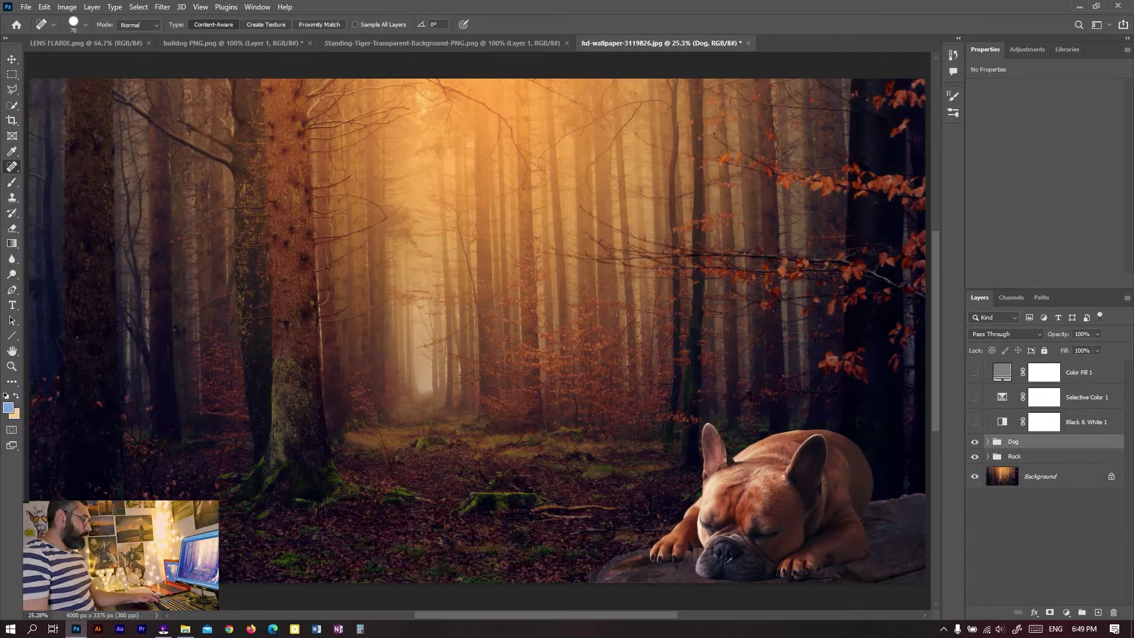
{"action": "left_click", "coordinate": [987, 442]}
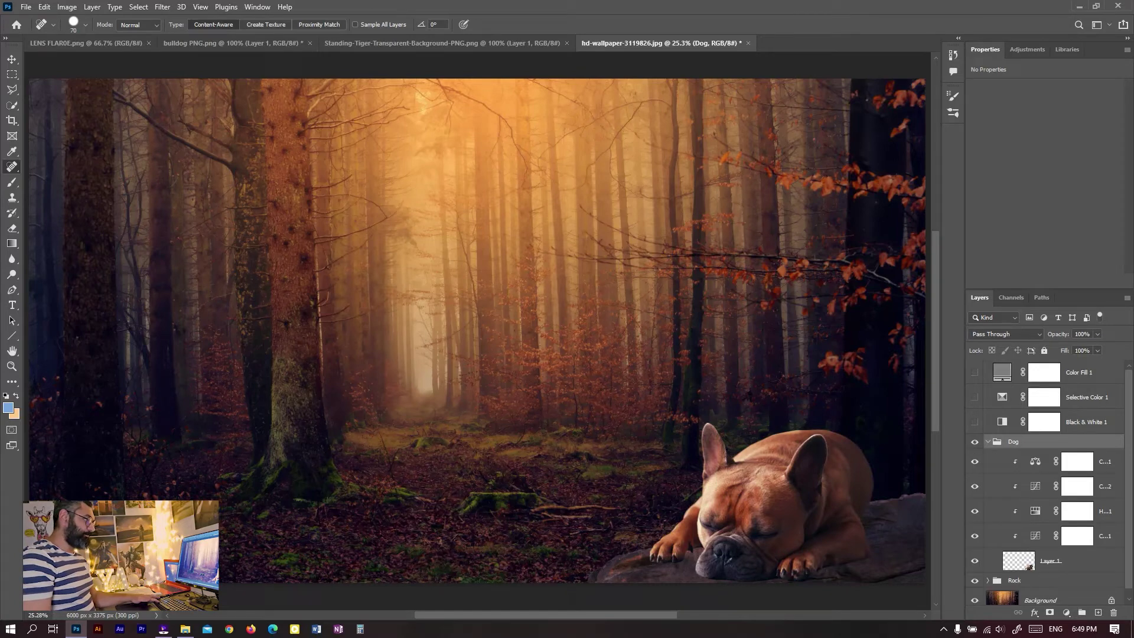
{"action": "left_click", "coordinate": [1058, 561]}
Select the Rock group and add a new empty layer above it.
{"action": "scroll", "coordinate": [1052, 532], "scroll_direction": "down", "scroll_amount": 1}
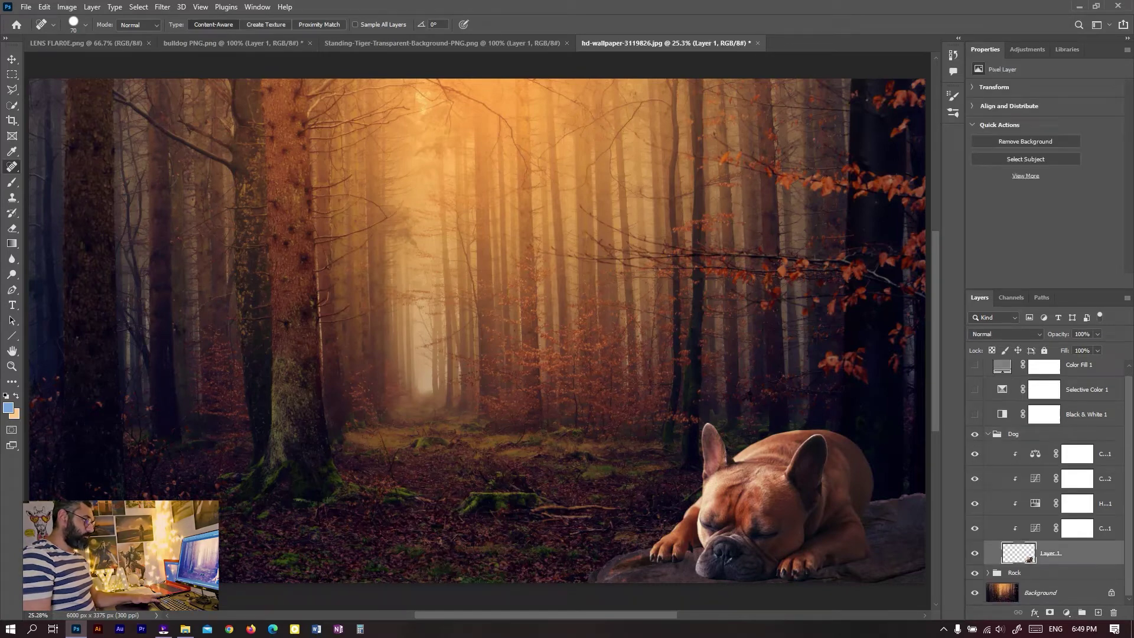
{"action": "key", "text": "alt+bracketleft"}
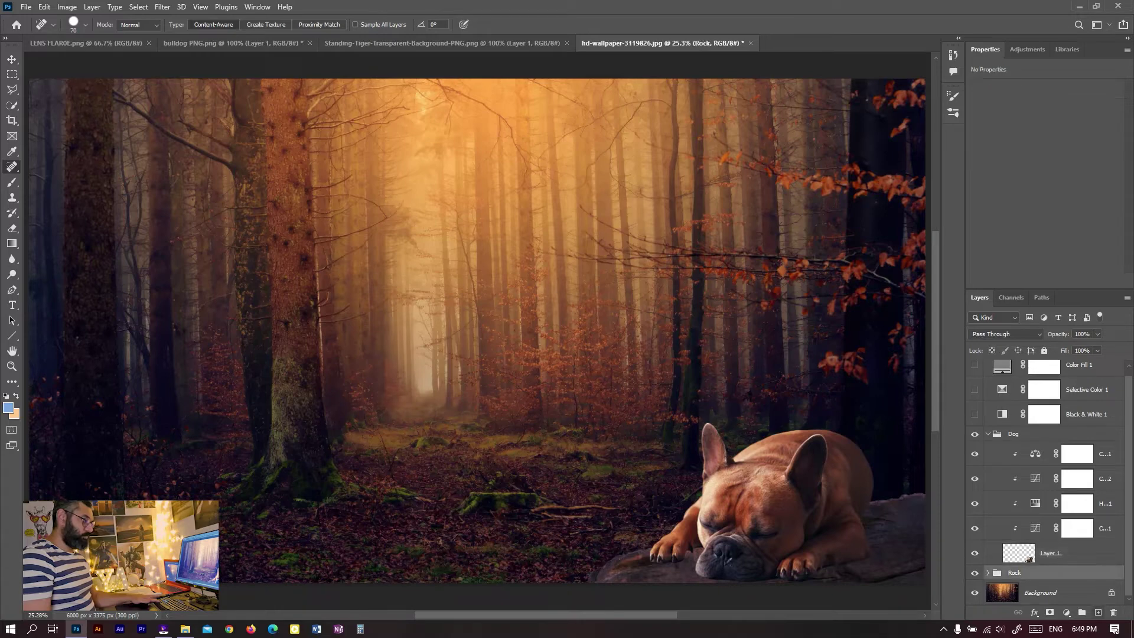
{"action": "key", "text": "ctrl+shift+alt+n"}
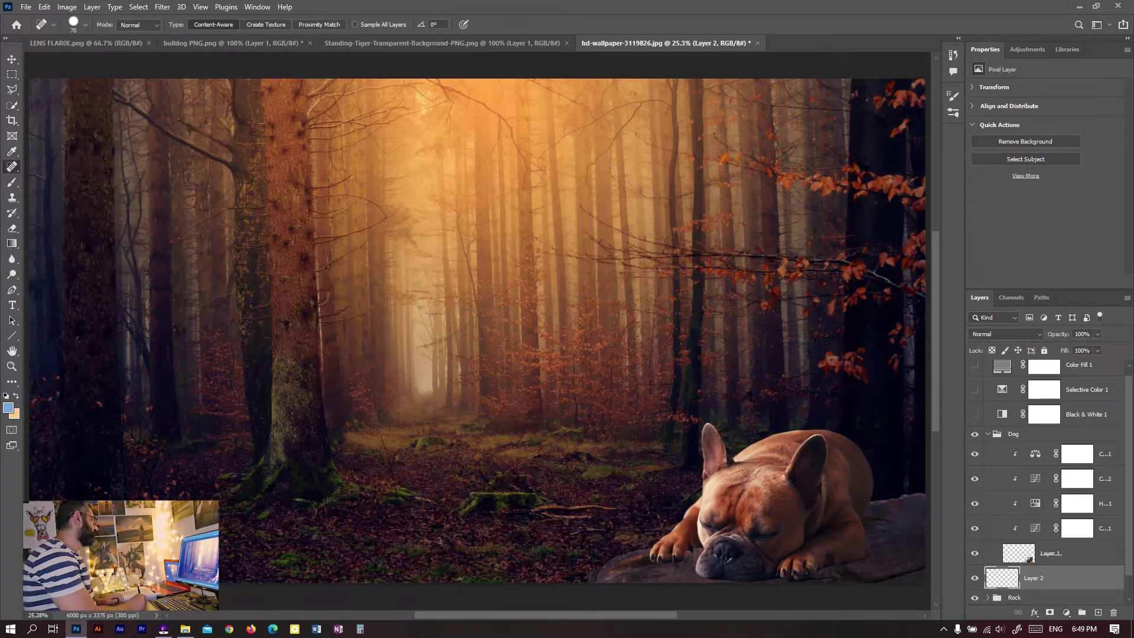
Reset the default colours and sample a dark forest-floor colour as the foreground colour.
{"action": "key", "text": "l"}
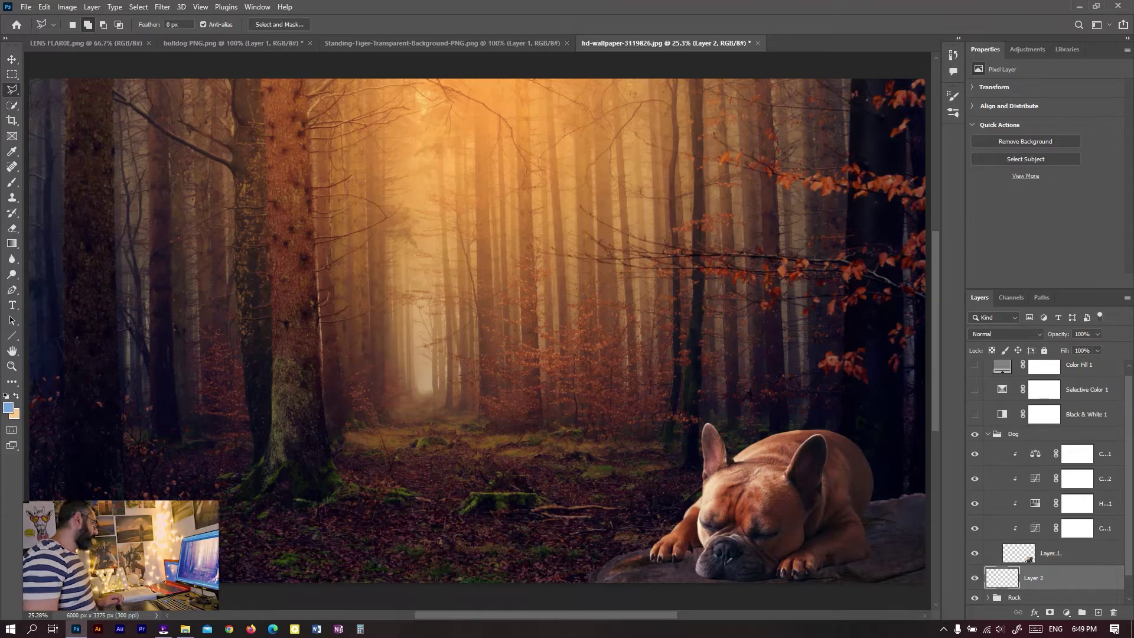
{"action": "key", "text": "d"}
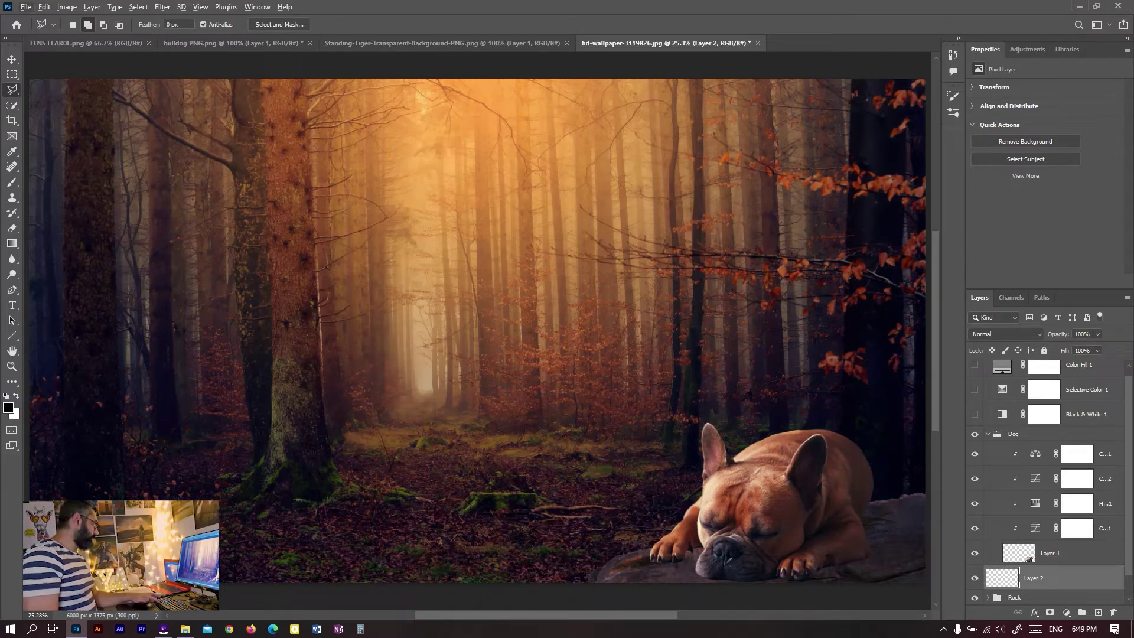
{"action": "left_click", "coordinate": [12, 152]}
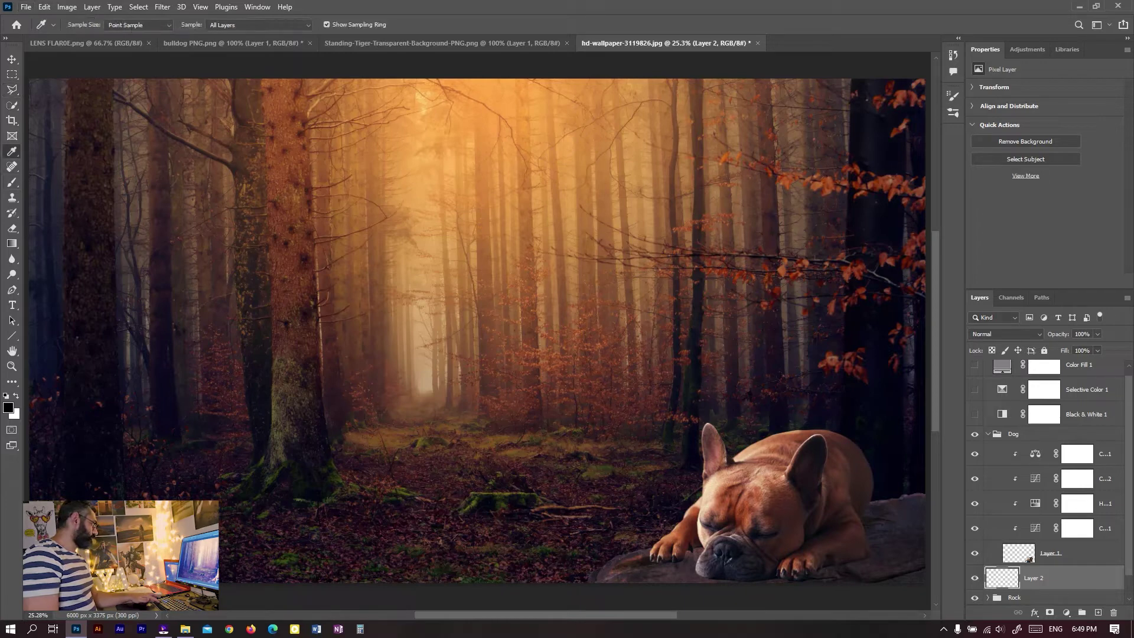
{"action": "left_click", "coordinate": [120, 514]}
{"action": "left_click_drag", "start_coordinate": [120, 514], "coordinate": [129, 512]}
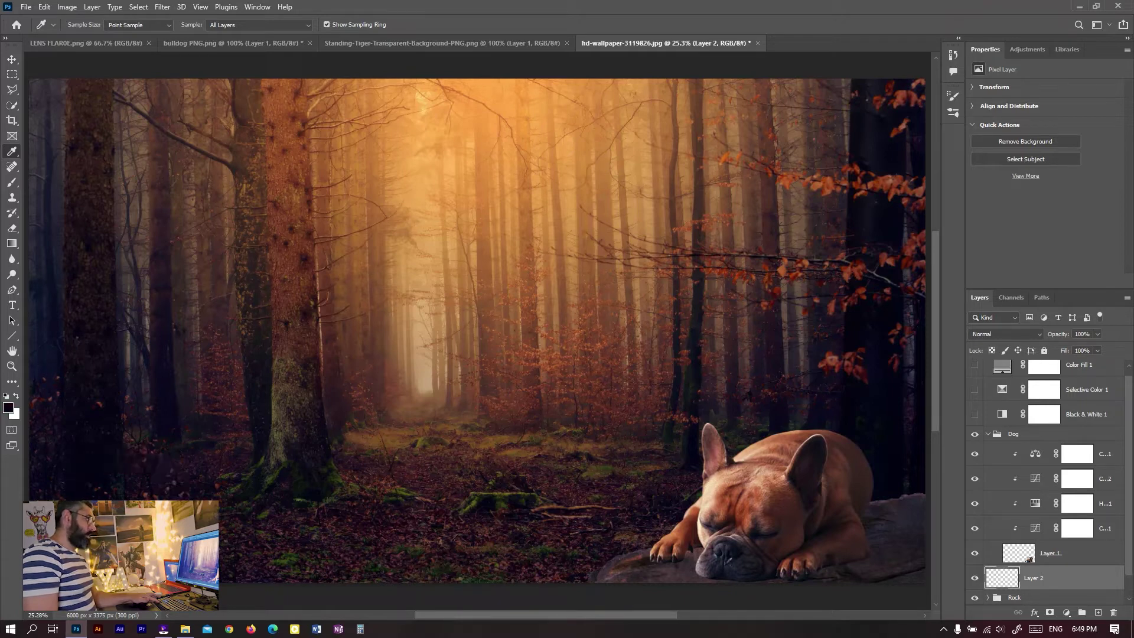
{"action": "left_click", "coordinate": [11, 90]}
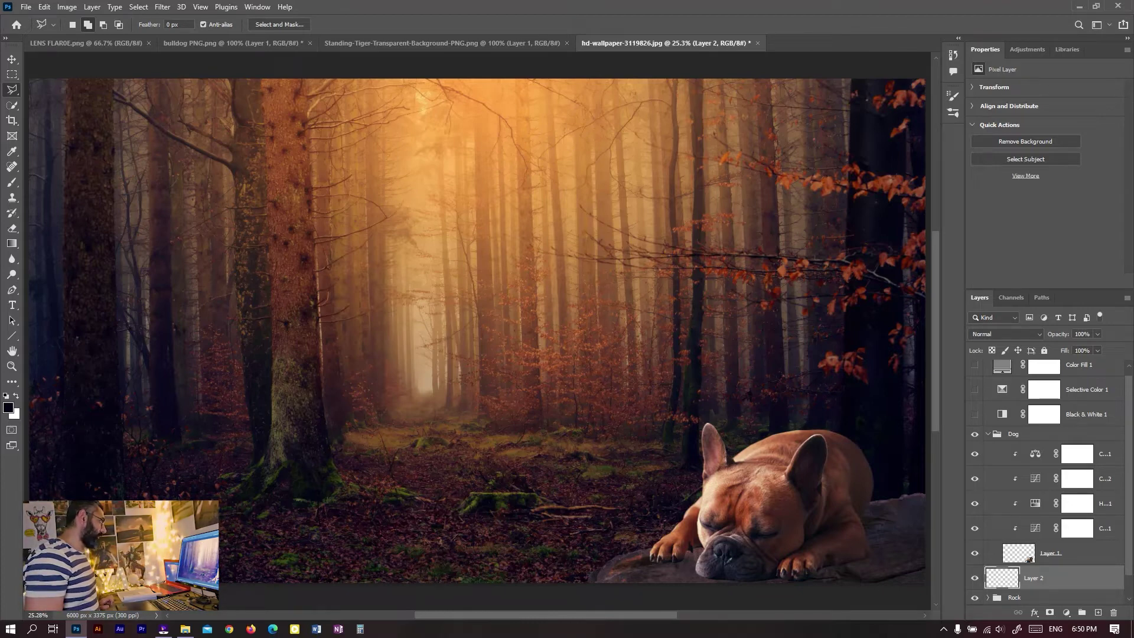
Draw a test polygonal selection over the forest path, then deselect it.
{"action": "left_click", "coordinate": [366, 420]}
{"action": "left_click", "coordinate": [426, 107]}
{"action": "left_click", "coordinate": [533, 179]}
{"action": "left_click", "coordinate": [491, 391]}
{"action": "left_click", "coordinate": [367, 420]}
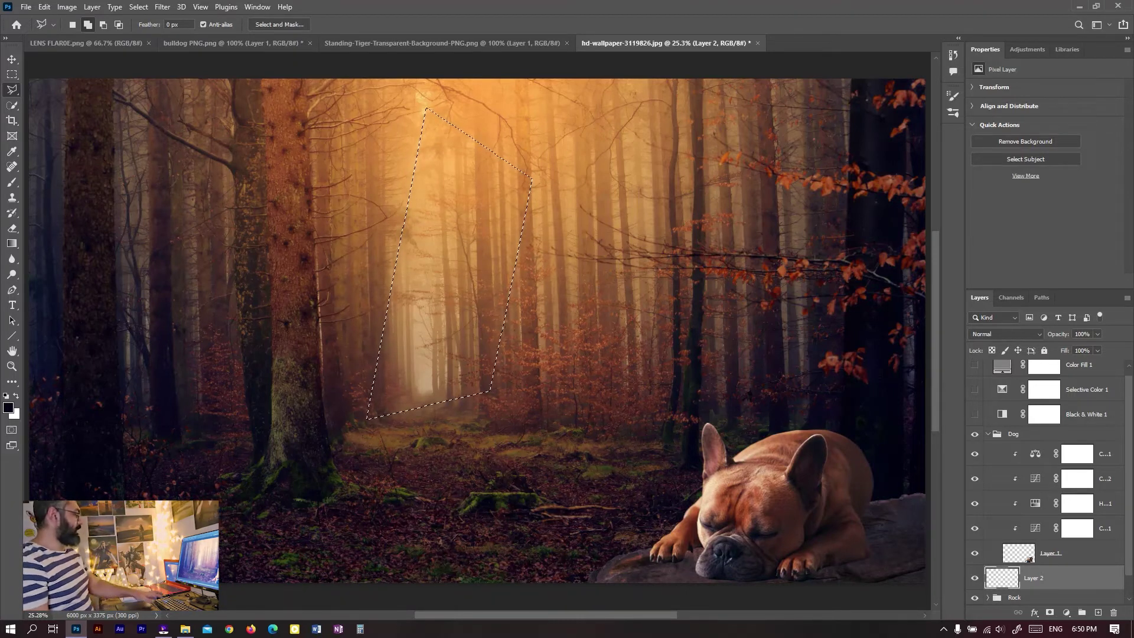
{"action": "key", "text": "ctrl+d"}
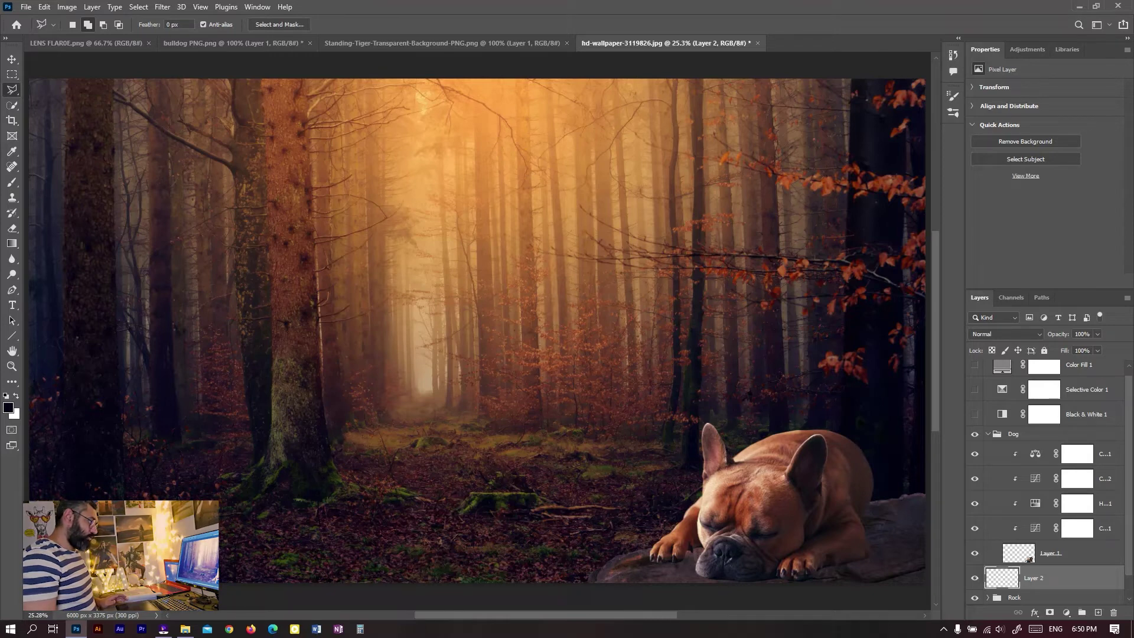
Select the rock area behind the dog, fill it with the dark colour, and deselect.
{"action": "left_click", "coordinate": [772, 578]}
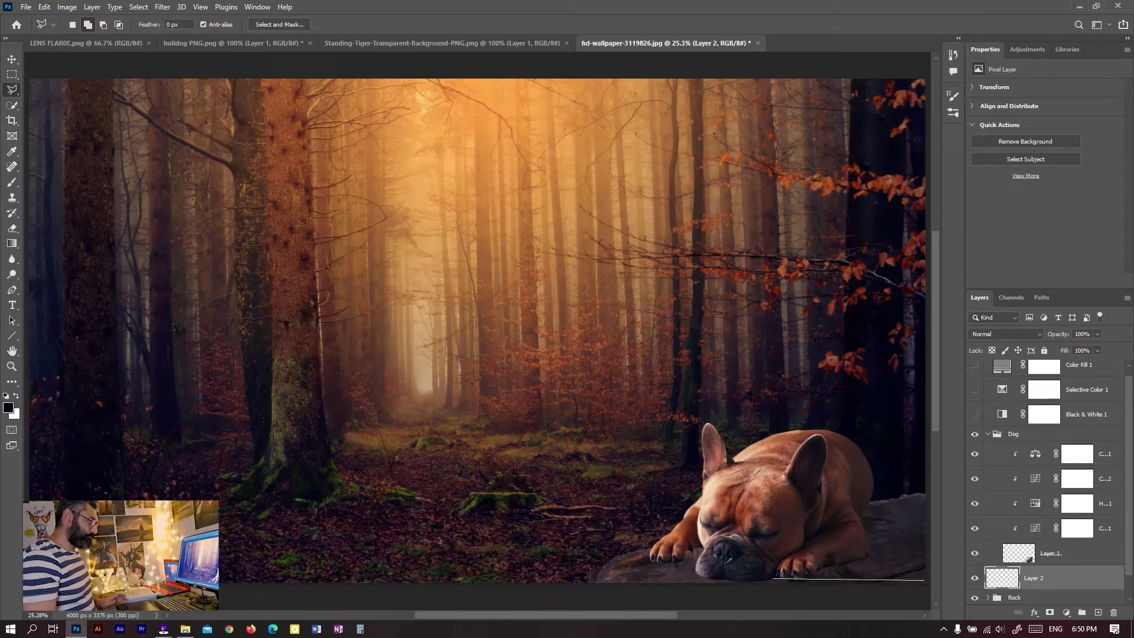
{"action": "left_click", "coordinate": [925, 589]}
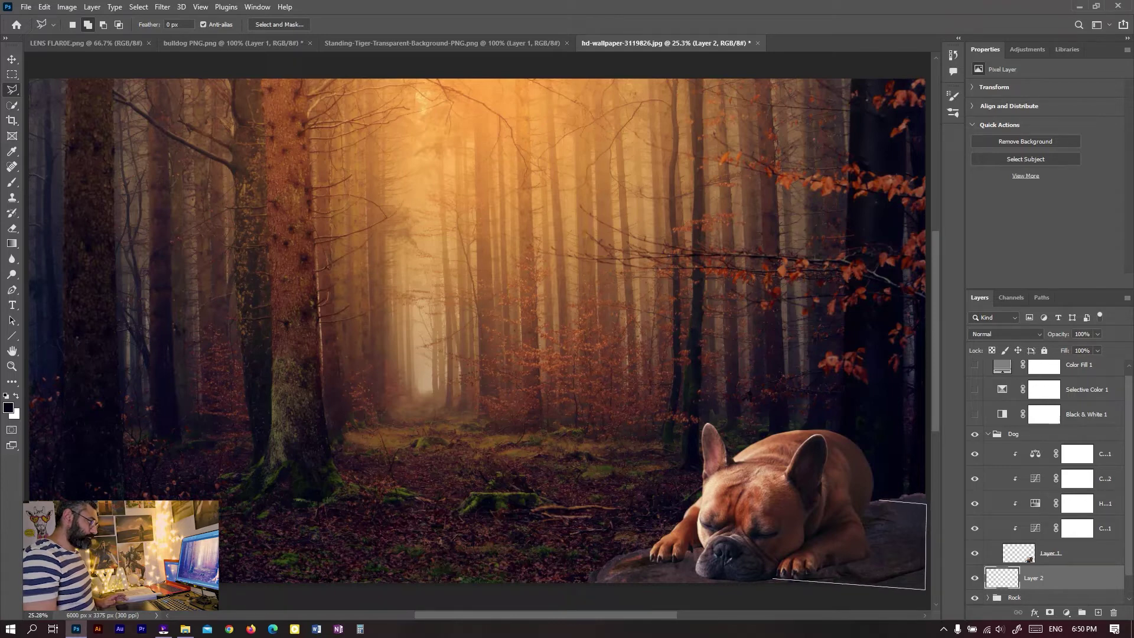
{"action": "left_click", "coordinate": [849, 506]}
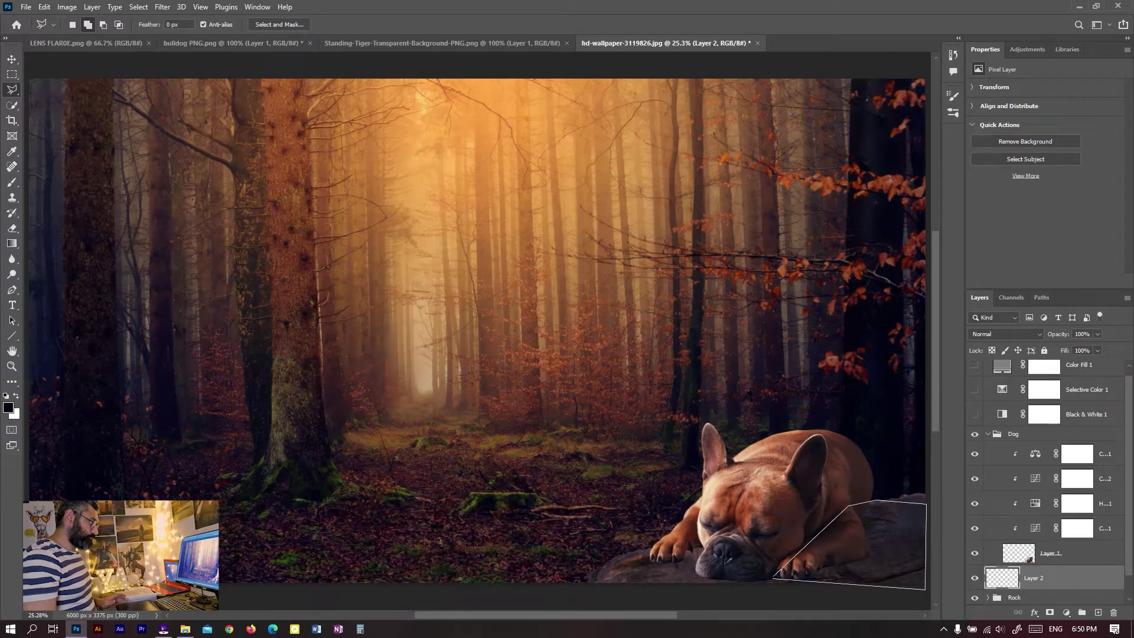
{"action": "left_click", "coordinate": [775, 578]}
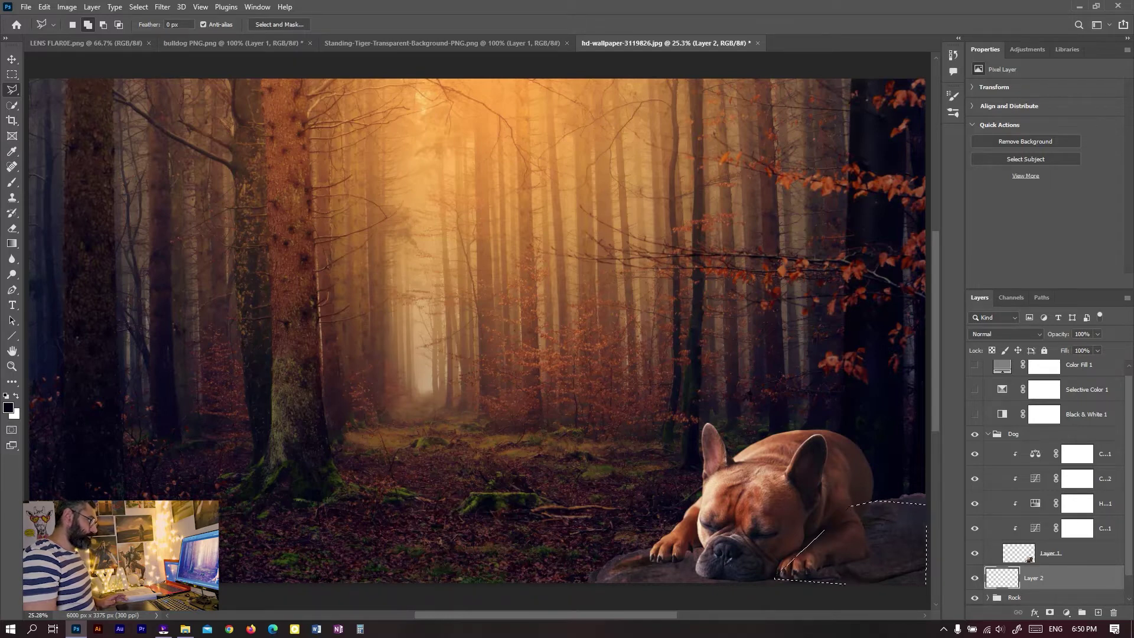
{"action": "key", "text": "alt+BackSpace"}
{"action": "key", "text": "ctrl+d"}
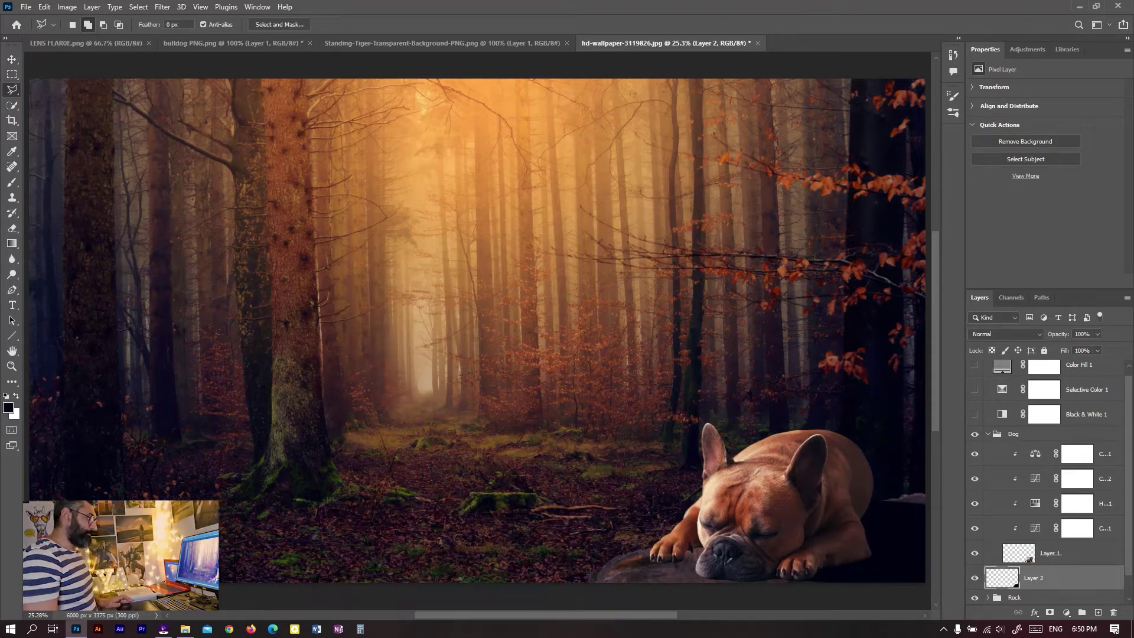
{"action": "left_click", "coordinate": [742, 580]}
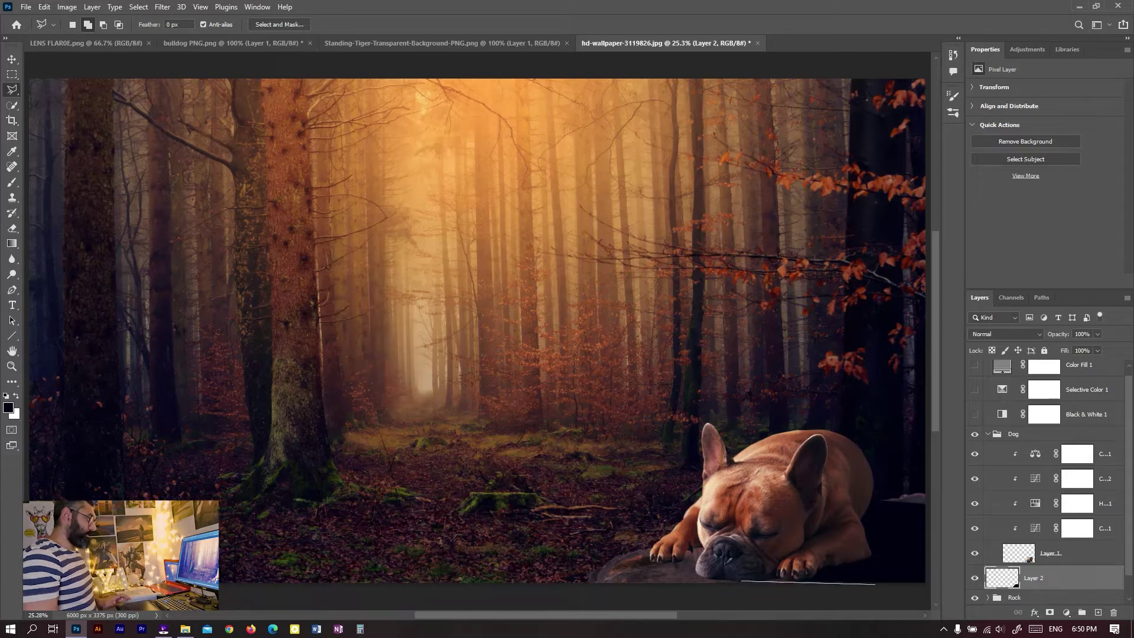
Fill two thin strips under the dog's body and paws with the shadow colour.
{"action": "left_click", "coordinate": [910, 579]}
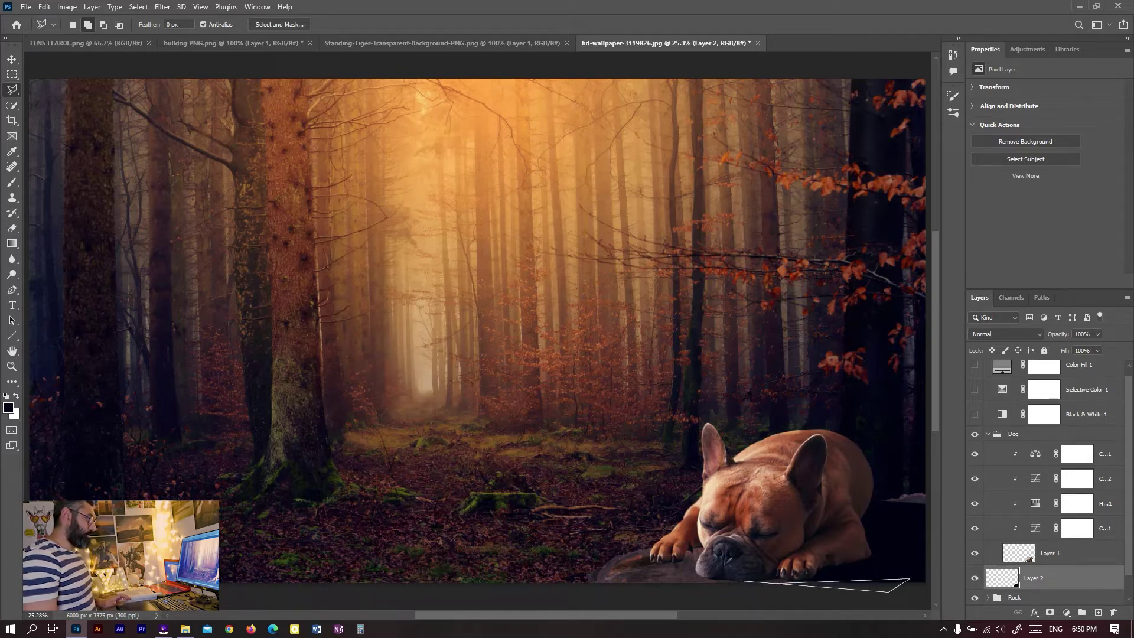
{"action": "left_click", "coordinate": [766, 565]}
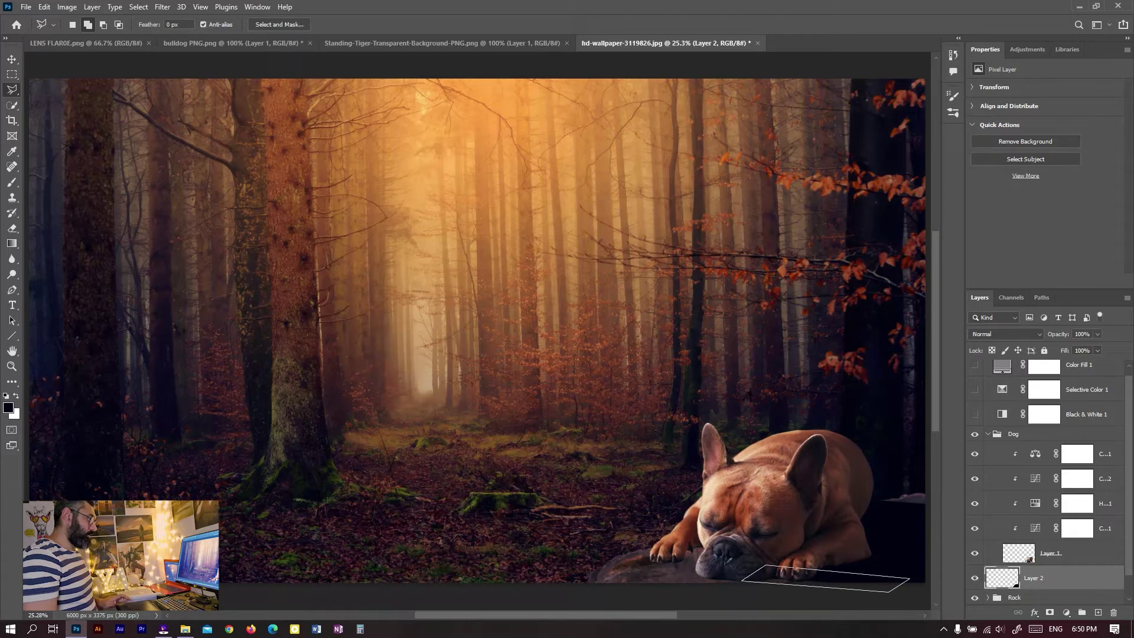
{"action": "double_click", "coordinate": [887, 592]}
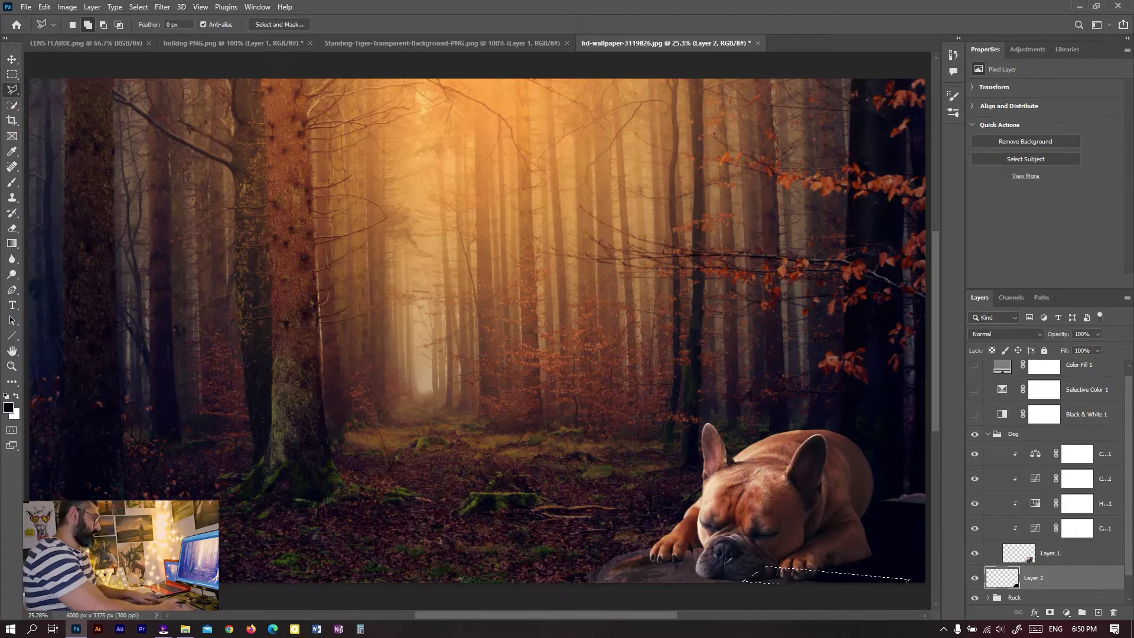
{"action": "key", "text": "ctrl+d"}
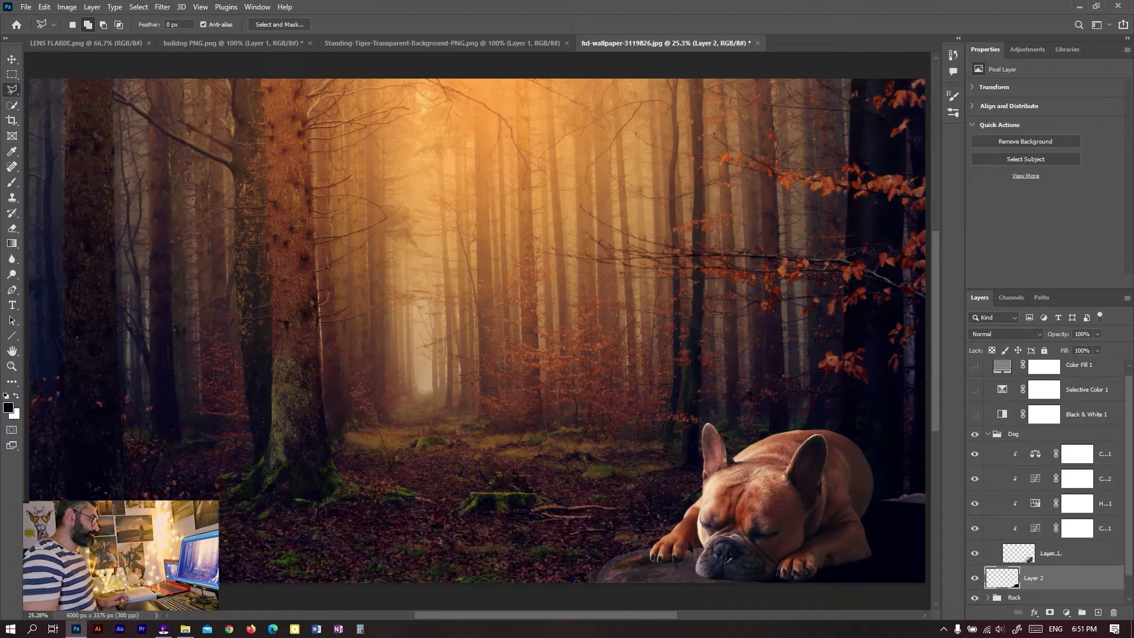
{"action": "left_click", "coordinate": [706, 576]}
{"action": "left_click", "coordinate": [779, 602]}
{"action": "left_click", "coordinate": [865, 581]}
{"action": "left_click", "coordinate": [849, 566]}
{"action": "left_click", "coordinate": [703, 571]}
{"action": "key", "text": "ctrl+d"}
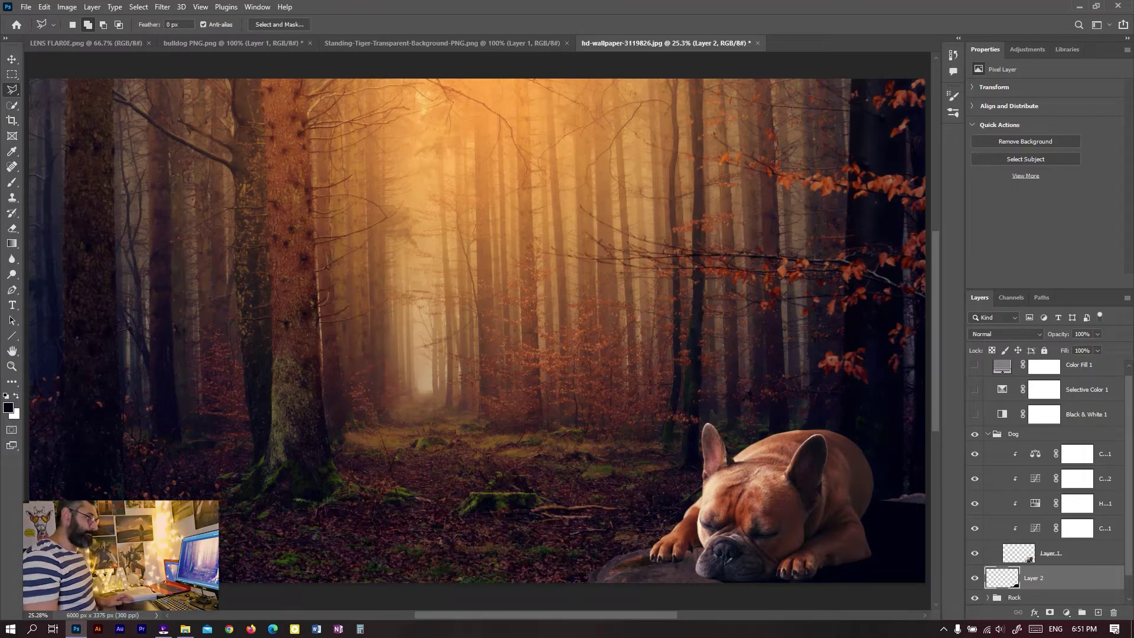
{"action": "left_click", "coordinate": [1005, 334]}
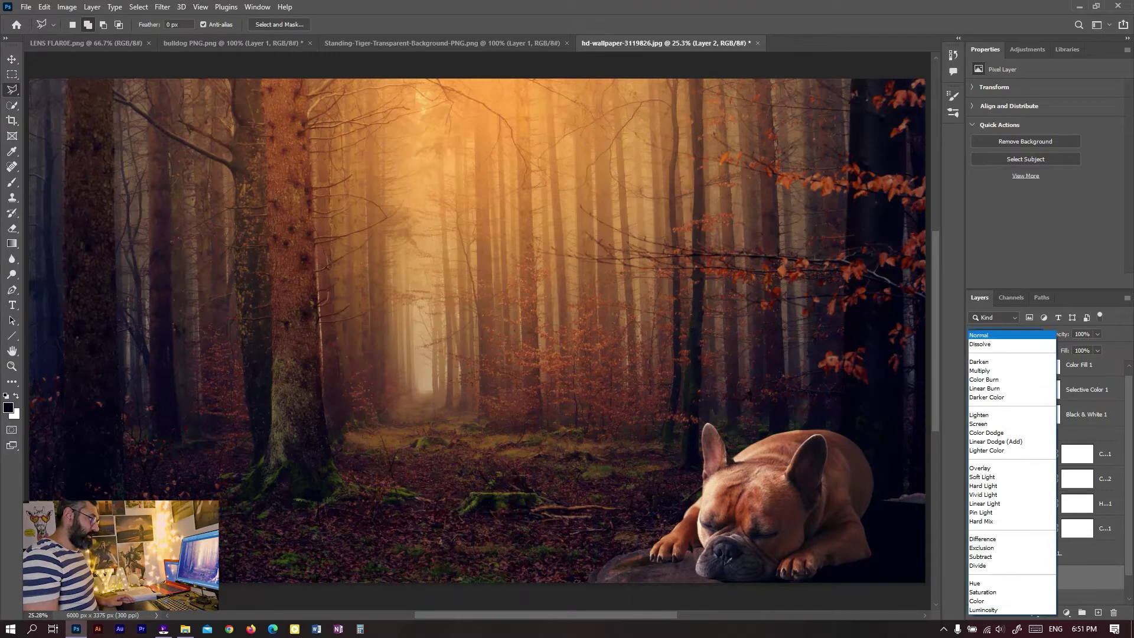
Set Layer 2 to Multiply and apply a 6.2-pixel Gaussian Blur to it.
{"action": "left_click", "coordinate": [982, 371]}
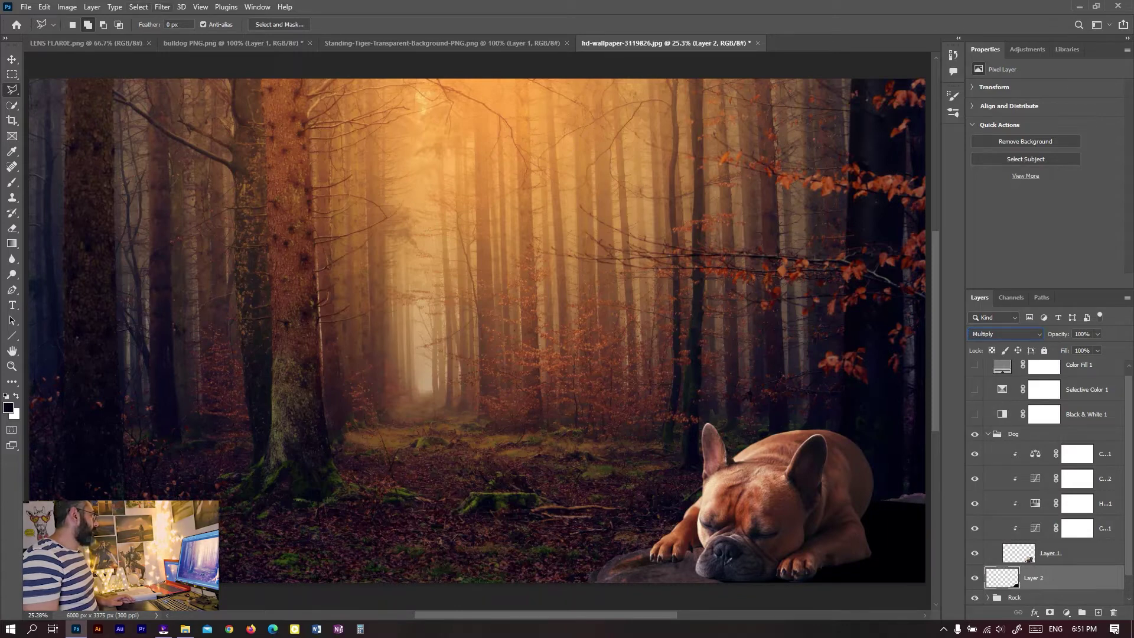
{"action": "left_click", "coordinate": [162, 7]}
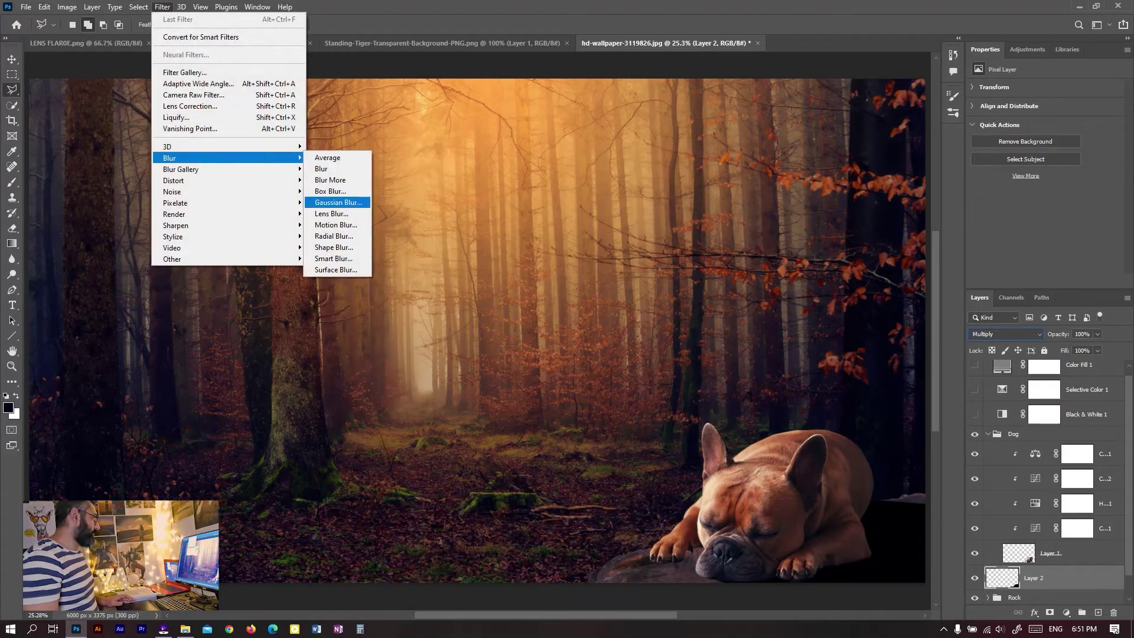
{"action": "left_click", "coordinate": [339, 202]}
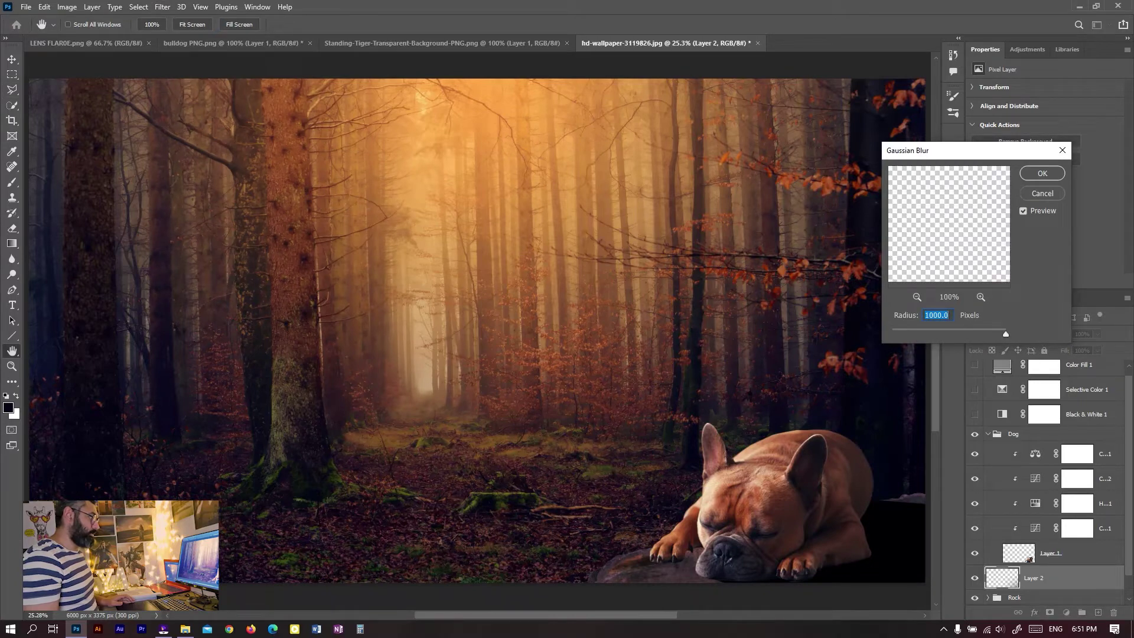
{"action": "type", "text": "8.2"}
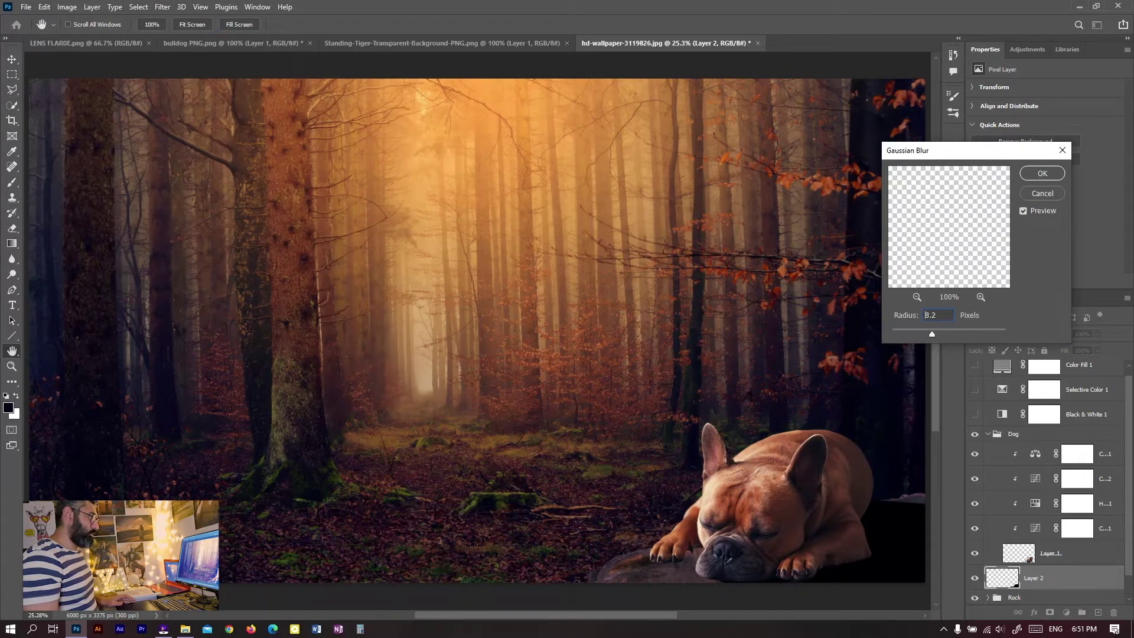
{"action": "left_click_drag", "start_coordinate": [926, 315], "coordinate": [936, 315]}
{"action": "key", "text": "Down"}
{"action": "key", "text": "Down"}
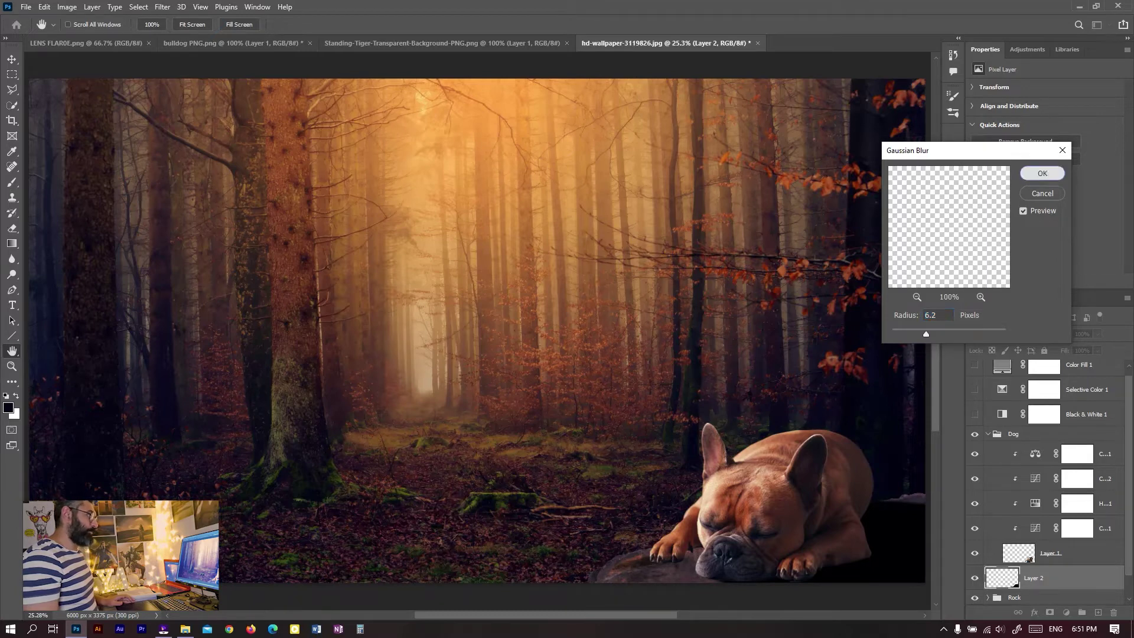
{"action": "key", "text": "Return"}
{"action": "key", "text": "l"}
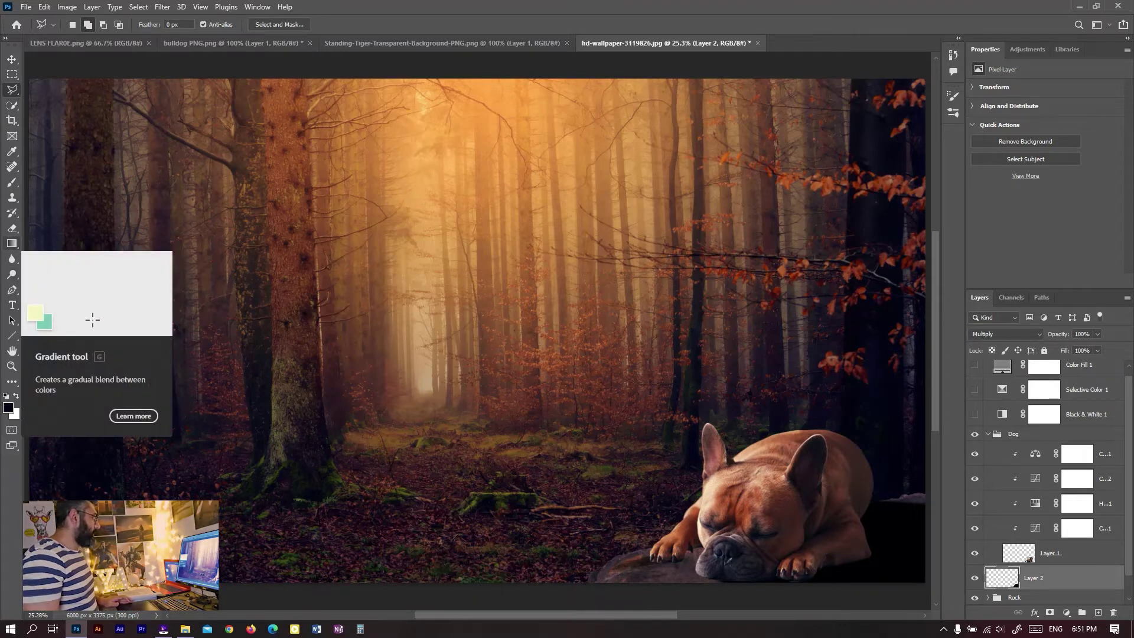
Add a layer mask to Layer 2 and draw a gradient across the shadow to fade it.
{"action": "left_click", "coordinate": [12, 244]}
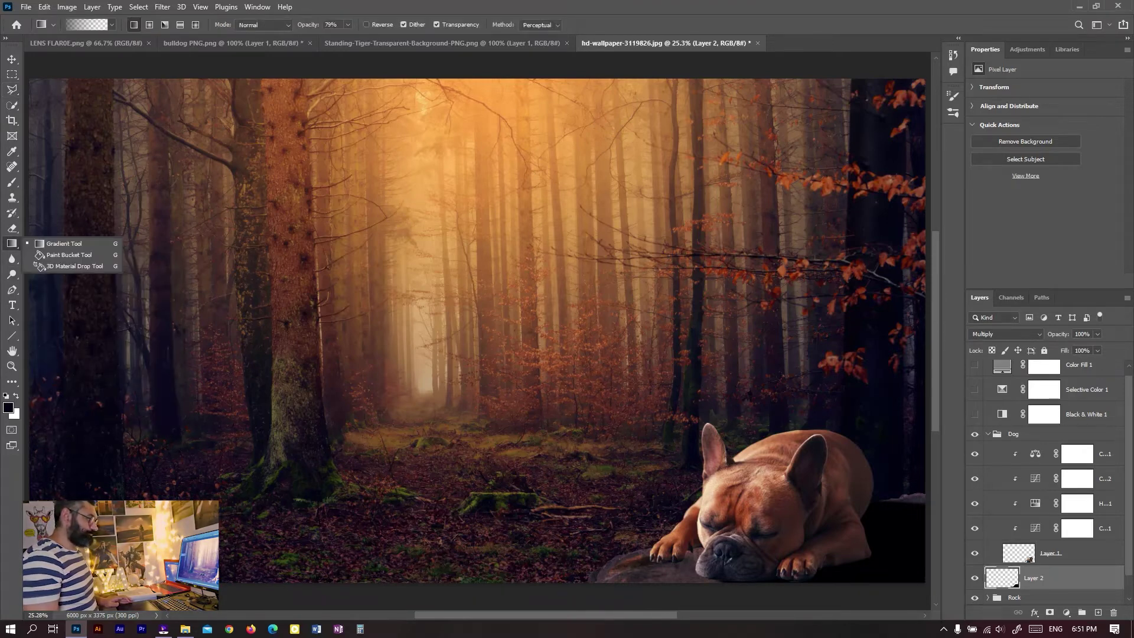
{"action": "left_click", "coordinate": [1050, 612]}
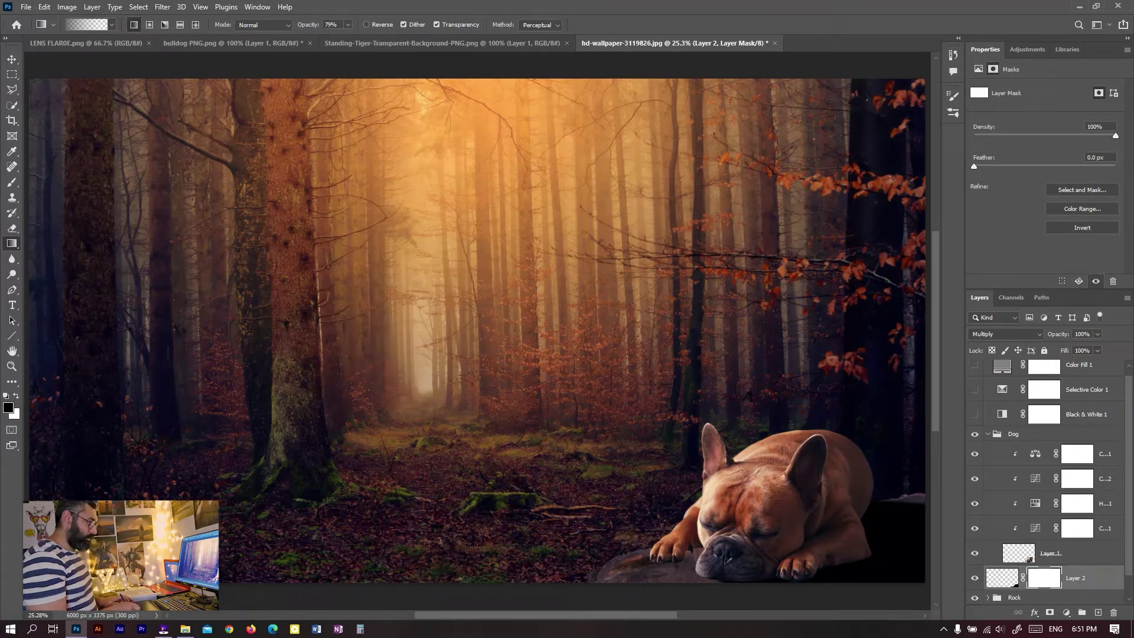
{"action": "left_click_drag", "start_coordinate": [810, 536], "coordinate": [628, 557]}
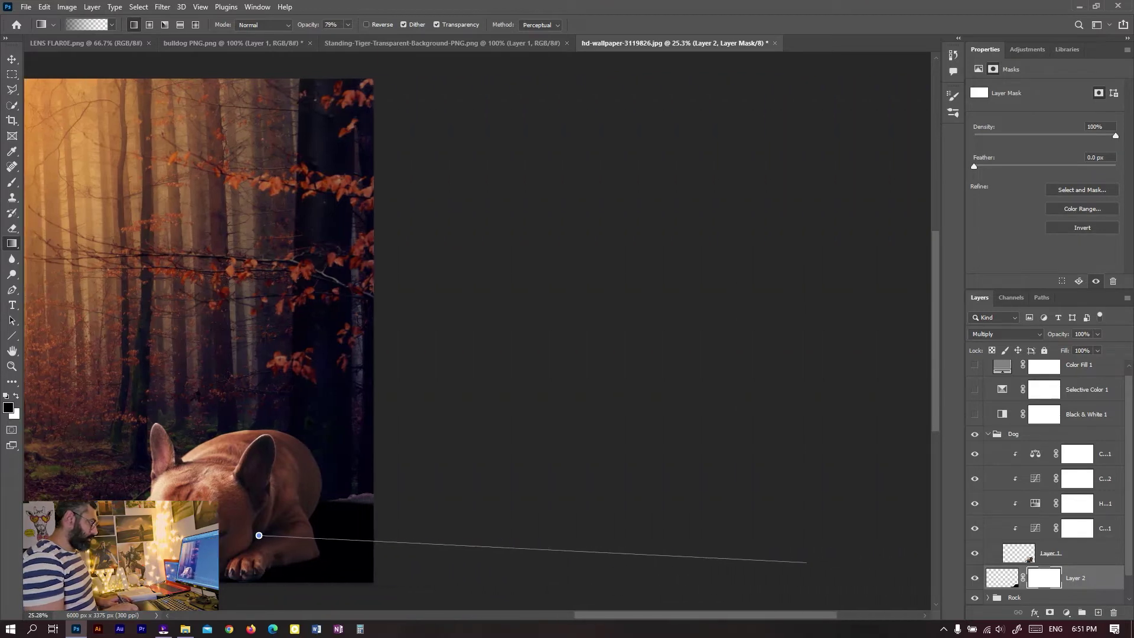
{"action": "left_click_drag", "start_coordinate": [628, 557], "coordinate": [428, 540]}
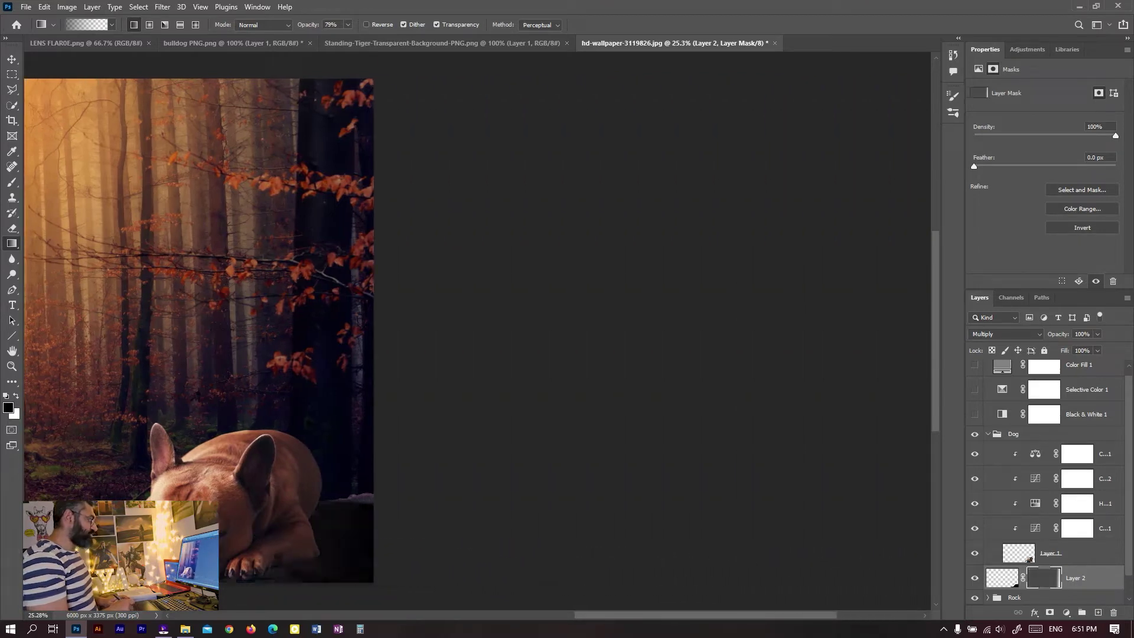
{"action": "key", "text": "ctrl+z"}
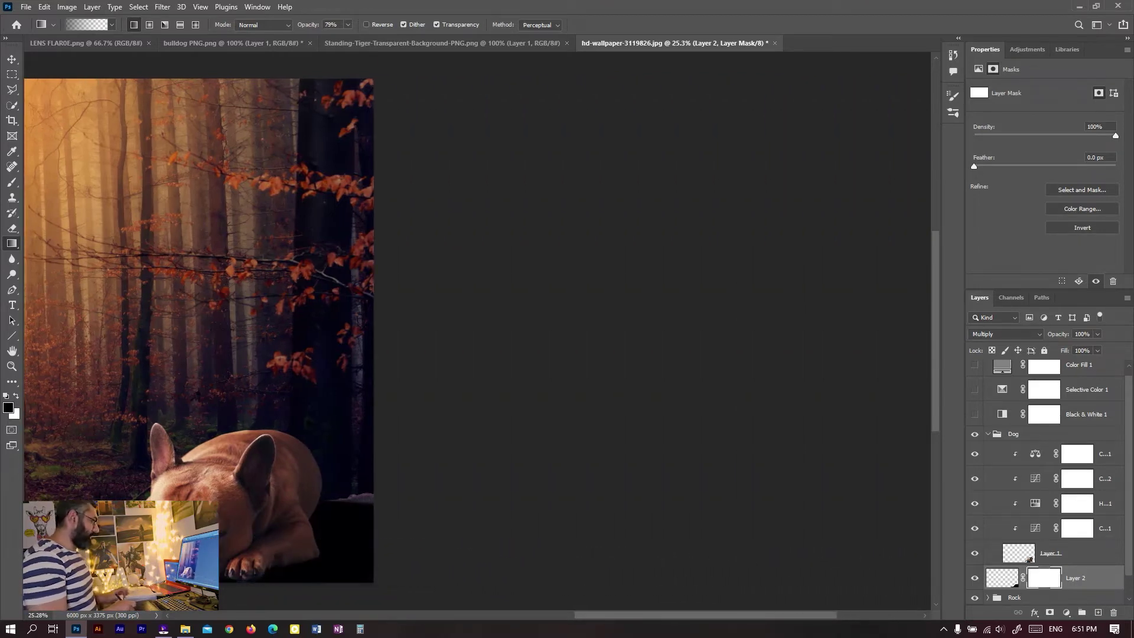
{"action": "left_click_drag", "start_coordinate": [424, 541], "coordinate": [177, 549]}
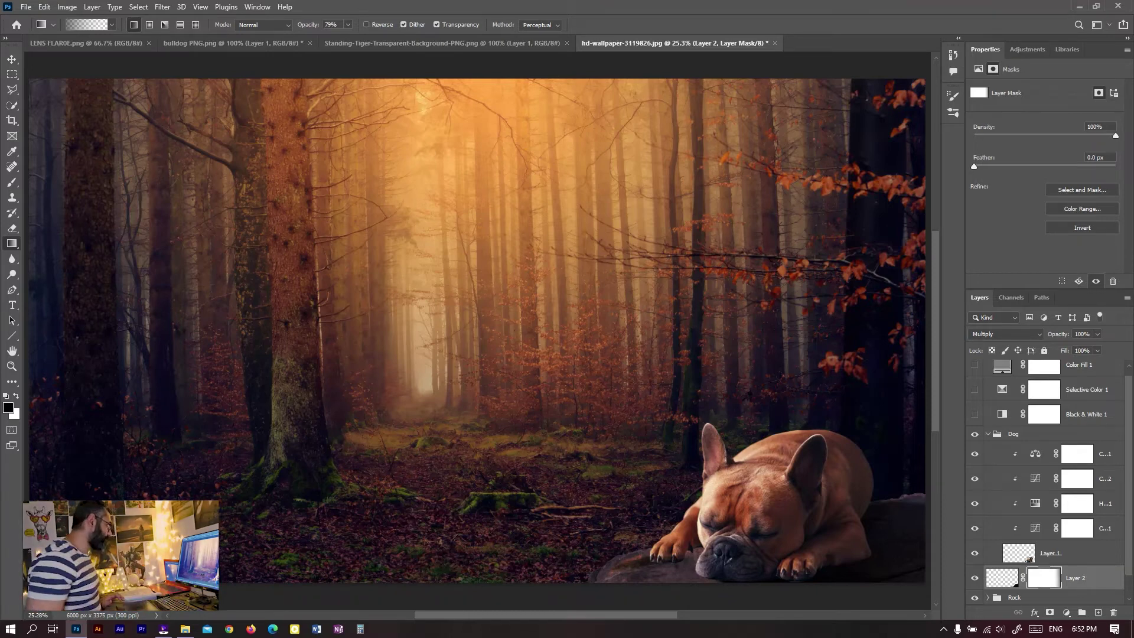
{"action": "key", "text": "b"}
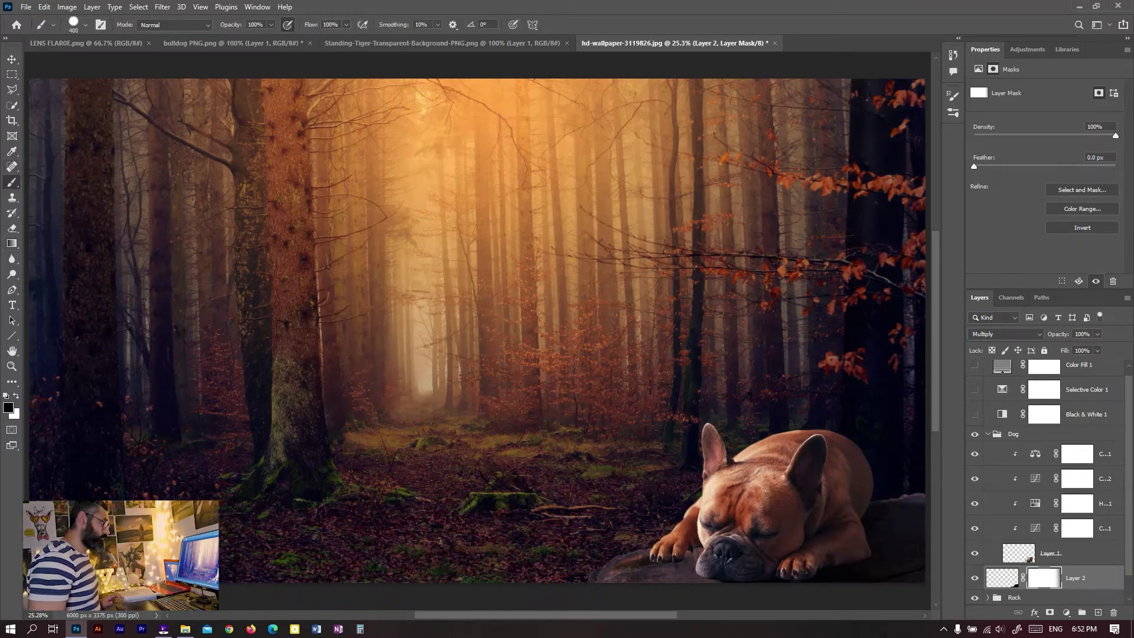
{"action": "left_click", "coordinate": [1098, 613]}
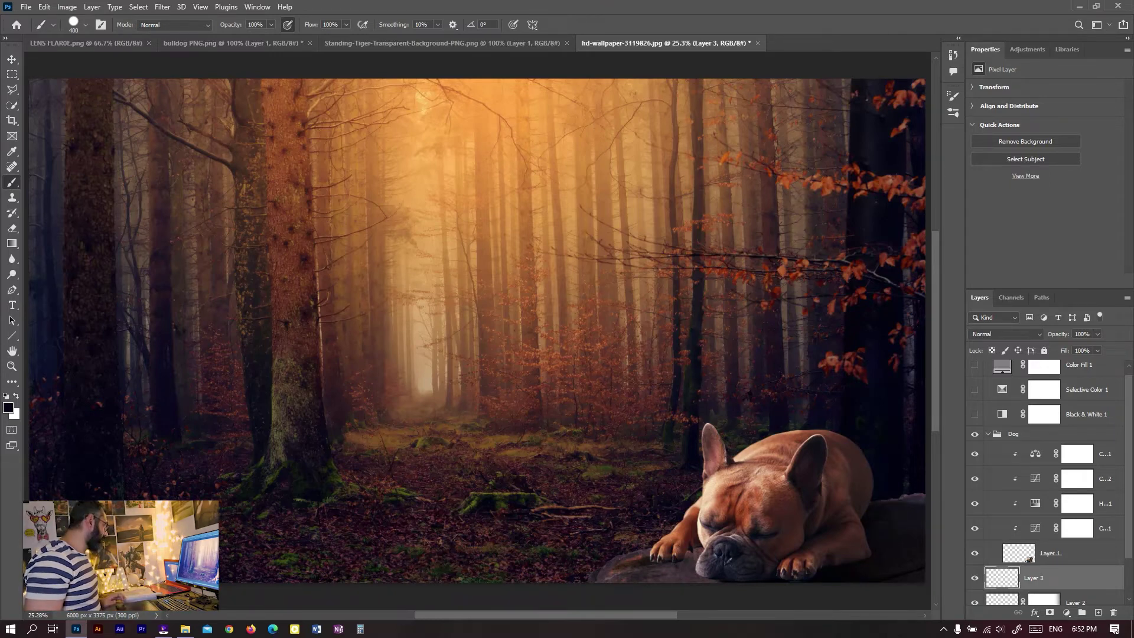
{"action": "key", "text": "x"}
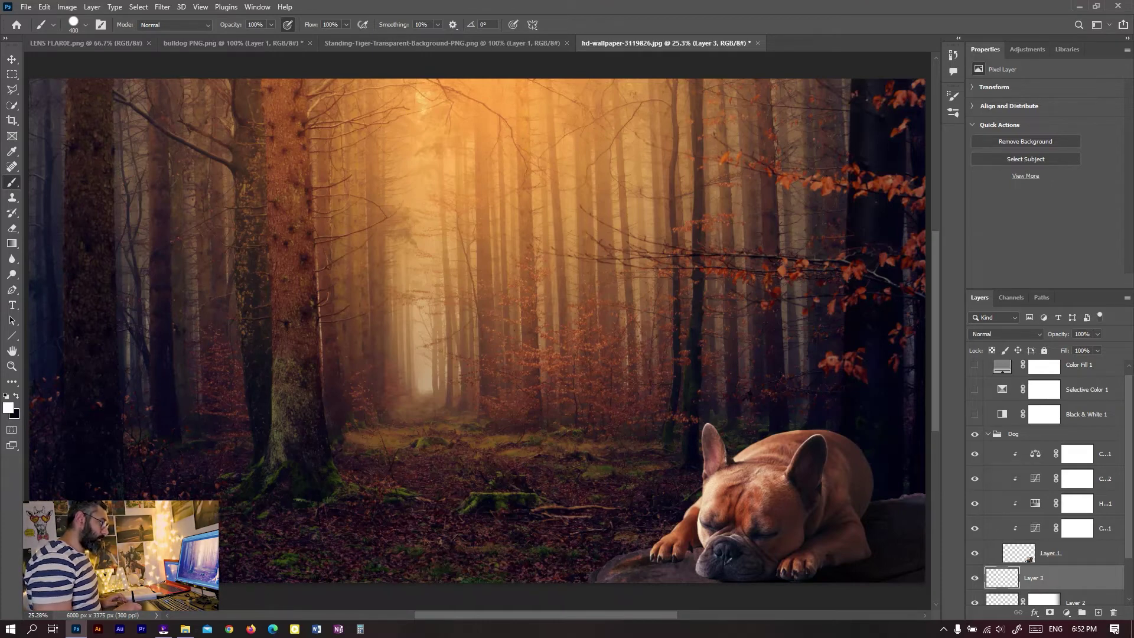
{"action": "left_click_drag", "start_coordinate": [875, 486], "coordinate": [753, 580]}
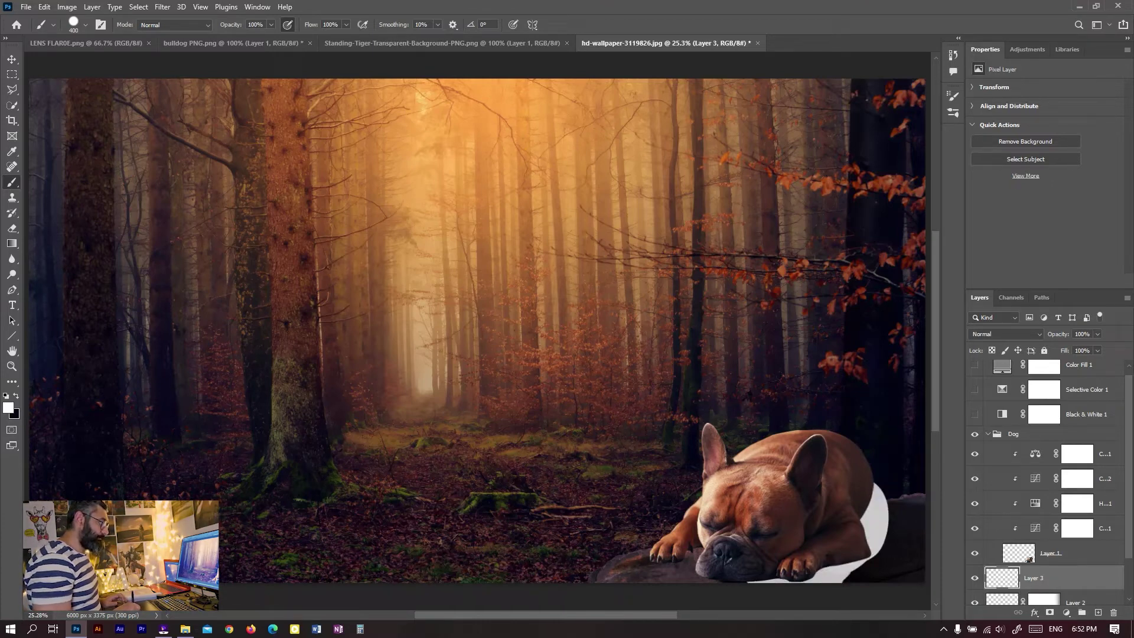
{"action": "left_click_drag", "start_coordinate": [850, 575], "coordinate": [884, 546]}
{"action": "left_click", "coordinate": [924, 532]}
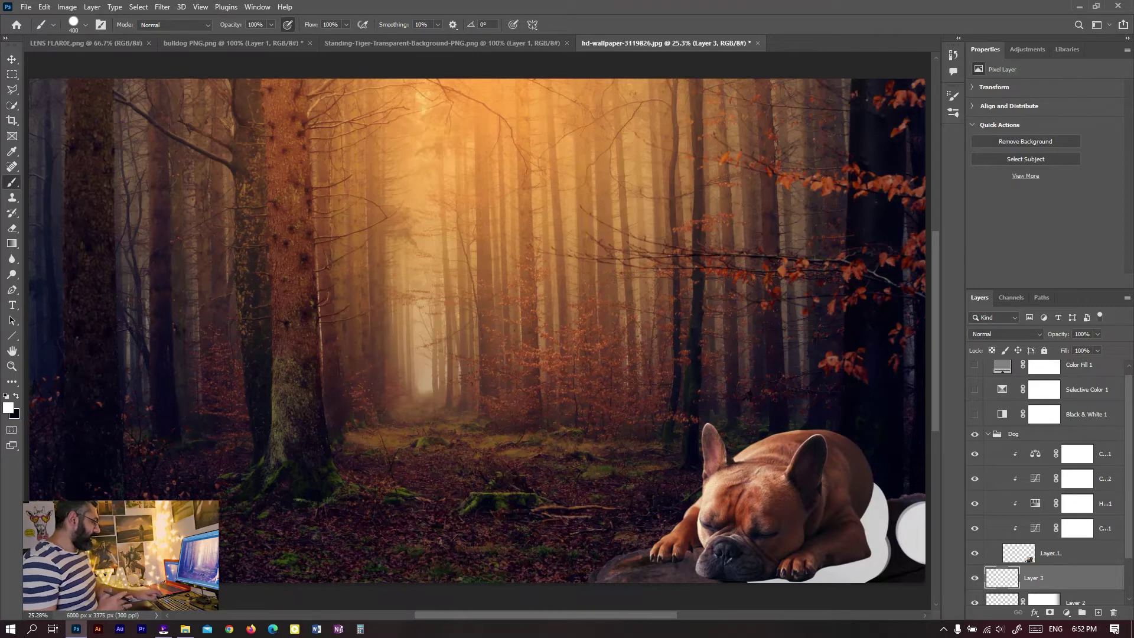
{"action": "key", "text": "ctrl+z"}
{"action": "key", "text": "ctrl+z"}
{"action": "key", "text": "ctrl+z"}
{"action": "key", "text": "ctrl+z"}
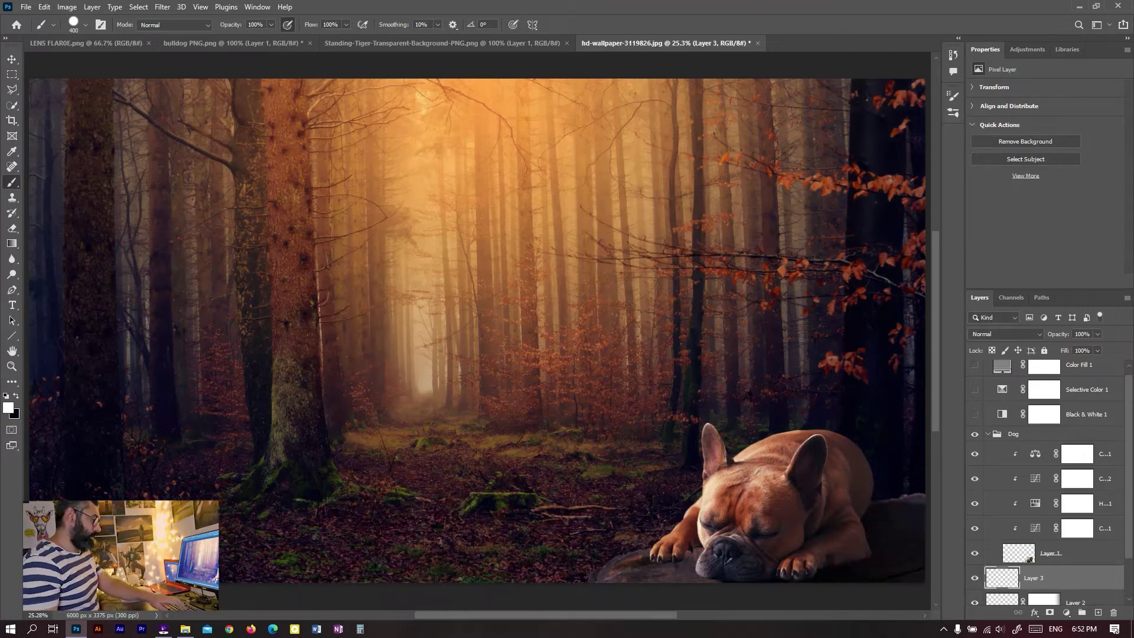
{"action": "key", "text": "ctrl+z"}
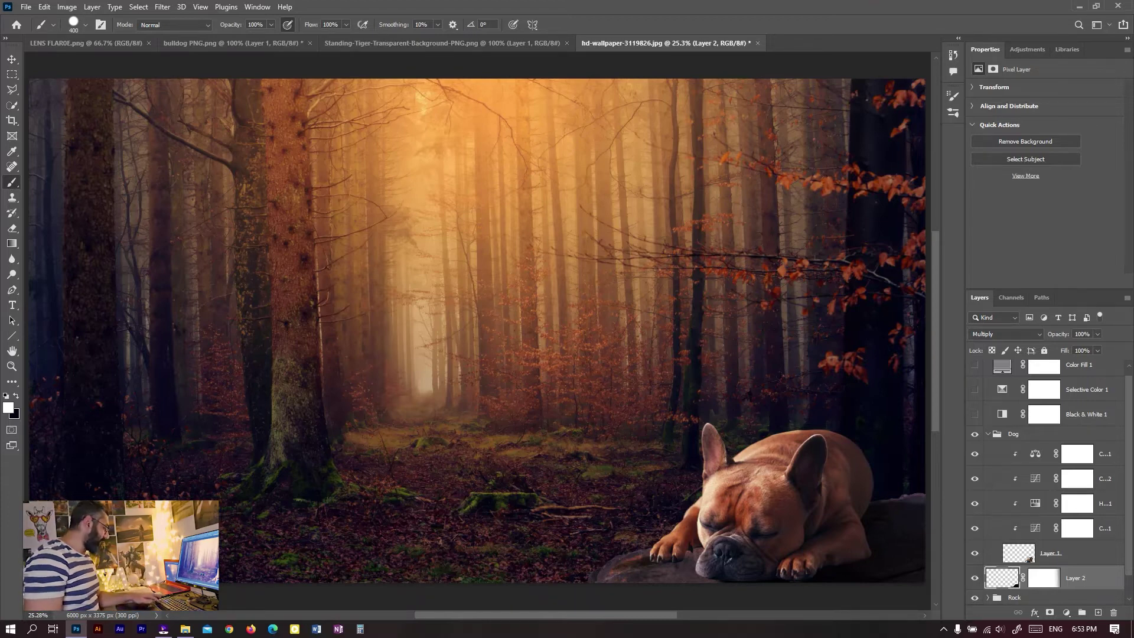
{"action": "scroll", "coordinate": [747, 429], "scroll_direction": "up", "scroll_amount": 2}
{"action": "scroll", "coordinate": [747, 429], "scroll_direction": "up", "scroll_amount": 2}
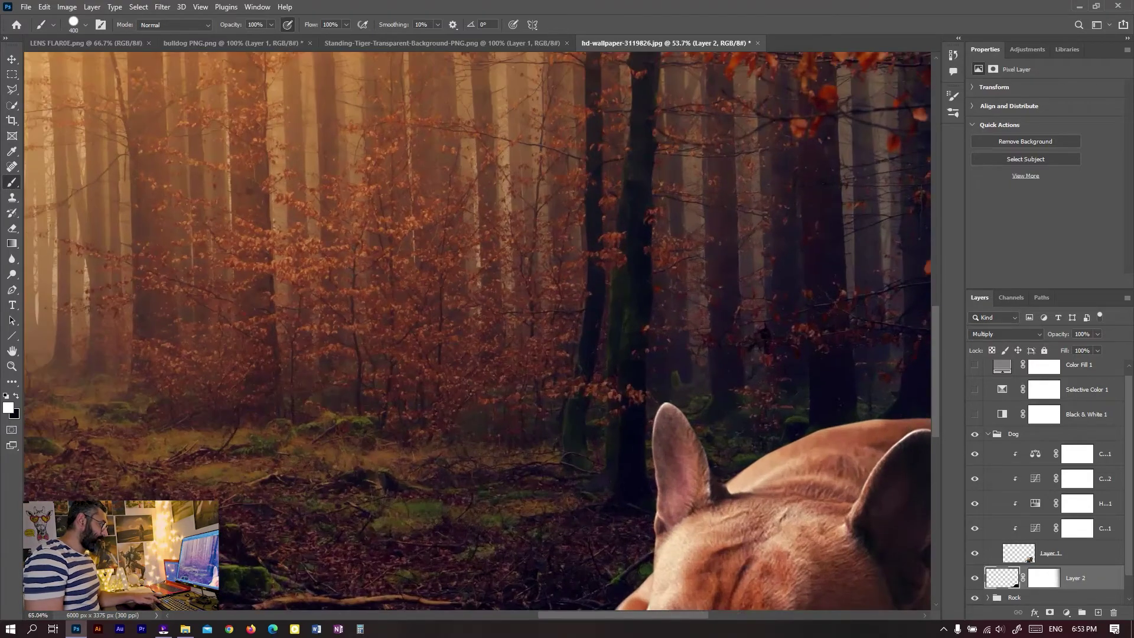
{"action": "scroll", "coordinate": [746, 429], "scroll_direction": "up", "scroll_amount": 1}
{"action": "left_click_drag", "start_coordinate": [656, 425], "coordinate": [254, 62]}
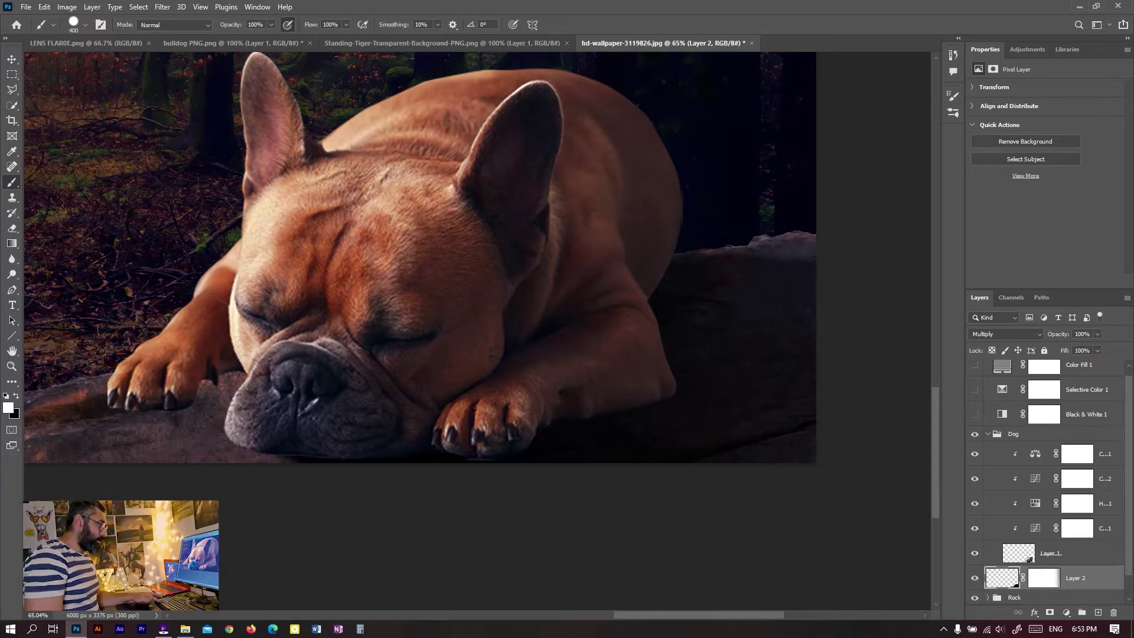
{"action": "left_click", "coordinate": [1044, 578], "text": "shift"}
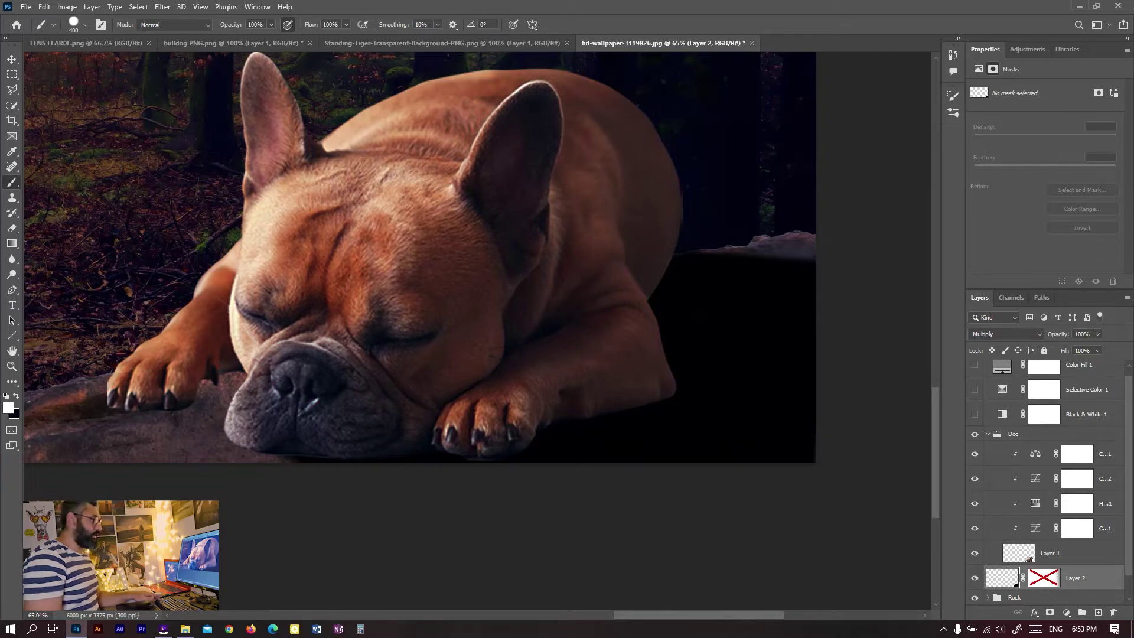
{"action": "left_click", "coordinate": [1044, 578], "text": "shift"}
{"action": "key", "text": "ctrl+0"}
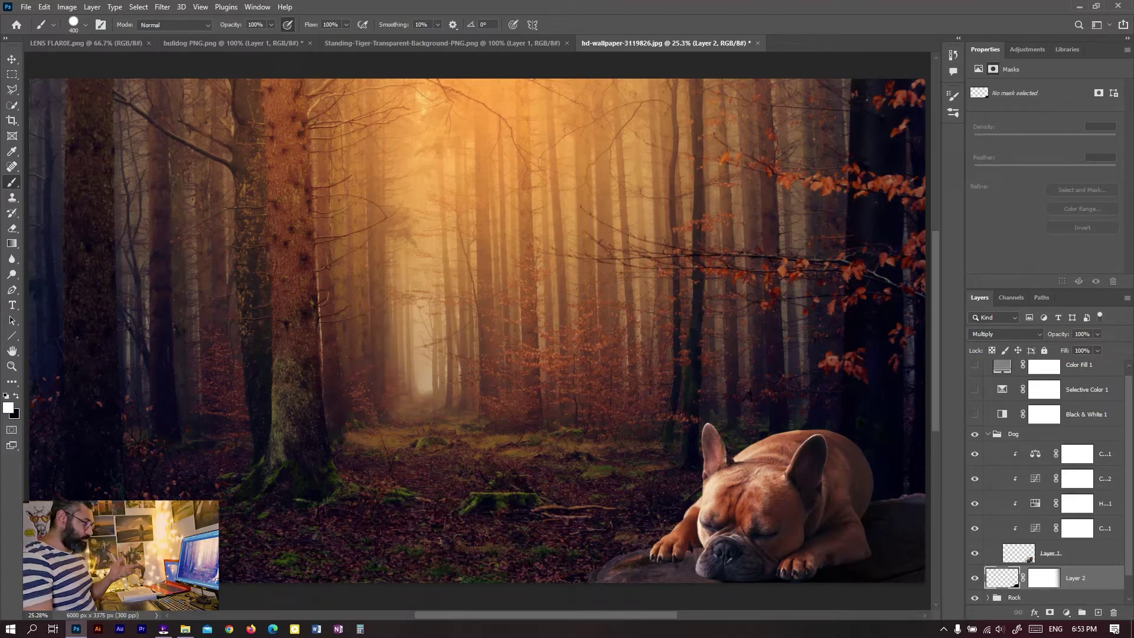
Add a new Layer 3 above Color Balance and clip it to the dog.
{"action": "left_click", "coordinate": [1078, 454]}
{"action": "key", "text": "x"}
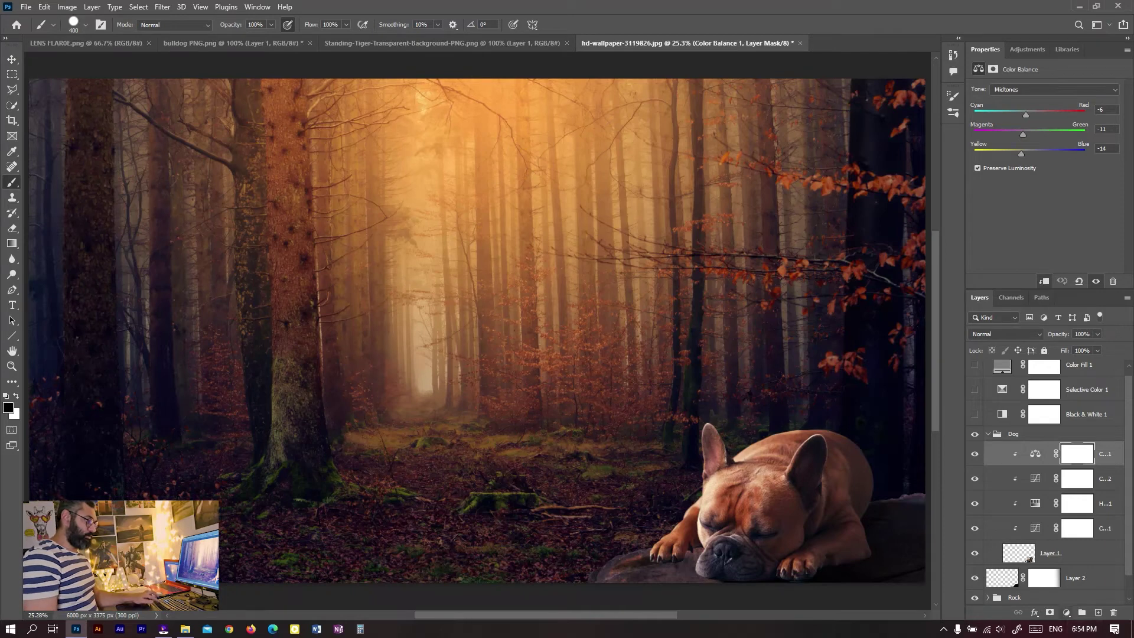
{"action": "key", "text": "ctrl+shift+alt+n"}
{"action": "key", "text": "x"}
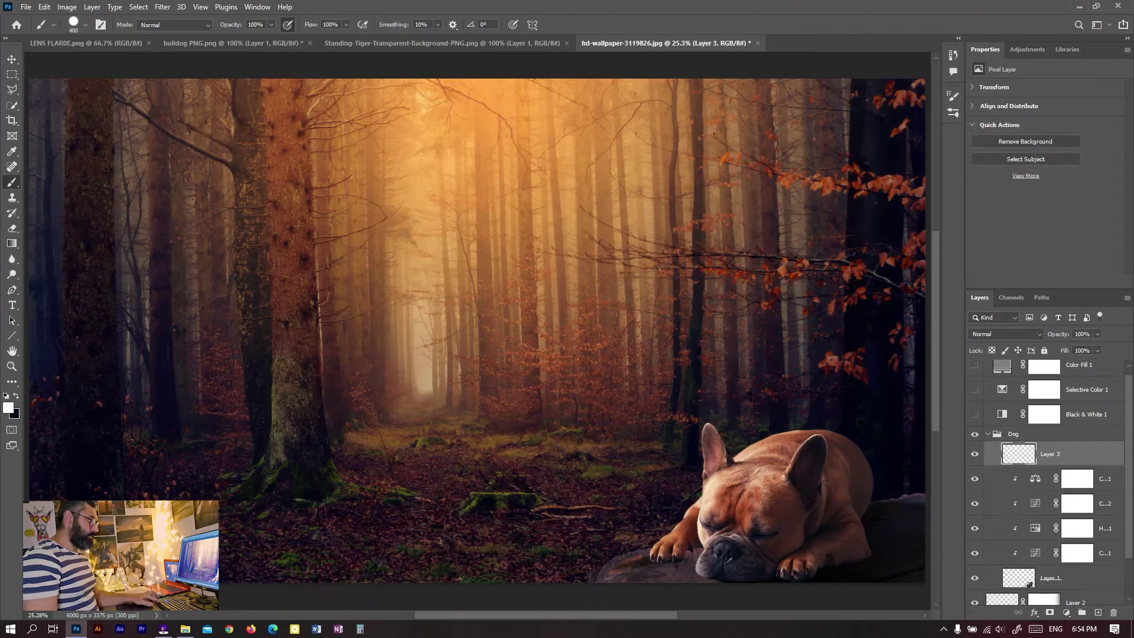
{"action": "key", "text": "ctrl+alt+g"}
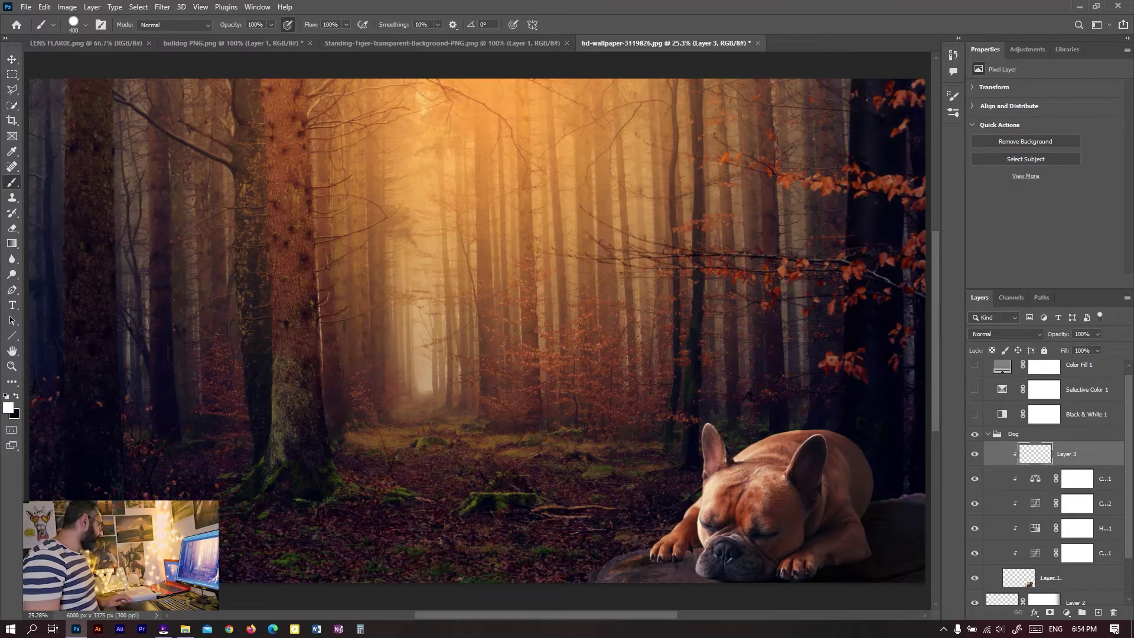
Set black as the foreground colour and choose a smaller Soft Round brush.
{"action": "key", "text": "x"}
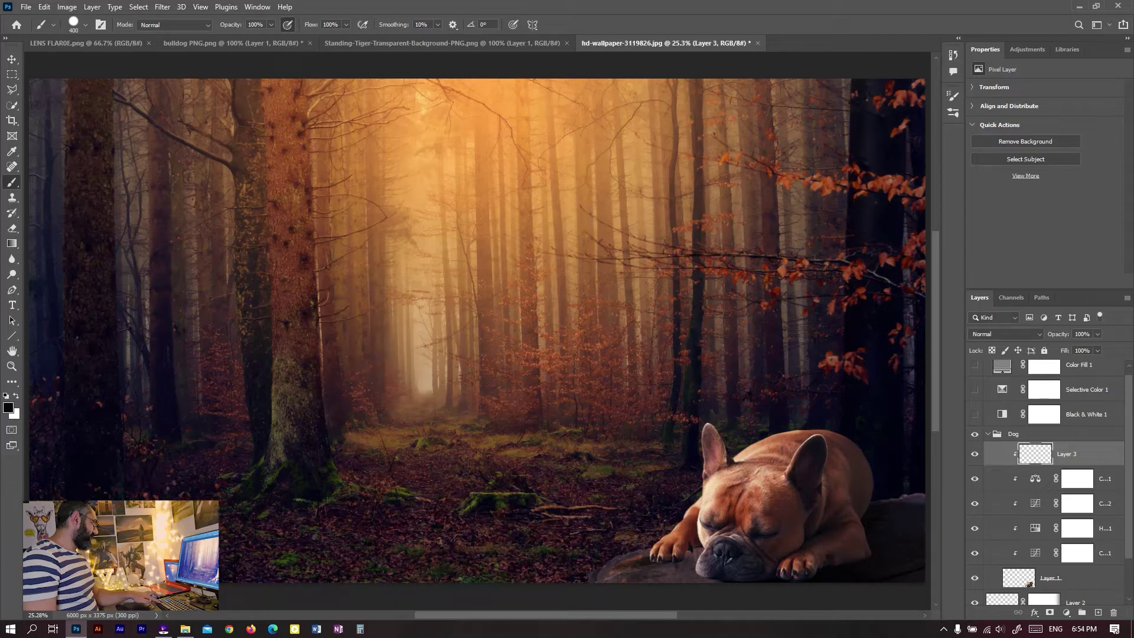
{"action": "key", "text": "bracketleft"}
{"action": "key", "text": "bracketleft"}
{"action": "key", "text": "bracketleft"}
{"action": "key", "text": "bracketleft"}
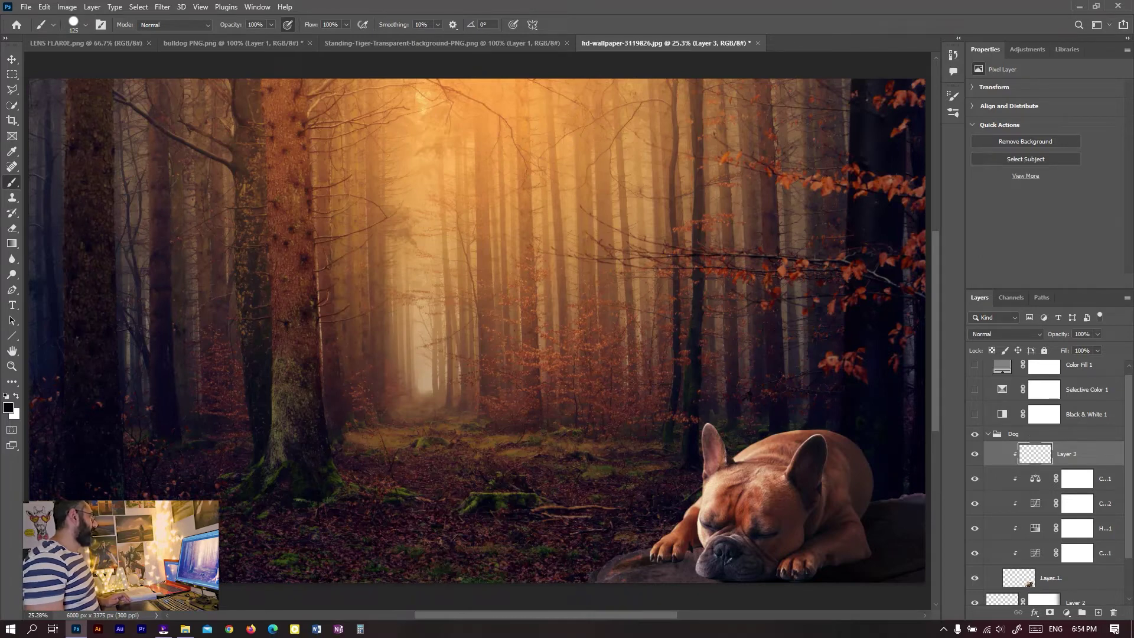
{"action": "left_click", "coordinate": [86, 25]}
{"action": "left_click", "coordinate": [63, 135]}
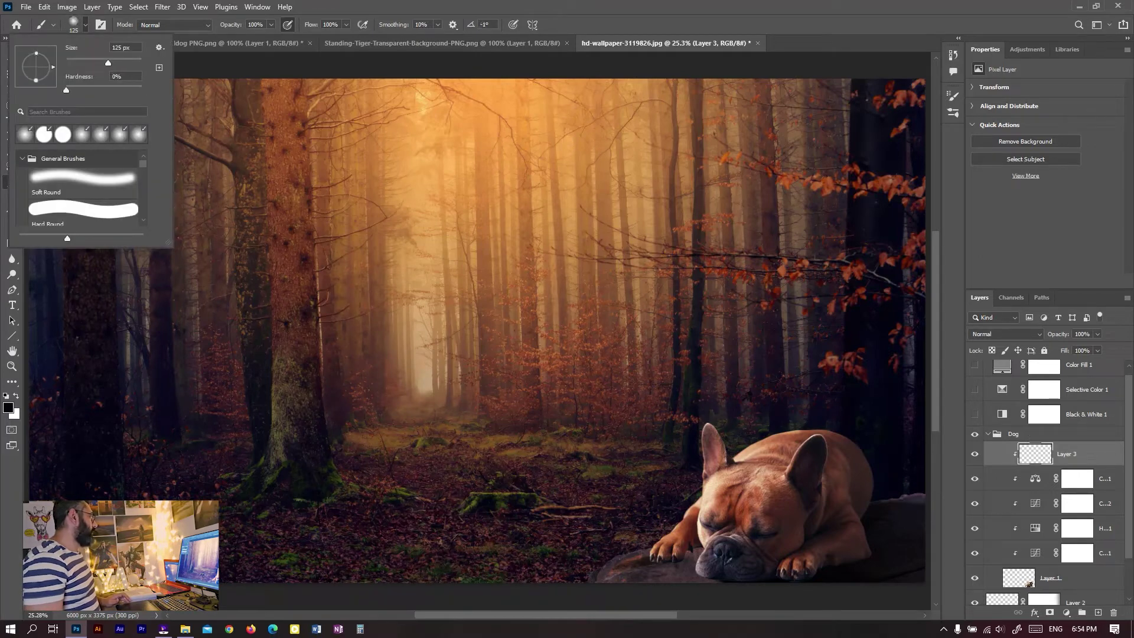
{"action": "key", "text": "Return"}
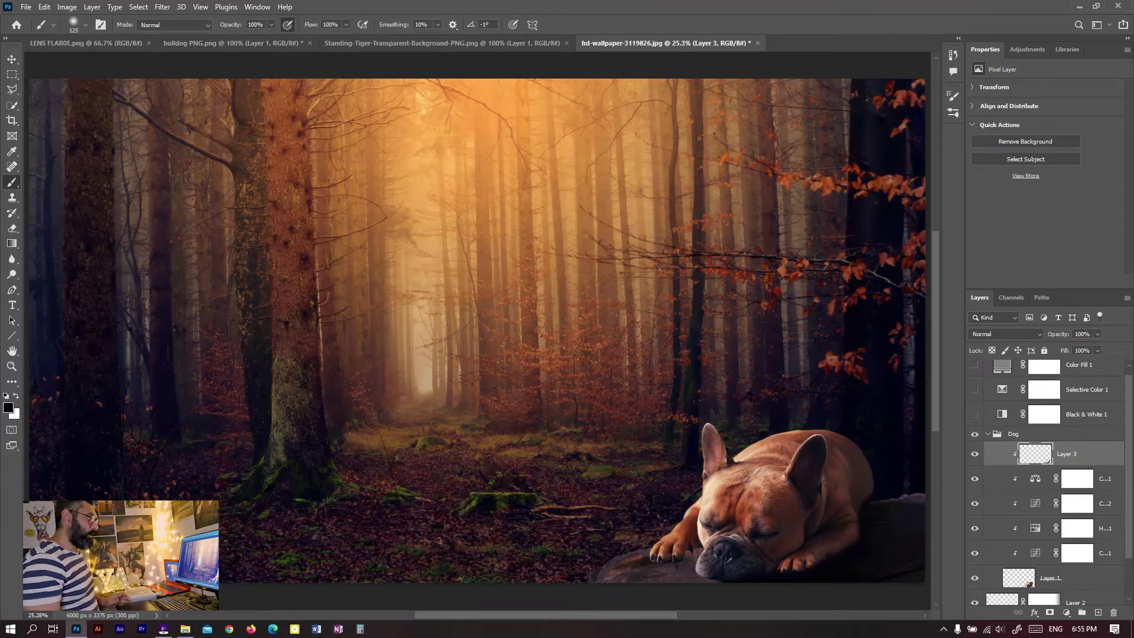
{"action": "left_click", "coordinate": [1004, 334]}
{"action": "scroll", "coordinate": [1005, 413], "scroll_direction": "up", "scroll_amount": 3}
Set Layer 3 to Multiply blending at about 58% opacity.
{"action": "left_click", "coordinate": [984, 371]}
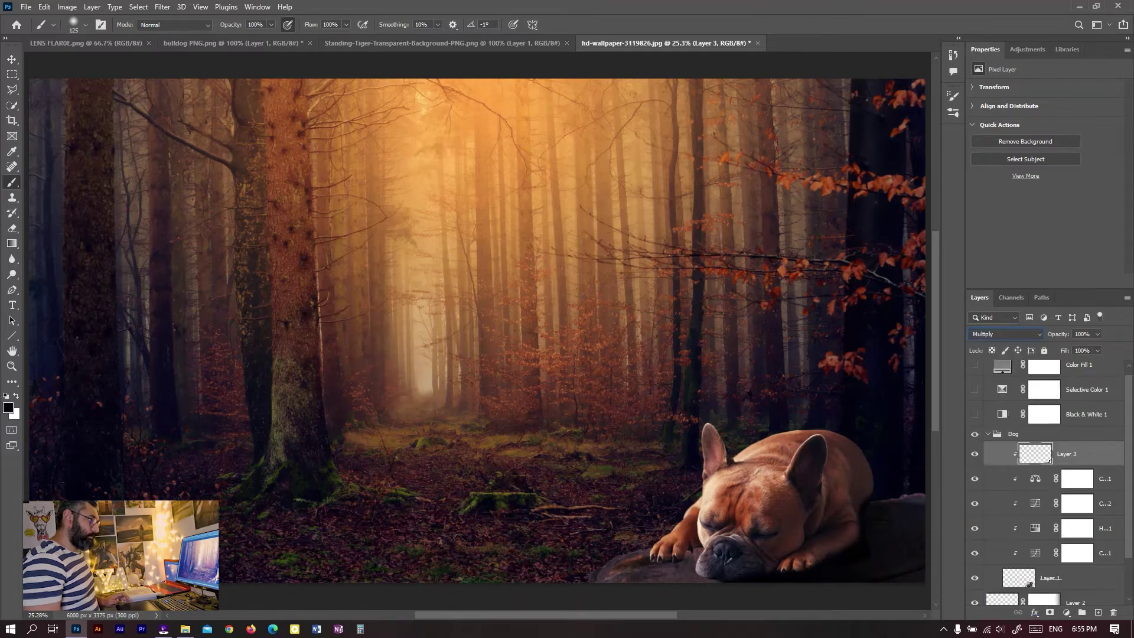
{"action": "left_click", "coordinate": [1082, 334]}
{"action": "type", "text": "58"}
{"action": "key", "text": "Return"}
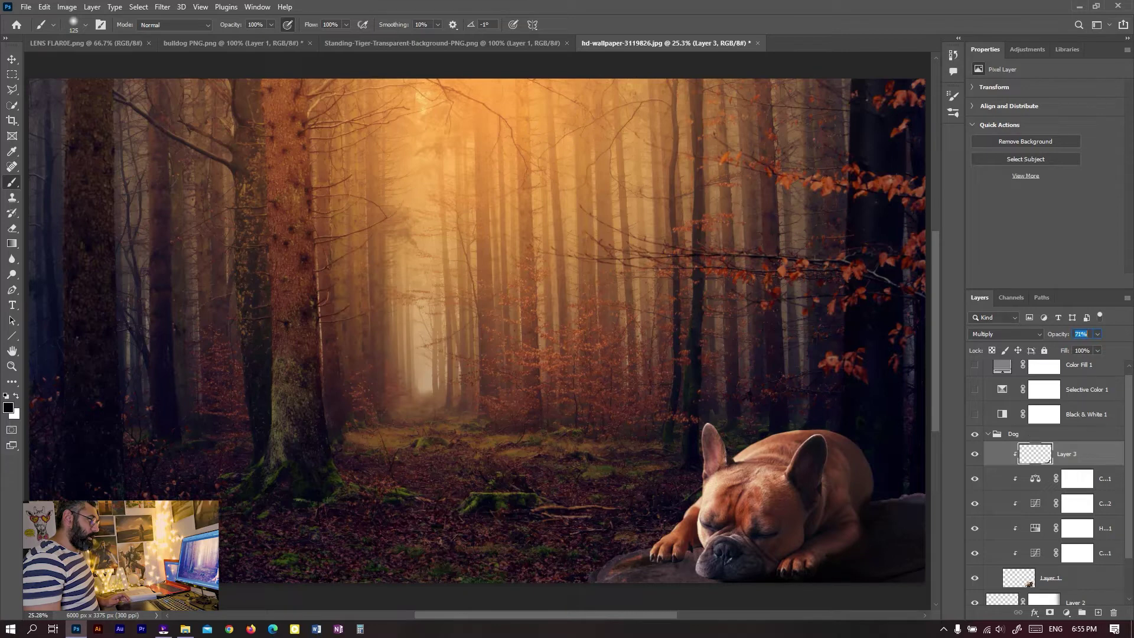
{"action": "key", "text": "Up"}
{"action": "key", "text": "Up"}
{"action": "key", "text": "Up"}
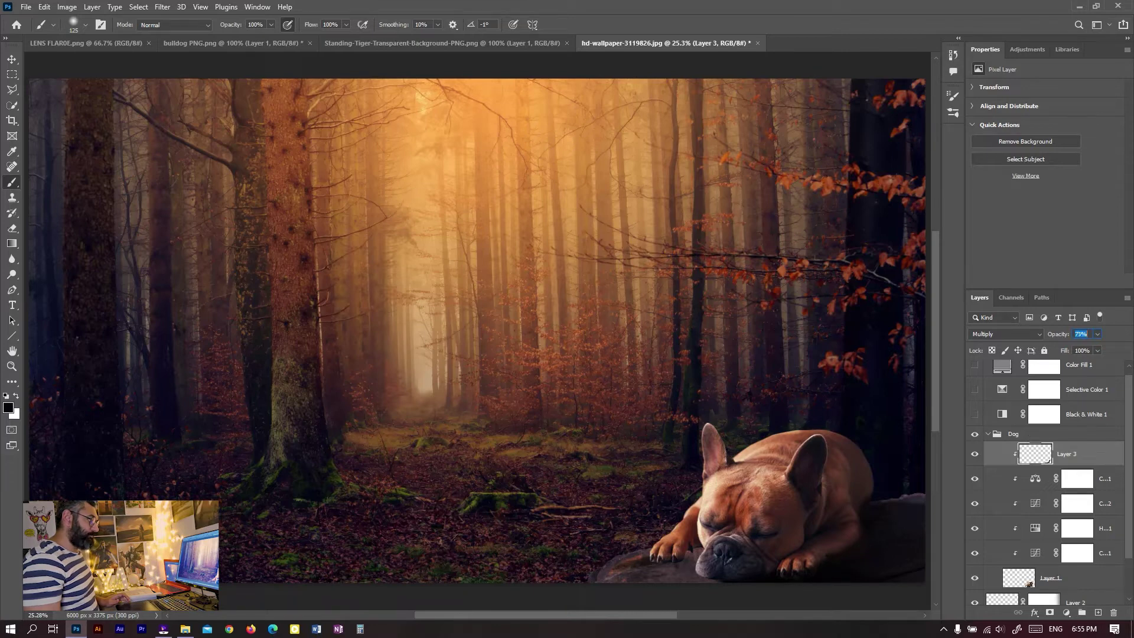
Apply a 30.4-pixel Gaussian Blur to Layer 3.
{"action": "key", "text": "alt+t"}
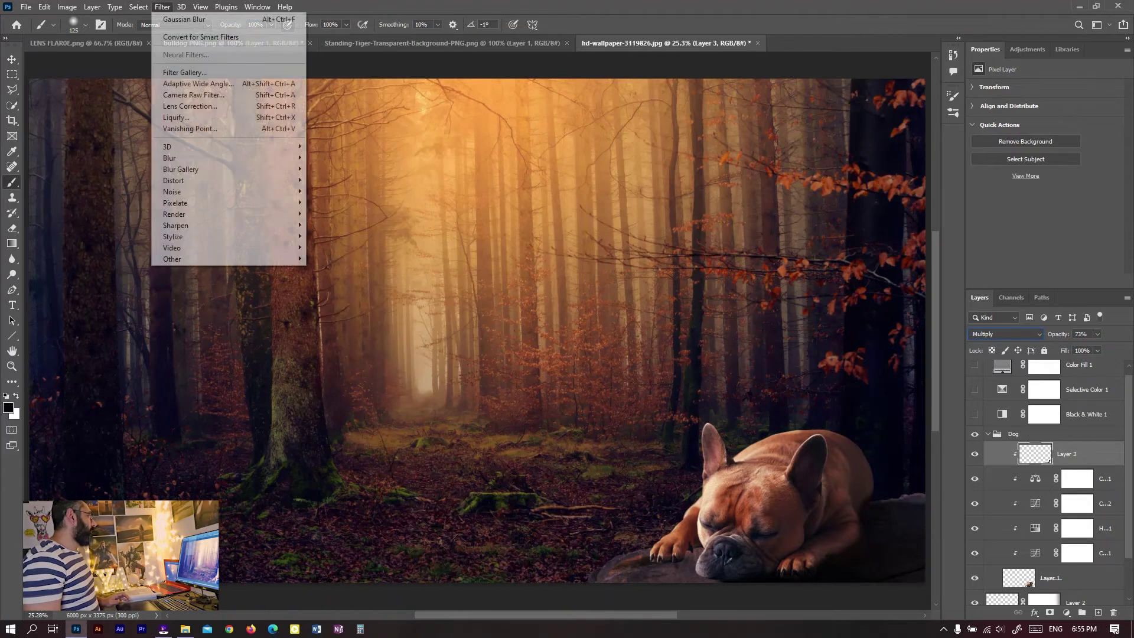
{"action": "key", "text": "b"}
{"action": "key", "text": "Right"}
{"action": "key", "text": "g"}
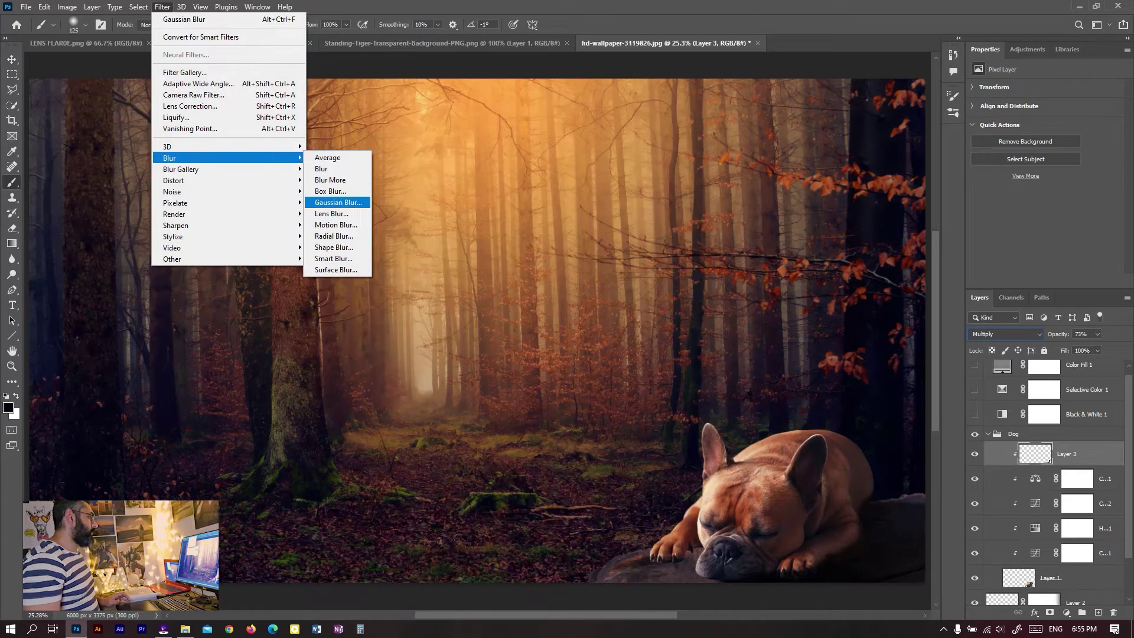
{"action": "key", "text": "Return"}
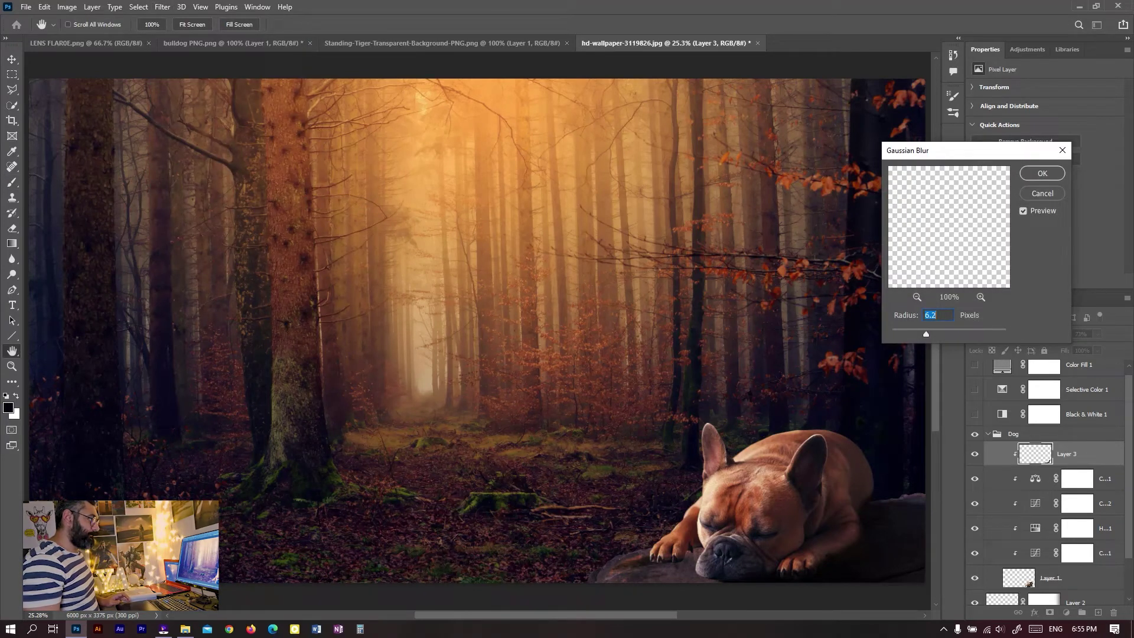
{"action": "type", "text": "24.930.4"}
{"action": "type", "text": "33.2"}
{"action": "double_click", "coordinate": [932, 315]}
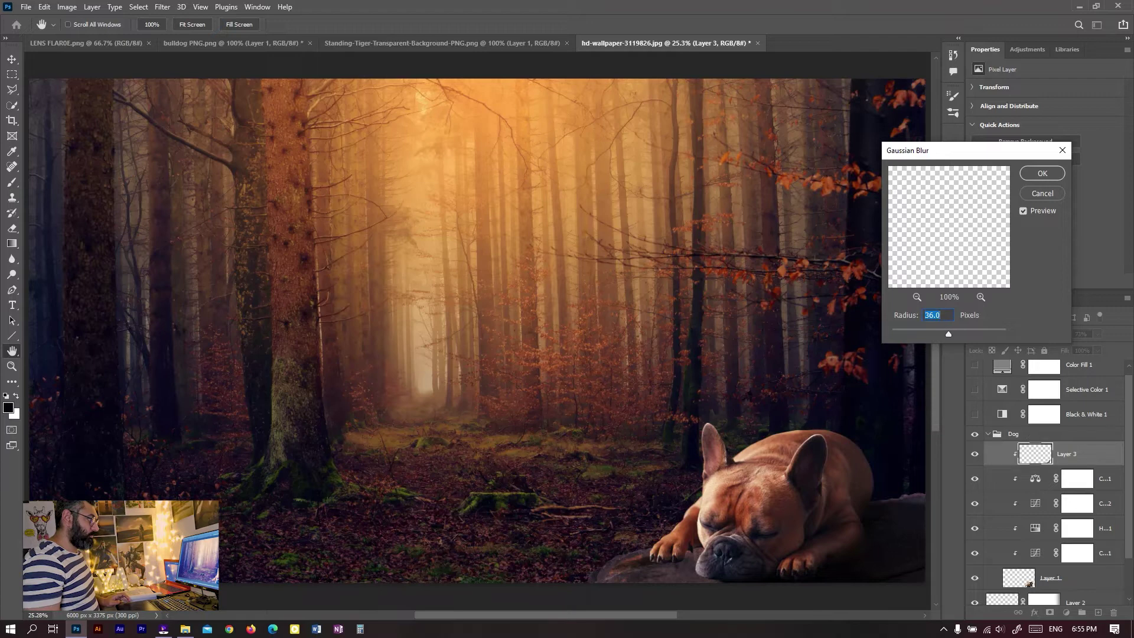
{"action": "type", "text": "30.4"}
{"action": "key", "text": "Return"}
Set the shadow opacity to 68% and paint over the dog's right flank.
{"action": "key", "text": "b"}
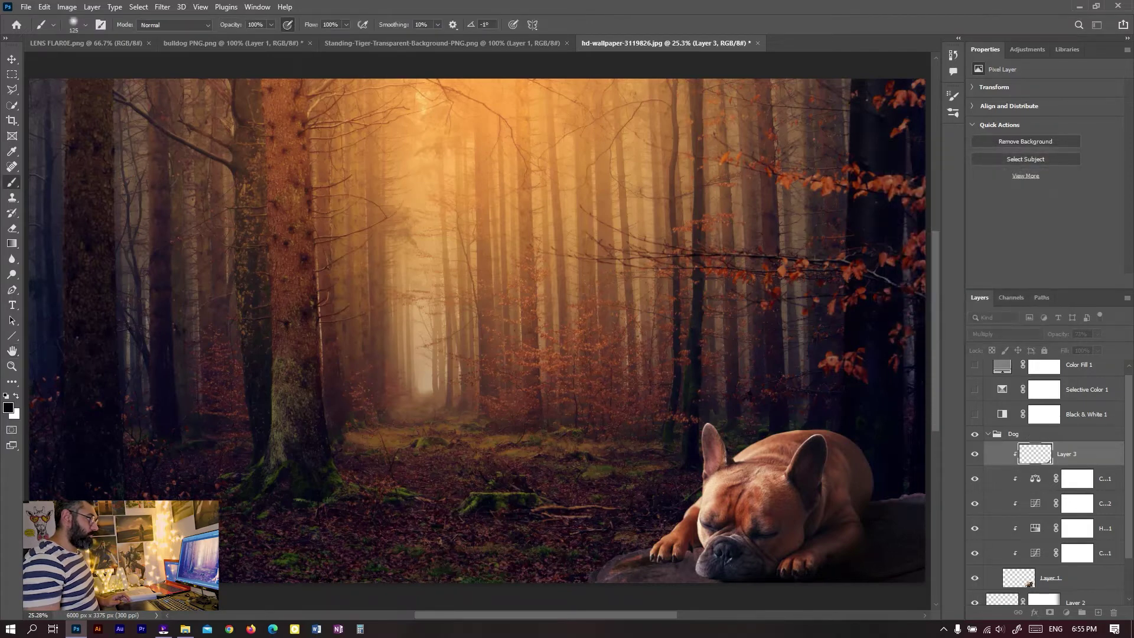
{"action": "type", "text": "69"}
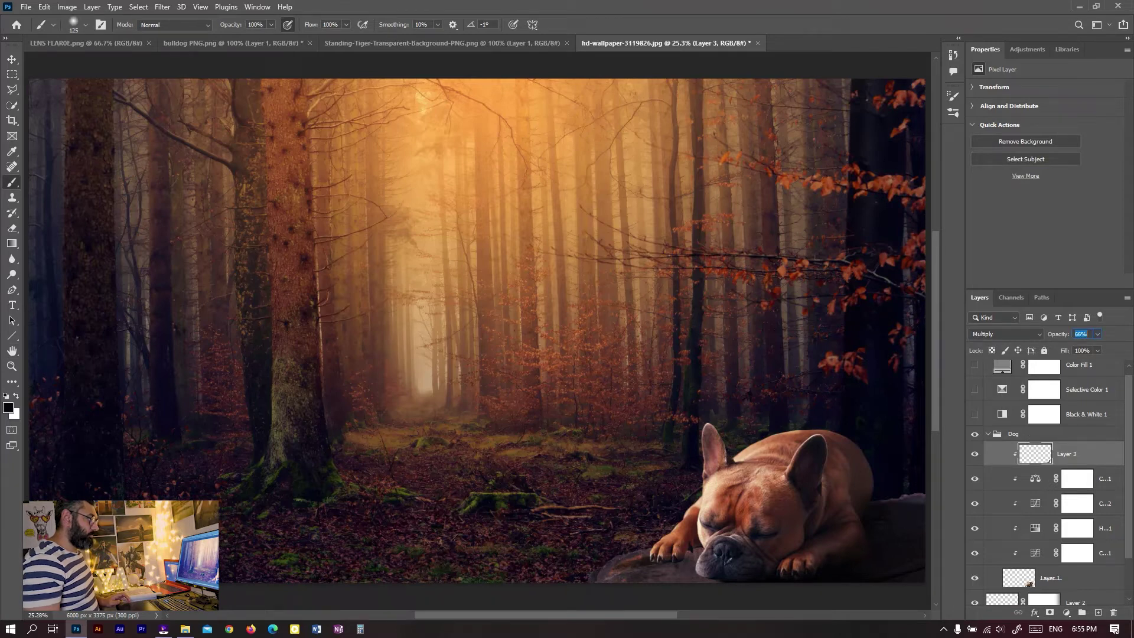
{"action": "type", "text": "75"}
{"action": "key", "text": "Return"}
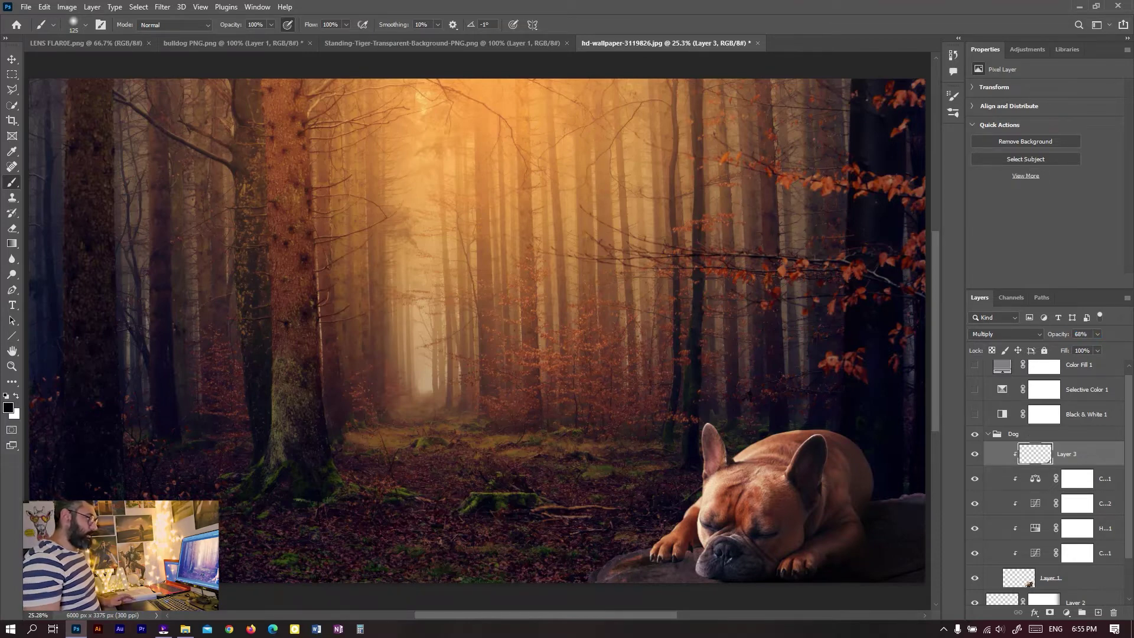
{"action": "left_click_drag", "start_coordinate": [850, 502], "coordinate": [853, 561]}
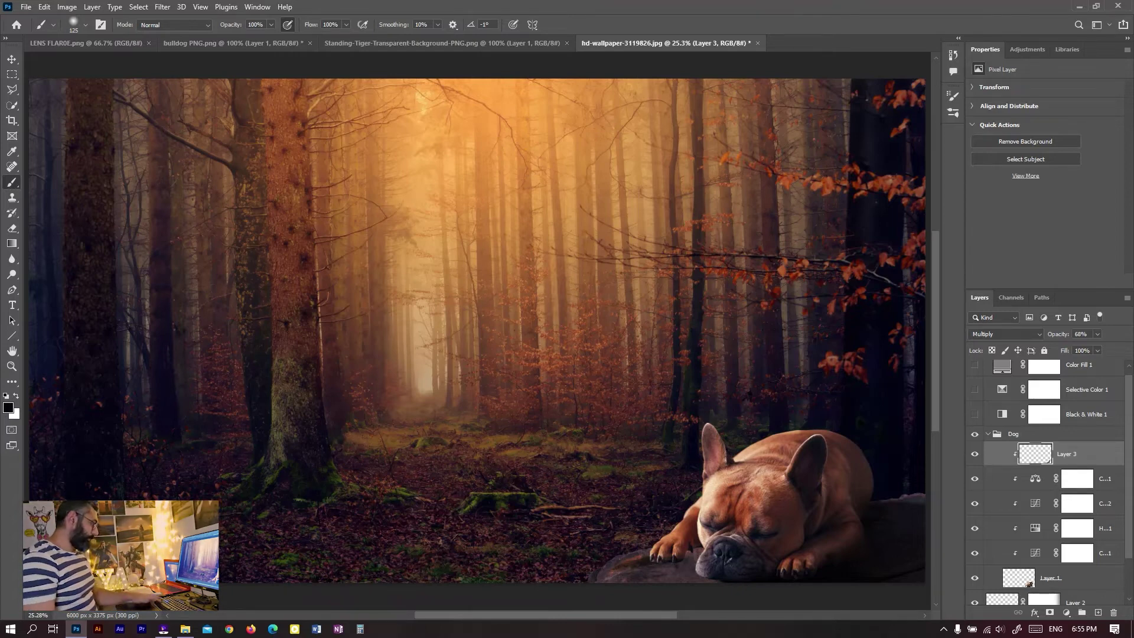
{"action": "left_click", "coordinate": [1067, 613]}
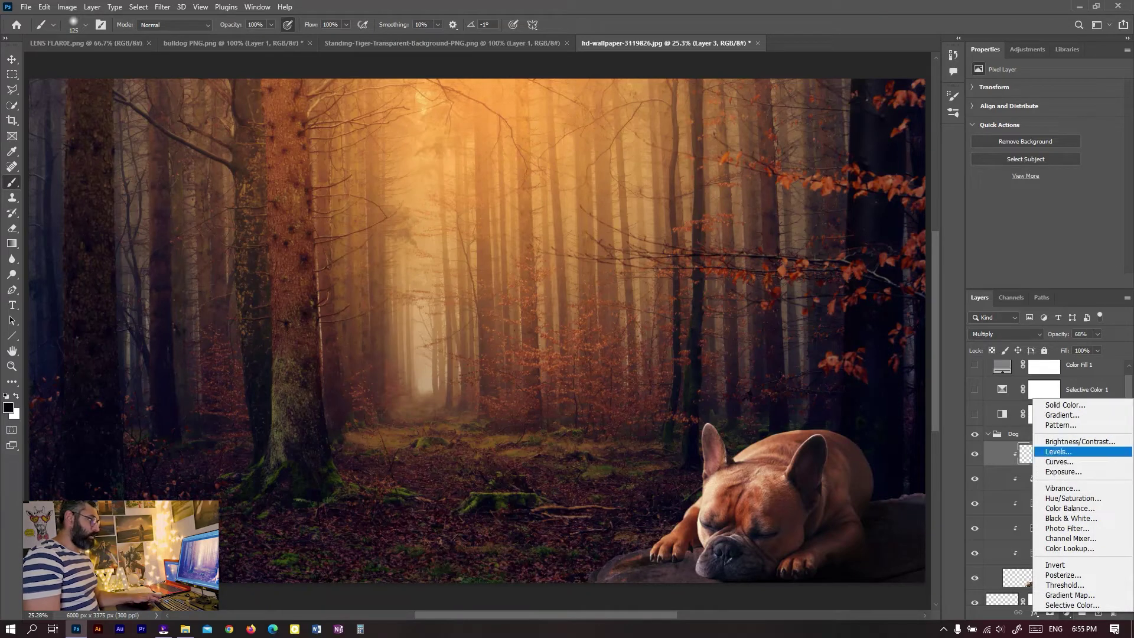
{"action": "left_click", "coordinate": [1059, 452]}
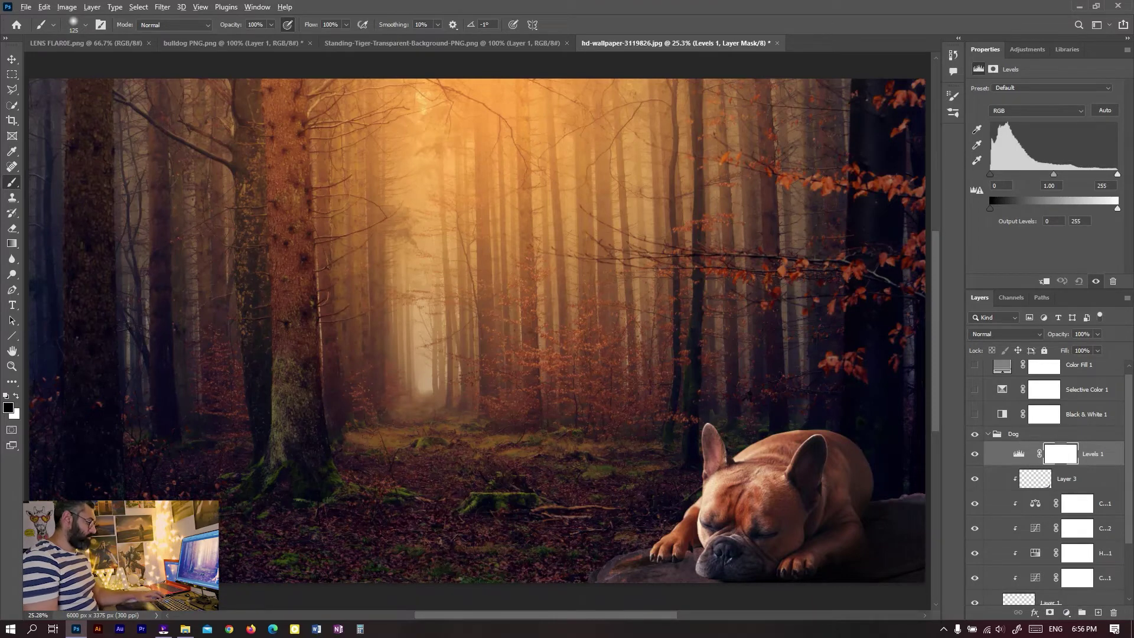
{"action": "key", "text": "ctrl+2"}
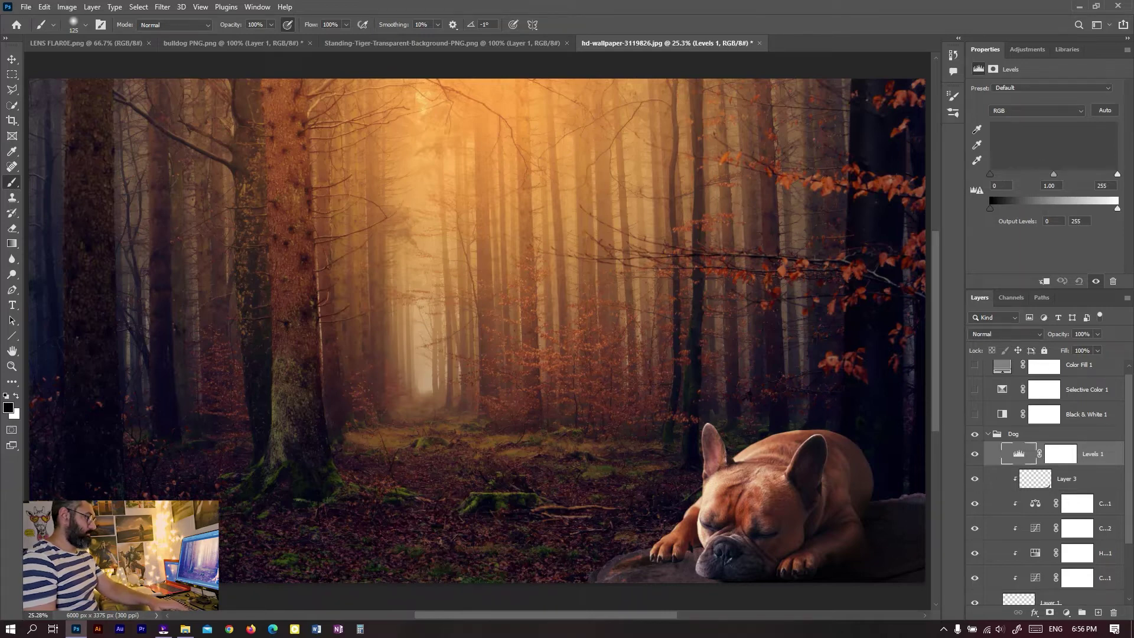
{"action": "key", "text": "ctrl+backslash"}
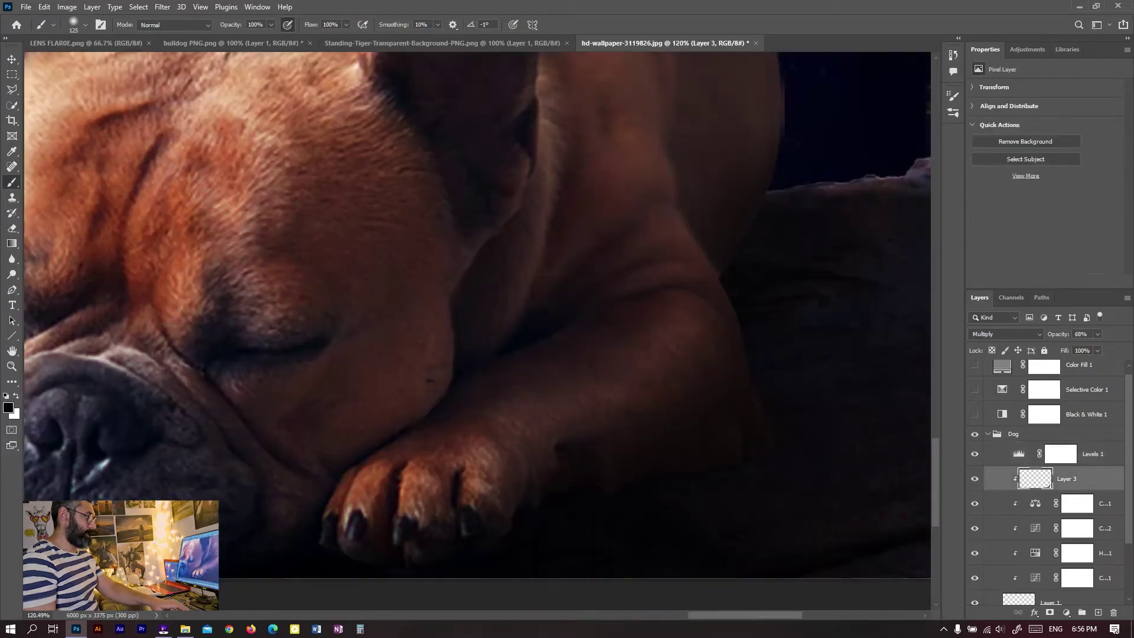
{"action": "key", "text": "ctrl+i"}
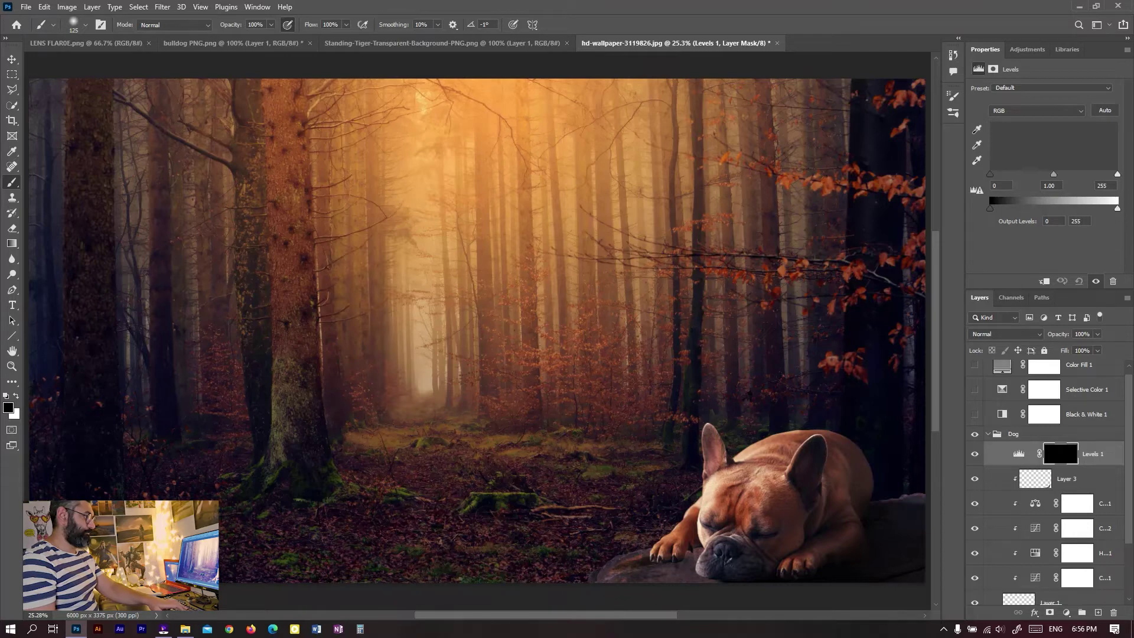
{"action": "scroll", "coordinate": [892, 585], "scroll_direction": "up", "scroll_amount": 5}
{"action": "key", "text": "alt+bracketleft"}
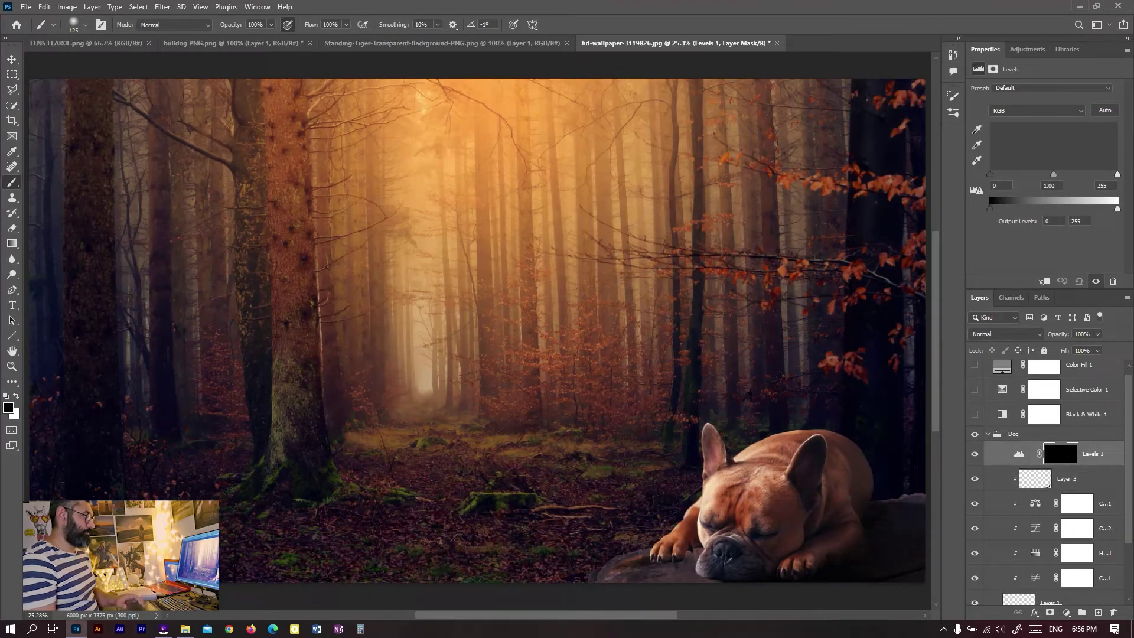
{"action": "key", "text": "ctrl+2"}
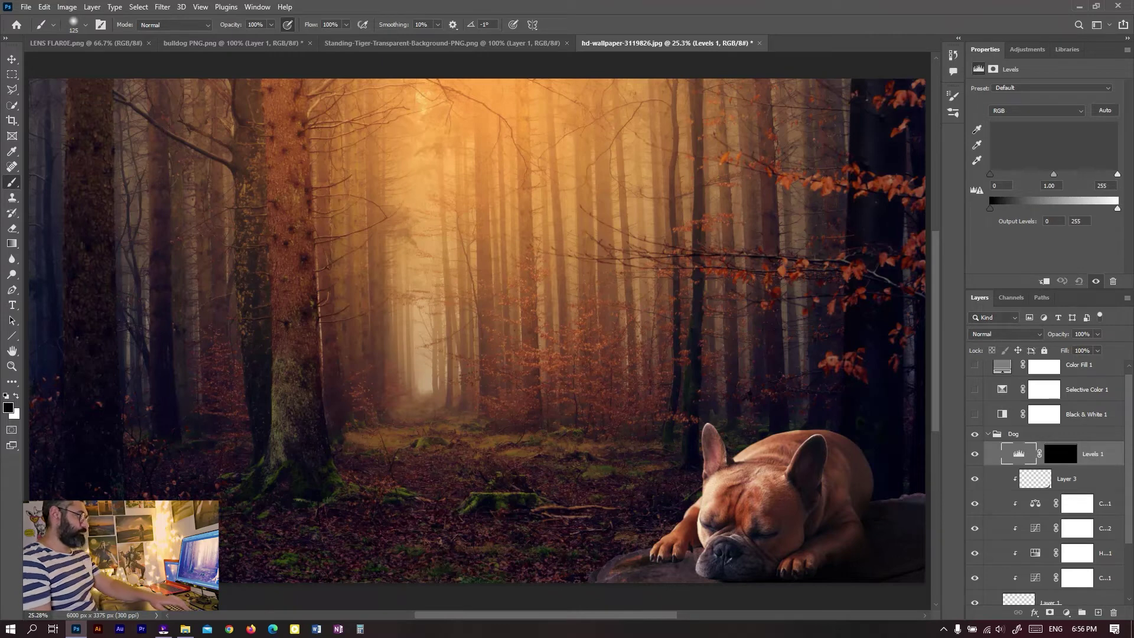
{"action": "key", "text": "ctrl+backslash"}
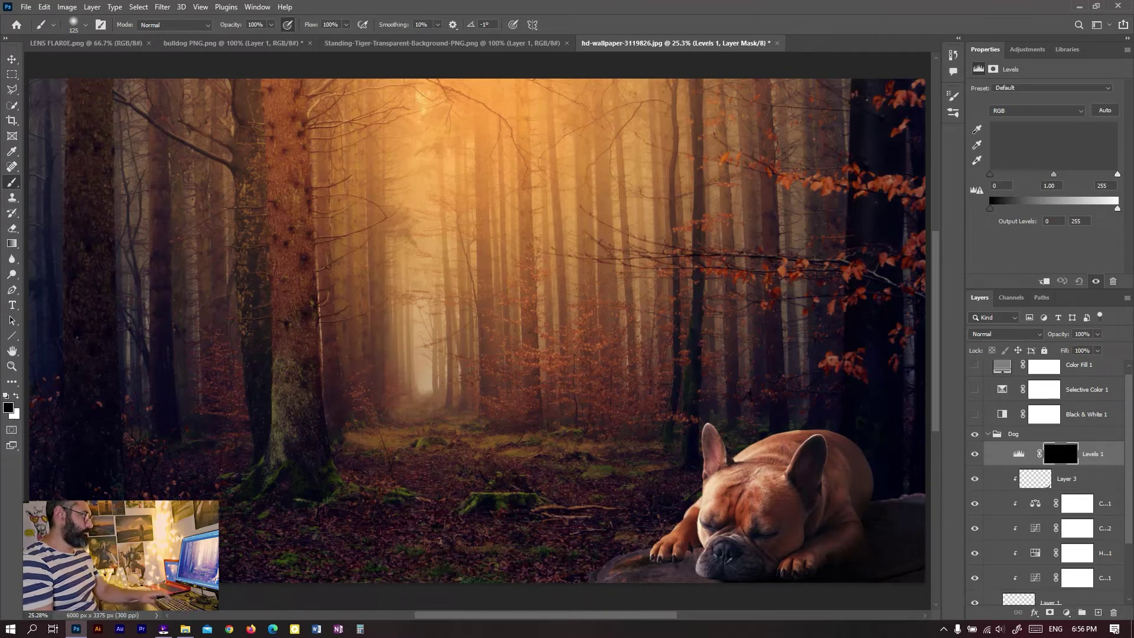
{"action": "left_click_drag", "start_coordinate": [1034, 454], "coordinate": [1030, 611]}
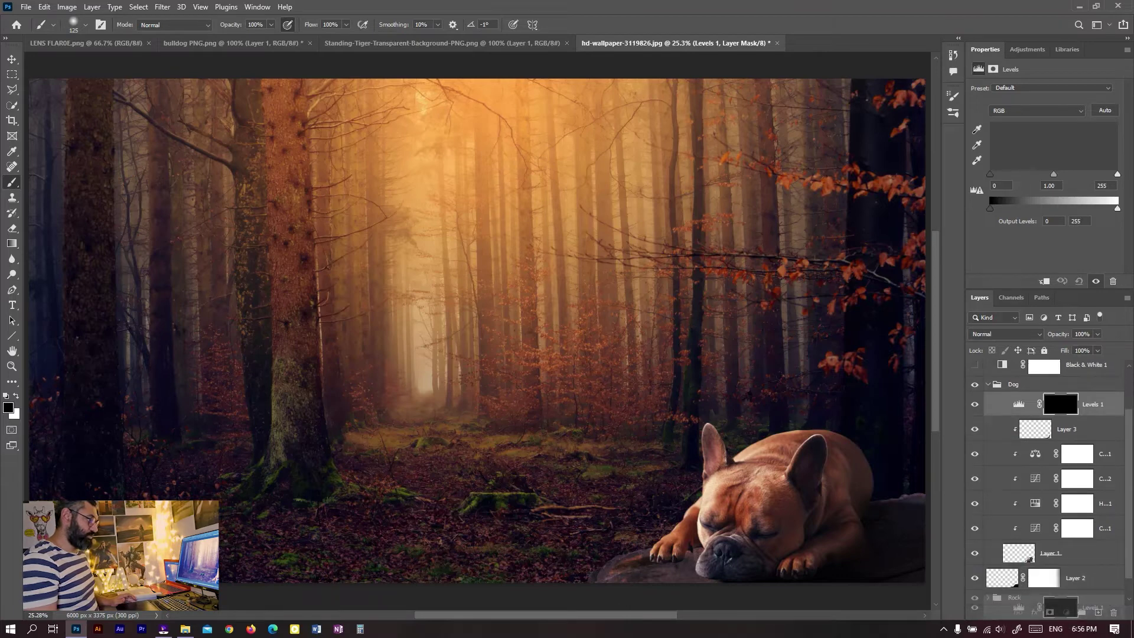
{"action": "left_click", "coordinate": [1063, 429]}
{"action": "scroll", "coordinate": [1051, 473], "scroll_direction": "up", "scroll_amount": 1}
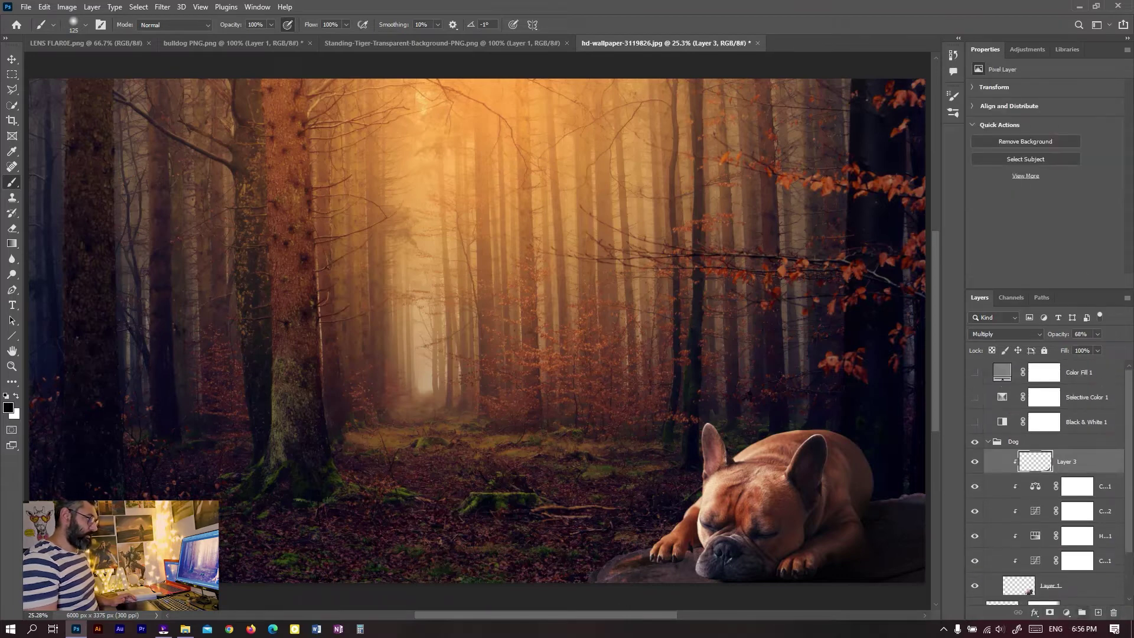
Create the Curves 5 adjustment above Layer 3, cancelling the stray New Layer dialogs.
{"action": "left_click", "coordinate": [1067, 613]}
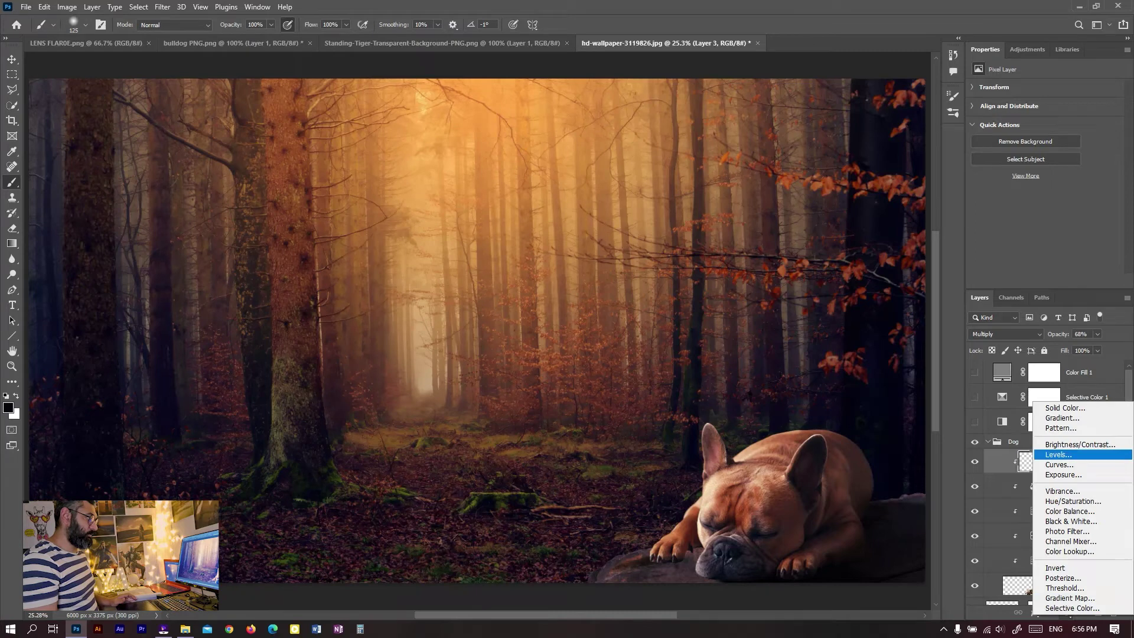
{"action": "left_click", "coordinate": [1059, 465], "text": "alt"}
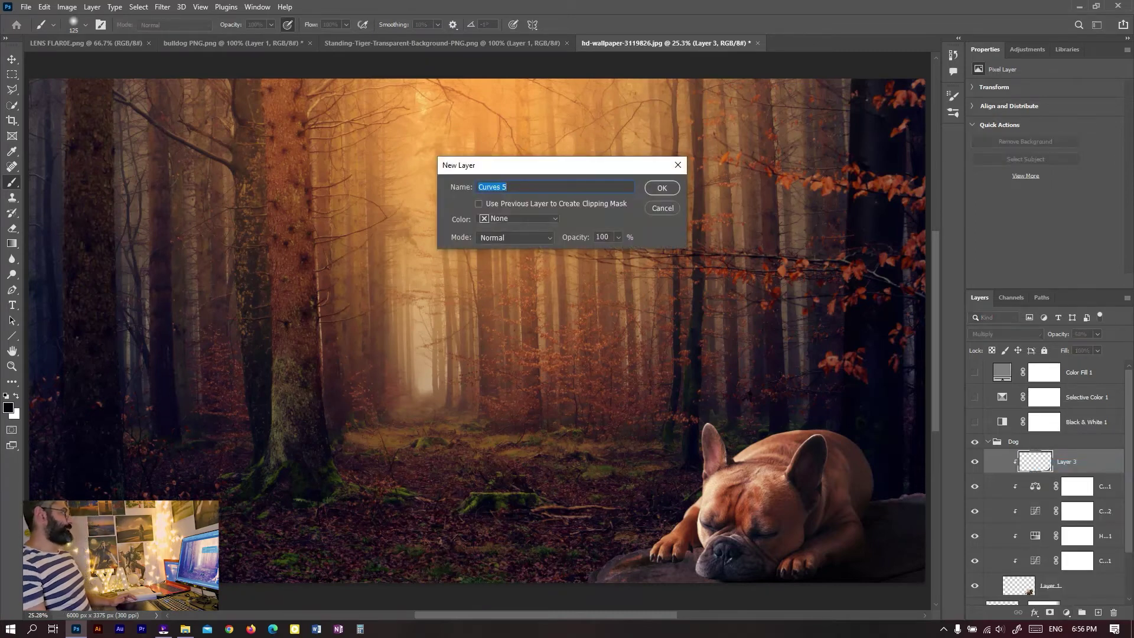
{"action": "left_click", "coordinate": [663, 208]}
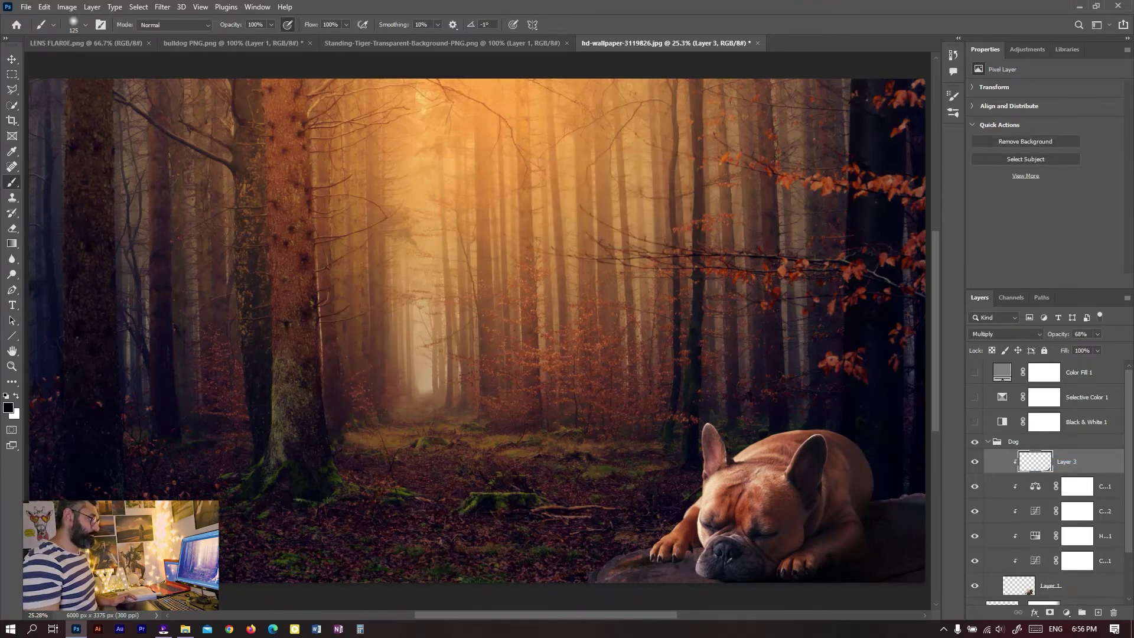
{"action": "left_click", "coordinate": [1067, 613]}
{"action": "left_click", "coordinate": [1059, 465], "text": "alt"}
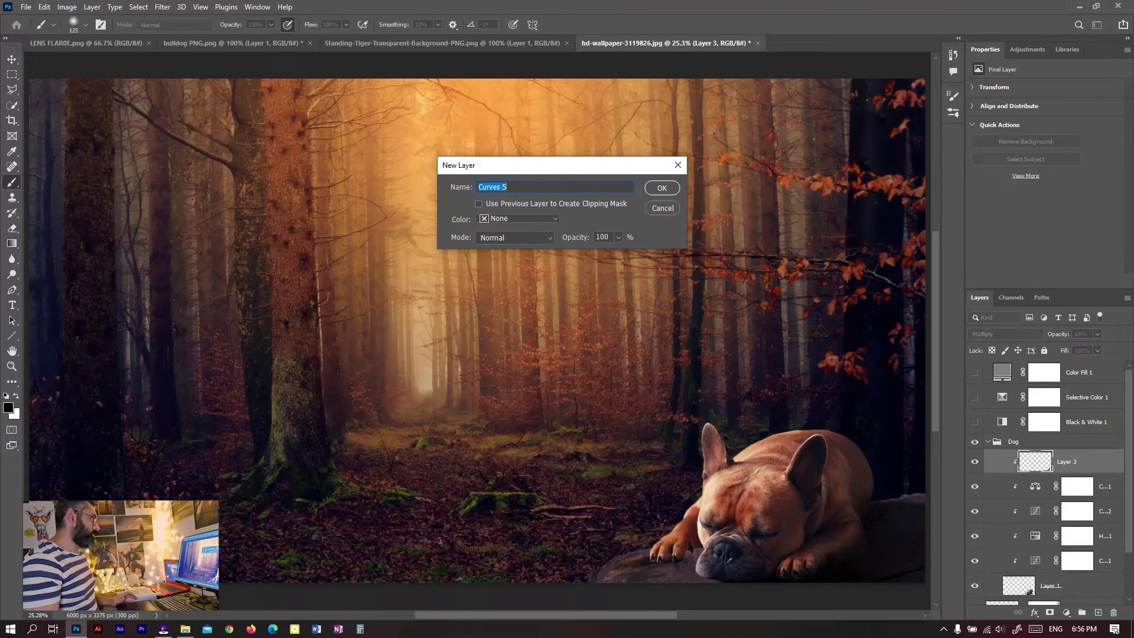
{"action": "left_click", "coordinate": [662, 207]}
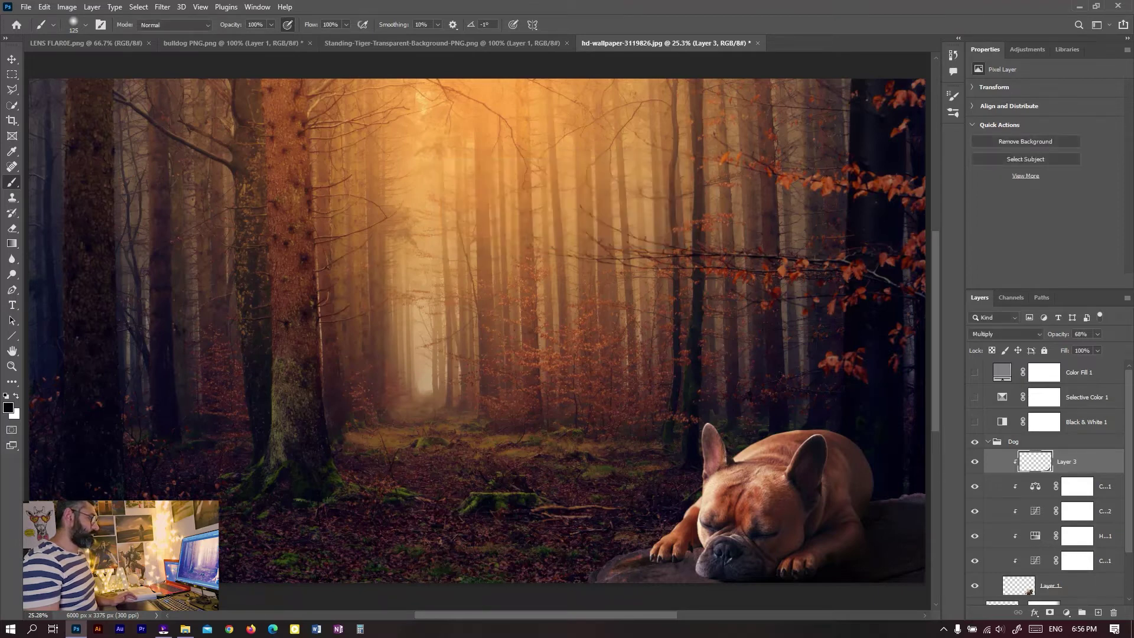
{"action": "scroll", "coordinate": [897, 582], "scroll_direction": "up", "scroll_amount": 5}
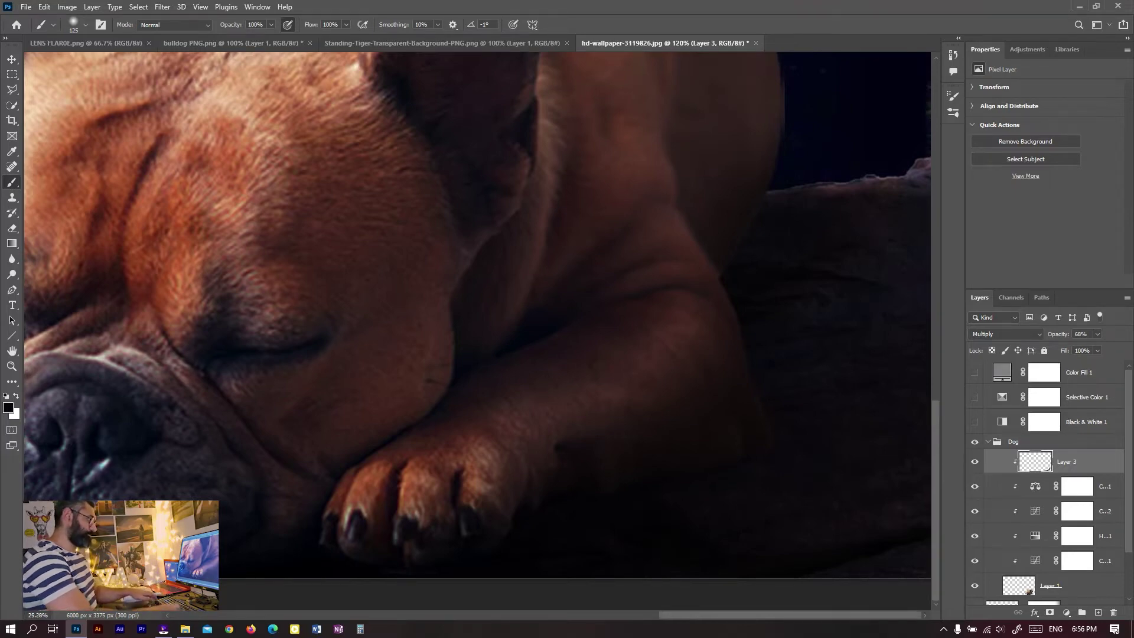
{"action": "key", "text": "ctrl+0"}
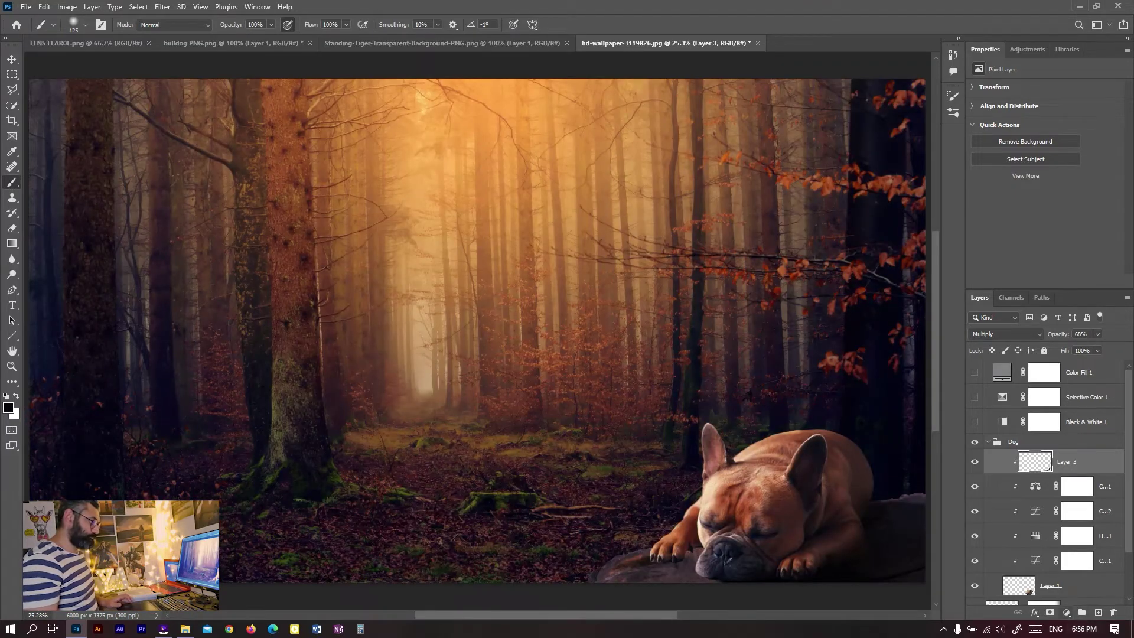
{"action": "left_click", "coordinate": [1066, 612]}
{"action": "left_click", "coordinate": [1060, 464]}
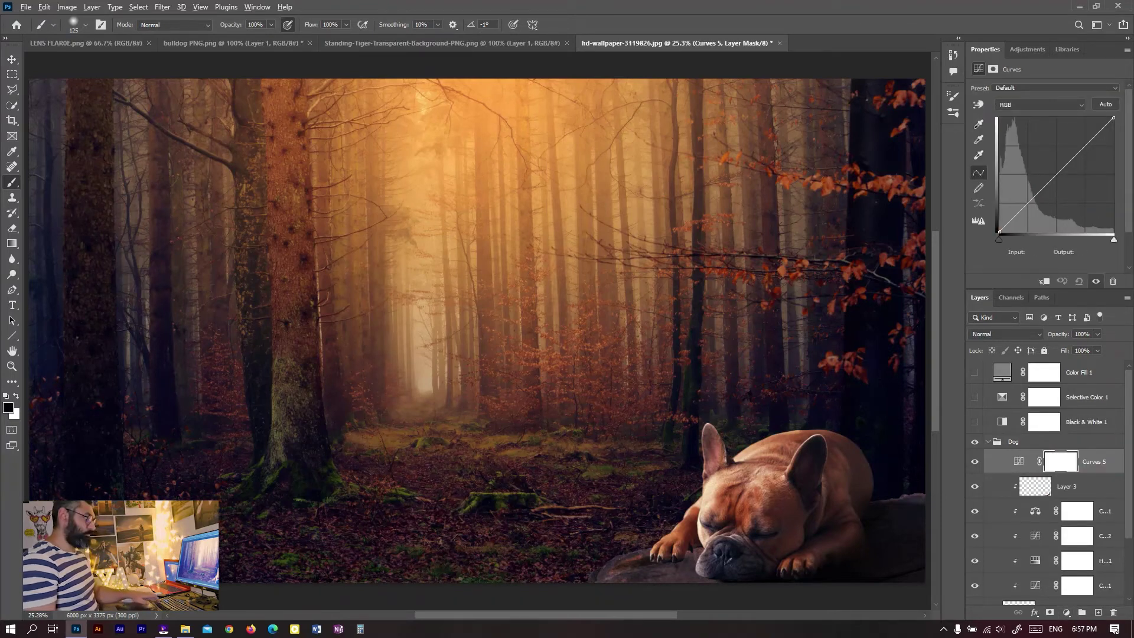
Clip Curves to the dog and raise the curve to input 92, output 147.
{"action": "left_click", "coordinate": [1045, 282]}
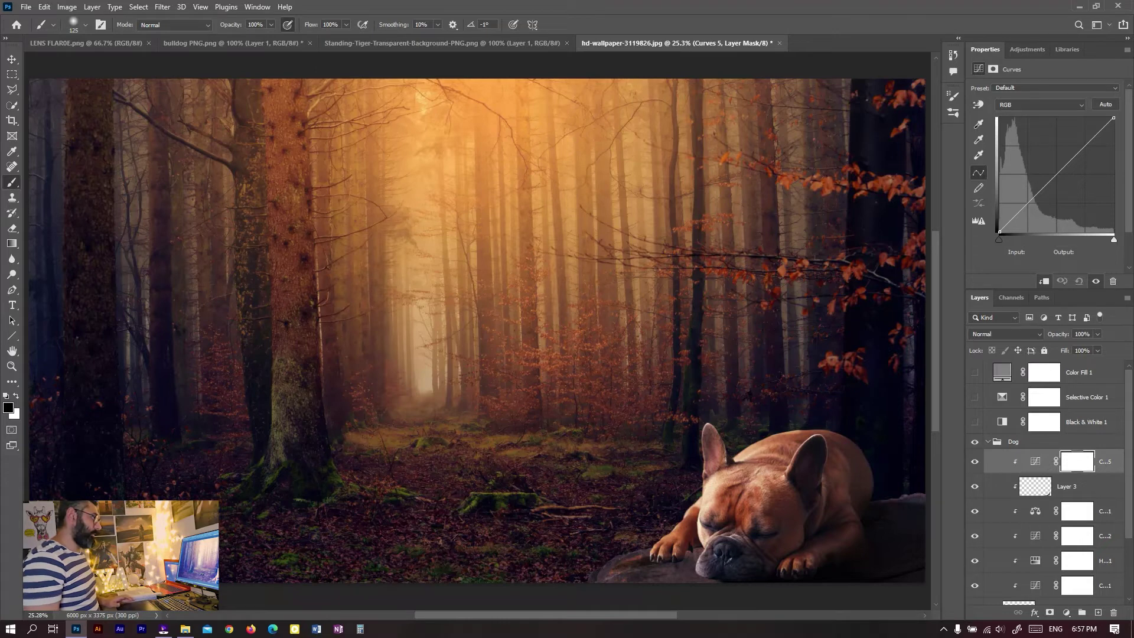
{"action": "left_click_drag", "start_coordinate": [1057, 176], "coordinate": [1051, 171]}
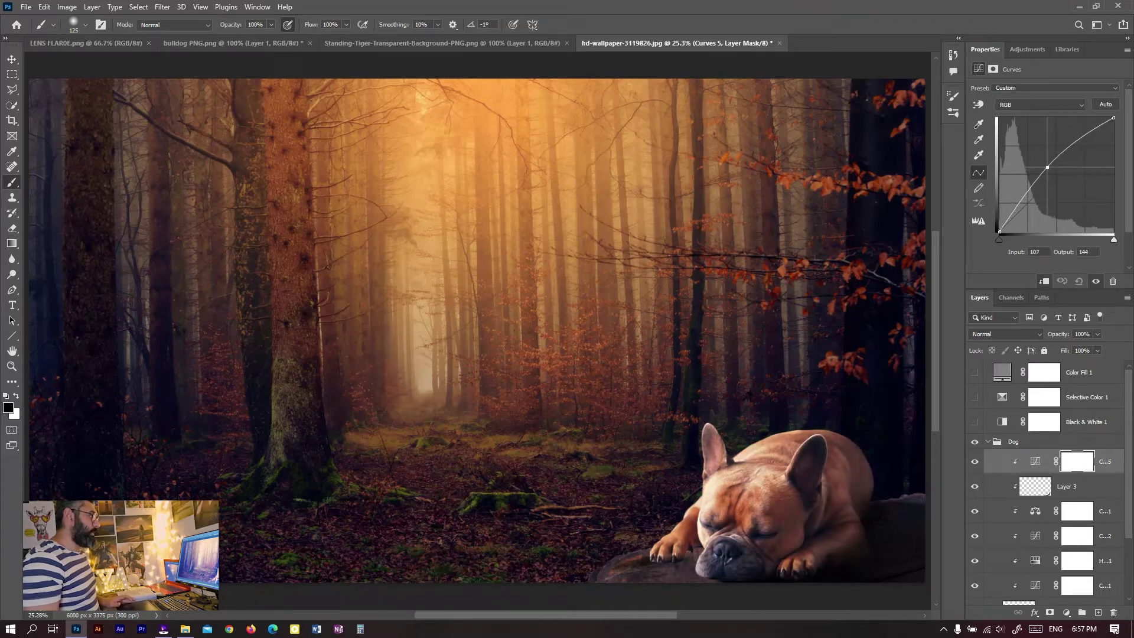
{"action": "left_click_drag", "start_coordinate": [1049, 169], "coordinate": [1041, 166]}
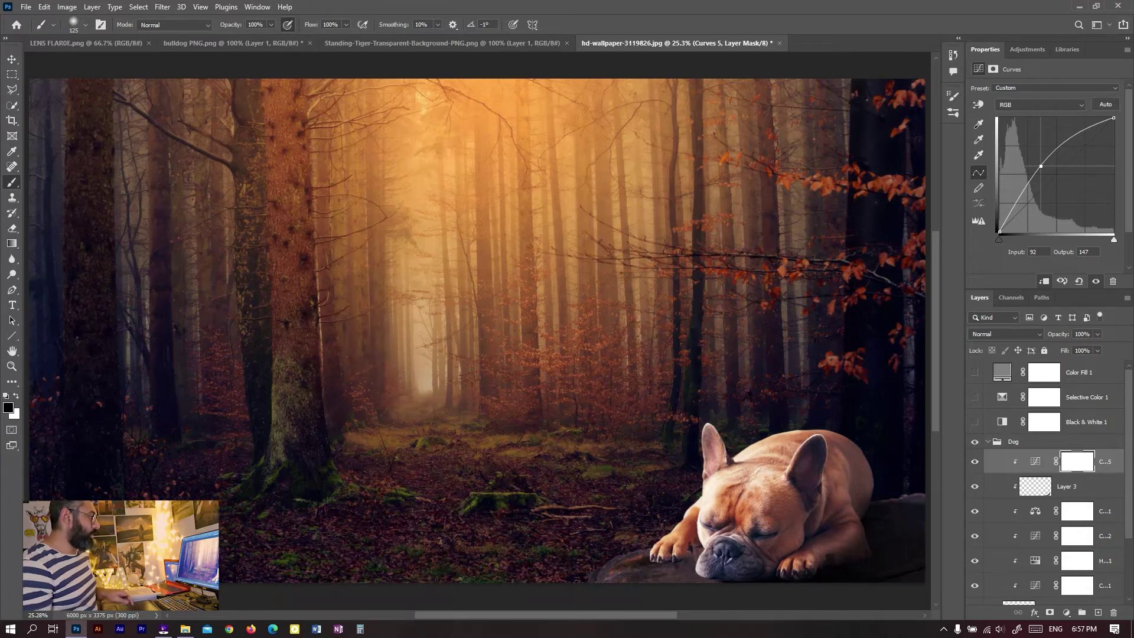
Resize the brush, paint a stroke on the Curves mask over the dog, then undo it.
{"action": "key", "text": "bracketright"}
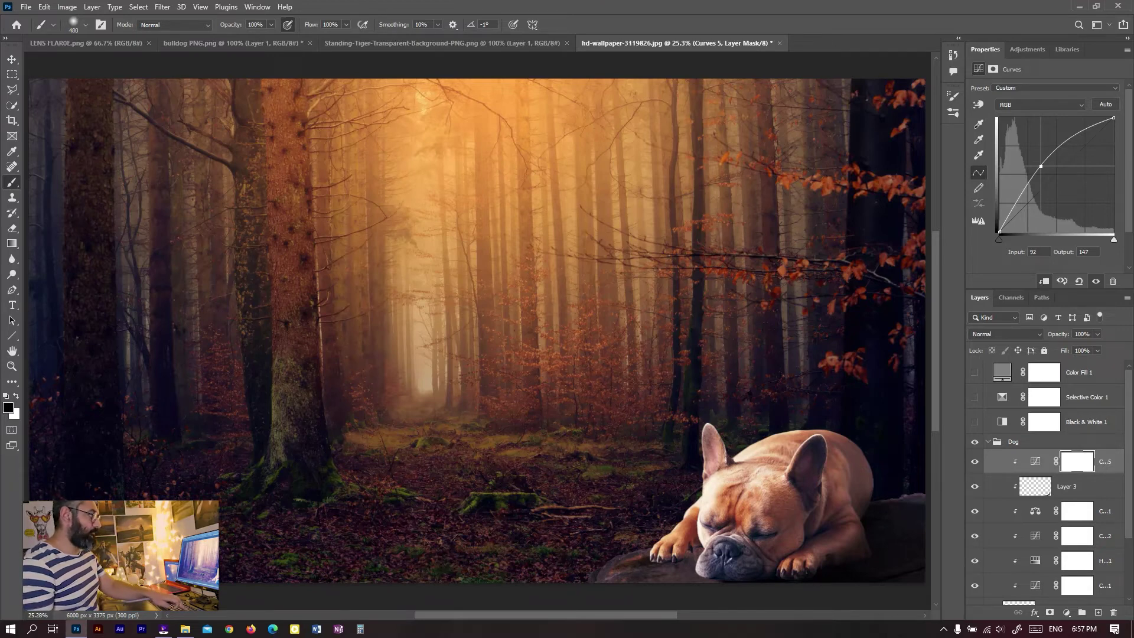
{"action": "key", "text": "bracketleft"}
{"action": "key", "text": "bracketleft"}
{"action": "key", "text": "bracketleft"}
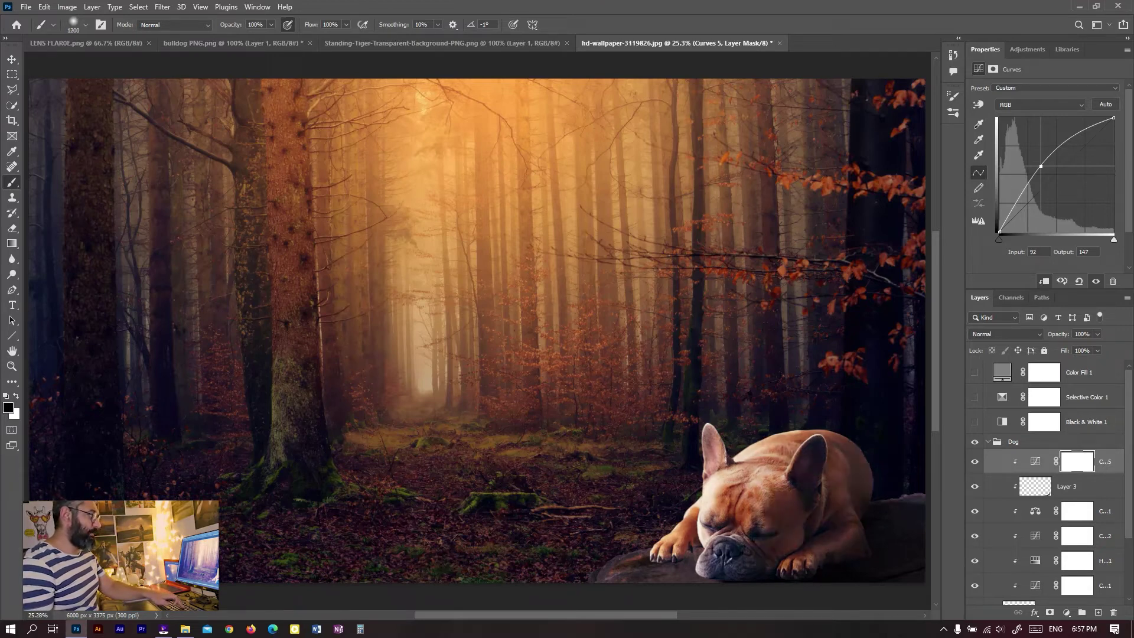
{"action": "left_click_drag", "start_coordinate": [821, 472], "coordinate": [703, 519]}
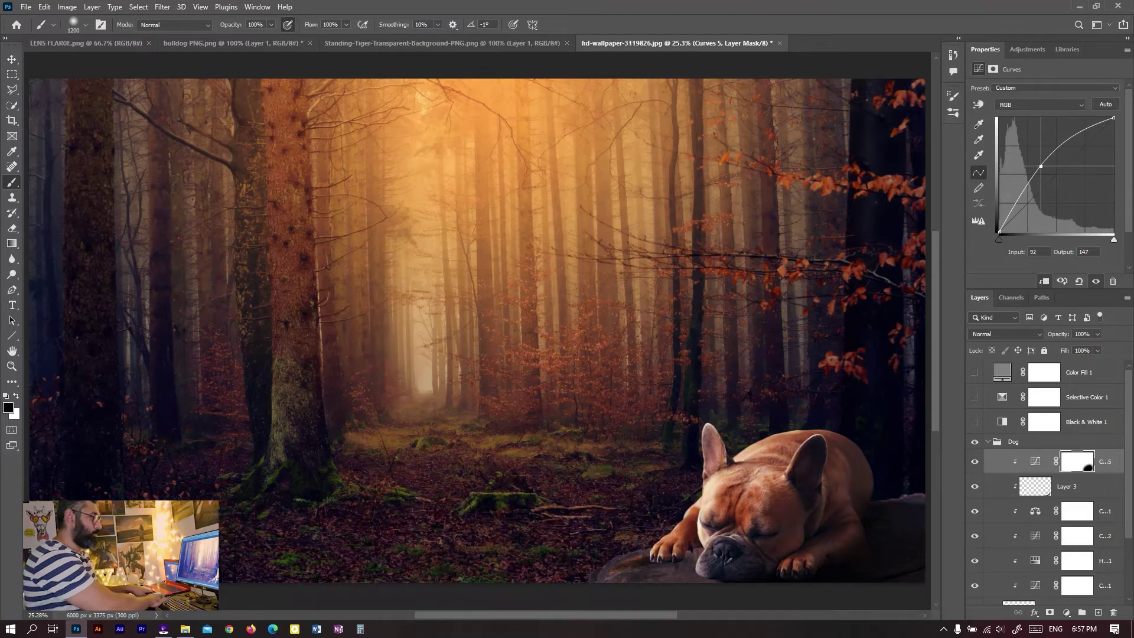
{"action": "key", "text": "ctrl+z"}
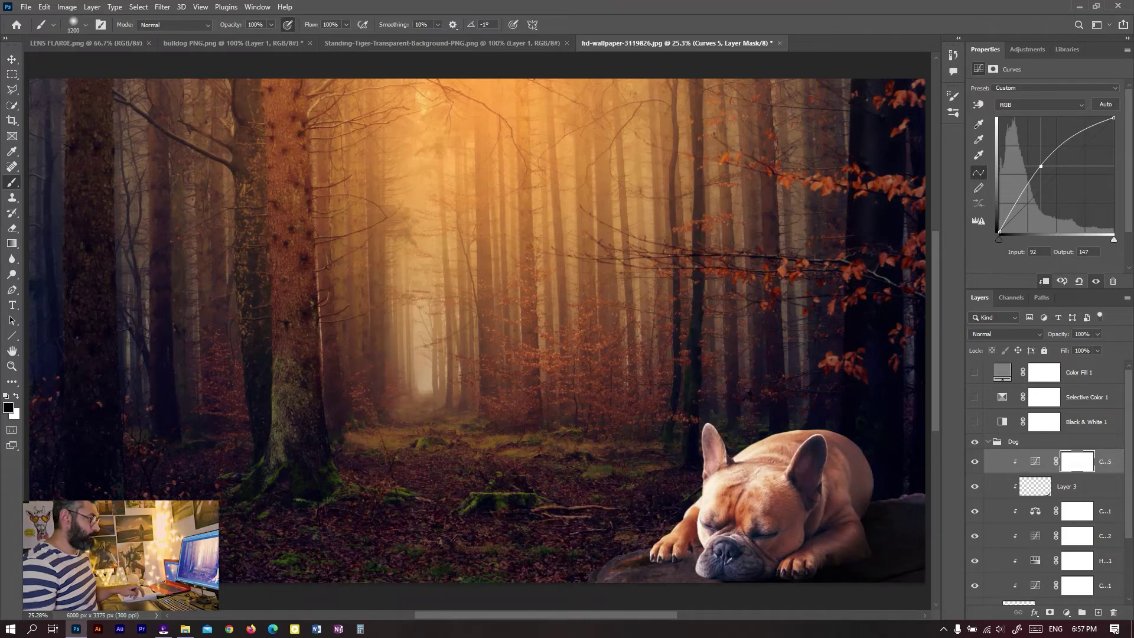
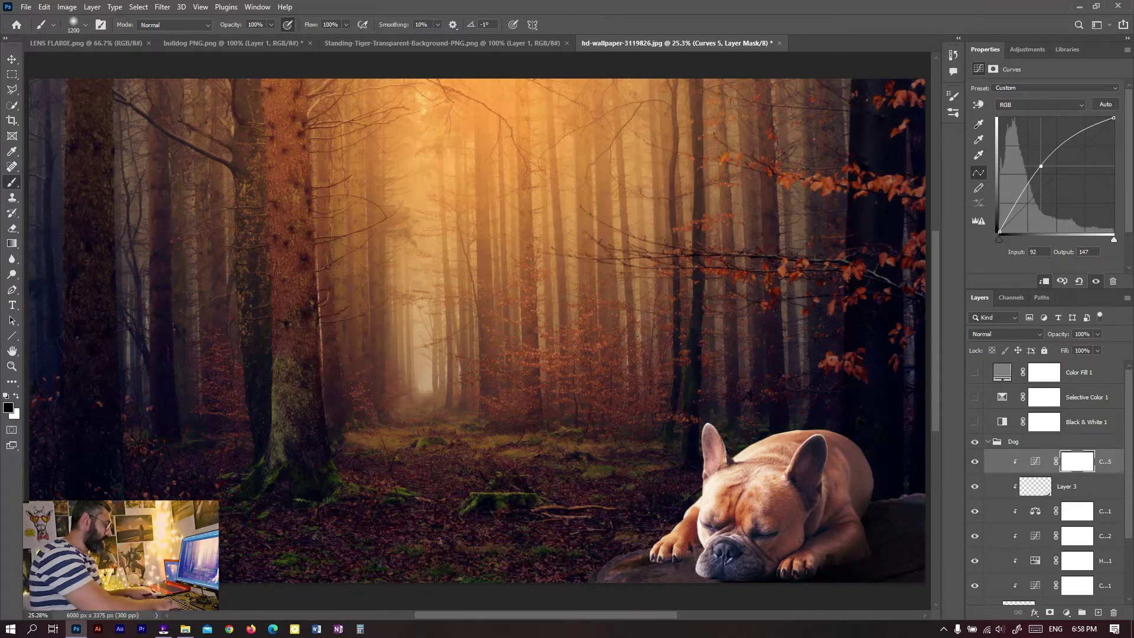
Invert the Curves 5 mask to hide the brightening and set a smaller white brush.
{"action": "key", "text": "ctrl+i"}
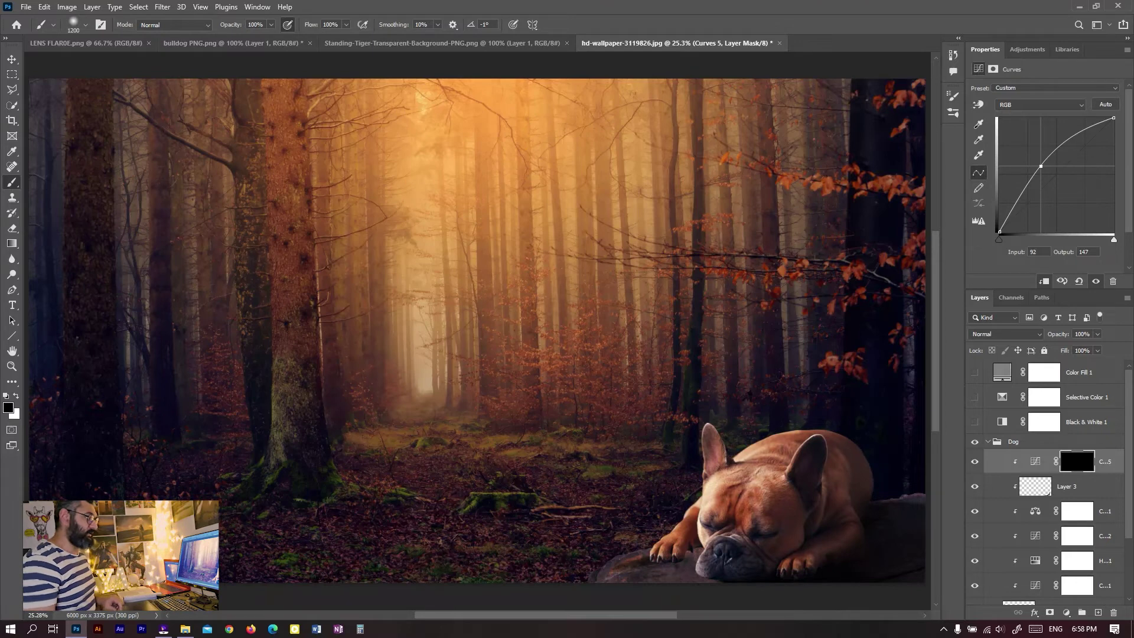
{"action": "key", "text": "bracketleft"}
{"action": "key", "text": "bracketleft"}
{"action": "key", "text": "bracketleft"}
{"action": "key", "text": "x"}
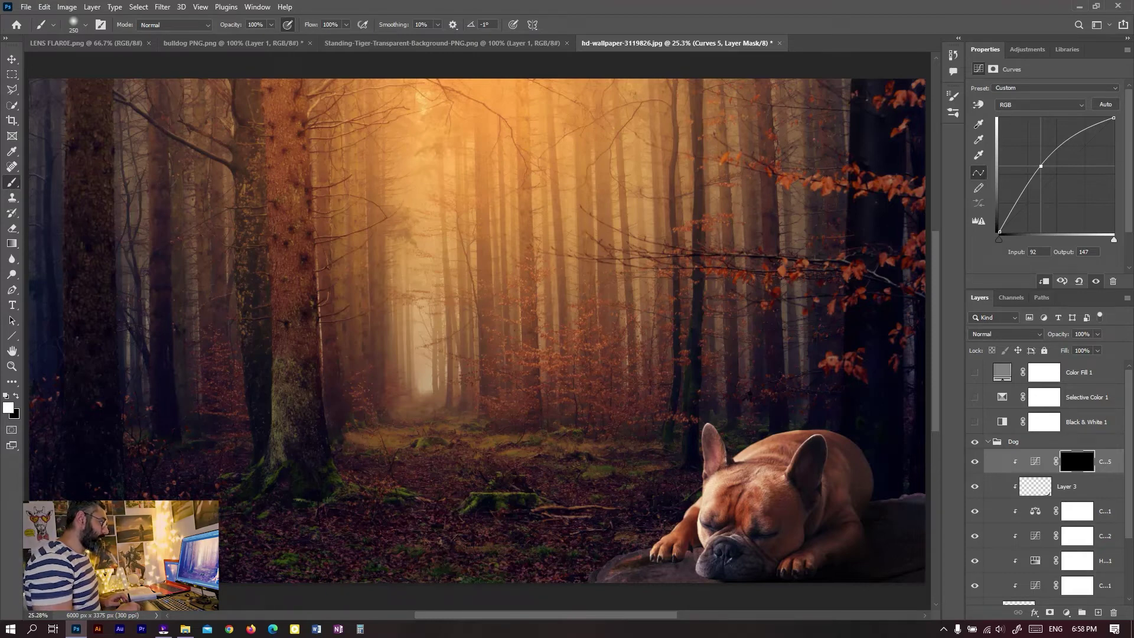
Paint light back along the dog's left edge, paw, head and face, comparing Curves 5 on and off.
{"action": "mouse_move", "coordinate": [684, 520]}
{"action": "left_mouse_down"}
{"action": "mouse_move", "coordinate": [700, 499]}
{"action": "mouse_move", "coordinate": [707, 427]}
{"action": "left_mouse_up"}
{"action": "left_click_drag", "start_coordinate": [677, 530], "coordinate": [659, 552]}
{"action": "mouse_move", "coordinate": [717, 434]}
{"action": "left_mouse_down"}
{"action": "mouse_move", "coordinate": [741, 455]}
{"action": "mouse_move", "coordinate": [818, 441]}
{"action": "left_mouse_up"}
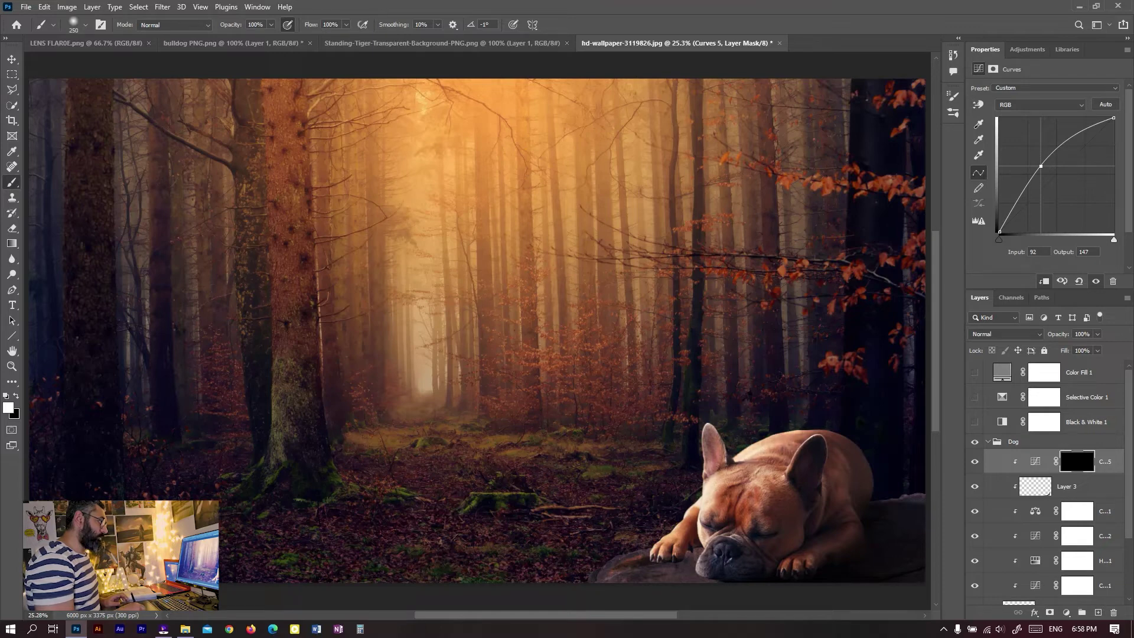
{"action": "left_click_drag", "start_coordinate": [738, 464], "coordinate": [756, 464]}
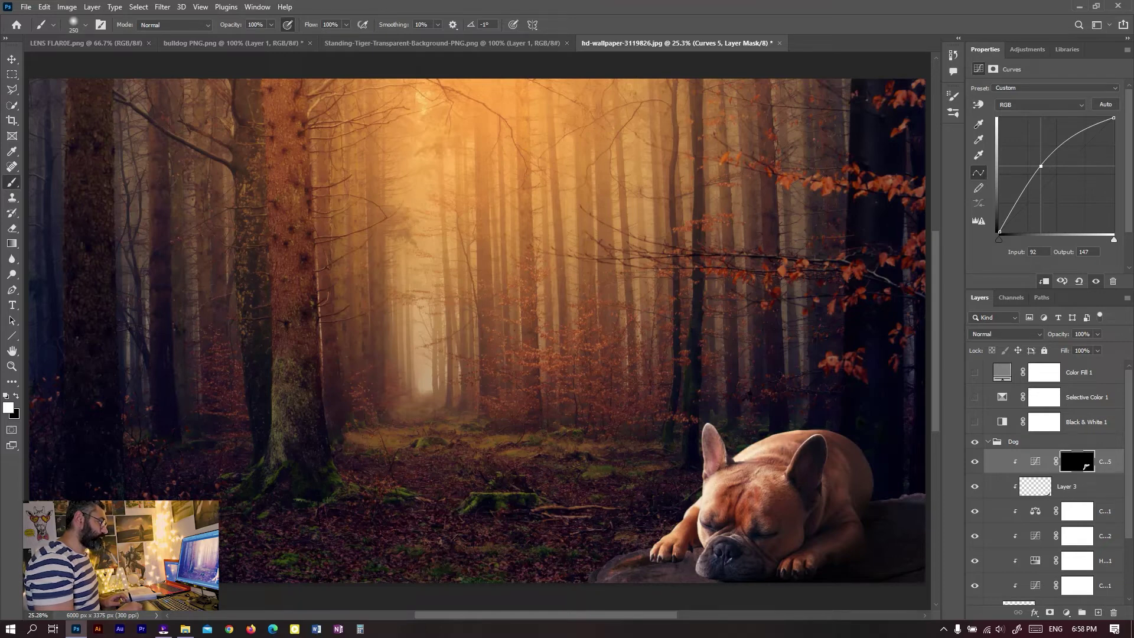
{"action": "mouse_move", "coordinate": [703, 514]}
{"action": "left_mouse_down"}
{"action": "mouse_move", "coordinate": [723, 481]}
{"action": "mouse_move", "coordinate": [711, 519]}
{"action": "left_mouse_up"}
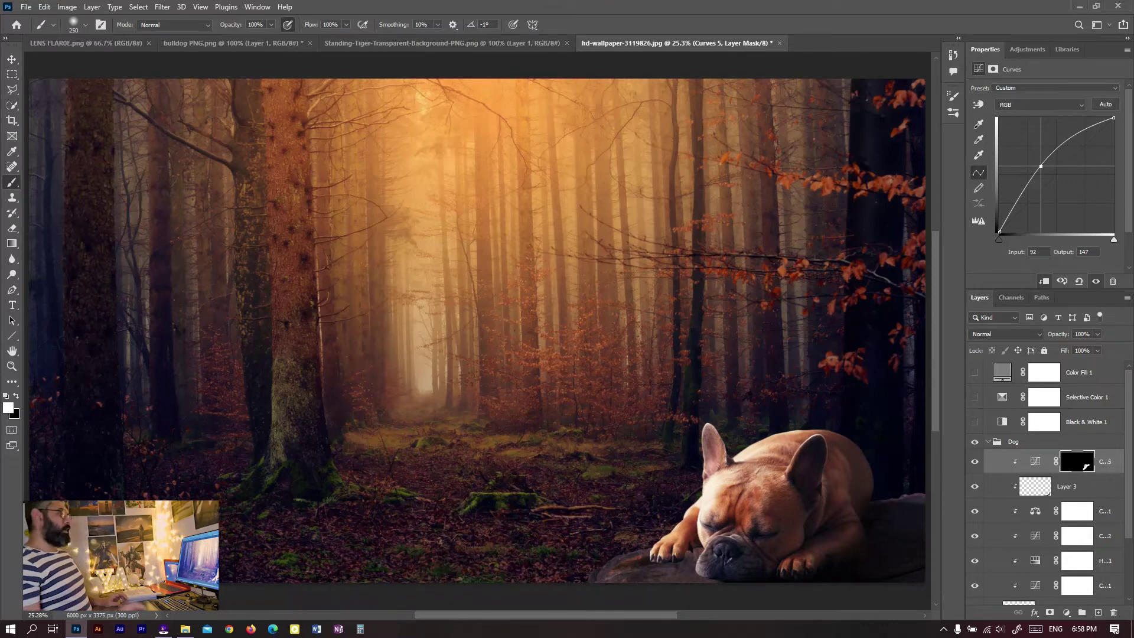
{"action": "left_click", "coordinate": [1096, 281]}
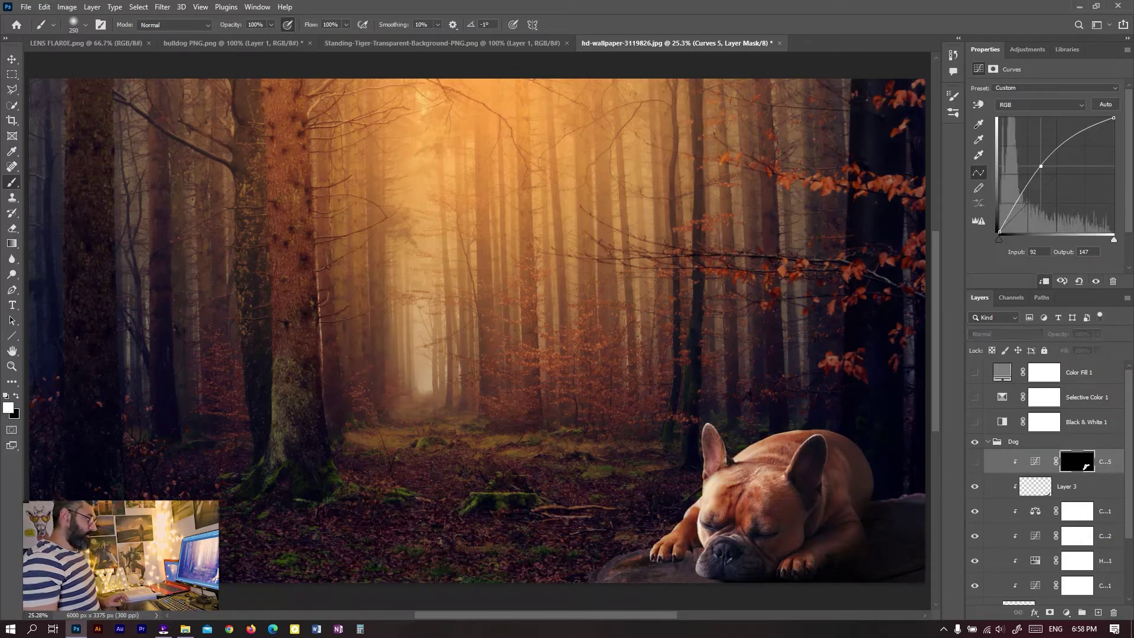
{"action": "left_click", "coordinate": [975, 462]}
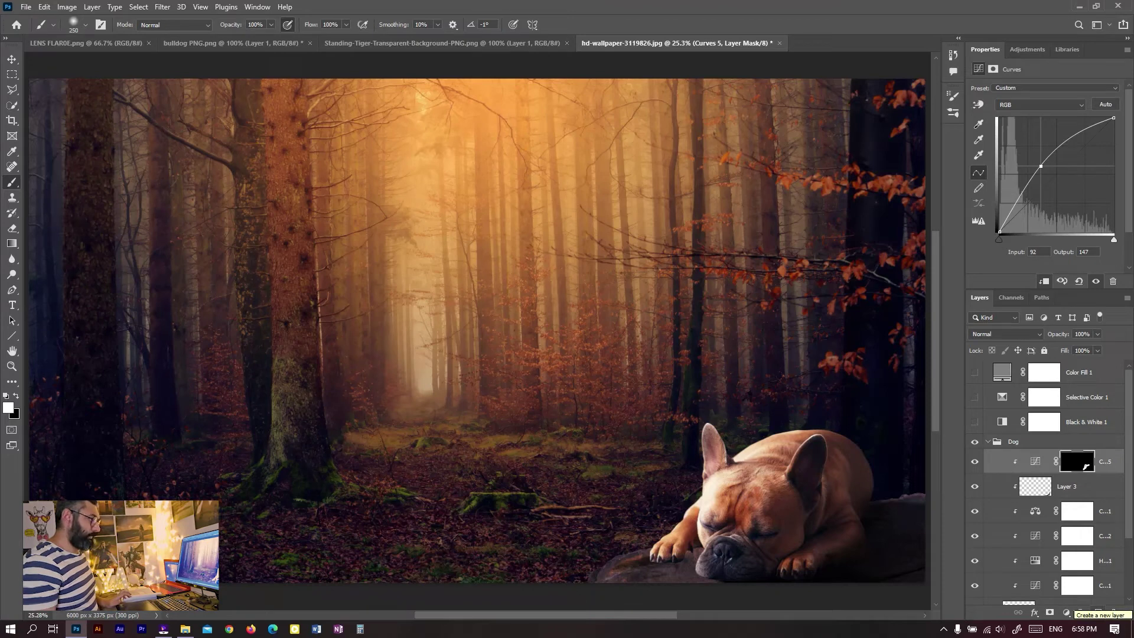
Add a new Layer 4 clipped to the dog, filled with a light tan sampled from the treetops.
{"action": "left_click", "coordinate": [1099, 613]}
{"action": "key", "text": "x"}
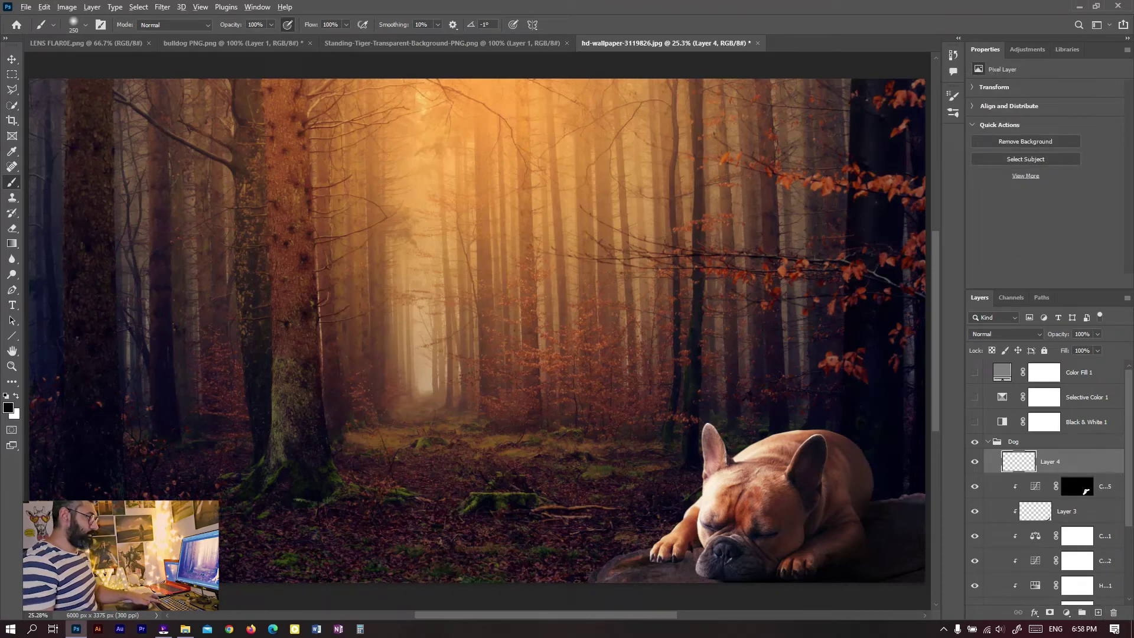
{"action": "key", "text": "ctrl+alt+g"}
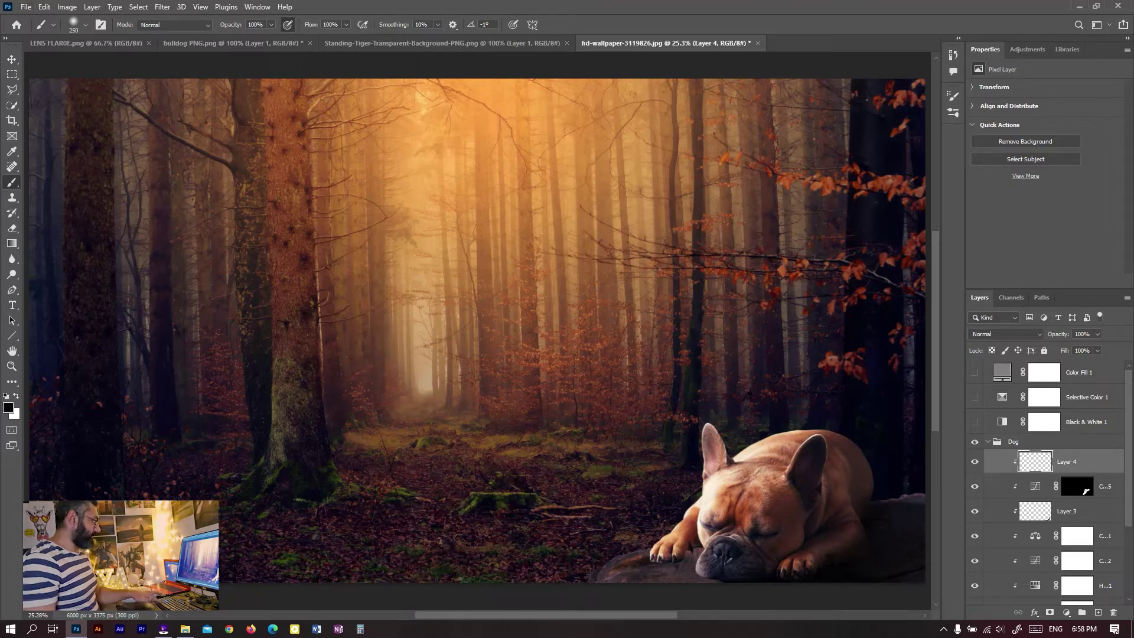
{"action": "left_click", "coordinate": [422, 336], "text": "alt"}
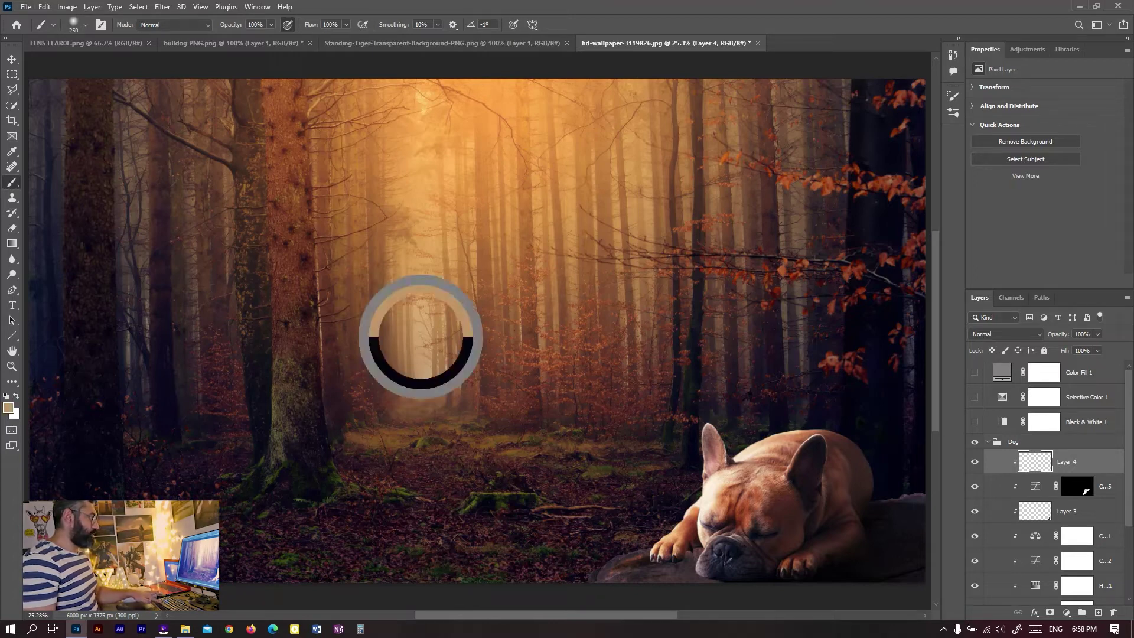
{"action": "mouse_move", "coordinate": [421, 337]}
{"action": "left_mouse_down"}
{"action": "mouse_move", "coordinate": [434, 245]}
{"action": "mouse_move", "coordinate": [427, 110]}
{"action": "left_mouse_up"}
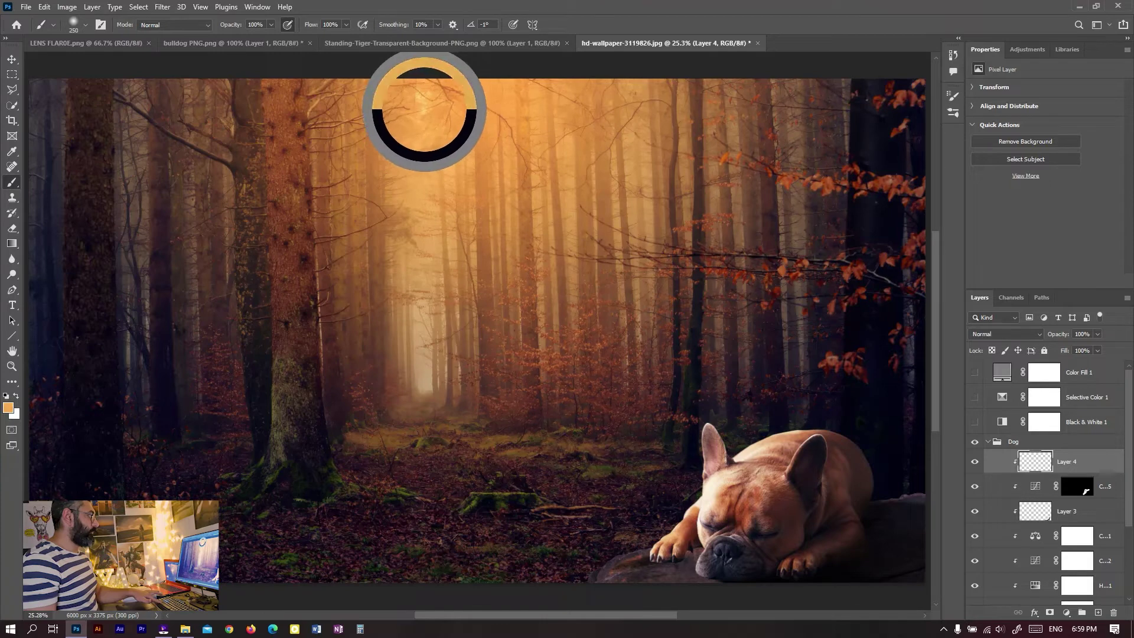
{"action": "left_click_drag", "start_coordinate": [428, 108], "coordinate": [427, 107]}
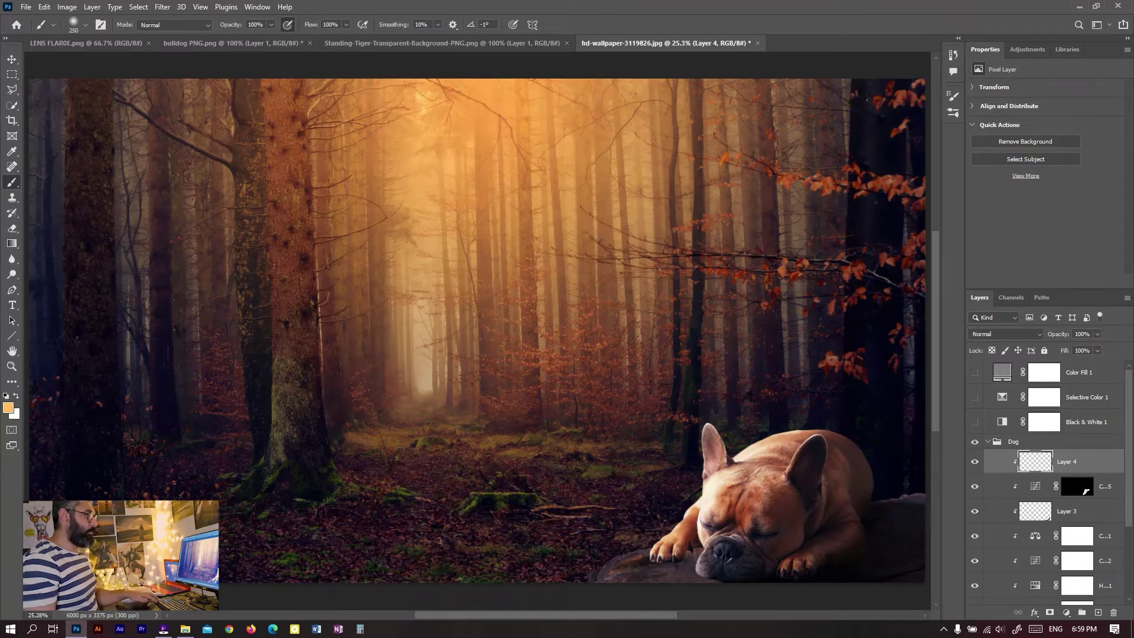
{"action": "key", "text": "alt+BackSpace"}
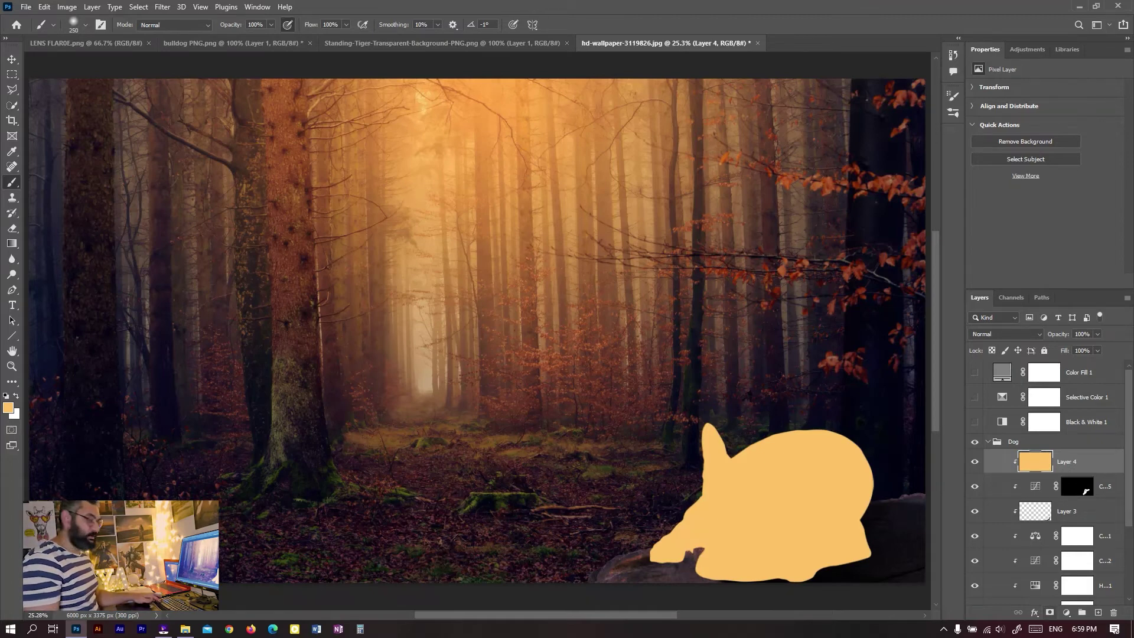
Replace Layer 4's mask with a copy of the Curves 5 mask.
{"action": "left_click", "coordinate": [1050, 613], "text": "alt"}
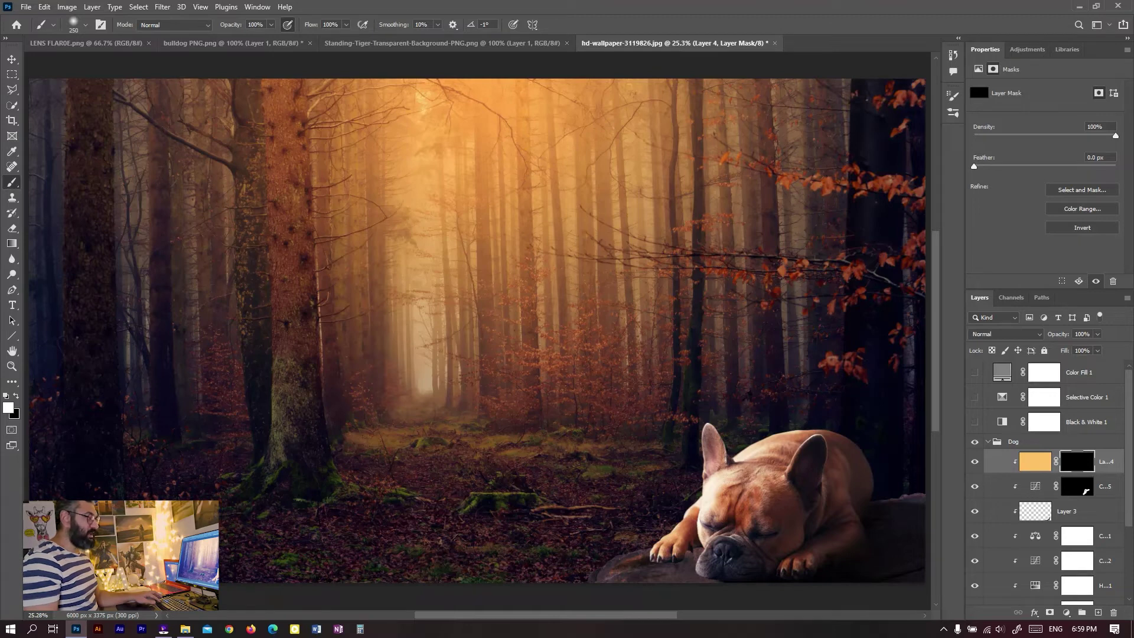
{"action": "left_click_drag", "start_coordinate": [1086, 464], "coordinate": [1081, 485]}
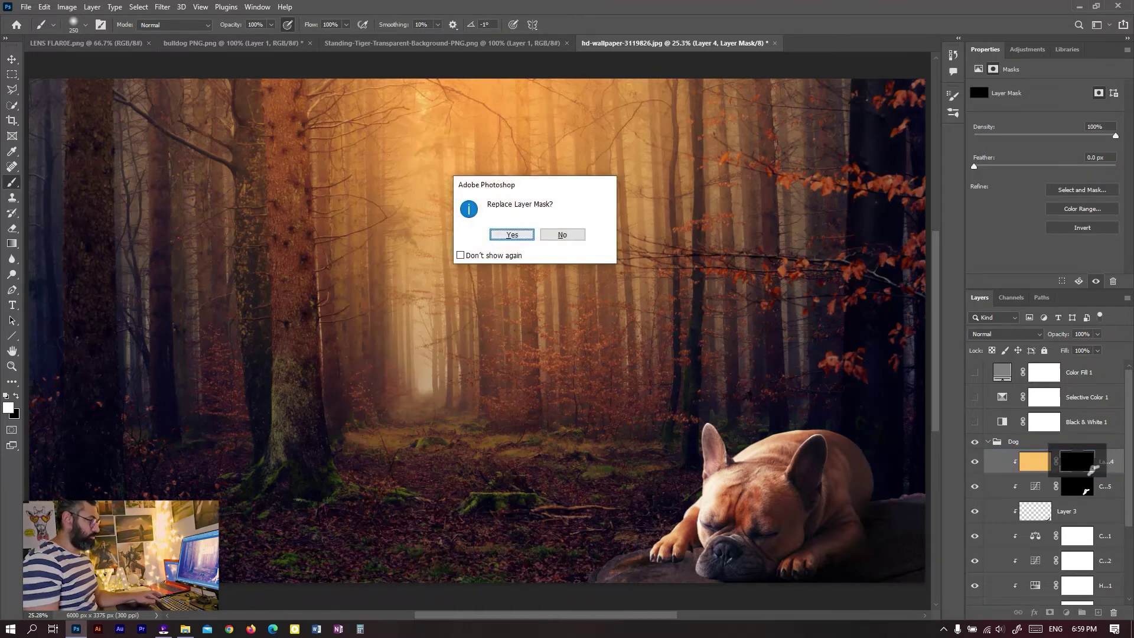
{"action": "left_click", "coordinate": [509, 235]}
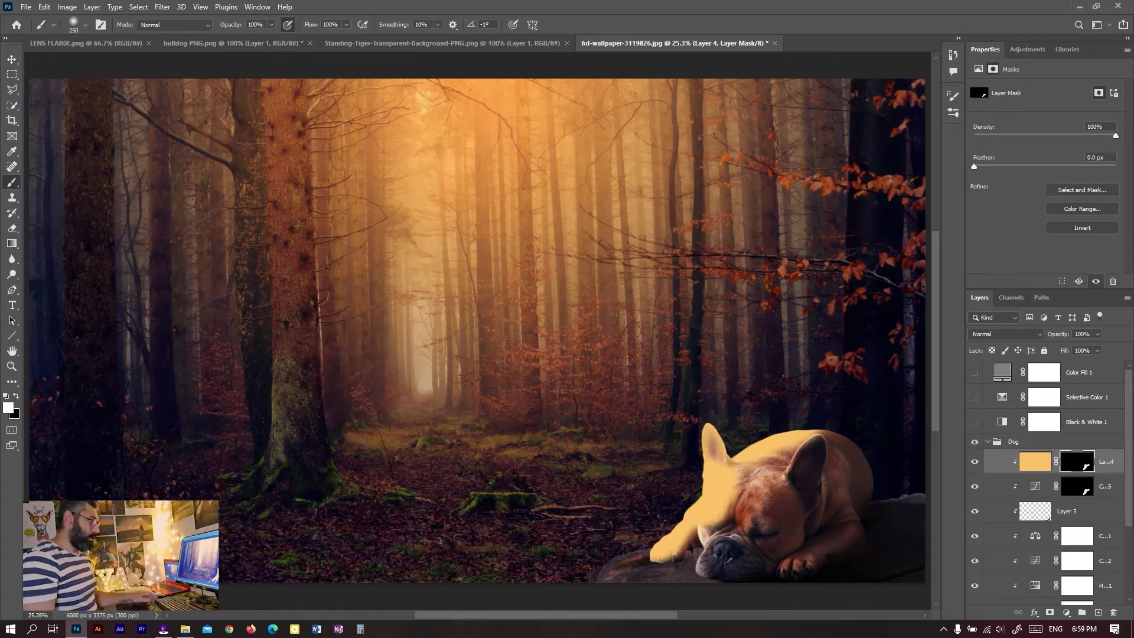
Set the tan Layer 4 to Soft Light blending at 45% opacity.
{"action": "left_click", "coordinate": [1004, 335]}
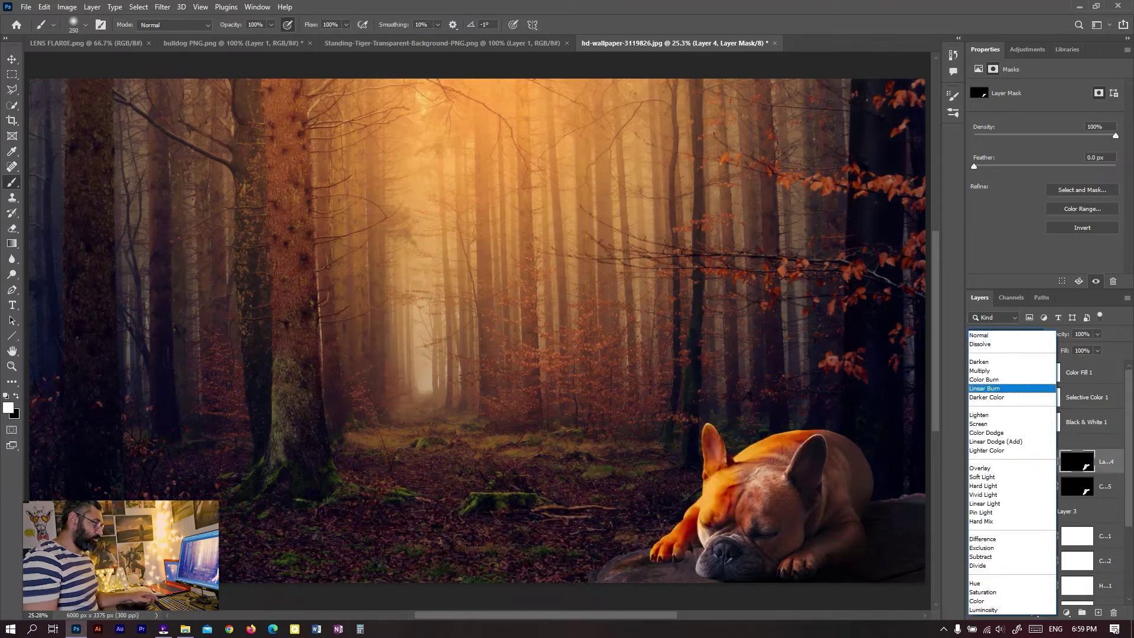
{"action": "key", "text": "Down"}
{"action": "key", "text": "Down"}
{"action": "key", "text": "Down"}
{"action": "key", "text": "Down"}
{"action": "key", "text": "Down"}
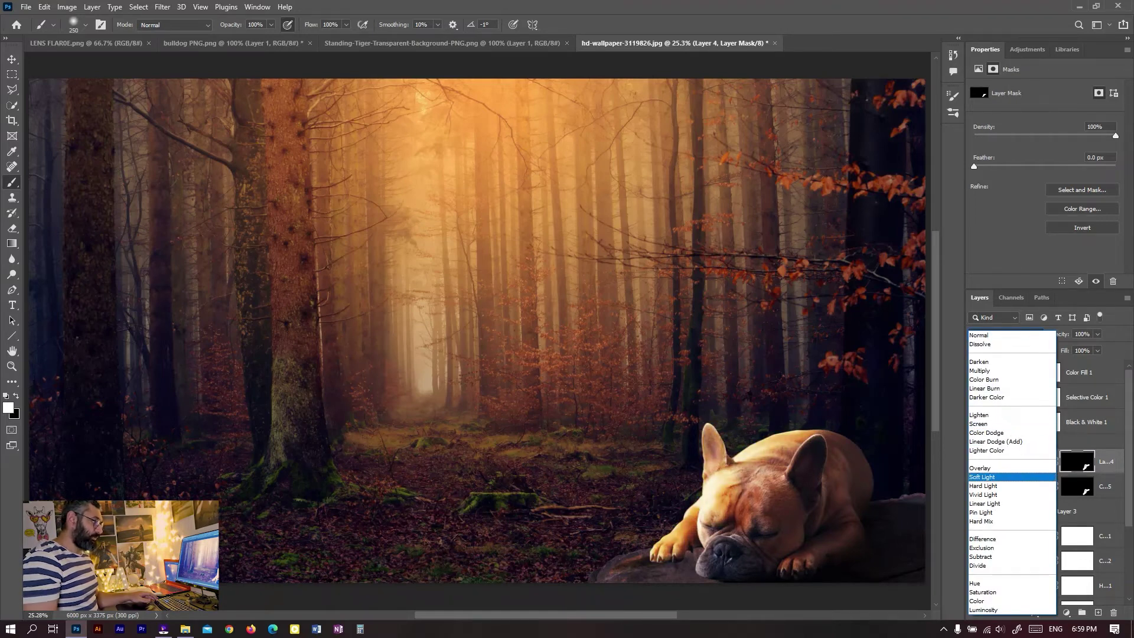
{"action": "key", "text": "Return"}
{"action": "key", "text": "ctrl+2"}
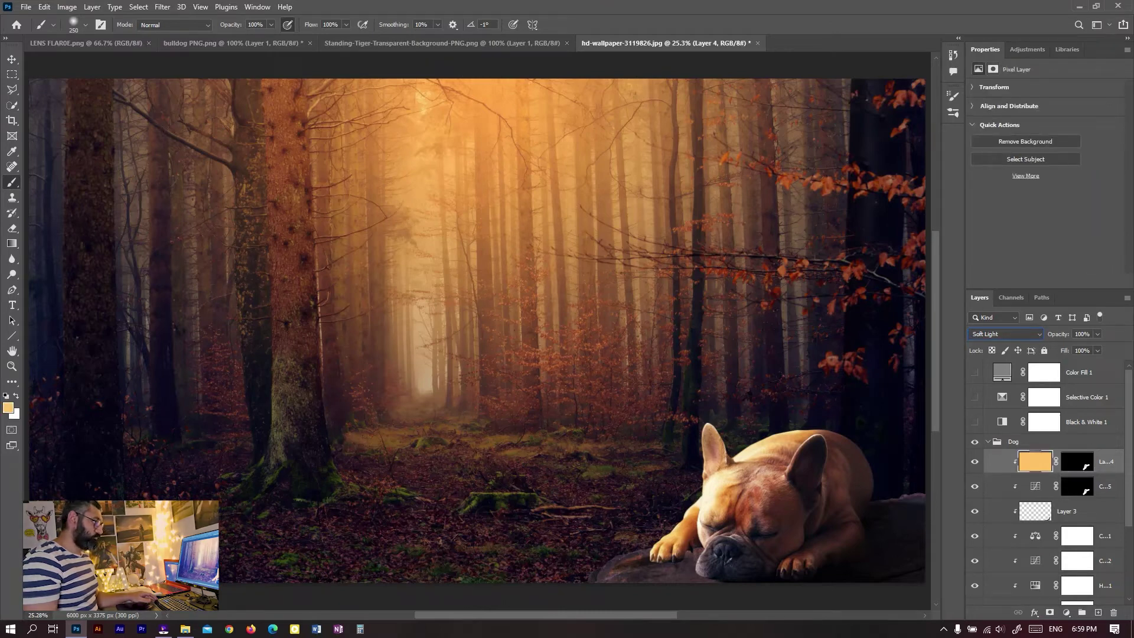
{"action": "type", "text": "3360"}
{"action": "key", "text": "Return"}
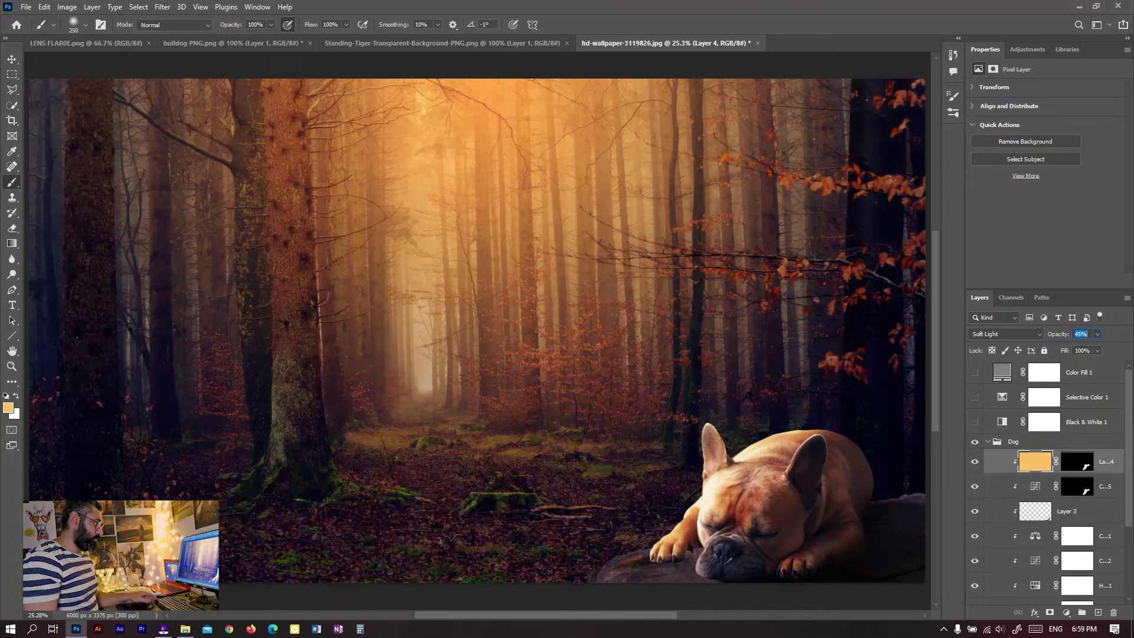
{"action": "key", "text": "Return"}
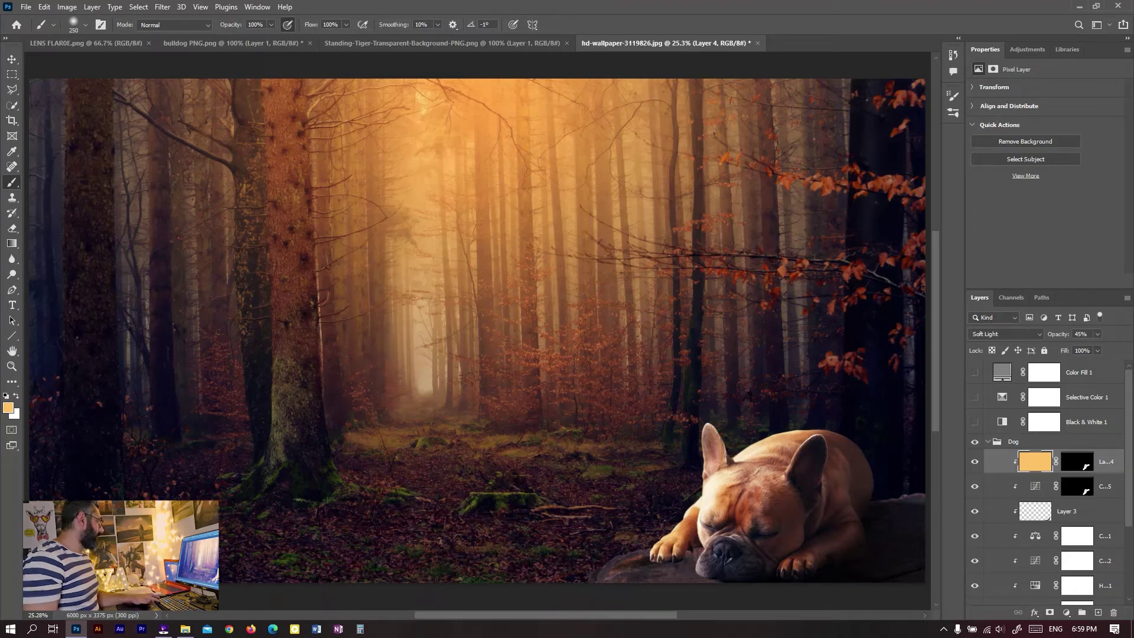
{"action": "left_click", "coordinate": [8, 407]}
Refill Layer 4 entirely with the deeper orange ec963f.
{"action": "left_click", "coordinate": [887, 240]}
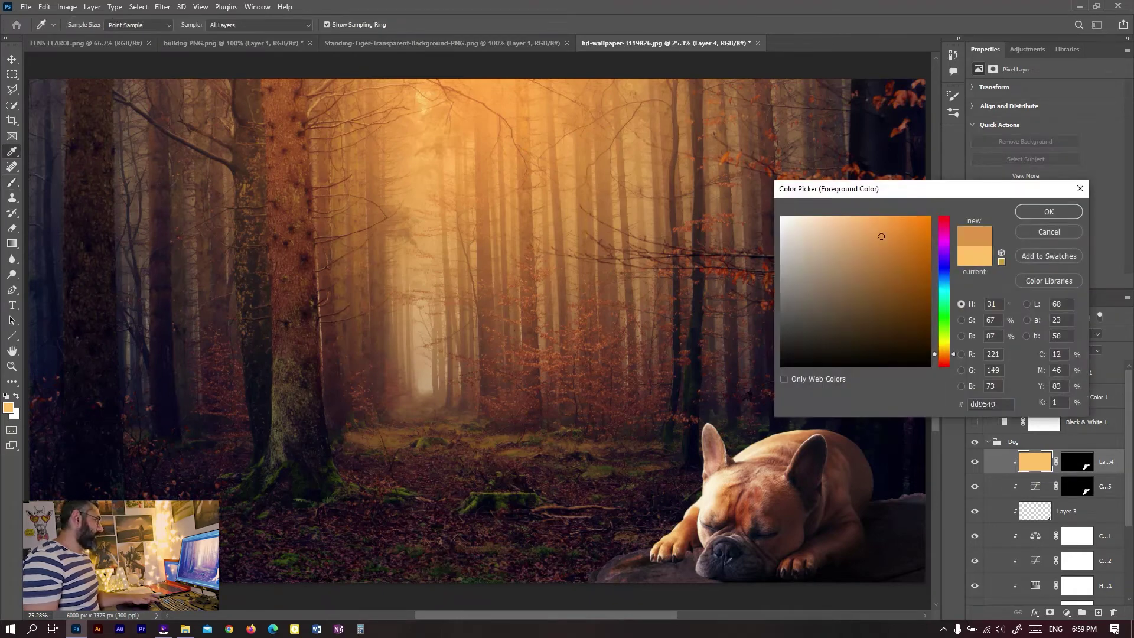
{"action": "left_click_drag", "start_coordinate": [886, 240], "coordinate": [890, 227]}
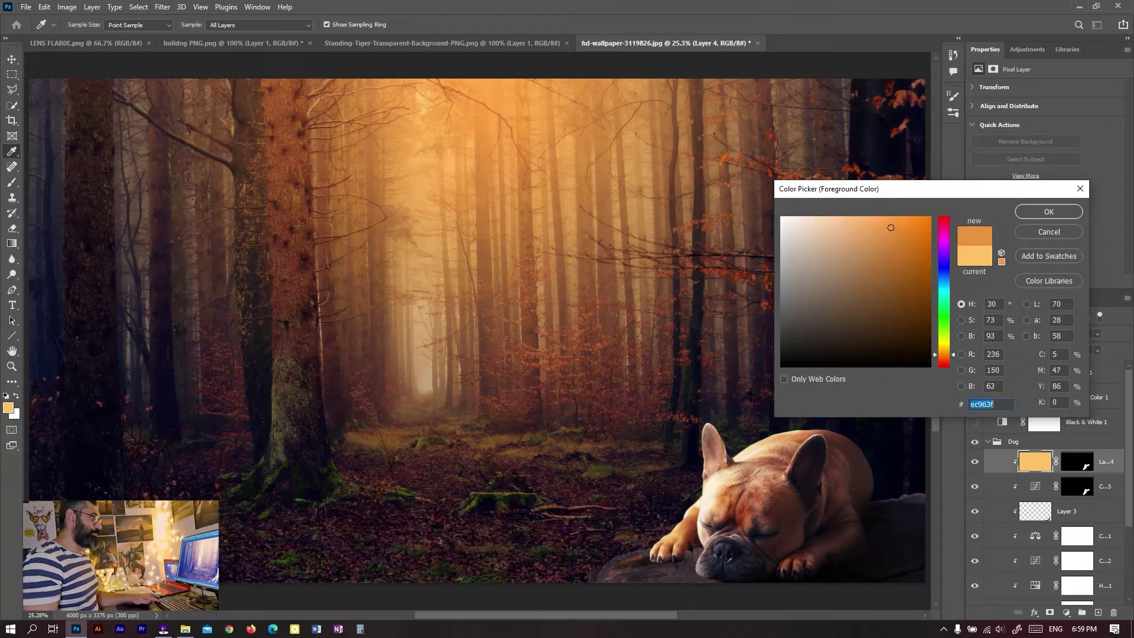
{"action": "key", "text": "Return"}
{"action": "key", "text": "b"}
{"action": "key", "text": "ctrl+a"}
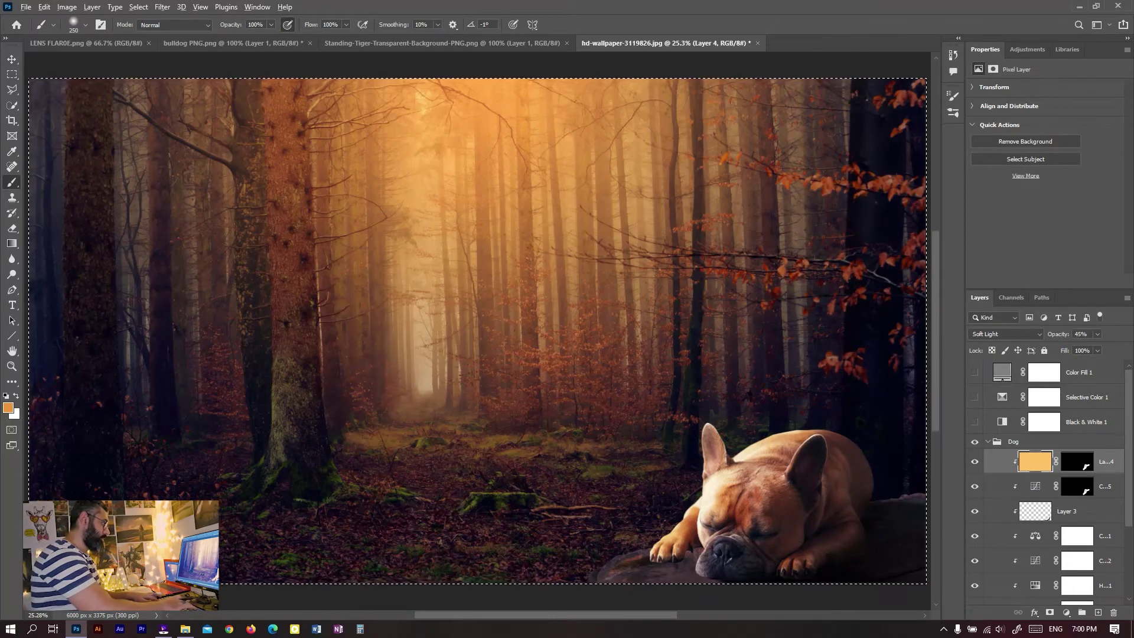
{"action": "key", "text": "alt+BackSpace"}
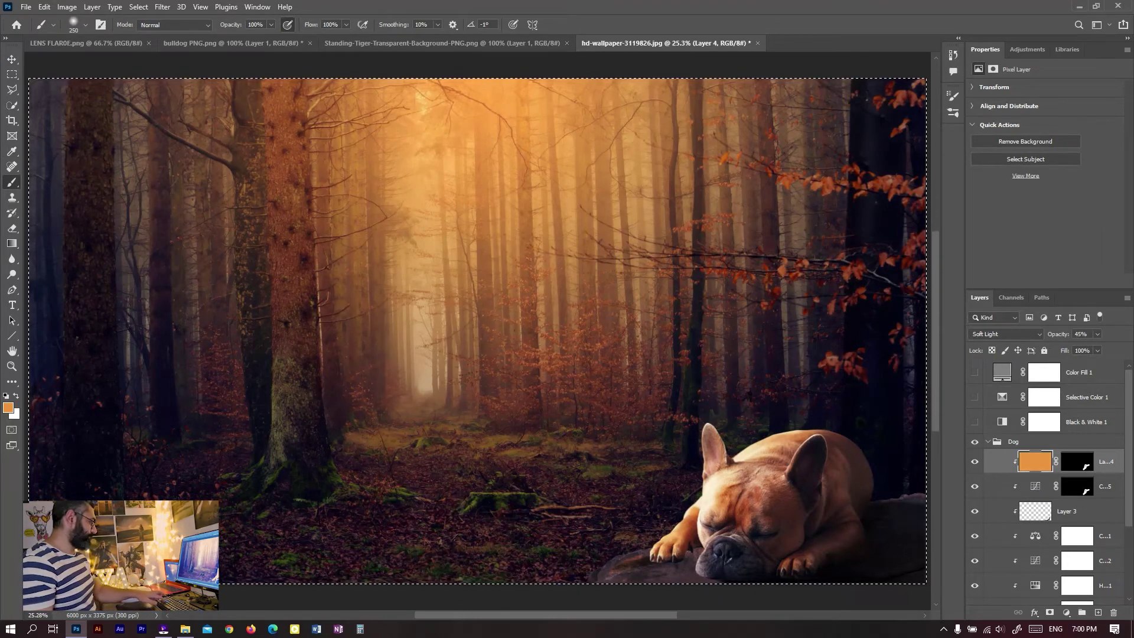
{"action": "key", "text": "ctrl+d"}
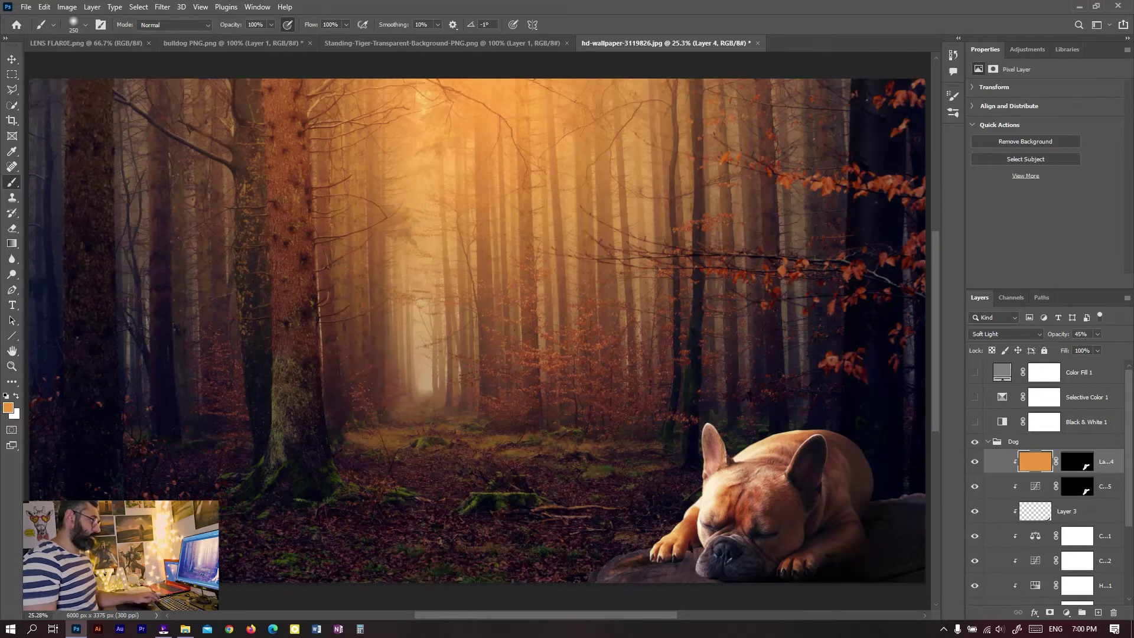
Toggle Layer 4 on and off to compare the orange glow on the dog.
{"action": "key", "text": "ctrl+comma"}
{"action": "key", "text": "ctrl+comma"}
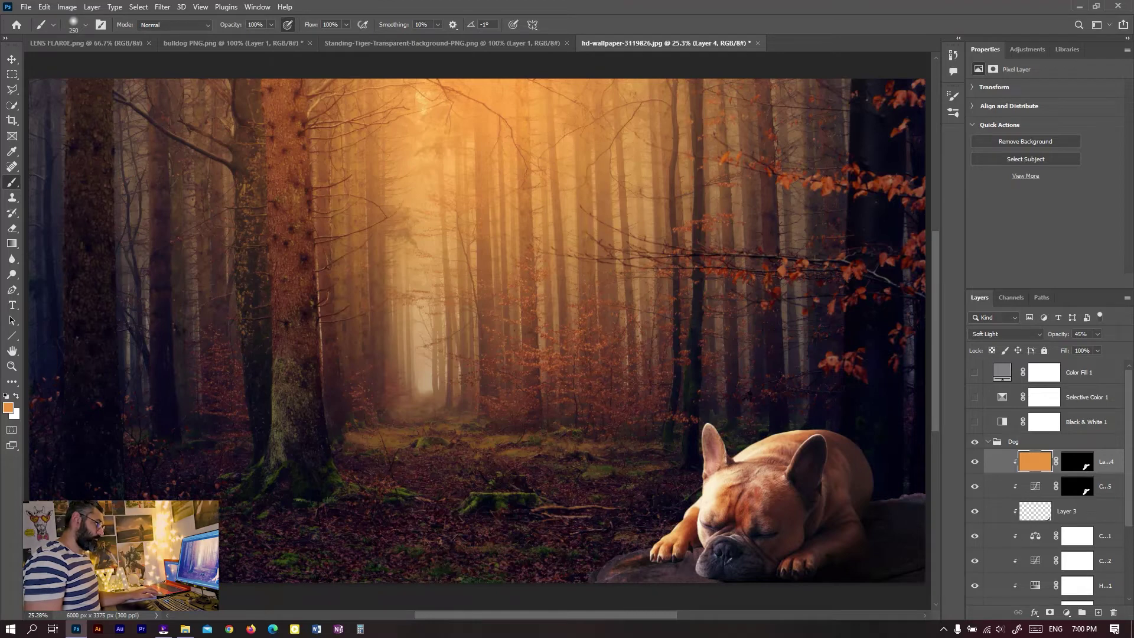
{"action": "key", "text": "ctrl+backslash"}
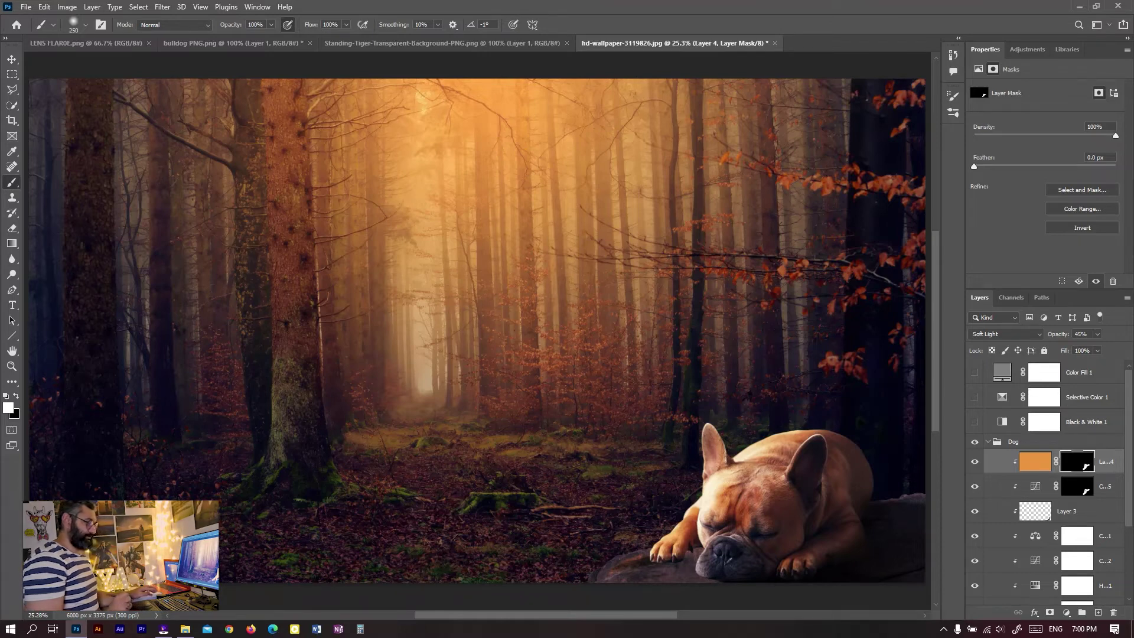
{"action": "key", "text": "ctrl+comma"}
{"action": "key", "text": "ctrl+comma"}
{"action": "key", "text": "ctrl+comma"}
{"action": "key", "text": "ctrl+comma"}
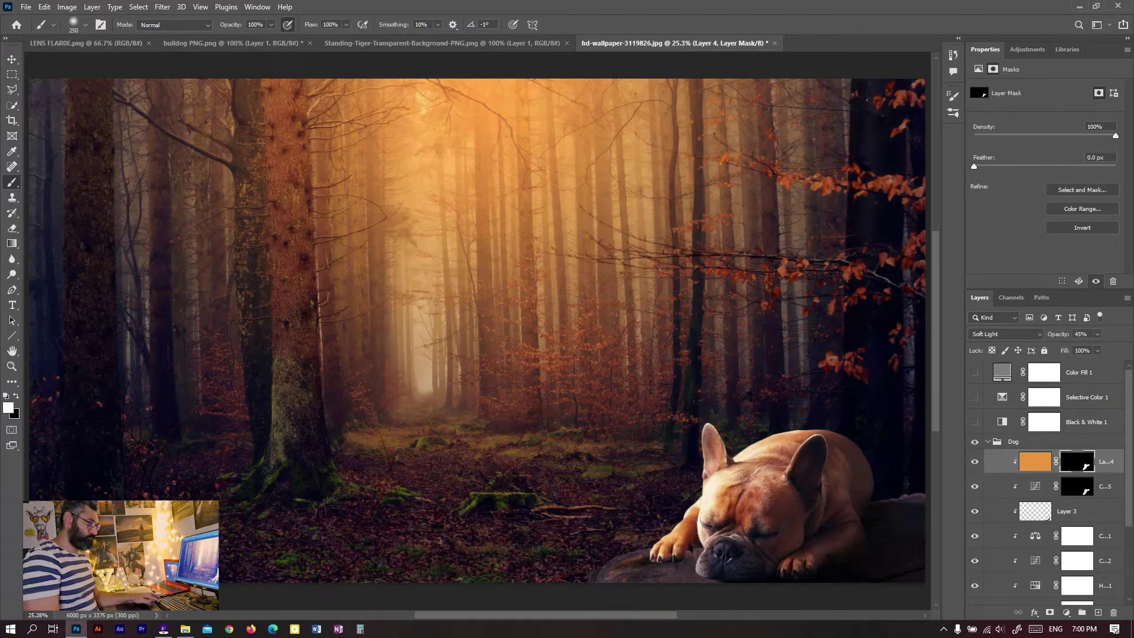
{"action": "left_click", "coordinate": [1066, 613]}
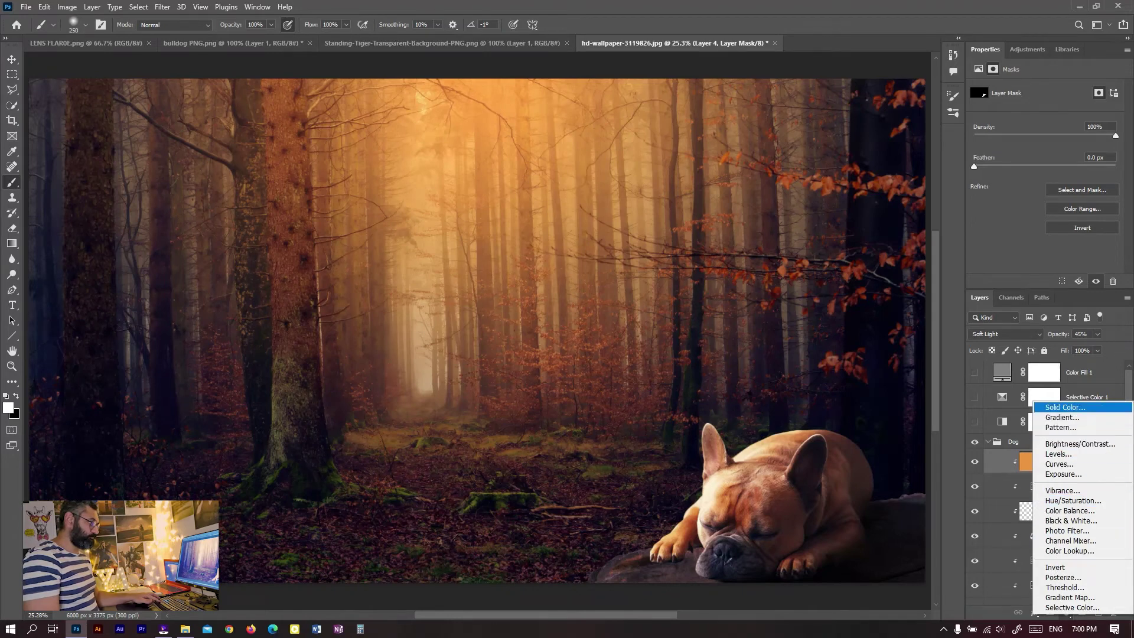
Add a Color Fill 2 layer in a muted purple, #904f9e.
{"action": "left_click", "coordinate": [1063, 407]}
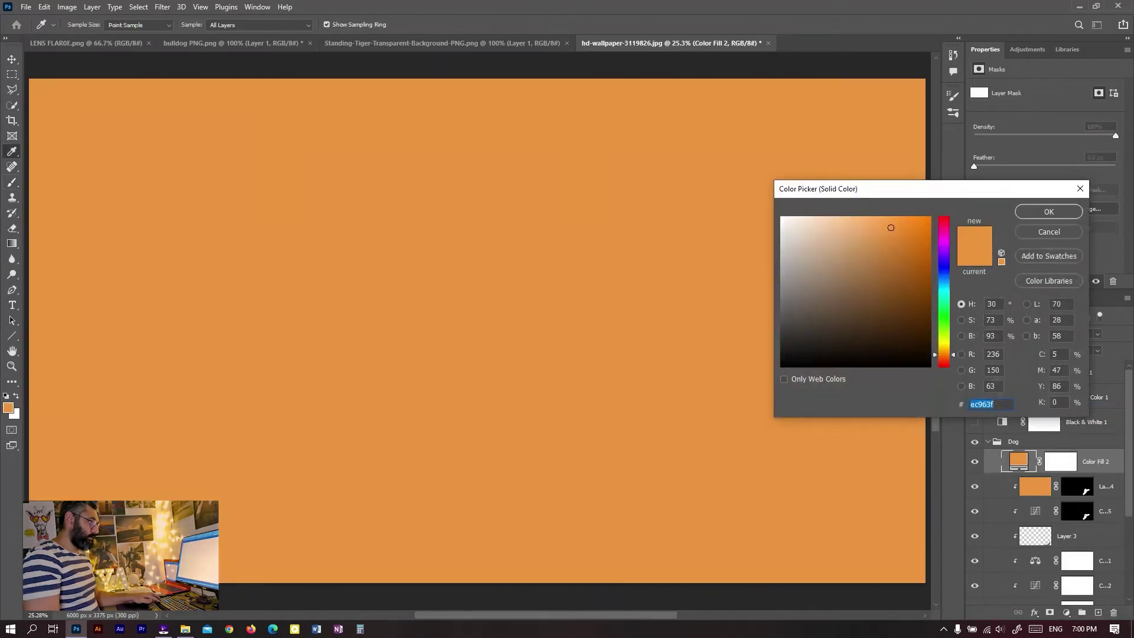
{"action": "left_click", "coordinate": [944, 246]}
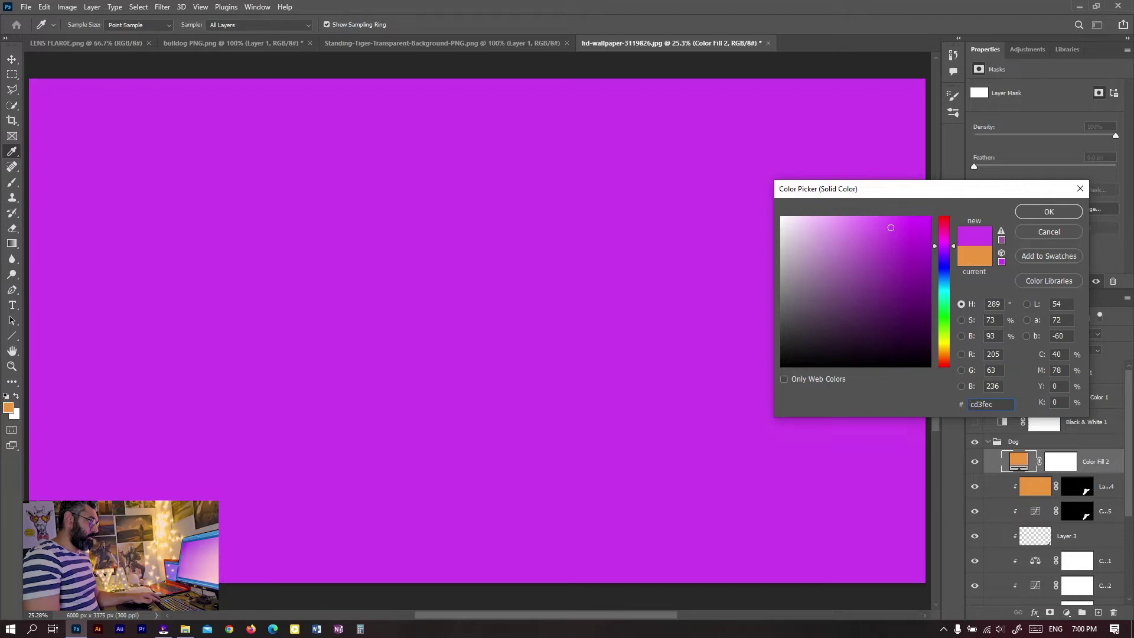
{"action": "left_click_drag", "start_coordinate": [891, 227], "coordinate": [856, 273]}
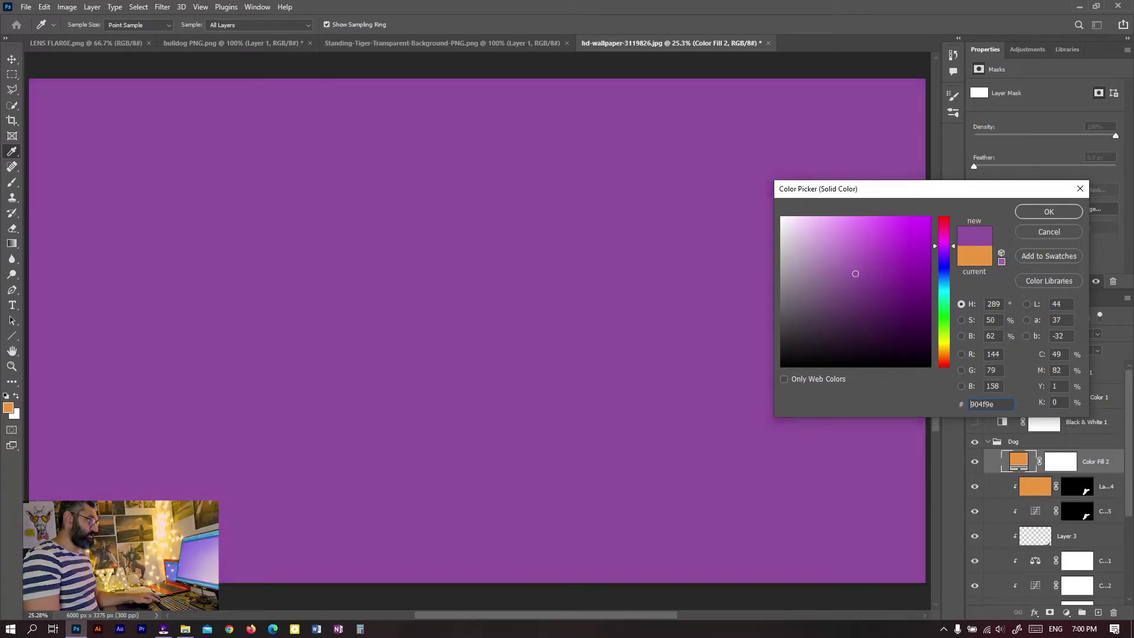
{"action": "left_click", "coordinate": [1049, 211]}
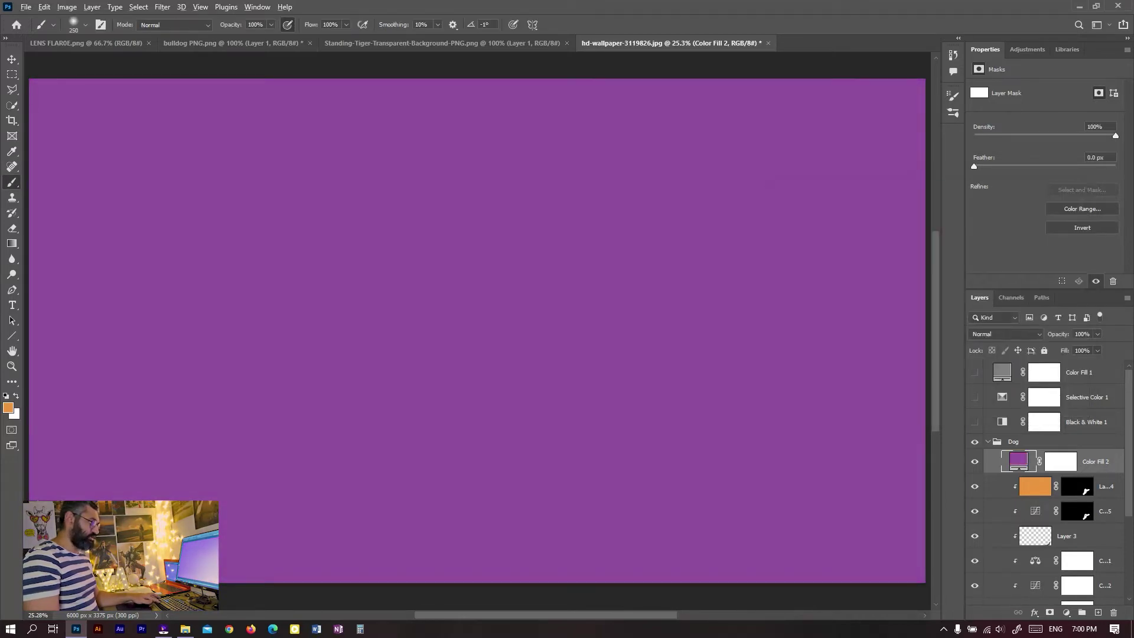
Clip Color Fill 2 to the dog and replace its mask with the dog's rim mask.
{"action": "key", "text": "ctrl+alt+g"}
{"action": "key", "text": "ctrl+backslash"}
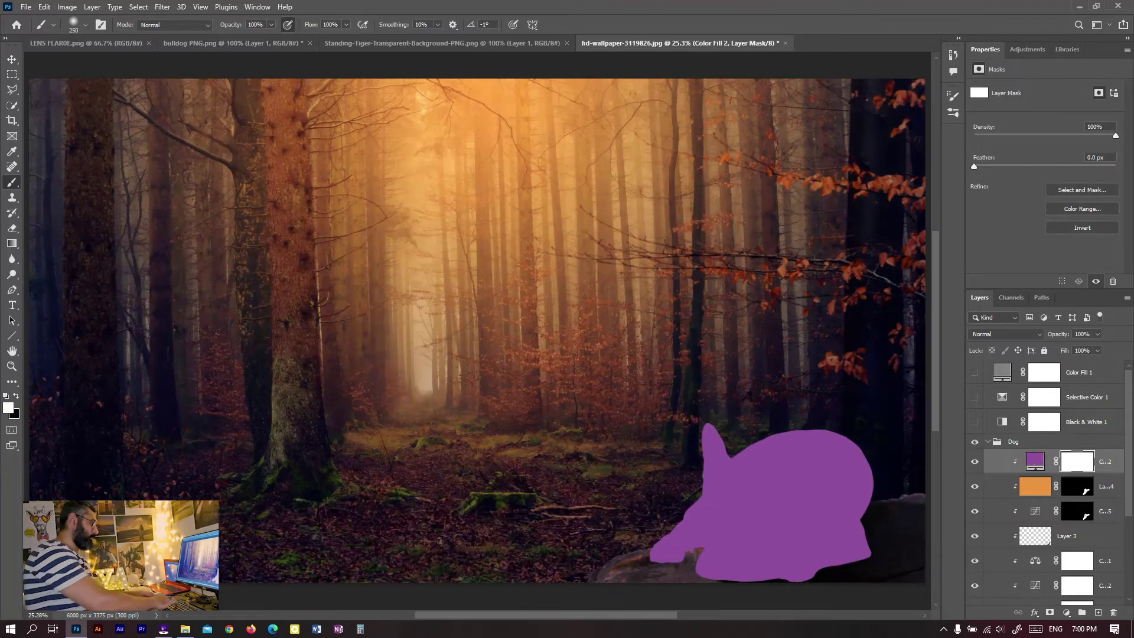
{"action": "key", "text": "ctrl+i"}
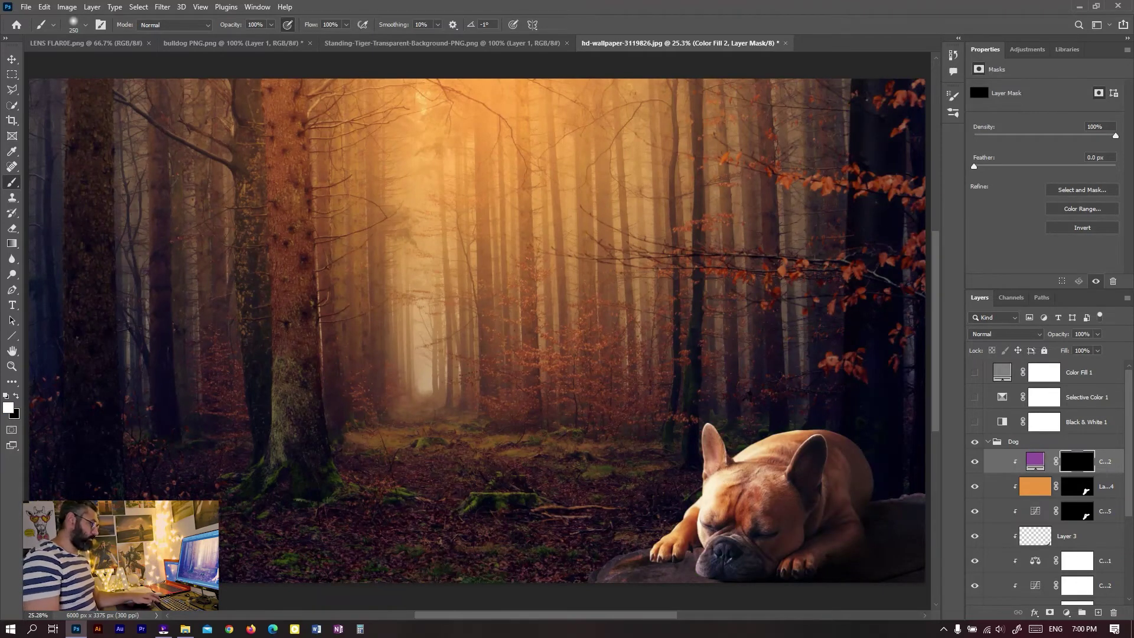
{"action": "left_click_drag", "start_coordinate": [1078, 462], "coordinate": [1097, 473]}
{"action": "key", "text": "Return"}
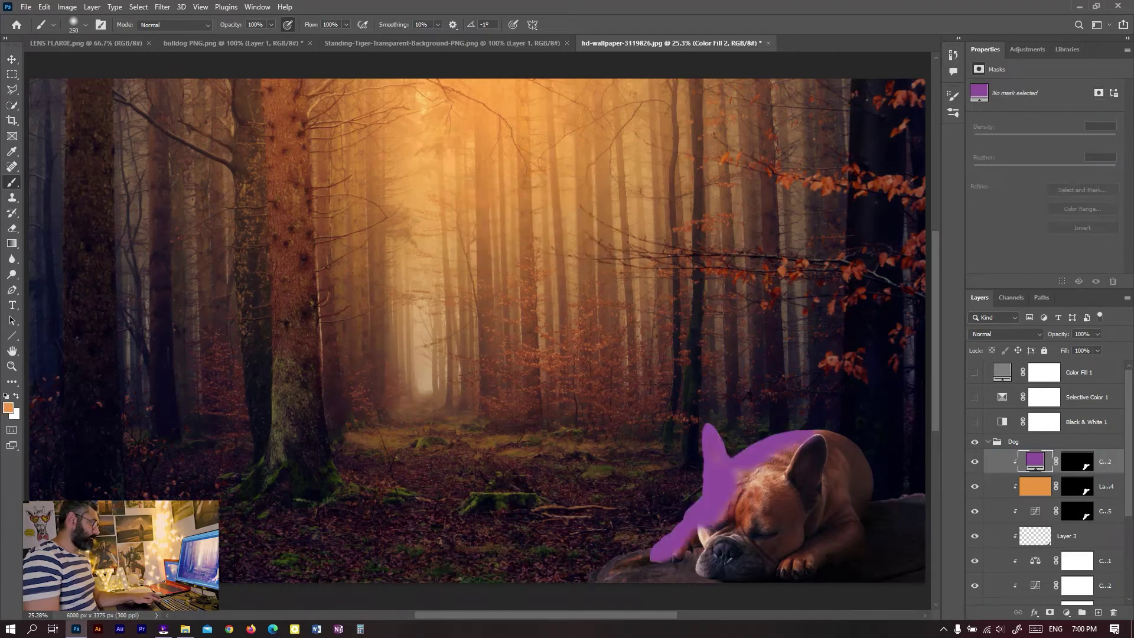
Blend the purple fill in Soft Light at 33% opacity.
{"action": "left_click", "coordinate": [1004, 334]}
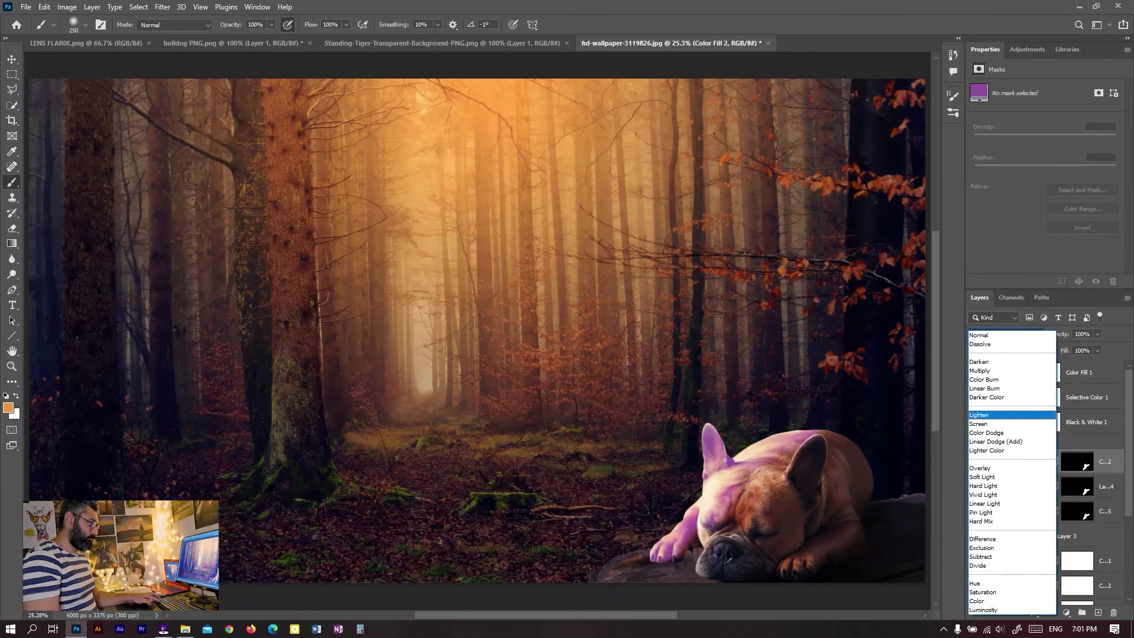
{"action": "key", "text": "Down"}
{"action": "key", "text": "Down"}
{"action": "key", "text": "Down"}
{"action": "key", "text": "Down"}
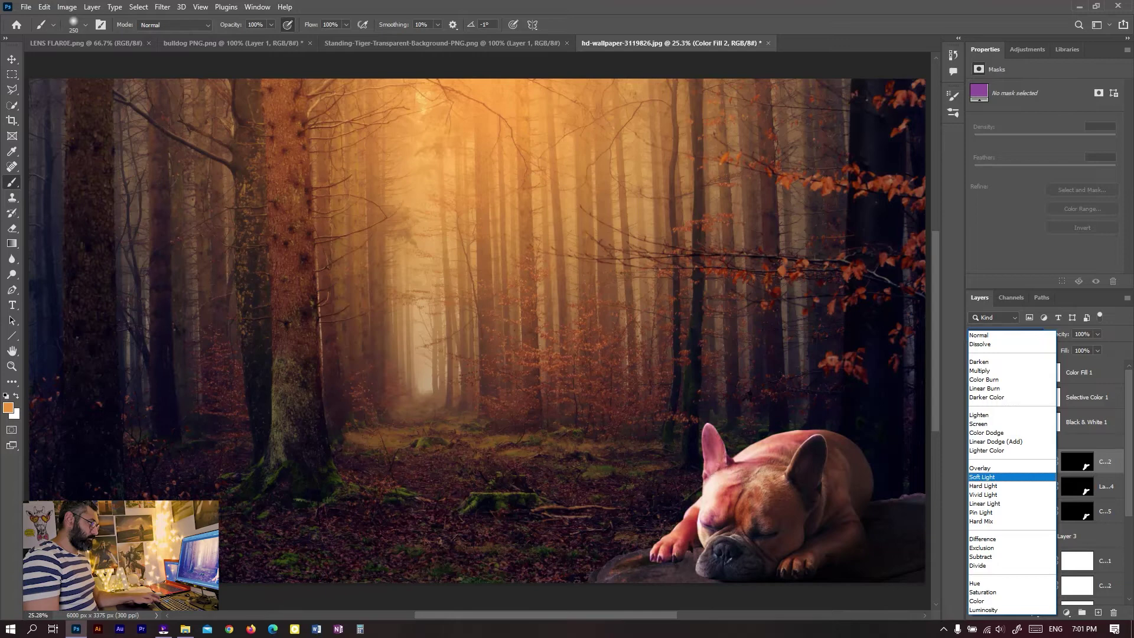
{"action": "key", "text": "Return"}
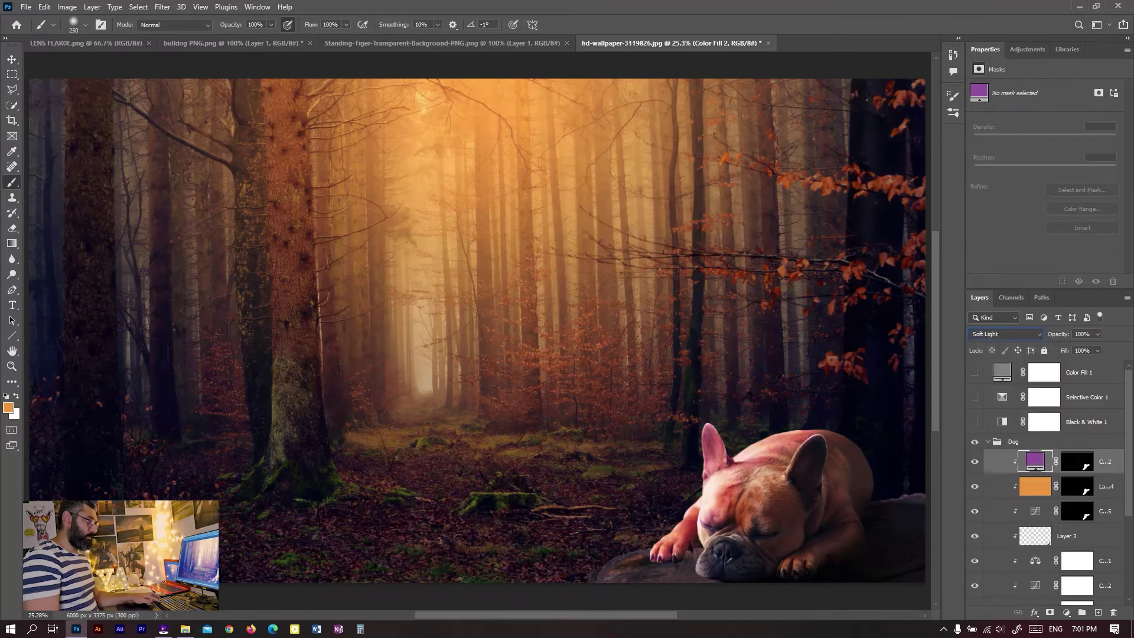
{"action": "type", "text": "49"}
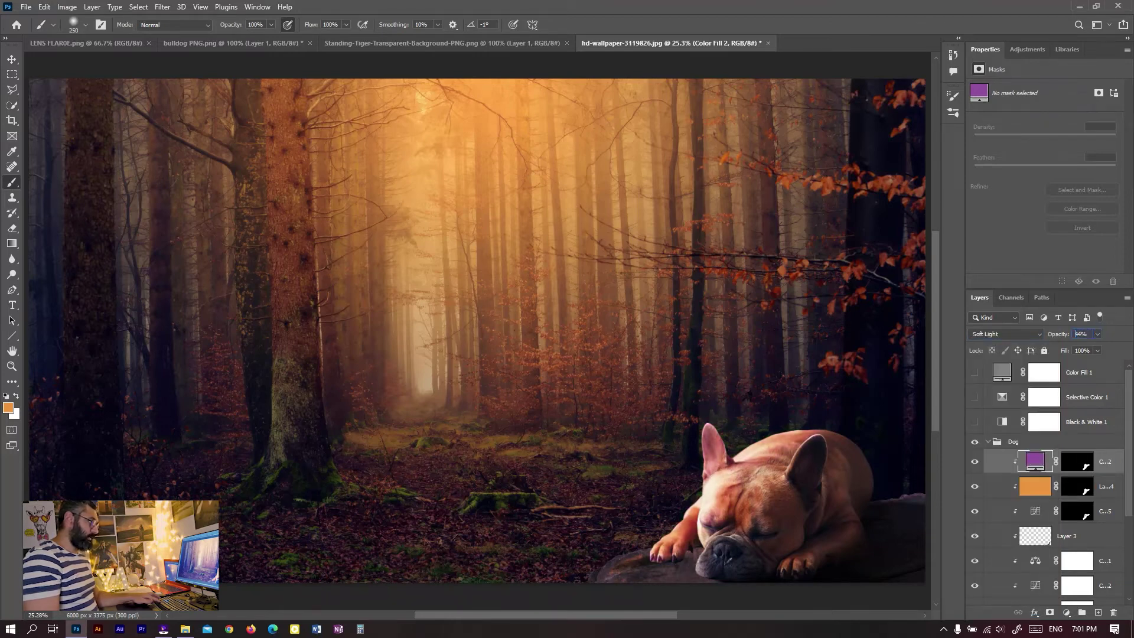
{"action": "key", "text": "Return"}
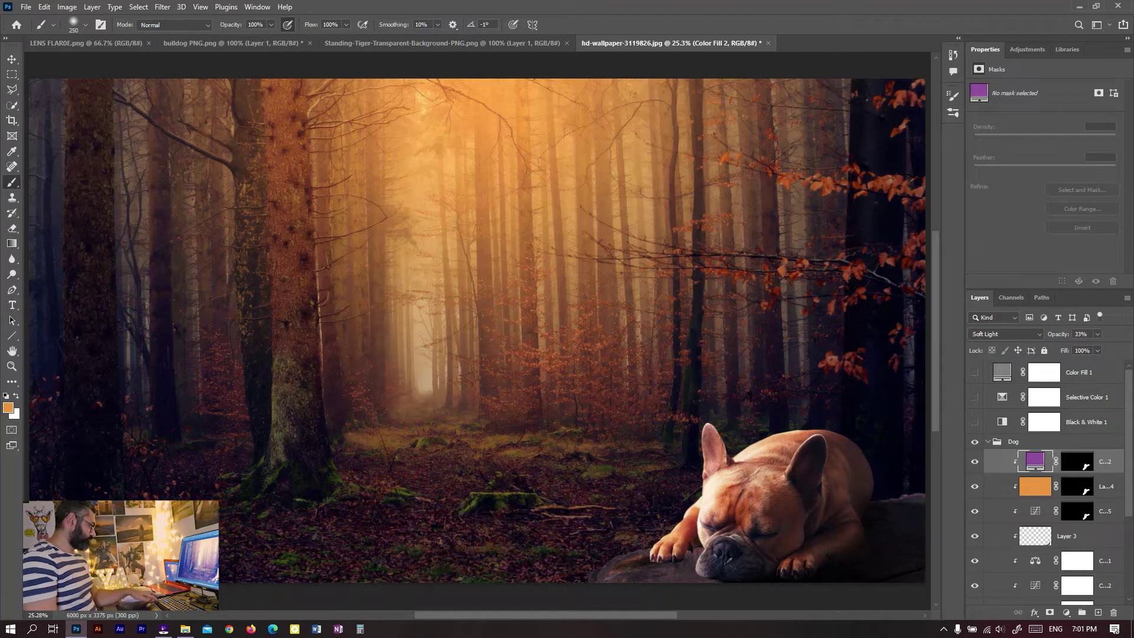
Unlock the Background as Layer 0 and duplicate it into the Dog group above Curves 5.
{"action": "scroll", "coordinate": [1045, 485], "scroll_direction": "down", "scroll_amount": 3}
{"action": "scroll", "coordinate": [1045, 484], "scroll_direction": "down", "scroll_amount": 3}
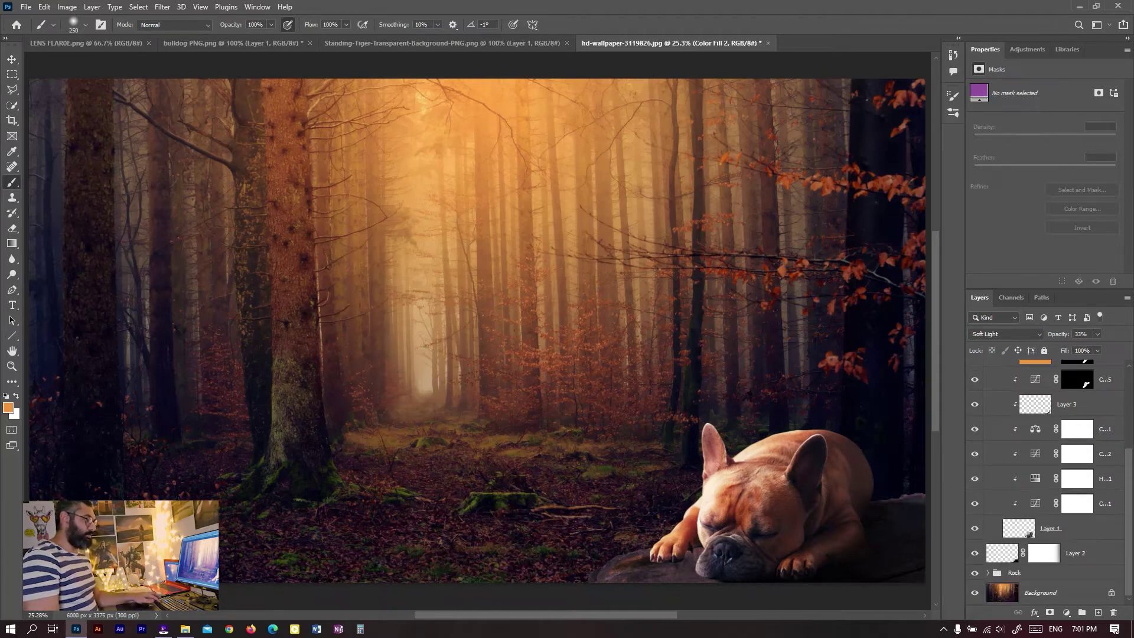
{"action": "left_click", "coordinate": [1111, 592]}
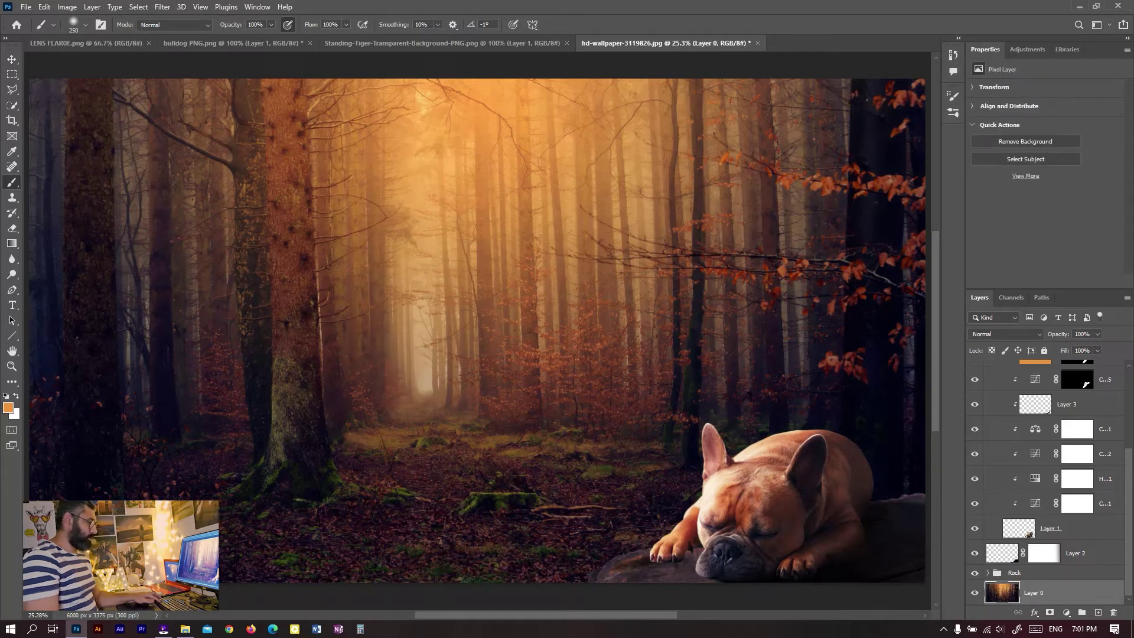
{"action": "mouse_move", "coordinate": [1034, 593]}
{"action": "left_mouse_down"}
{"action": "mouse_move", "coordinate": [1033, 369]}
{"action": "mouse_move", "coordinate": [1034, 404]}
{"action": "left_mouse_up"}
Clip the forest copy to the dog and set its blend mode to Color.
{"action": "key", "text": "ctrl+alt+g"}
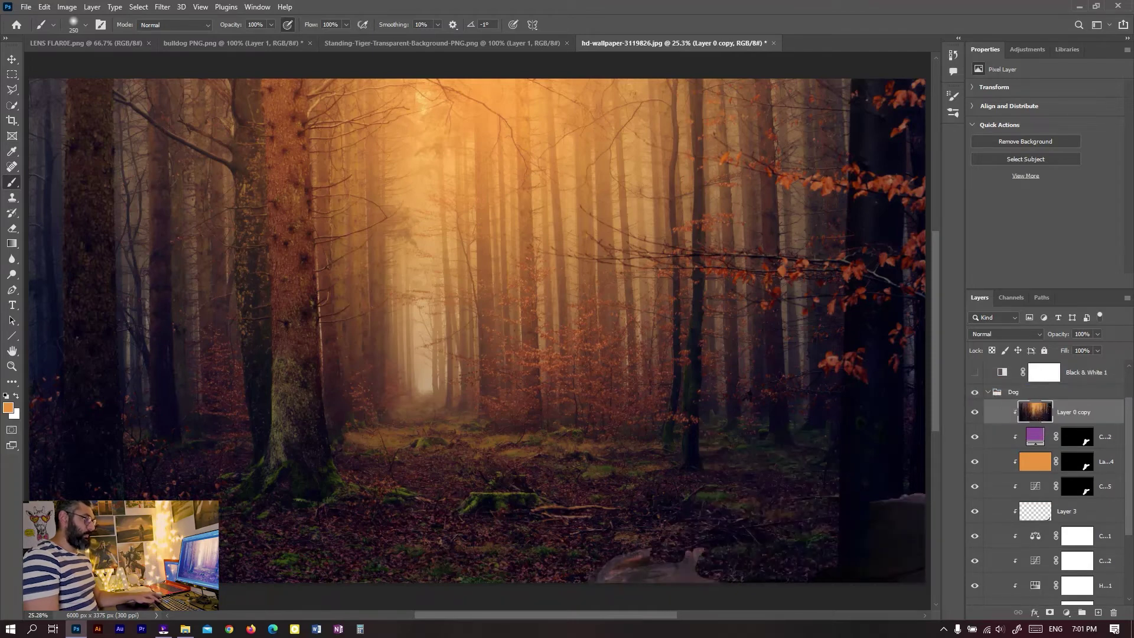
{"action": "left_click", "coordinate": [1004, 334]}
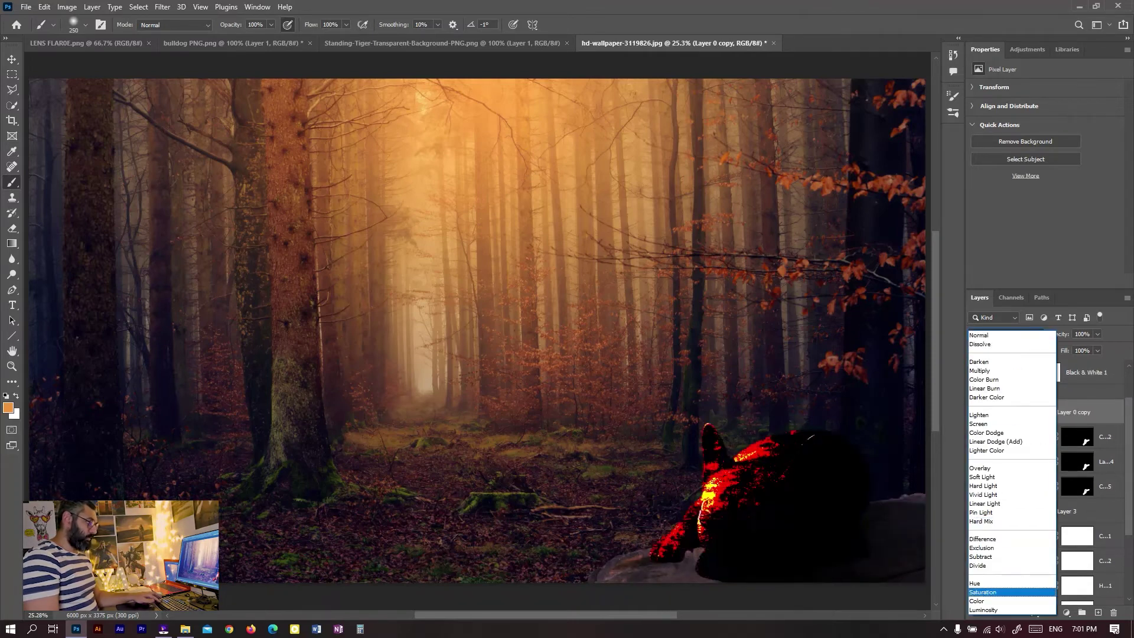
{"action": "left_click", "coordinate": [980, 601]}
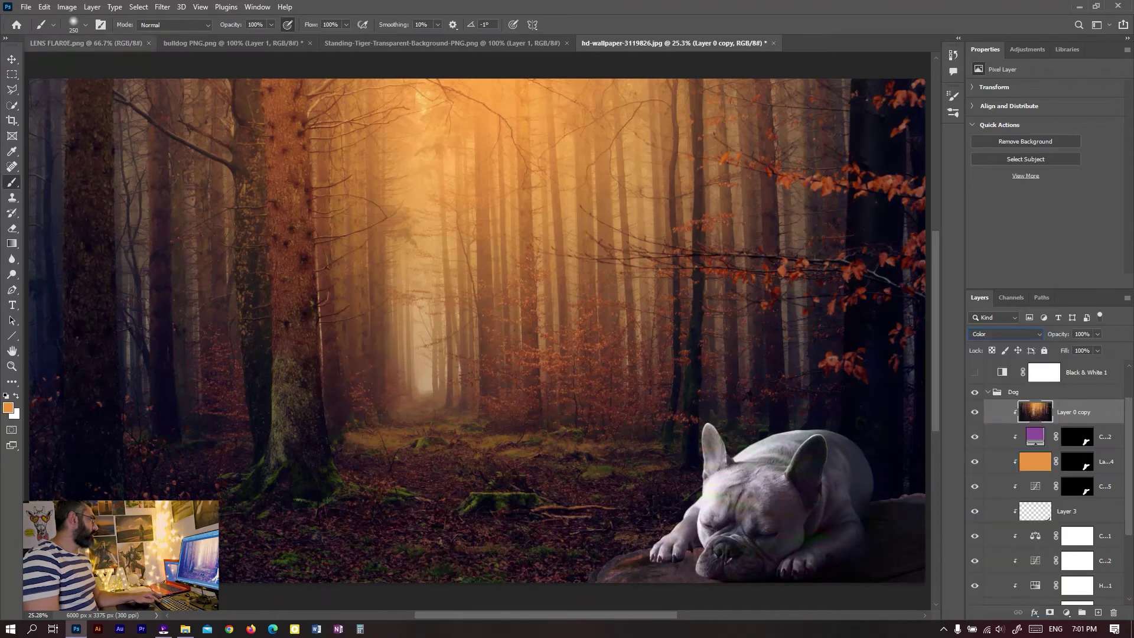
Blur the forest copy with a 1000-pixel Gaussian Blur.
{"action": "left_click", "coordinate": [162, 7]}
{"action": "mouse_move", "coordinate": [169, 158]}
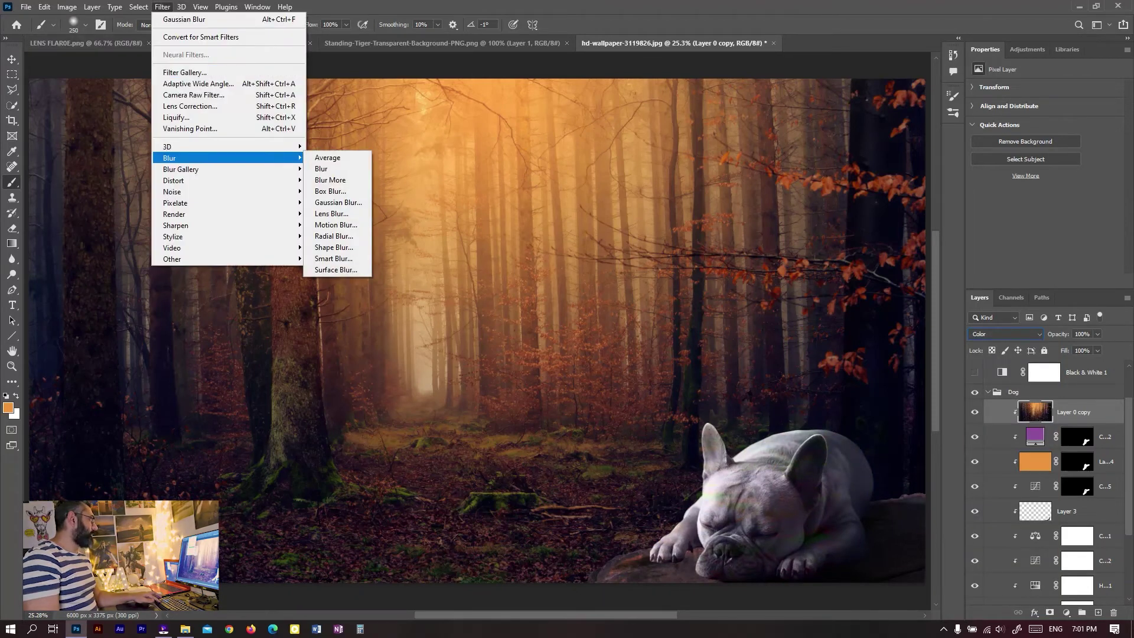
{"action": "left_click", "coordinate": [338, 202]}
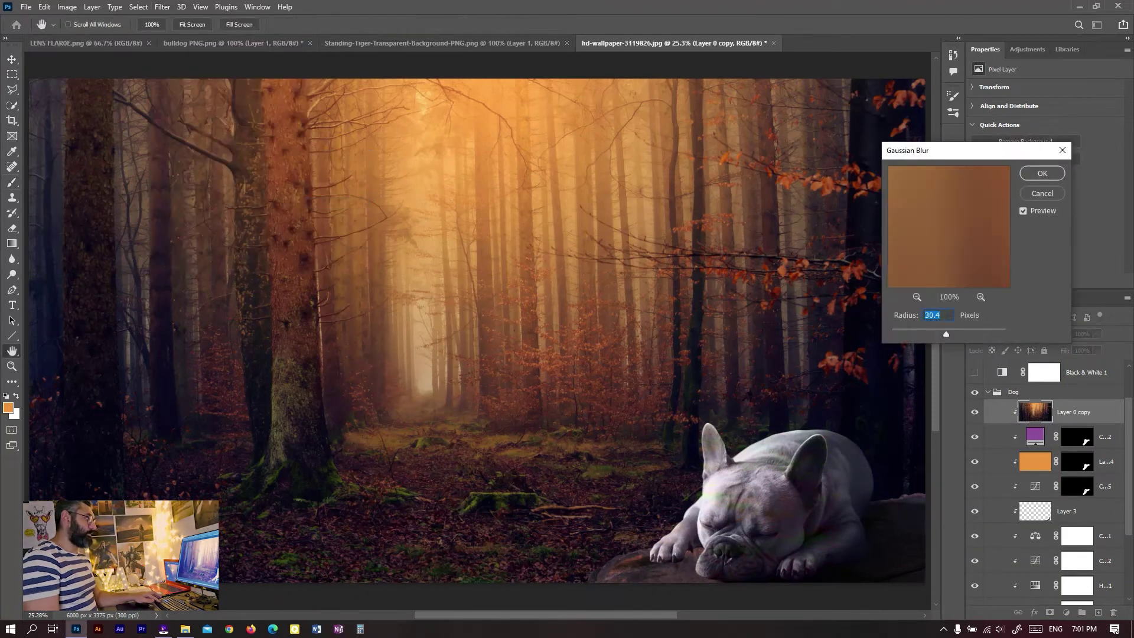
{"action": "left_click_drag", "start_coordinate": [946, 333], "coordinate": [1006, 334]}
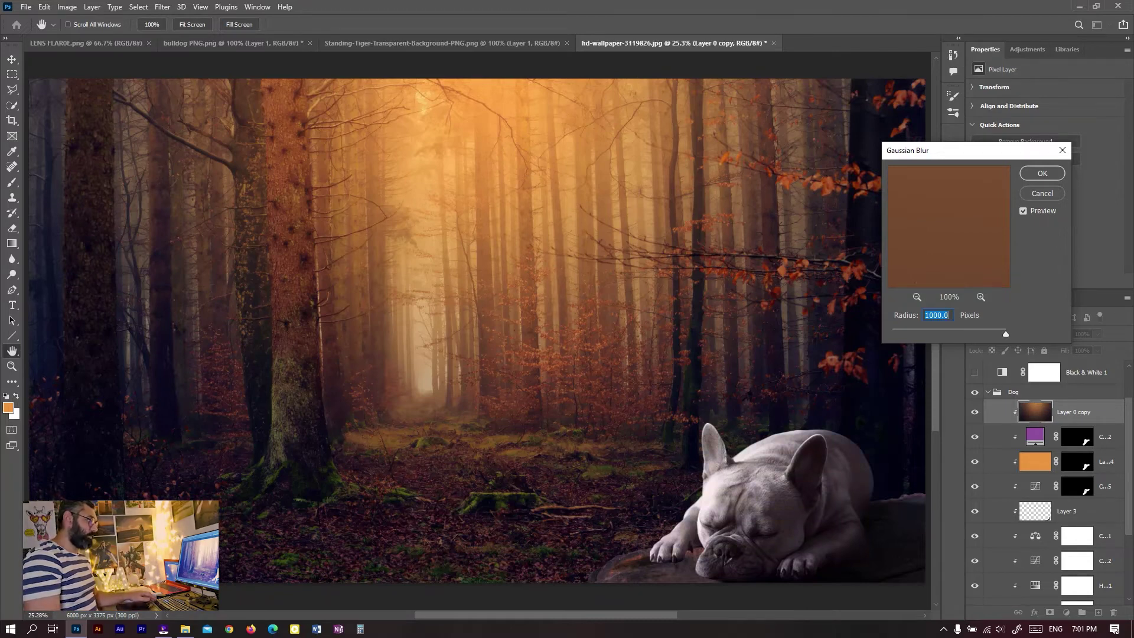
{"action": "left_click", "coordinate": [1042, 174]}
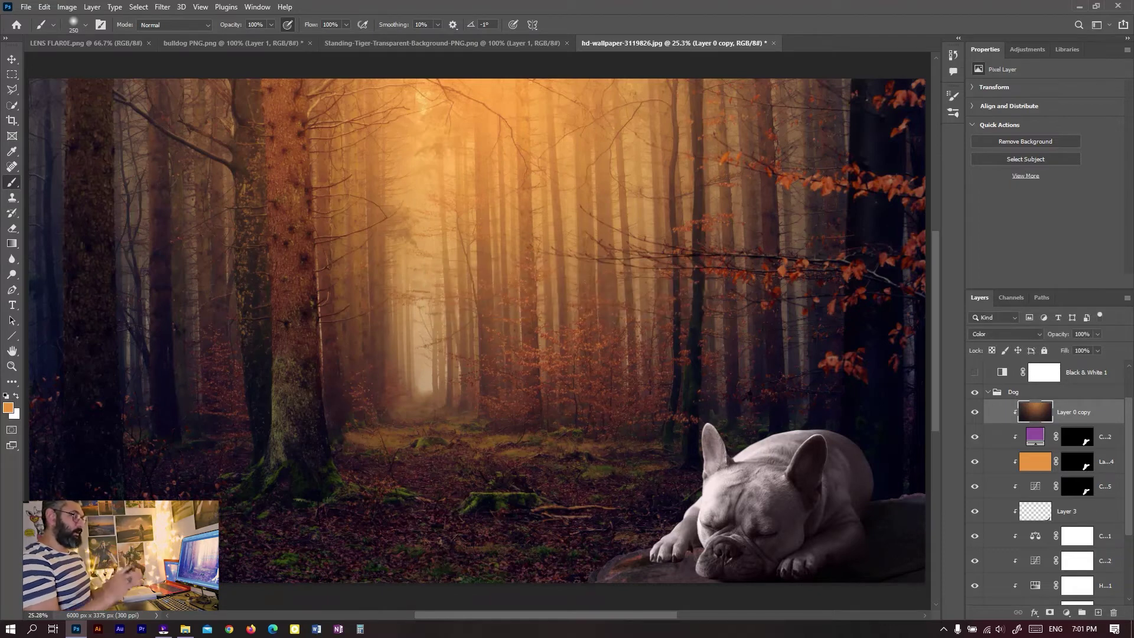
Lower the forest copy's opacity to 16%.
{"action": "type", "text": "64"}
{"action": "key", "text": "Return"}
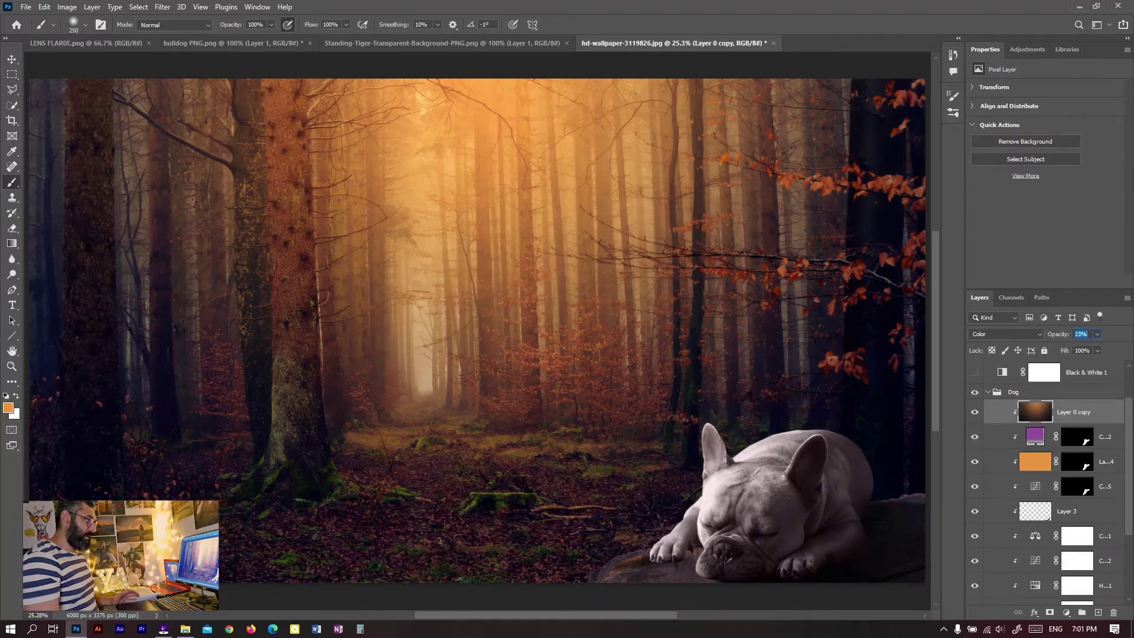
{"action": "type", "text": "5"}
{"action": "key", "text": "Return"}
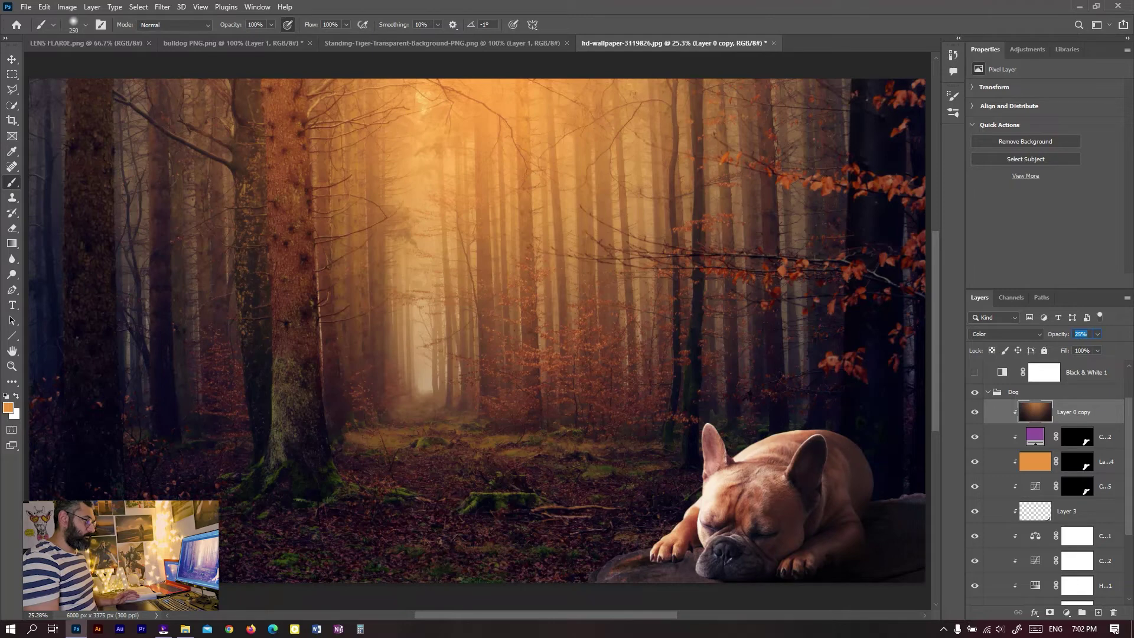
{"action": "key", "text": "Return"}
{"action": "type", "text": "16"}
{"action": "key", "text": "Return"}
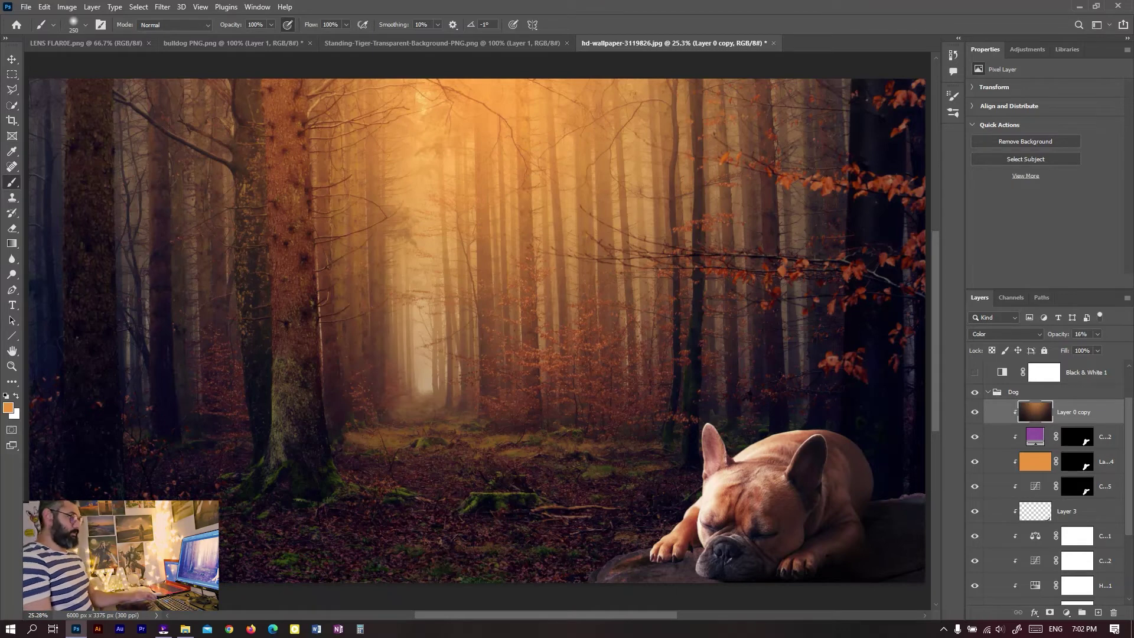
{"action": "scroll", "coordinate": [1046, 484], "scroll_direction": "down", "scroll_amount": 2}
Add a clipped Layer 5 above Layer 3 and sample a near-black colour from the ground.
{"action": "scroll", "coordinate": [1046, 484], "scroll_direction": "down", "scroll_amount": 2}
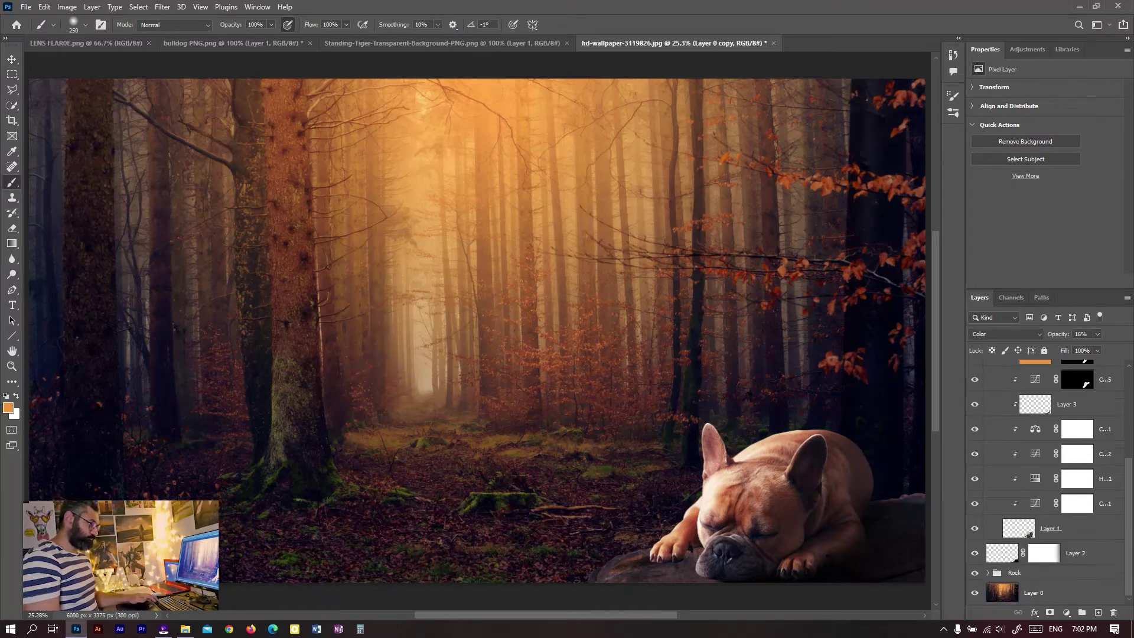
{"action": "scroll", "coordinate": [1046, 485], "scroll_direction": "up", "scroll_amount": 3}
{"action": "left_click", "coordinate": [1067, 479]}
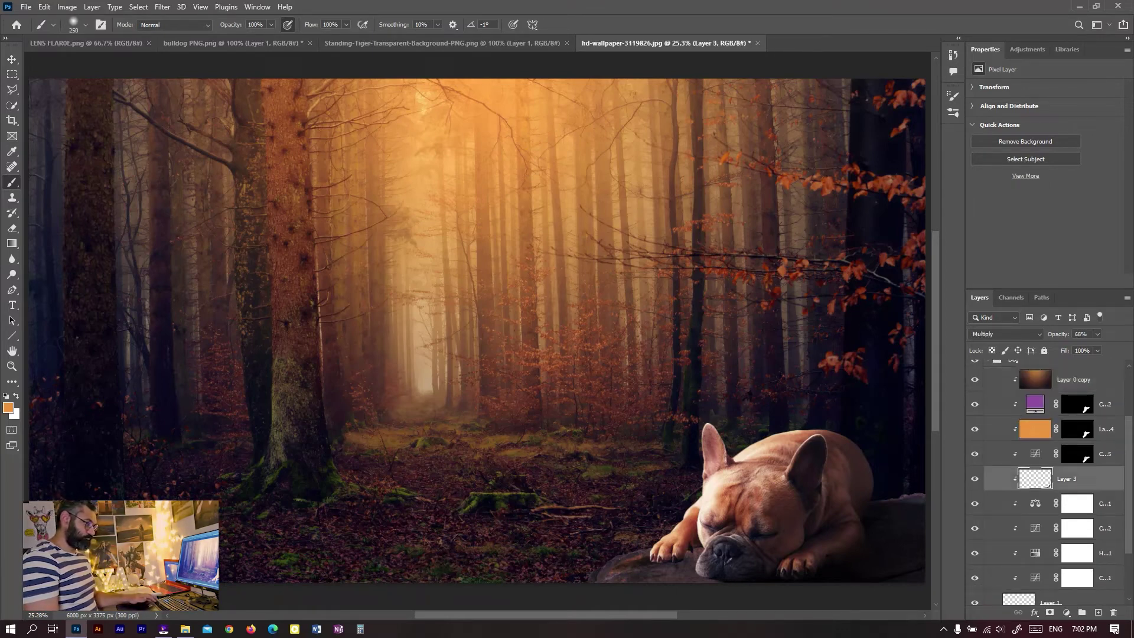
{"action": "left_click", "coordinate": [1098, 612]}
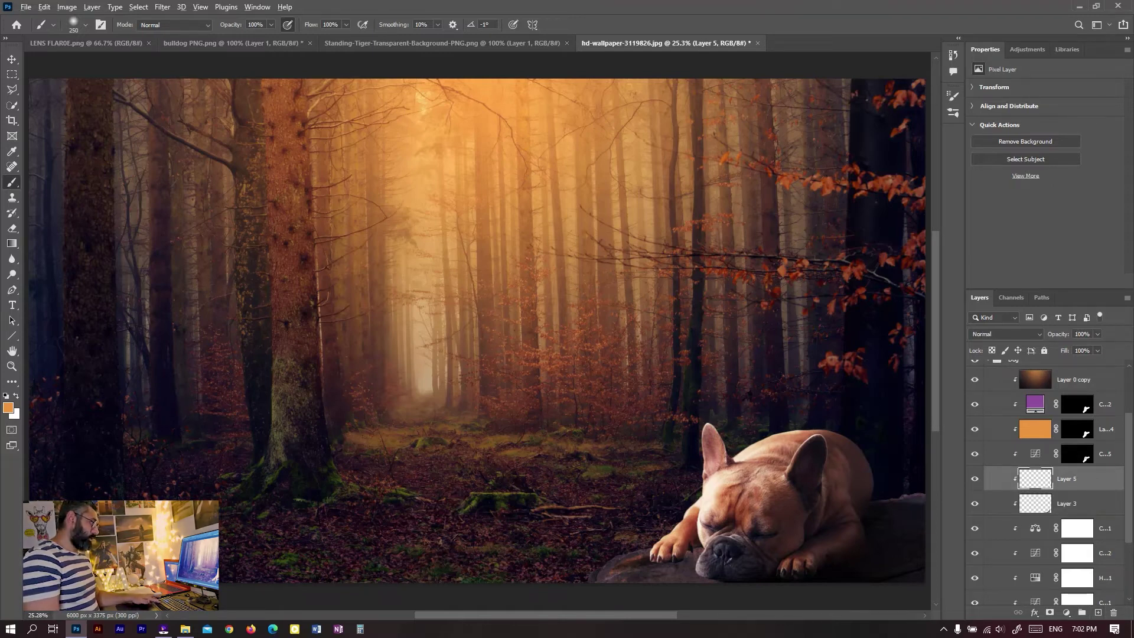
{"action": "left_click", "coordinate": [773, 567], "text": "alt"}
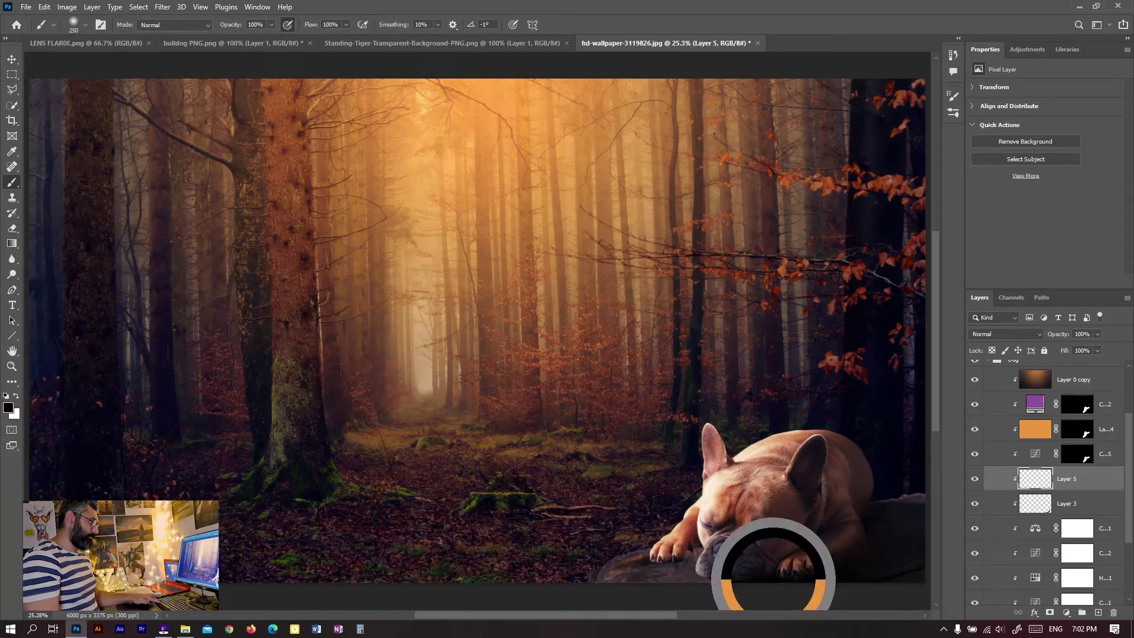
{"action": "left_click_drag", "start_coordinate": [773, 580], "coordinate": [659, 510]}
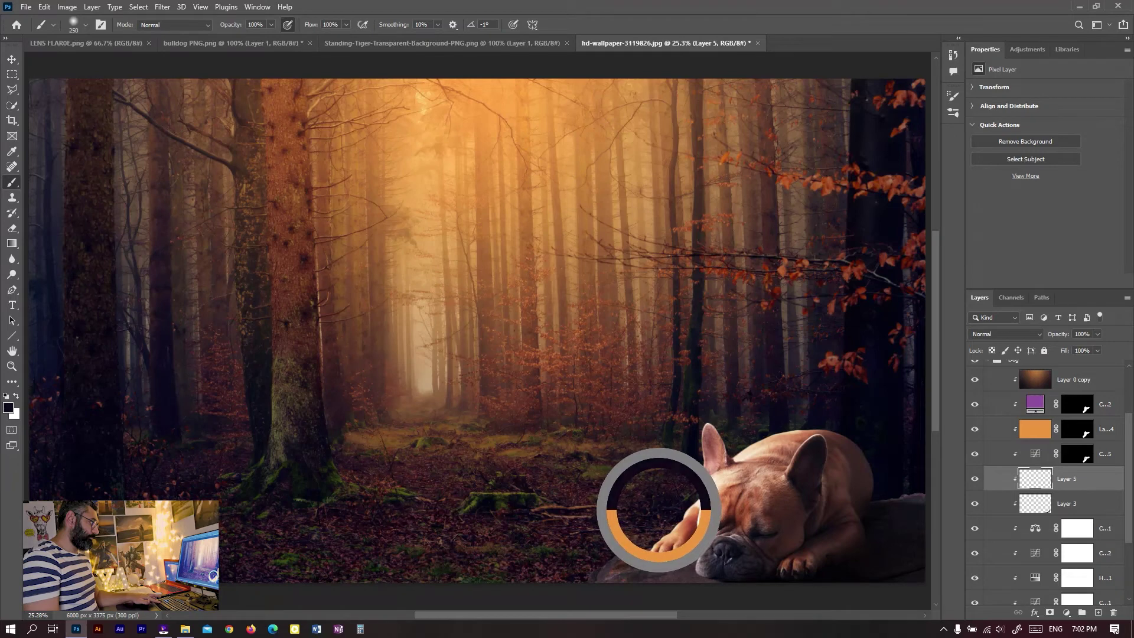
{"action": "left_click_drag", "start_coordinate": [658, 509], "coordinate": [658, 509]}
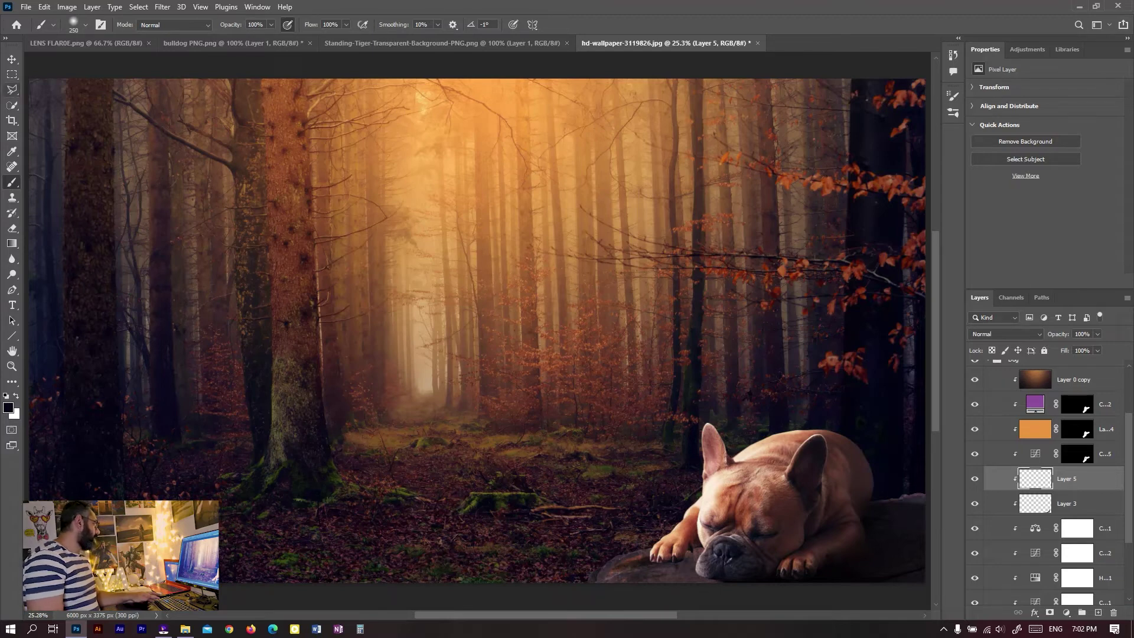
{"action": "key", "text": "l"}
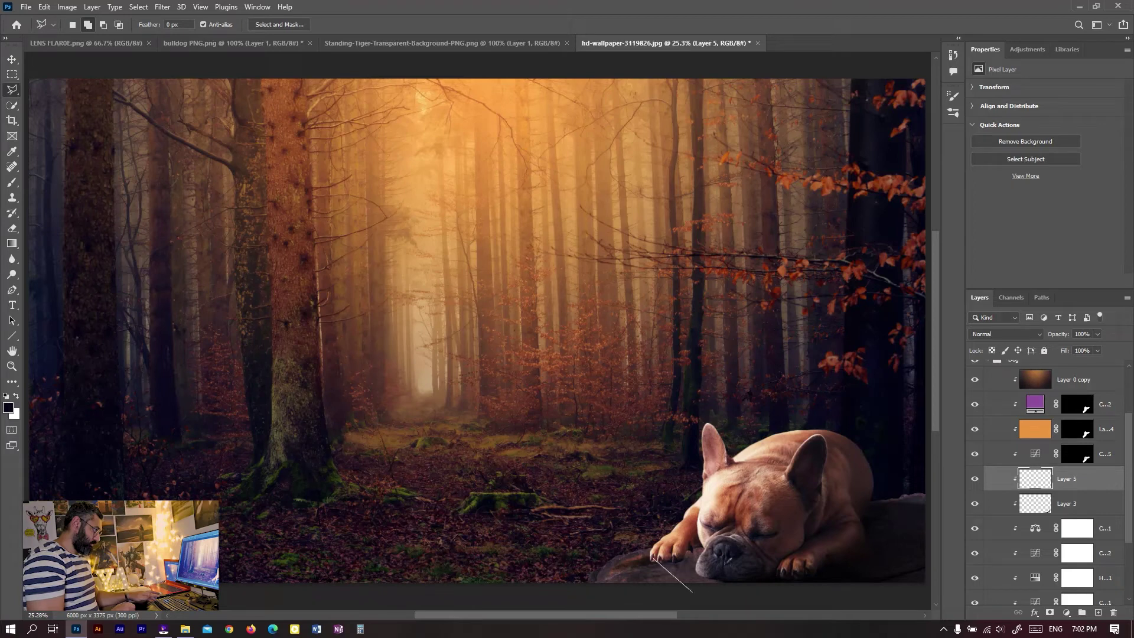
Fill a dark polygonal contact shadow under the dog's paw on Layer 5, then move it below Layer 1.
{"action": "key", "text": "Escape"}
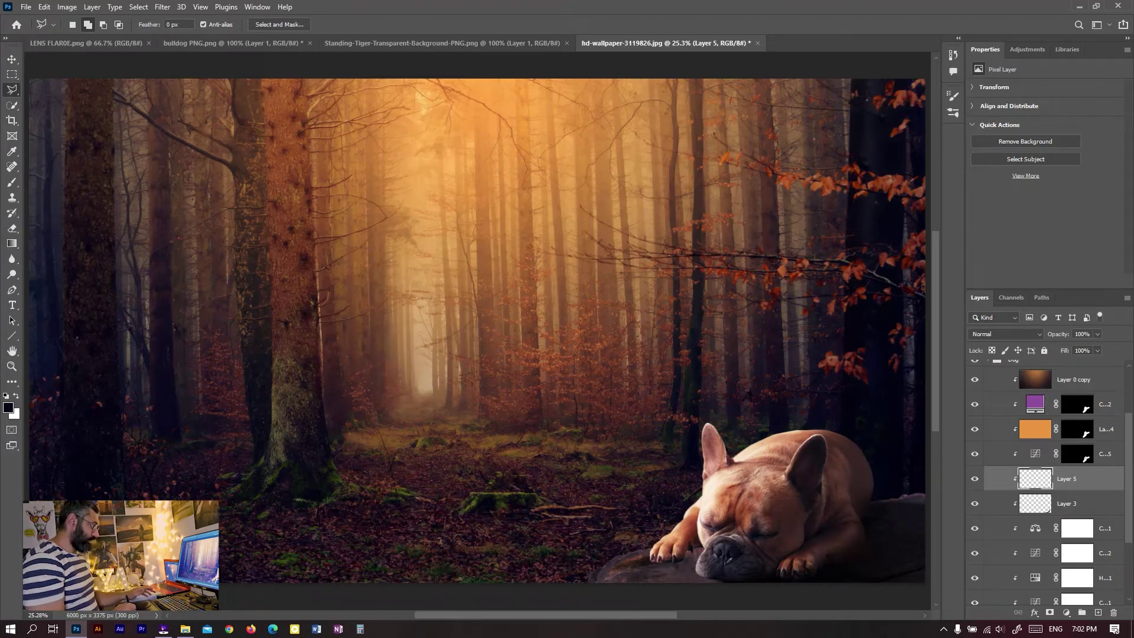
{"action": "left_click", "coordinate": [652, 559]}
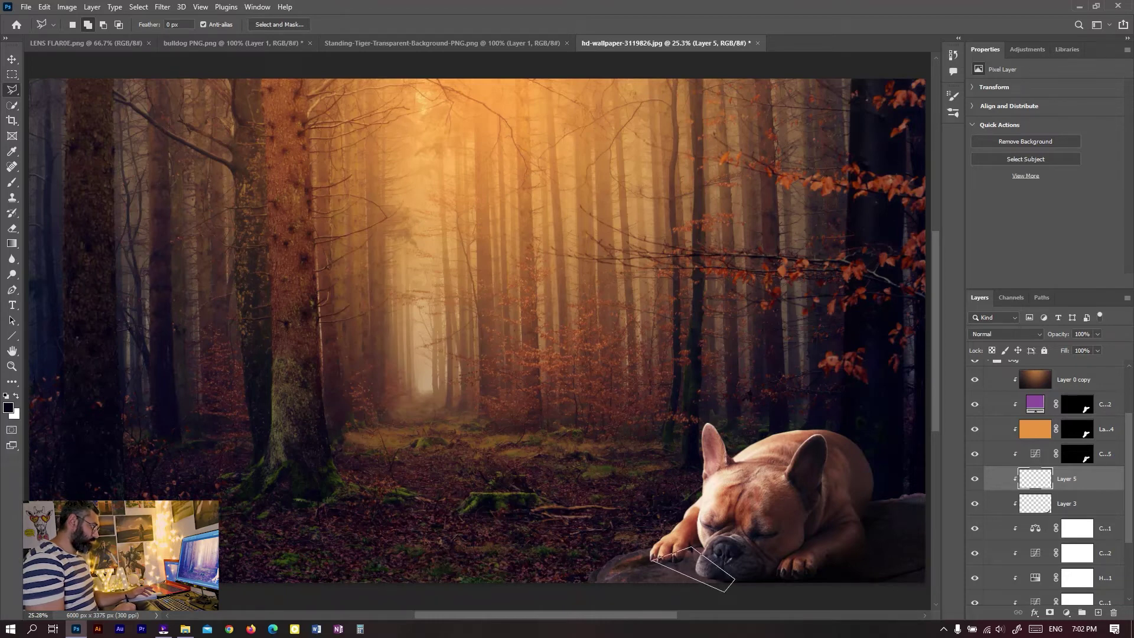
{"action": "left_click", "coordinate": [654, 558]}
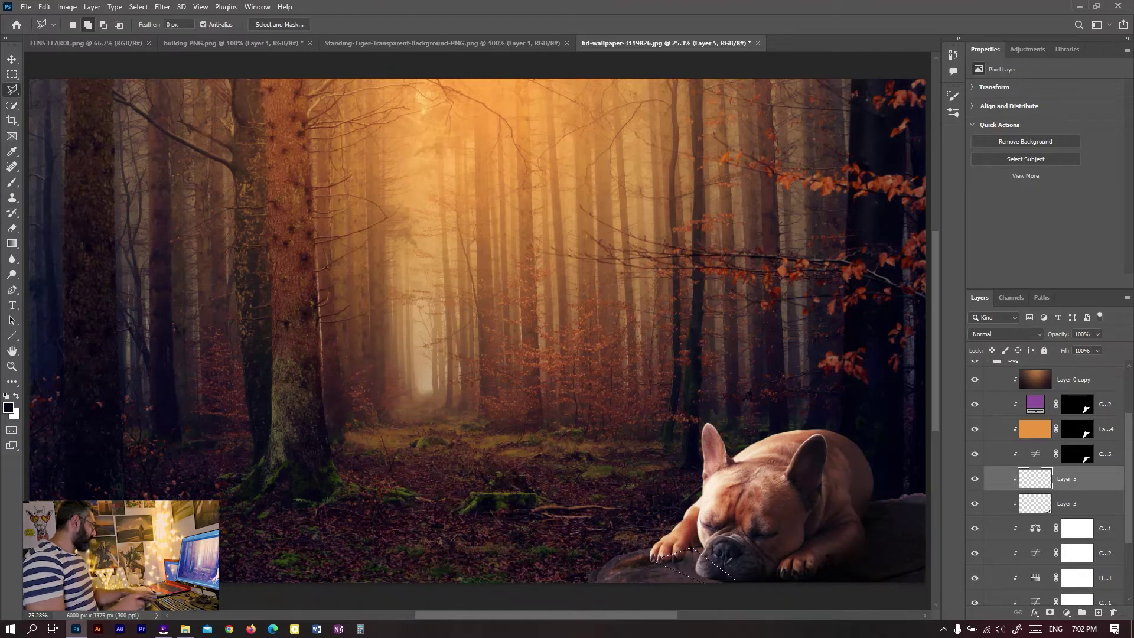
{"action": "key", "text": "alt+BackSpace"}
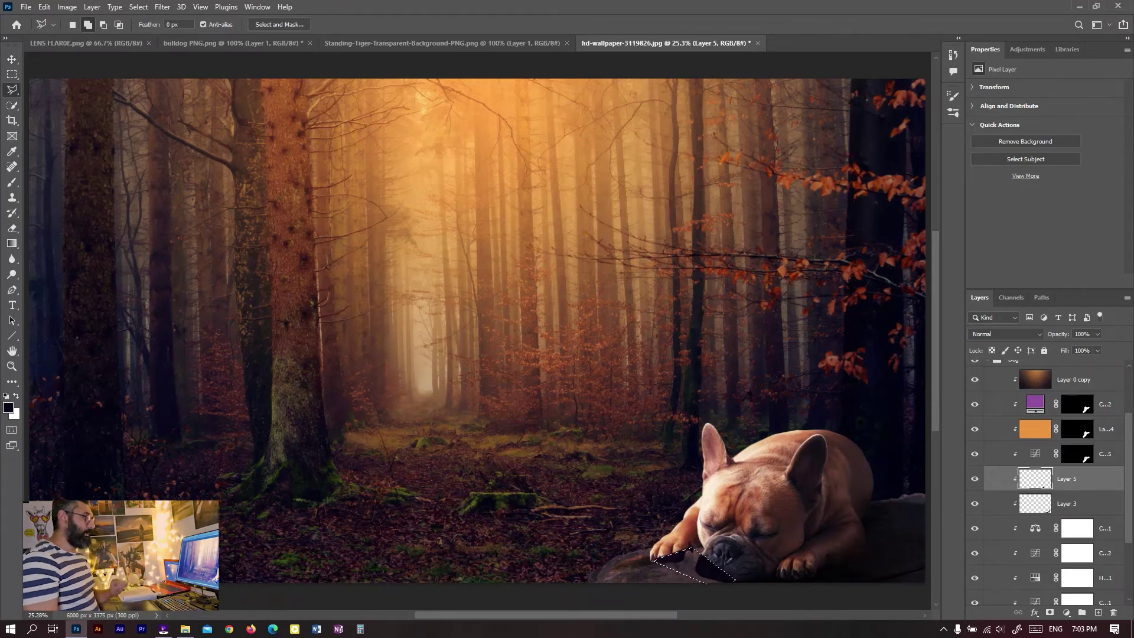
{"action": "key", "text": "ctrl+d"}
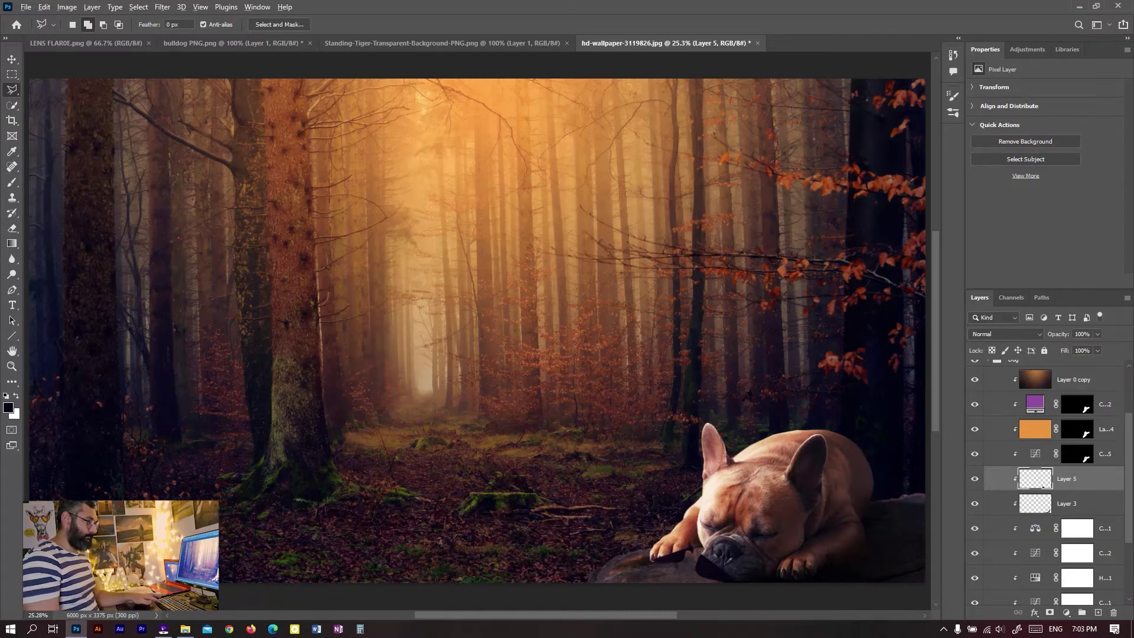
{"action": "left_click_drag", "start_coordinate": [1037, 480], "coordinate": [1039, 561]}
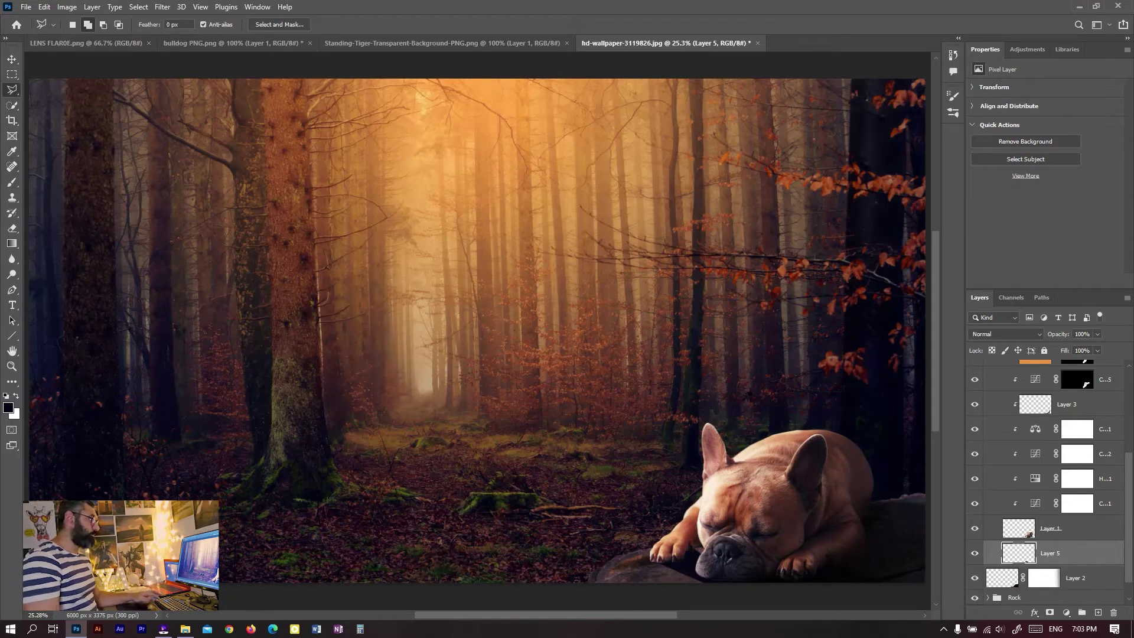
Set the shadow layer to Multiply and apply a 3.7-pixel Gaussian Blur.
{"action": "left_click", "coordinate": [1004, 333]}
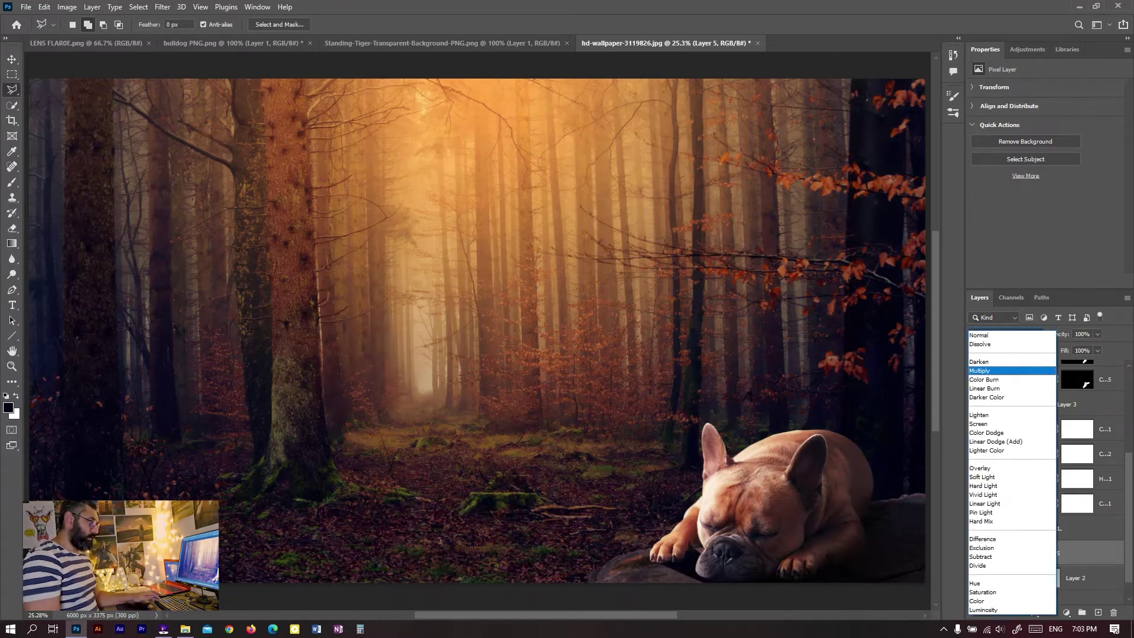
{"action": "left_click", "coordinate": [992, 371]}
{"action": "left_click", "coordinate": [162, 6]}
{"action": "mouse_move", "coordinate": [181, 168]}
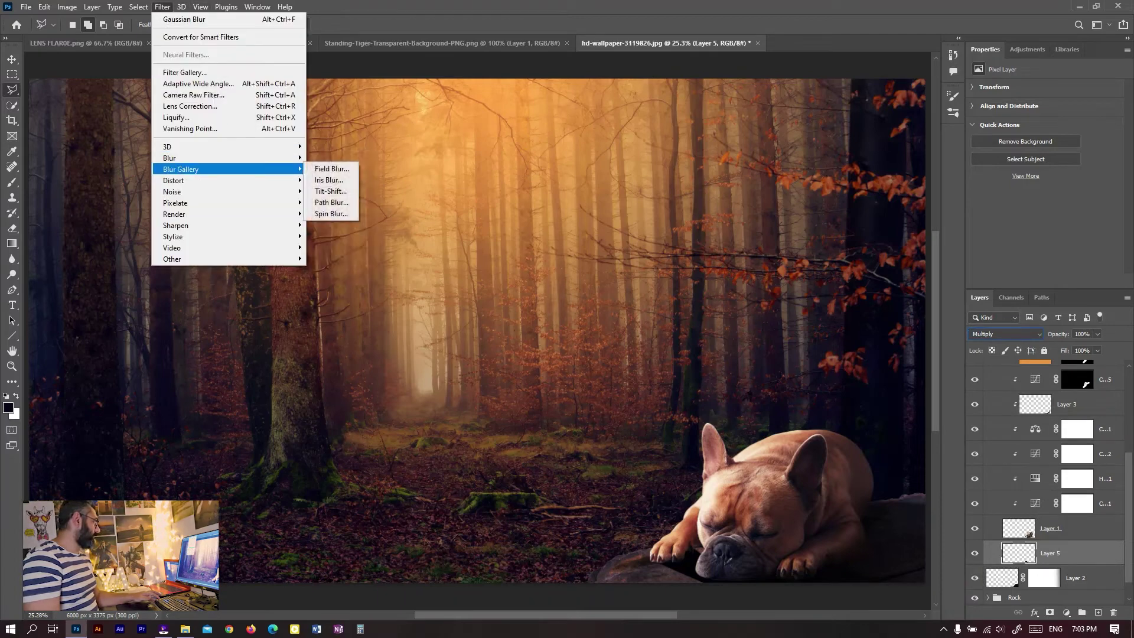
{"action": "left_click", "coordinate": [338, 202]}
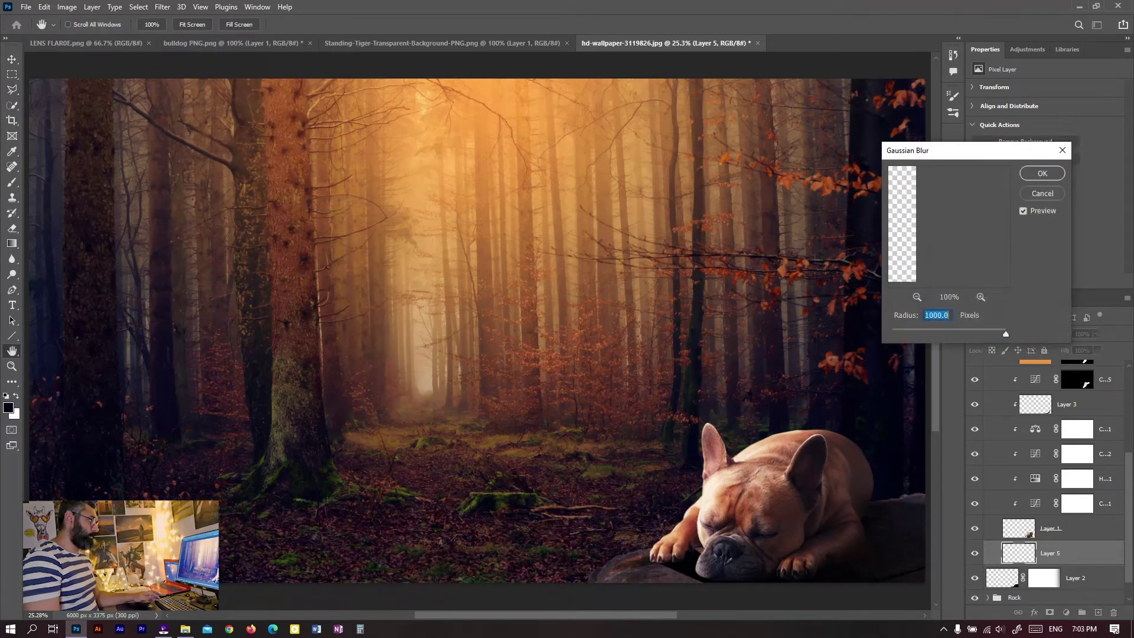
{"action": "type", "text": "3.7"}
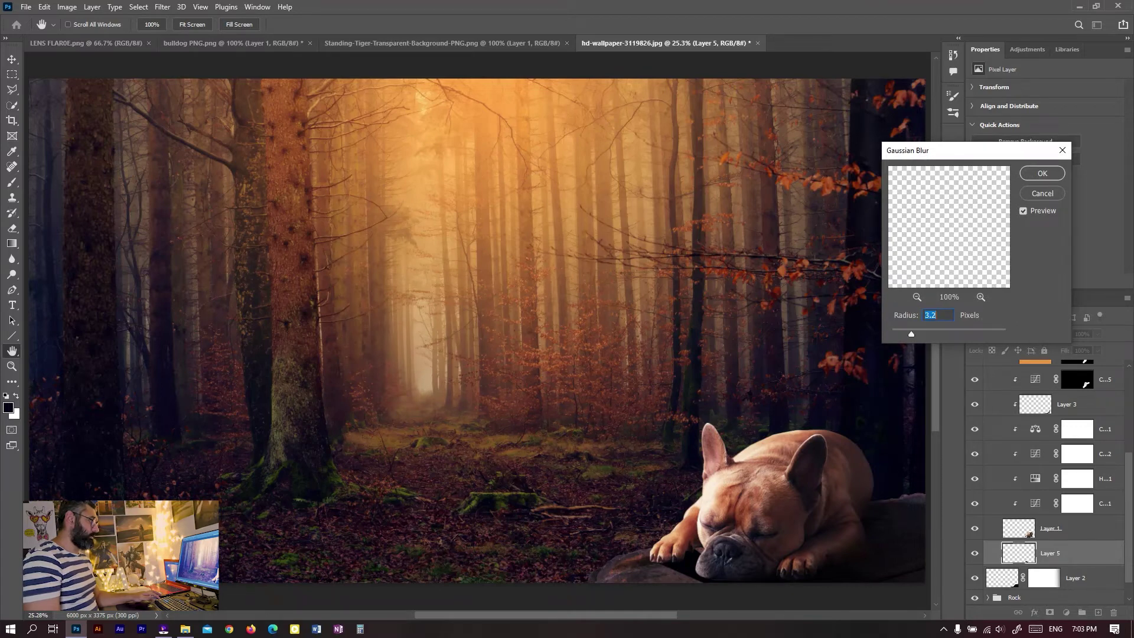
{"action": "type", "text": "4.230.4"}
{"action": "type", "text": "8.2"}
{"action": "key", "text": "Return"}
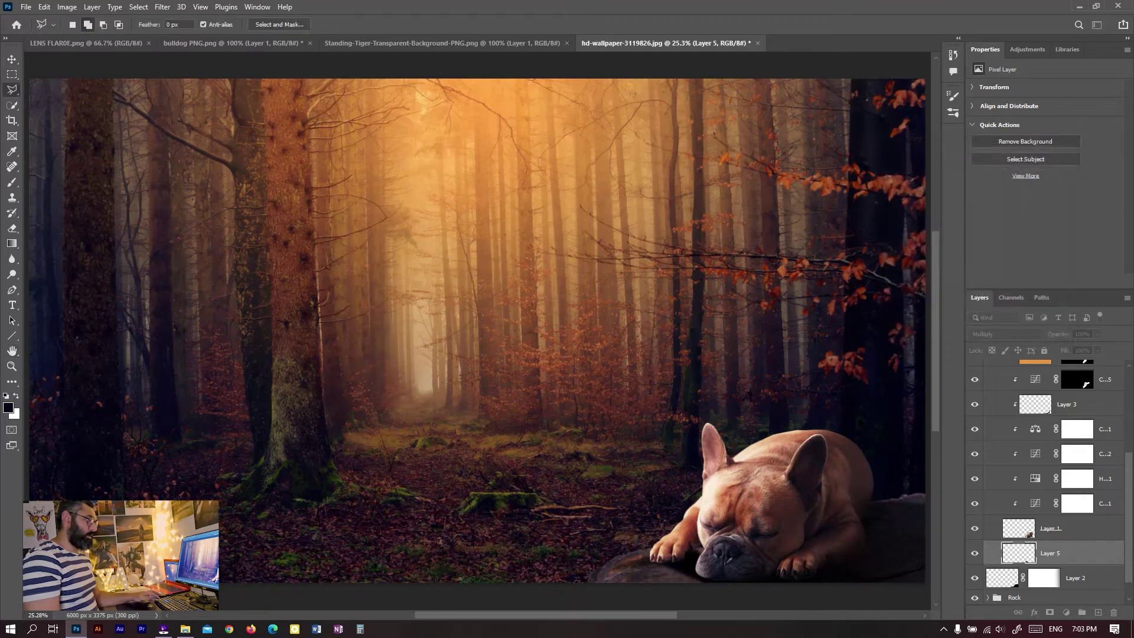
Lower the shadow layer's opacity to about 78% and reselect Layer 3 in the Dog group.
{"action": "key", "text": "7"}
{"action": "key", "text": "8"}
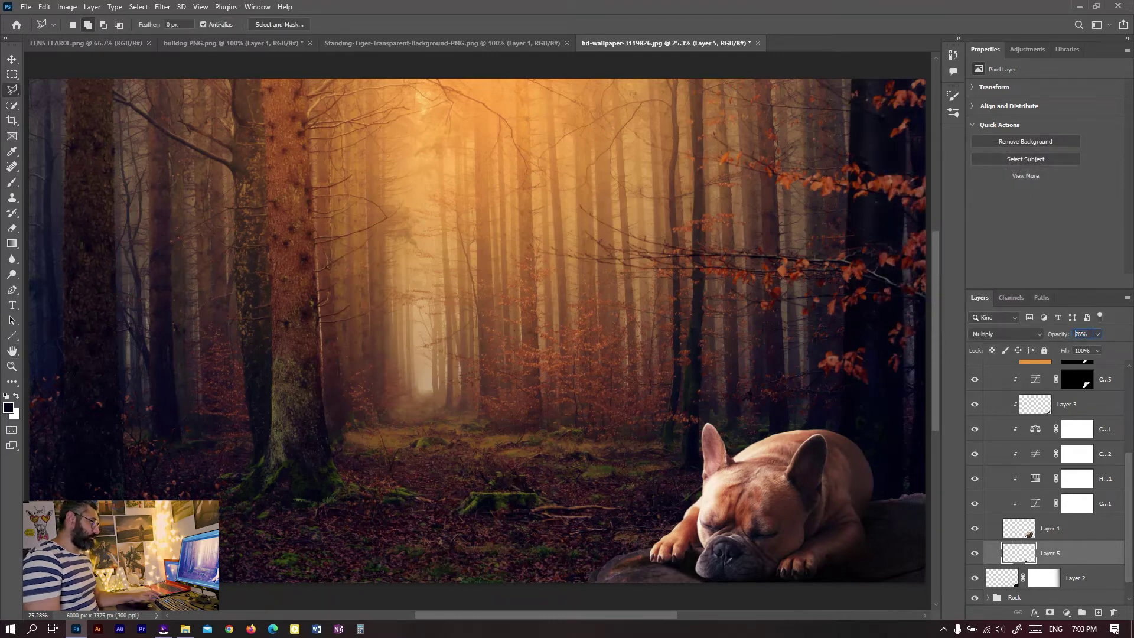
{"action": "key", "text": "Return"}
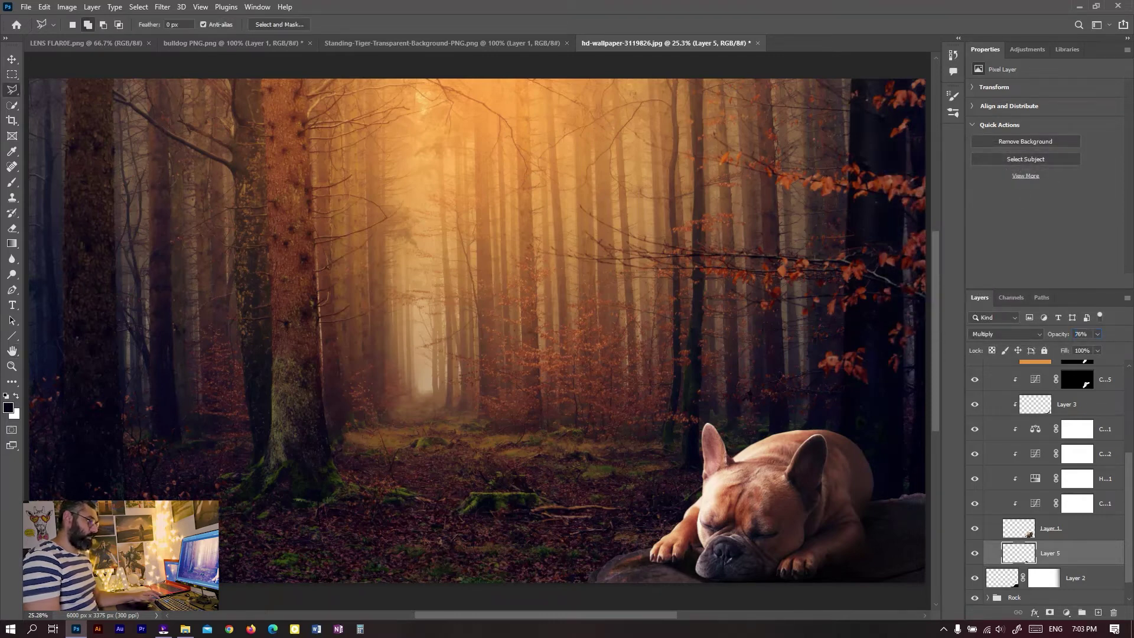
{"action": "scroll", "coordinate": [1049, 481], "scroll_direction": "up", "scroll_amount": 1}
{"action": "scroll", "coordinate": [1048, 482], "scroll_direction": "up", "scroll_amount": 1}
{"action": "scroll", "coordinate": [1049, 482], "scroll_direction": "up", "scroll_amount": 1}
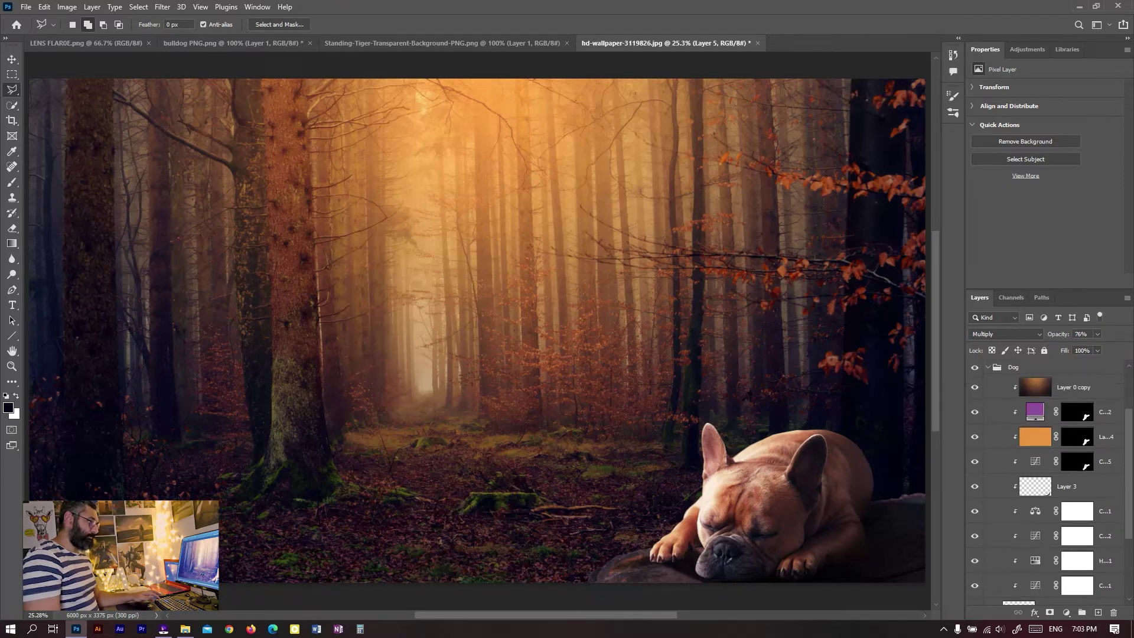
{"action": "left_click", "coordinate": [1063, 487]}
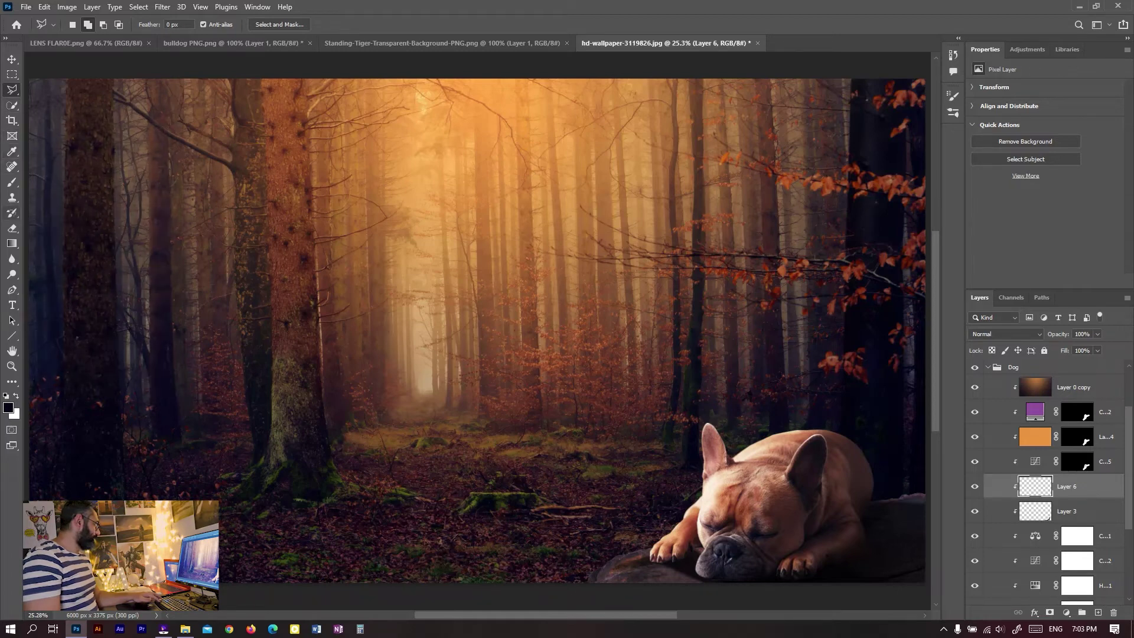
Paint a black shadow under the dog with a smaller brush, then set Layer 6 to Multiply at reduced opacity.
{"action": "left_click", "coordinate": [12, 182]}
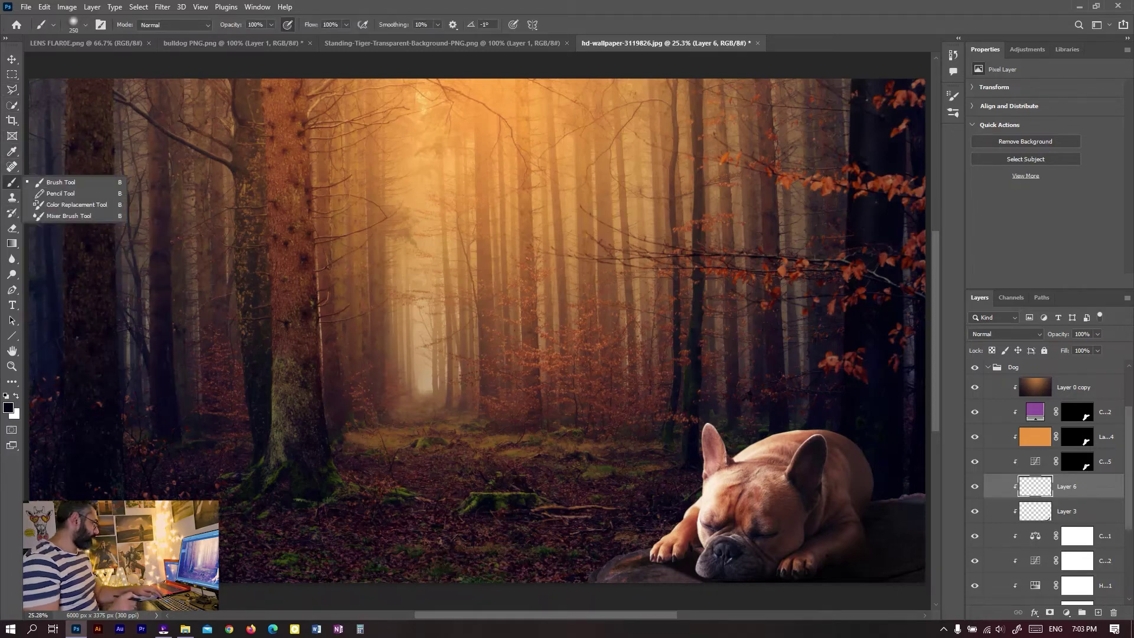
{"action": "key", "text": "bracketleft"}
{"action": "key", "text": "bracketleft"}
{"action": "key", "text": "bracketleft"}
{"action": "key", "text": "bracketleft"}
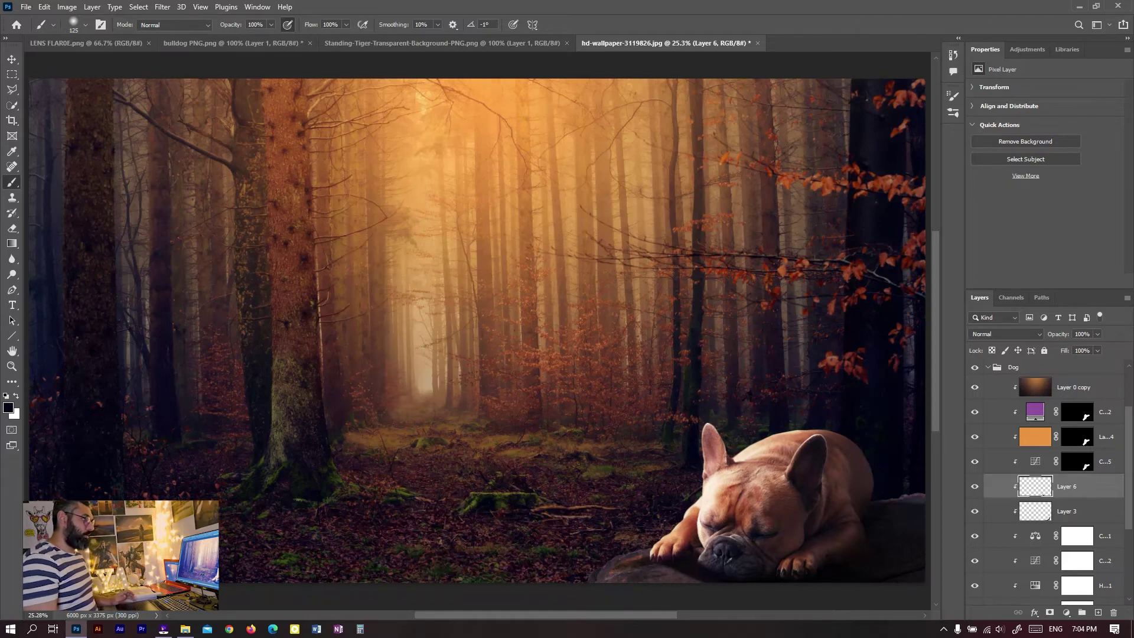
{"action": "left_click", "coordinate": [1004, 334]}
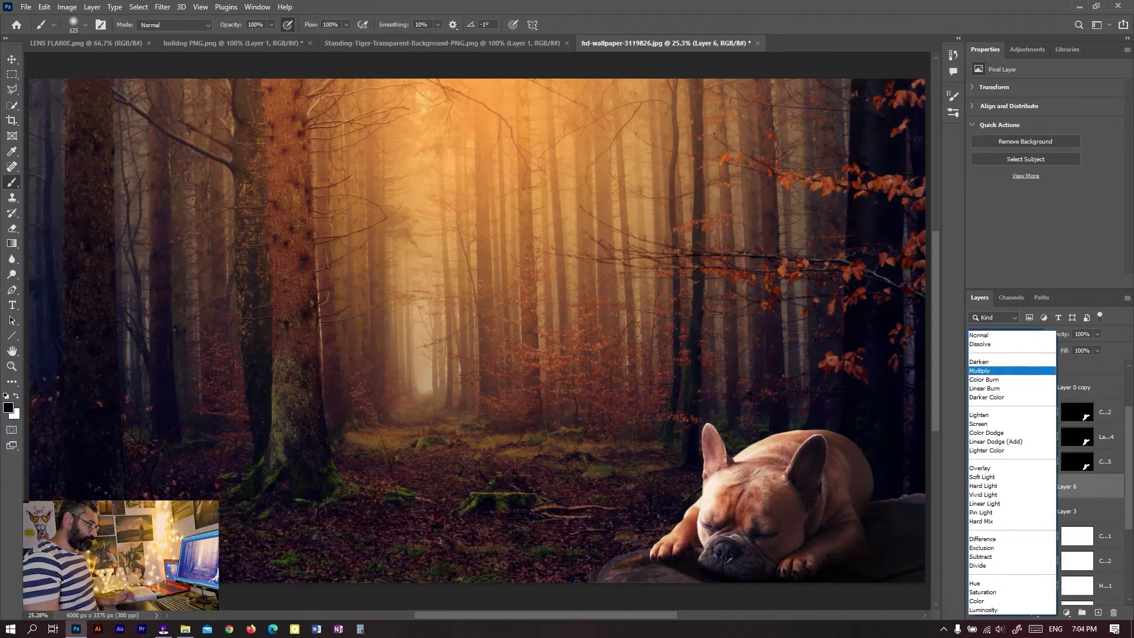
{"action": "left_click", "coordinate": [993, 378]}
{"action": "type", "text": "82"}
{"action": "key", "text": "Return"}
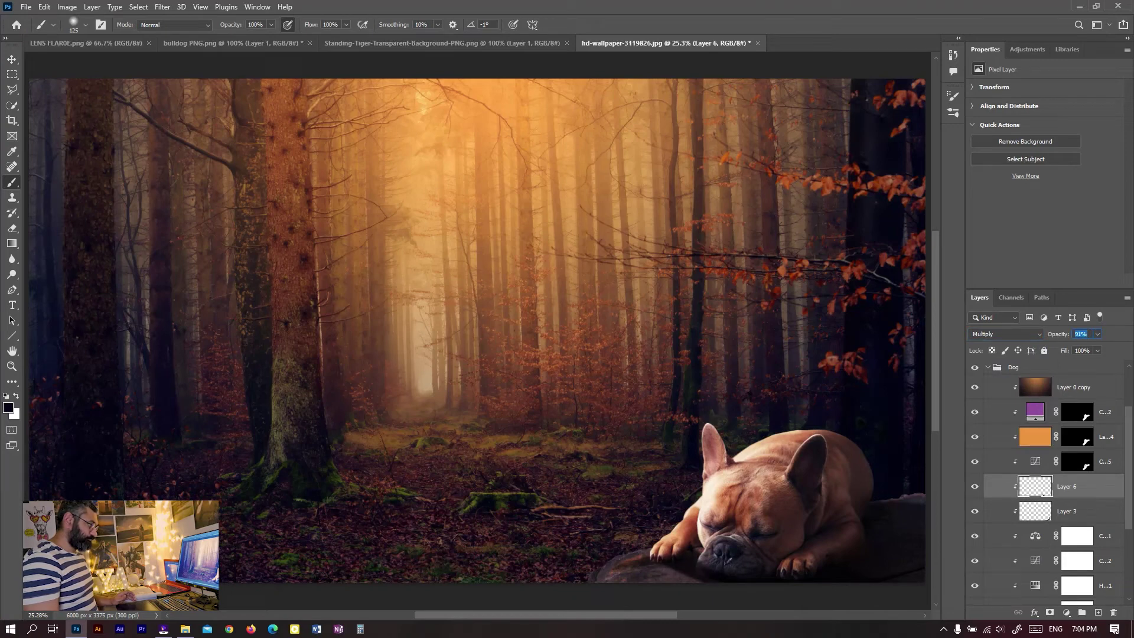
Soften the Layer 6 shadow with a Gaussian Blur of about 36 pixels.
{"action": "key", "text": "alt+t"}
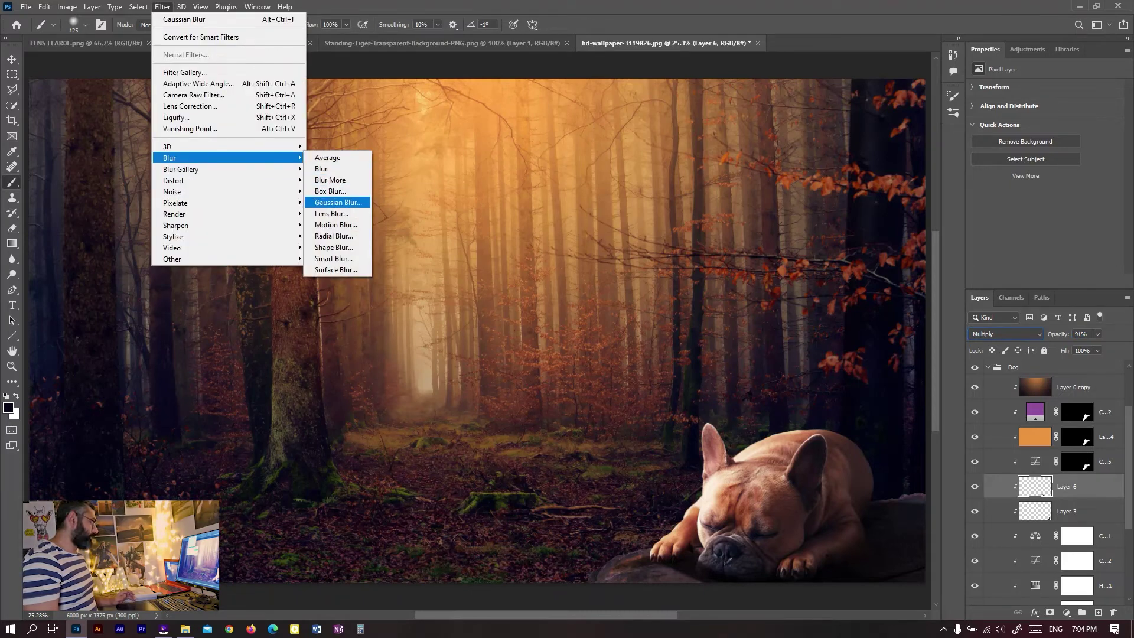
{"action": "key", "text": "Return"}
{"action": "type", "text": "36"}
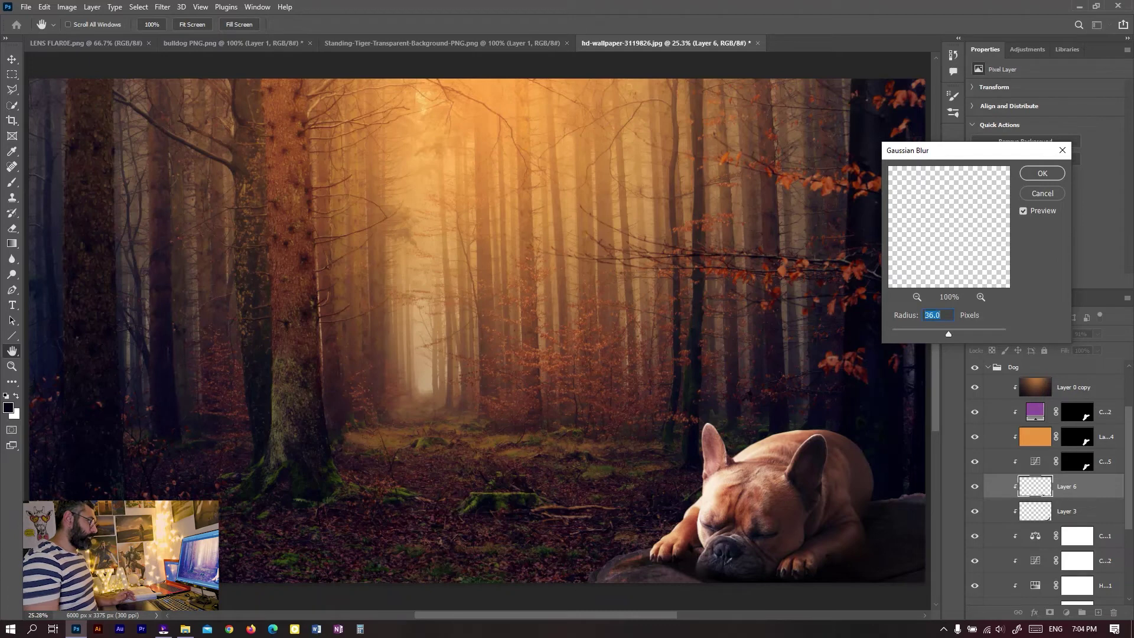
{"action": "type", "text": "34.6"}
{"action": "key", "text": "Return"}
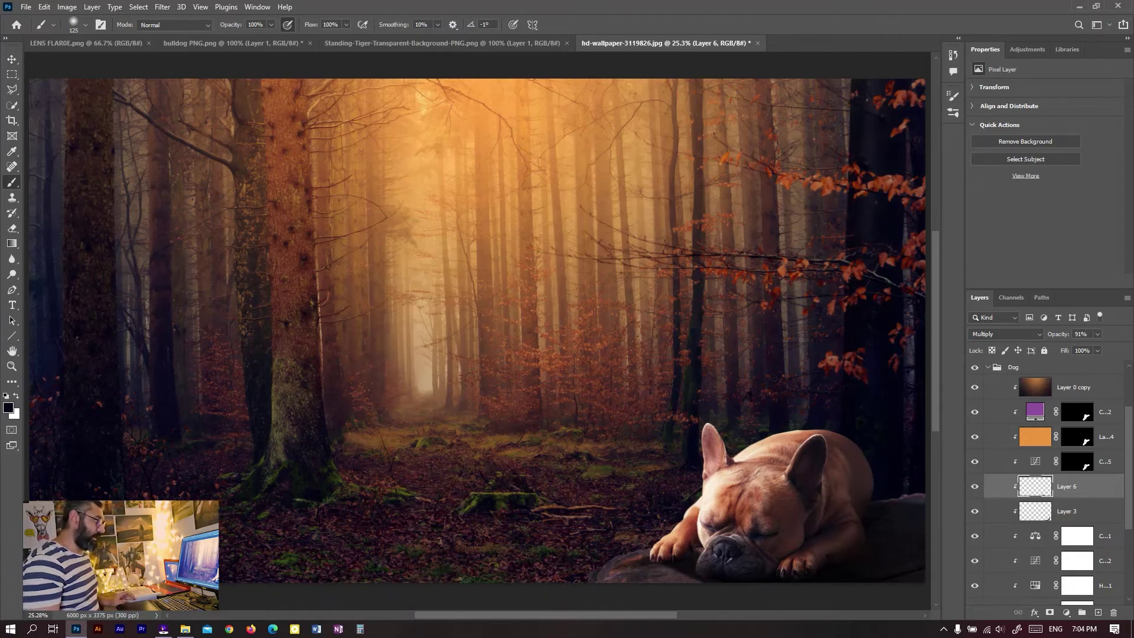
{"action": "scroll", "coordinate": [1045, 472], "scroll_direction": "up", "scroll_amount": 1}
{"action": "left_click", "coordinate": [989, 392]}
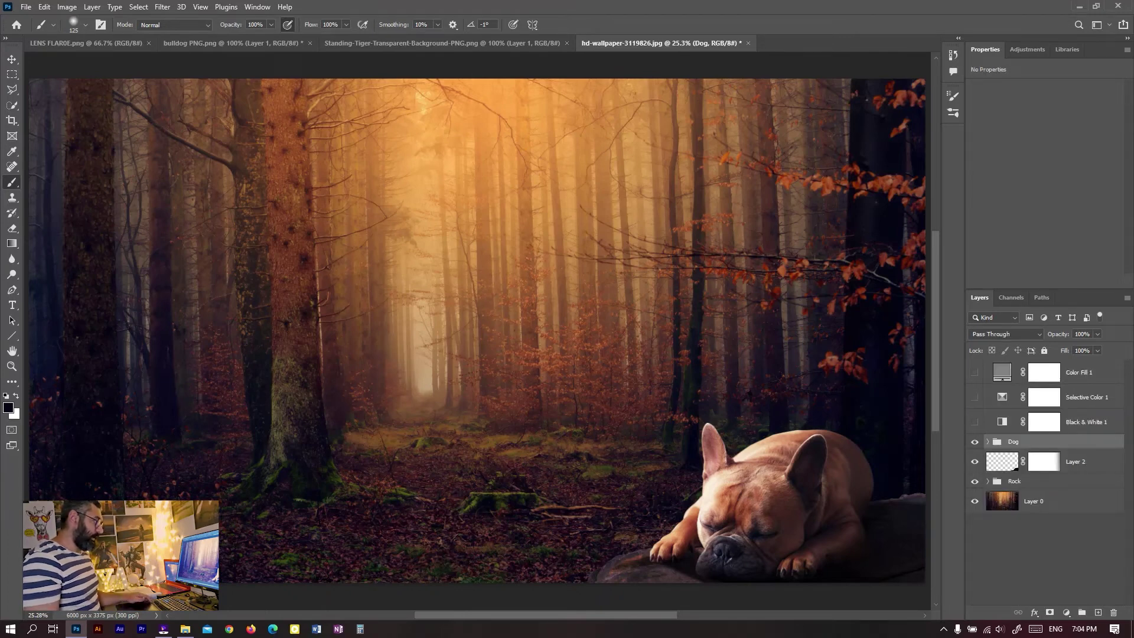
Expand the Rock group and add Layer 7 above Color Balance 2, clipped to the rock.
{"action": "key", "text": "alt+bracketleft"}
{"action": "key", "text": "alt+bracketleft"}
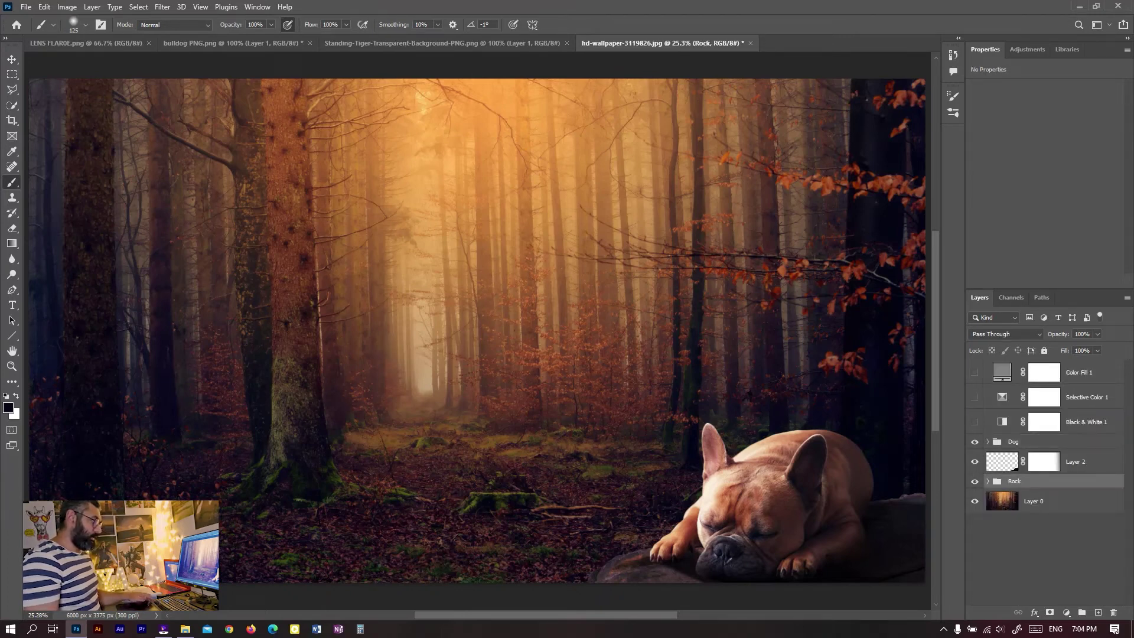
{"action": "left_click", "coordinate": [988, 481]}
{"action": "scroll", "coordinate": [1046, 473], "scroll_direction": "down", "scroll_amount": 1}
{"action": "left_click", "coordinate": [1099, 476]}
{"action": "left_click", "coordinate": [1066, 612]}
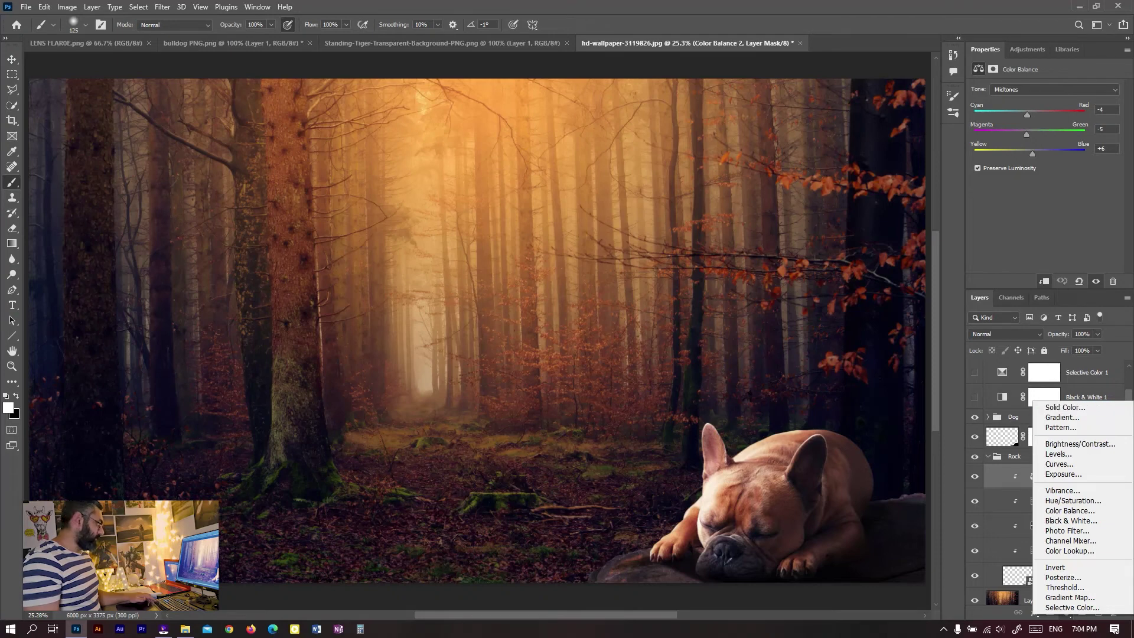
{"action": "key", "text": "Escape"}
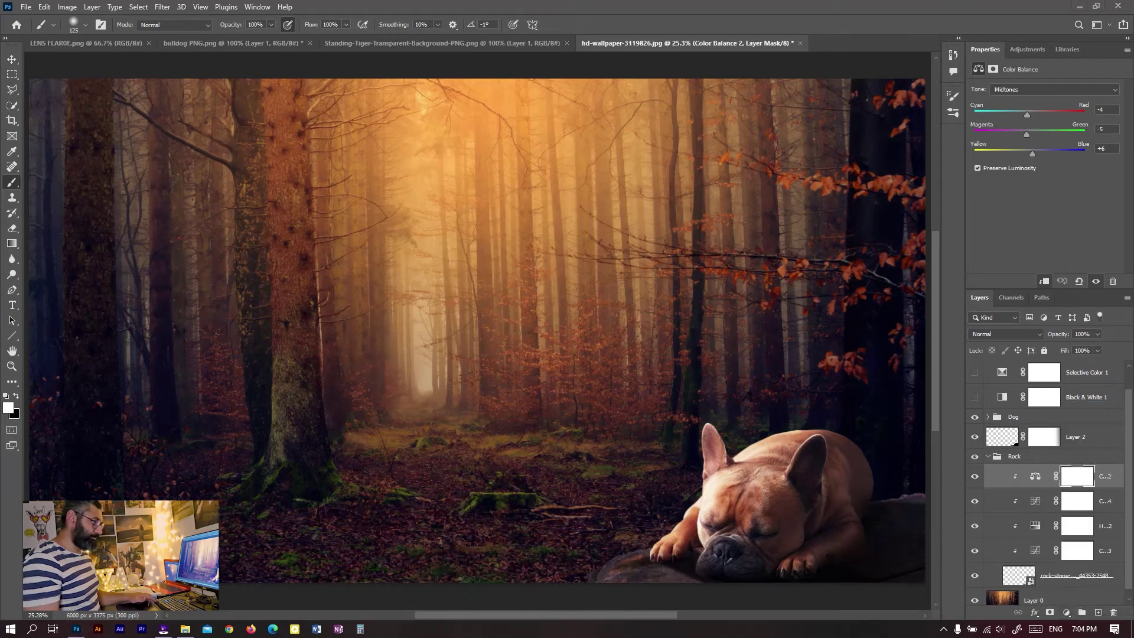
{"action": "key", "text": "ctrl+shift+alt+n"}
{"action": "key", "text": "x"}
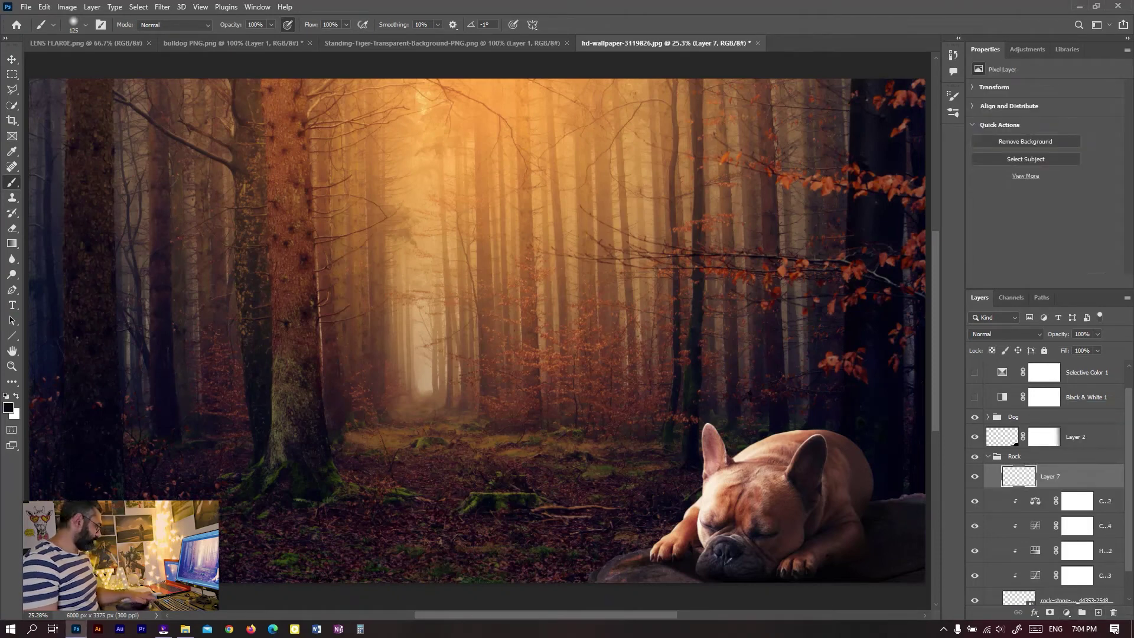
{"action": "key", "text": "ctrl+alt+g"}
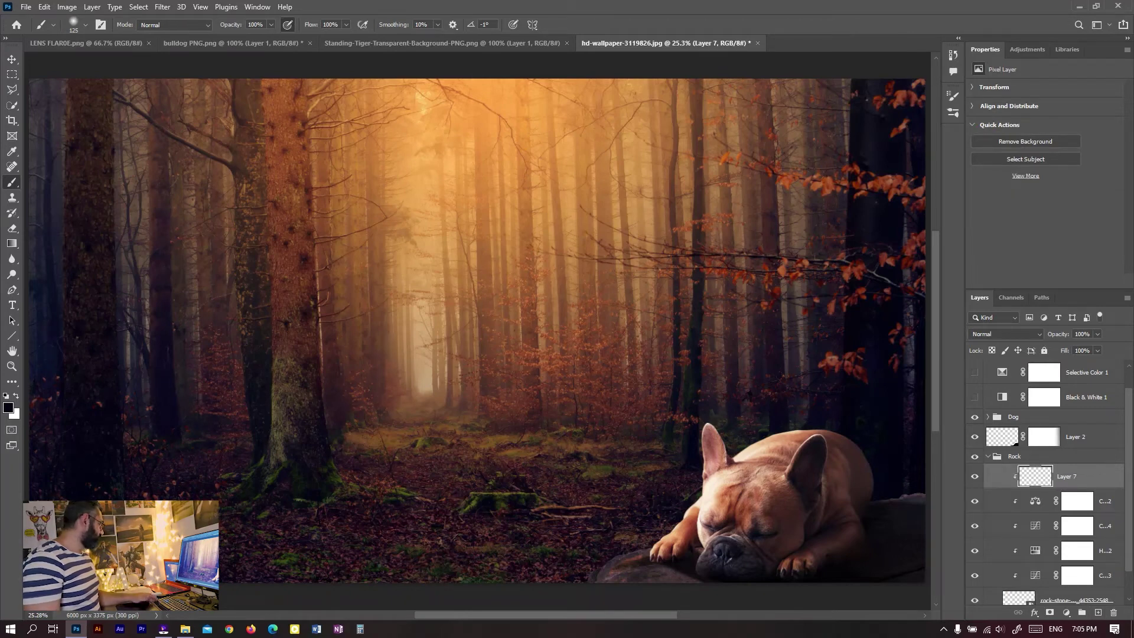
Sample a tan colour from the forest and brush highlights along the rock's top and upper-left edges.
{"action": "left_click", "coordinate": [410, 279], "text": "alt"}
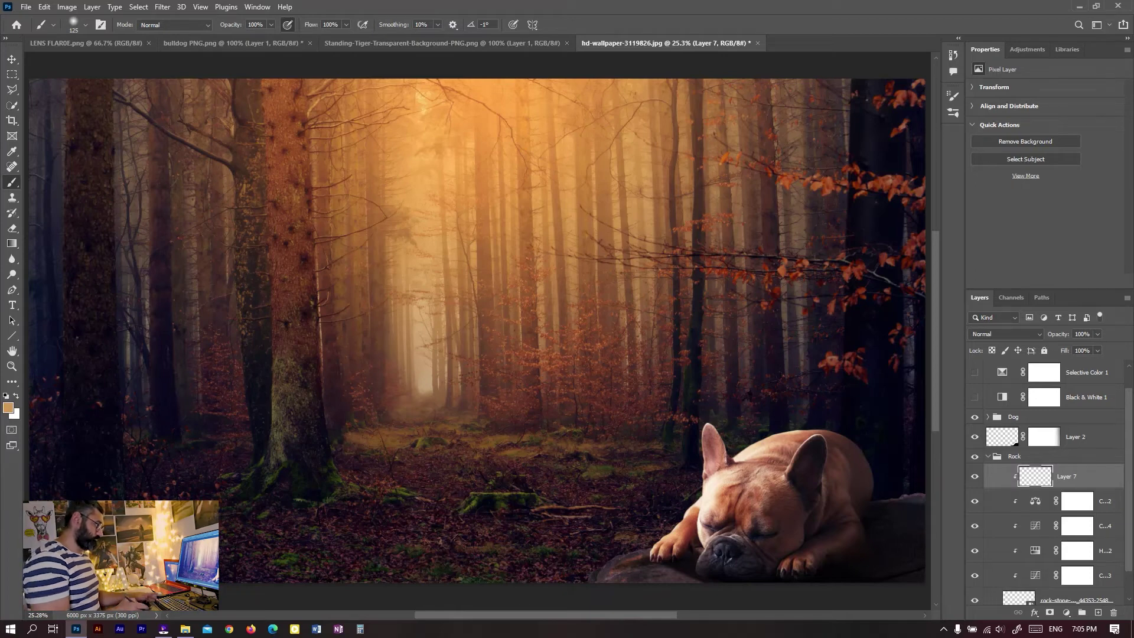
{"action": "left_click", "coordinate": [916, 497]}
{"action": "left_click_drag", "start_coordinate": [921, 496], "coordinate": [903, 495]}
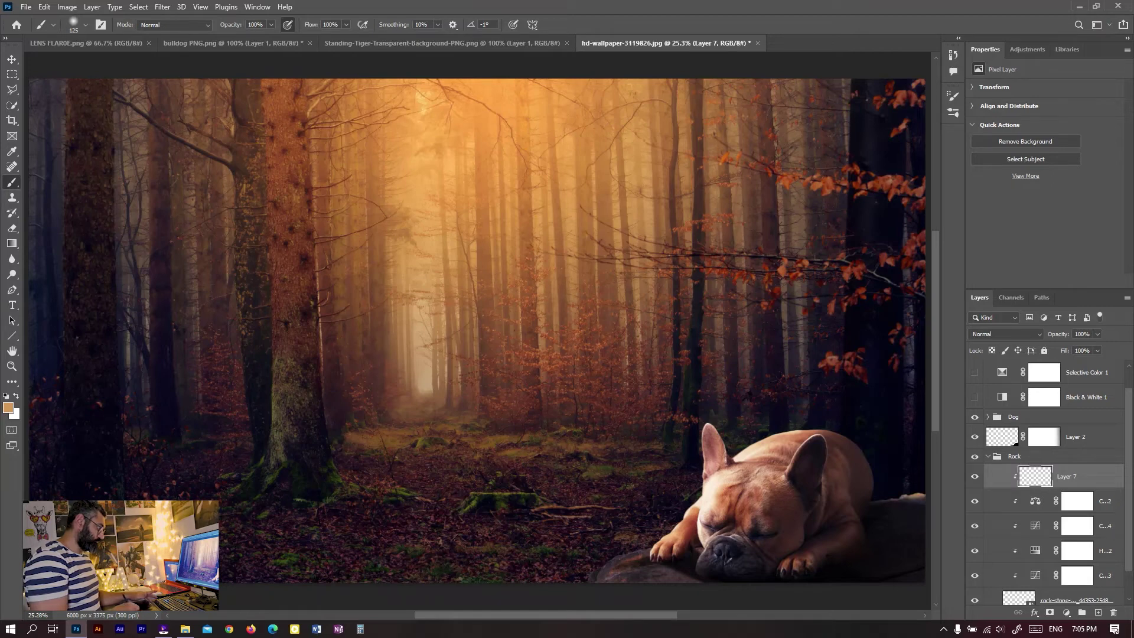
{"action": "left_click_drag", "start_coordinate": [646, 549], "coordinate": [592, 581]}
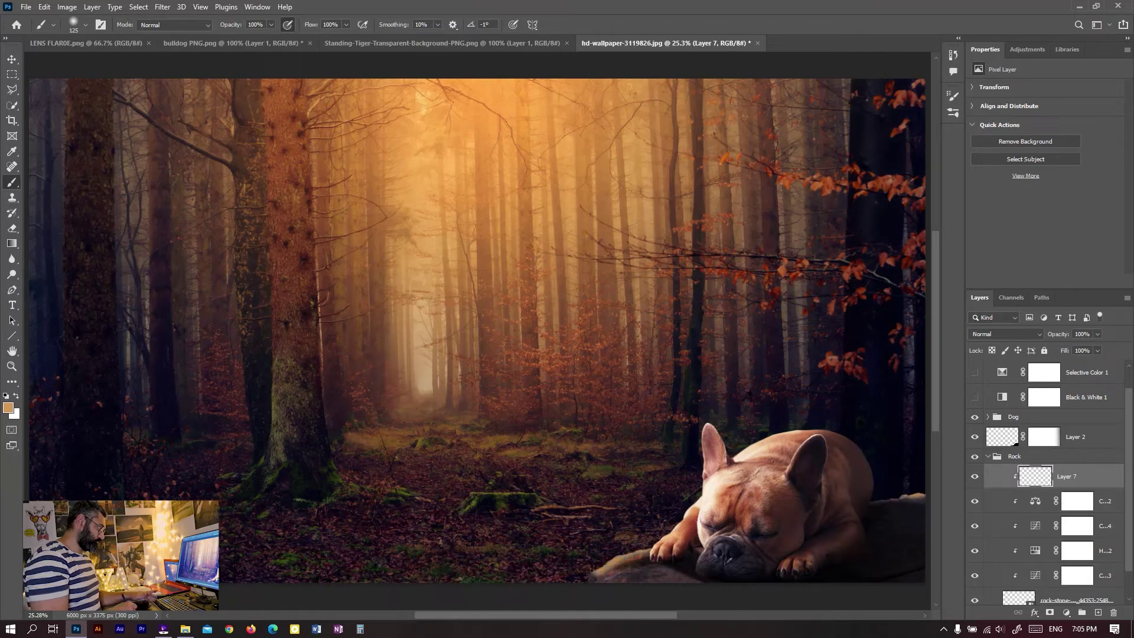
{"action": "mouse_move", "coordinate": [643, 554]}
{"action": "left_mouse_down"}
{"action": "mouse_move", "coordinate": [600, 578]}
{"action": "mouse_move", "coordinate": [639, 561]}
{"action": "left_mouse_up"}
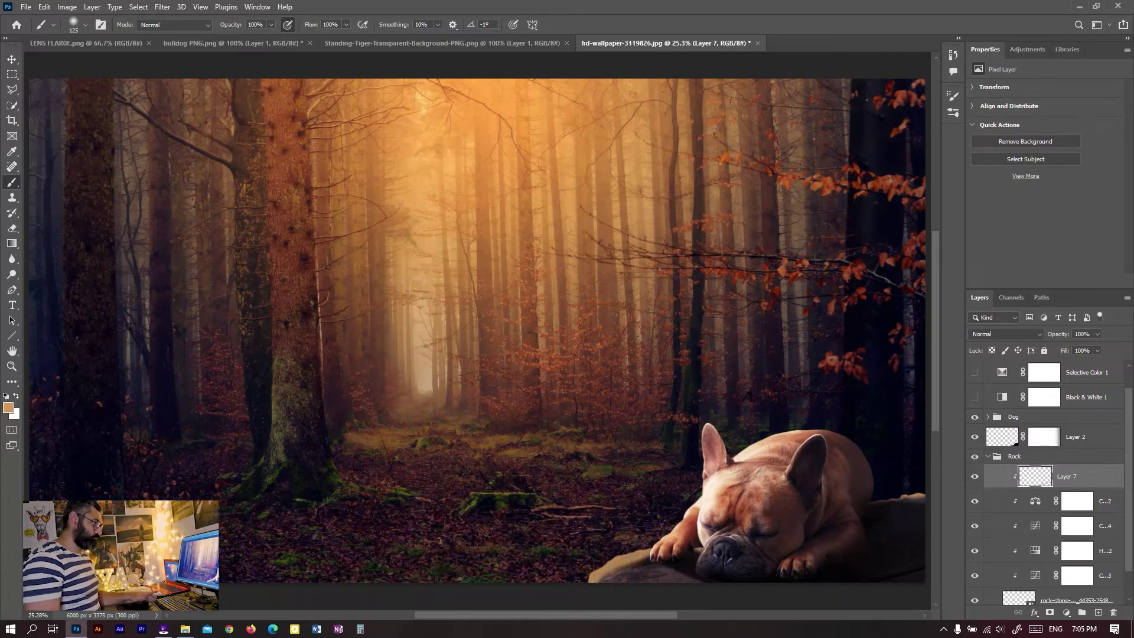
{"action": "left_click", "coordinate": [1004, 334]}
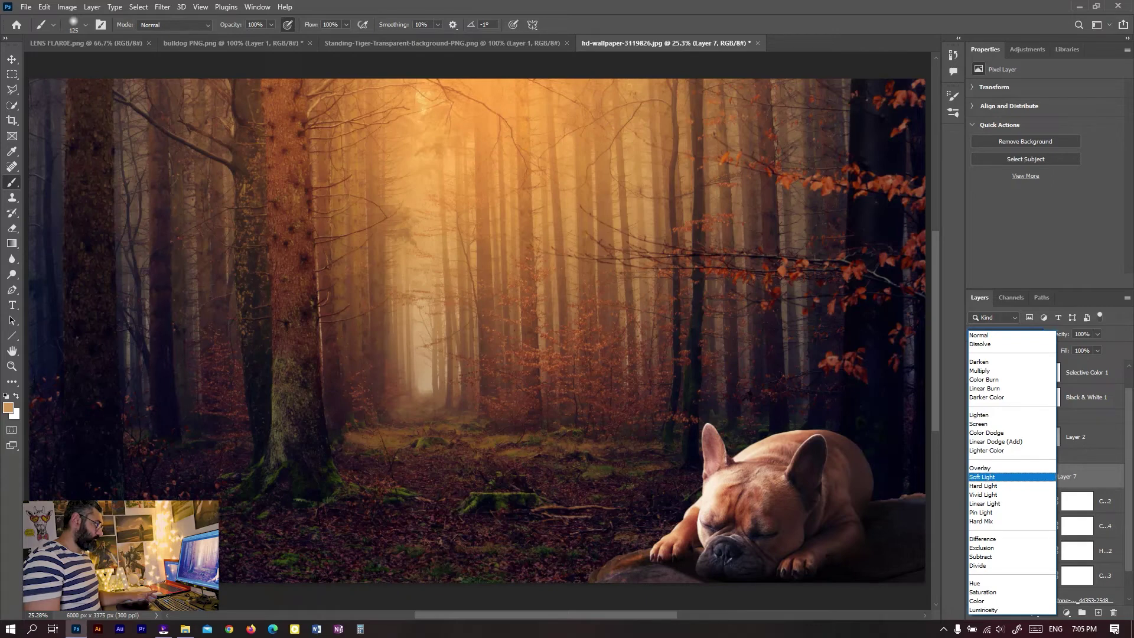
Set Layer 7 to Soft Light and soften it with an 8.4-pixel Gaussian Blur.
{"action": "left_click", "coordinate": [983, 477]}
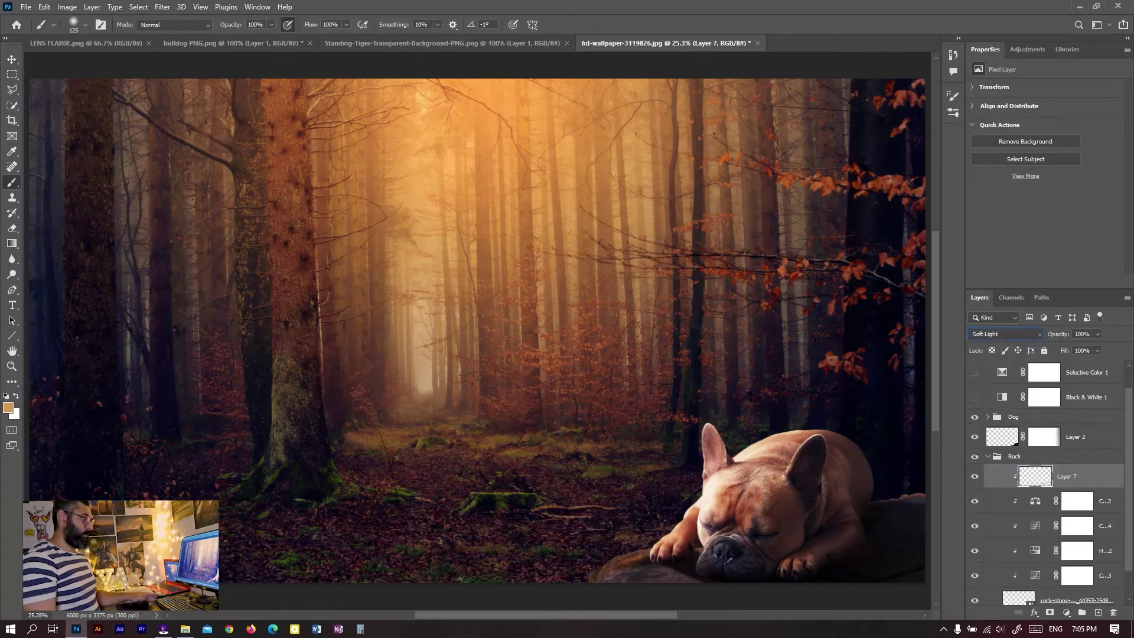
{"action": "left_click", "coordinate": [163, 7]}
{"action": "mouse_move", "coordinate": [169, 158]}
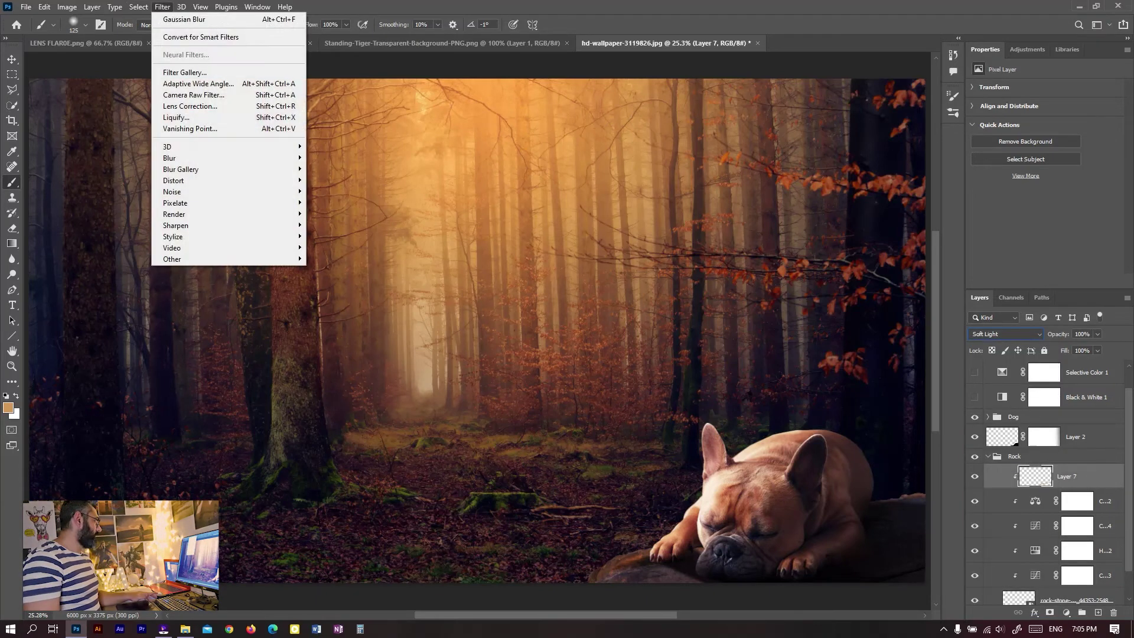
{"action": "left_click", "coordinate": [338, 203]}
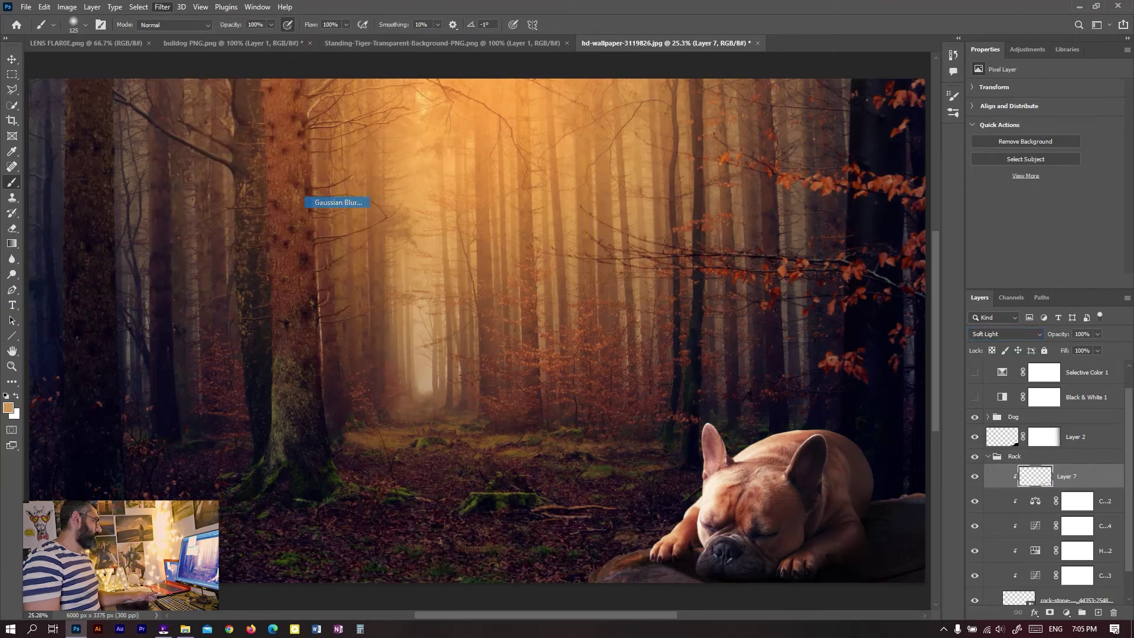
{"action": "type", "text": "3.1"}
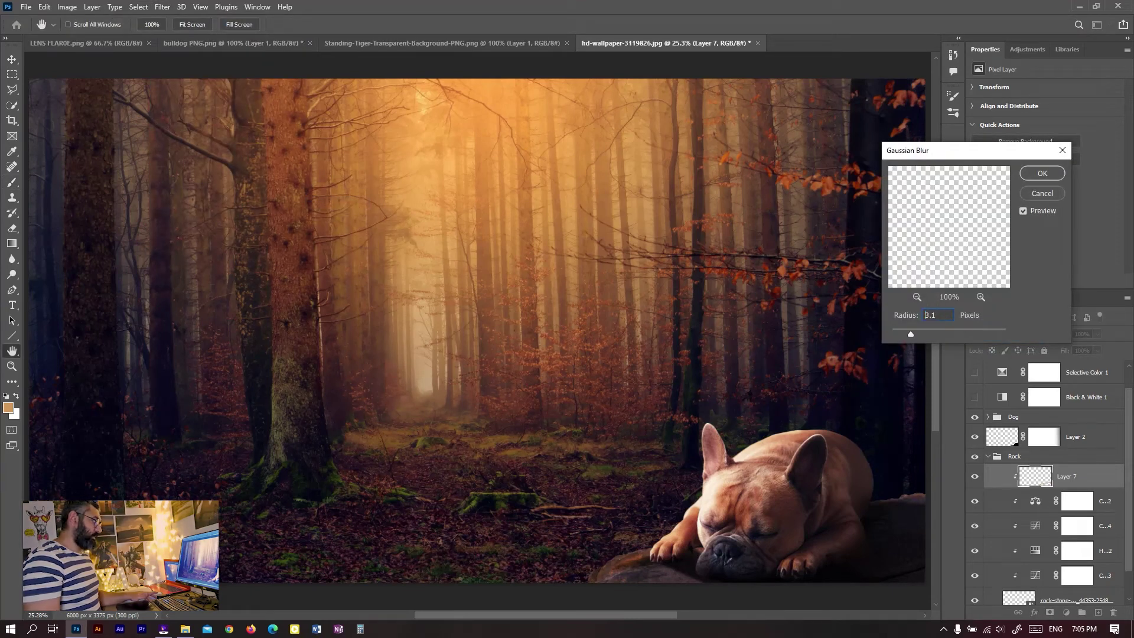
{"action": "key", "text": "Down"}
{"action": "key", "text": "Down"}
{"action": "key", "text": "Down"}
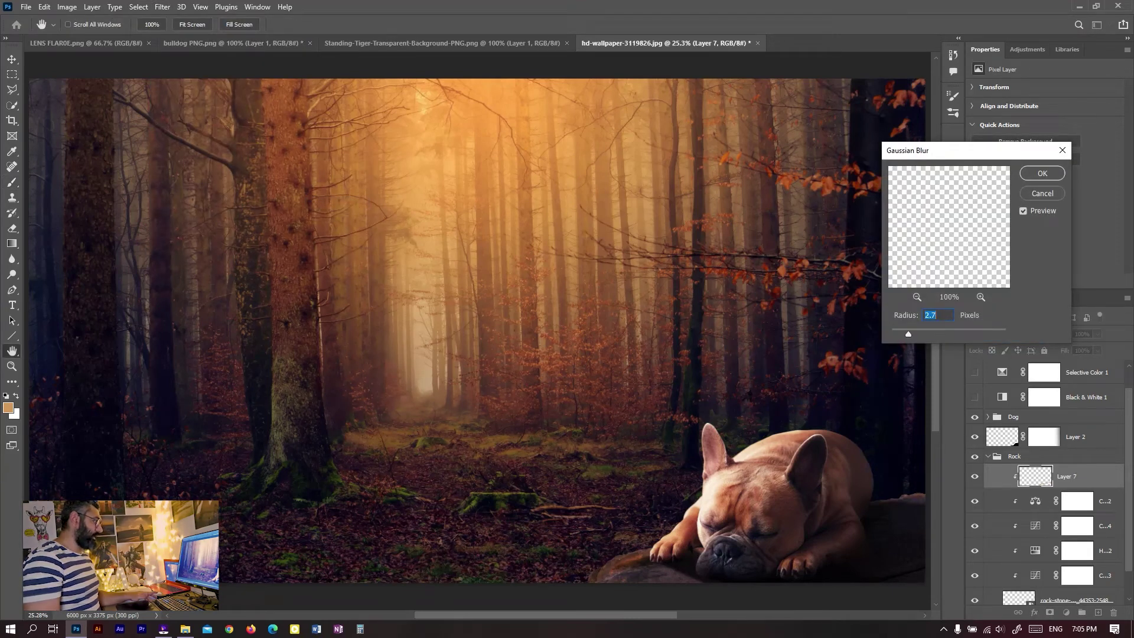
{"action": "key", "text": "shift+Up"}
{"action": "key", "text": "shift+Up"}
{"action": "key", "text": "shift+Up"}
{"action": "key", "text": "Up"}
{"action": "key", "text": "Up"}
{"action": "key", "text": "Up"}
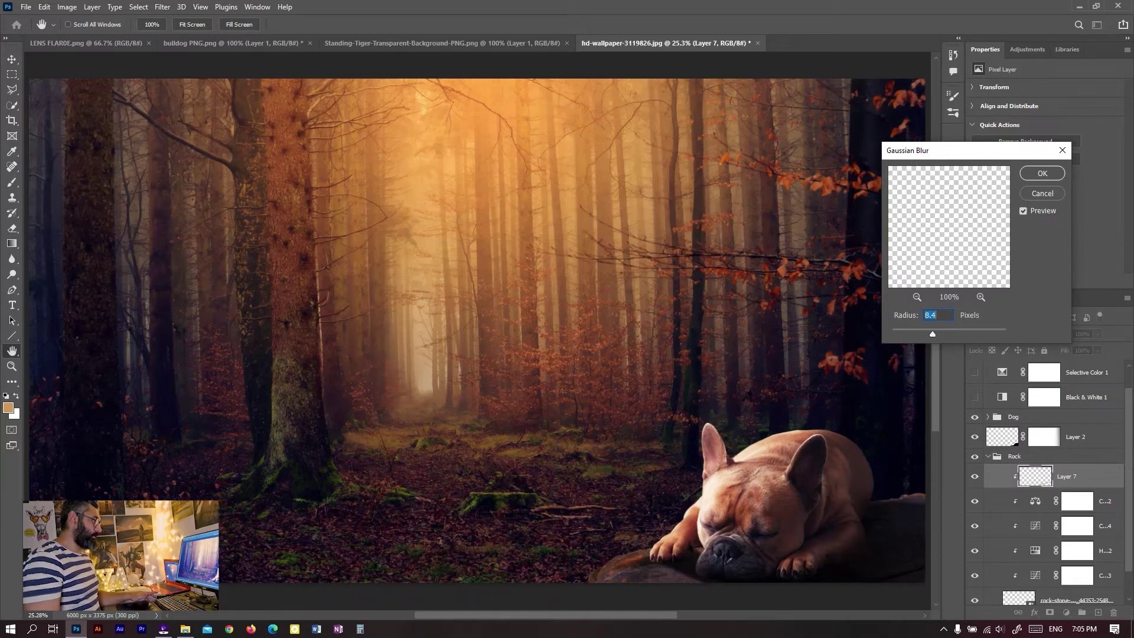
{"action": "key", "text": "shift+Up"}
{"action": "key", "text": "shift+Up"}
{"action": "key", "text": "shift+Up"}
{"action": "key", "text": "shift+Up"}
{"action": "key", "text": "shift+Up"}
{"action": "key", "text": "shift+Up"}
{"action": "key", "text": "Up"}
{"action": "key", "text": "Up"}
{"action": "key", "text": "Up"}
{"action": "key", "text": "shift+Down"}
{"action": "key", "text": "shift+Down"}
{"action": "key", "text": "shift+Down"}
{"action": "key", "text": "shift+Down"}
{"action": "key", "text": "shift+Down"}
{"action": "key", "text": "shift+Down"}
{"action": "key", "text": "shift+Down"}
{"action": "key", "text": "shift+Down"}
{"action": "key", "text": "shift+Down"}
{"action": "key", "text": "Down"}
{"action": "key", "text": "Down"}
{"action": "key", "text": "Down"}
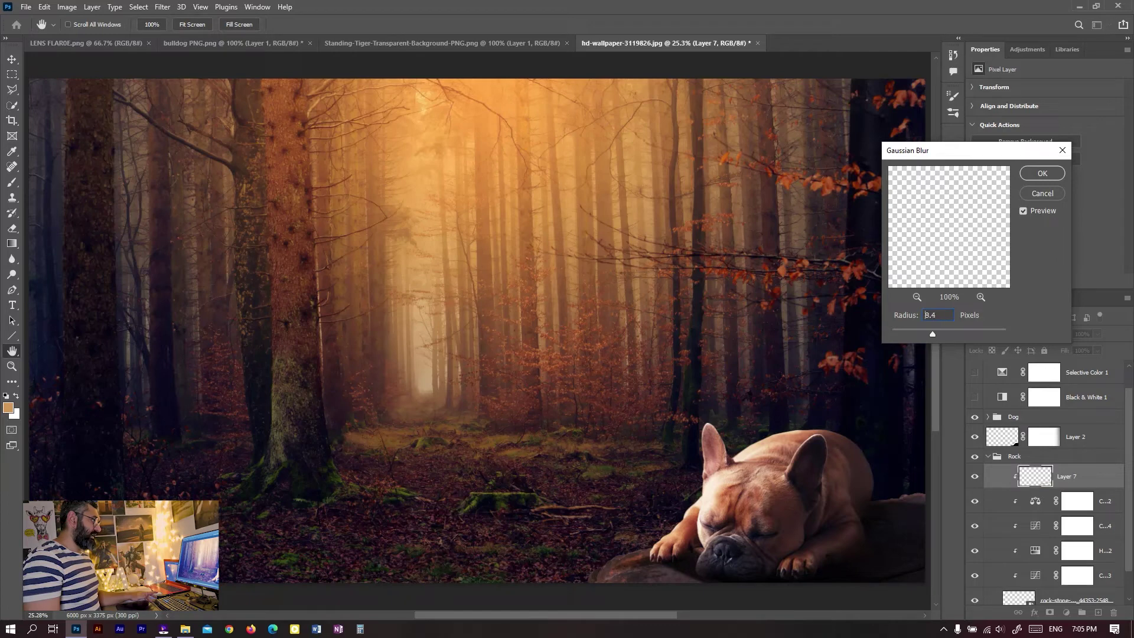
{"action": "double_click", "coordinate": [926, 314]}
{"action": "key", "text": "Return"}
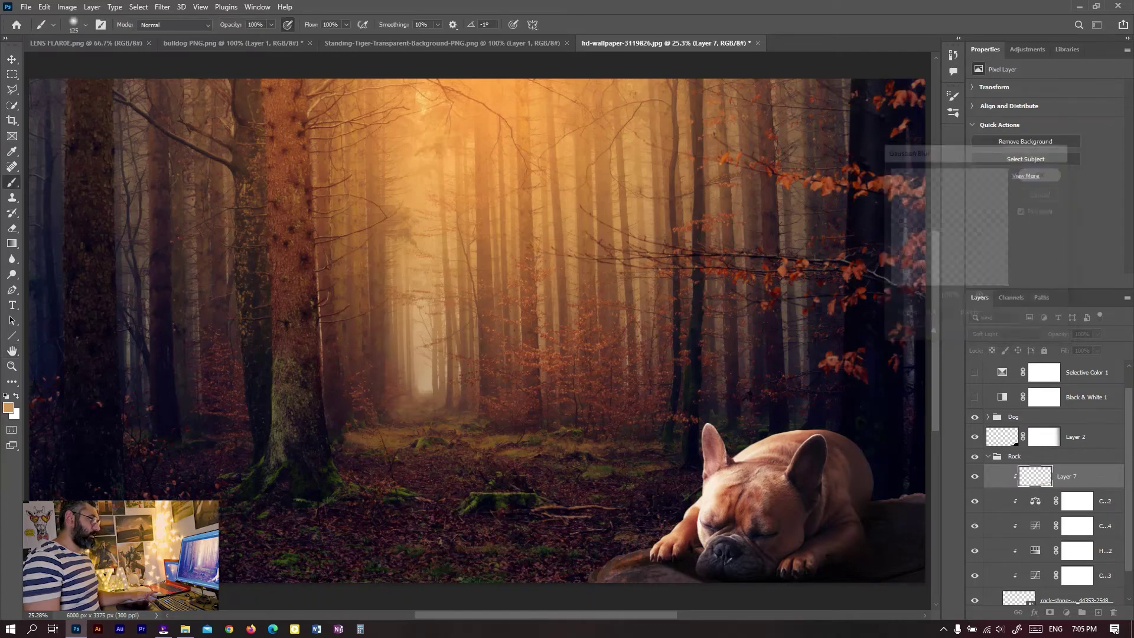
Lower Layer 7 to 83% opacity and add a clipped Screen copy at 30% opacity.
{"action": "type", "text": "76"}
{"action": "key", "text": "Return"}
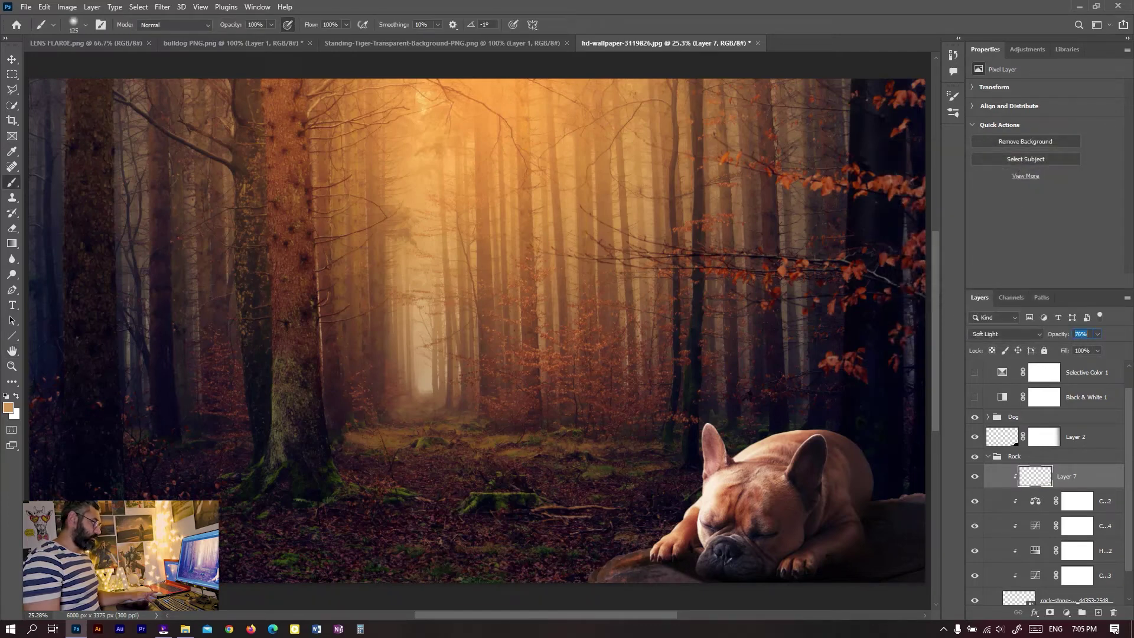
{"action": "type", "text": "83"}
{"action": "left_click_drag", "start_coordinate": [1036, 476], "coordinate": [1035, 464]}
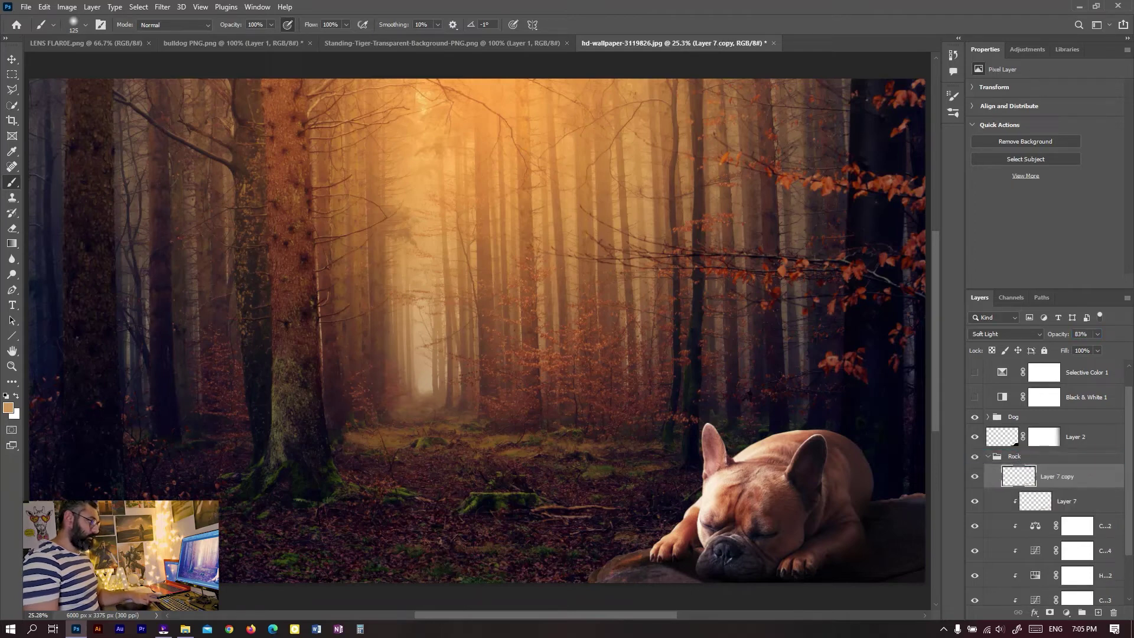
{"action": "key", "text": "ctrl+alt+g"}
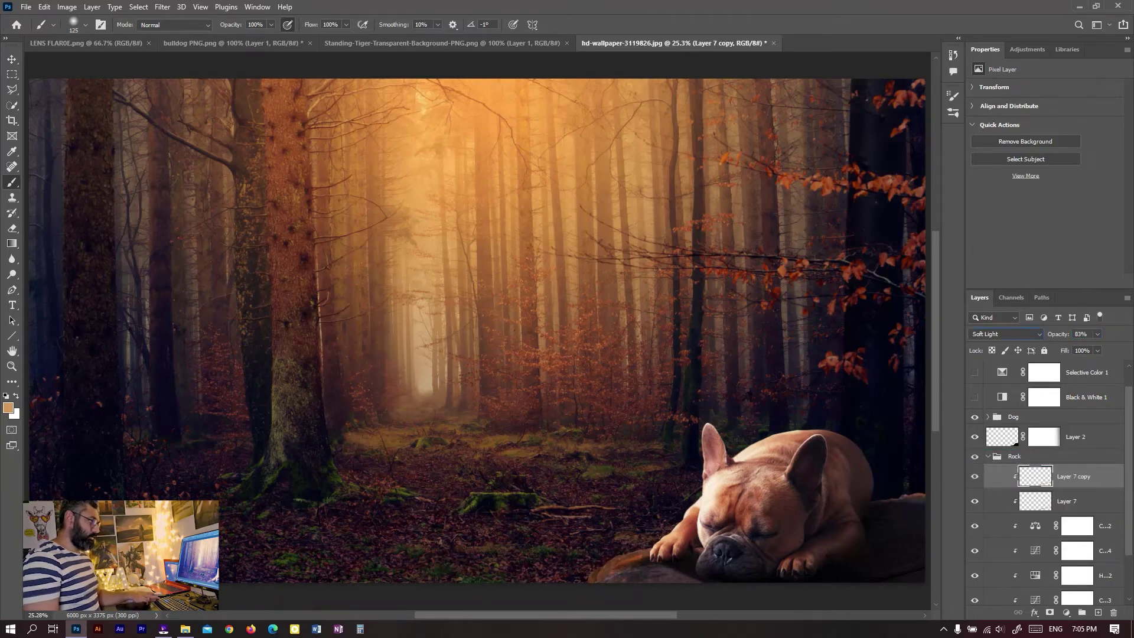
{"action": "left_click", "coordinate": [1006, 334]}
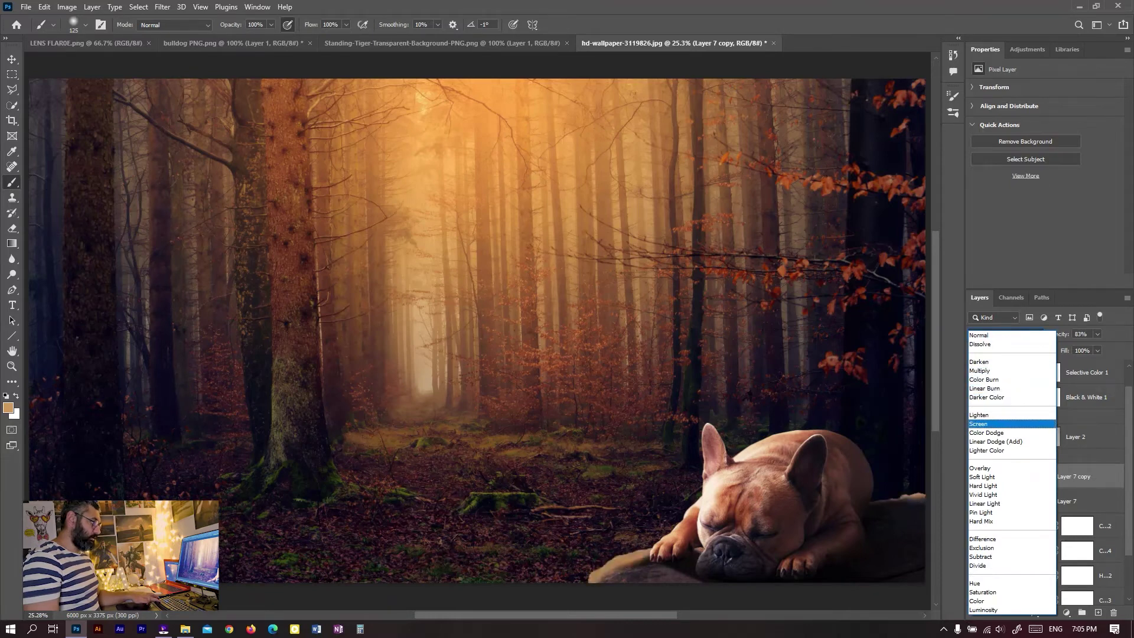
{"action": "key", "text": "Return"}
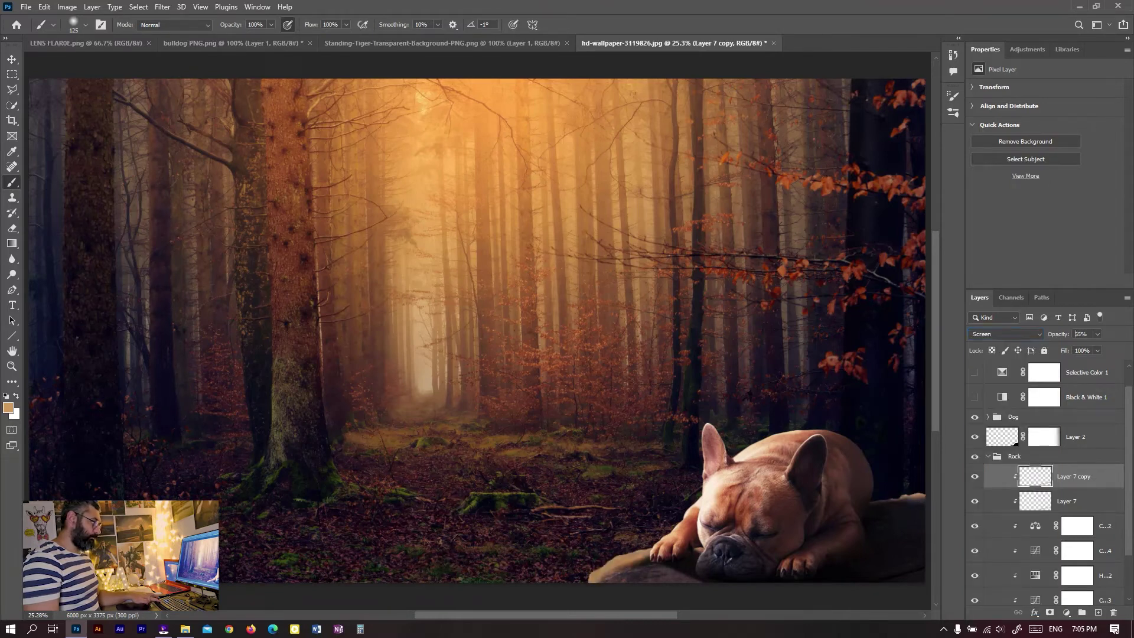
{"action": "type", "text": "35"}
{"action": "key", "text": "Return"}
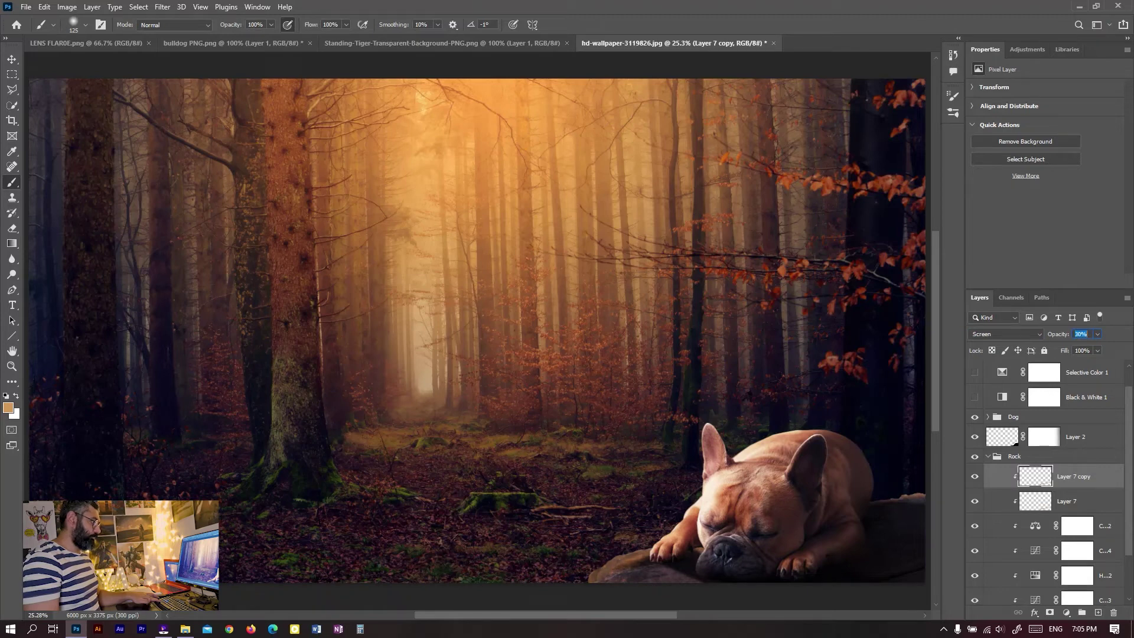
{"action": "key", "text": "Return"}
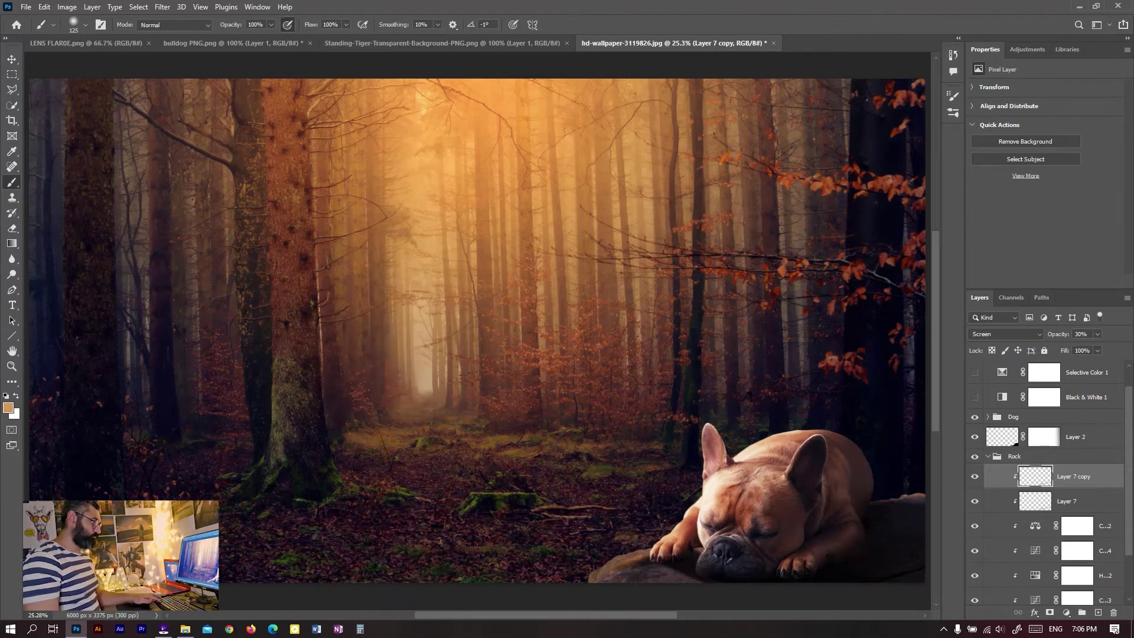
{"action": "left_click", "coordinate": [987, 456]}
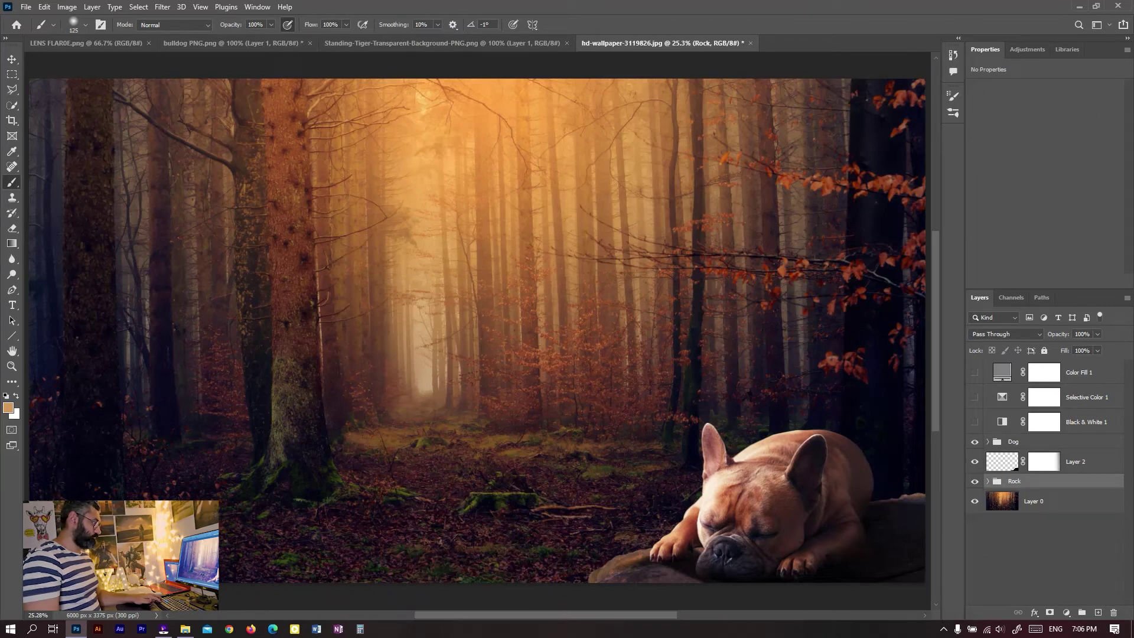
Convert the forest background, Layer 0, into an embedded smart object from its layer menu.
{"action": "left_click", "coordinate": [1027, 441]}
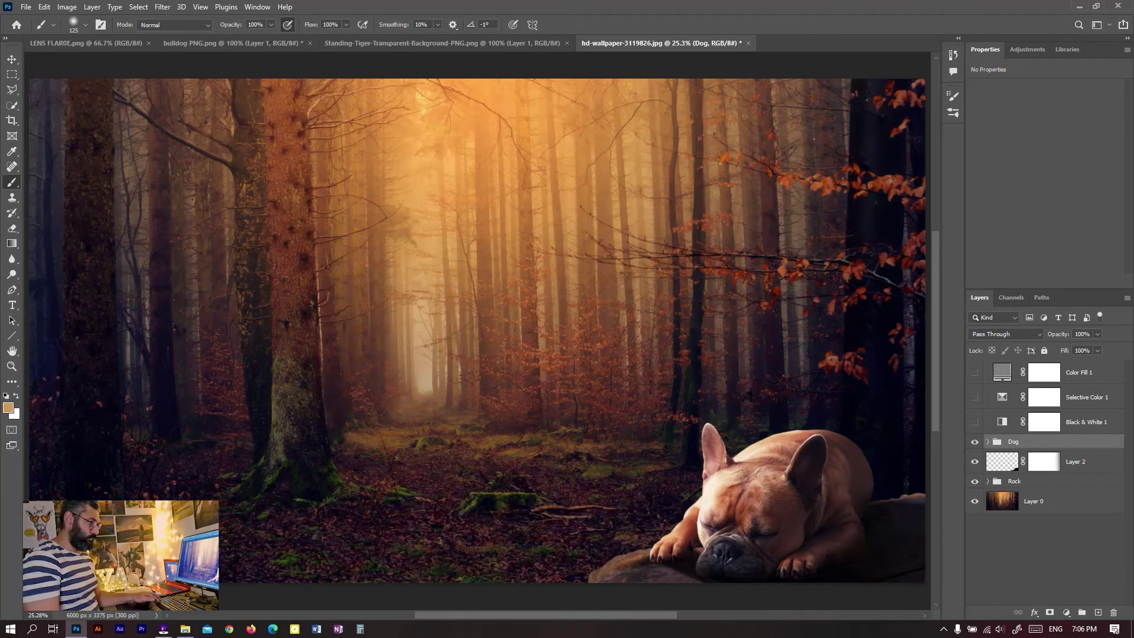
{"action": "left_click", "coordinate": [1040, 501]}
{"action": "right_click", "coordinate": [1087, 502]}
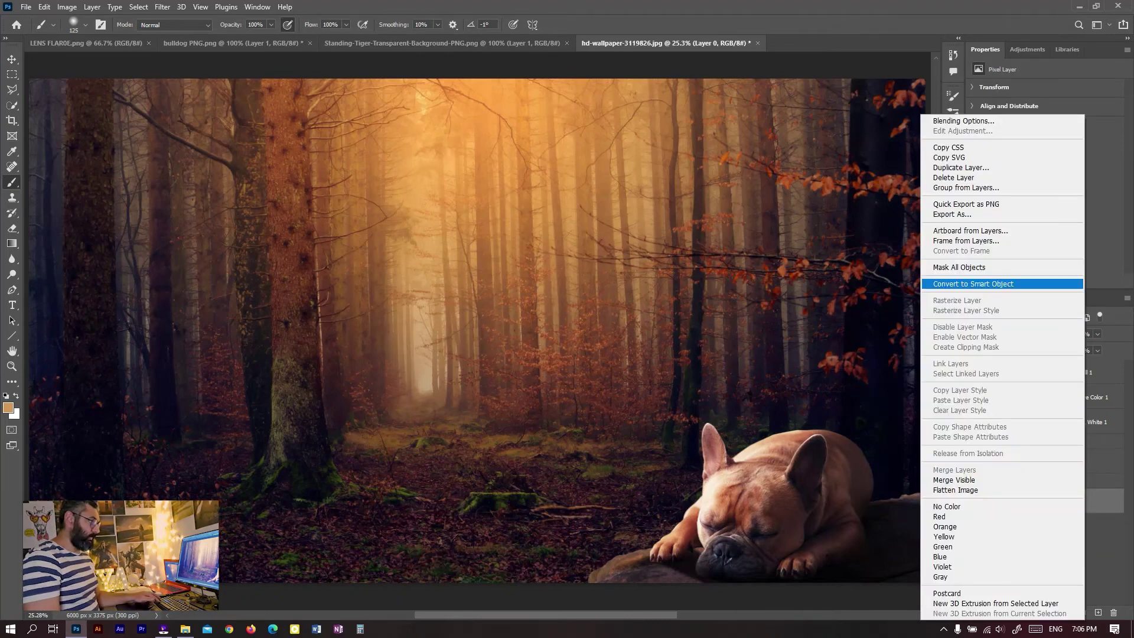
{"action": "left_click", "coordinate": [974, 283]}
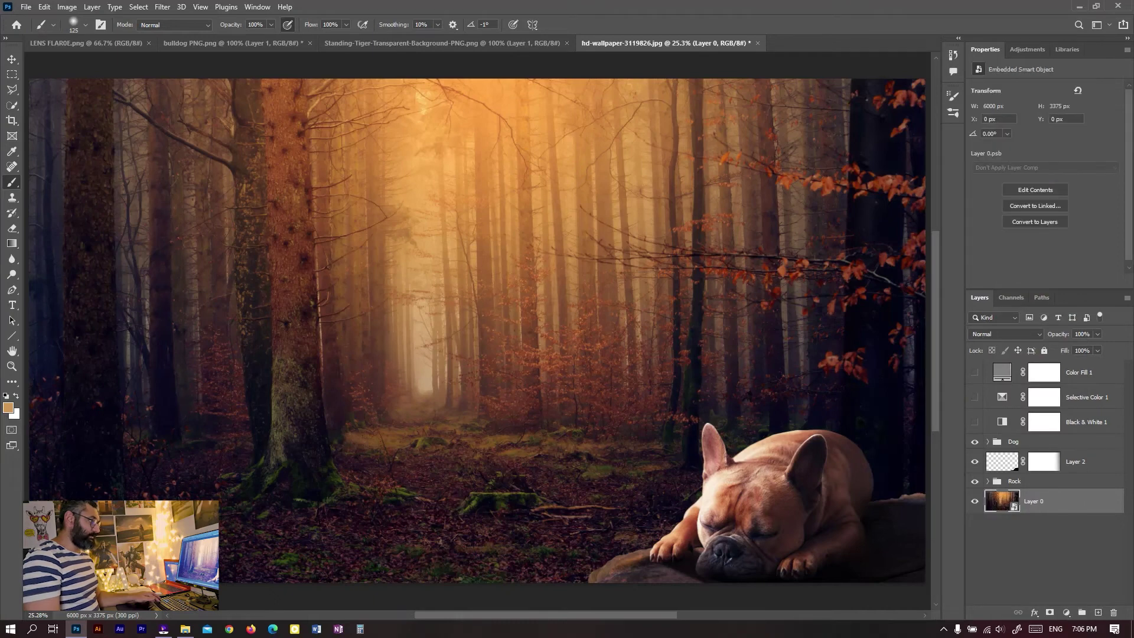
{"action": "key", "text": "alt+t"}
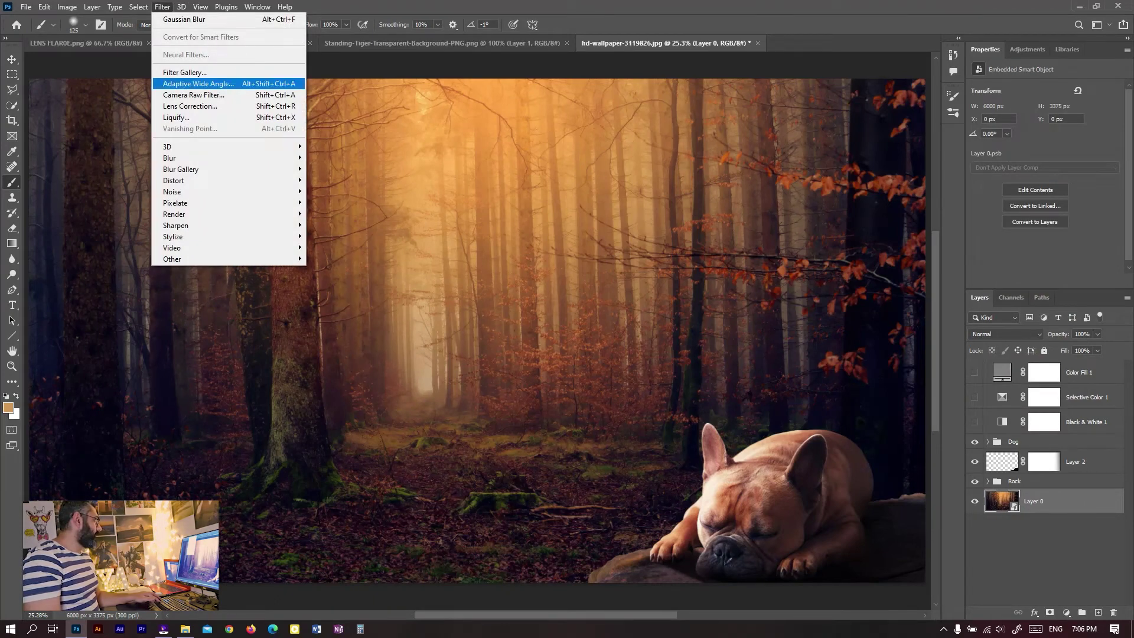
{"action": "mouse_move", "coordinate": [181, 169]}
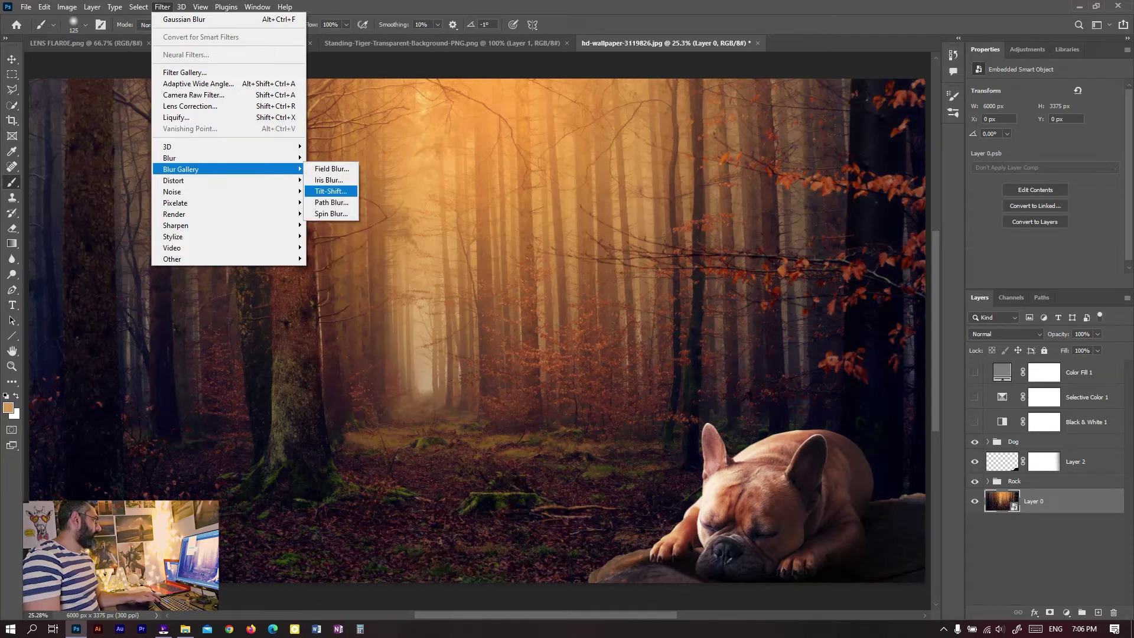
{"action": "left_click", "coordinate": [331, 190]}
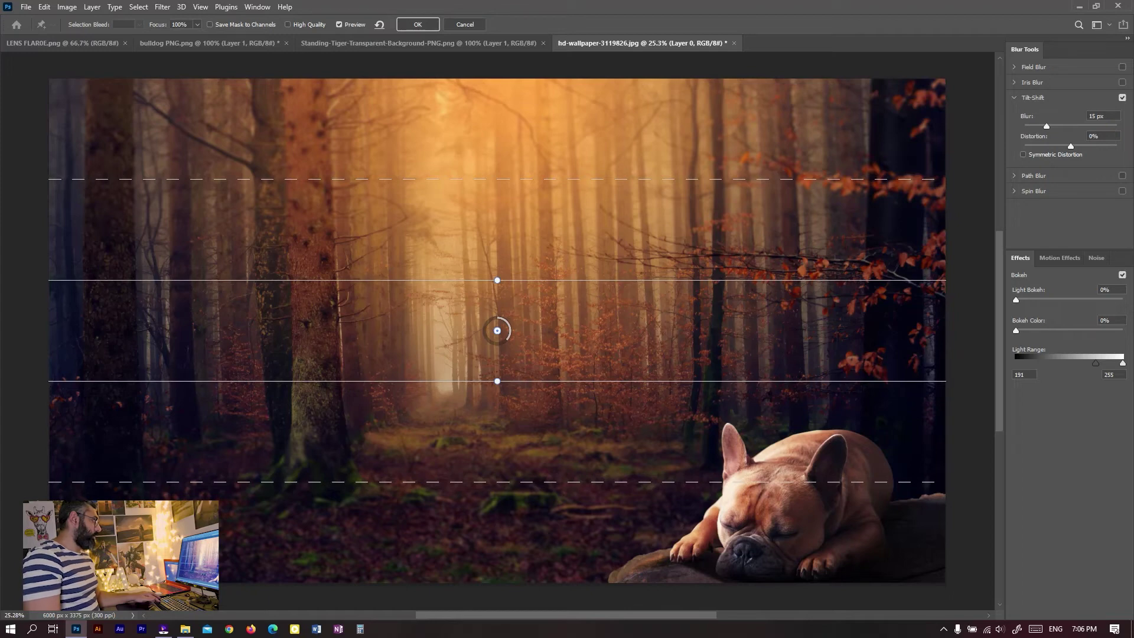
{"action": "left_click_drag", "start_coordinate": [497, 280], "coordinate": [498, 330]}
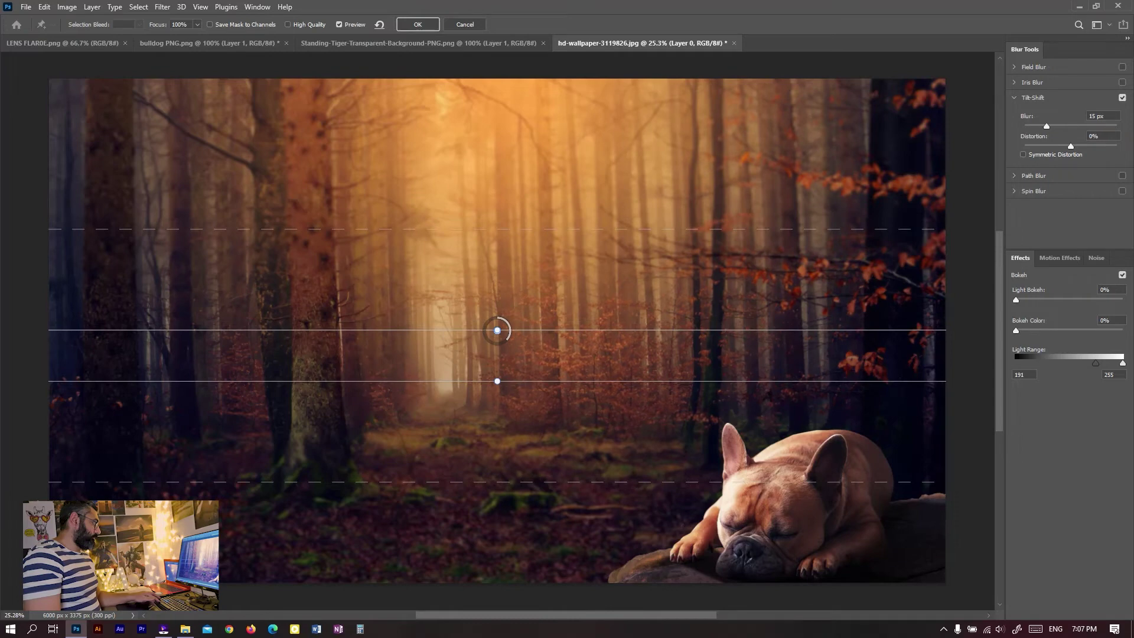
{"action": "left_click_drag", "start_coordinate": [498, 330], "coordinate": [497, 330]}
{"action": "left_click_drag", "start_coordinate": [497, 381], "coordinate": [501, 280]}
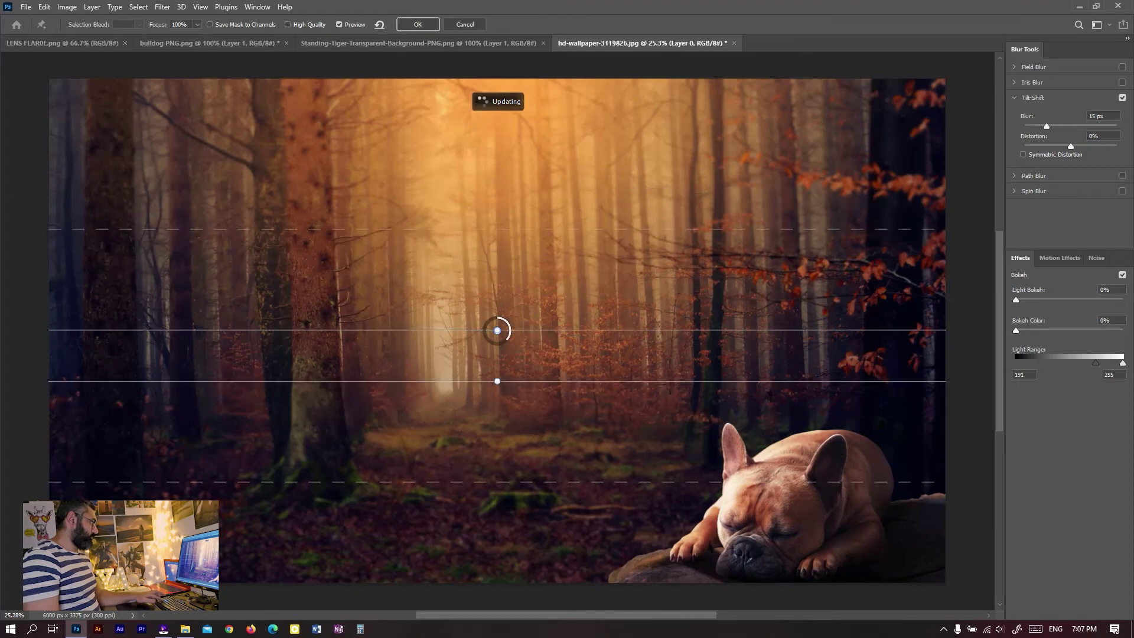
{"action": "left_click_drag", "start_coordinate": [500, 280], "coordinate": [497, 381]}
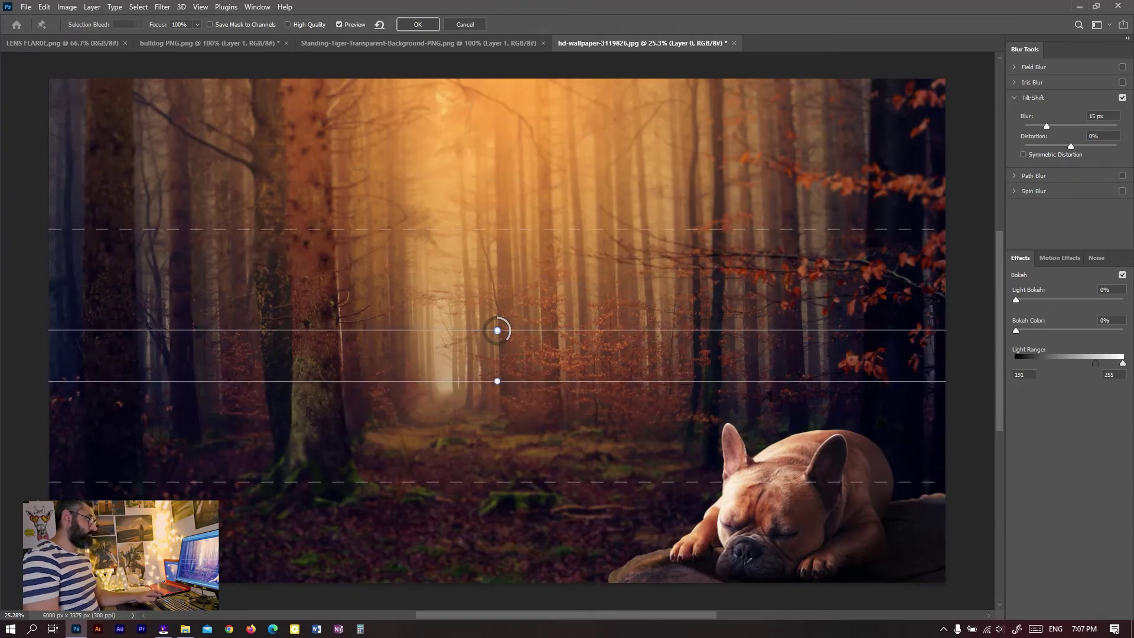
{"action": "left_click", "coordinate": [465, 25]}
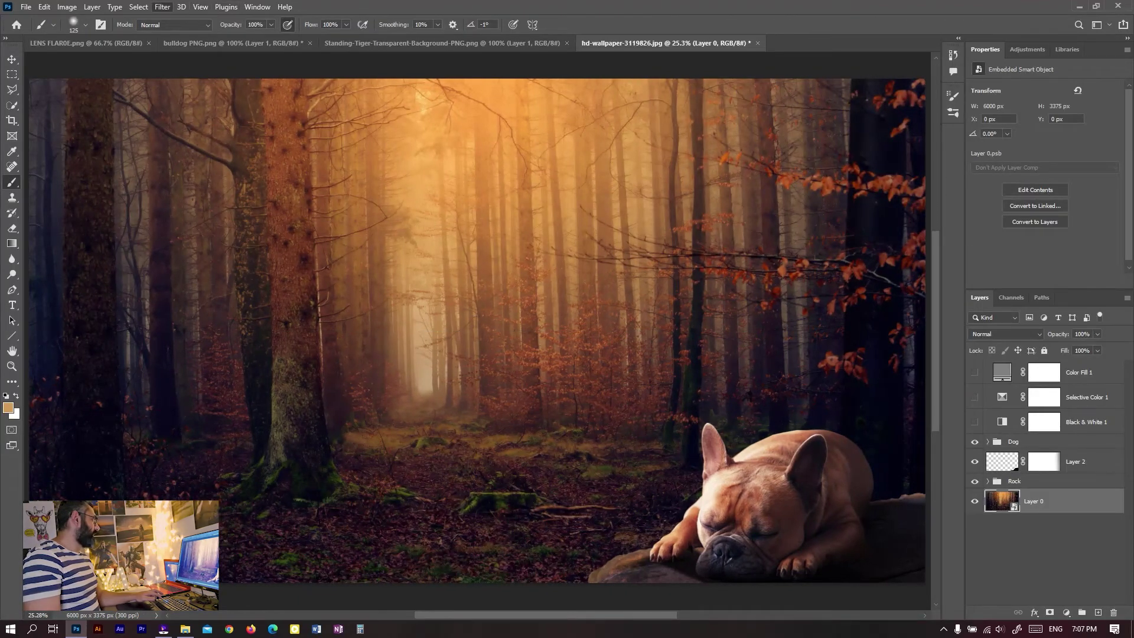
Apply an 11 px Tilt-Shift blur with its sharp focus band moved down onto the ground.
{"action": "left_click", "coordinate": [162, 7]}
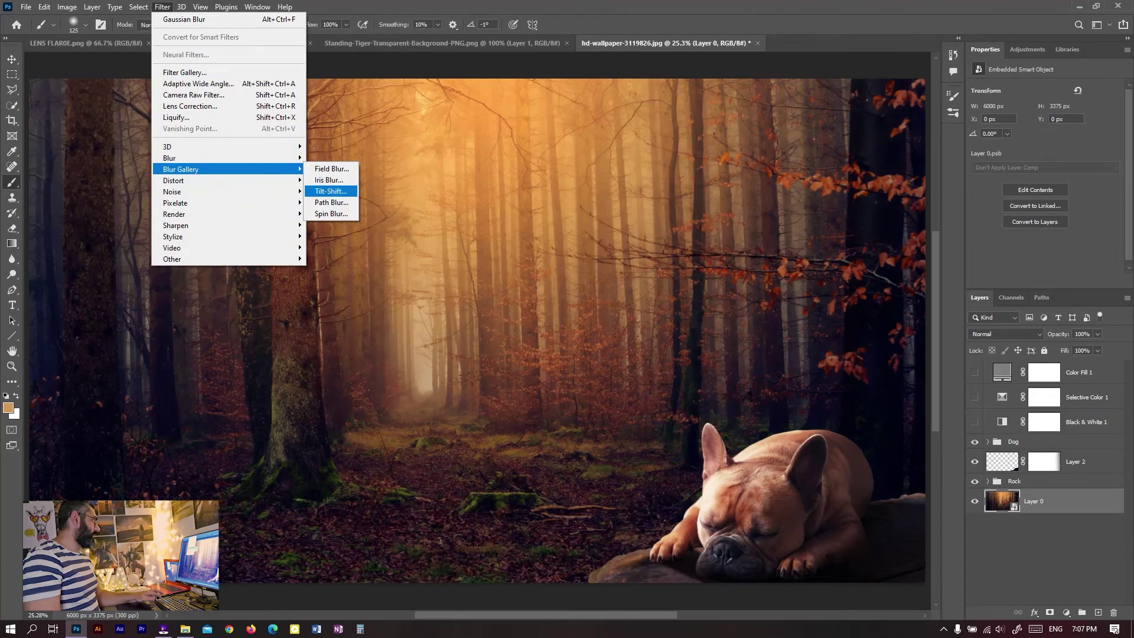
{"action": "left_click", "coordinate": [331, 191]}
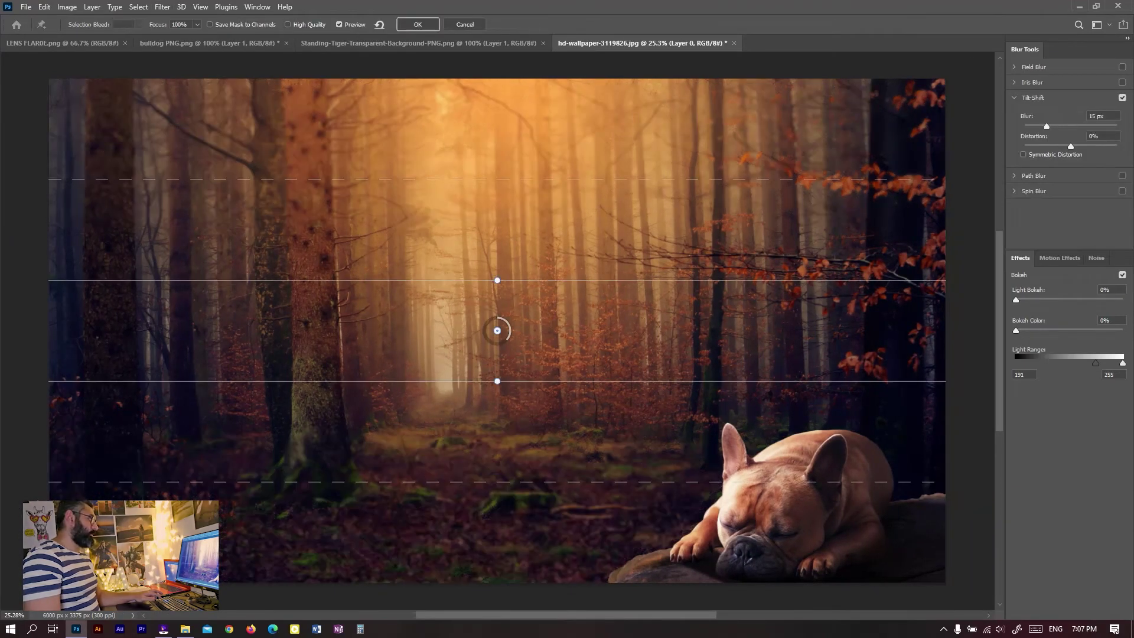
{"action": "mouse_move", "coordinate": [497, 331]}
{"action": "left_mouse_down"}
{"action": "mouse_move", "coordinate": [490, 526]}
{"action": "mouse_move", "coordinate": [511, 508]}
{"action": "left_mouse_up"}
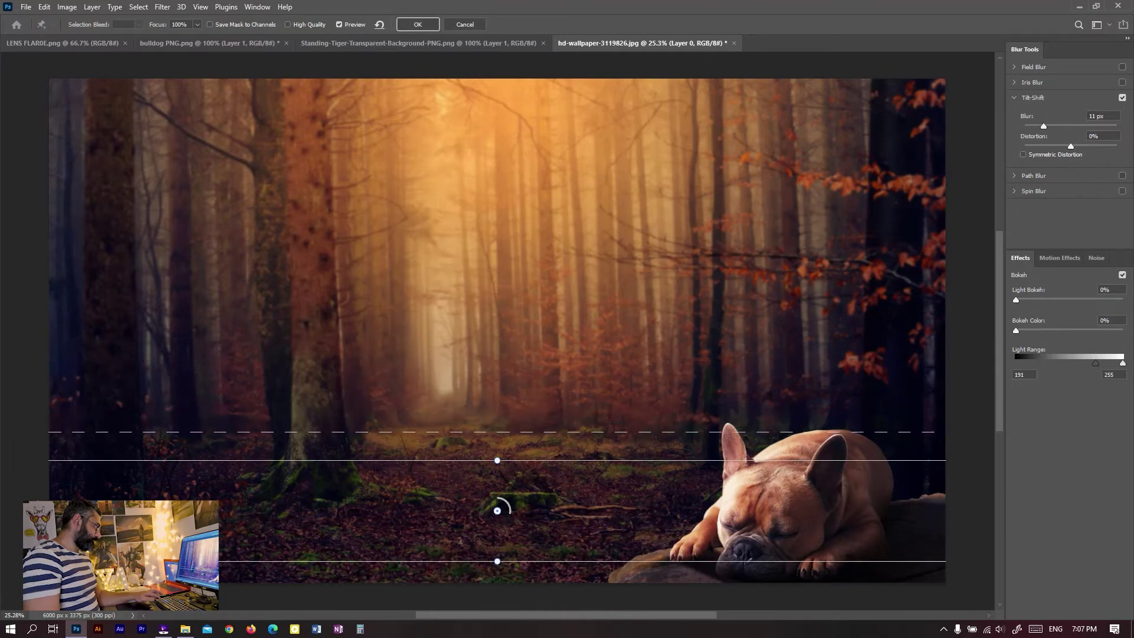
{"action": "left_click_drag", "start_coordinate": [498, 460], "coordinate": [497, 505]}
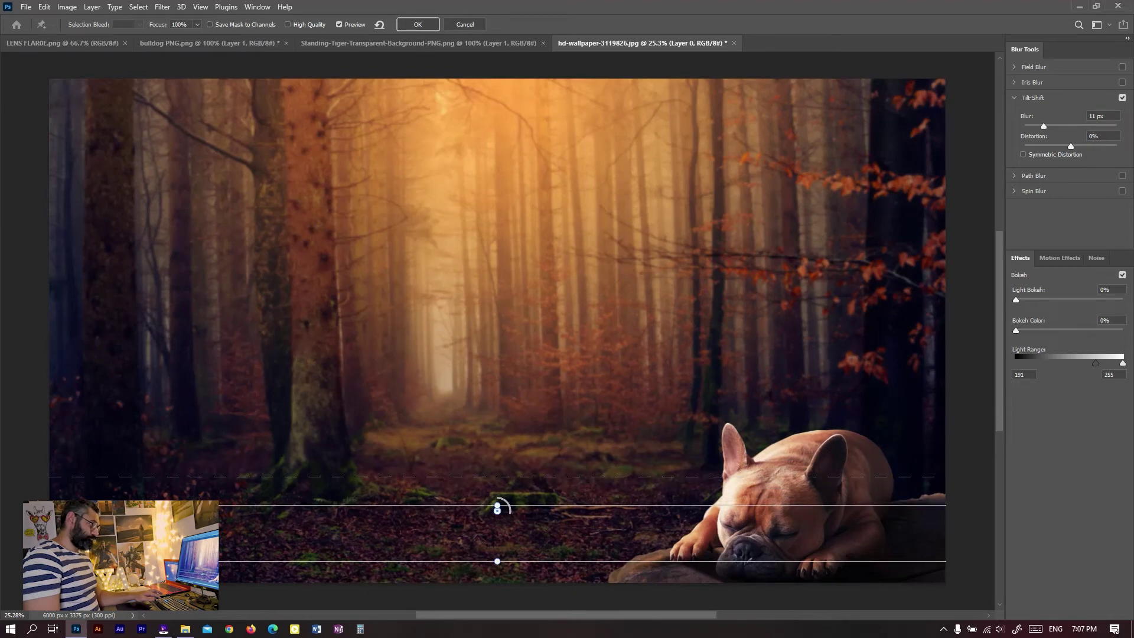
{"action": "scroll", "coordinate": [496, 324], "scroll_direction": "down", "scroll_amount": 3}
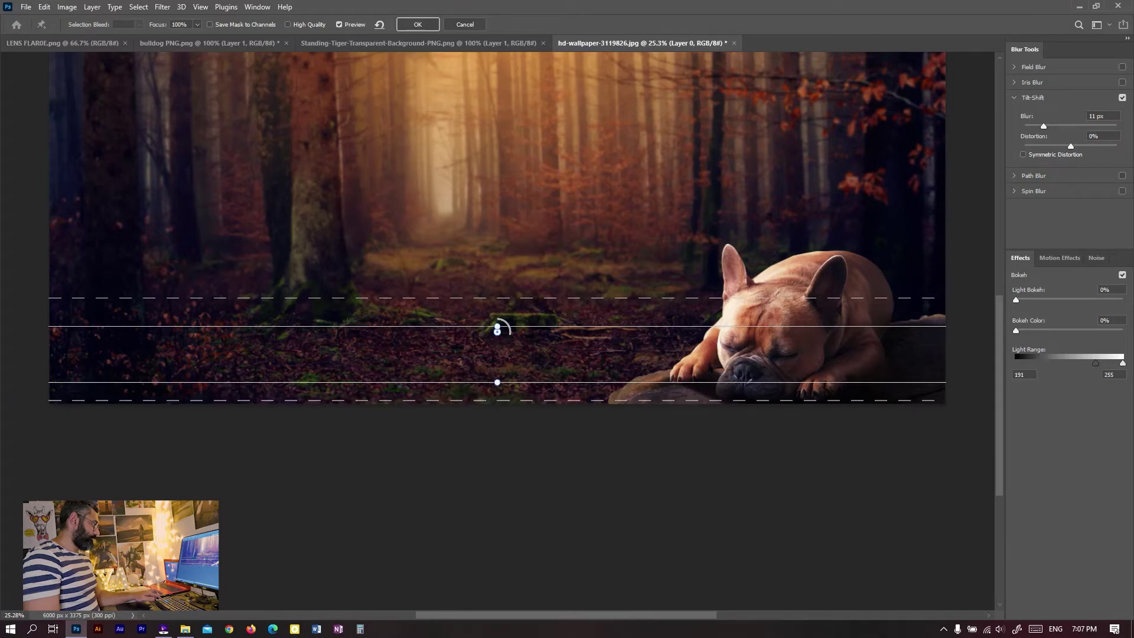
{"action": "left_click_drag", "start_coordinate": [498, 382], "coordinate": [497, 365]}
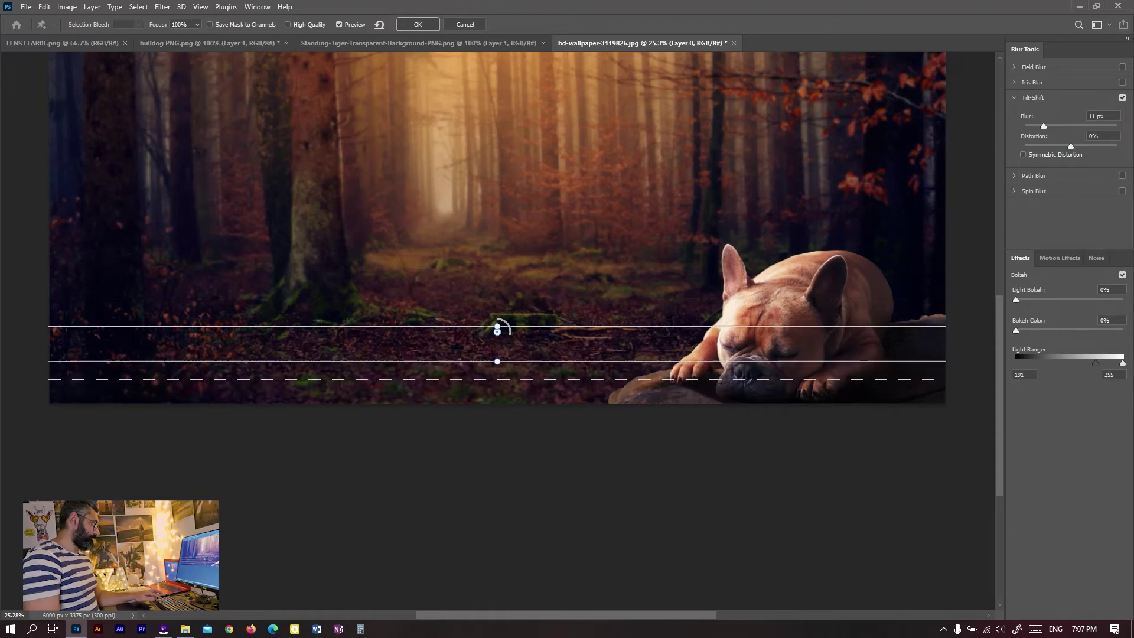
{"action": "left_click_drag", "start_coordinate": [498, 364], "coordinate": [497, 379]}
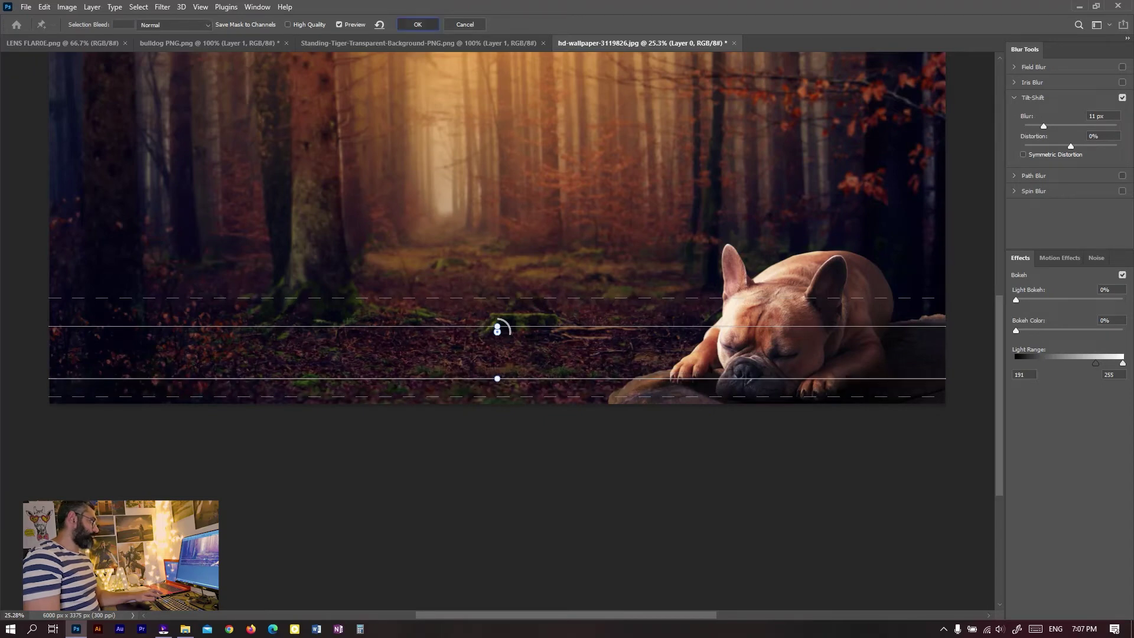
{"action": "key", "text": "Return"}
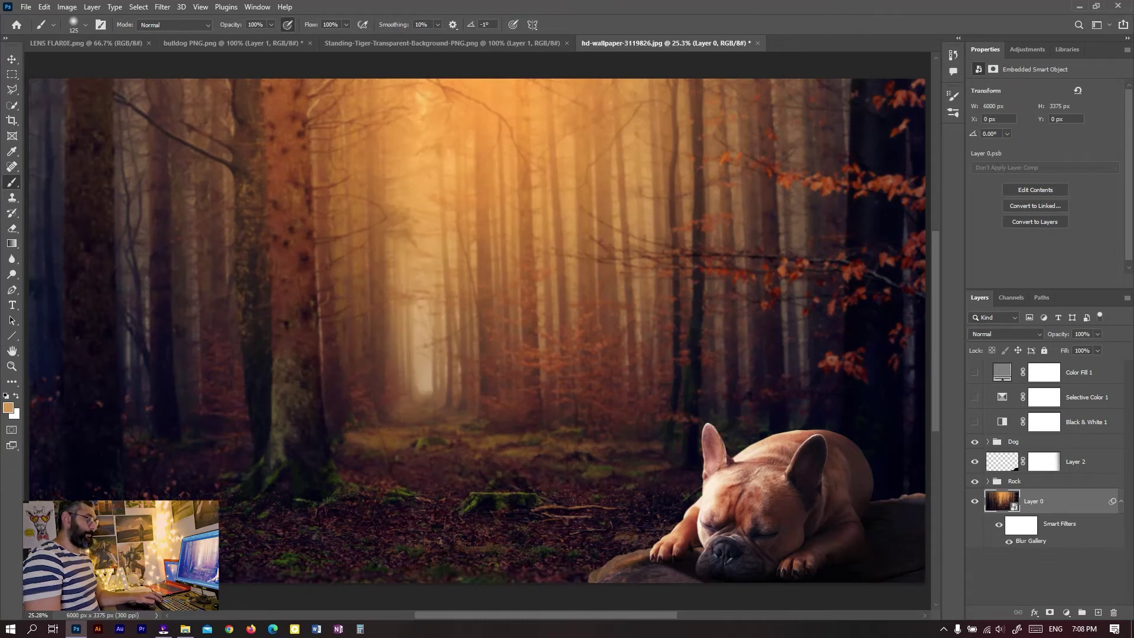
Add a Color Lookup adjustment layer above the Dog group, starting from the 3Strip.look grade.
{"action": "left_click", "coordinate": [1045, 576]}
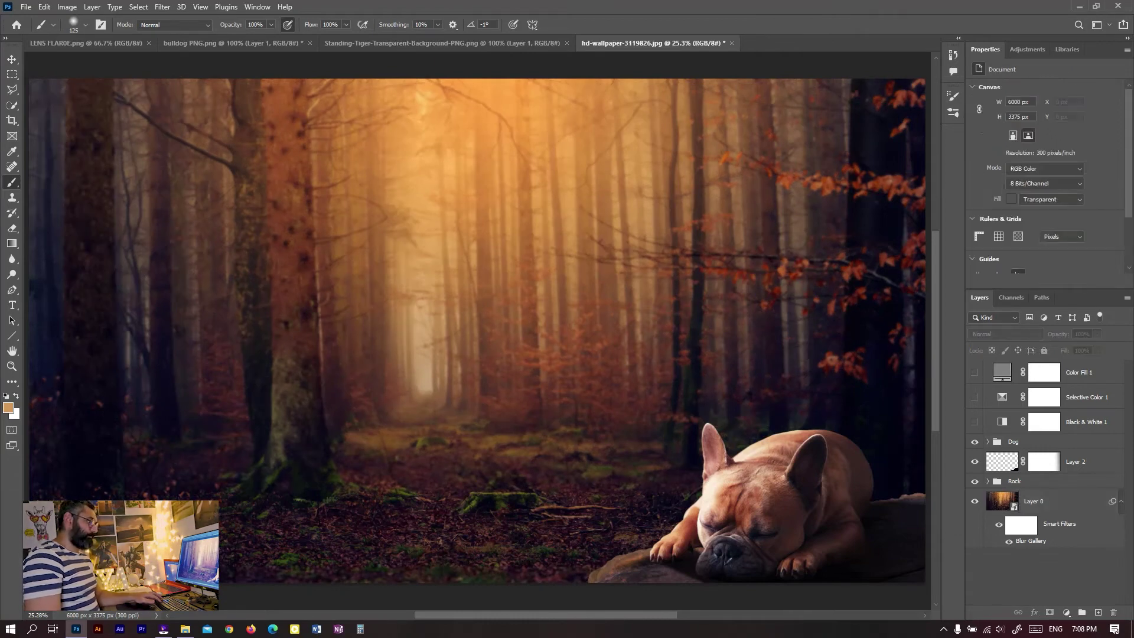
{"action": "left_click", "coordinate": [1028, 442]}
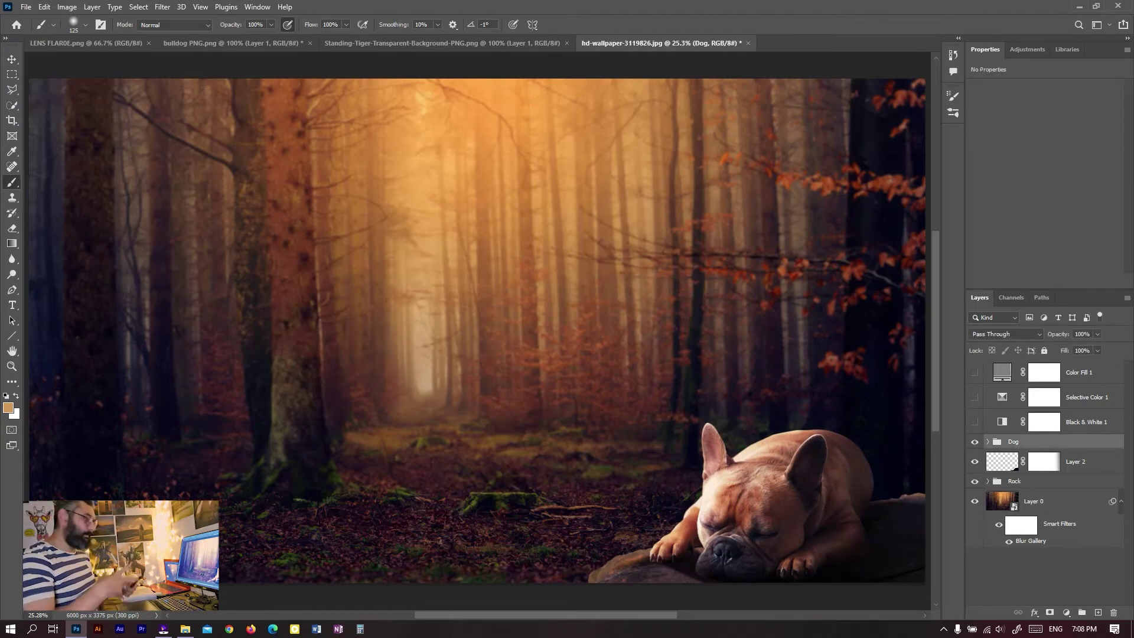
{"action": "left_click", "coordinate": [1066, 612]}
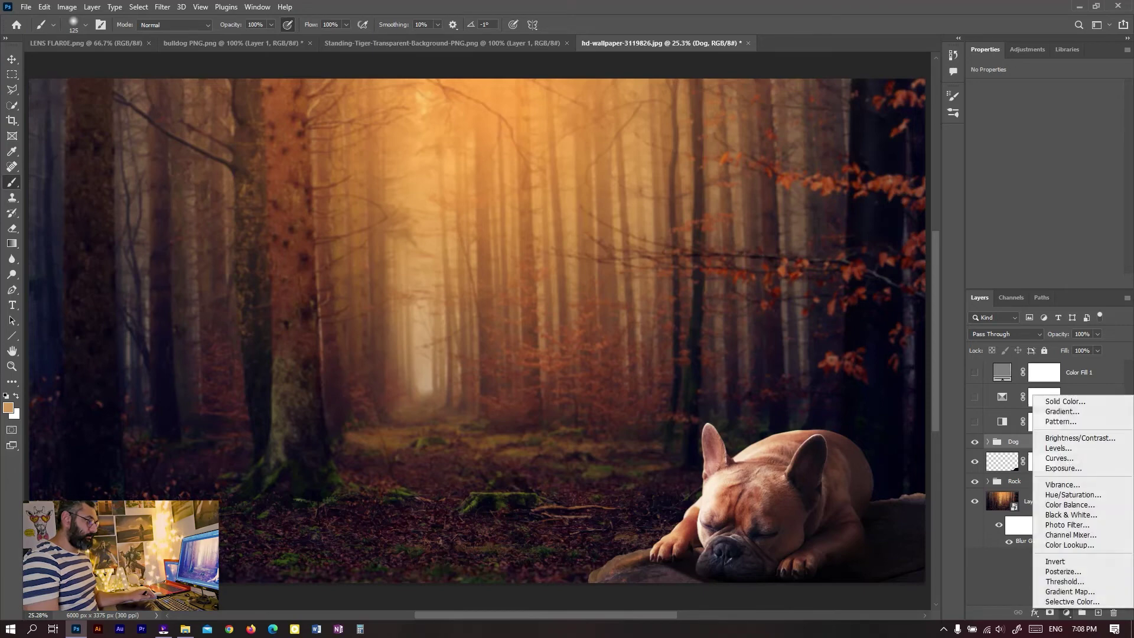
{"action": "left_click", "coordinate": [1069, 545]}
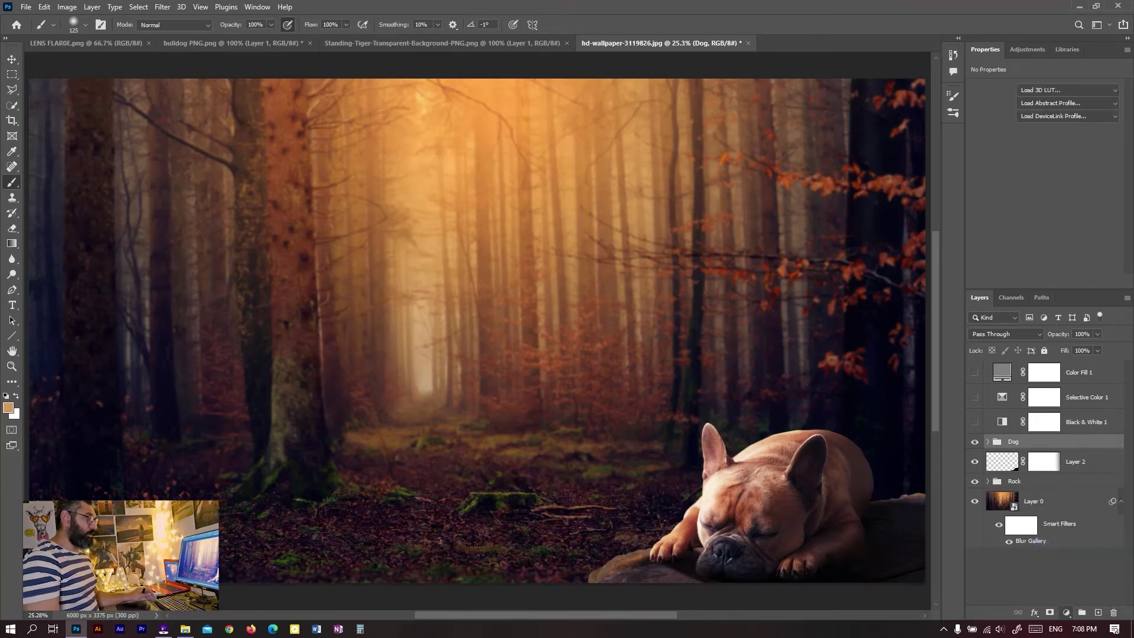
{"action": "left_click", "coordinate": [1066, 90]}
{"action": "left_click", "coordinate": [1000, 148]}
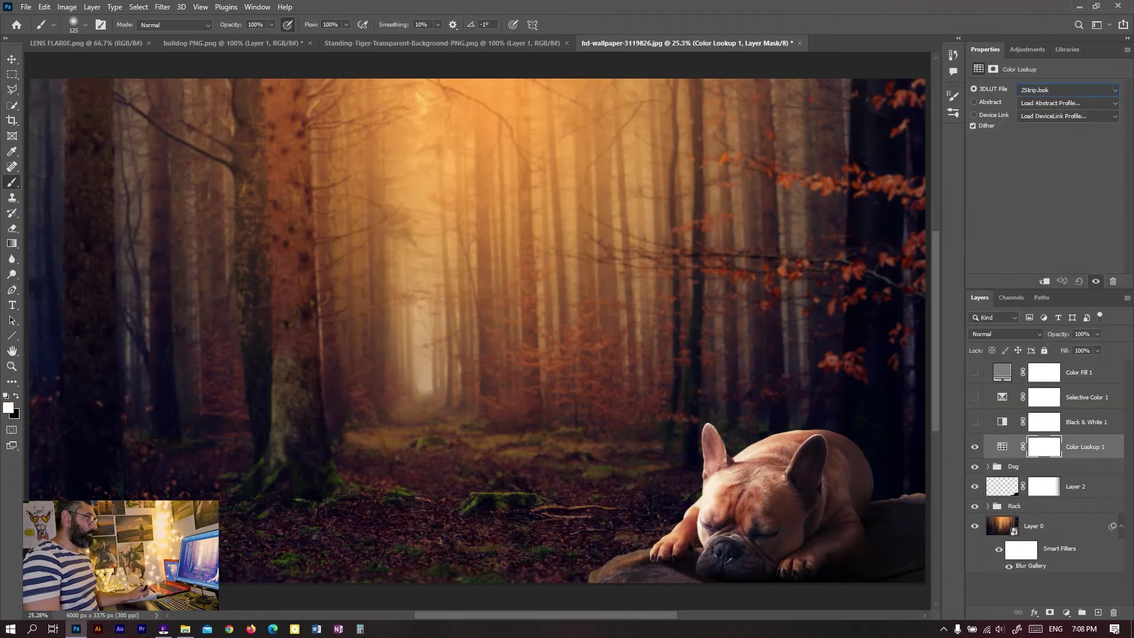
Browse the LUT presets, settle on FallColors.look, and set the lookup layer to 42% opacity.
{"action": "key", "text": "Down"}
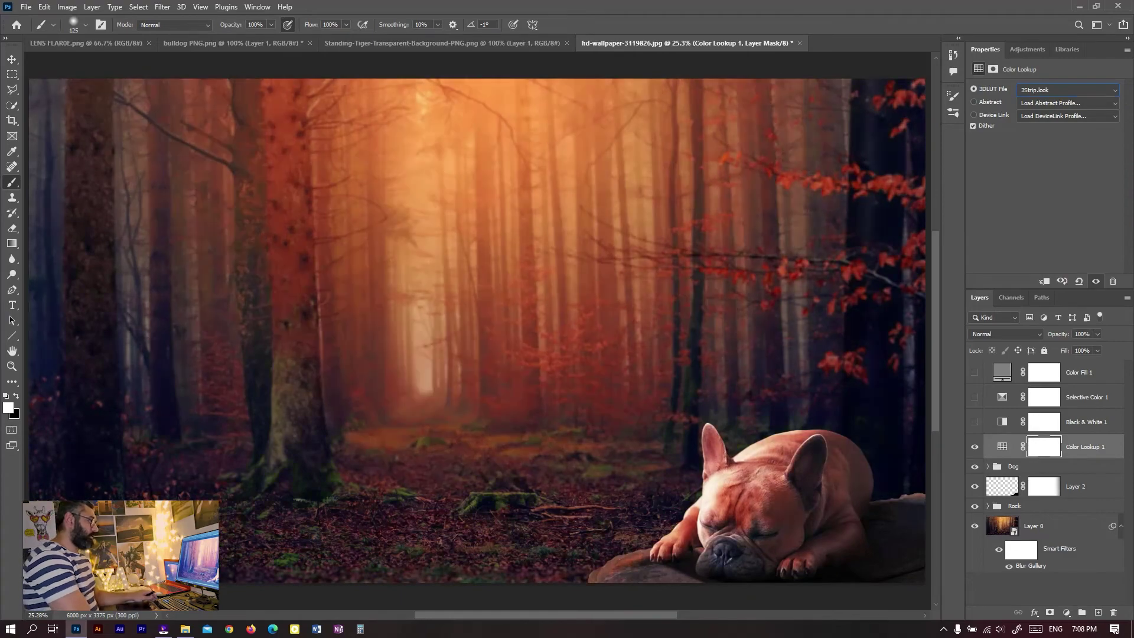
{"action": "key", "text": "Down"}
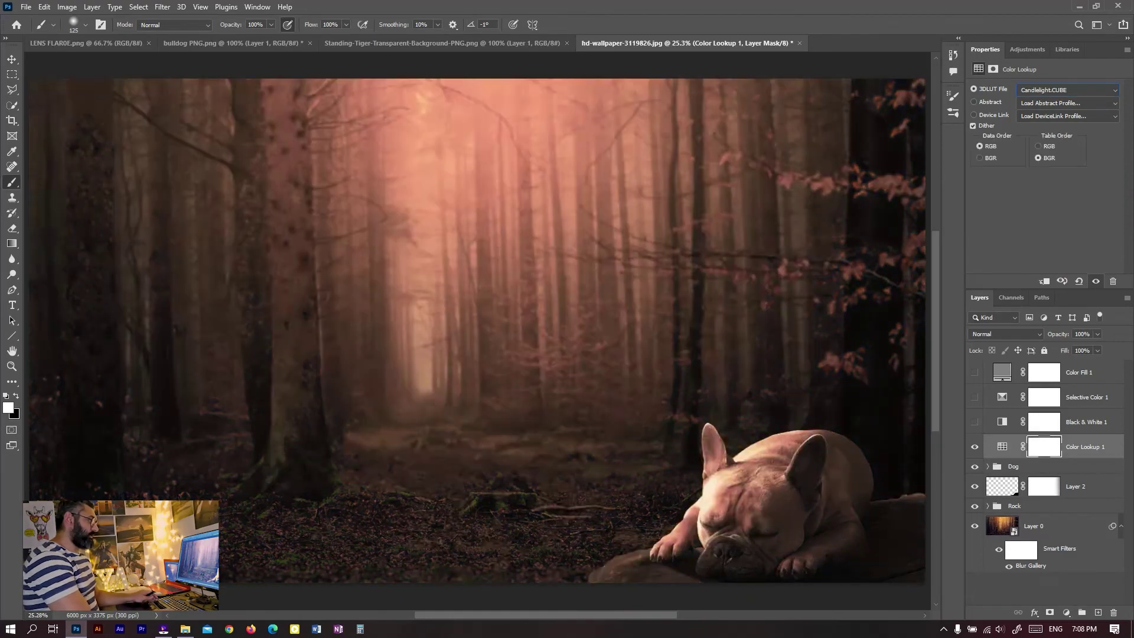
{"action": "key", "text": "Down"}
{"action": "key", "text": "Up"}
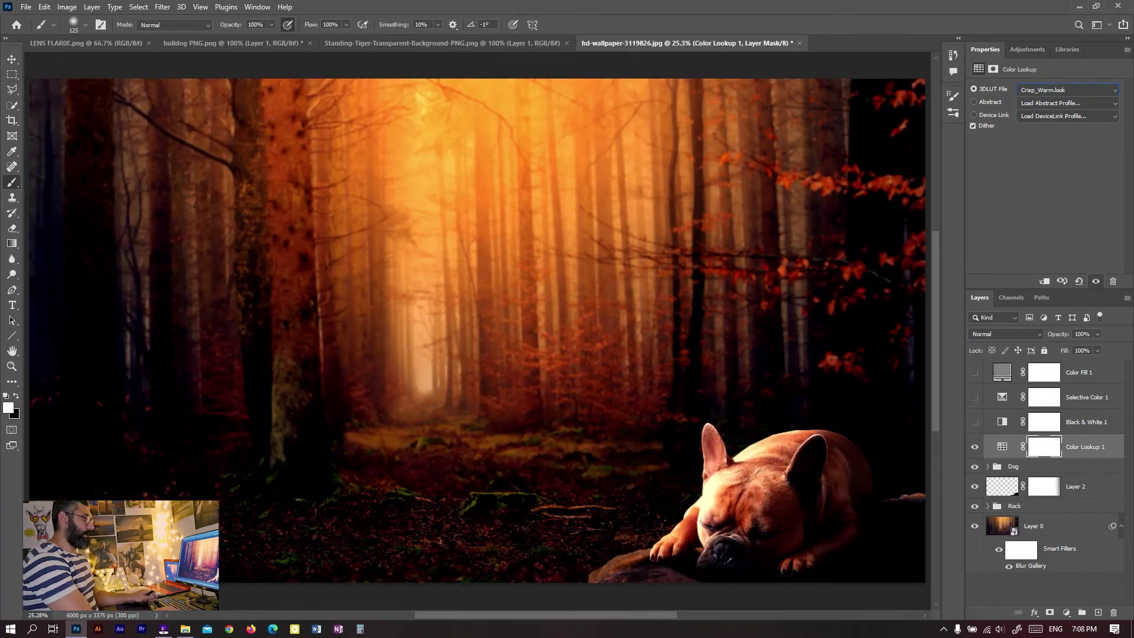
{"action": "key", "text": "Down"}
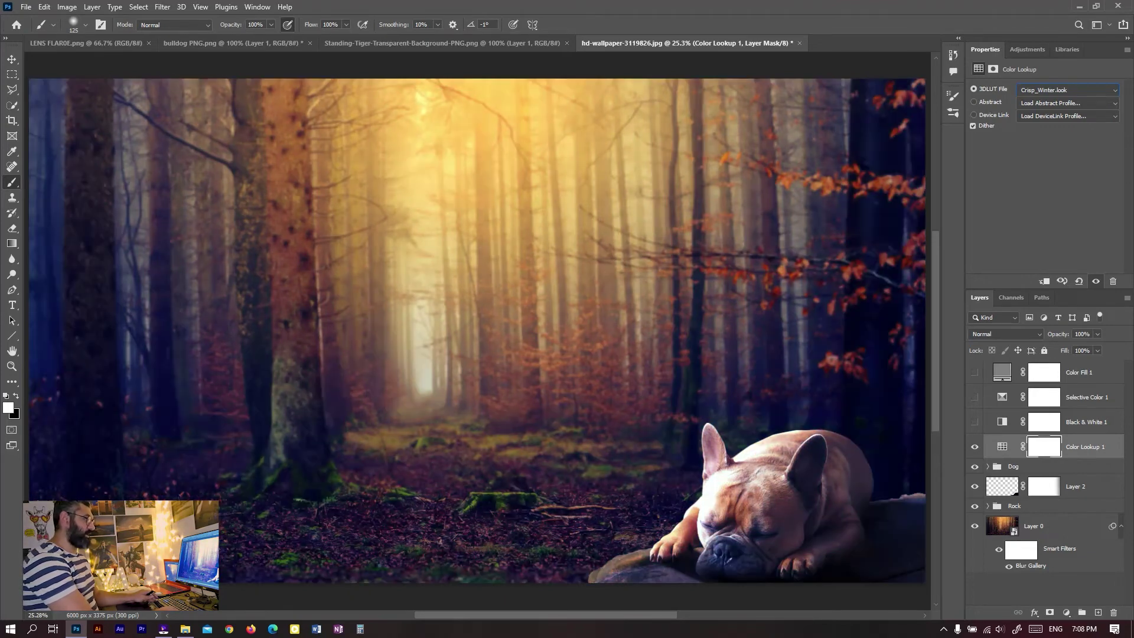
{"action": "key", "text": "Down"}
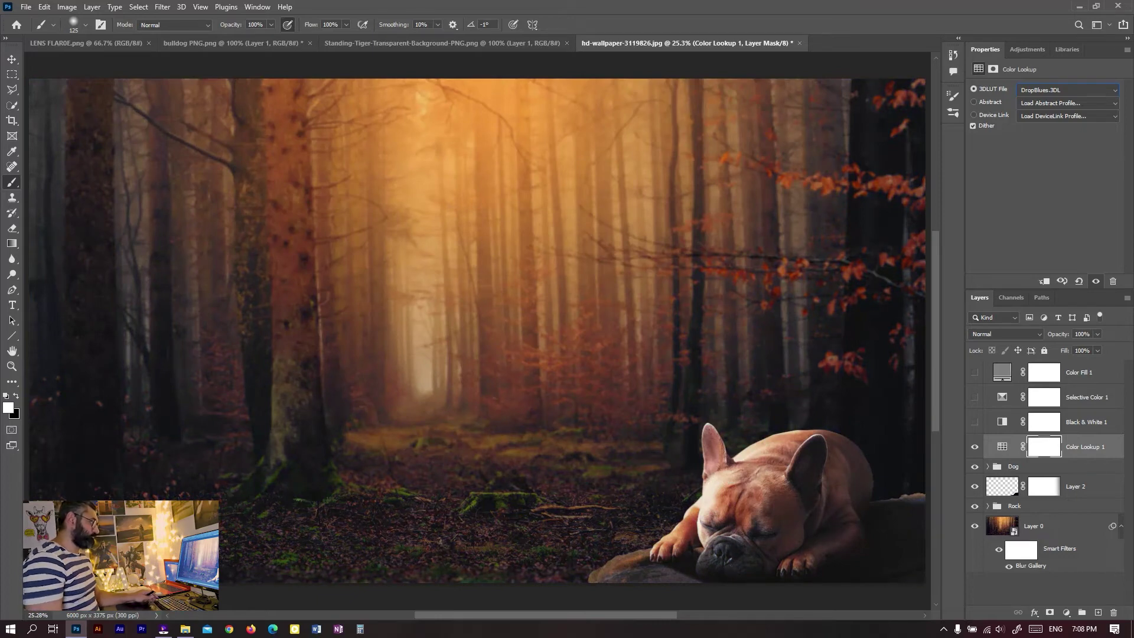
{"action": "key", "text": "Down"}
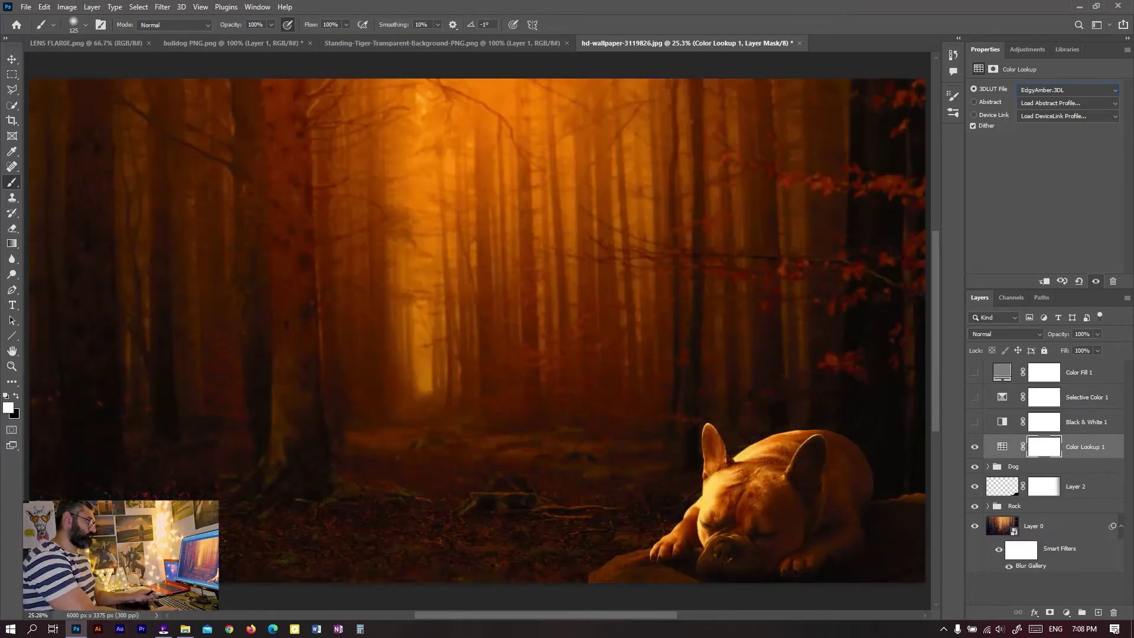
{"action": "key", "text": "Down"}
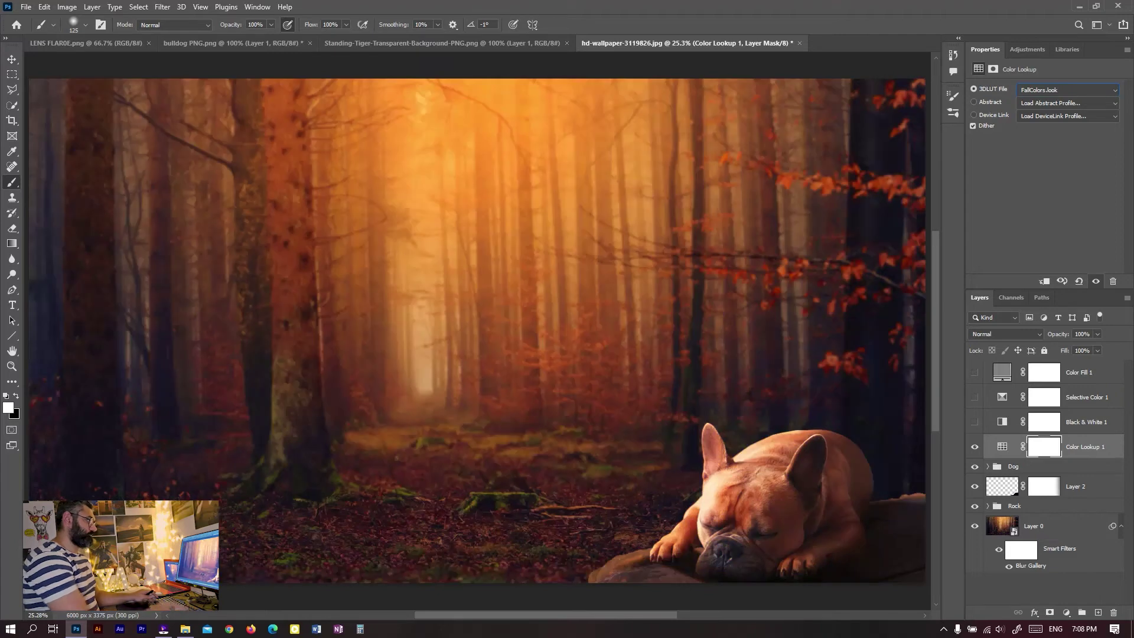
{"action": "type", "text": "76"}
{"action": "key", "text": "Return"}
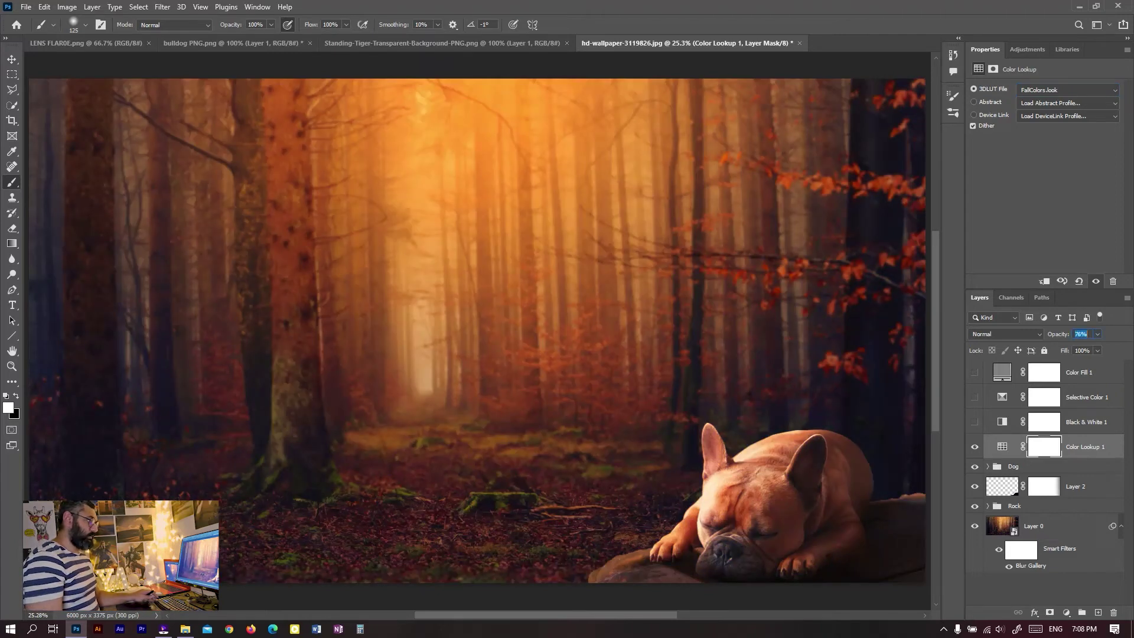
{"action": "type", "text": "64"}
{"action": "key", "text": "Return"}
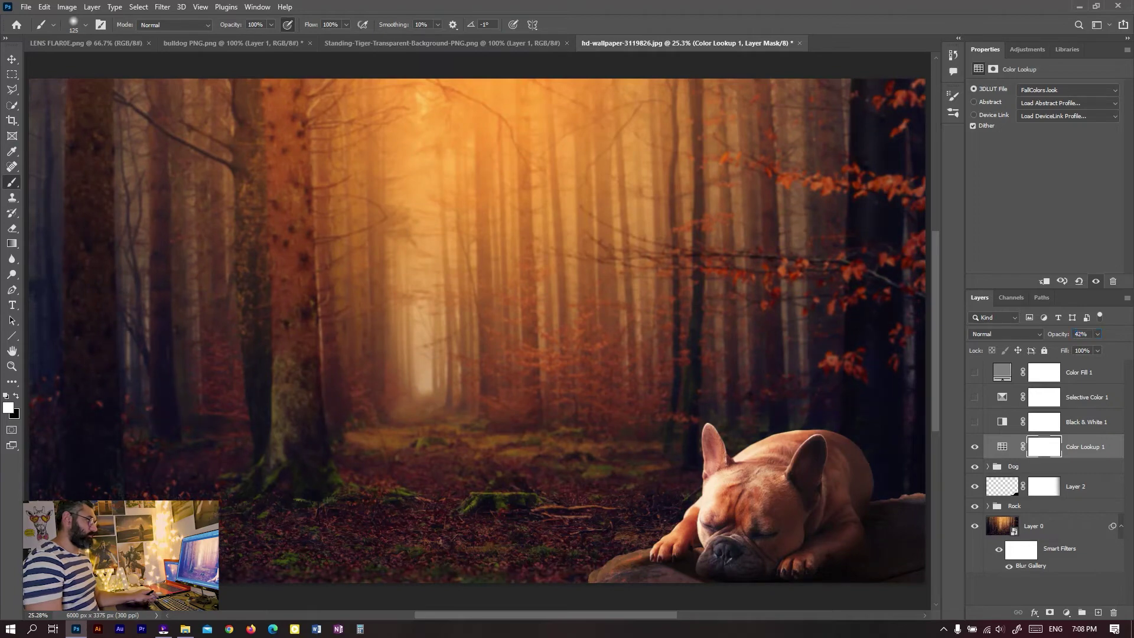
{"action": "left_click", "coordinate": [1066, 612]}
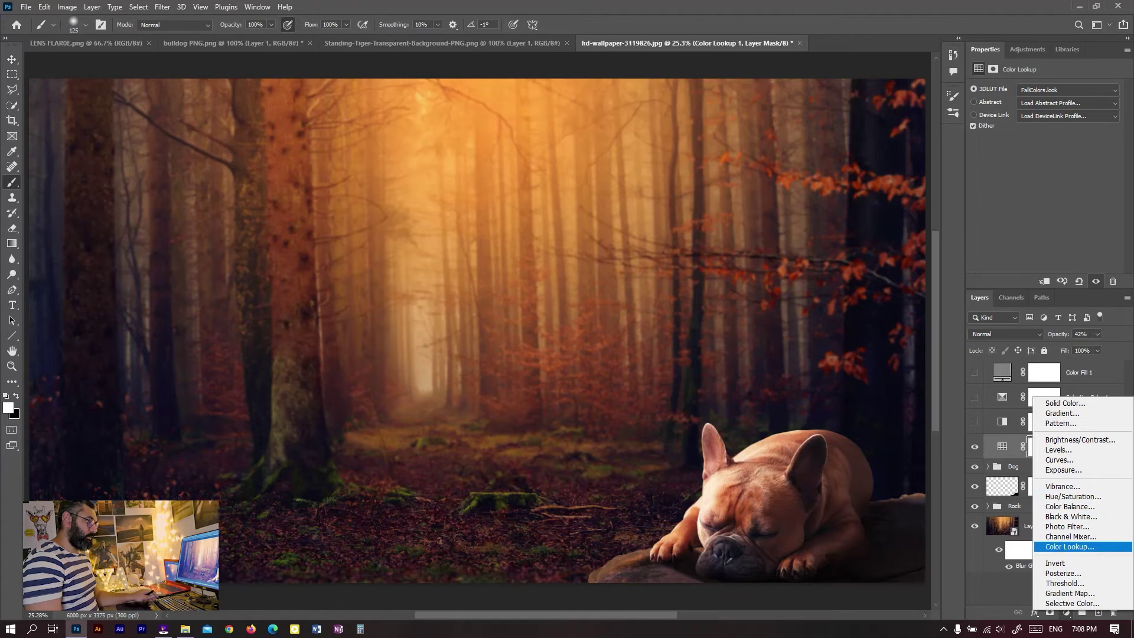
Add a second Color Lookup using the Kodak 5218 Kodak 2395 grade at 44% opacity.
{"action": "left_click", "coordinate": [1070, 546]}
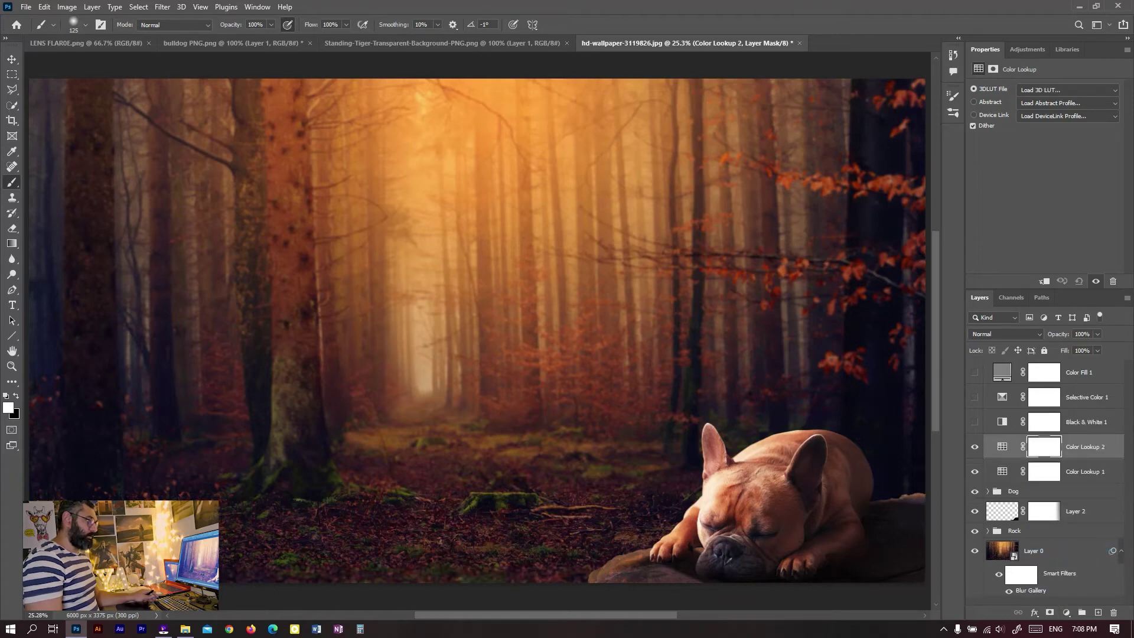
{"action": "left_click", "coordinate": [1068, 90]}
{"action": "left_click", "coordinate": [1042, 223]}
{"action": "key", "text": "Down"}
{"action": "key", "text": "Down"}
{"action": "key", "text": "Down"}
{"action": "key", "text": "Down"}
{"action": "key", "text": "Down"}
{"action": "key", "text": "Down"}
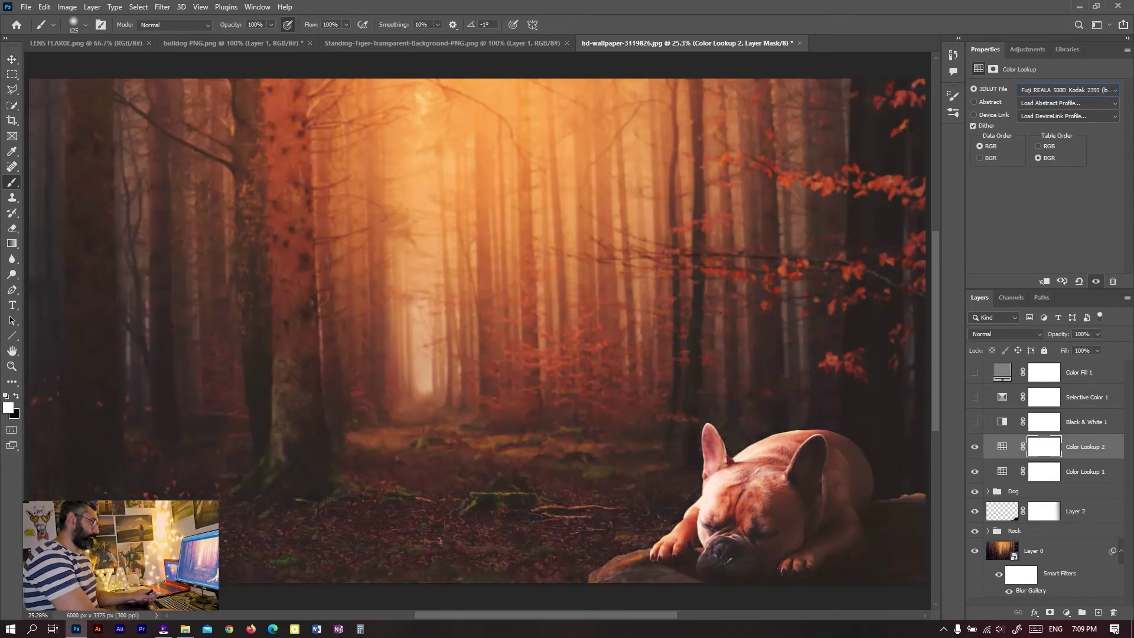
{"action": "key", "text": "Down"}
{"action": "key", "text": "Down"}
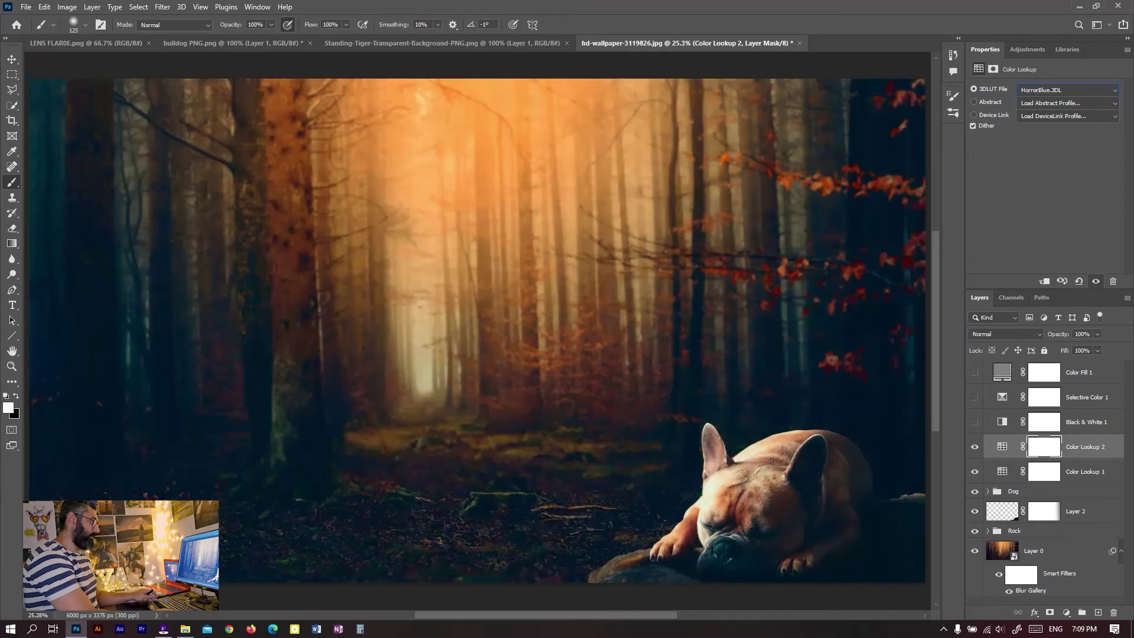
{"action": "key", "text": "Down"}
{"action": "key", "text": "Down"}
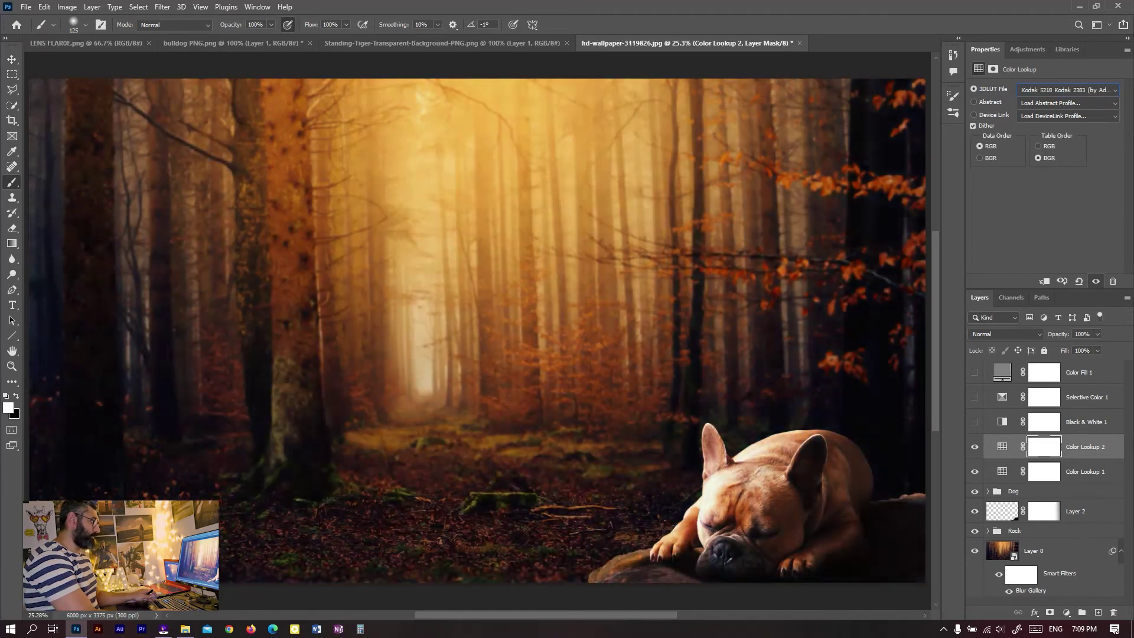
{"action": "key", "text": "Down"}
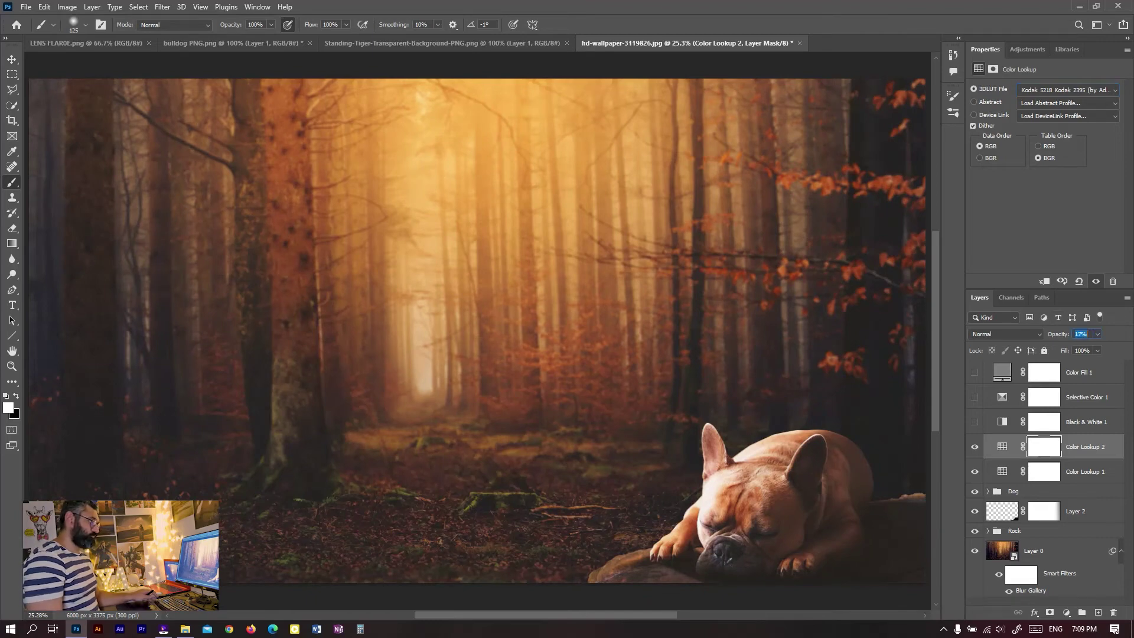
{"action": "type", "text": "17"}
{"action": "key", "text": "Return"}
{"action": "key", "text": "Return"}
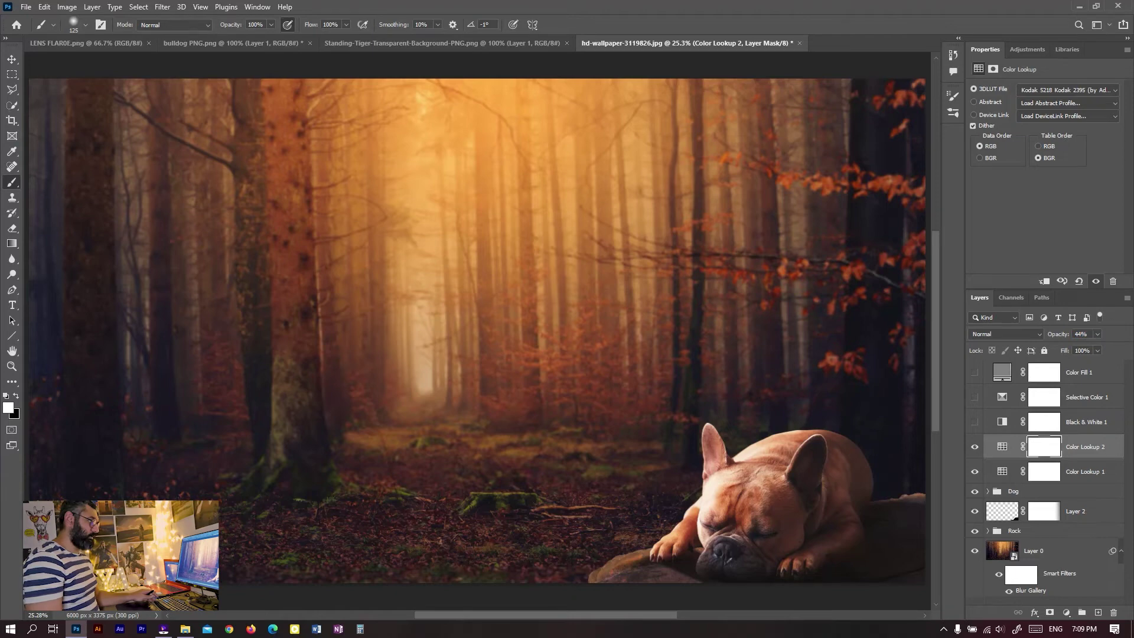
{"action": "left_click", "coordinate": [1066, 613]}
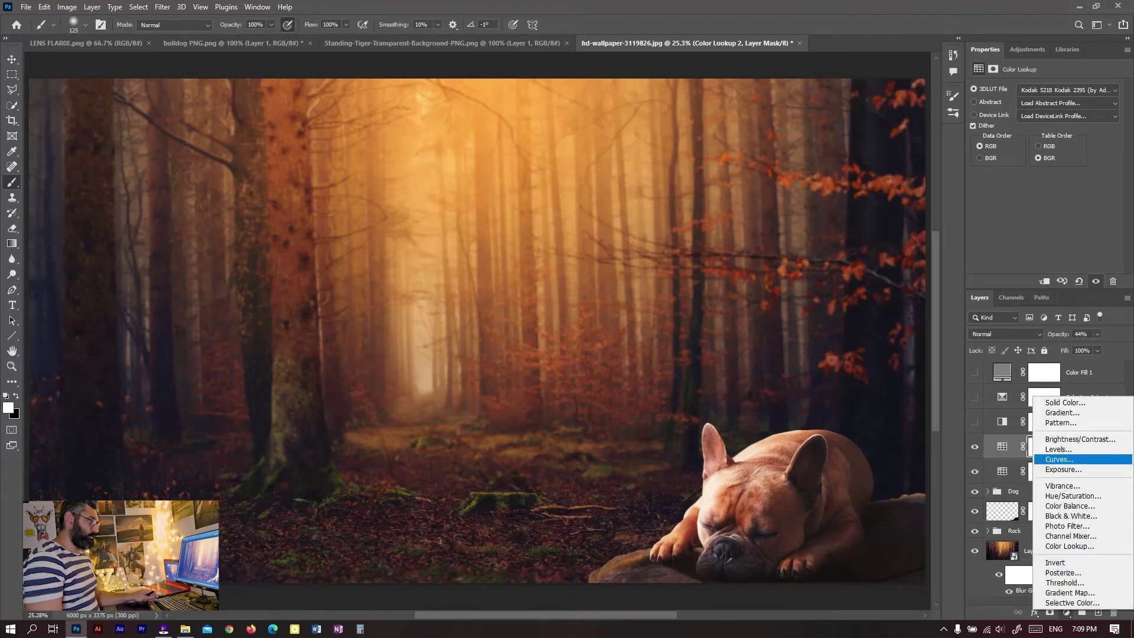
{"action": "left_click", "coordinate": [1060, 459]}
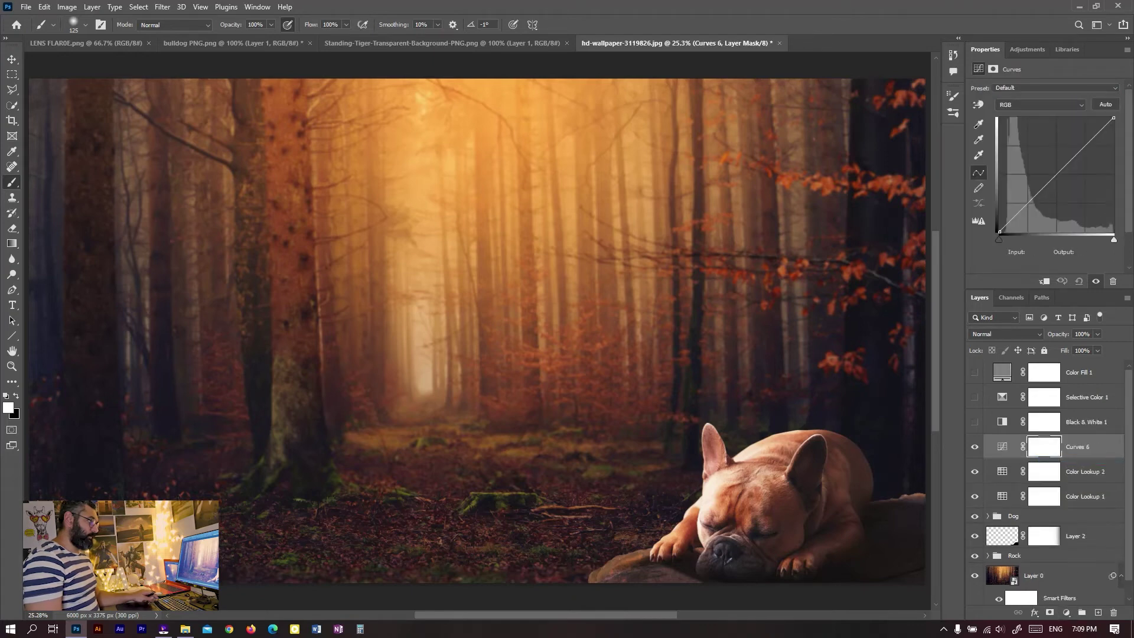
Bend the Curves 6 RGB curve to input 135, output 120 to slightly dim the midtones.
{"action": "left_click_drag", "start_coordinate": [1056, 176], "coordinate": [1061, 180]}
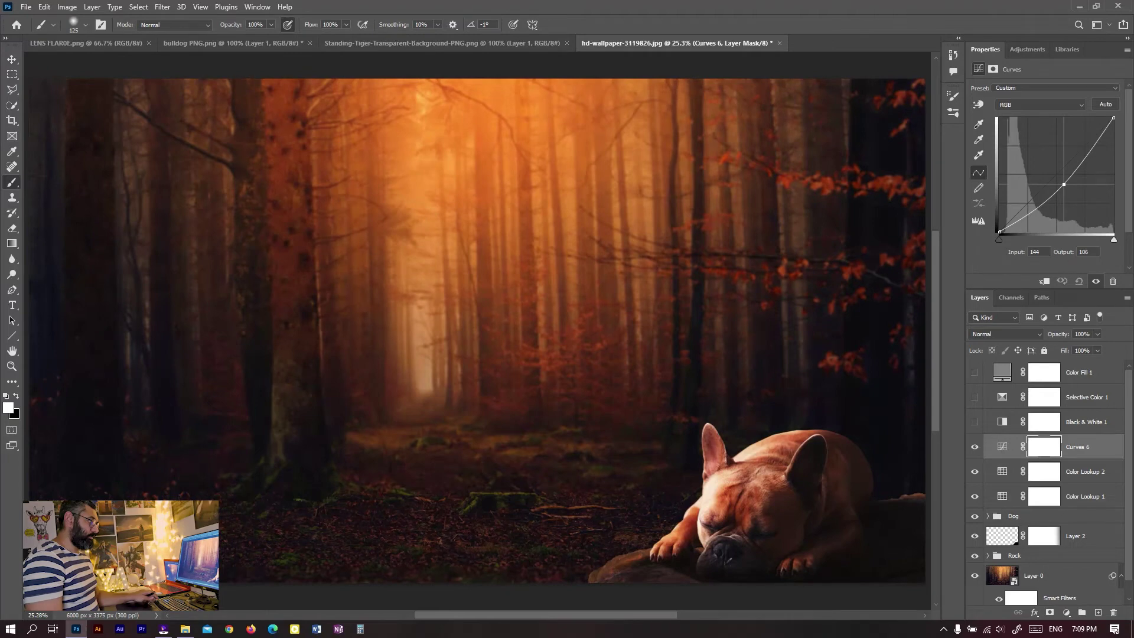
{"action": "left_click_drag", "start_coordinate": [1060, 180], "coordinate": [1060, 178]}
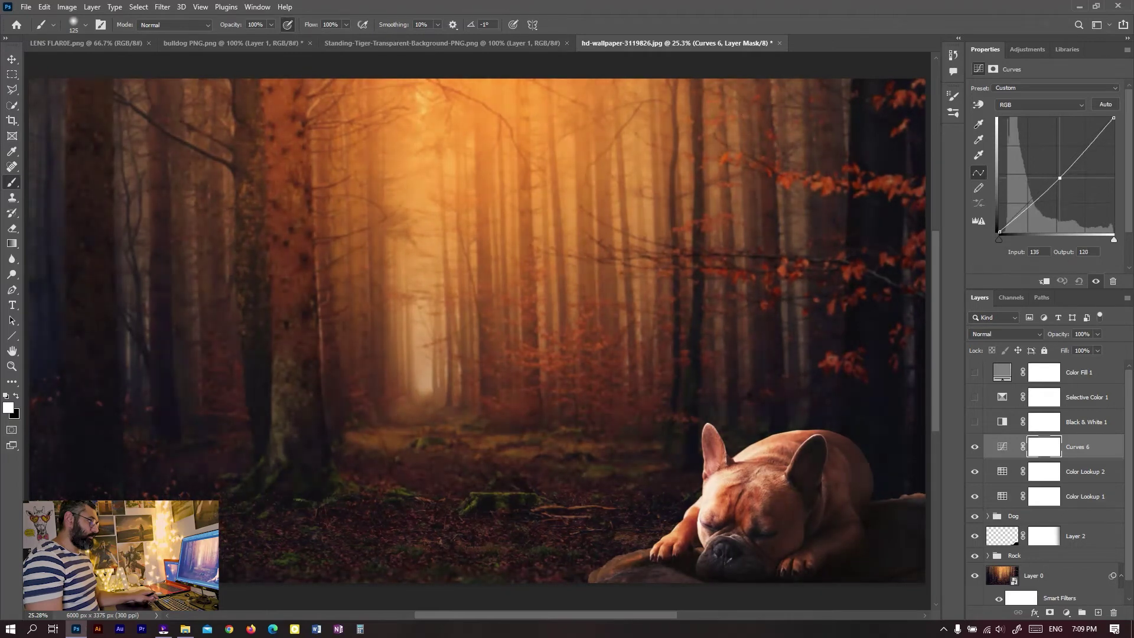
{"action": "left_click", "coordinate": [1040, 516]}
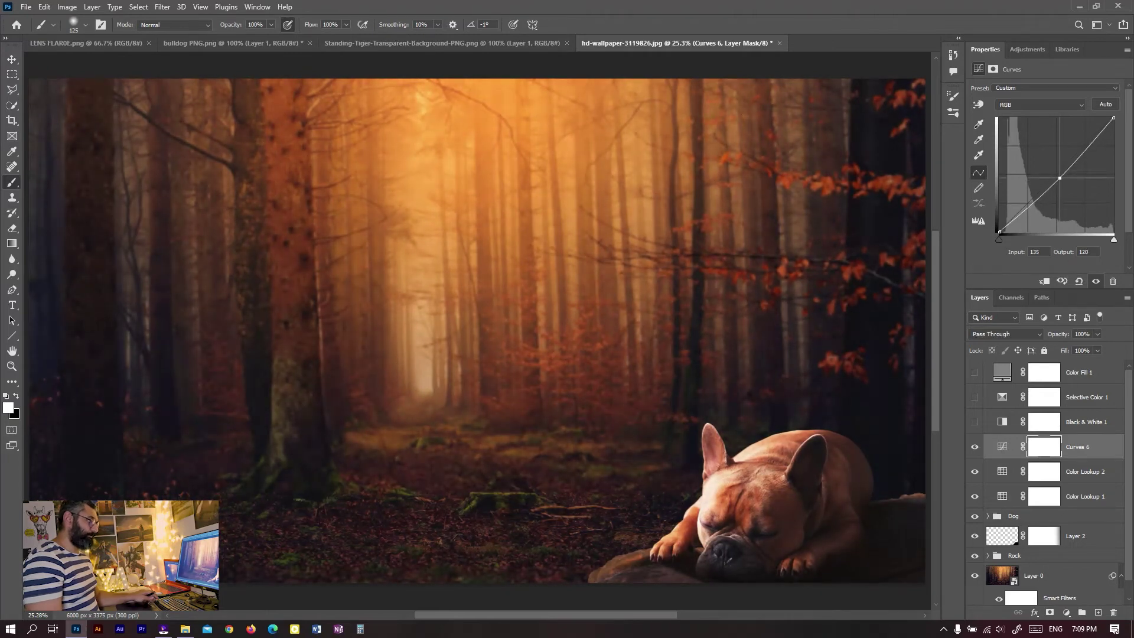
{"action": "left_click", "coordinate": [1067, 612]}
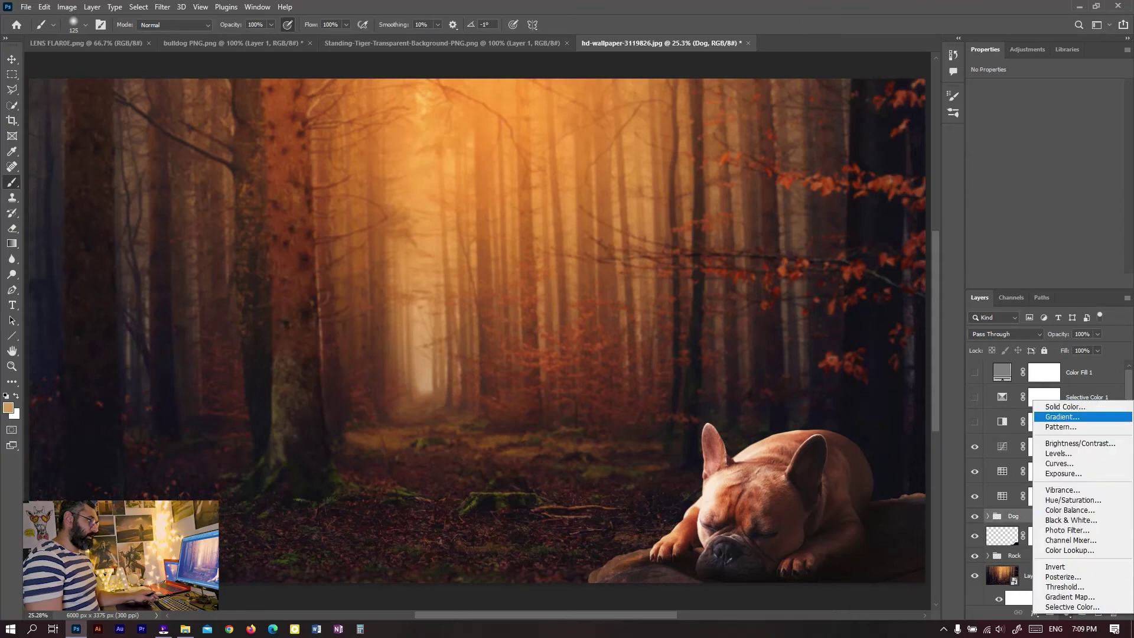
Add a gradient fill and edit it into a deeper orange fading to transparent.
{"action": "left_click", "coordinate": [1062, 416]}
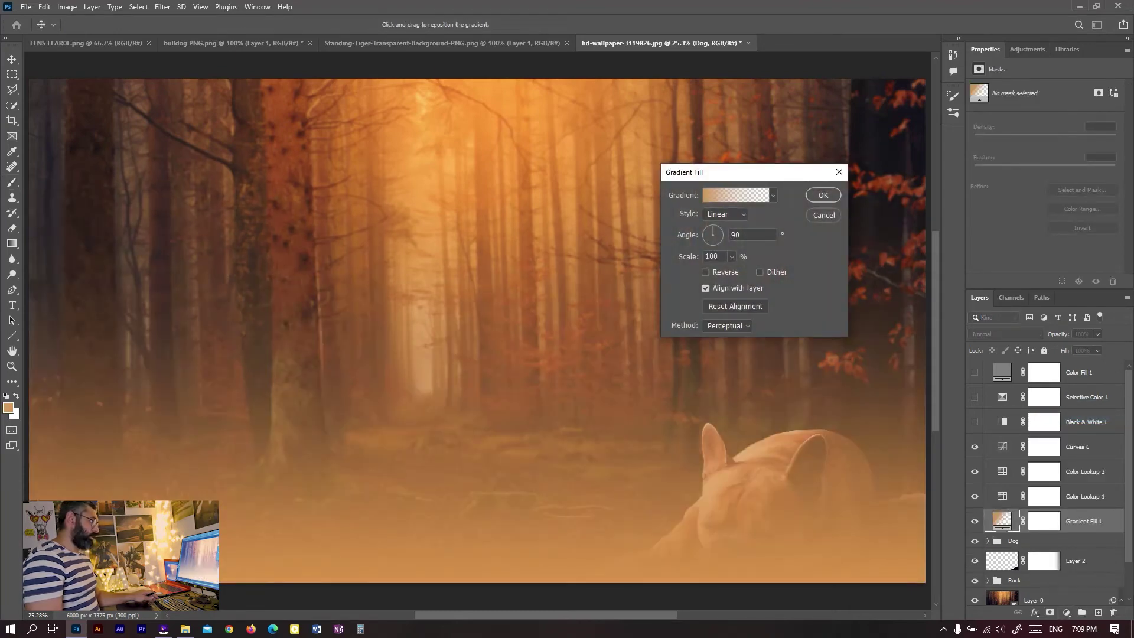
{"action": "left_click", "coordinate": [736, 195]}
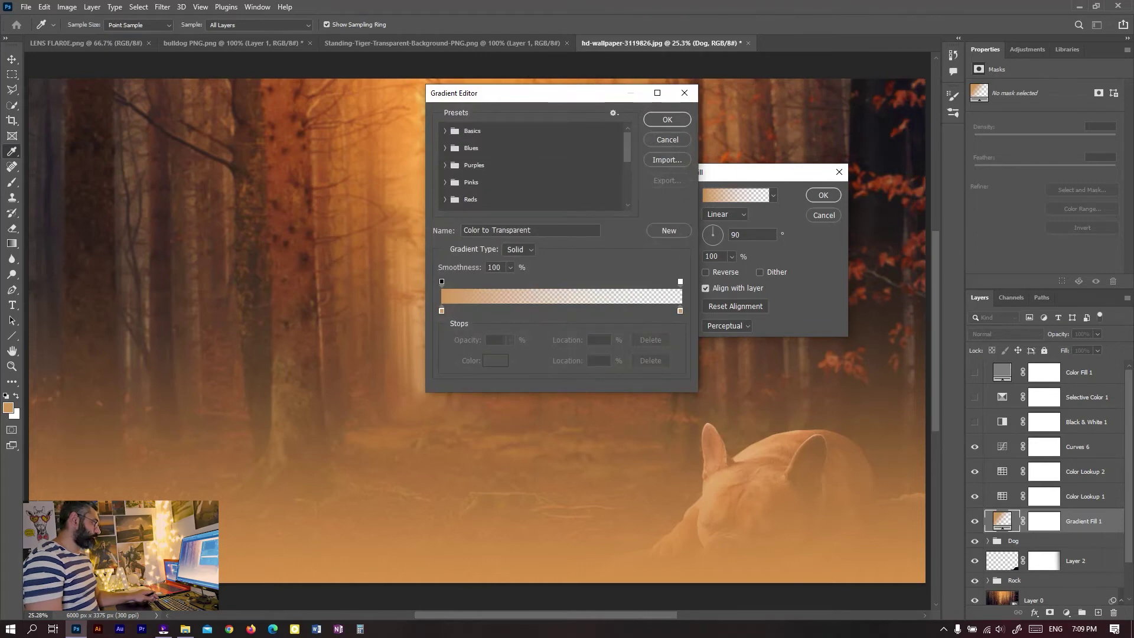
{"action": "left_click_drag", "start_coordinate": [680, 310], "coordinate": [680, 349]}
{"action": "left_click_drag", "start_coordinate": [441, 311], "coordinate": [443, 311]}
{"action": "left_click", "coordinate": [495, 360]}
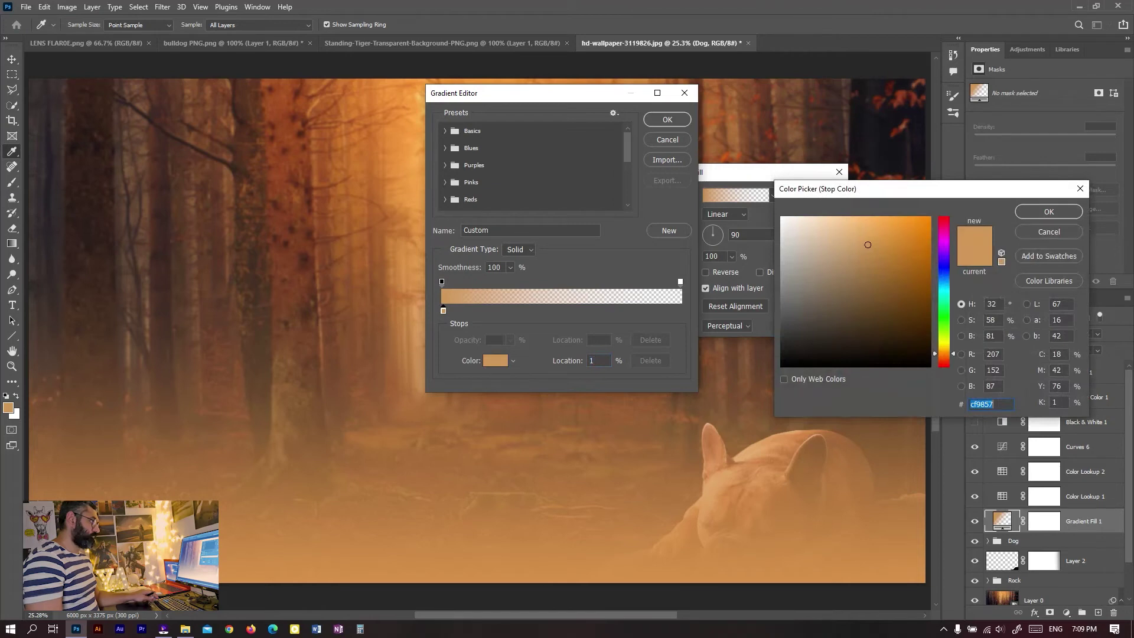
{"action": "left_click", "coordinate": [859, 216]}
{"action": "left_click_drag", "start_coordinate": [859, 217], "coordinate": [876, 216]}
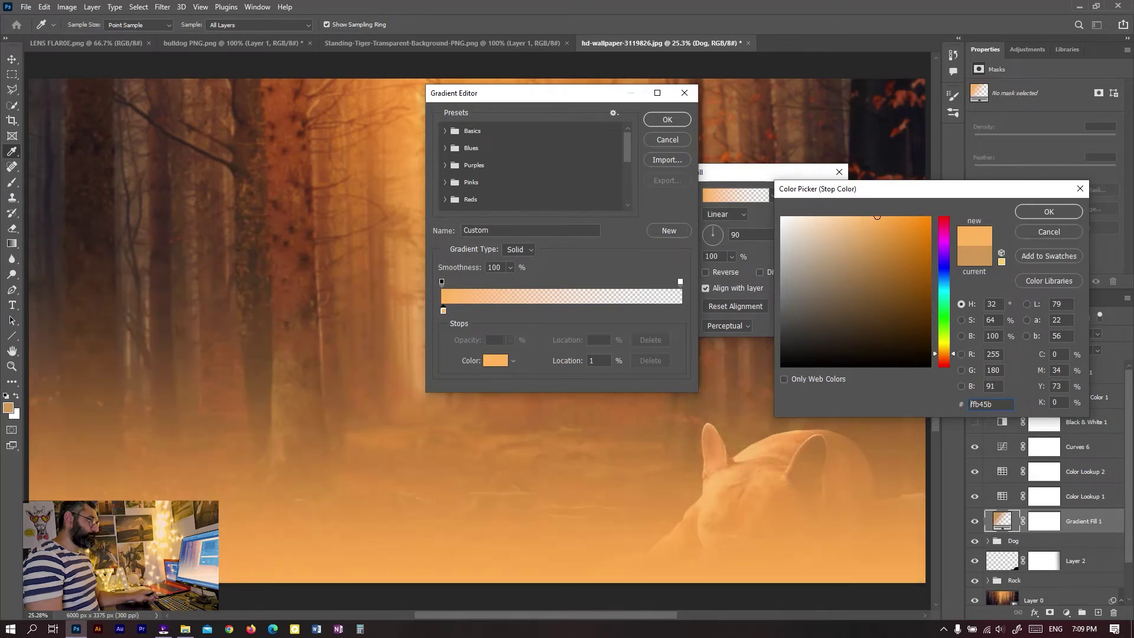
{"action": "left_click", "coordinate": [1049, 211]}
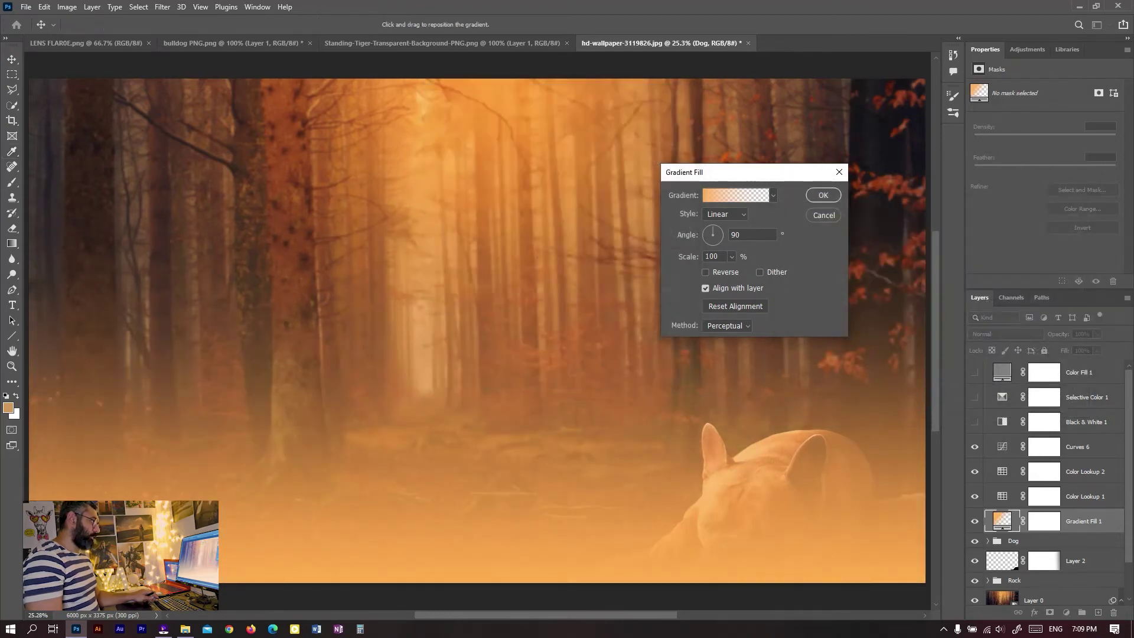
Make the gradient radial and shift the glow left over the misty forest path.
{"action": "left_click", "coordinate": [726, 214]}
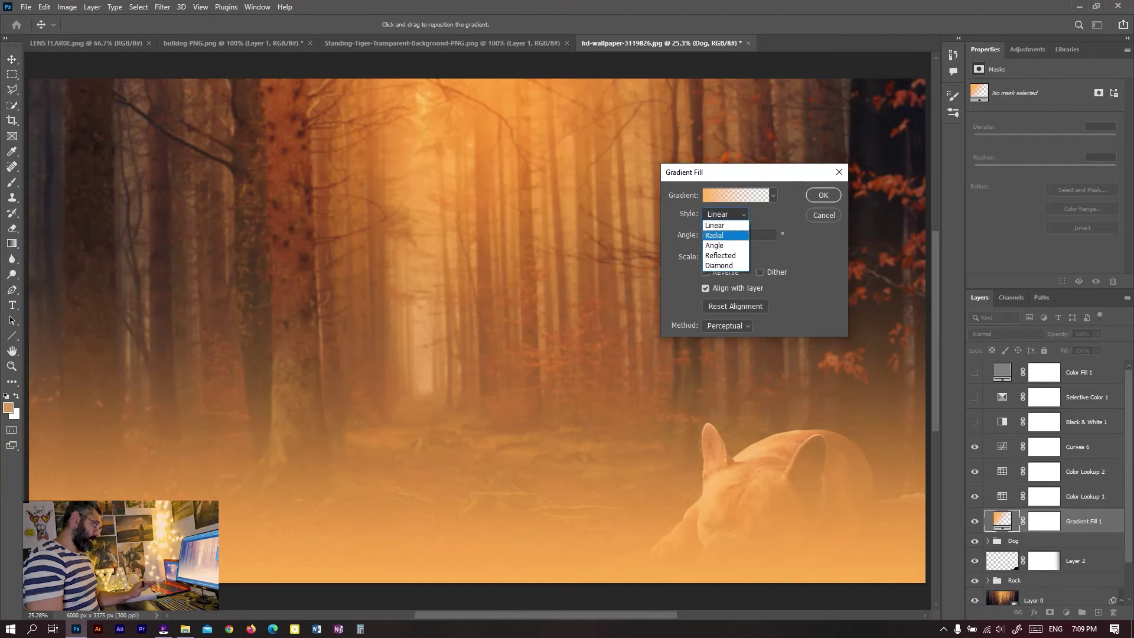
{"action": "left_click", "coordinate": [714, 235]}
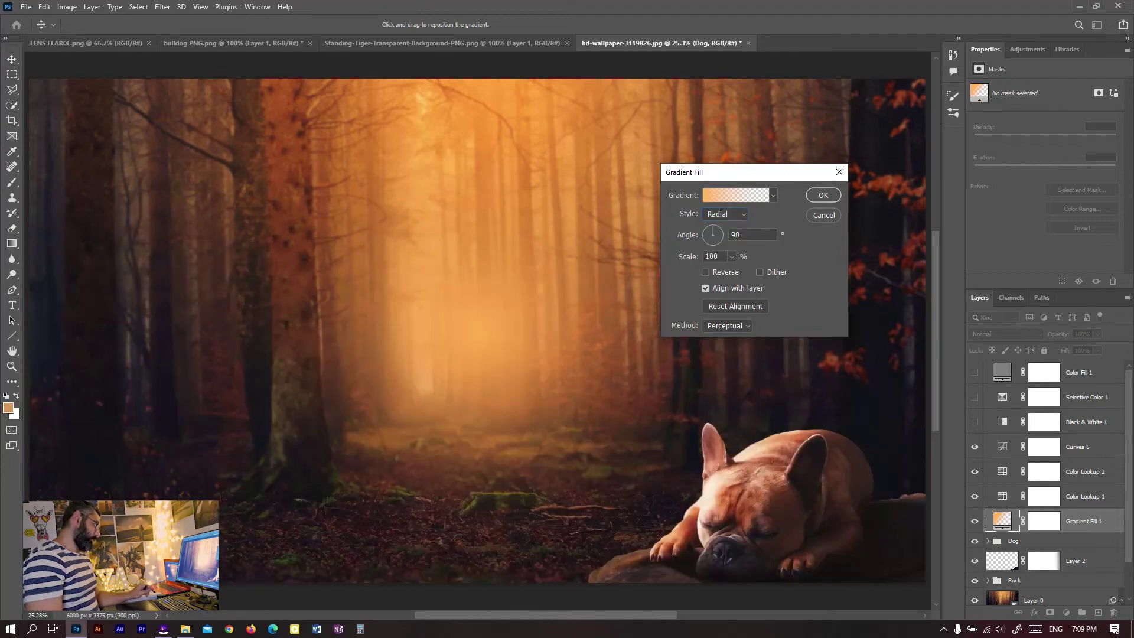
{"action": "mouse_move", "coordinate": [449, 295]}
{"action": "left_mouse_down"}
{"action": "mouse_move", "coordinate": [390, 301]}
{"action": "mouse_move", "coordinate": [443, 301]}
{"action": "left_mouse_up"}
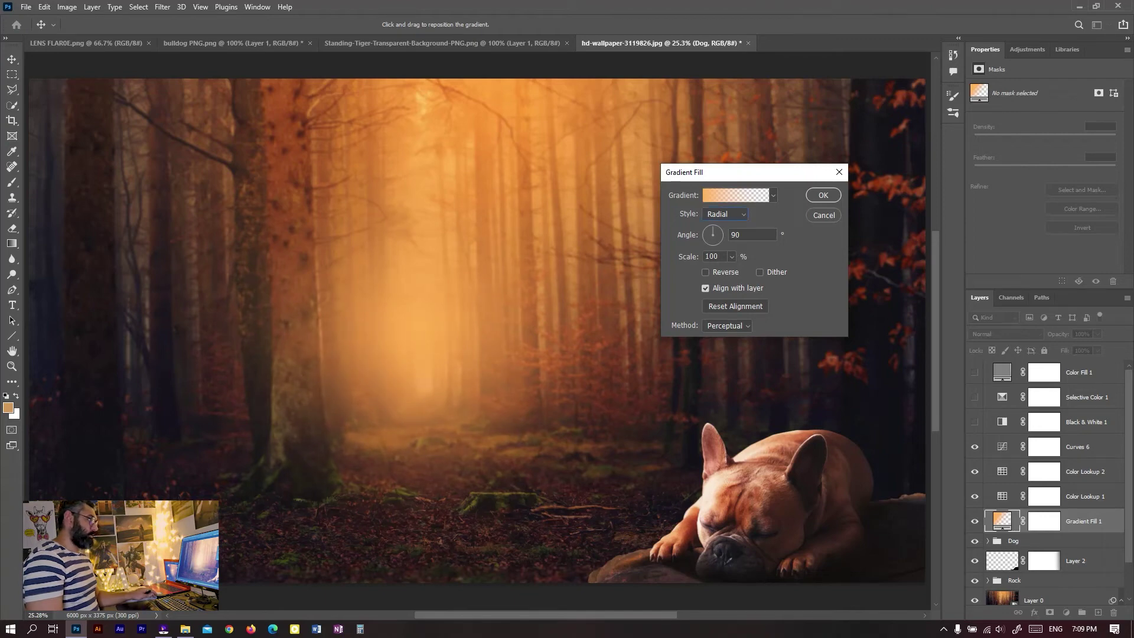
{"action": "left_click", "coordinate": [823, 195]}
{"action": "left_click", "coordinate": [1004, 335]}
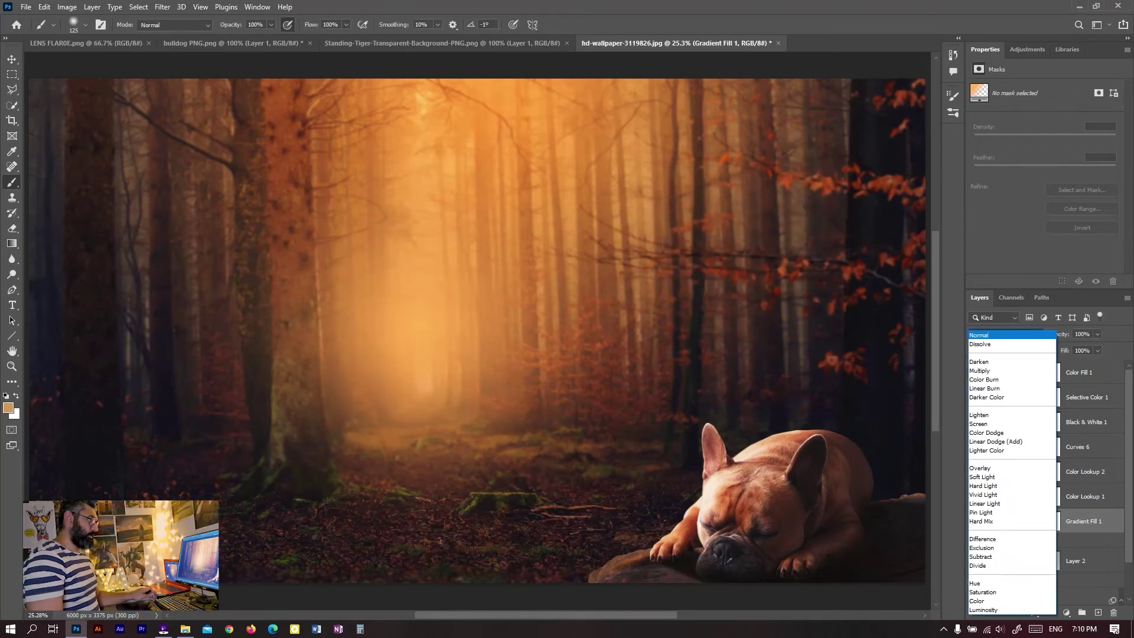
Blend Gradient Fill 1 in Screen mode and enlarge its scale to 155%.
{"action": "key", "text": "Down"}
{"action": "key", "text": "Down"}
{"action": "key", "text": "Down"}
{"action": "key", "text": "Down"}
{"action": "key", "text": "Down"}
{"action": "key", "text": "Down"}
{"action": "key", "text": "Down"}
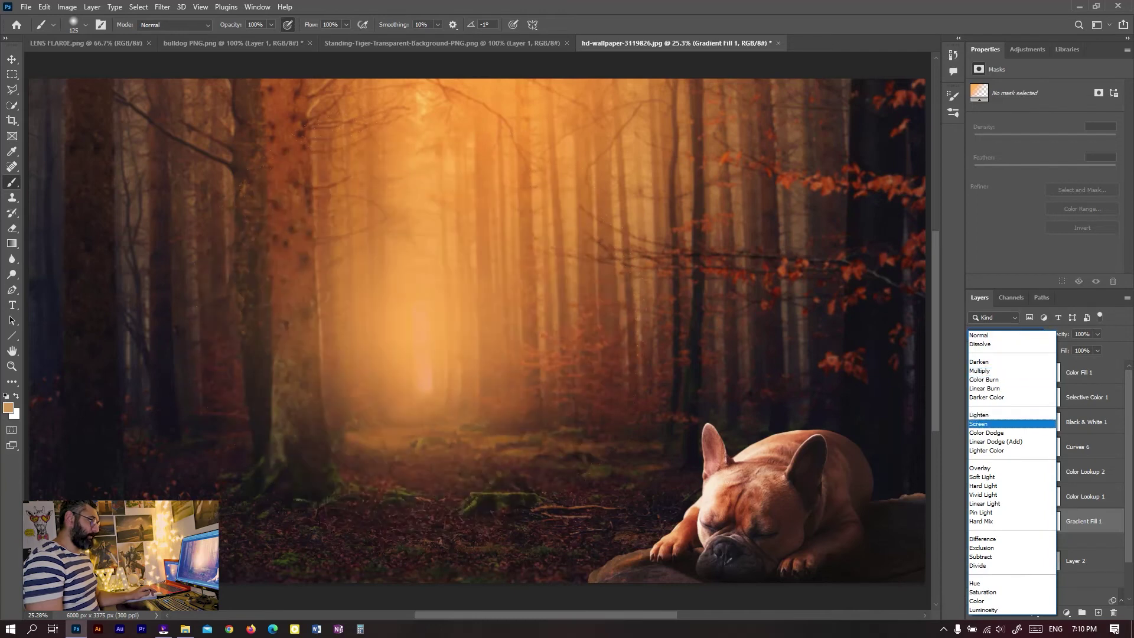
{"action": "key", "text": "Return"}
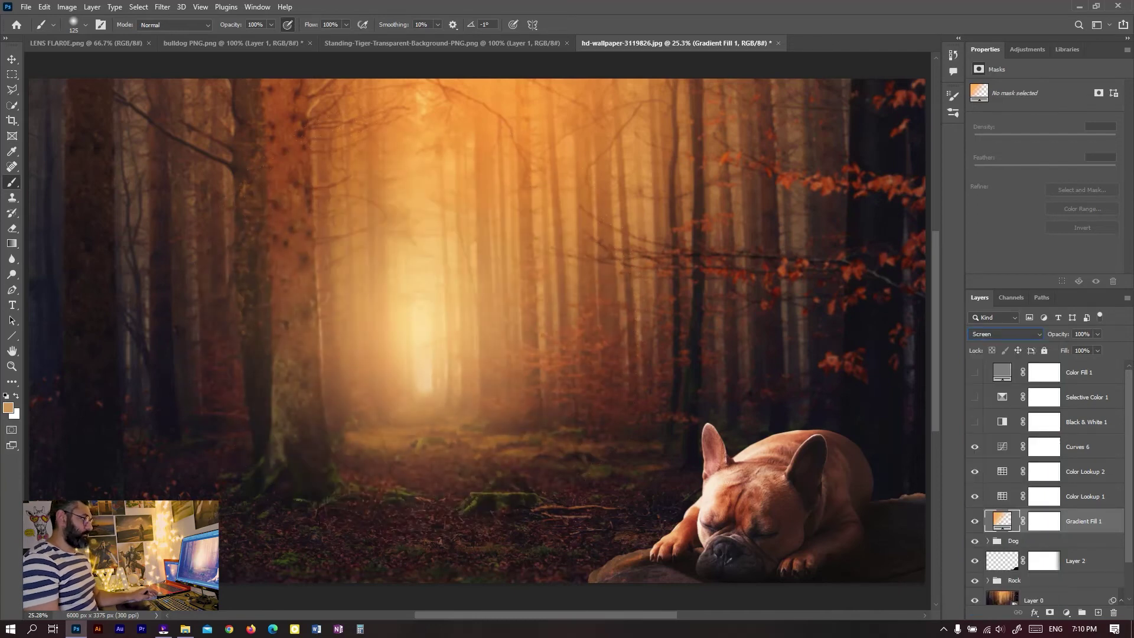
{"action": "key", "text": "Up"}
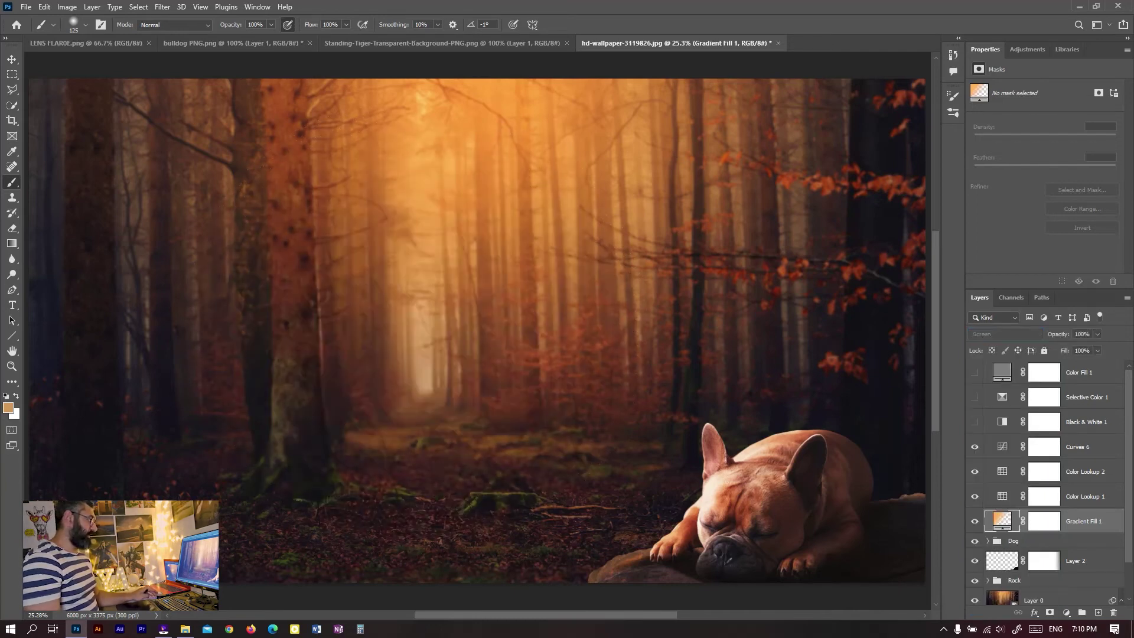
{"action": "key", "text": "Down"}
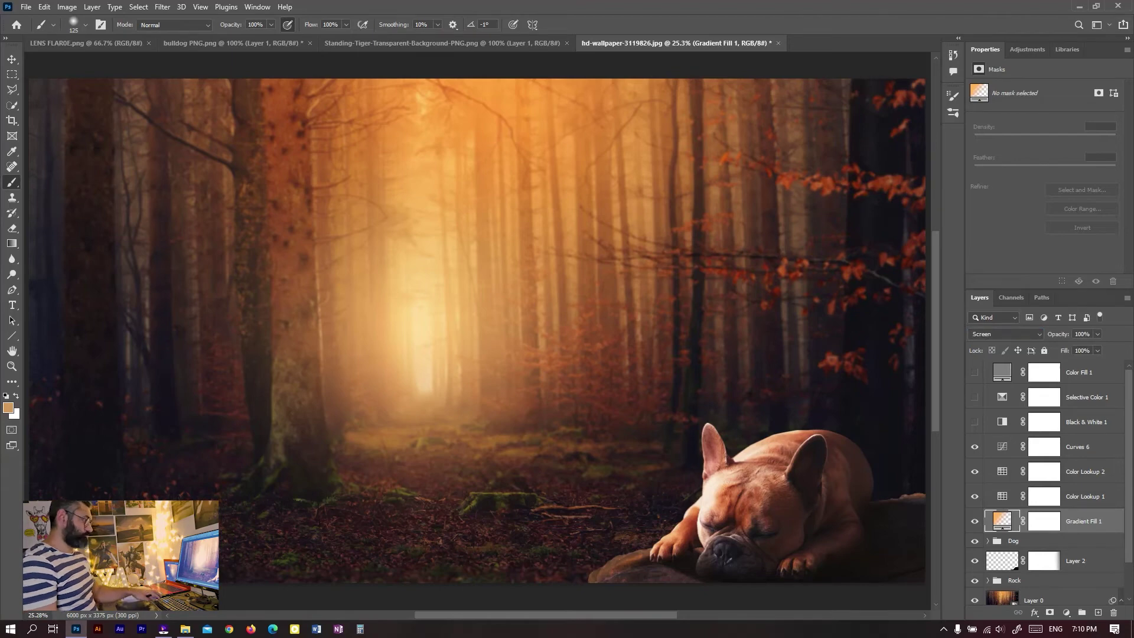
{"action": "double_click", "coordinate": [1002, 521]}
{"action": "left_click", "coordinate": [731, 257]}
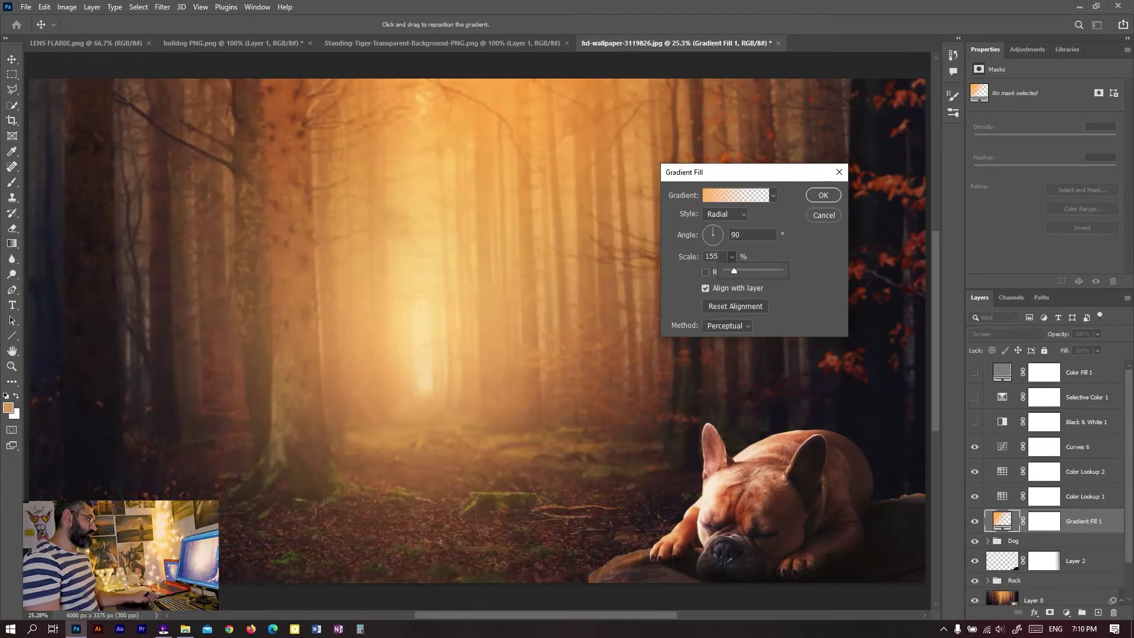
{"action": "key", "text": "Return"}
{"action": "key", "text": "b"}
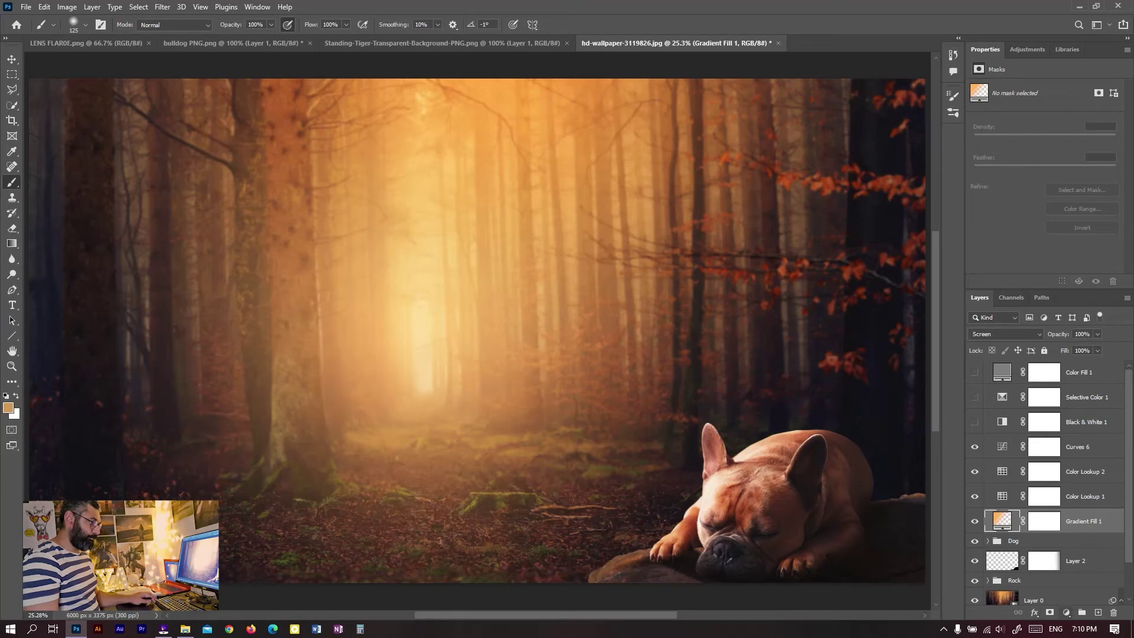
Move Gradient Fill 1 up the layer stack above Curves 6.
{"action": "left_click", "coordinate": [1066, 612]}
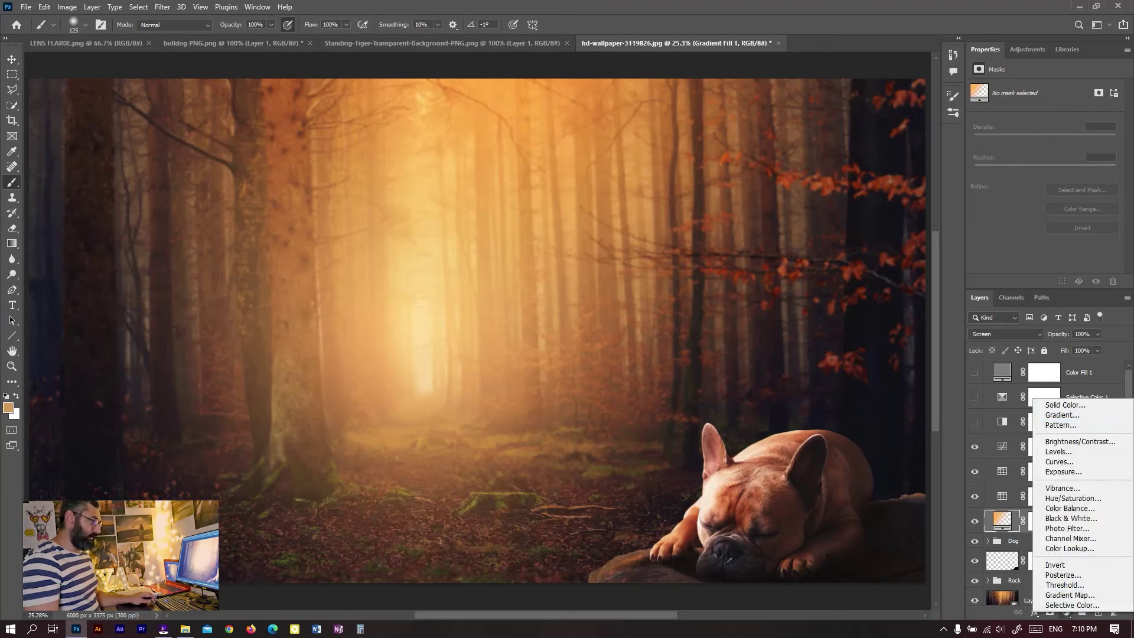
{"action": "key", "text": "Escape"}
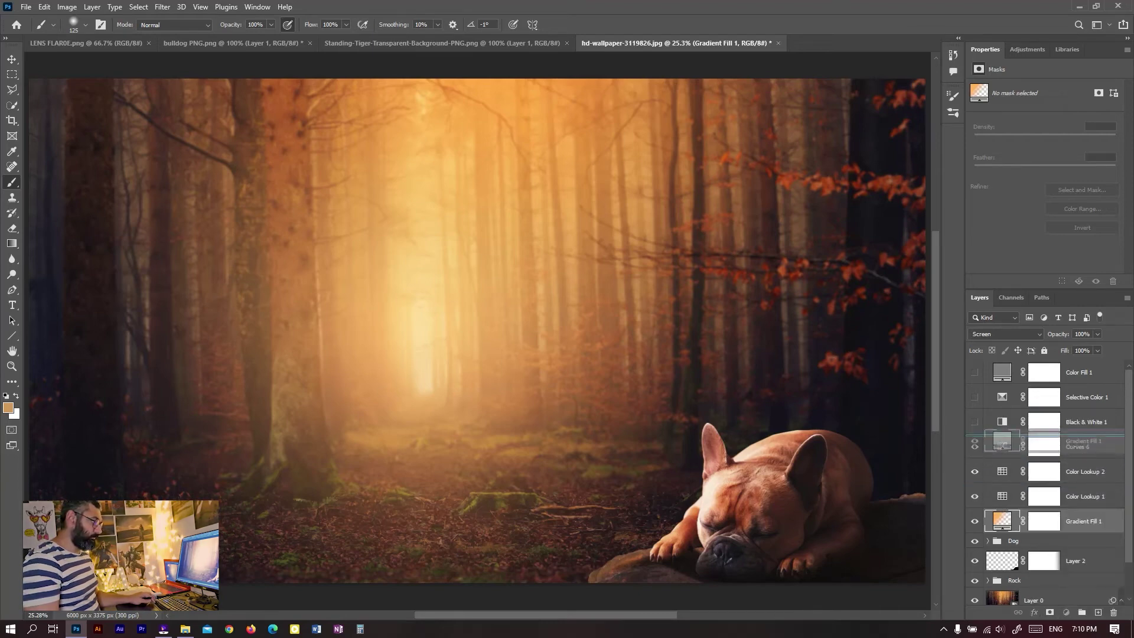
{"action": "left_click_drag", "start_coordinate": [1084, 521], "coordinate": [1084, 437]}
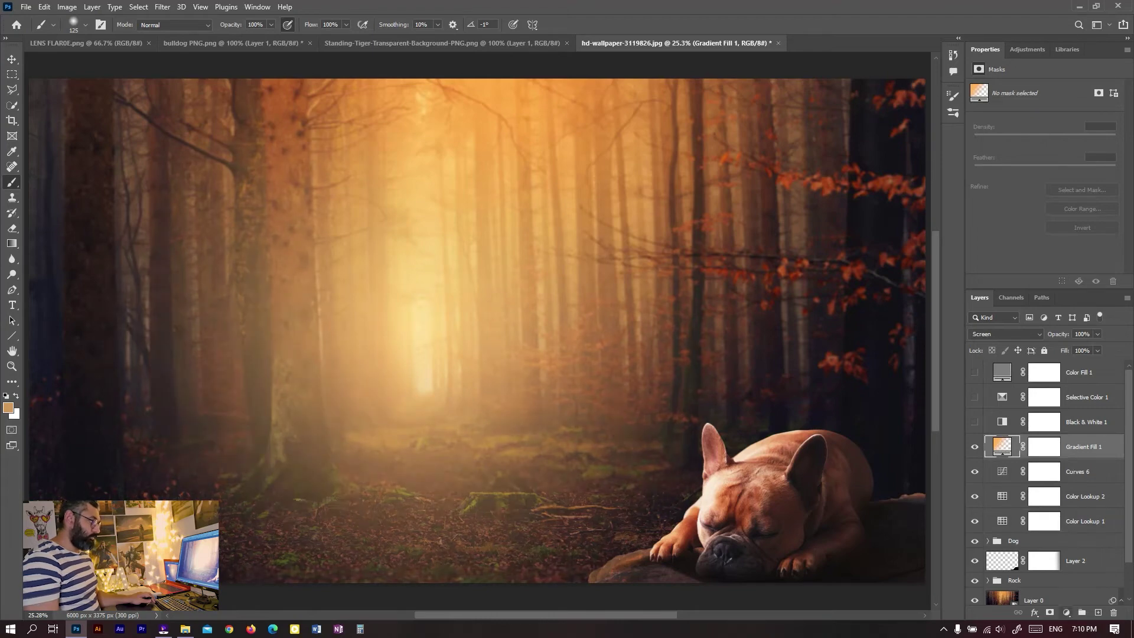
{"action": "left_click", "coordinate": [1066, 612]}
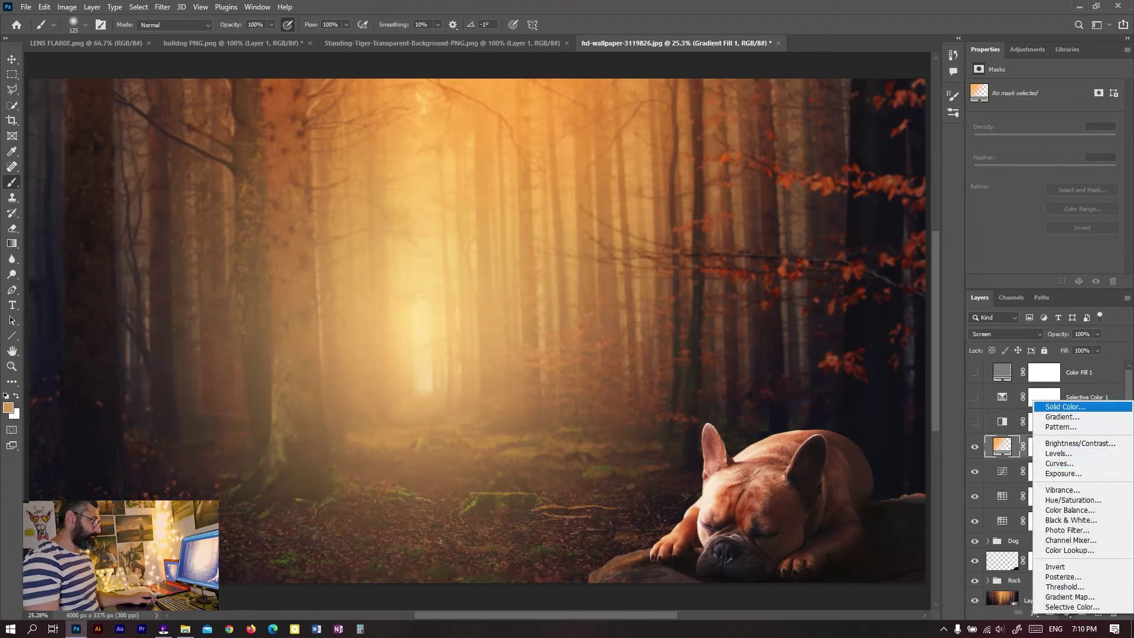
Move Gradient Fill 1 back down the stack, below Color Lookup 1.
{"action": "key", "text": "Escape"}
{"action": "left_click_drag", "start_coordinate": [1063, 447], "coordinate": [1063, 530]}
{"action": "left_click", "coordinate": [1044, 446]}
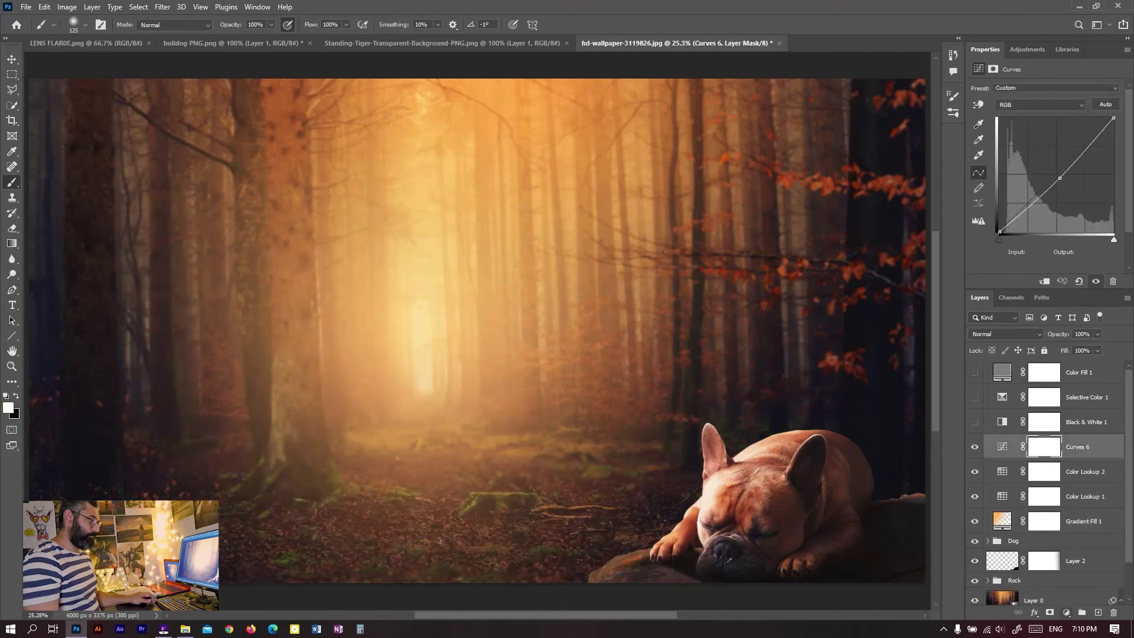
Add an orange Solid Color fill layer with colour f2a141.
{"action": "left_click", "coordinate": [1066, 613]}
{"action": "left_click", "coordinate": [1065, 406]}
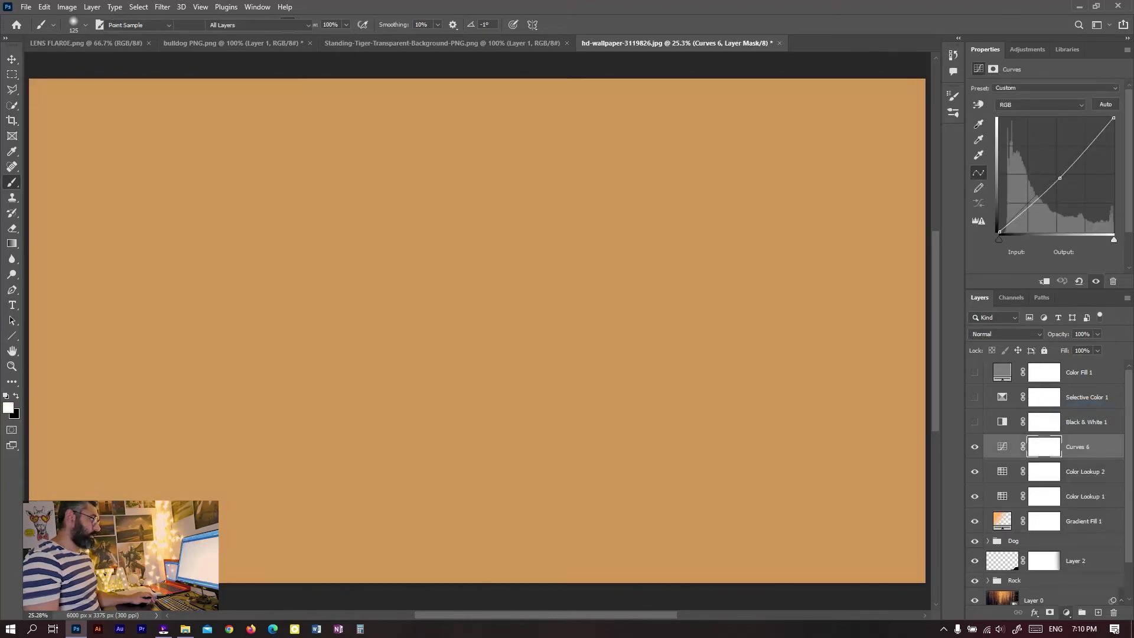
{"action": "type", "text": "f2a141"}
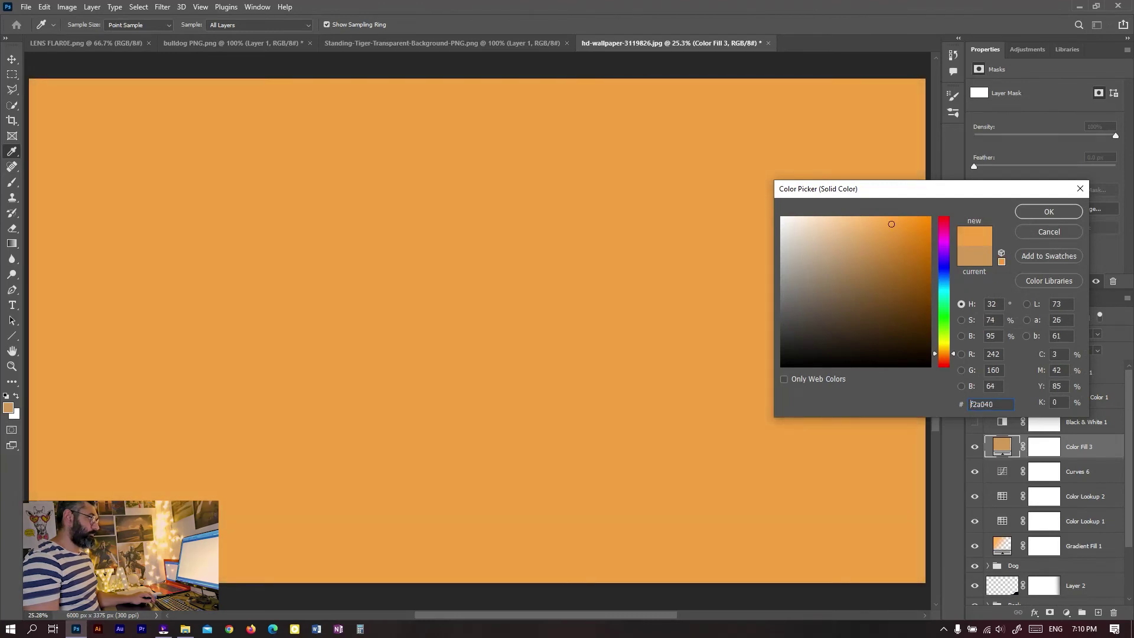
{"action": "key", "text": "Return"}
{"action": "key", "text": "b"}
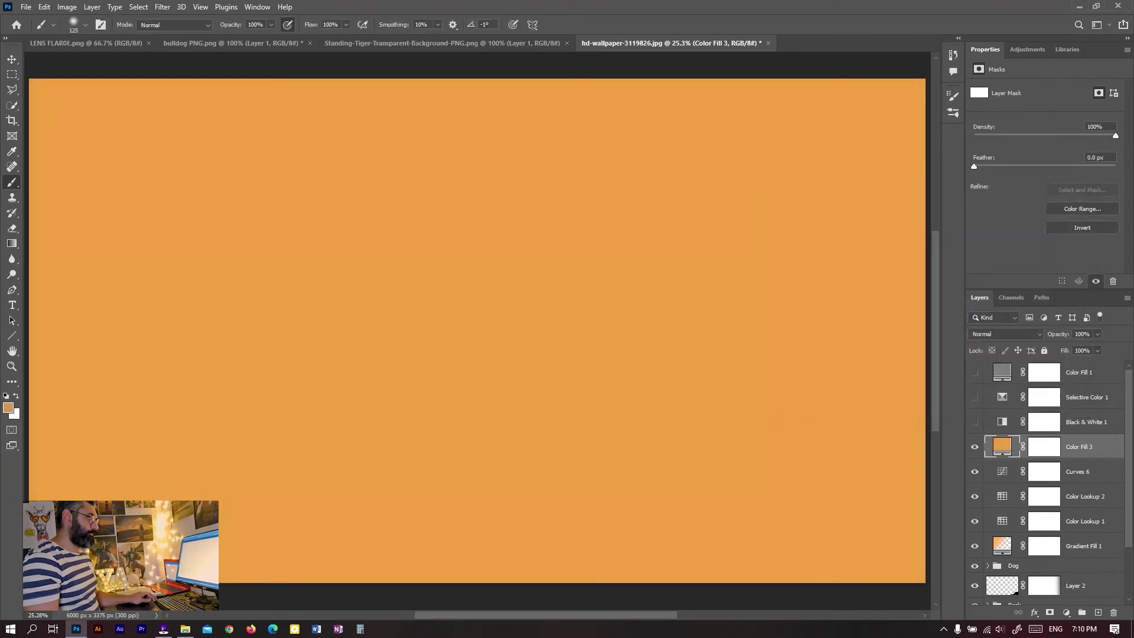
Blend Color Fill 3 as Screen, with a split Underlying Layer Blend If slider so it glows only in bright areas.
{"action": "double_click", "coordinate": [1099, 447]}
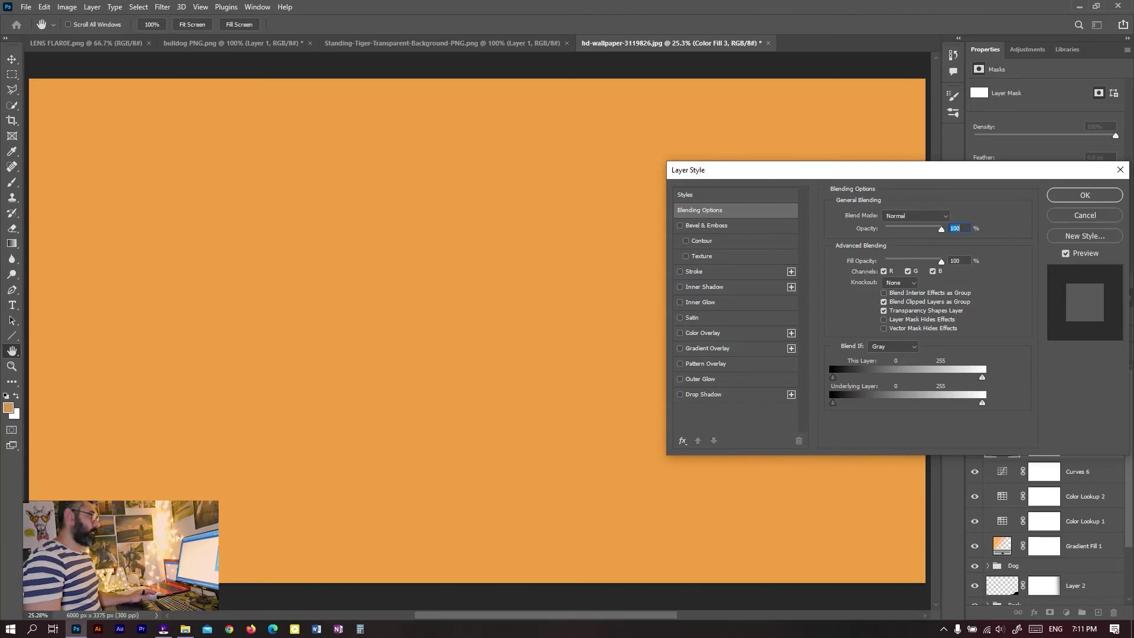
{"action": "left_click", "coordinate": [916, 216]}
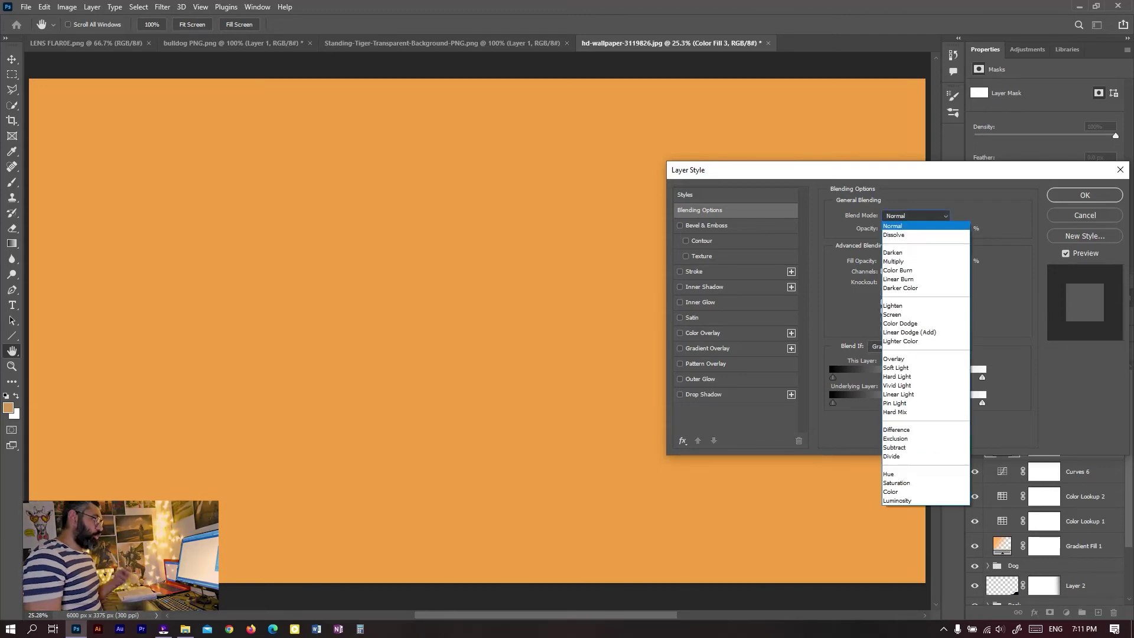
{"action": "key", "text": "Down"}
{"action": "key", "text": "Down"}
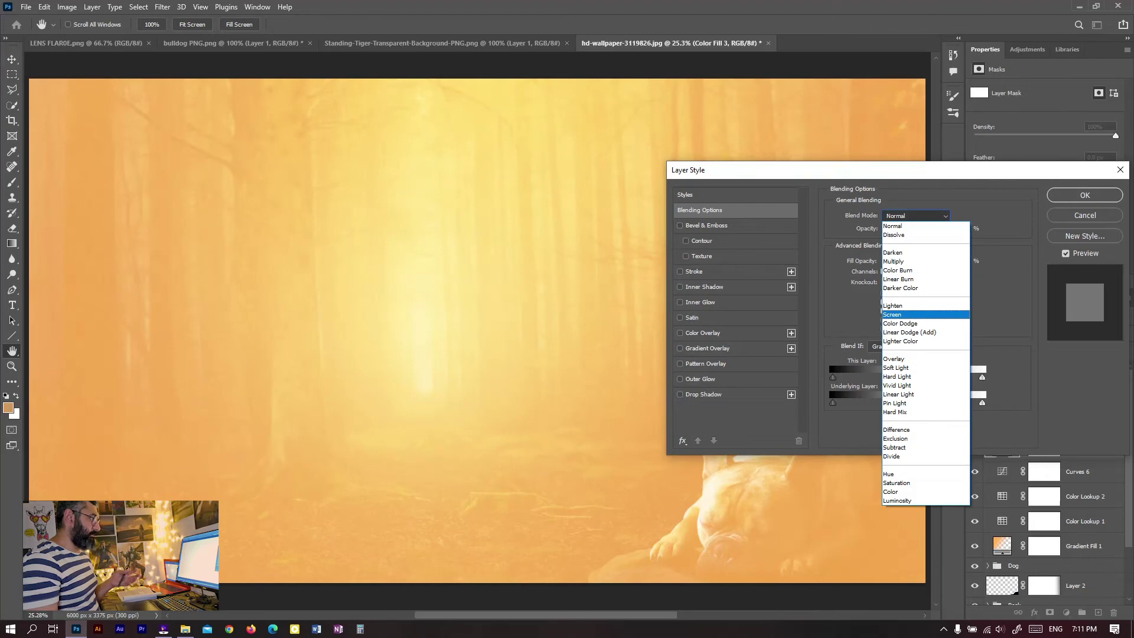
{"action": "key", "text": "Return"}
{"action": "left_click_drag", "start_coordinate": [833, 403], "coordinate": [906, 403]}
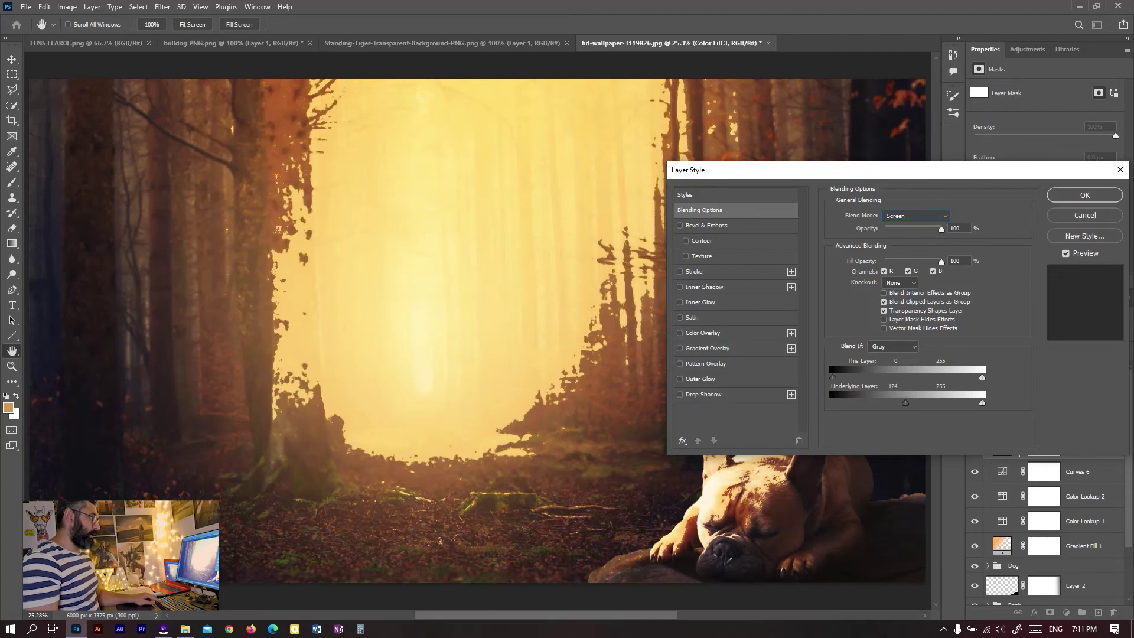
{"action": "left_click_drag", "start_coordinate": [908, 403], "coordinate": [983, 403]}
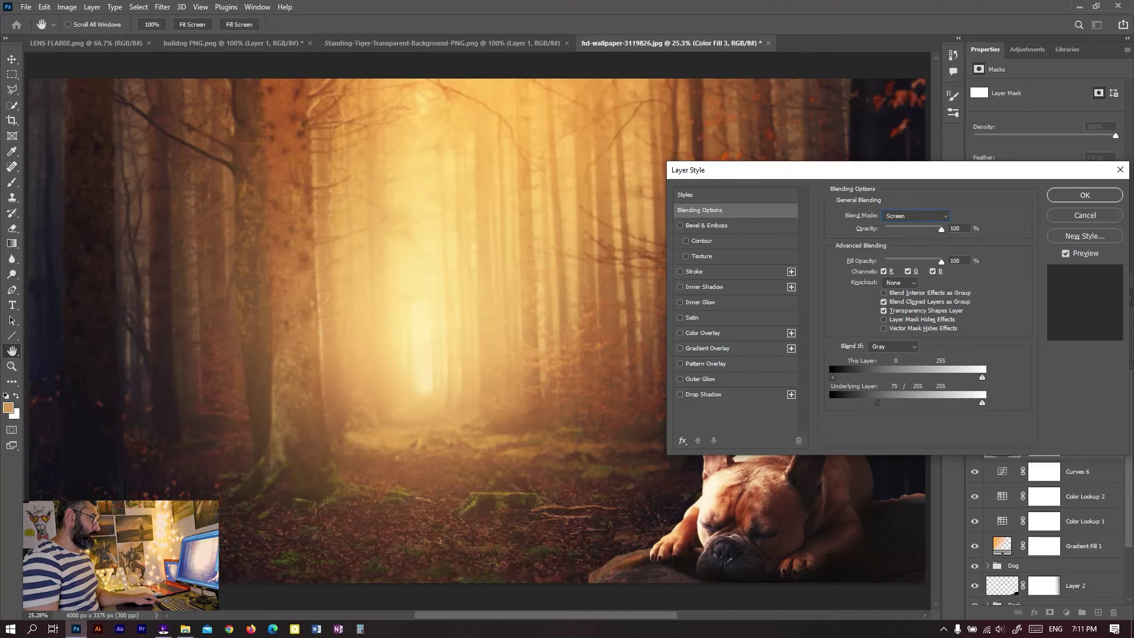
{"action": "left_click_drag", "start_coordinate": [905, 403], "coordinate": [872, 403]}
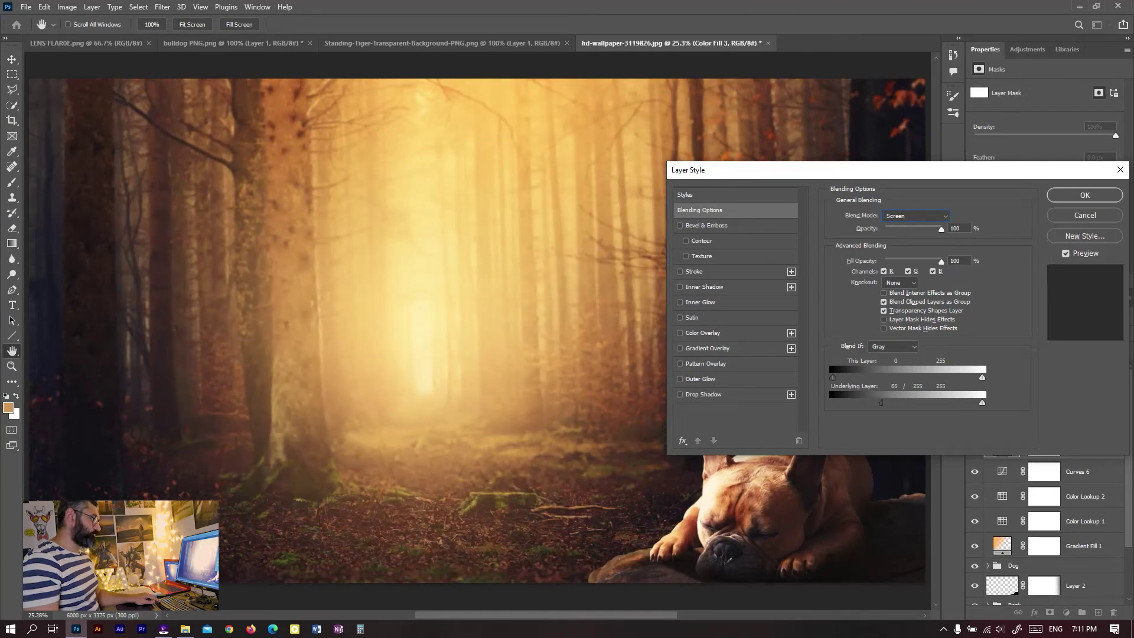
{"action": "left_click", "coordinate": [1085, 195]}
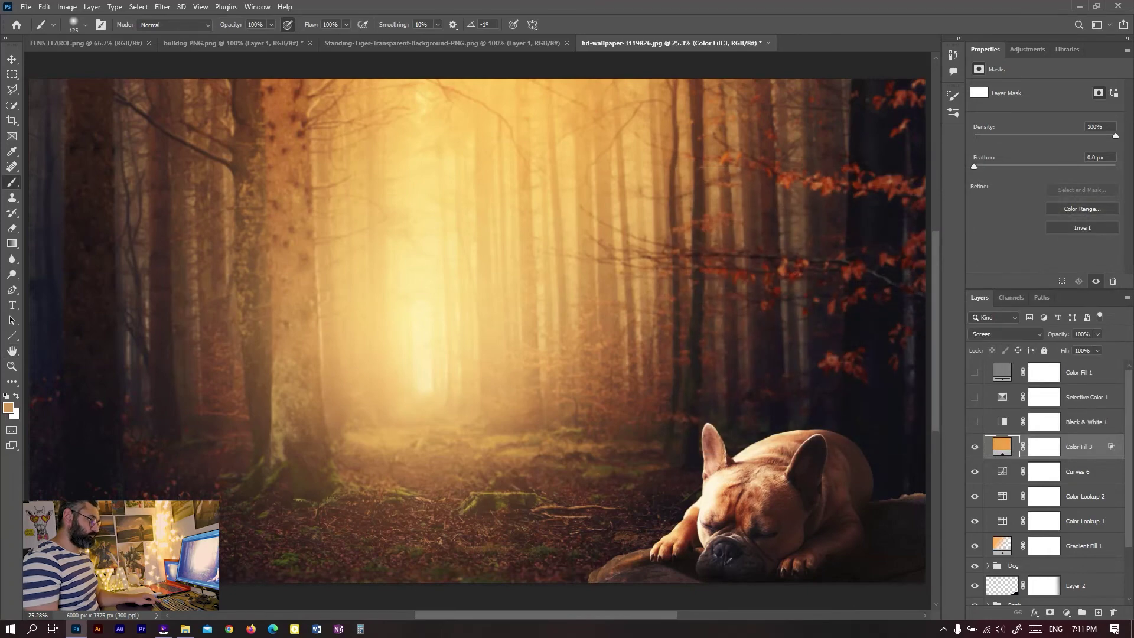
Add a second orange fill layer, f3a345, blending as Soft Light.
{"action": "left_click", "coordinate": [1066, 612]}
{"action": "left_click", "coordinate": [1065, 404]}
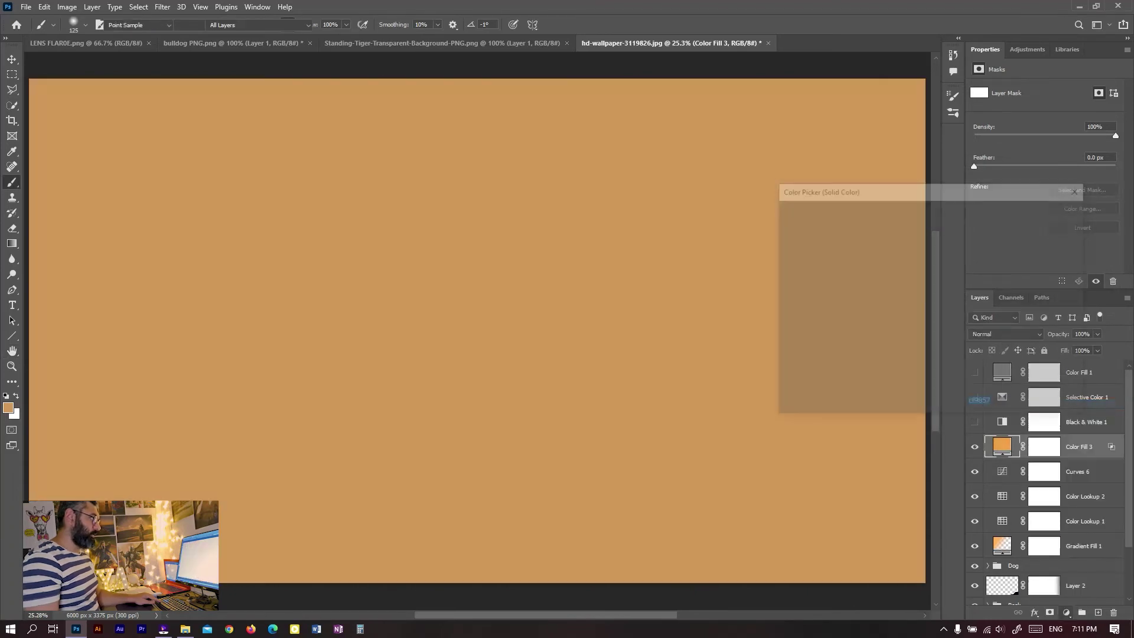
{"action": "type", "text": "f3a345"}
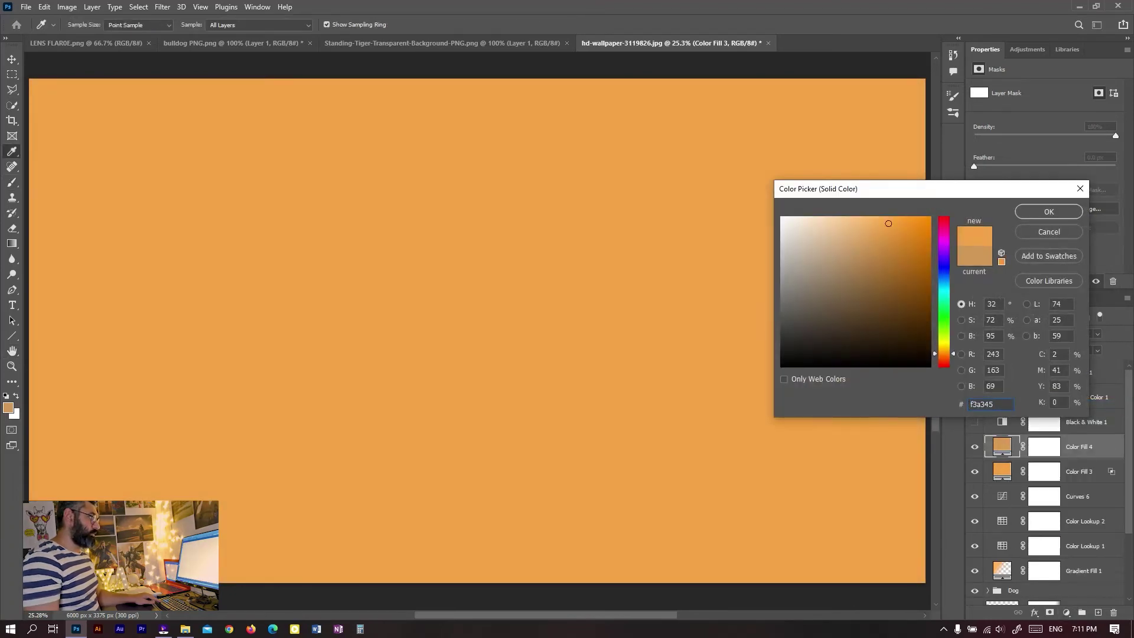
{"action": "key", "text": "Return"}
{"action": "left_click", "coordinate": [1004, 334]}
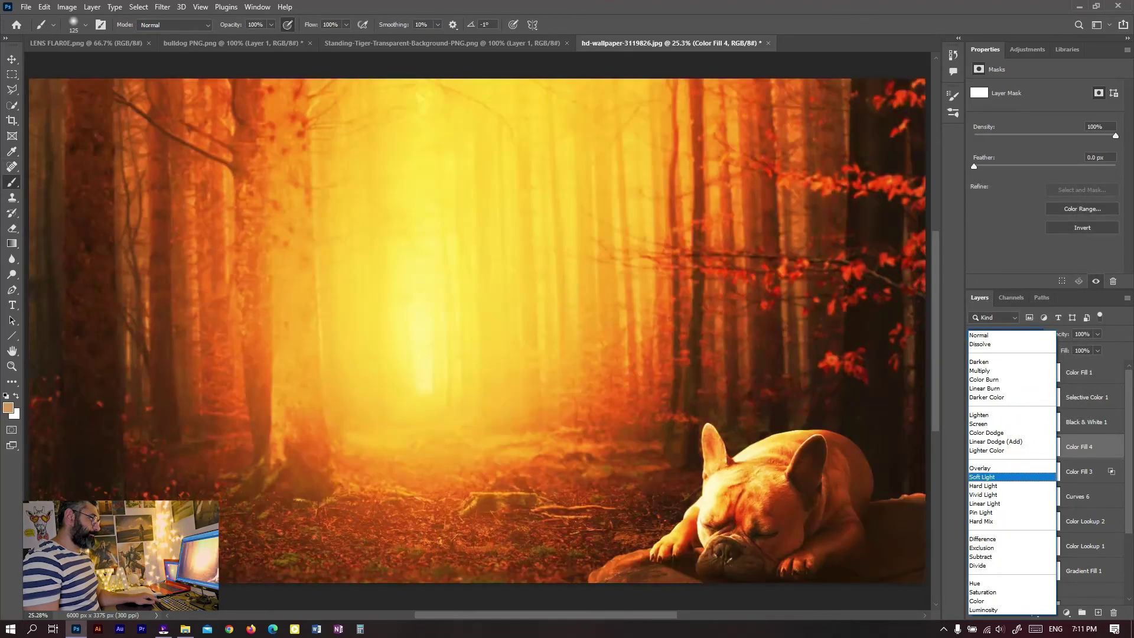
{"action": "left_click", "coordinate": [982, 476]}
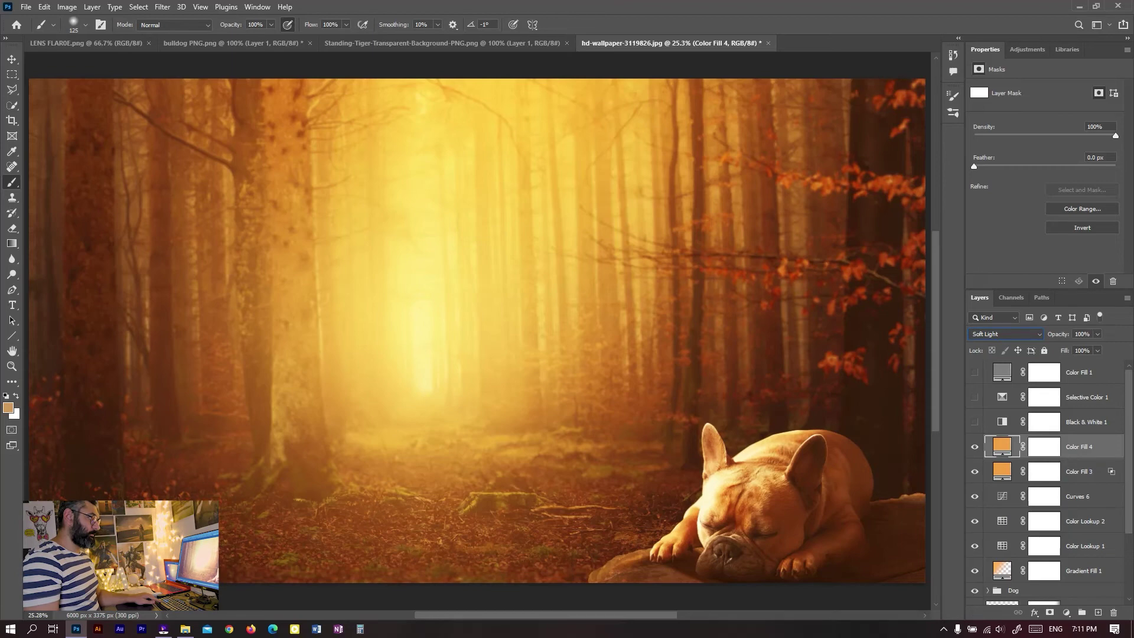
{"action": "left_click", "coordinate": [1004, 334]}
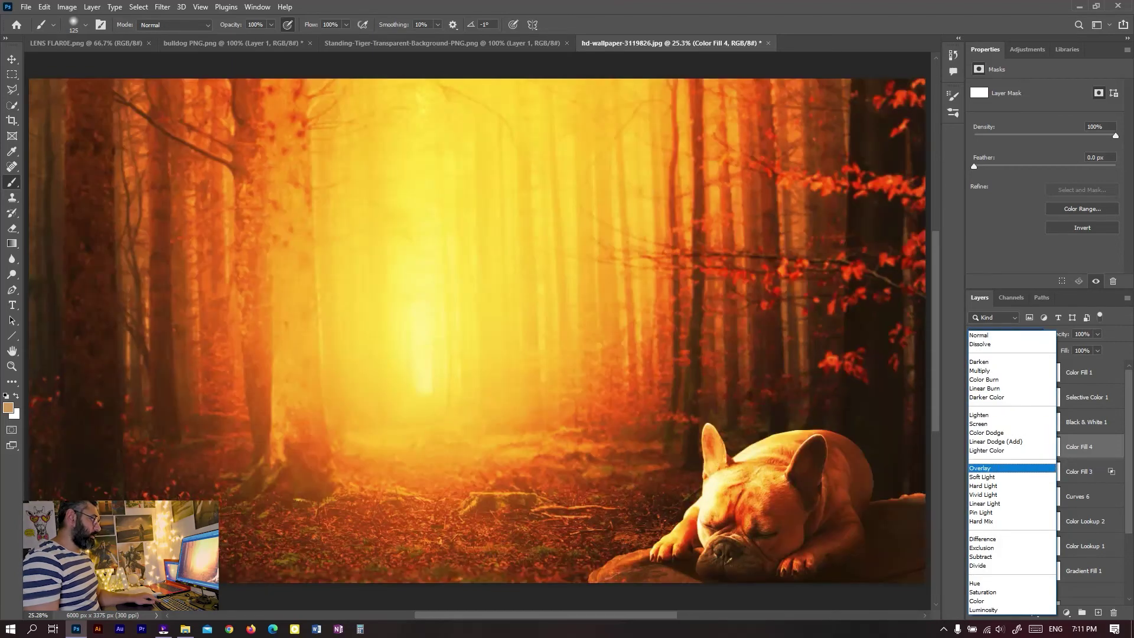
{"action": "key", "text": "Down"}
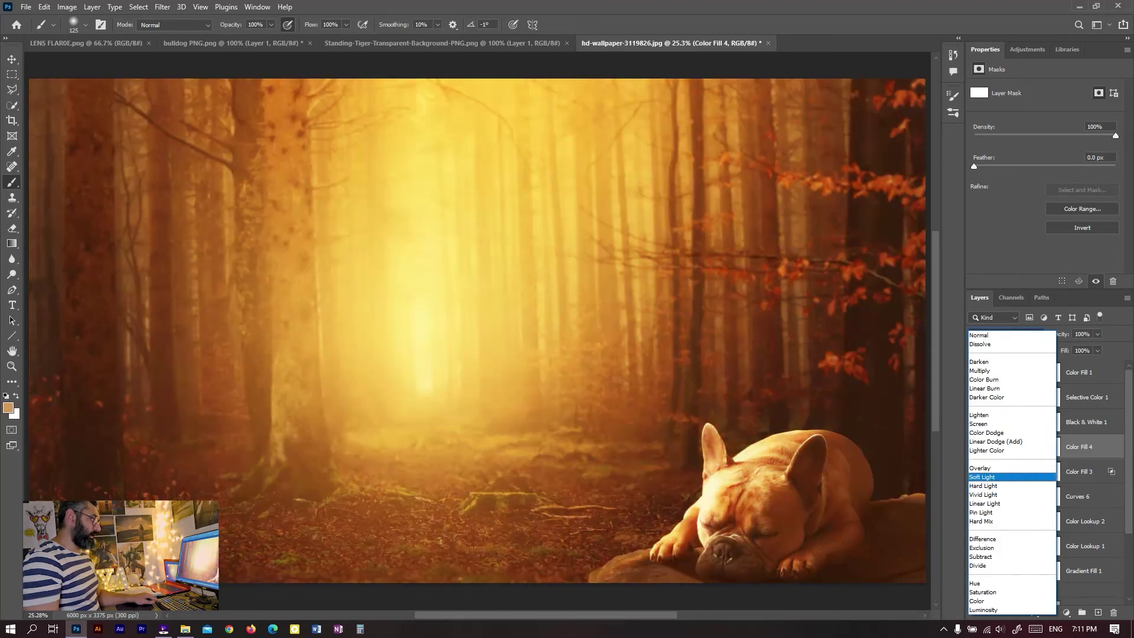
{"action": "key", "text": "Return"}
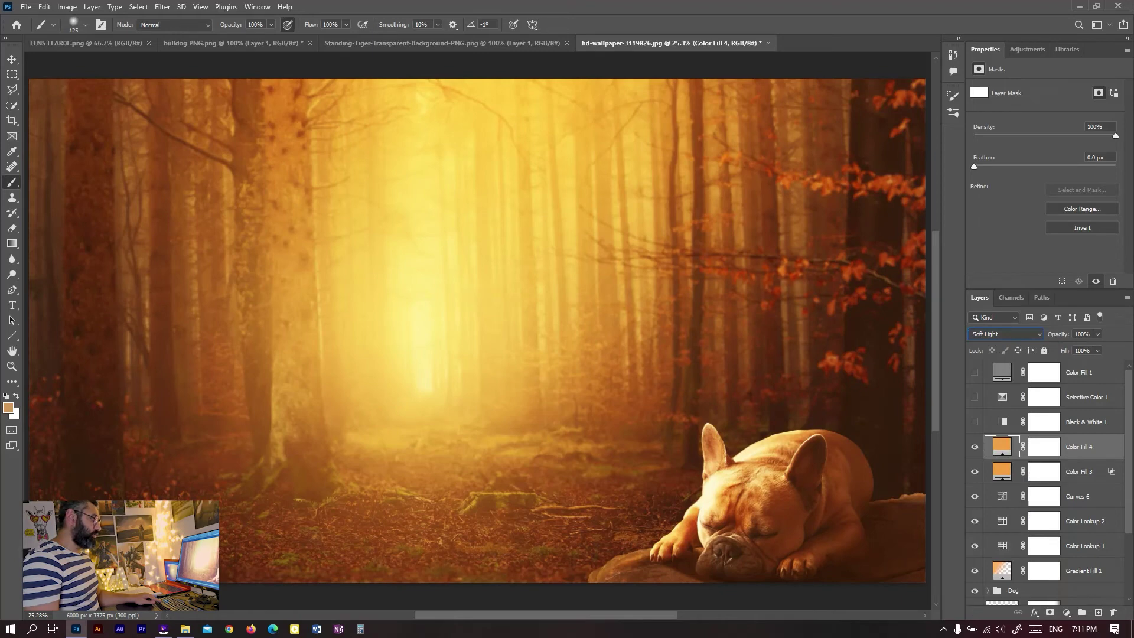
Split Color Fill 4's Underlying Layer Blend If sliders to 59/255 for a soft falloff.
{"action": "double_click", "coordinate": [1105, 447]}
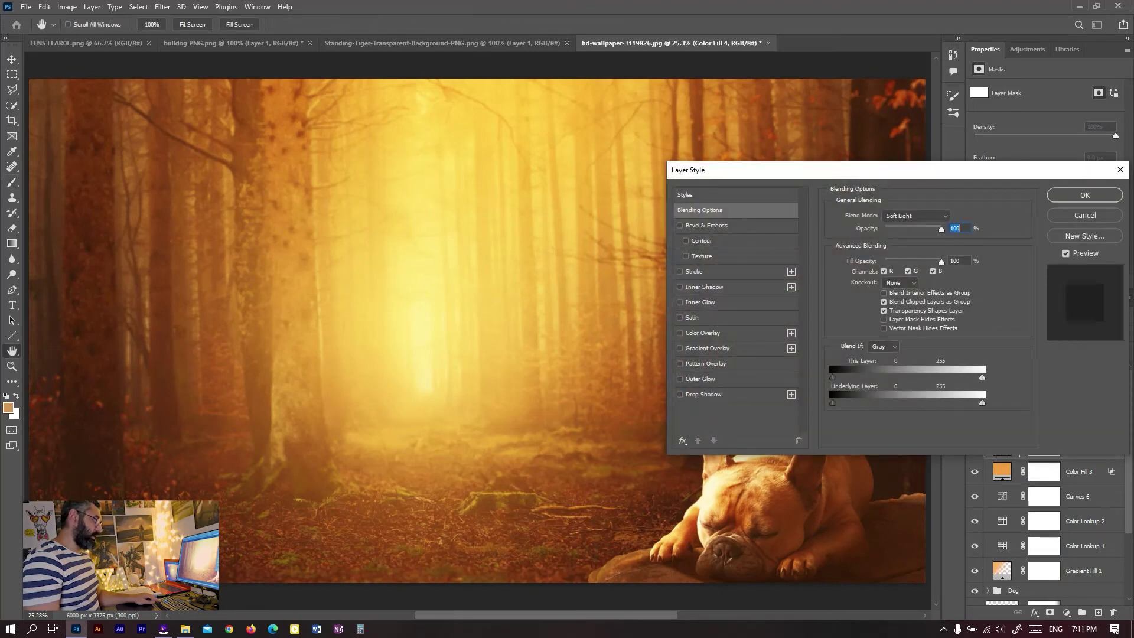
{"action": "left_click_drag", "start_coordinate": [833, 403], "coordinate": [904, 402]}
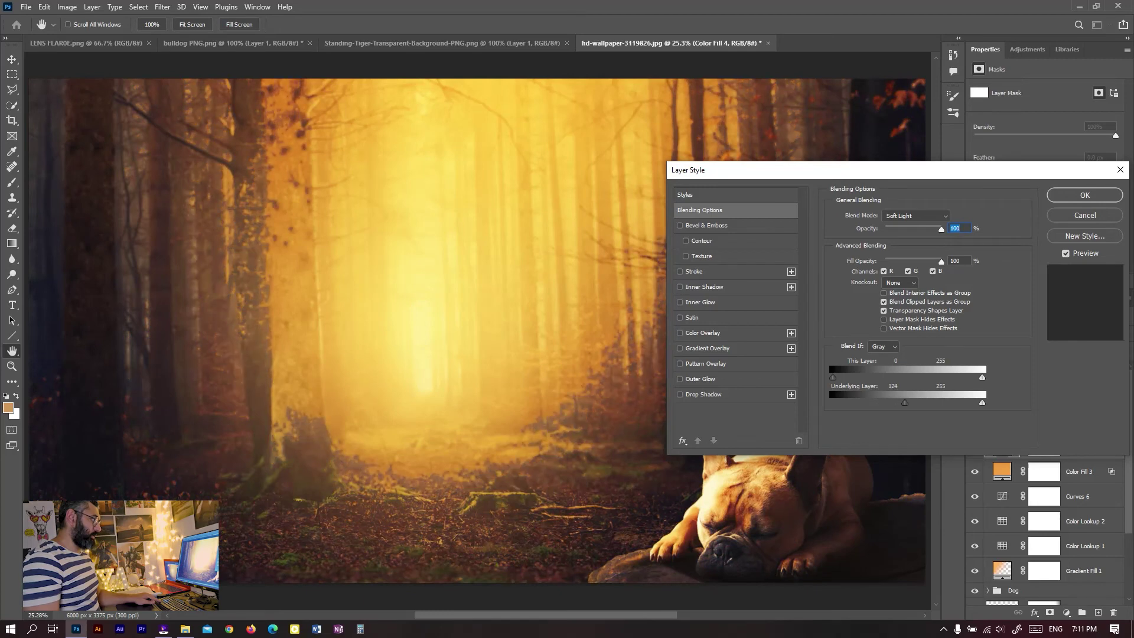
{"action": "key", "text": "alt"}
{"action": "left_click_drag", "start_coordinate": [969, 403], "coordinate": [982, 403]}
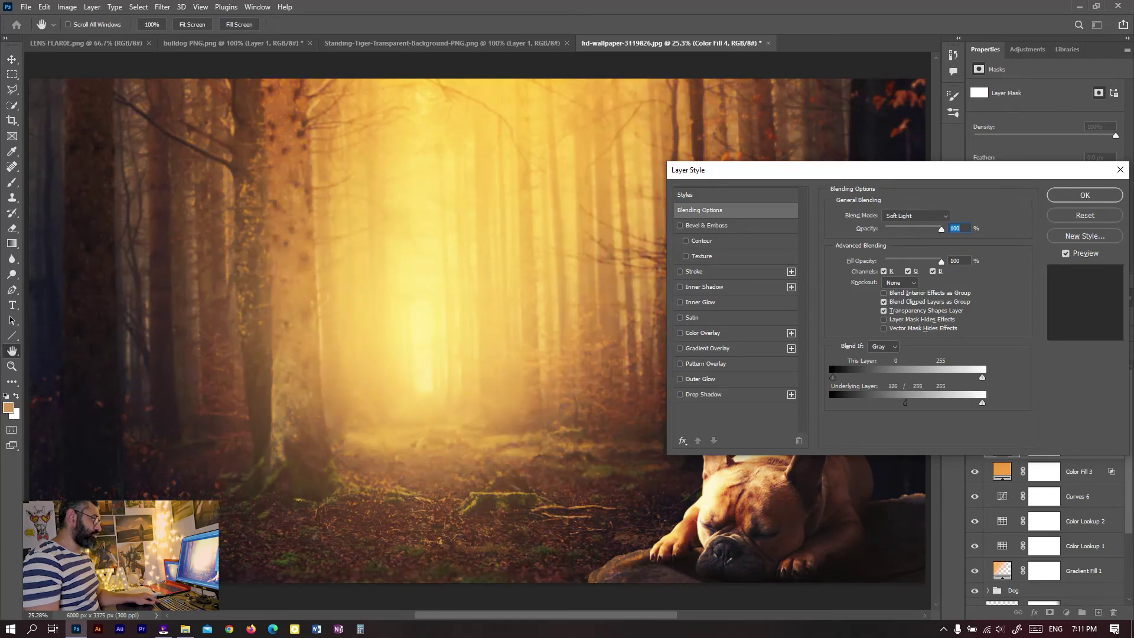
{"action": "left_click_drag", "start_coordinate": [905, 402], "coordinate": [870, 403]}
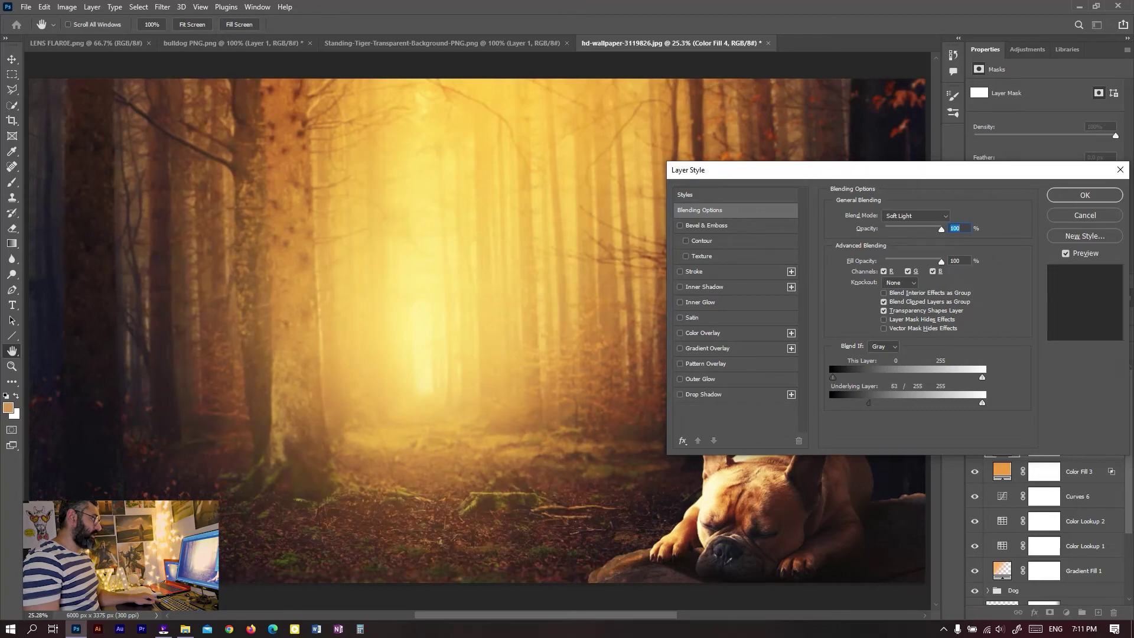
{"action": "key", "text": "Return"}
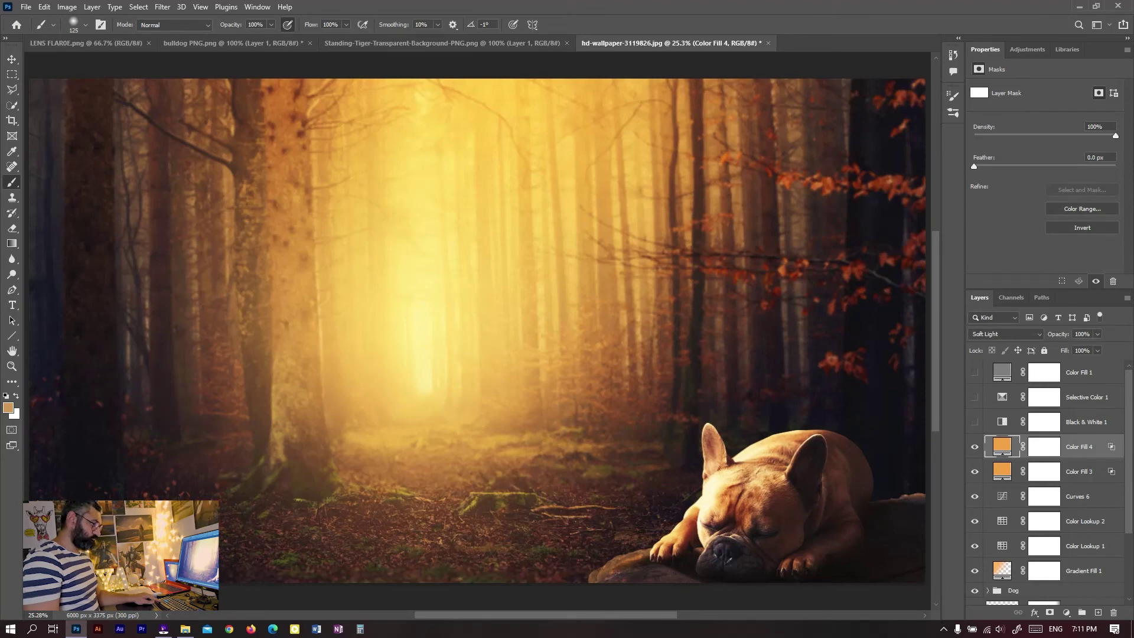
Add a red-orange Solid Color fill layer with colour e15f25.
{"action": "left_click", "coordinate": [1067, 613]}
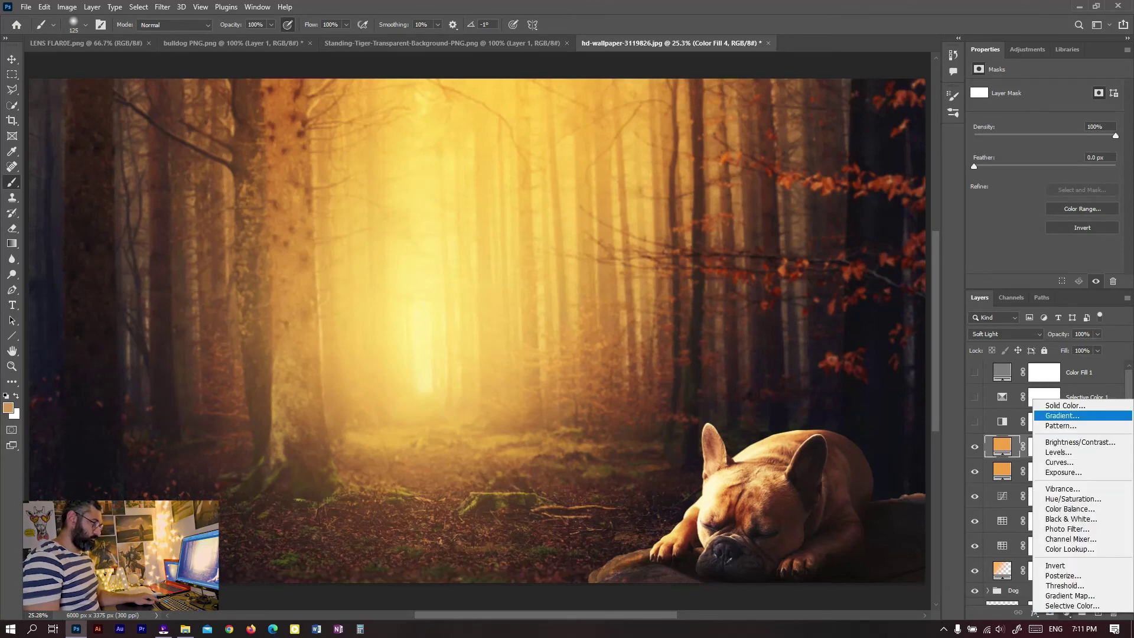
{"action": "left_click", "coordinate": [1063, 406]}
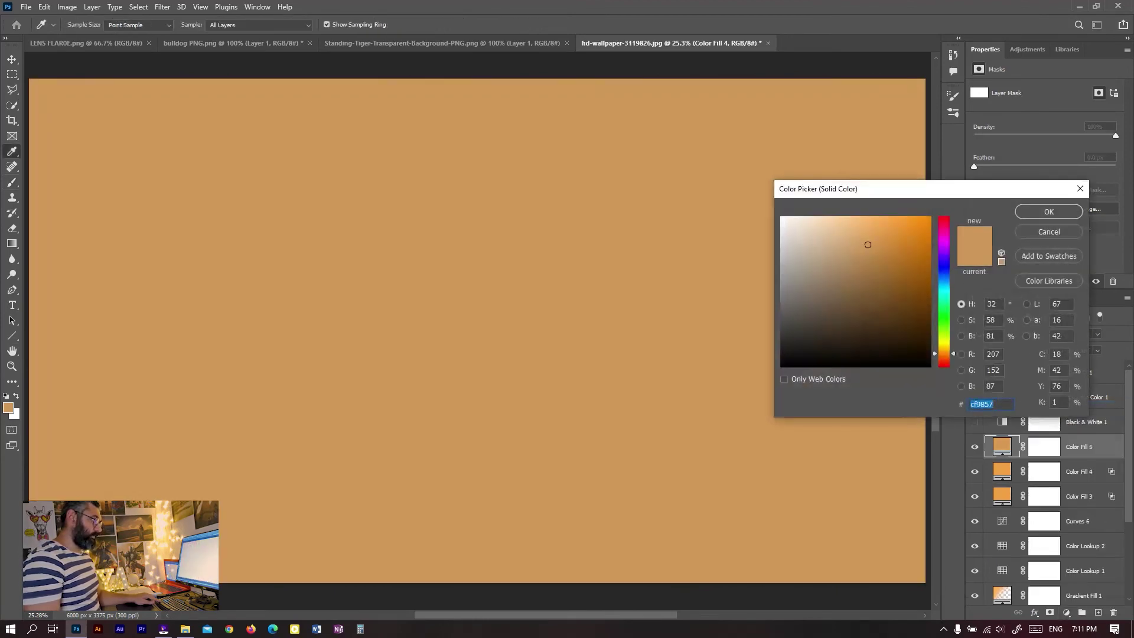
{"action": "type", "text": "cf6e57"}
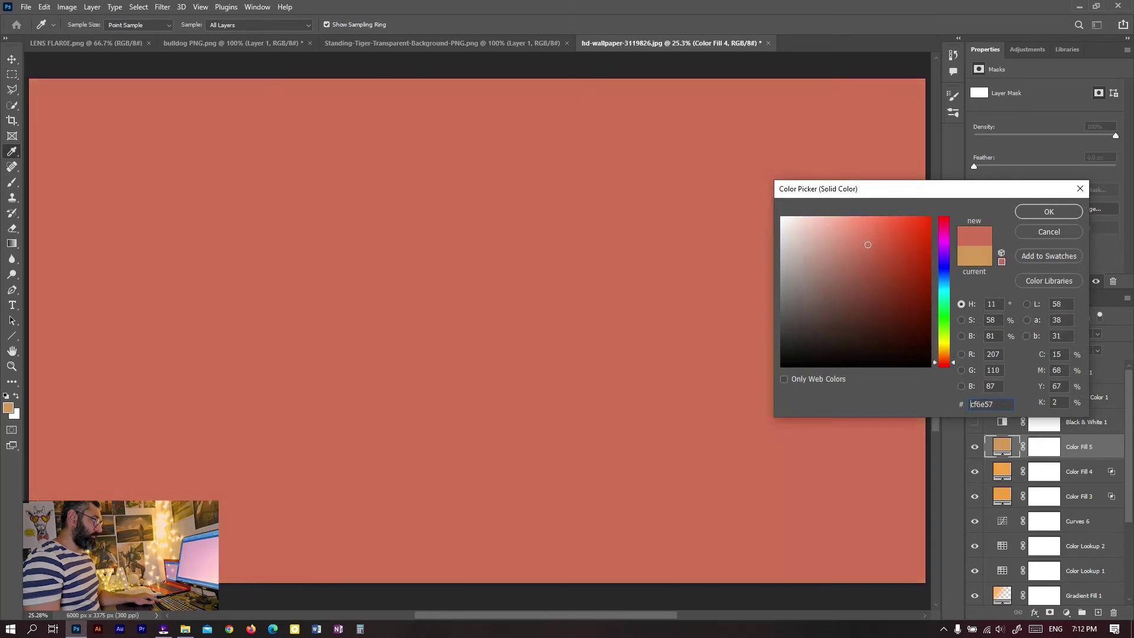
{"action": "type", "text": "e15f25"}
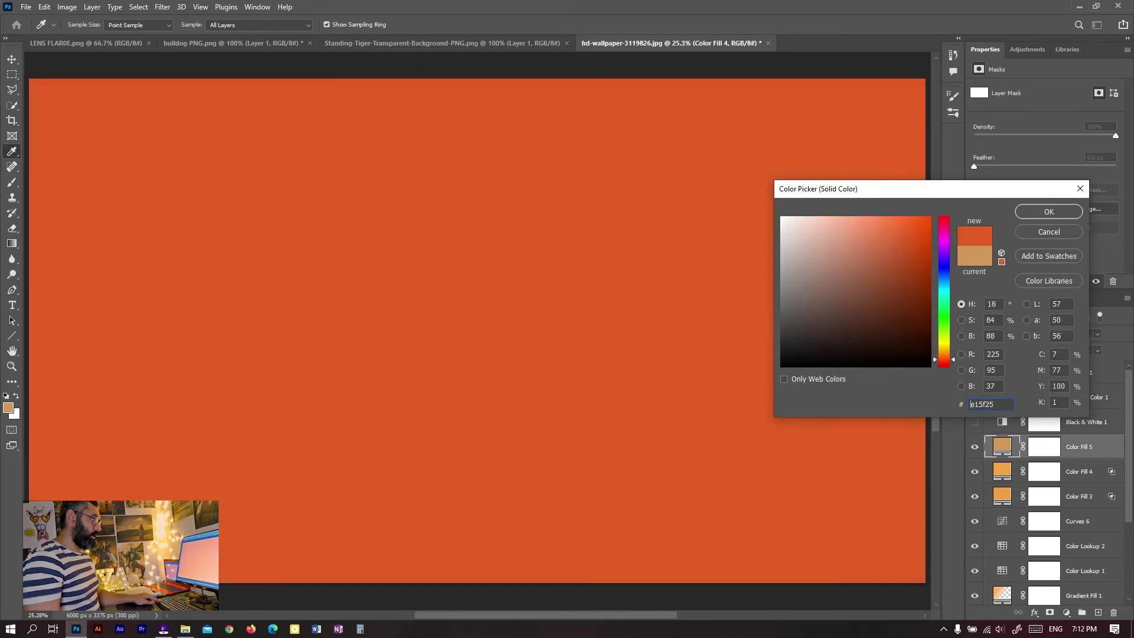
{"action": "key", "text": "Return"}
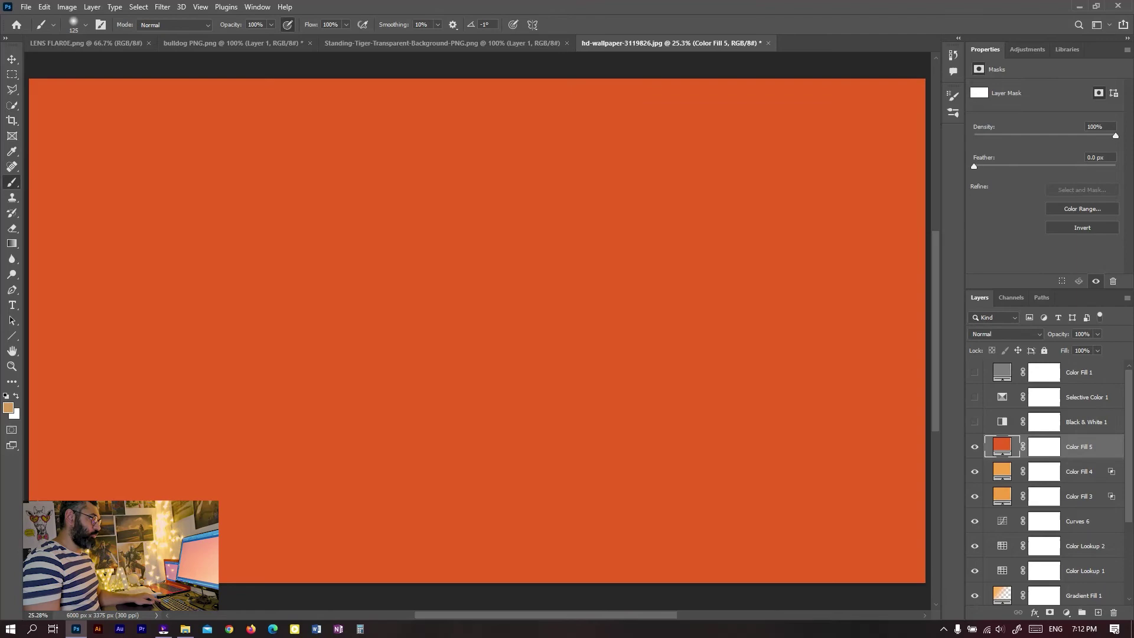
Blend Color Fill 5 as Soft Light, Blend If-limited to bright areas; disable Gradient Fill 1's mask.
{"action": "double_click", "coordinate": [1104, 447]}
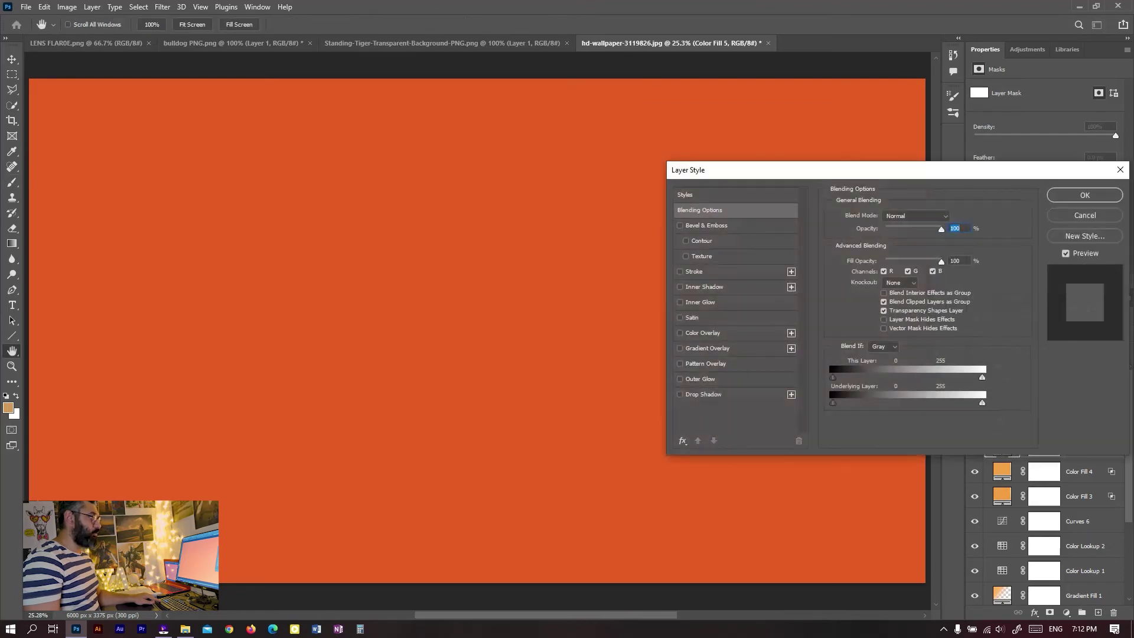
{"action": "left_click", "coordinate": [916, 215]}
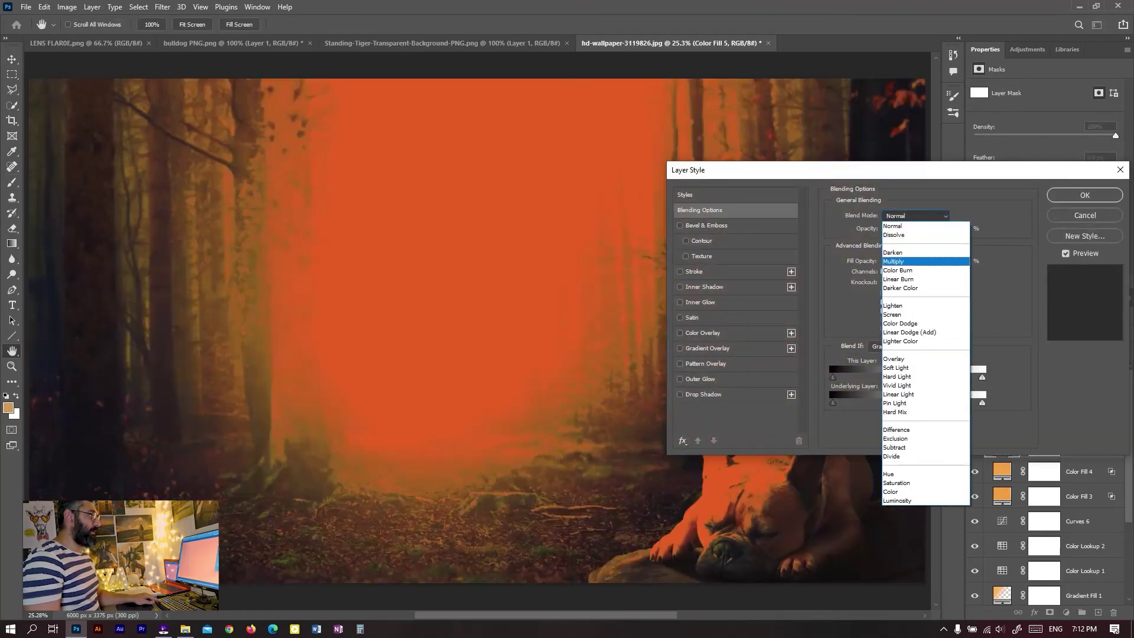
{"action": "key", "text": "Down"}
{"action": "key", "text": "Down"}
{"action": "key", "text": "Down"}
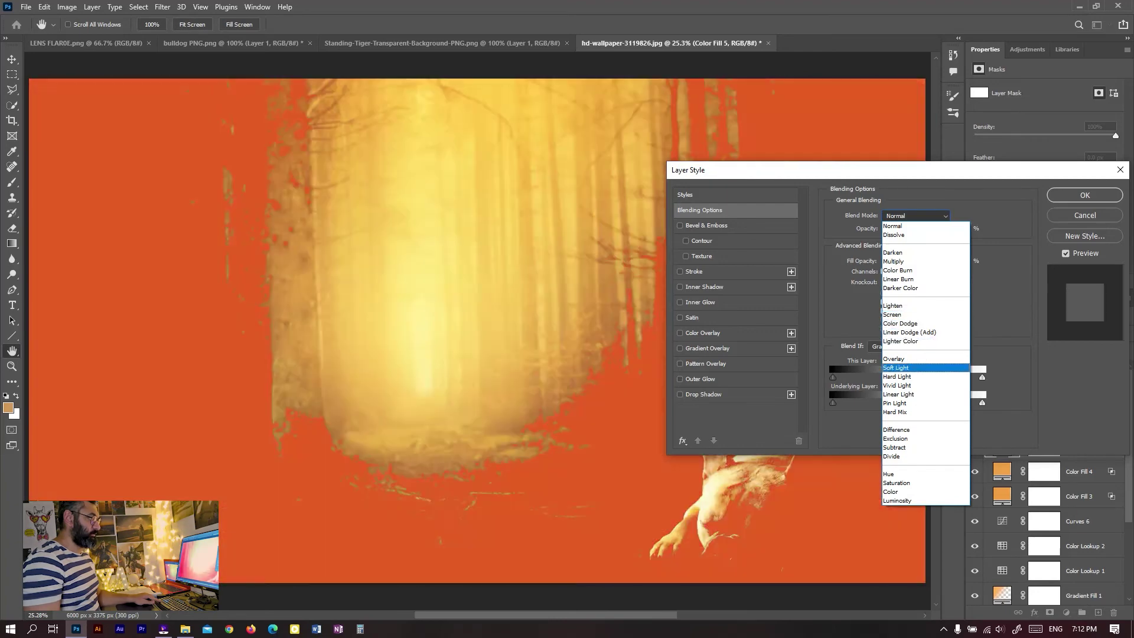
{"action": "key", "text": "Down"}
{"action": "key", "text": "Down"}
{"action": "key", "text": "Return"}
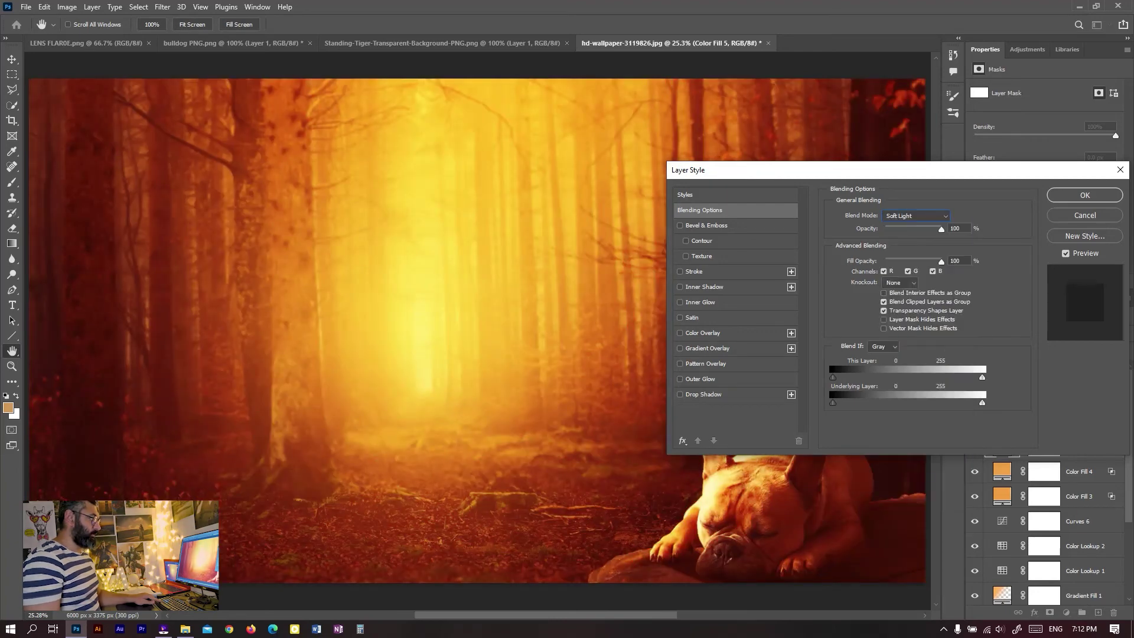
{"action": "left_click_drag", "start_coordinate": [858, 402], "coordinate": [971, 403]}
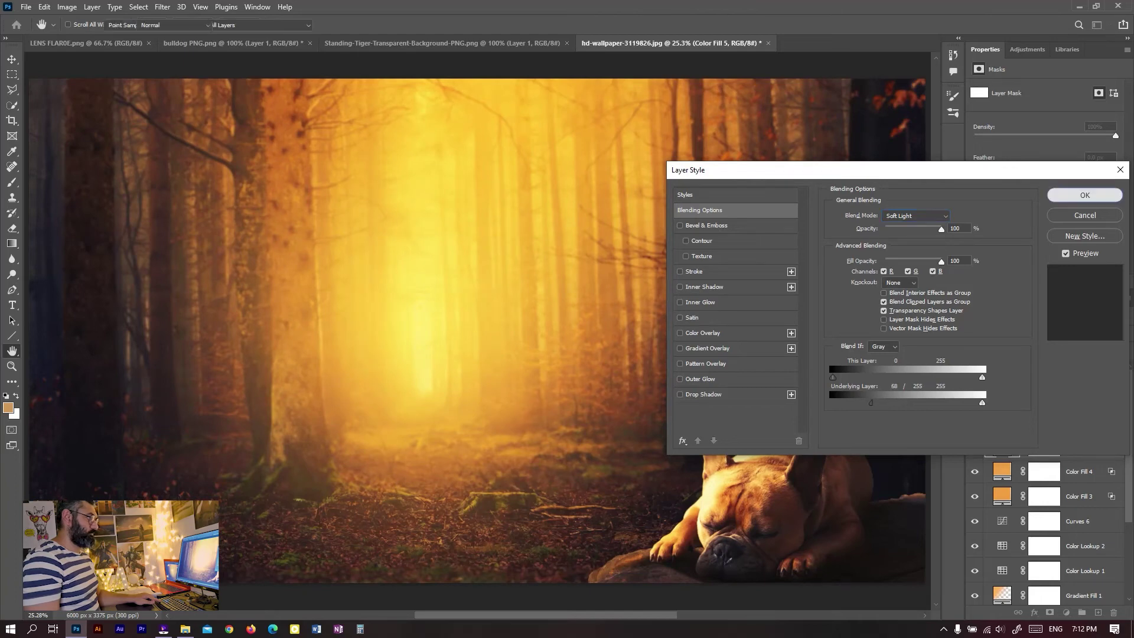
{"action": "key", "text": "Return"}
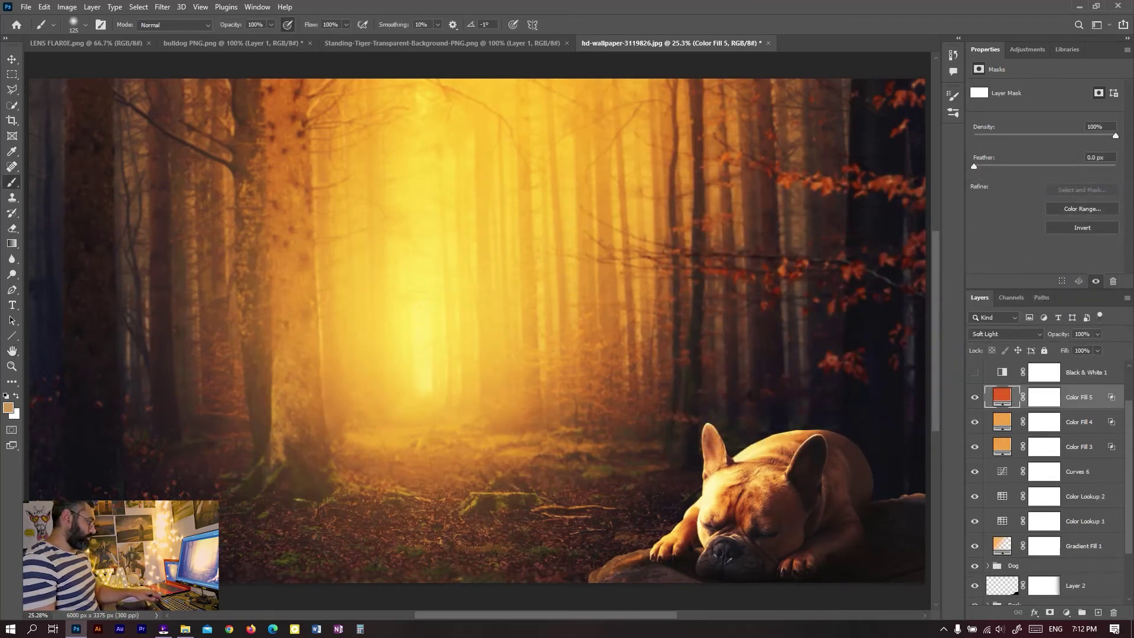
{"action": "left_click", "coordinate": [1044, 546], "text": "shift"}
Re-enable the mask and group Color Fill 5 down to Gradient Fill 1 as 'Effect'.
{"action": "left_click", "coordinate": [1045, 546], "text": "shift"}
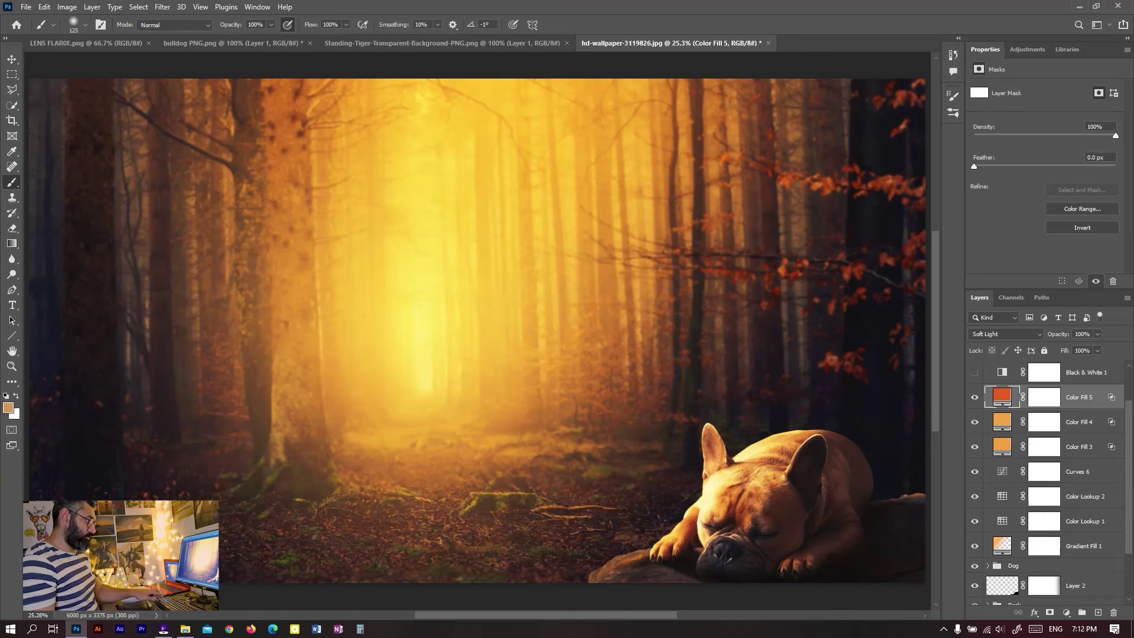
{"action": "left_click", "coordinate": [1084, 546], "text": "shift"}
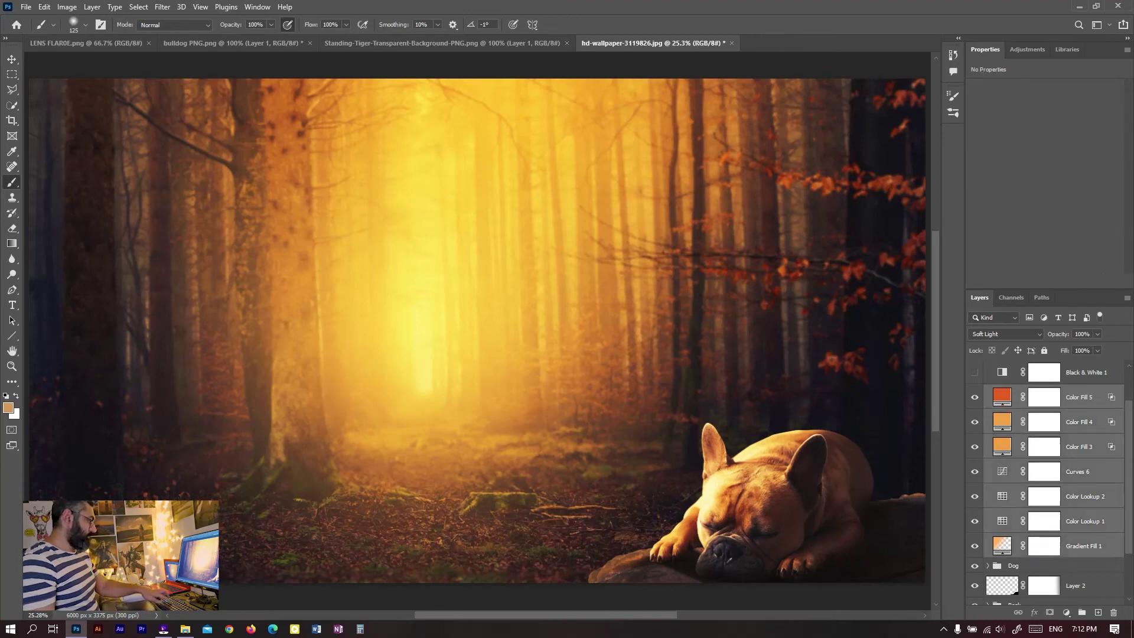
{"action": "key", "text": "ctrl+g"}
{"action": "double_click", "coordinate": [1019, 441]}
{"action": "type", "text": "Effect"}
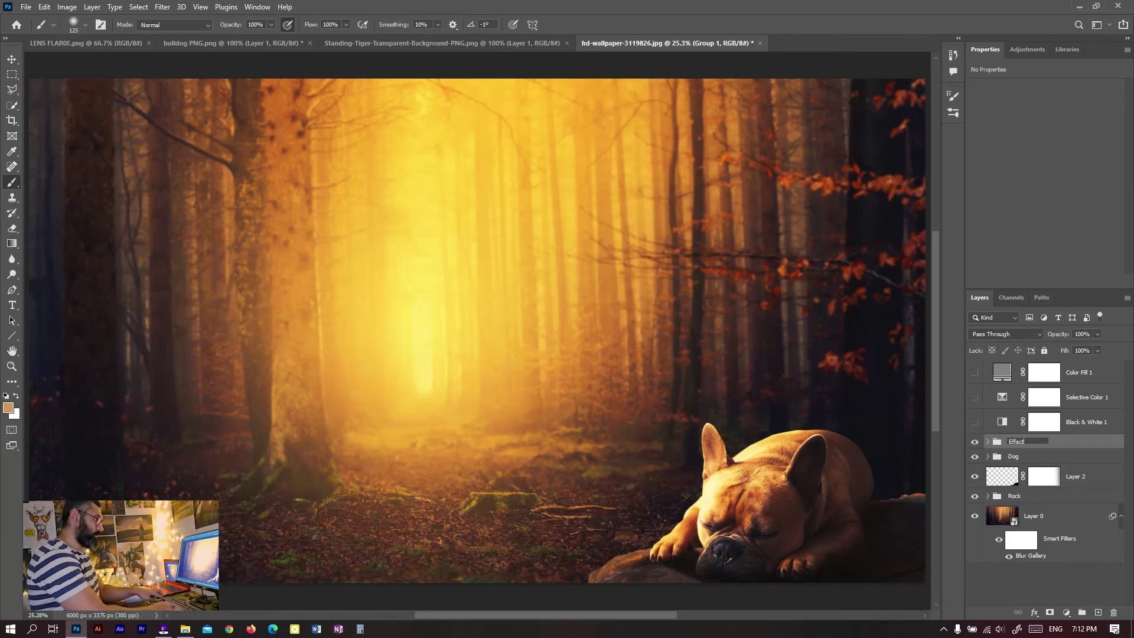
{"action": "key", "text": "Return"}
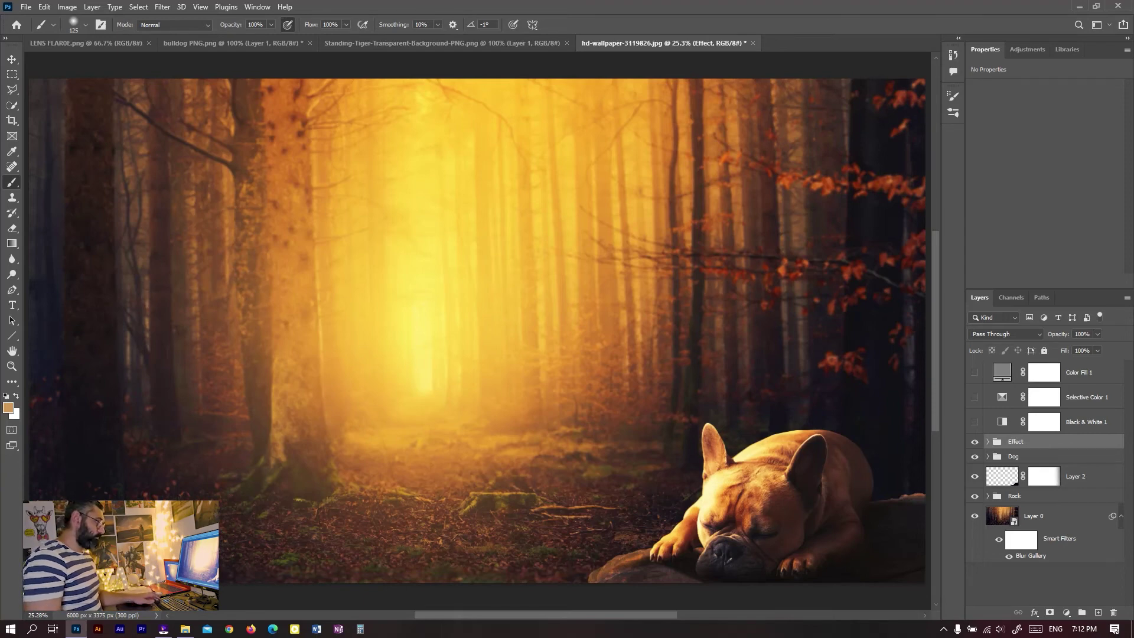
Check the Effect group's contents and select the Dog group as the insertion point.
{"action": "left_click", "coordinate": [987, 441]}
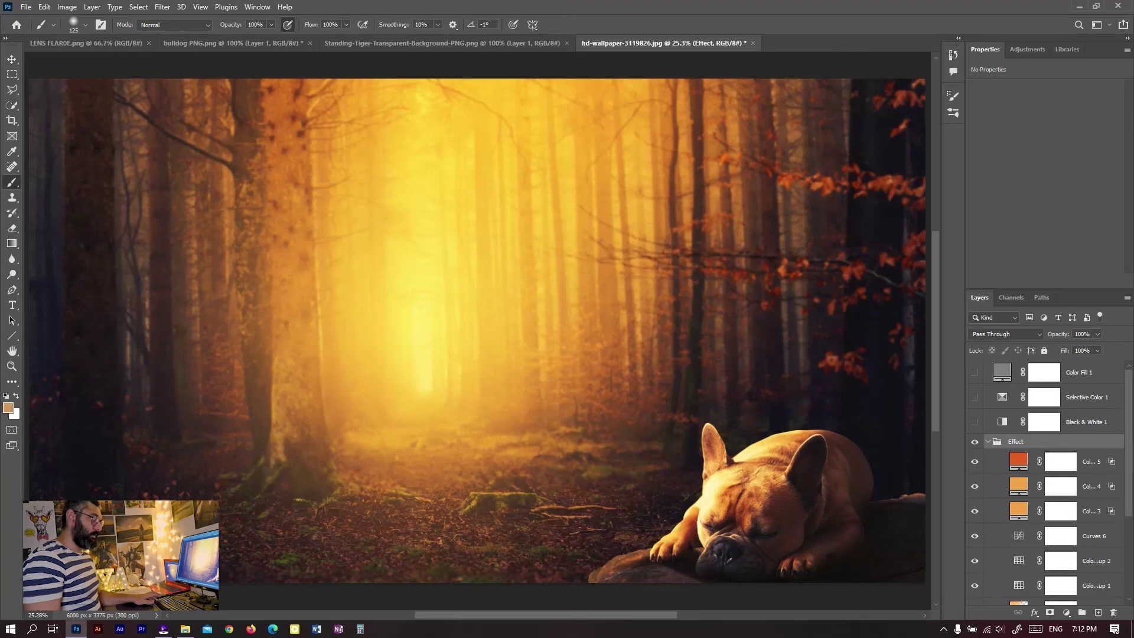
{"action": "scroll", "coordinate": [1045, 484], "scroll_direction": "down", "scroll_amount": 3}
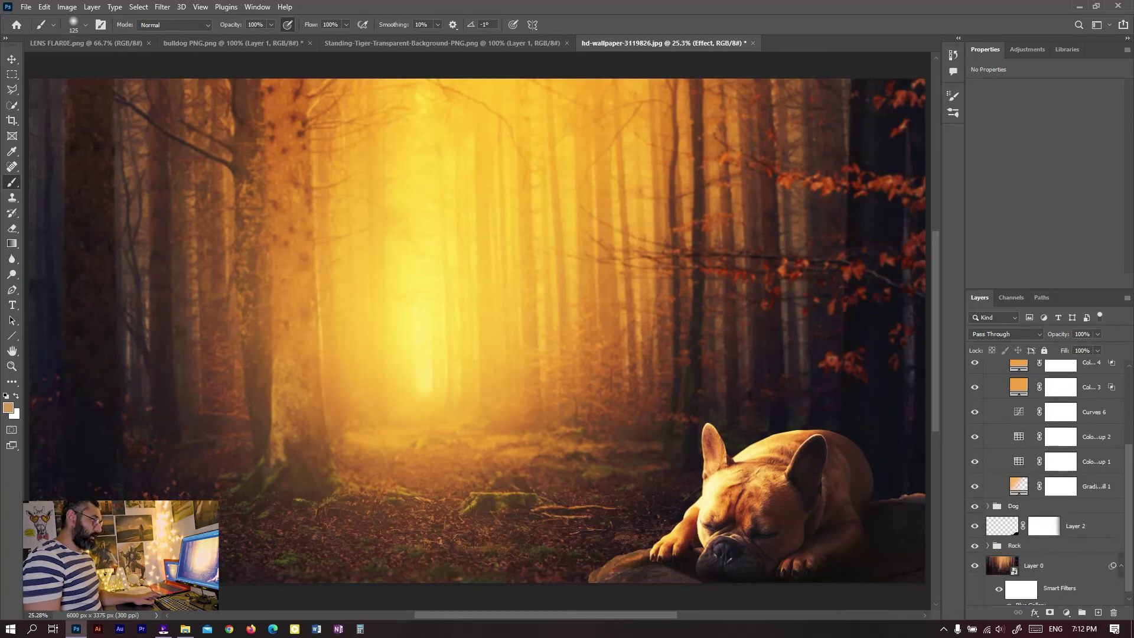
{"action": "left_click", "coordinate": [1039, 506]}
{"action": "left_click", "coordinate": [1067, 613]}
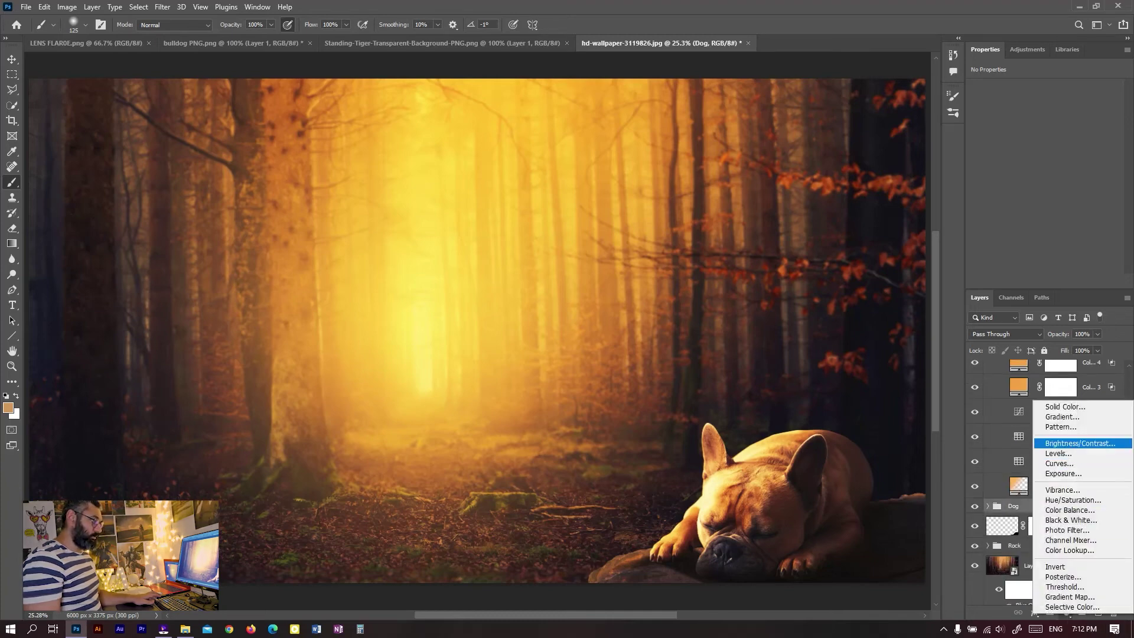
Create Gradient Fill 2 as a dark navy (#100c23)-to-transparent gradient, removing the right stop.
{"action": "left_click", "coordinate": [1060, 417]}
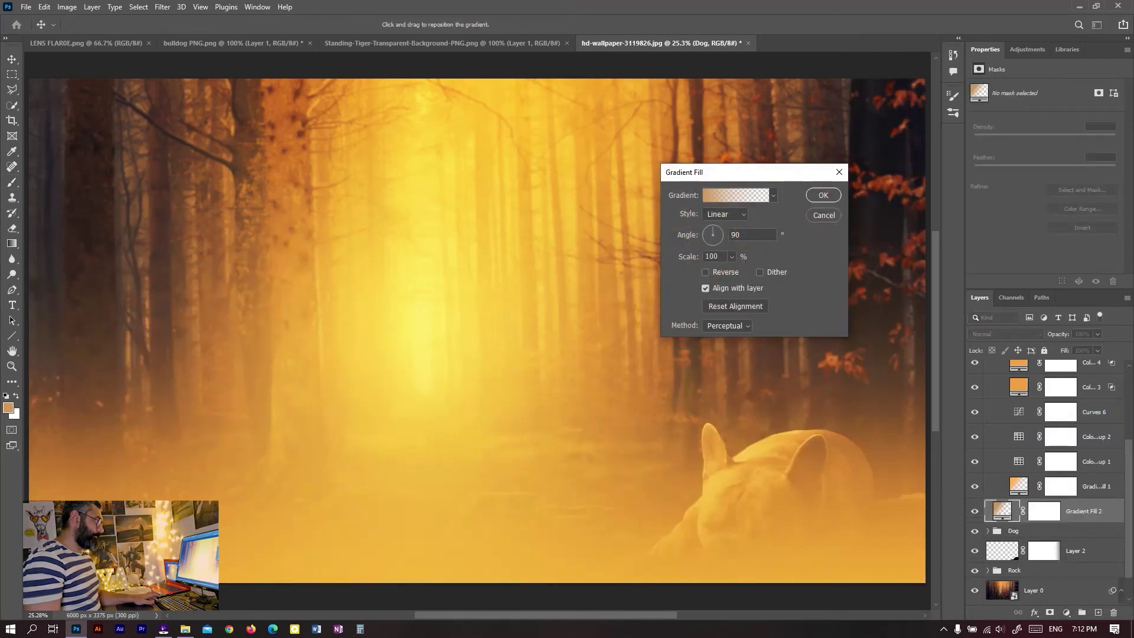
{"action": "left_click", "coordinate": [736, 195]}
{"action": "left_click_drag", "start_coordinate": [680, 310], "coordinate": [679, 348]}
{"action": "left_click", "coordinate": [442, 310]}
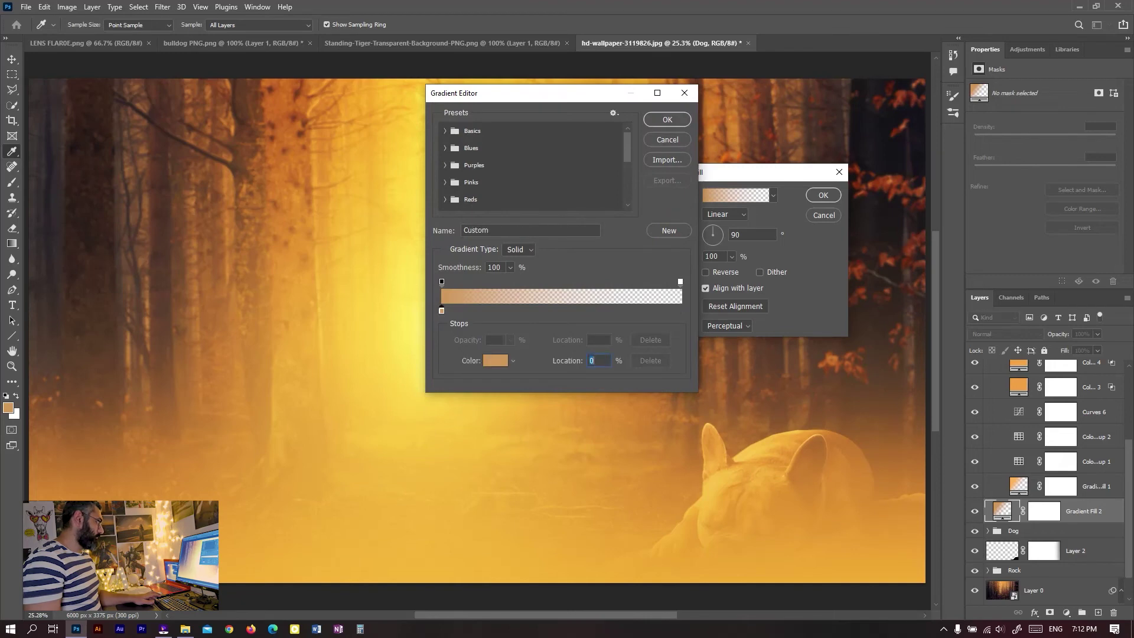
{"action": "left_click", "coordinate": [495, 361]}
{"action": "left_click", "coordinate": [944, 269]}
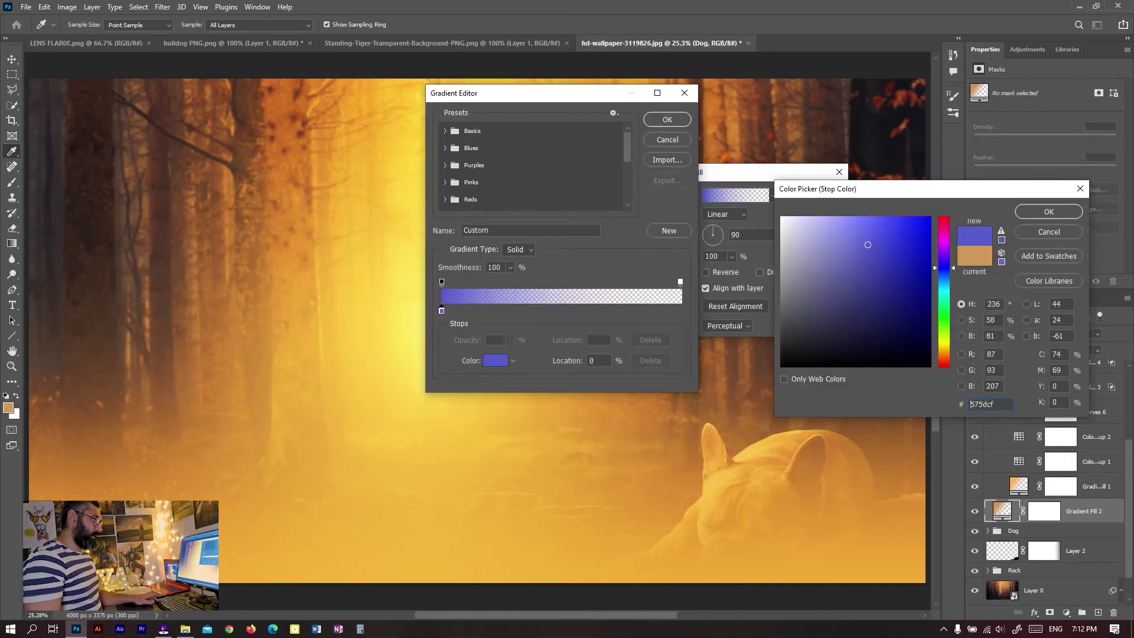
{"action": "left_click_drag", "start_coordinate": [944, 269], "coordinate": [944, 262]}
{"action": "type", "text": "0d0a1f"}
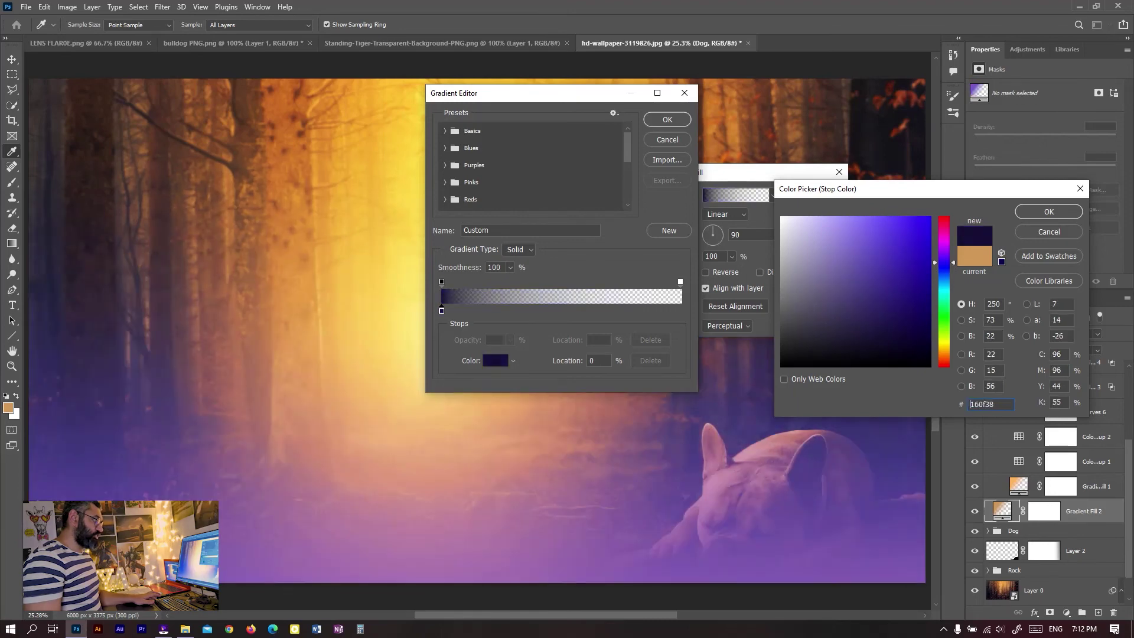
{"action": "left_click", "coordinate": [879, 347]}
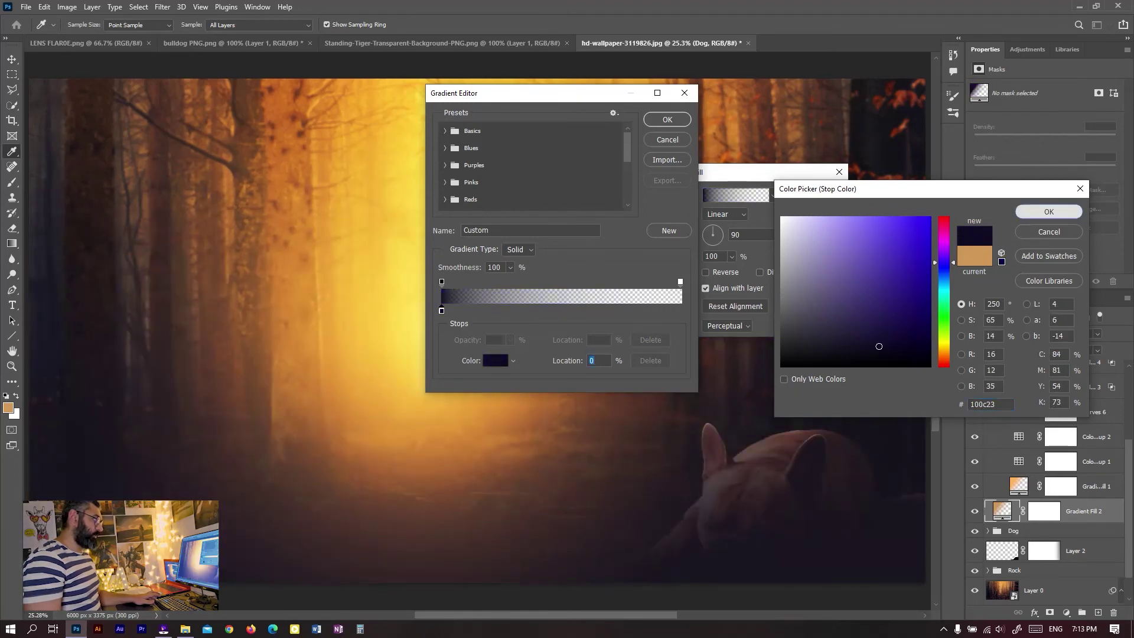
{"action": "left_click", "coordinate": [1048, 211]}
{"action": "key", "text": "Return"}
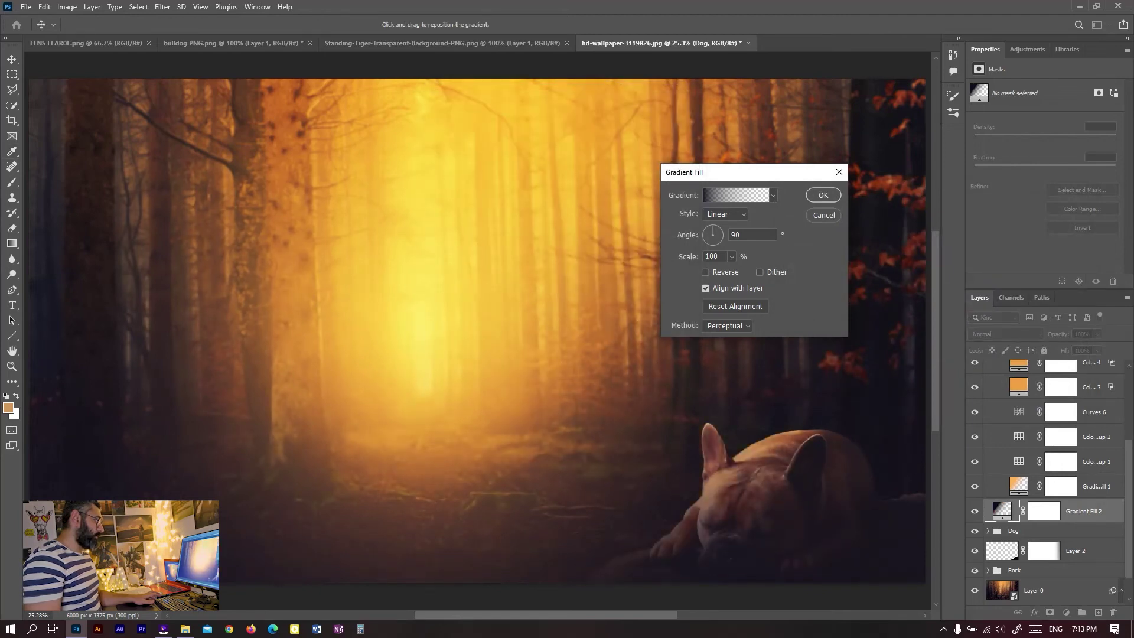
{"action": "left_click", "coordinate": [823, 195]}
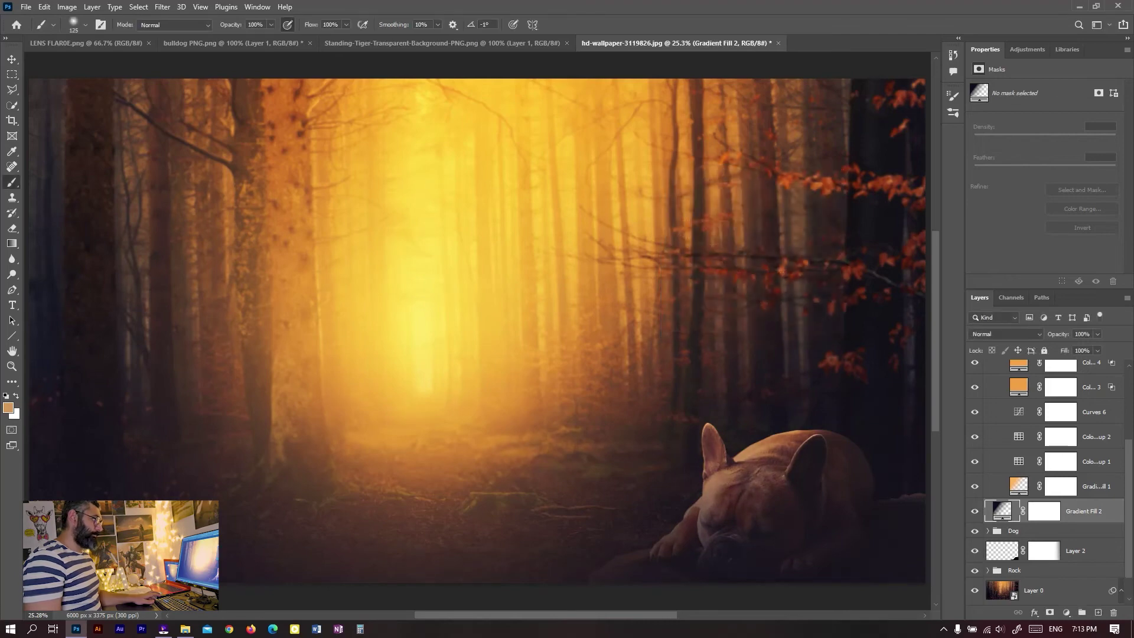
Set Gradient Fill 2 to Multiply, reset the default colours and target its mask.
{"action": "left_click", "coordinate": [1007, 334]}
{"action": "key", "text": "Down"}
{"action": "key", "text": "Down"}
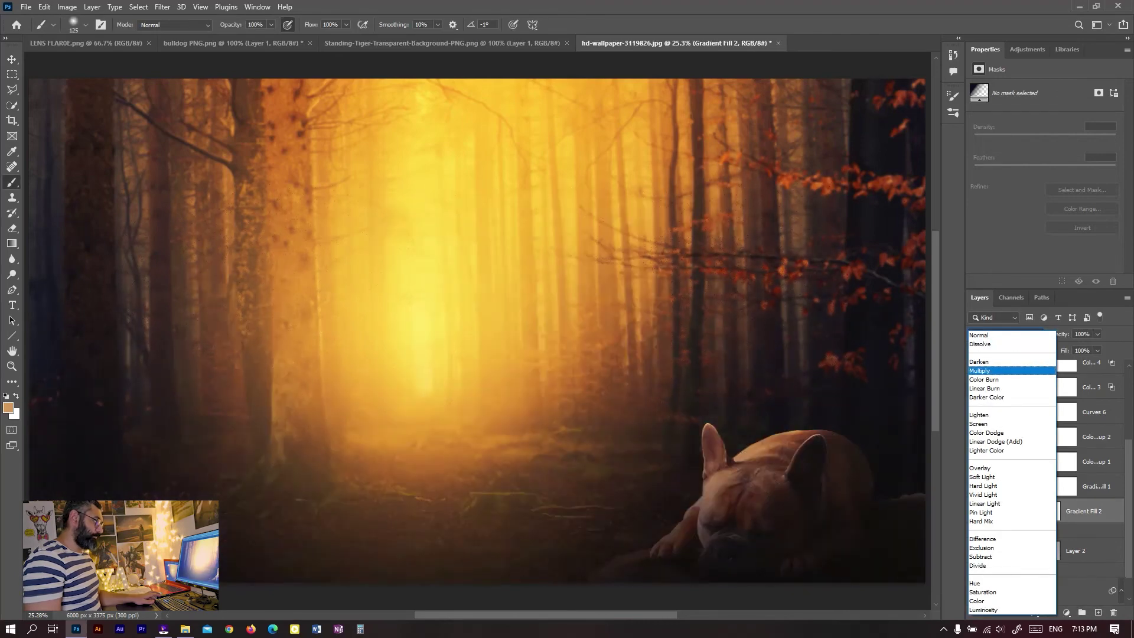
{"action": "key", "text": "Return"}
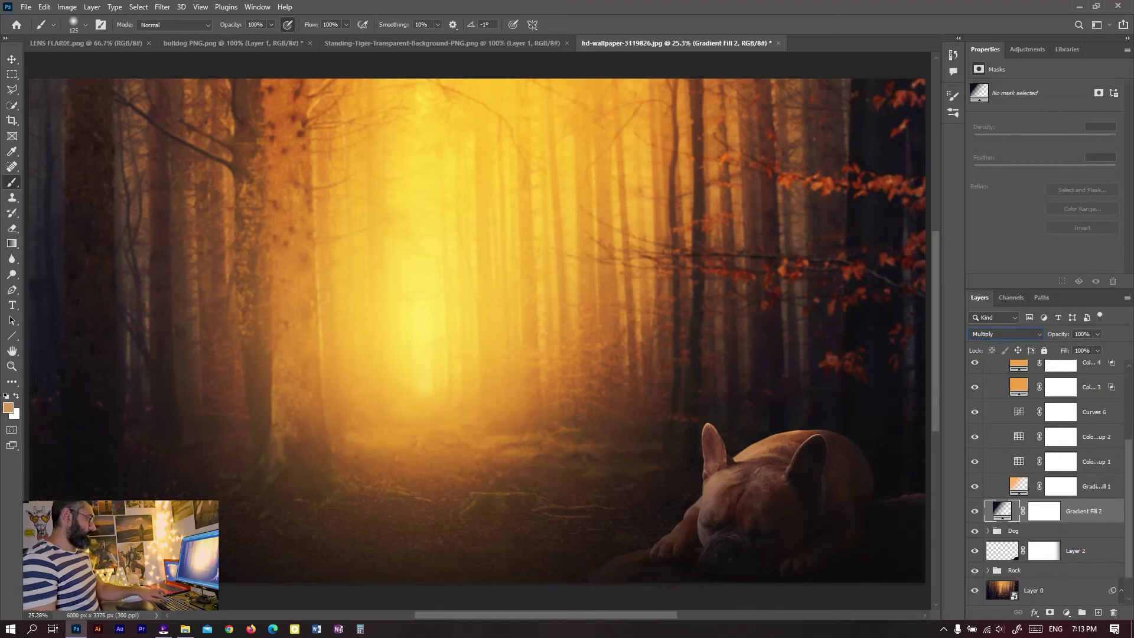
{"action": "key", "text": "ctrl+backslash"}
{"action": "key", "text": "d"}
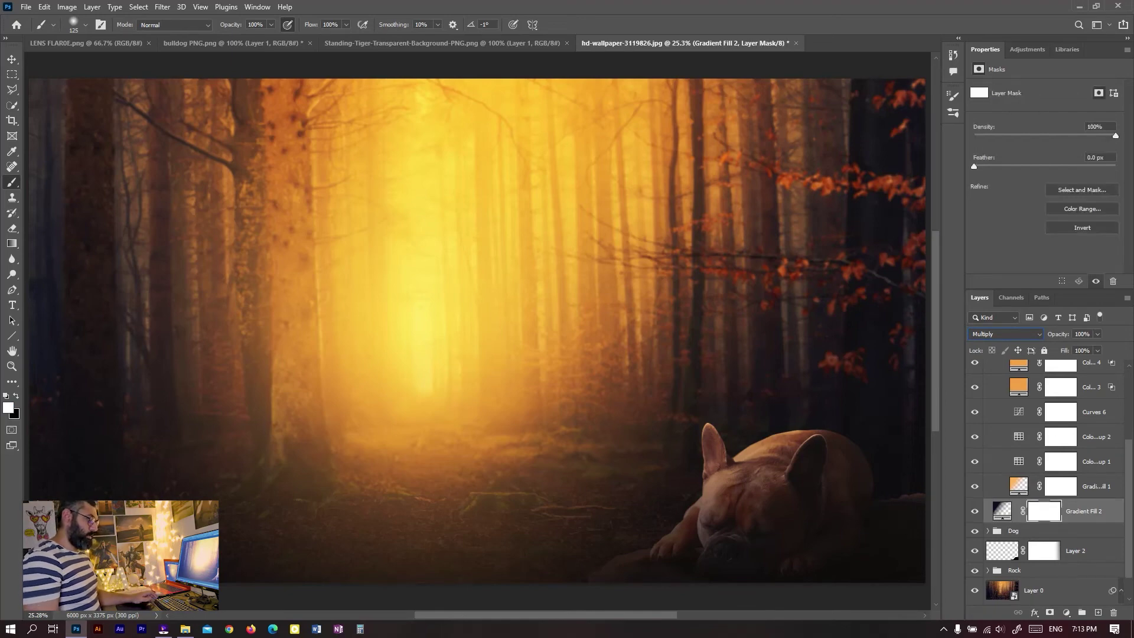
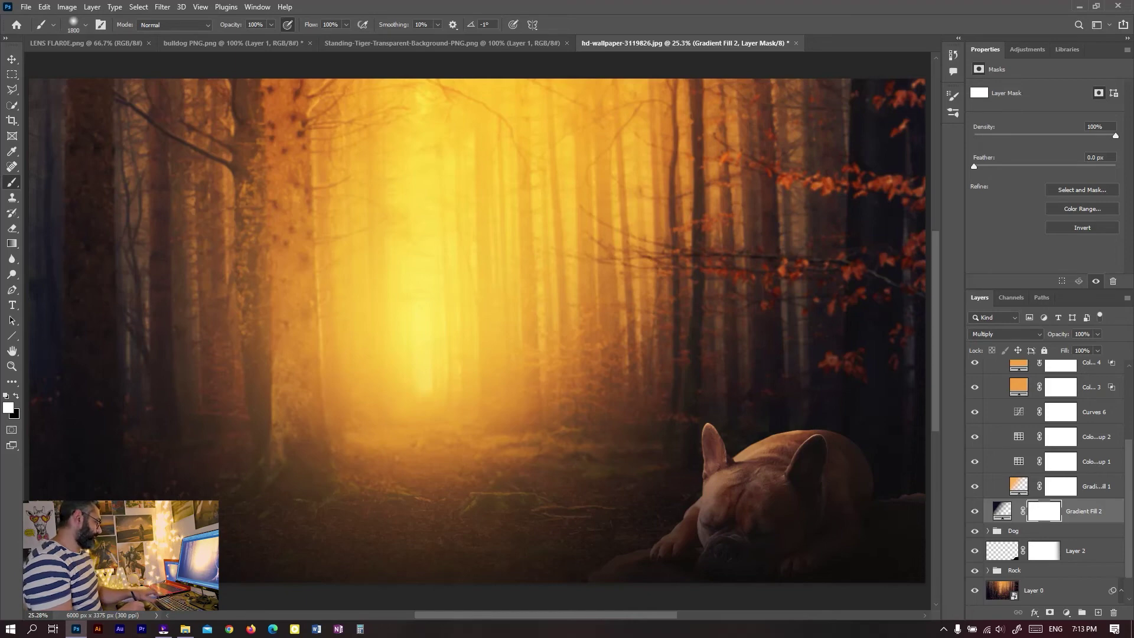
Paint the Gradient Fill 2 mask to keep its darkening on the dog and nearby ground, then set opacity 68%.
{"action": "key", "text": "x"}
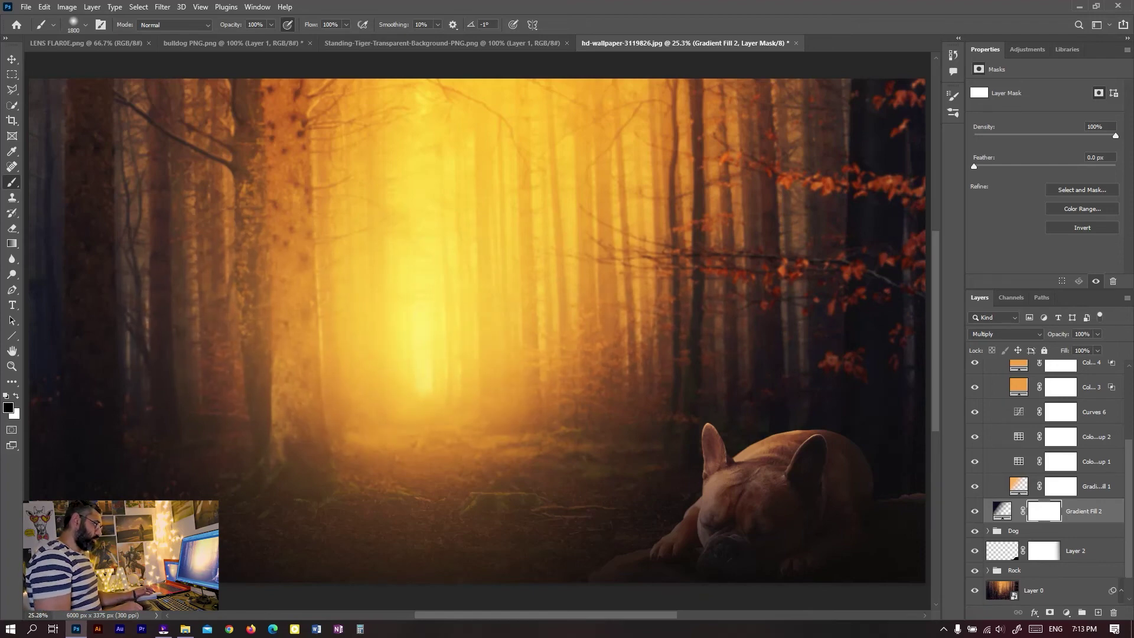
{"action": "mouse_move", "coordinate": [248, 455]}
{"action": "left_mouse_down"}
{"action": "mouse_move", "coordinate": [502, 455]}
{"action": "mouse_move", "coordinate": [649, 431]}
{"action": "mouse_move", "coordinate": [768, 473]}
{"action": "mouse_move", "coordinate": [851, 479]}
{"action": "mouse_move", "coordinate": [697, 532]}
{"action": "left_mouse_up"}
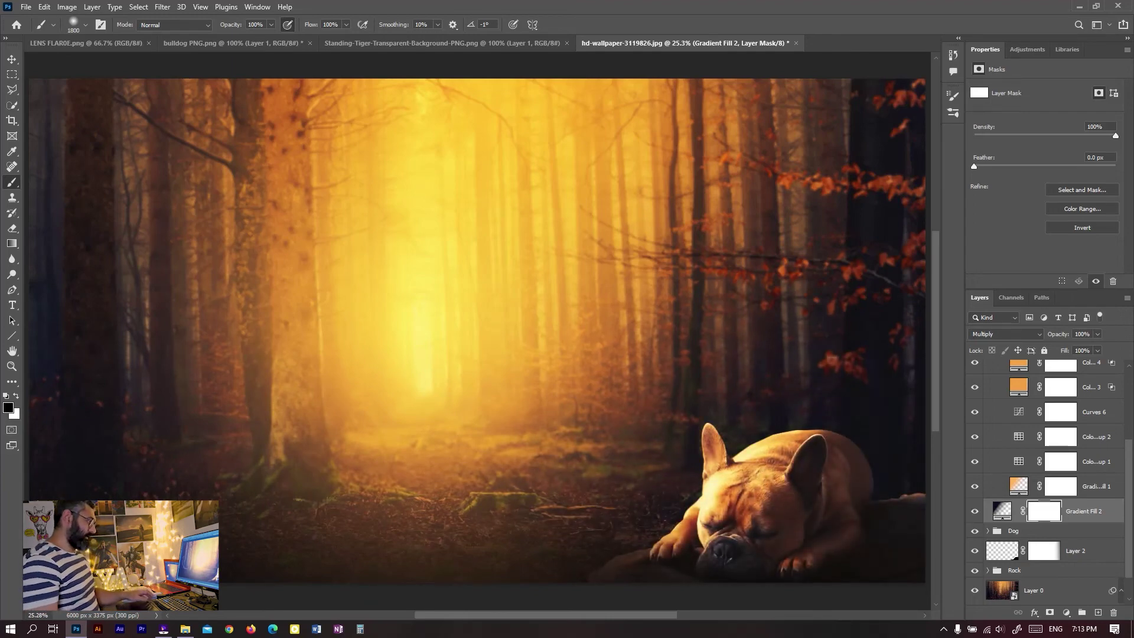
{"action": "key", "text": "x"}
{"action": "key", "text": "bracketleft"}
{"action": "key", "text": "bracketleft"}
{"action": "key", "text": "bracketleft"}
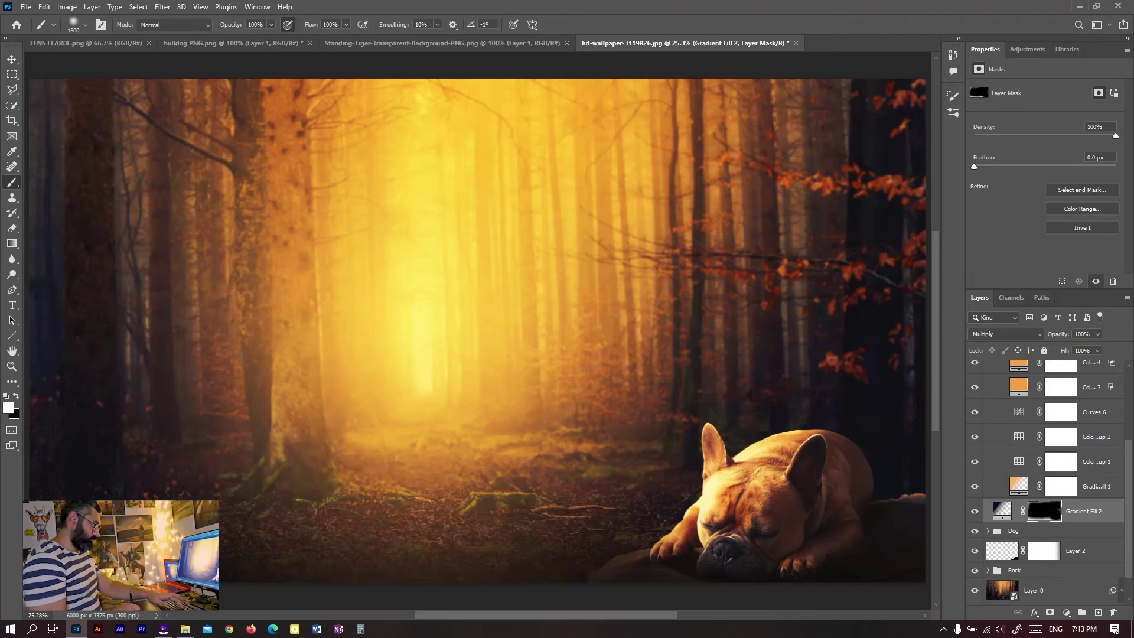
{"action": "key", "text": "bracketleft"}
{"action": "key", "text": "bracketleft"}
{"action": "mouse_move", "coordinate": [856, 547]}
{"action": "left_mouse_down"}
{"action": "mouse_move", "coordinate": [786, 565]}
{"action": "mouse_move", "coordinate": [680, 540]}
{"action": "mouse_move", "coordinate": [649, 547]}
{"action": "left_mouse_up"}
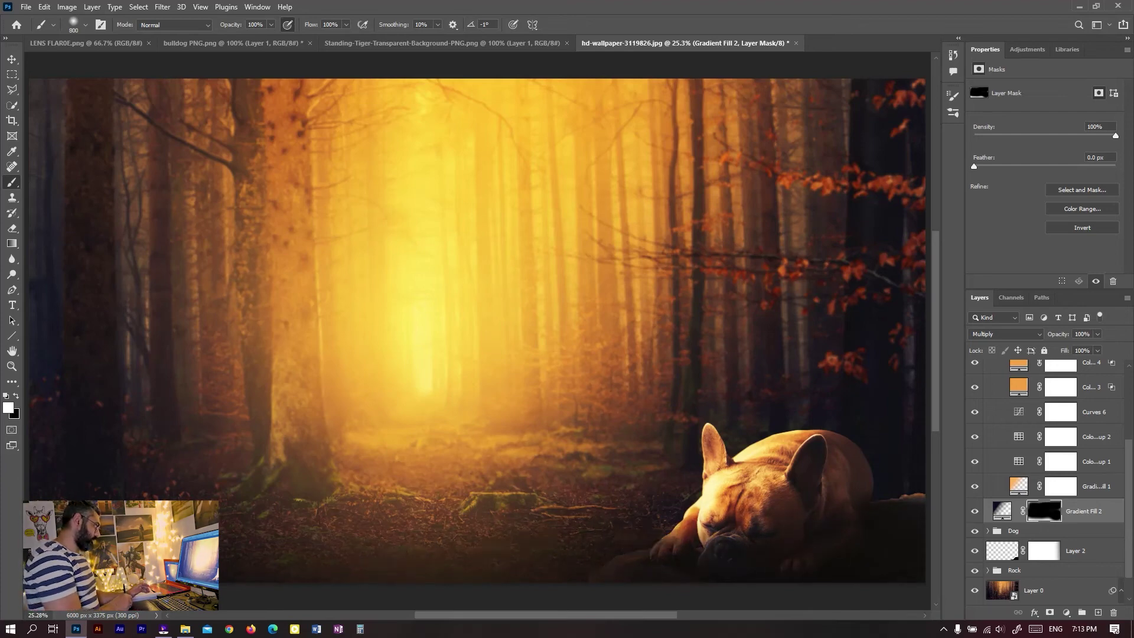
{"action": "left_click_drag", "start_coordinate": [768, 496], "coordinate": [673, 538]}
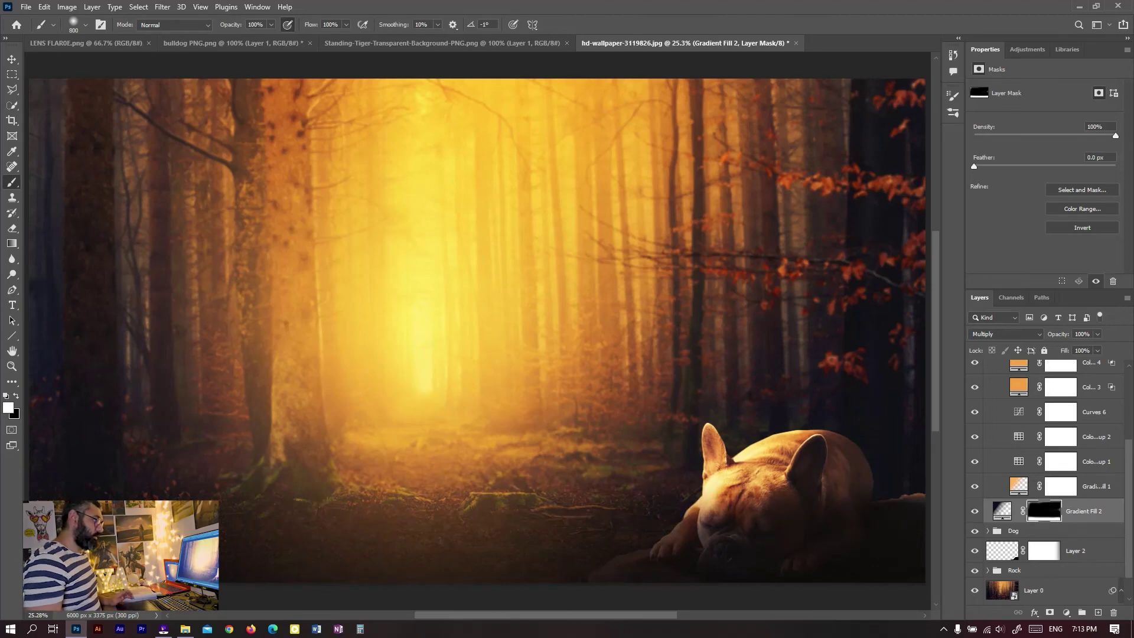
{"action": "left_click_drag", "start_coordinate": [1059, 334], "coordinate": [1053, 334]}
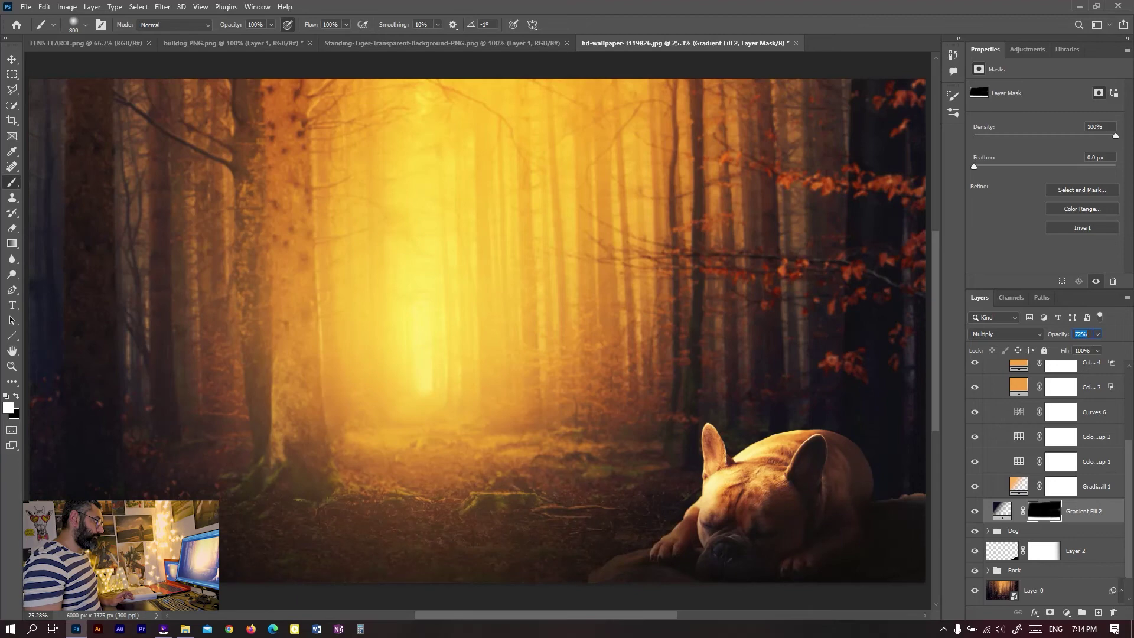
{"action": "key", "text": "Return"}
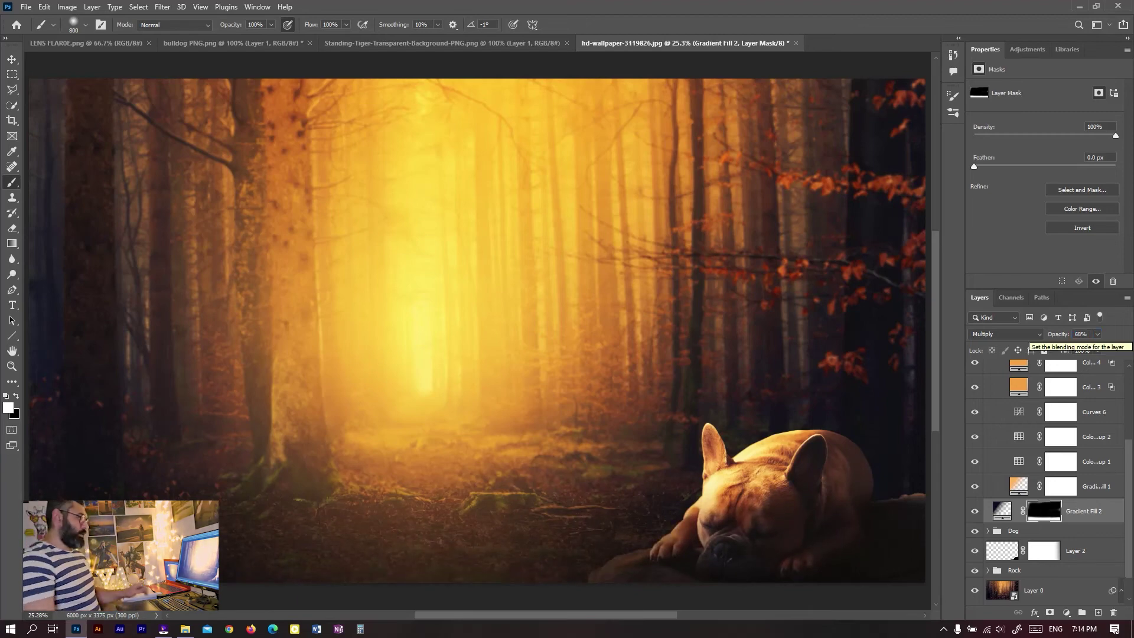
Add a muted purple (73318c) Solid Color fill layer above Color Fill 5.
{"action": "scroll", "coordinate": [1045, 473], "scroll_direction": "up", "scroll_amount": 3}
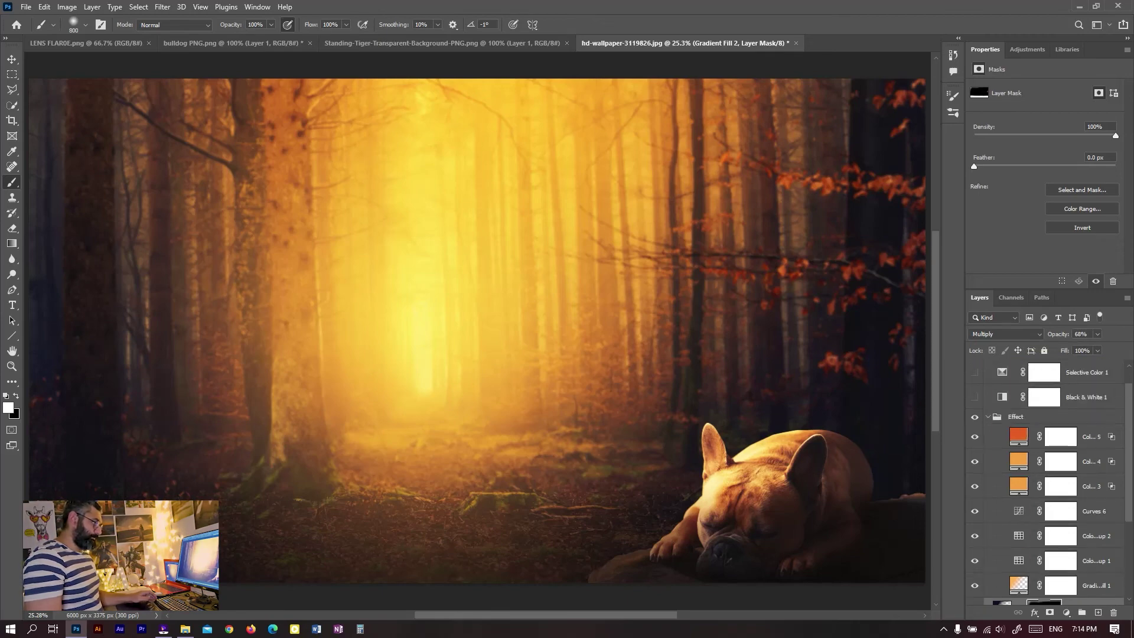
{"action": "left_click", "coordinate": [1019, 437]}
{"action": "left_click", "coordinate": [1066, 613]}
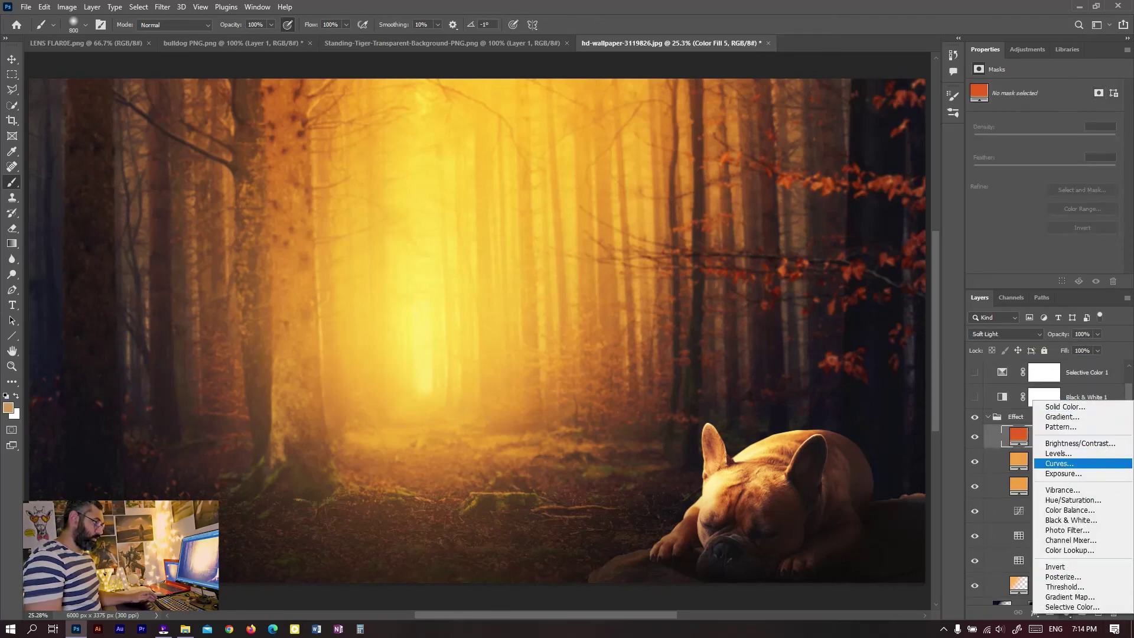
{"action": "left_click", "coordinate": [1065, 406]}
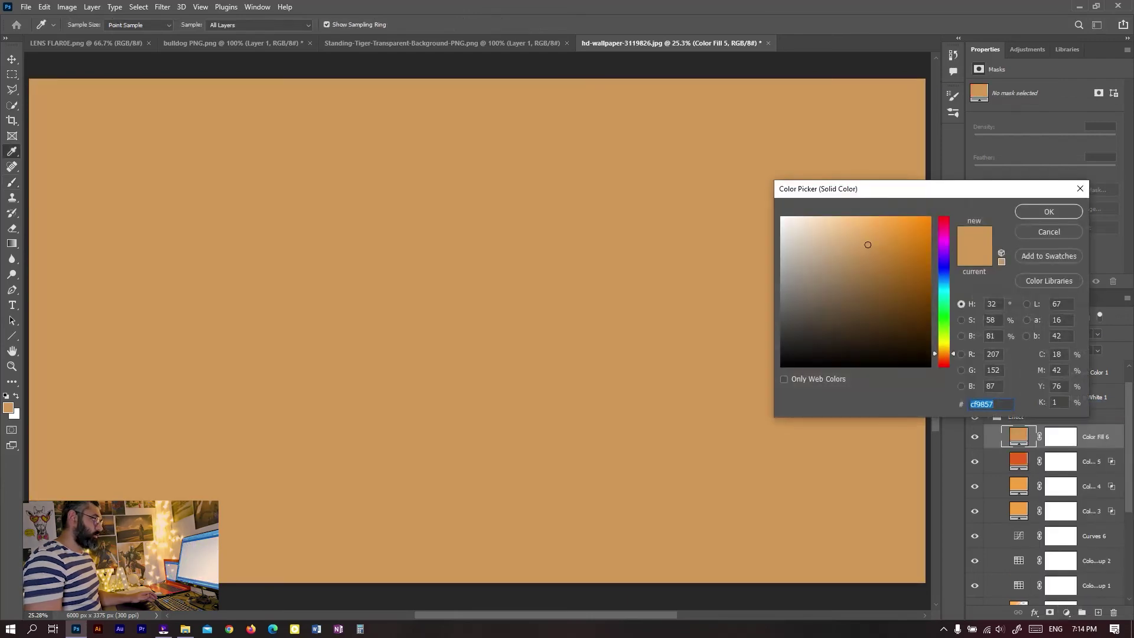
{"action": "type", "text": "8222a5"}
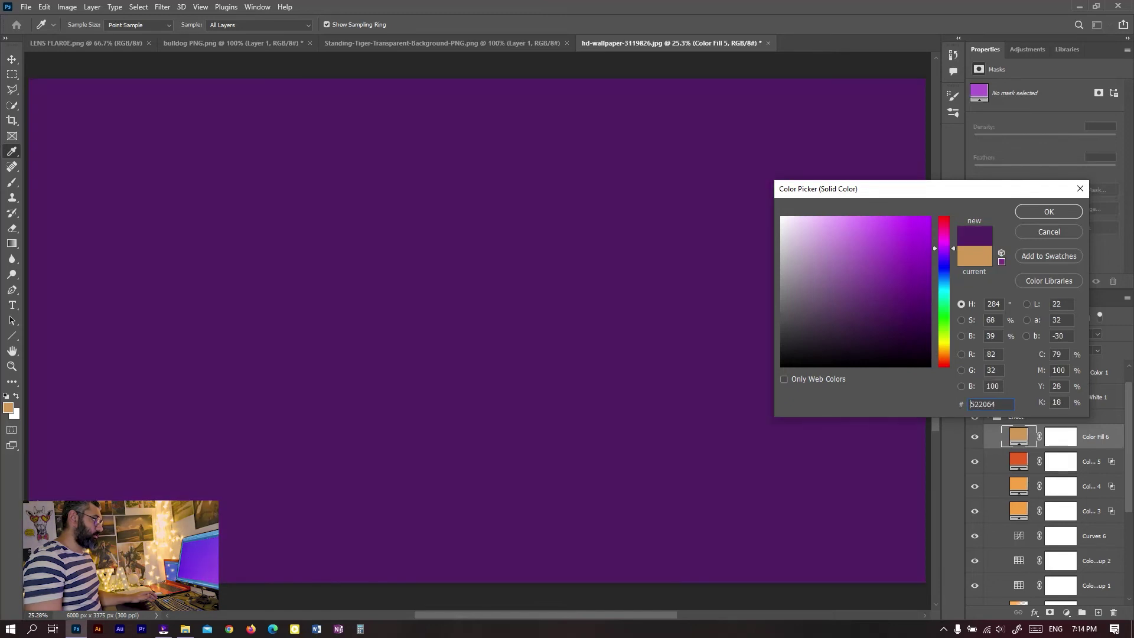
{"action": "left_click", "coordinate": [877, 284]}
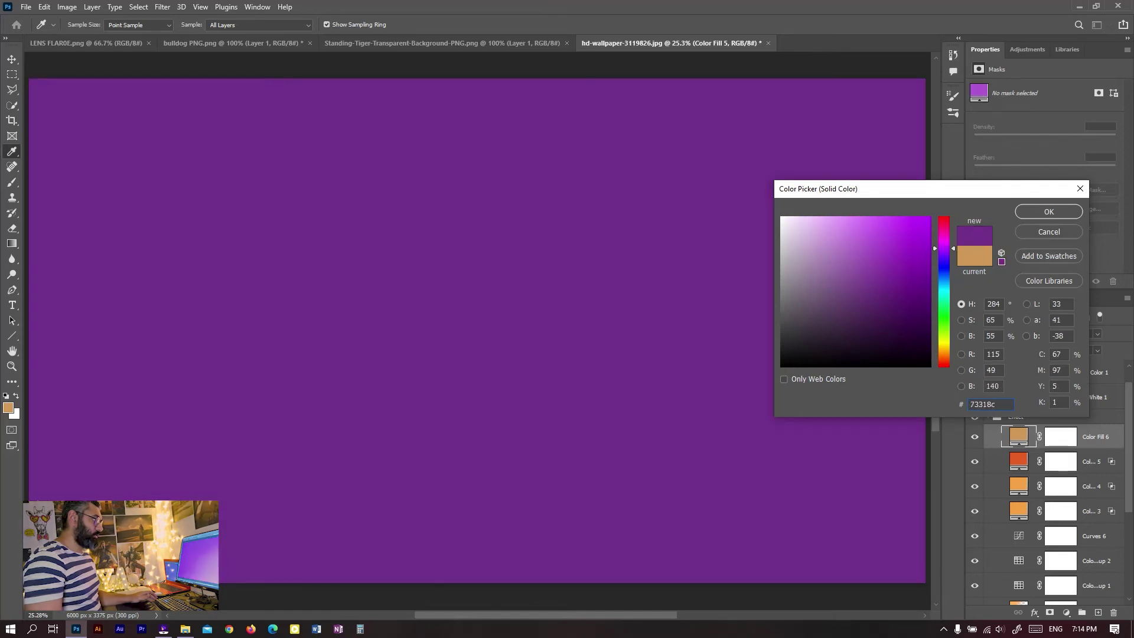
{"action": "key", "text": "Return"}
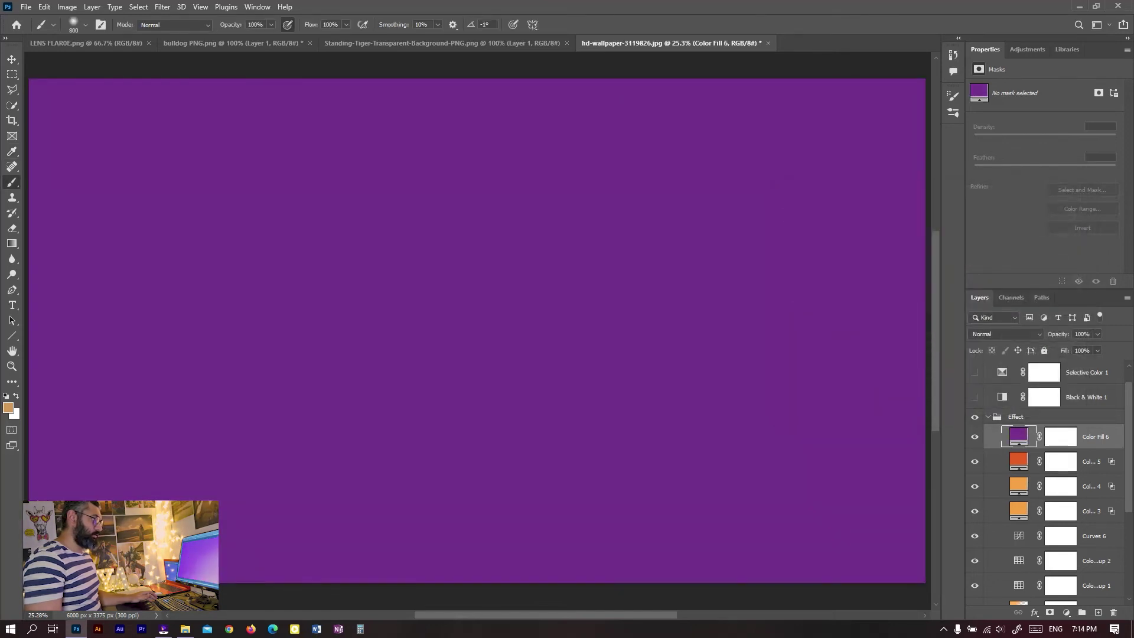
Set Color Fill 6 to Soft Light with a split Underlying Layer black Blend If slider near 35.
{"action": "double_click", "coordinate": [1113, 440]}
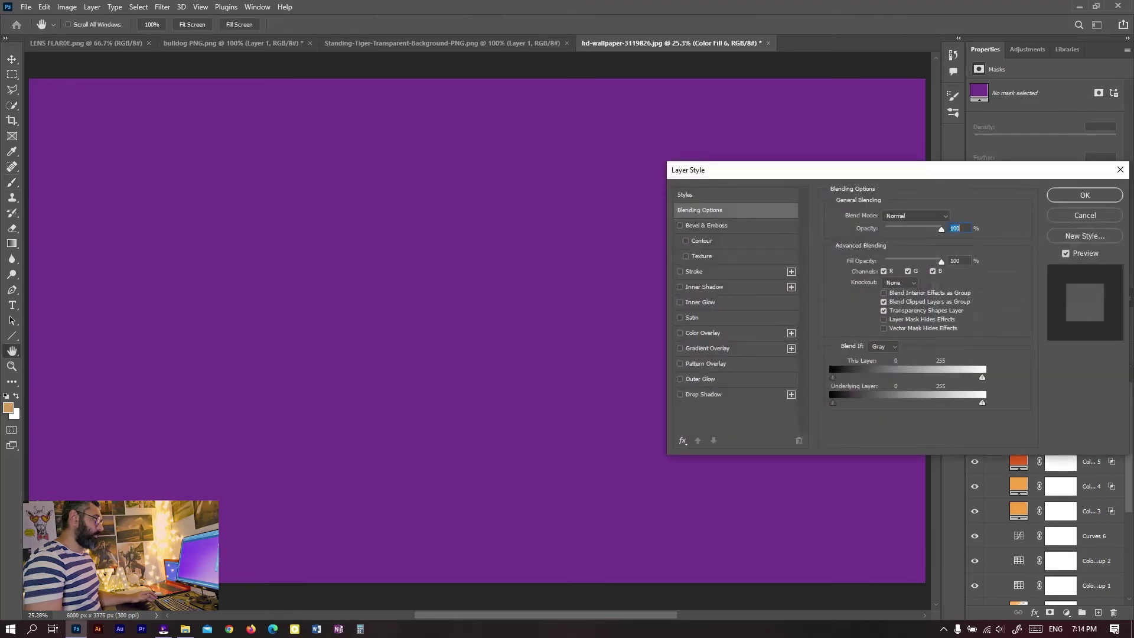
{"action": "left_click", "coordinate": [916, 216]}
{"action": "key", "text": "Down"}
{"action": "key", "text": "Down"}
{"action": "key", "text": "Down"}
{"action": "key", "text": "Down"}
{"action": "key", "text": "Down"}
{"action": "key", "text": "Down"}
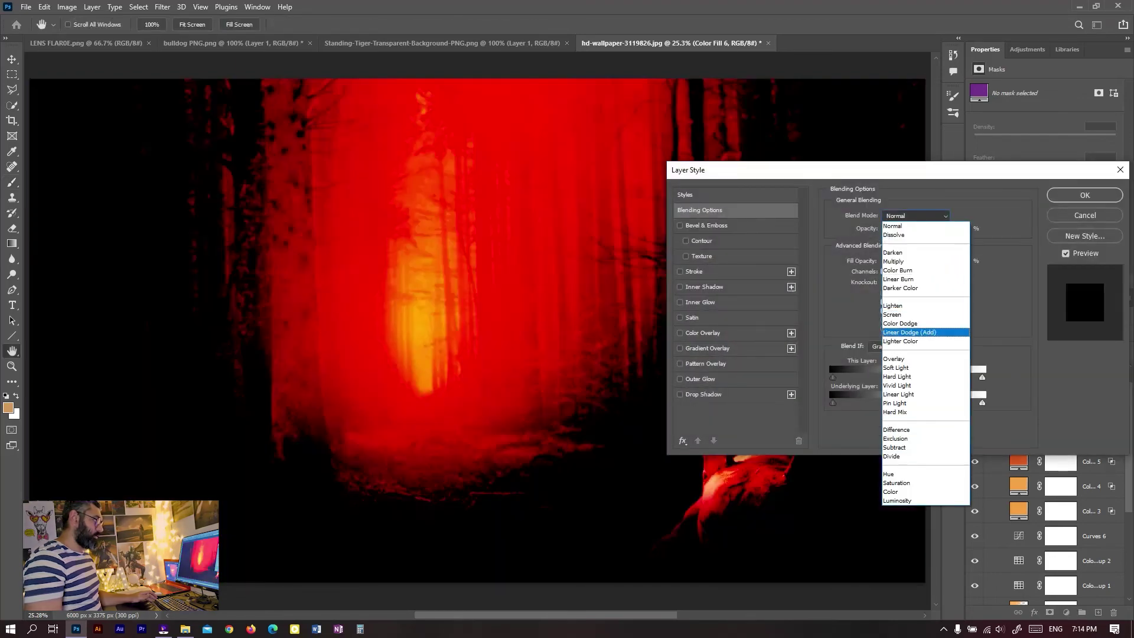
{"action": "key", "text": "Down"}
{"action": "key", "text": "Down"}
{"action": "key", "text": "Down"}
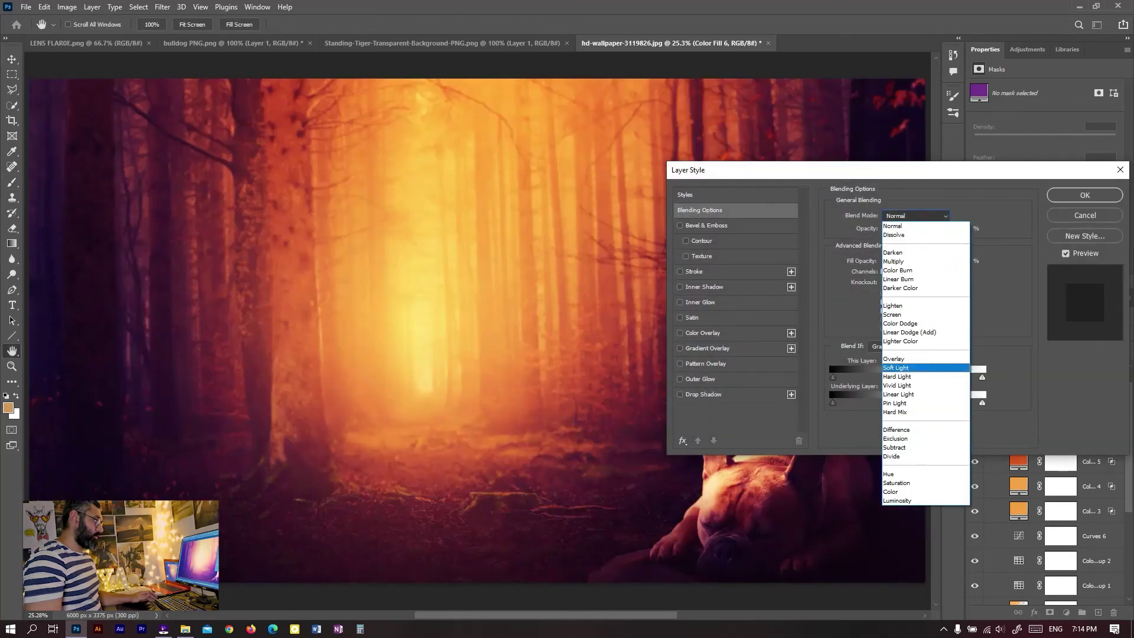
{"action": "key", "text": "Return"}
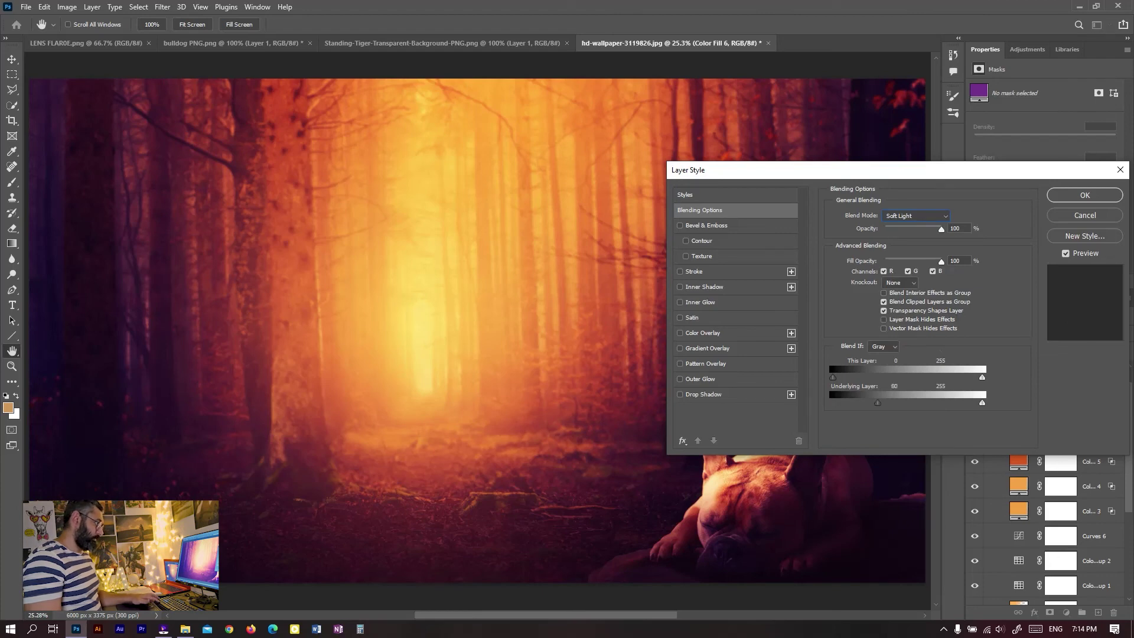
{"action": "left_click_drag", "start_coordinate": [832, 402], "coordinate": [880, 402]}
{"action": "key", "text": "alt"}
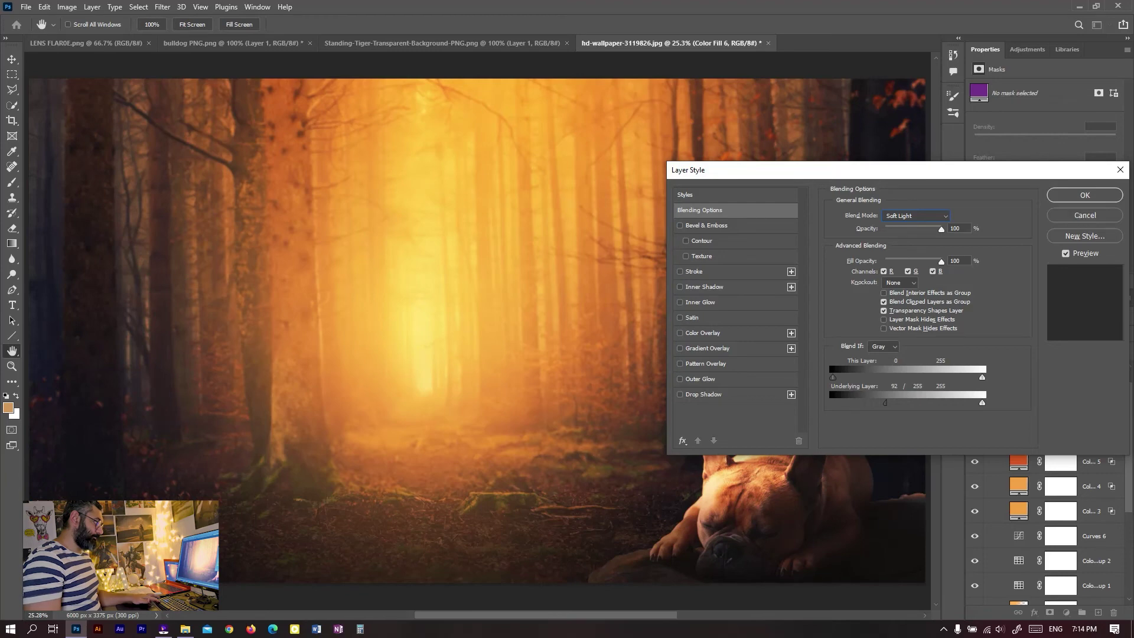
{"action": "left_click_drag", "start_coordinate": [853, 402], "coordinate": [843, 403]}
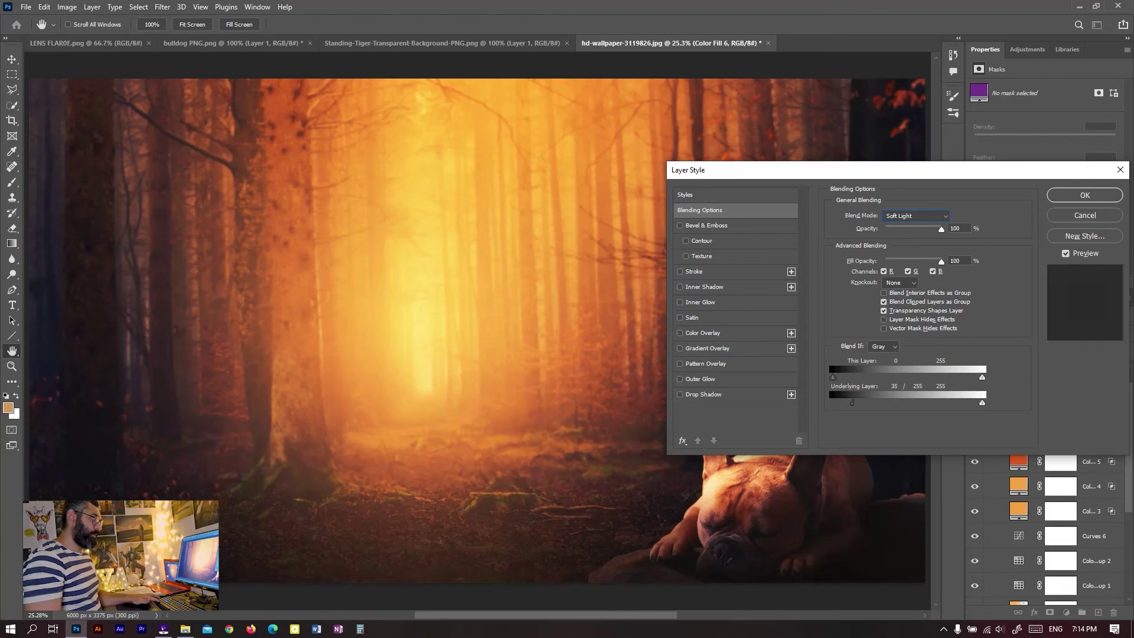
{"action": "left_click", "coordinate": [1085, 195]}
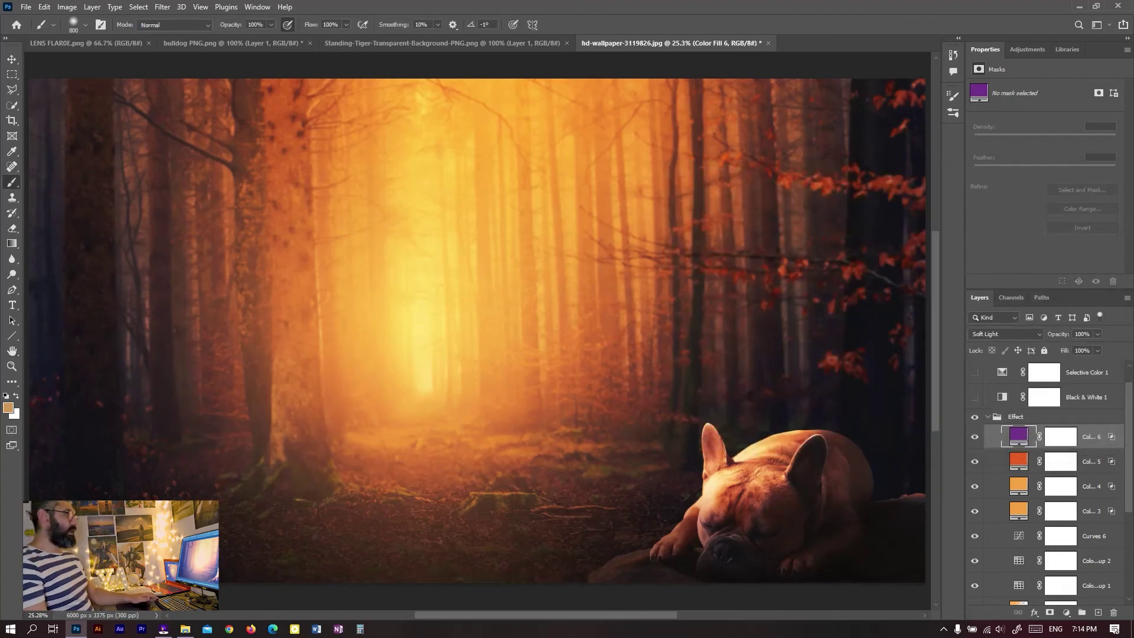
Stamp all visible layers into Layer 8 above the collapsed Effect group and convert it to a smart object.
{"action": "left_click", "coordinate": [989, 416]}
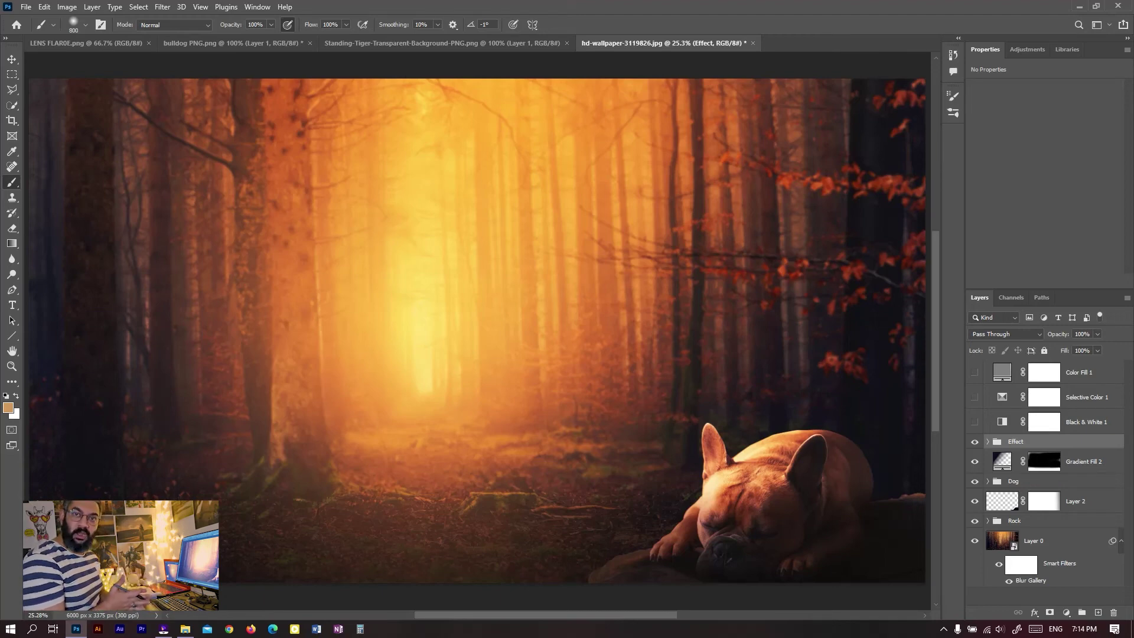
{"action": "key", "text": "ctrl+shift+alt+e"}
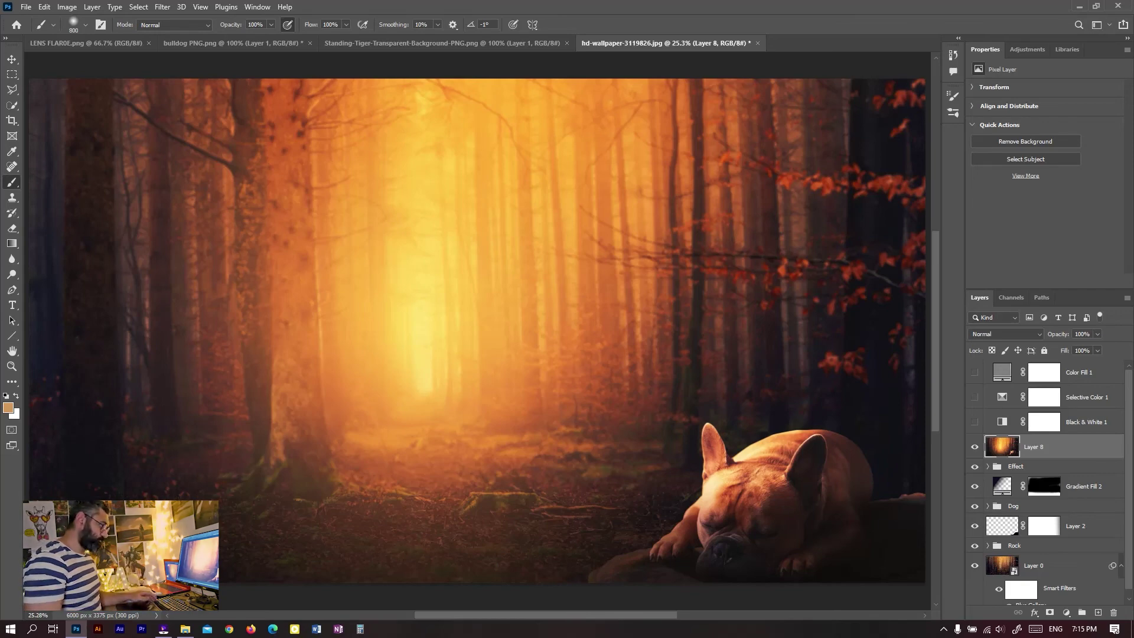
{"action": "right_click", "coordinate": [1040, 447]}
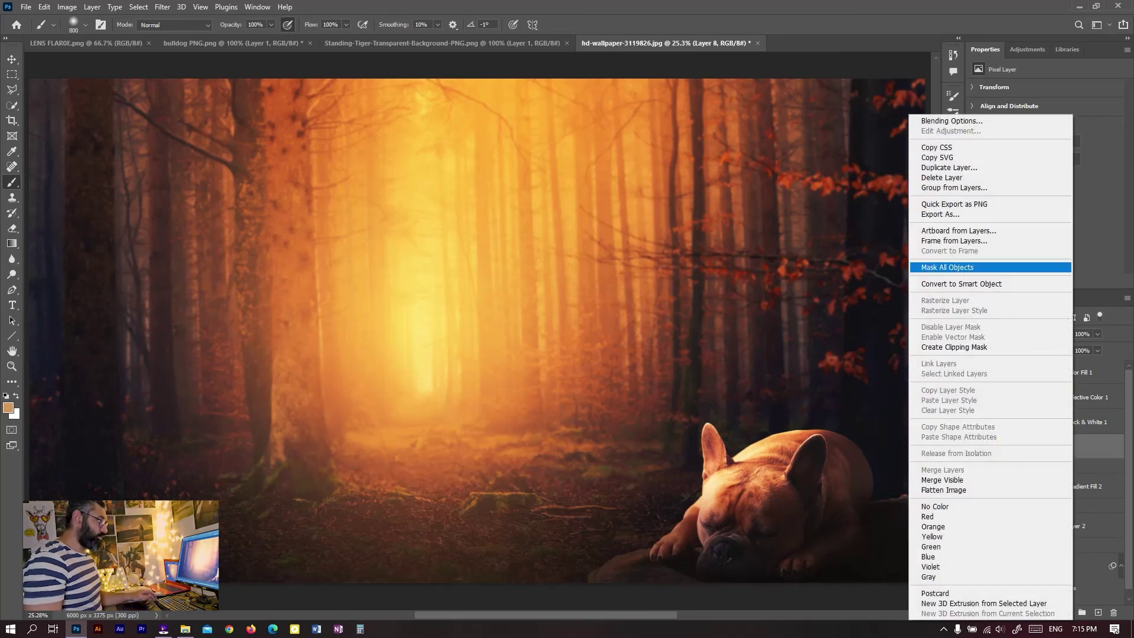
{"action": "left_click", "coordinate": [980, 282]}
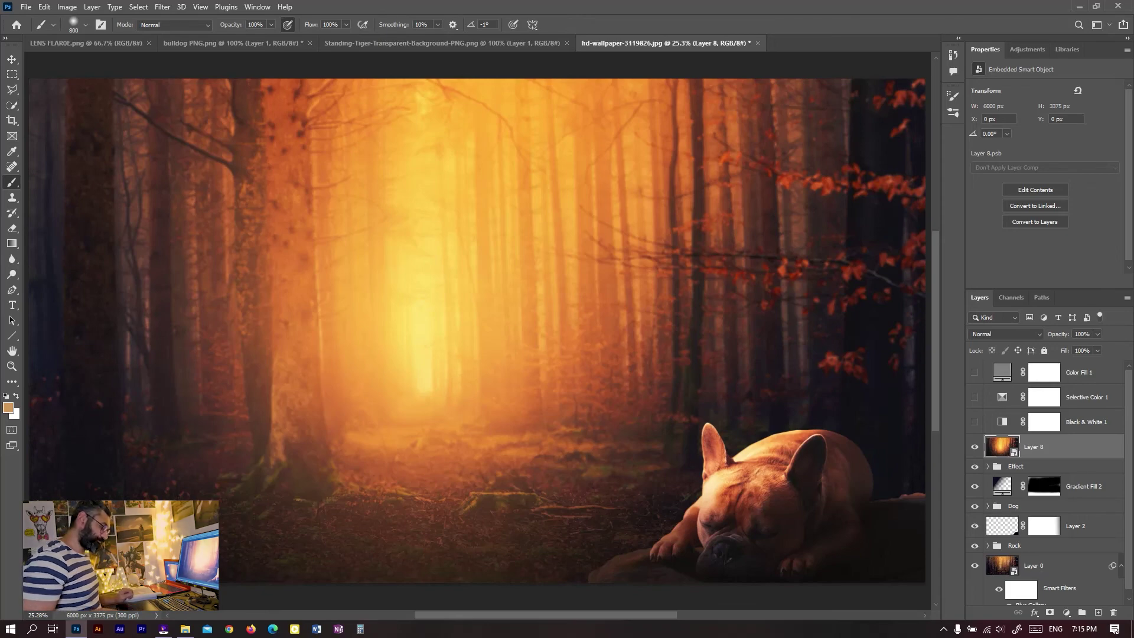
{"action": "key", "text": "ctrl+shift+a"}
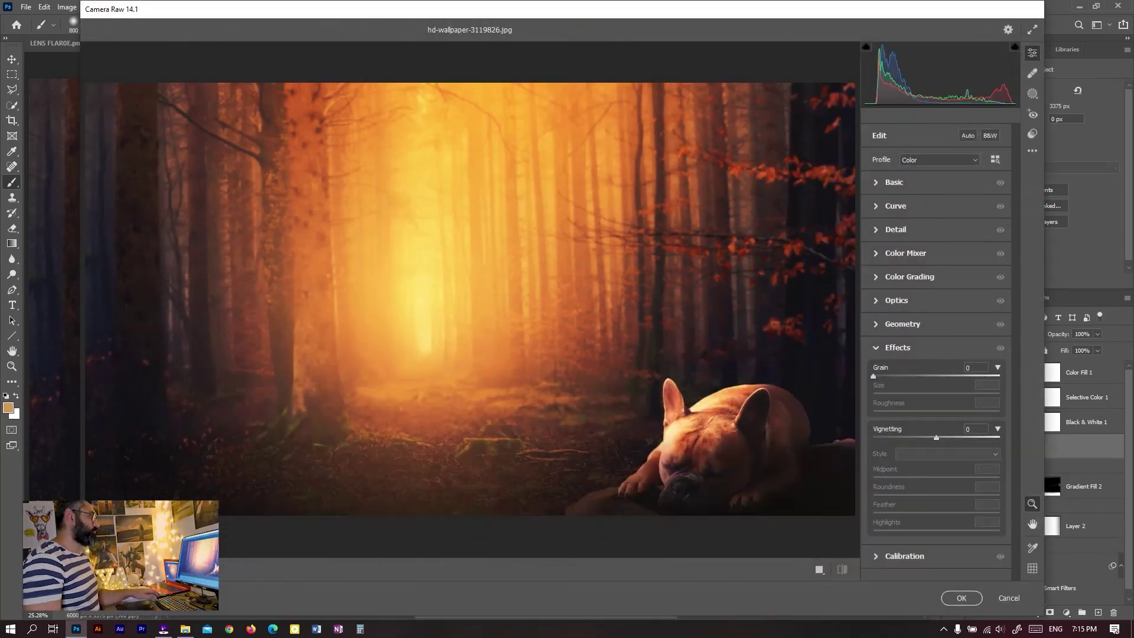
Set Temperature -14, Exposure -0.25, a touch of contrast, Shadows +61, Whites +10 and Blacks -2.
{"action": "key", "text": "ctrl+alt+1"}
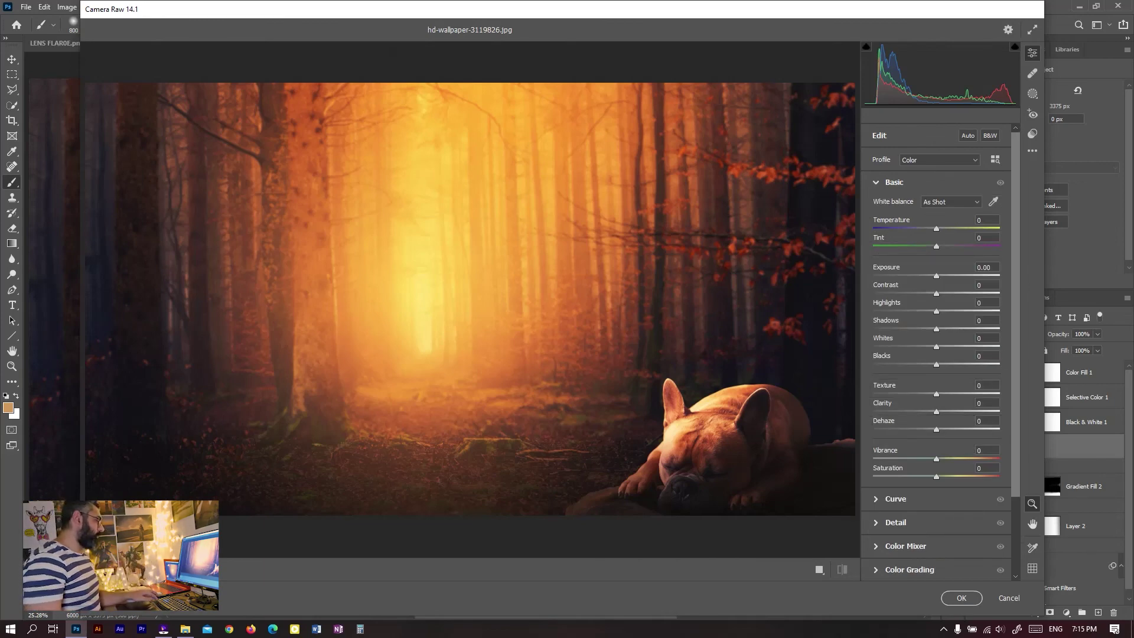
{"action": "left_click_drag", "start_coordinate": [936, 228], "coordinate": [925, 228]}
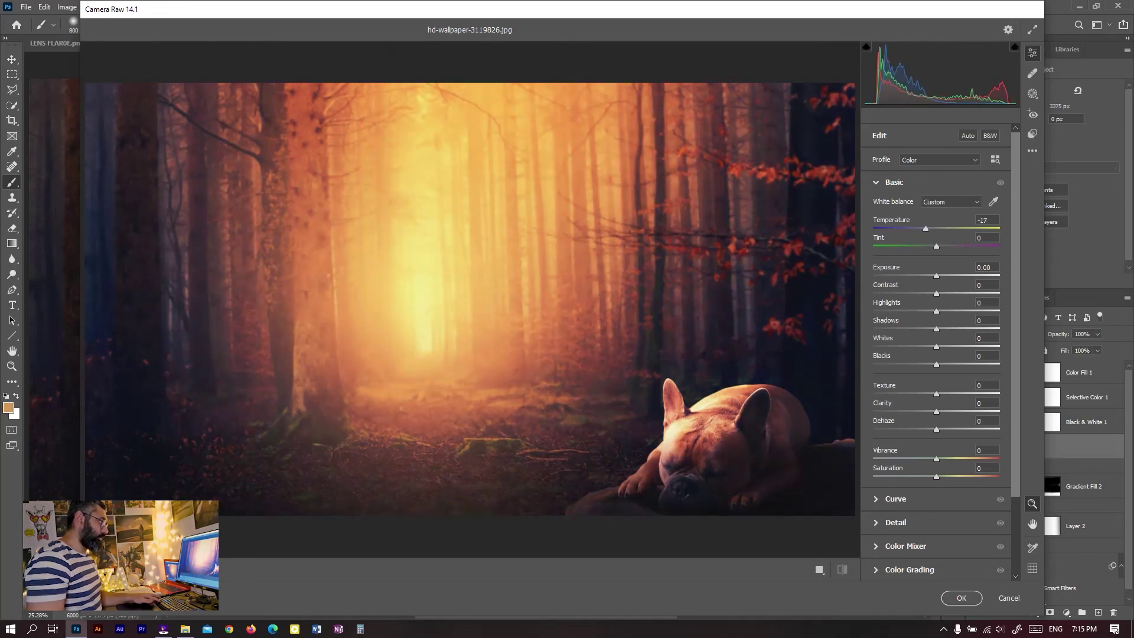
{"action": "left_click_drag", "start_coordinate": [926, 228], "coordinate": [940, 246]}
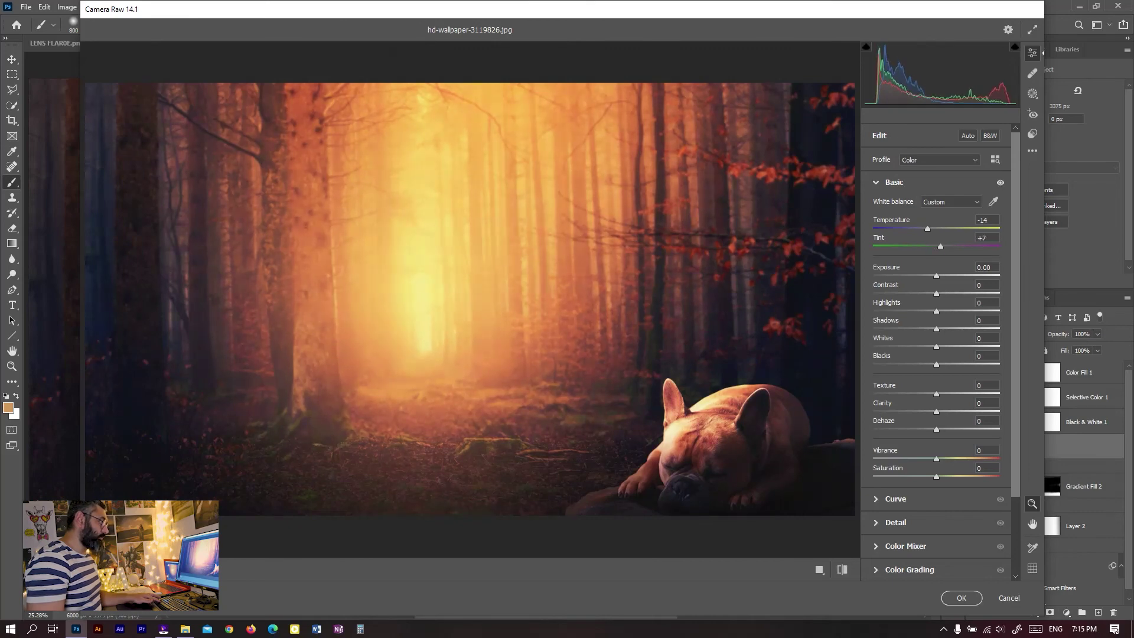
{"action": "left_click_drag", "start_coordinate": [936, 275], "coordinate": [934, 276]}
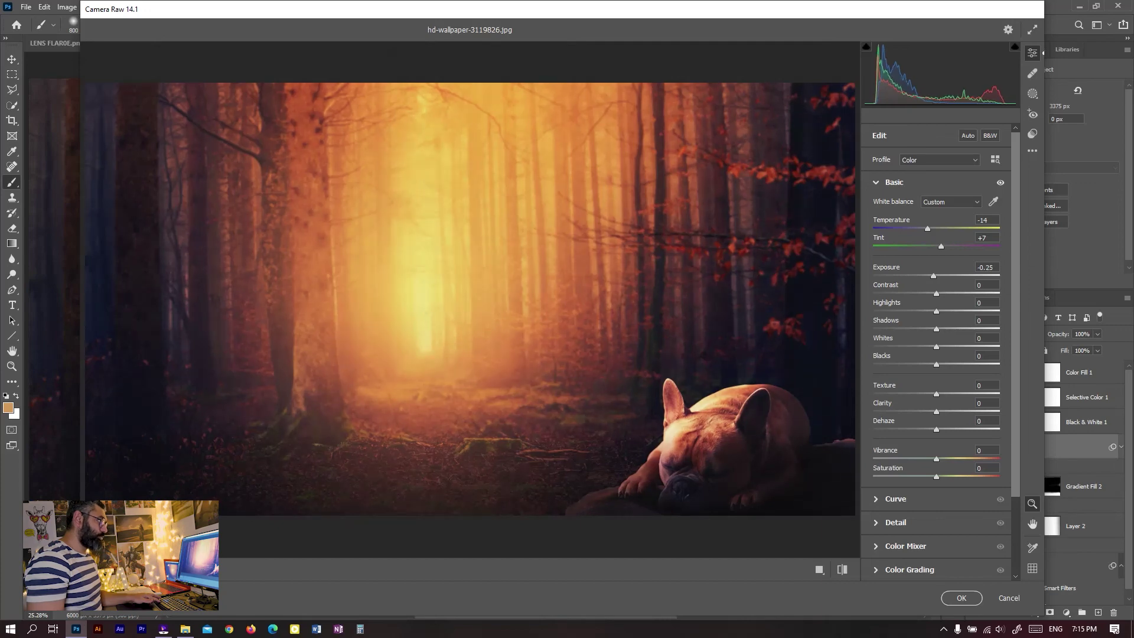
{"action": "left_click_drag", "start_coordinate": [936, 293], "coordinate": [906, 311]}
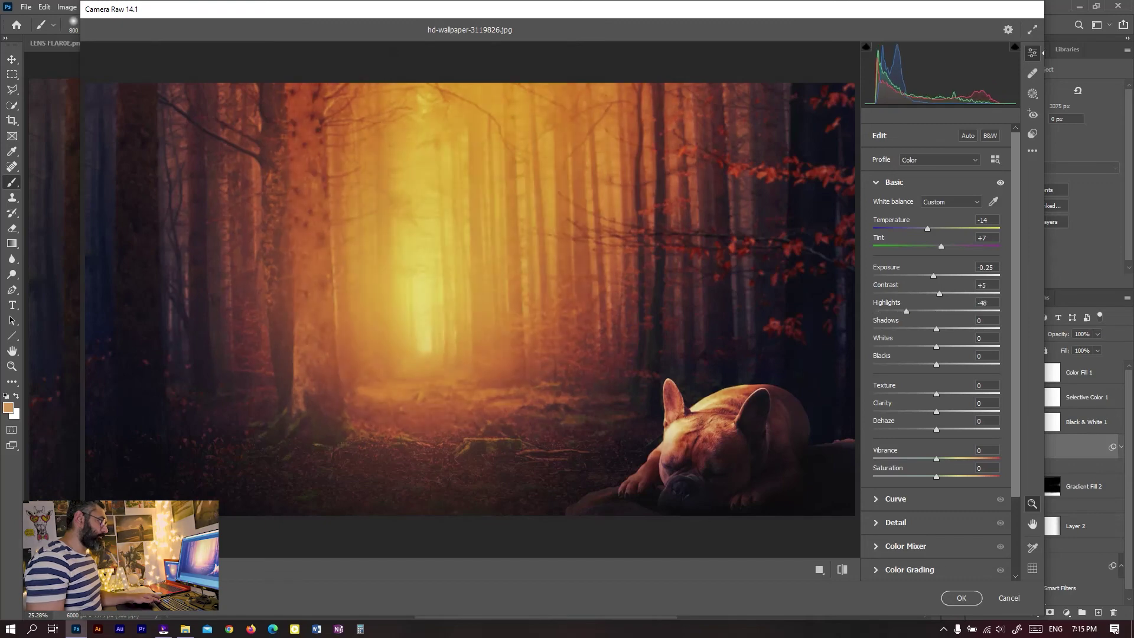
{"action": "left_click_drag", "start_coordinate": [937, 329], "coordinate": [980, 328]}
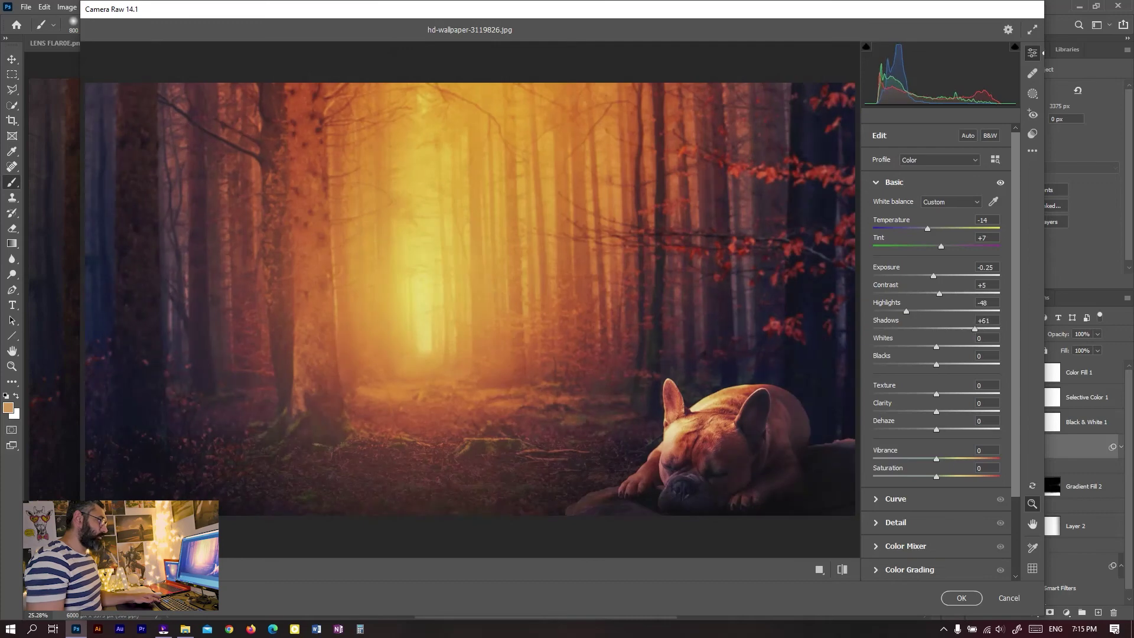
{"action": "mouse_move", "coordinate": [936, 347]}
{"action": "left_mouse_down"}
{"action": "mouse_move", "coordinate": [968, 346]}
{"action": "mouse_move", "coordinate": [943, 347]}
{"action": "left_mouse_up"}
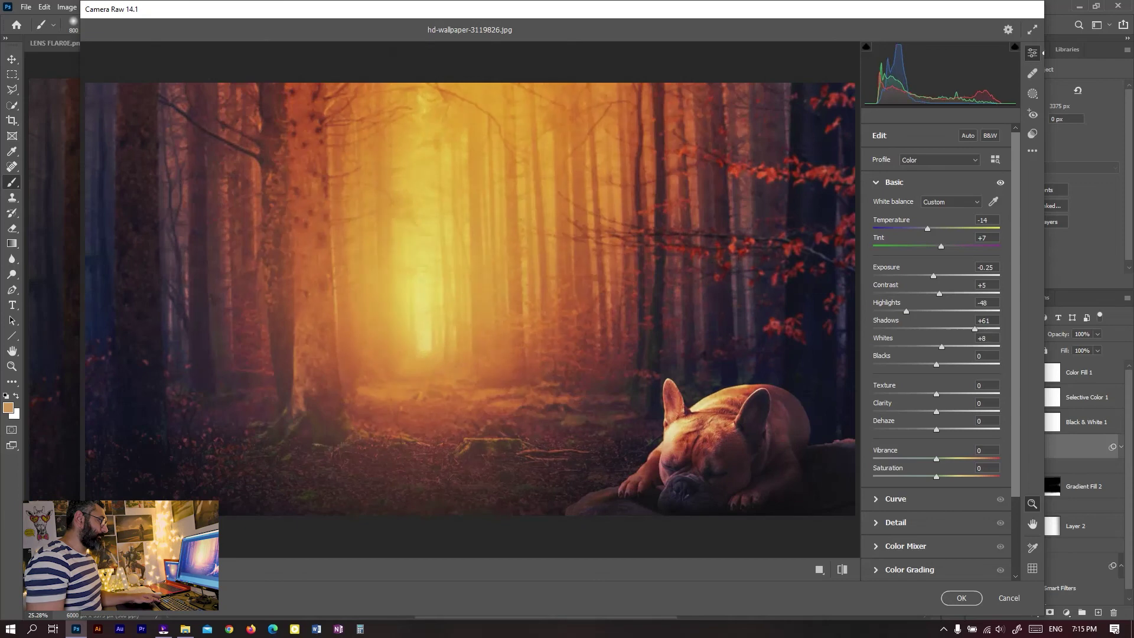
{"action": "mouse_move", "coordinate": [937, 364]}
{"action": "left_mouse_down"}
{"action": "mouse_move", "coordinate": [908, 365]}
{"action": "mouse_move", "coordinate": [936, 365]}
{"action": "left_mouse_up"}
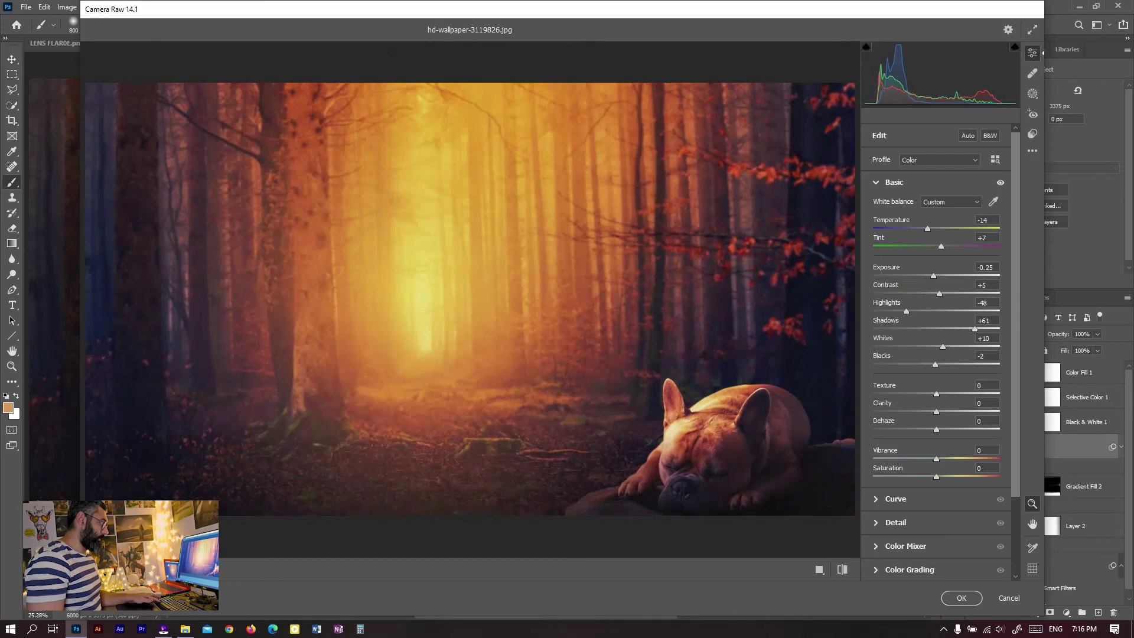
Set Texture -21, Dehaze +7 and Vibrance -7.
{"action": "left_click_drag", "start_coordinate": [937, 394], "coordinate": [922, 394]}
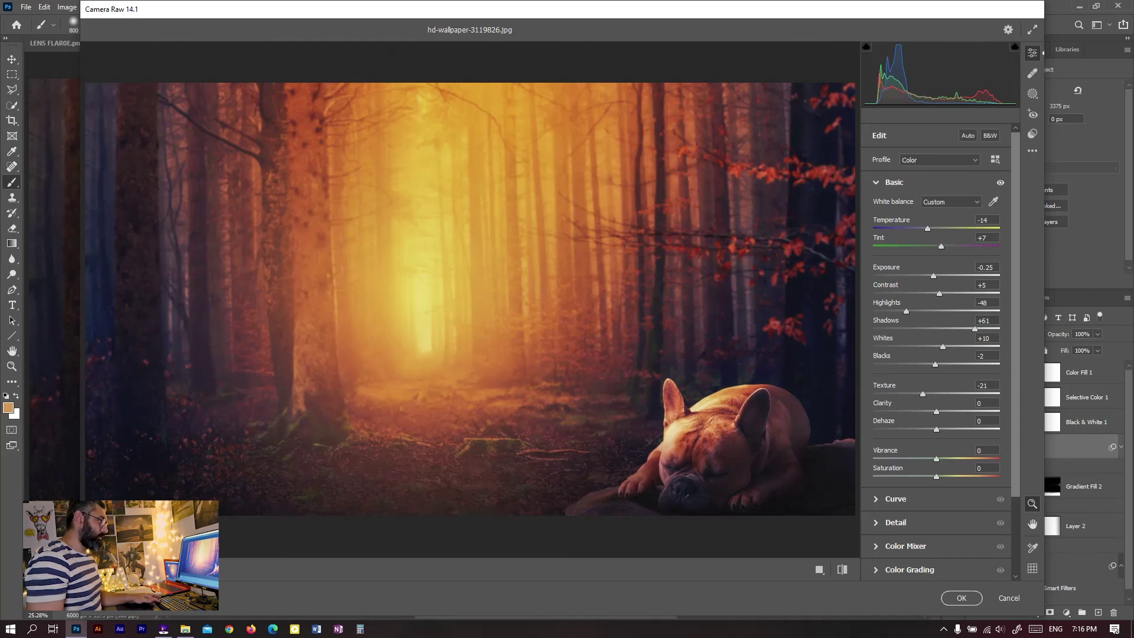
{"action": "key", "text": "Up"}
{"action": "key", "text": "Up"}
{"action": "key", "text": "shift+Up"}
{"action": "key", "text": "Down"}
{"action": "key", "text": "Down"}
{"action": "key", "text": "Down"}
{"action": "key", "text": "shift+Down"}
{"action": "key", "text": "Down"}
{"action": "key", "text": "Down"}
{"action": "key", "text": "Down"}
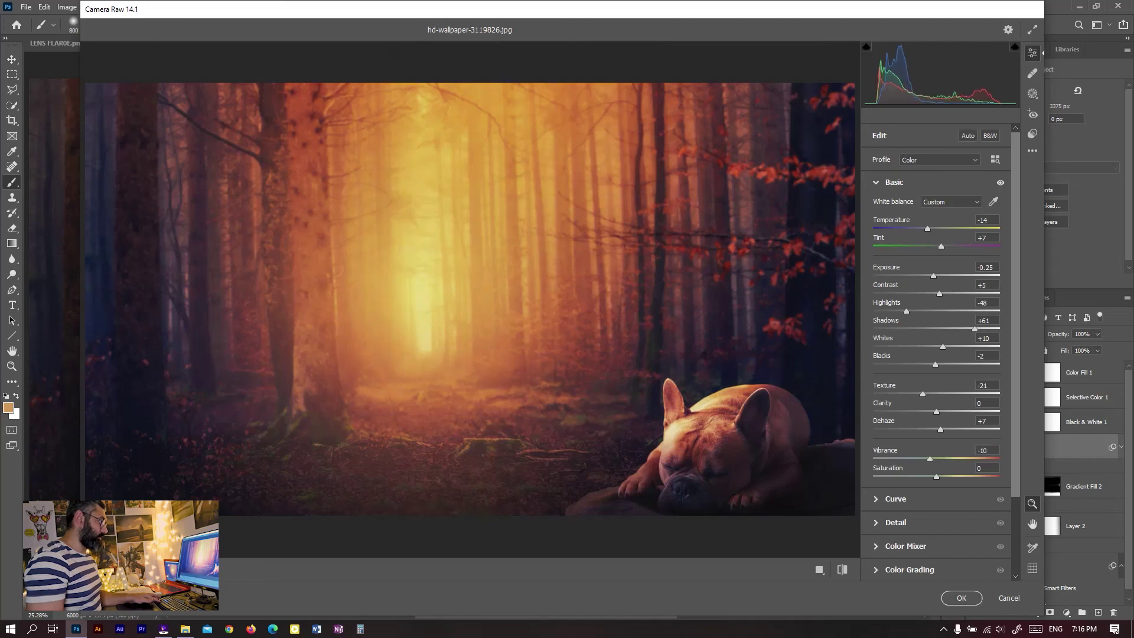
{"action": "key", "text": "Up"}
{"action": "key", "text": "Up"}
{"action": "key", "text": "Up"}
{"action": "scroll", "coordinate": [937, 295], "scroll_direction": "down", "scroll_amount": 2}
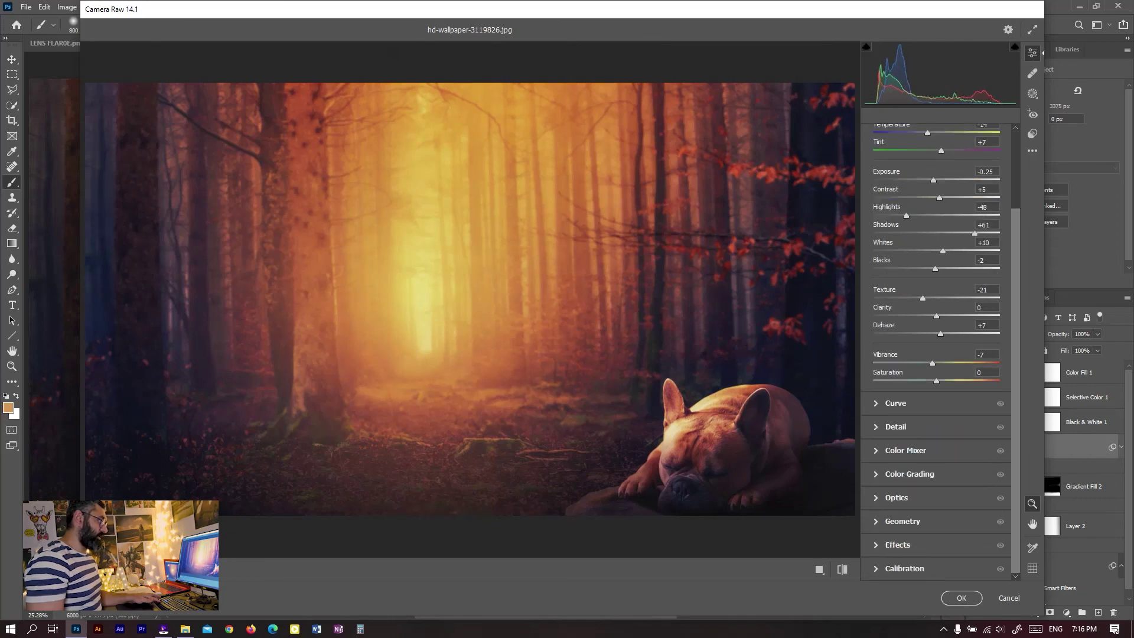
Set the tone curve to Highlights +19, Lights +9, Darks +9 and Shadows -7.
{"action": "left_click", "coordinate": [896, 403]}
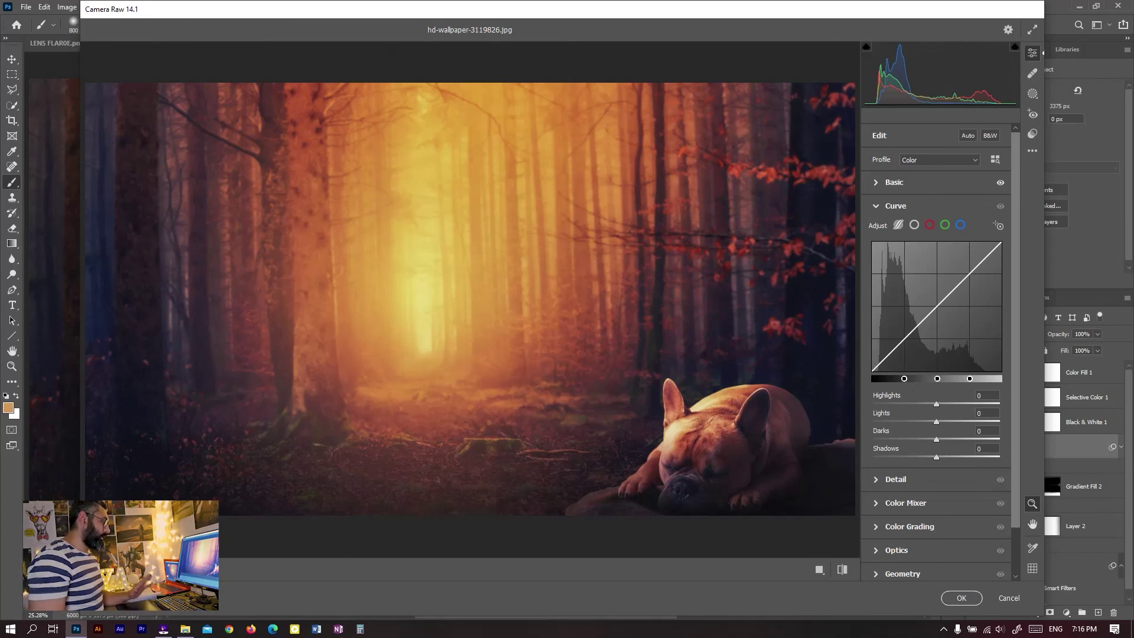
{"action": "left_click_drag", "start_coordinate": [936, 405], "coordinate": [949, 404]}
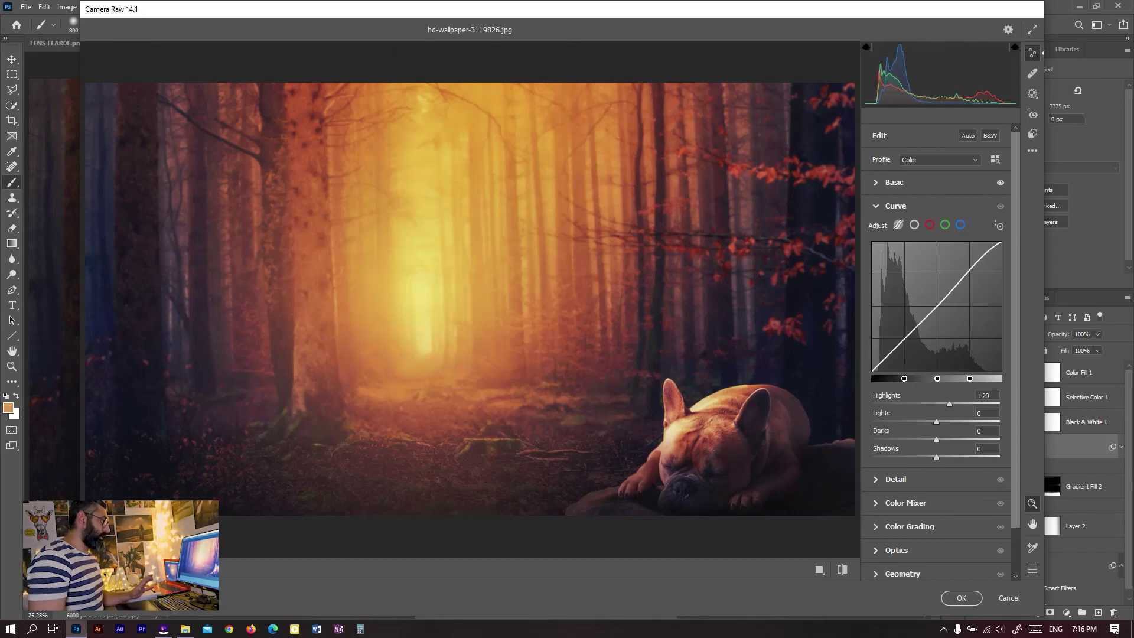
{"action": "left_click_drag", "start_coordinate": [950, 404], "coordinate": [948, 404]}
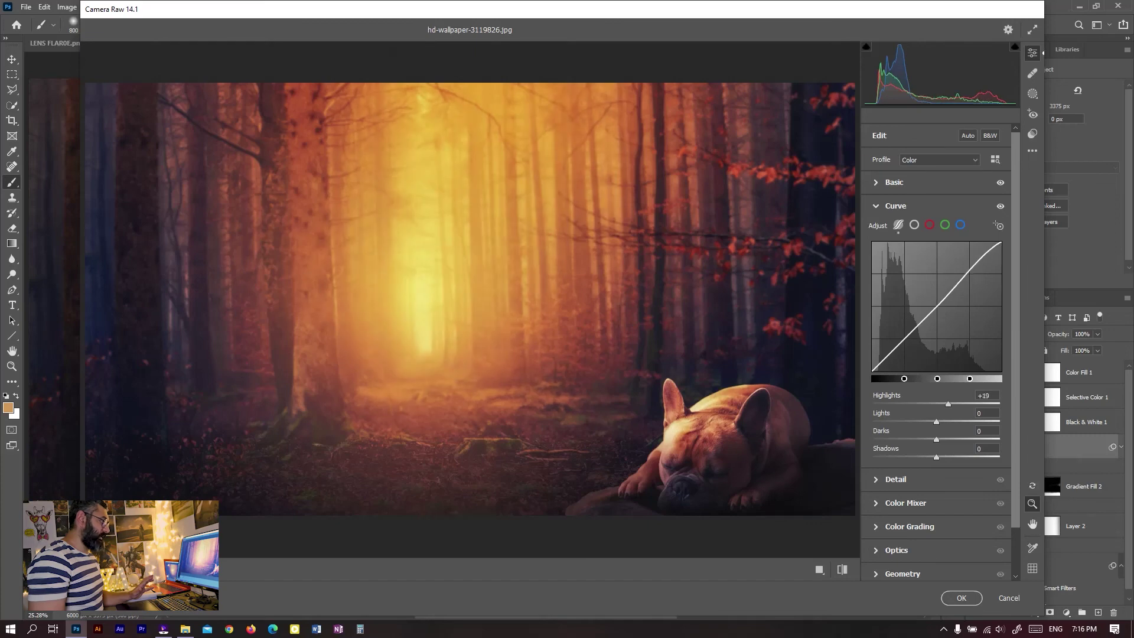
{"action": "left_click_drag", "start_coordinate": [936, 422], "coordinate": [943, 422]}
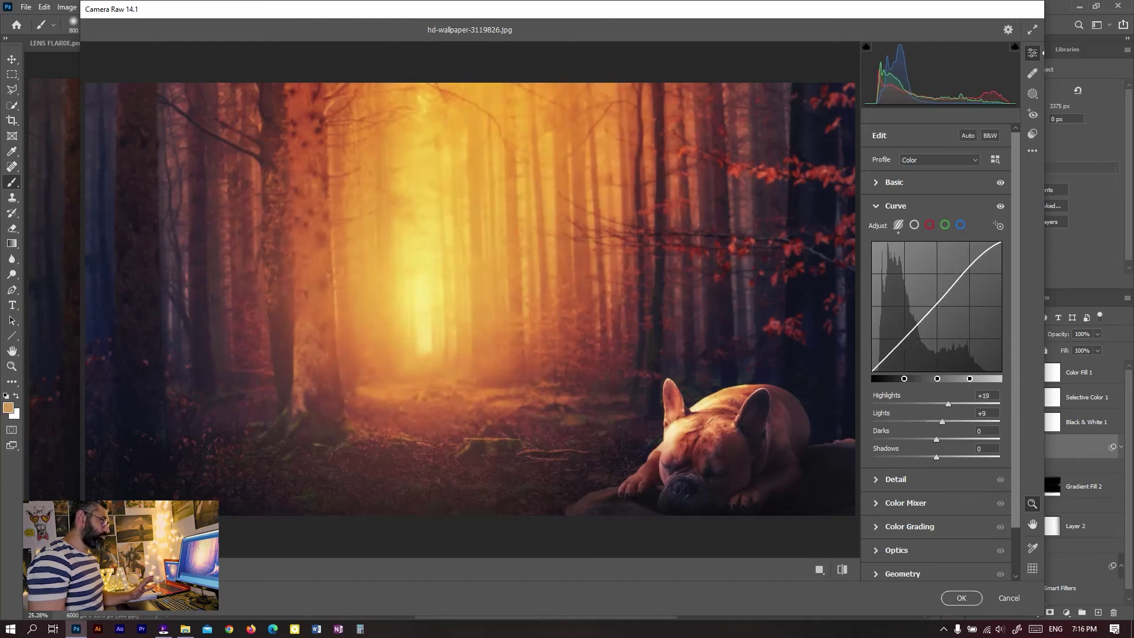
{"action": "left_click_drag", "start_coordinate": [936, 439], "coordinate": [931, 457]}
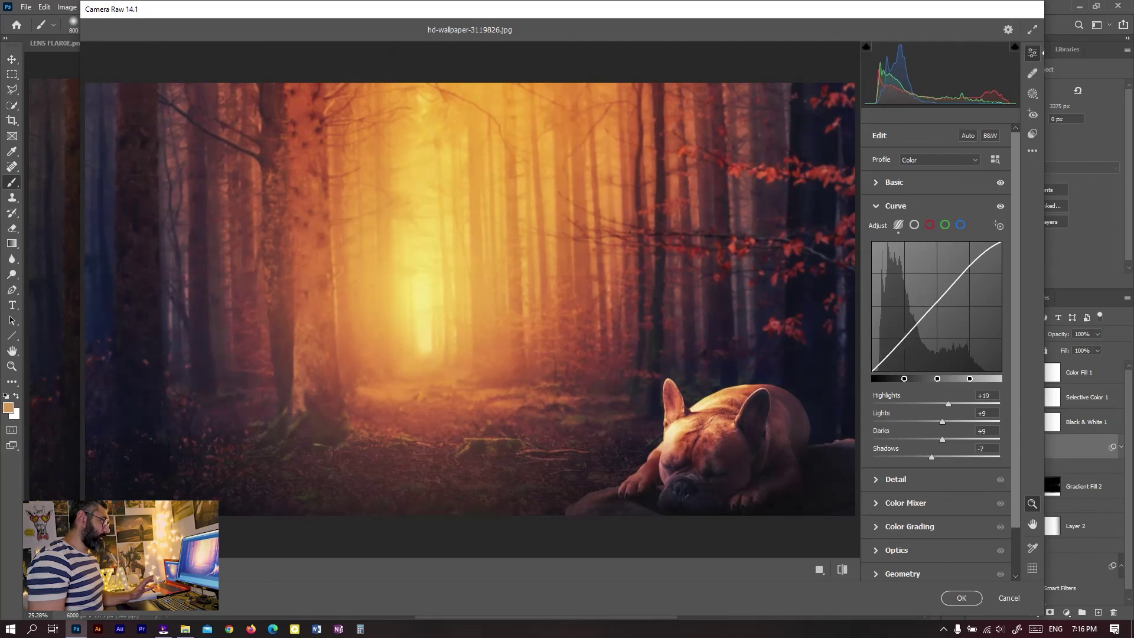
Raise Detail sharpening to 36.
{"action": "scroll", "coordinate": [936, 355], "scroll_direction": "down", "scroll_amount": 2}
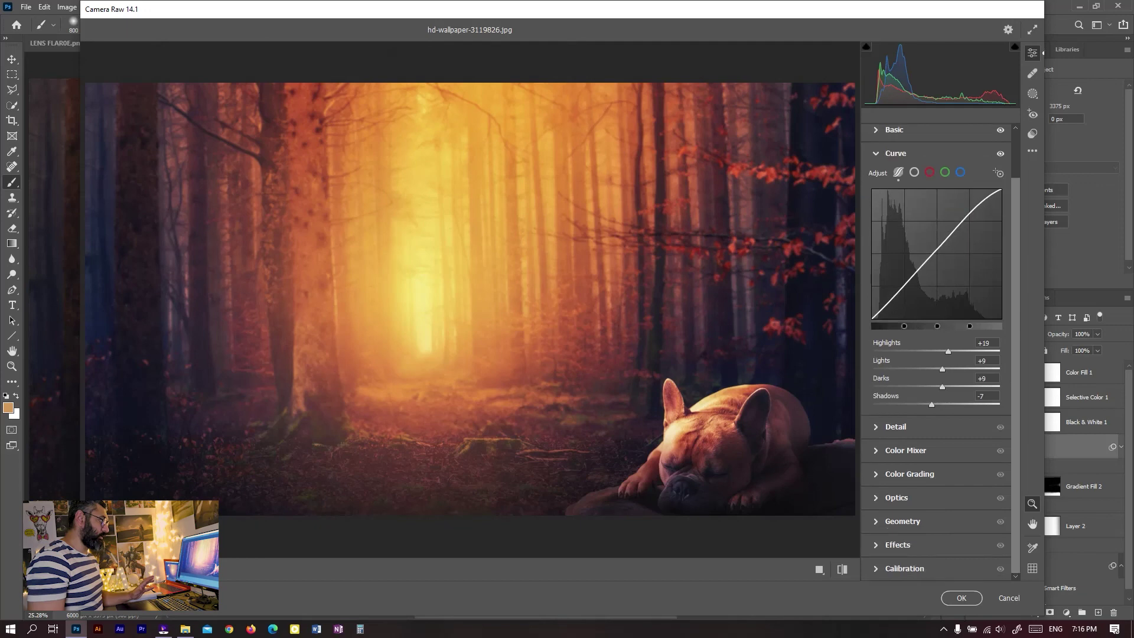
{"action": "left_click", "coordinate": [895, 426]}
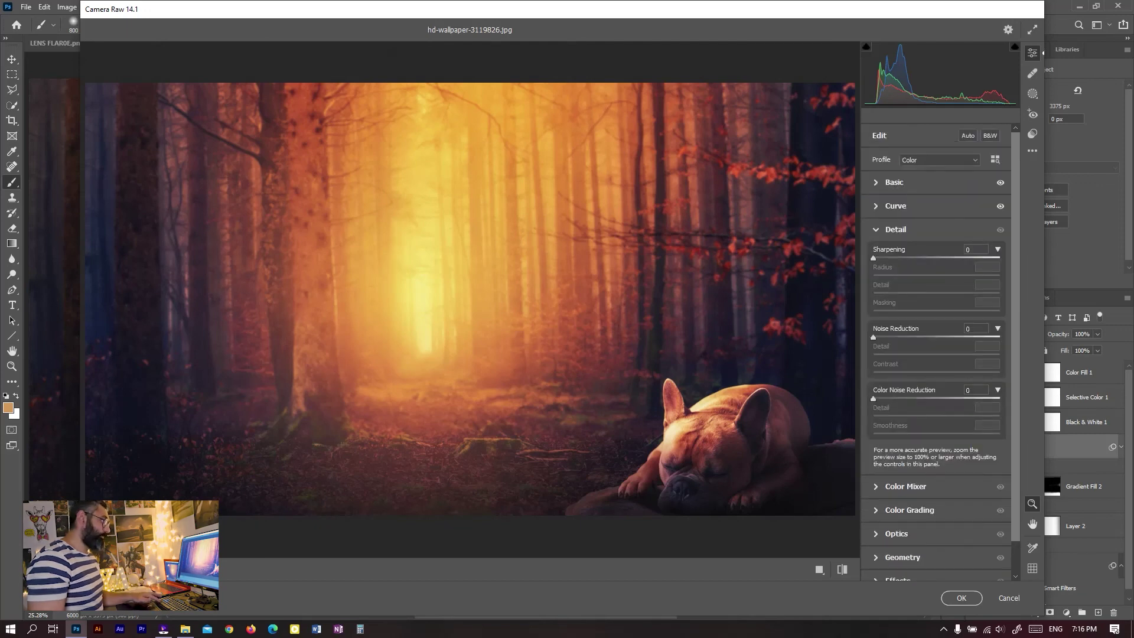
{"action": "left_click_drag", "start_coordinate": [873, 258], "coordinate": [902, 258]}
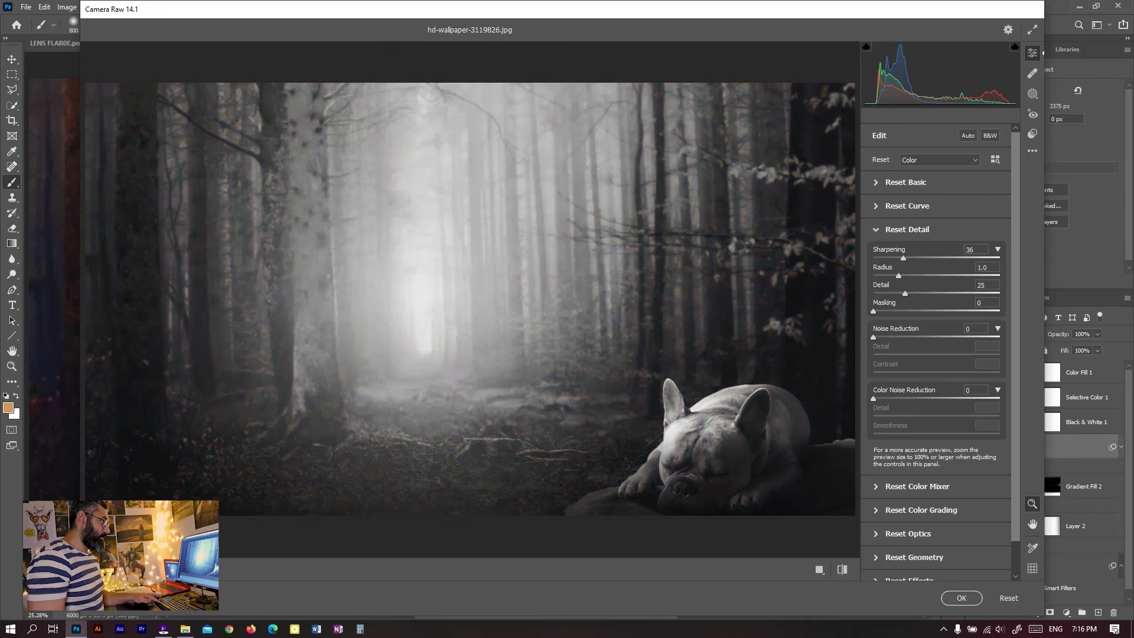
Set Sharpening 41, Masking 70, Noise Reduction 20, Contrast 47 and Color Noise Reduction 23.
{"action": "left_click_drag", "start_coordinate": [906, 258], "coordinate": [907, 258]}
{"action": "left_click_drag", "start_coordinate": [873, 311], "coordinate": [959, 311]}
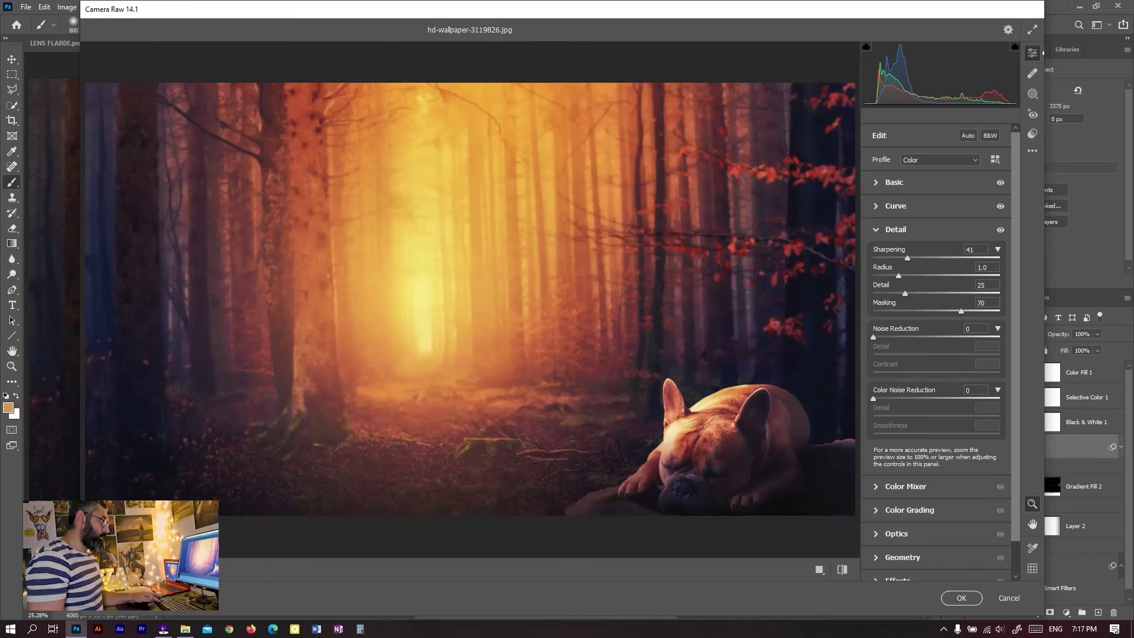
{"action": "left_click_drag", "start_coordinate": [873, 337], "coordinate": [898, 338]}
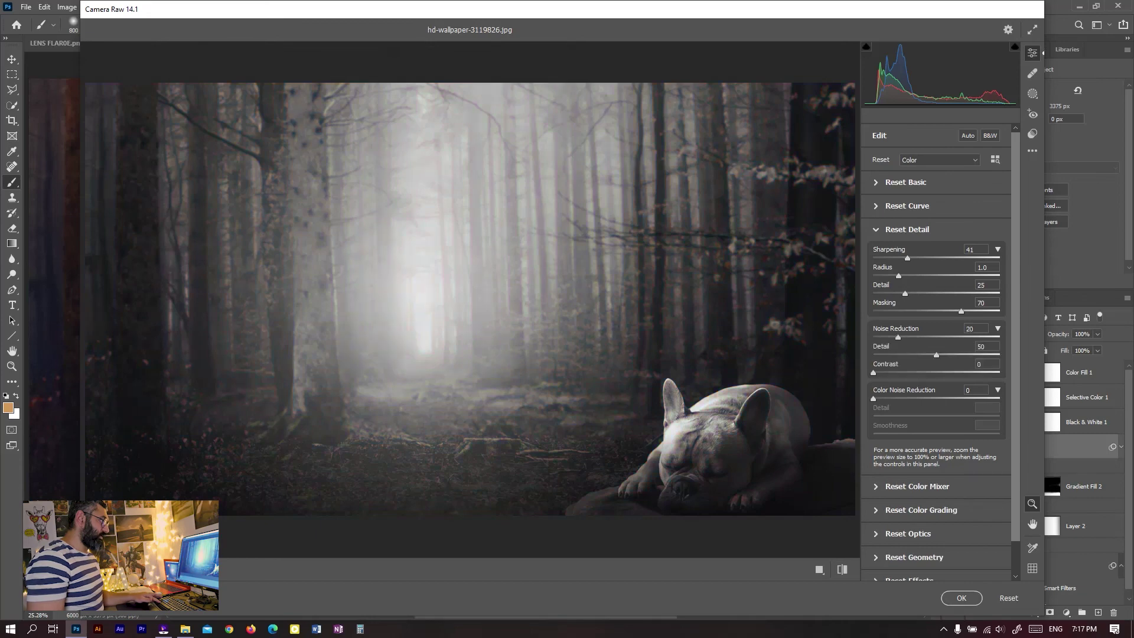
{"action": "left_click_drag", "start_coordinate": [925, 373], "coordinate": [932, 372]}
{"action": "left_click_drag", "start_coordinate": [873, 398], "coordinate": [890, 399]}
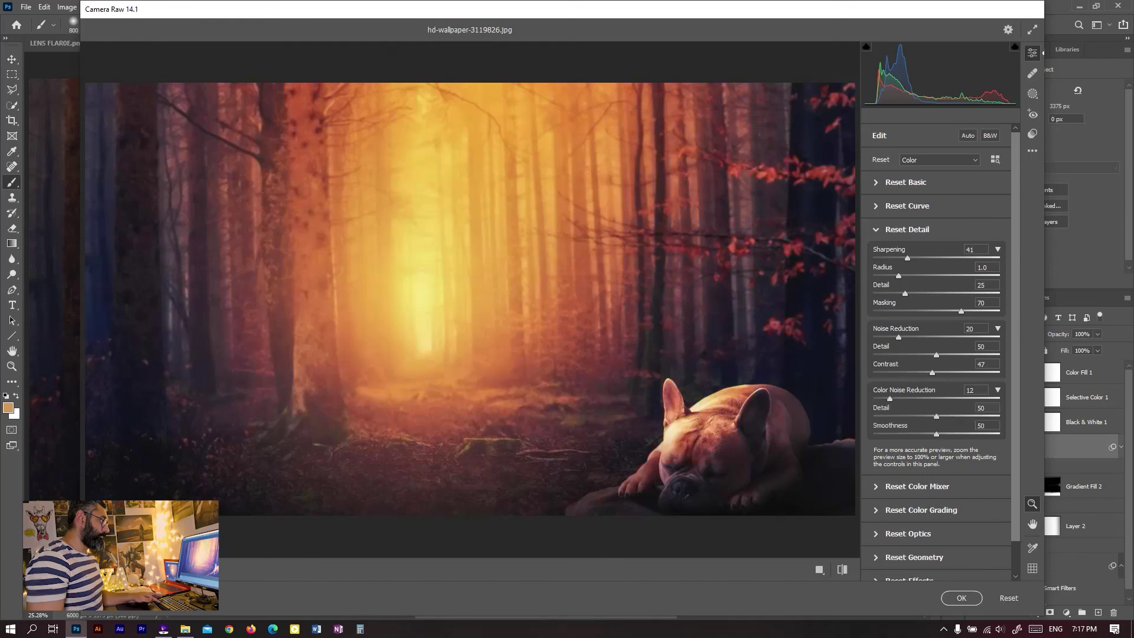
{"action": "scroll", "coordinate": [936, 340], "scroll_direction": "down", "scroll_amount": 1}
{"action": "scroll", "coordinate": [937, 339], "scroll_direction": "down", "scroll_amount": 1}
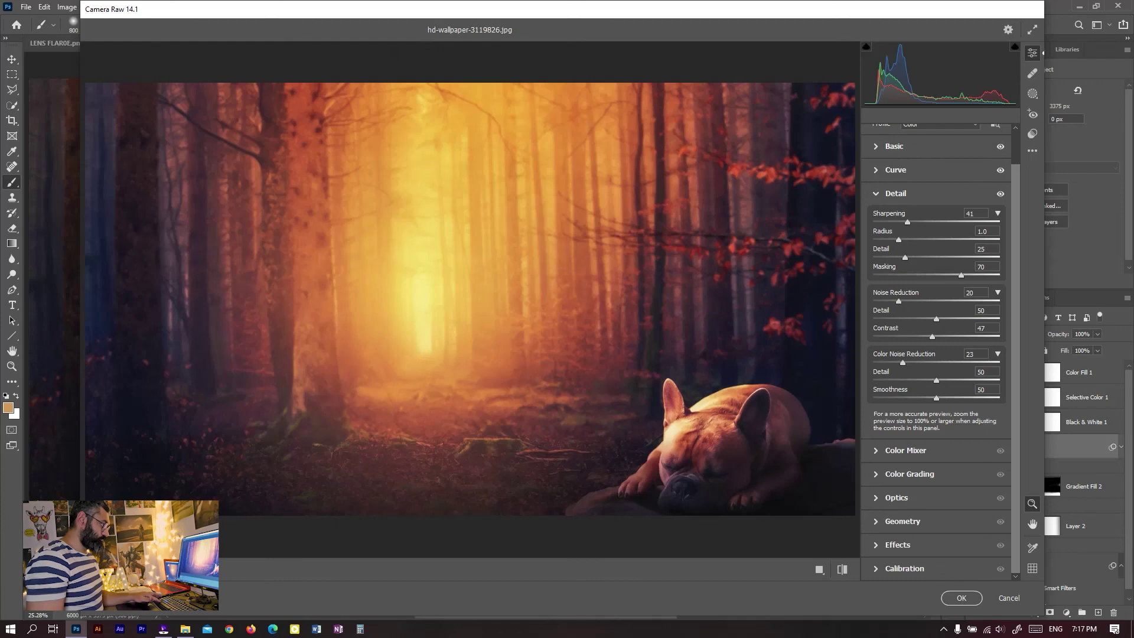
{"action": "left_click", "coordinate": [910, 473]}
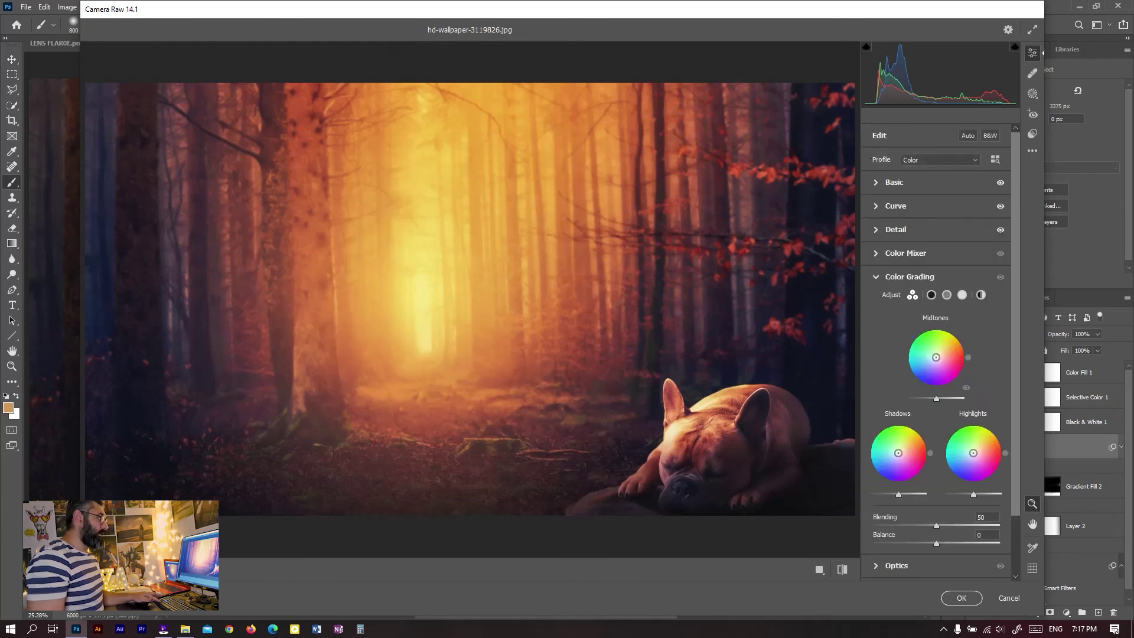
Tint midtones and highlights warm yellow-orange and shadows blue-purple, lifting their luminance slightly.
{"action": "left_click_drag", "start_coordinate": [936, 357], "coordinate": [939, 356]}
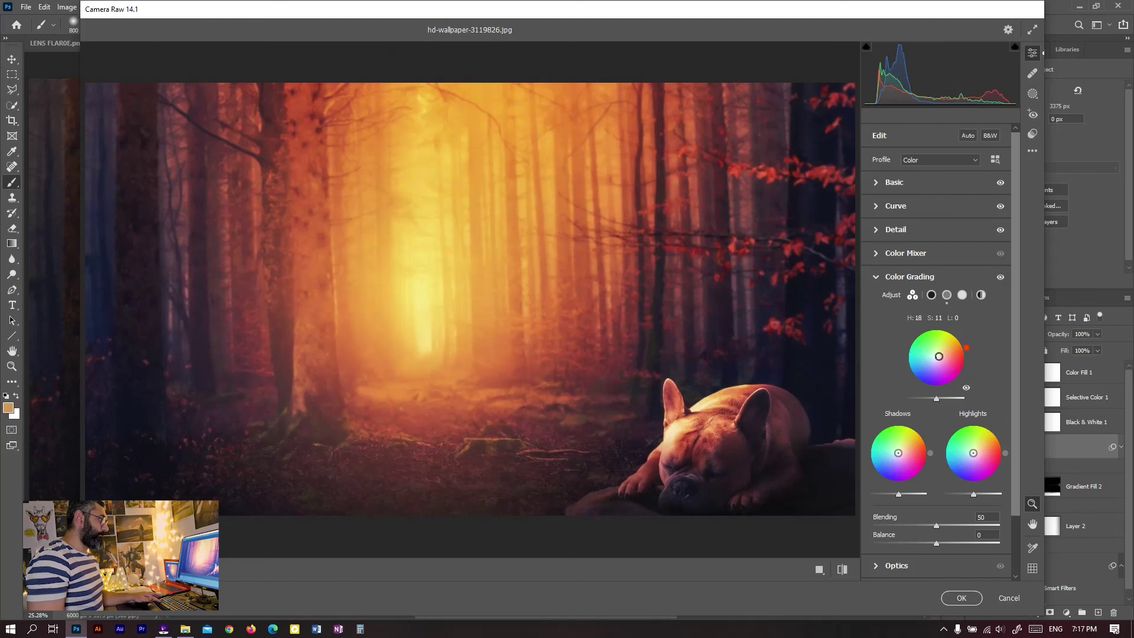
{"action": "left_click_drag", "start_coordinate": [939, 356], "coordinate": [939, 355]}
{"action": "left_click_drag", "start_coordinate": [936, 398], "coordinate": [944, 398]}
{"action": "left_click_drag", "start_coordinate": [898, 453], "coordinate": [898, 456]}
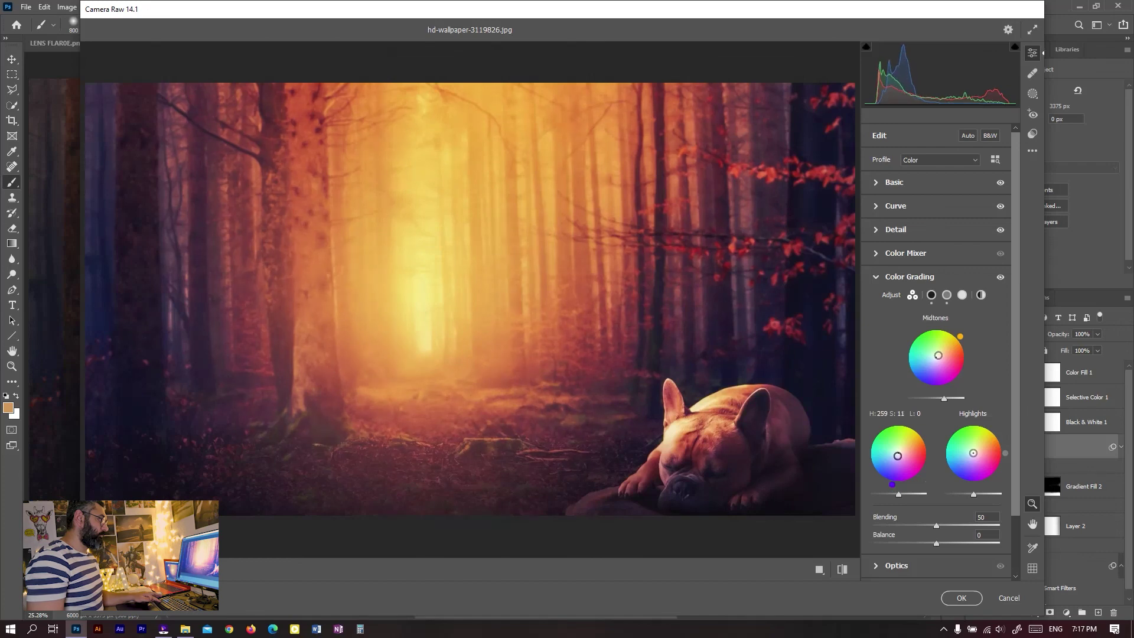
{"action": "left_click_drag", "start_coordinate": [899, 494], "coordinate": [903, 494]}
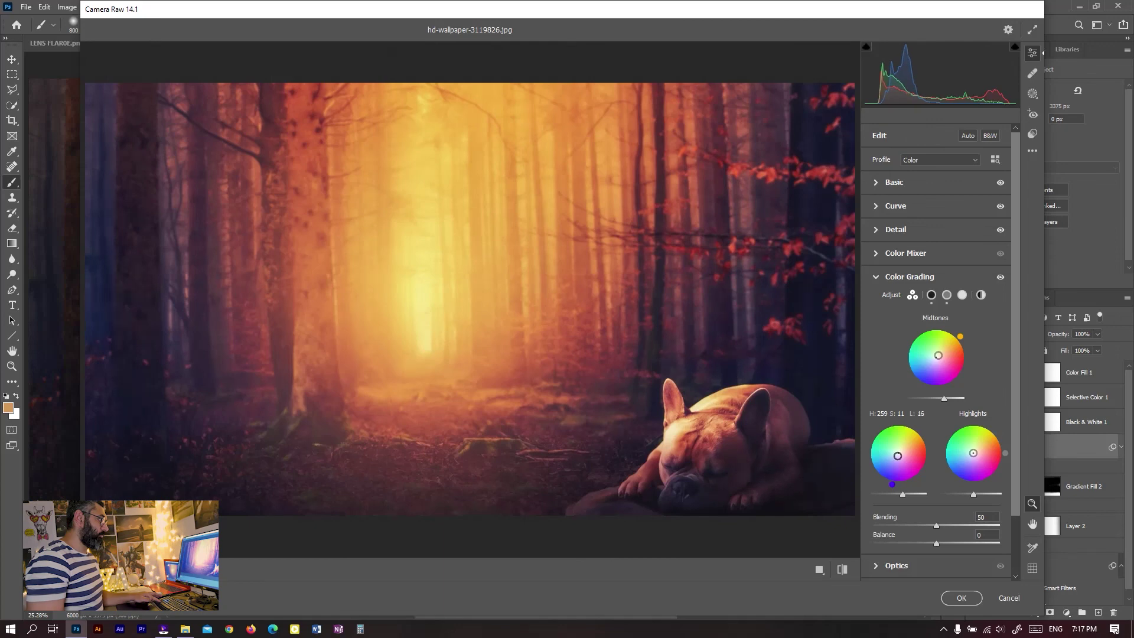
{"action": "left_click_drag", "start_coordinate": [974, 453], "coordinate": [975, 450]}
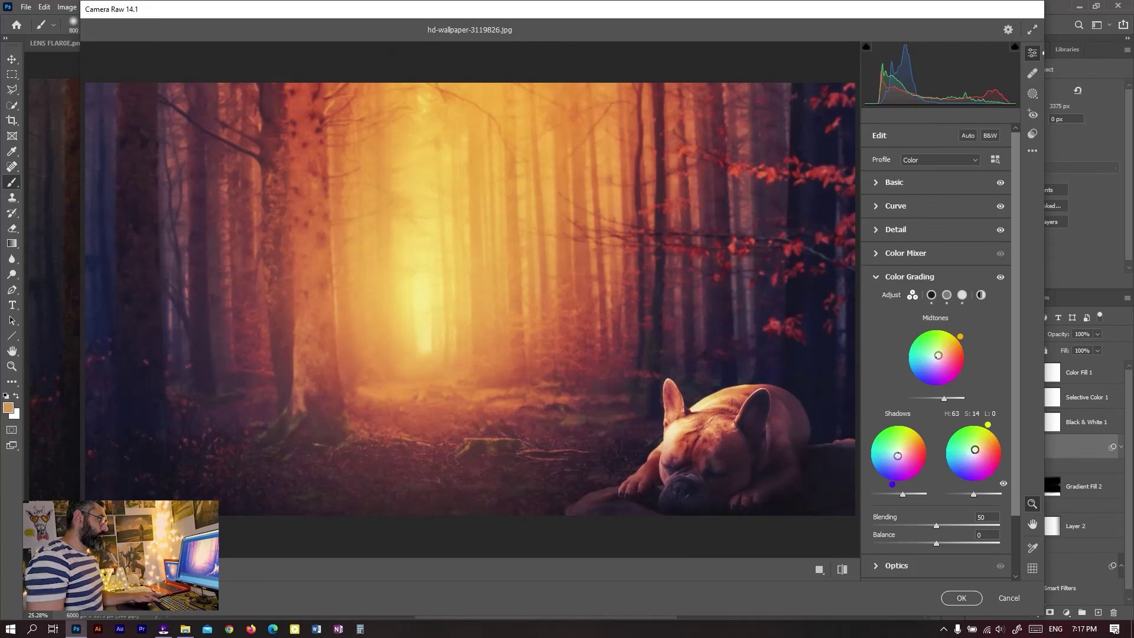
{"action": "left_click_drag", "start_coordinate": [974, 494], "coordinate": [979, 494]}
Set colour grading Blending to 69 and Balance to about +39.
{"action": "scroll", "coordinate": [937, 354], "scroll_direction": "down", "scroll_amount": 2}
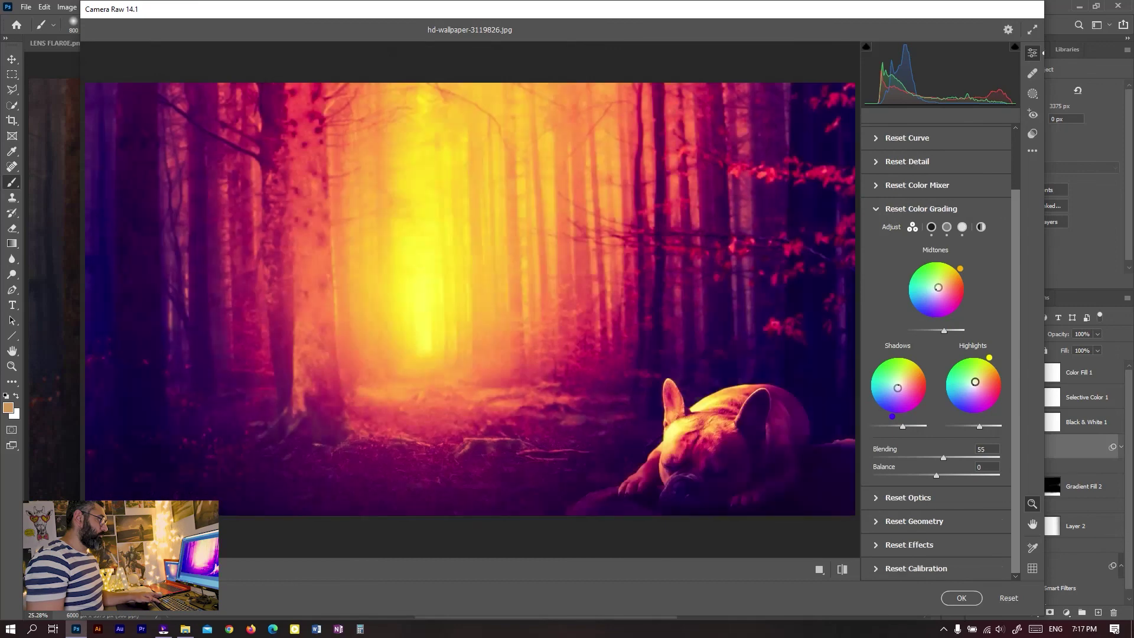
{"action": "mouse_move", "coordinate": [936, 458]}
{"action": "left_mouse_down"}
{"action": "mouse_move", "coordinate": [955, 457]}
{"action": "mouse_move", "coordinate": [961, 476]}
{"action": "left_mouse_up"}
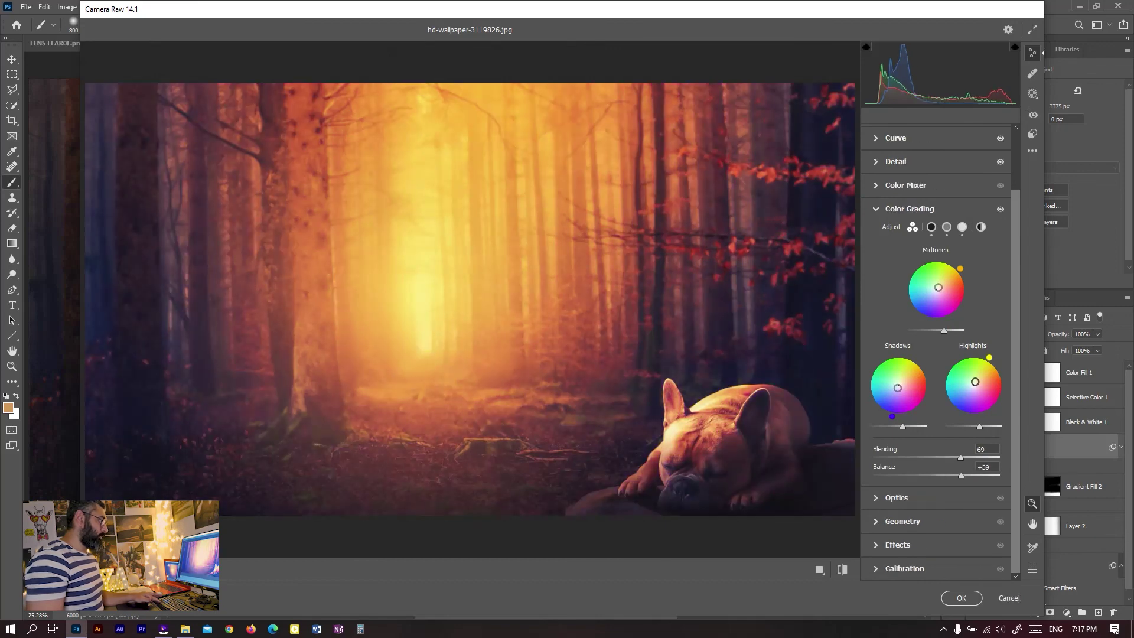
{"action": "key", "text": "Left"}
{"action": "left_click", "coordinate": [897, 497]}
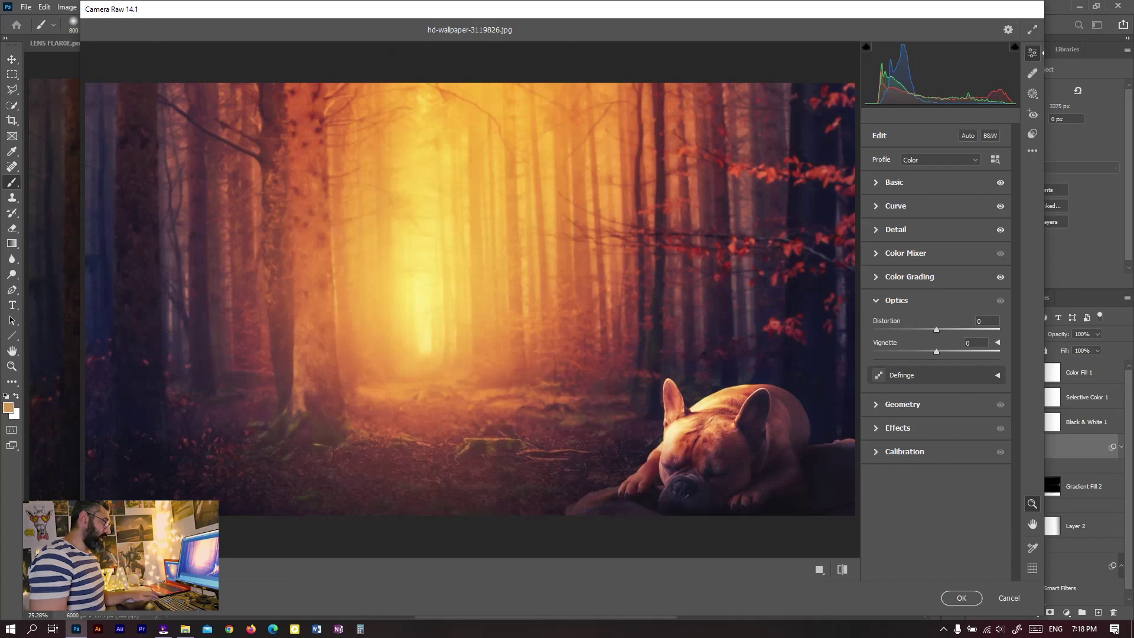
Add Grain 16, checking it zoomed in on the dog's face.
{"action": "left_click", "coordinate": [897, 427]}
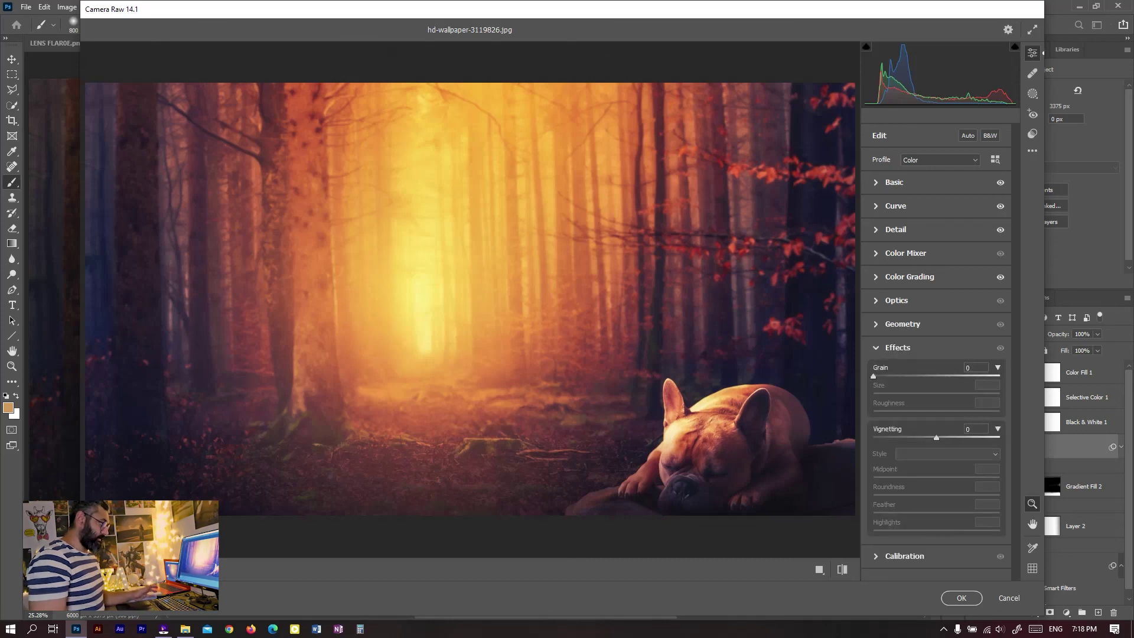
{"action": "key", "text": "alt"}
{"action": "left_click_drag", "start_coordinate": [874, 376], "coordinate": [892, 376]}
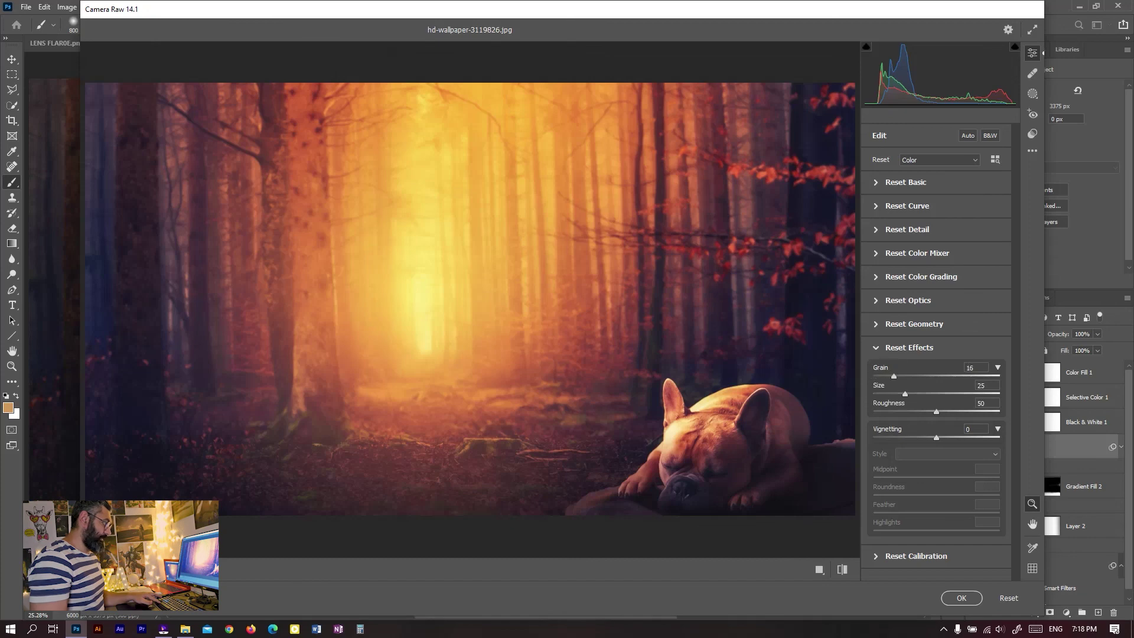
{"action": "key", "text": "alt"}
{"action": "left_click_drag", "start_coordinate": [657, 444], "coordinate": [696, 310]}
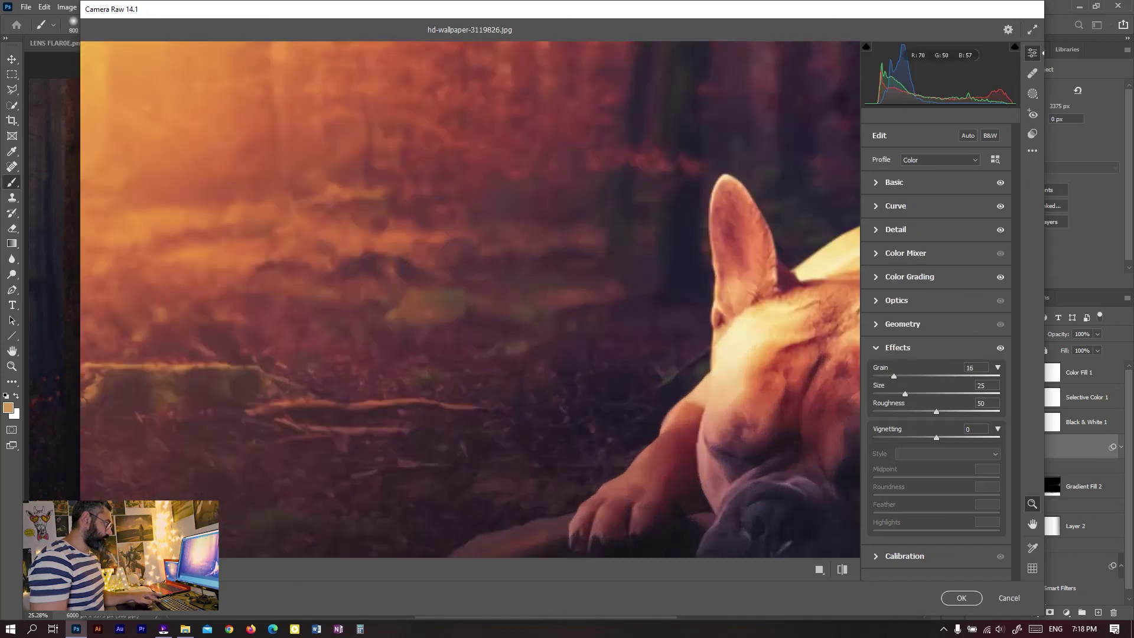
{"action": "key", "text": "ctrl+minus"}
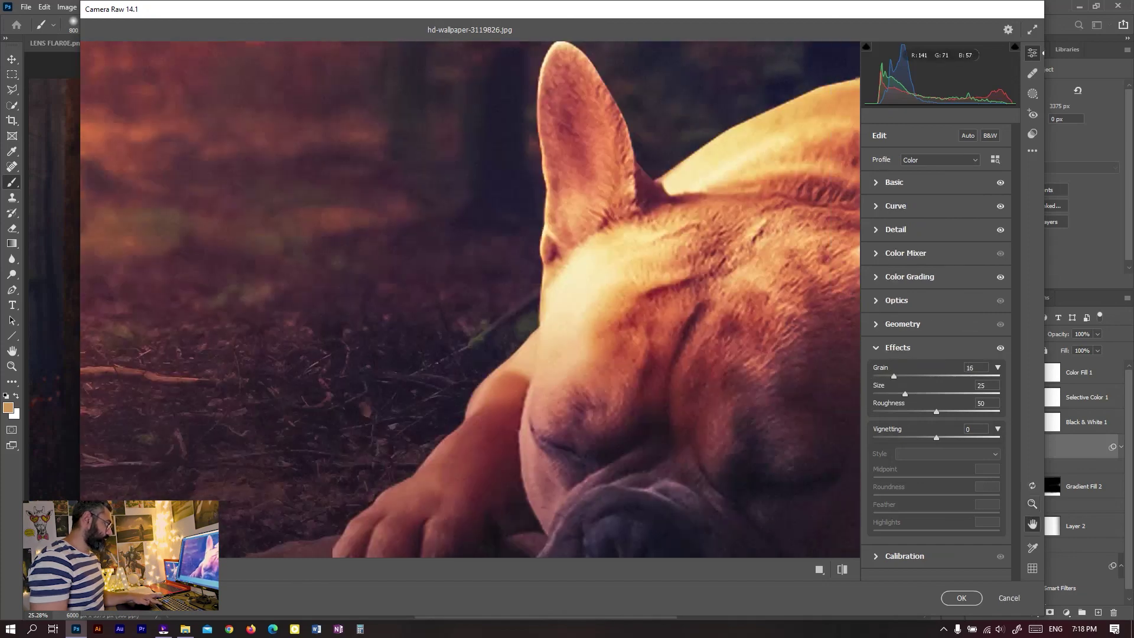
{"action": "key", "text": "ctrl+minus"}
{"action": "key", "text": "ctrl+minus"}
{"action": "key", "text": "ctrl+minus"}
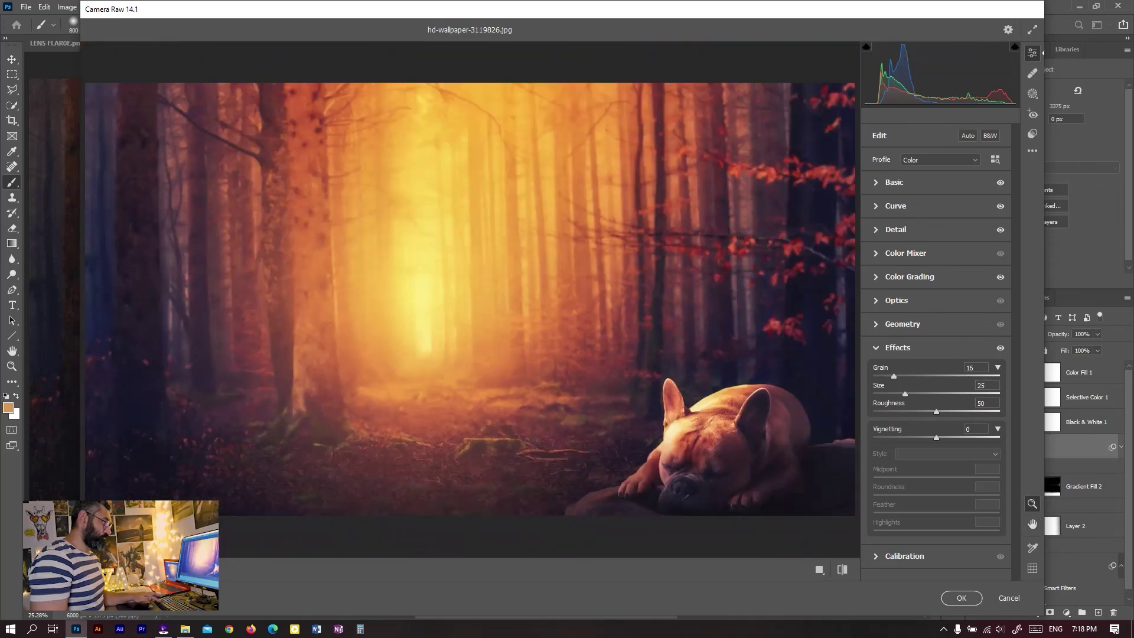
Add a -16 Highlight Priority vignette with Midpoint 77, Feather 89 and Highlights 90.
{"action": "left_click_drag", "start_coordinate": [936, 438], "coordinate": [902, 438]}
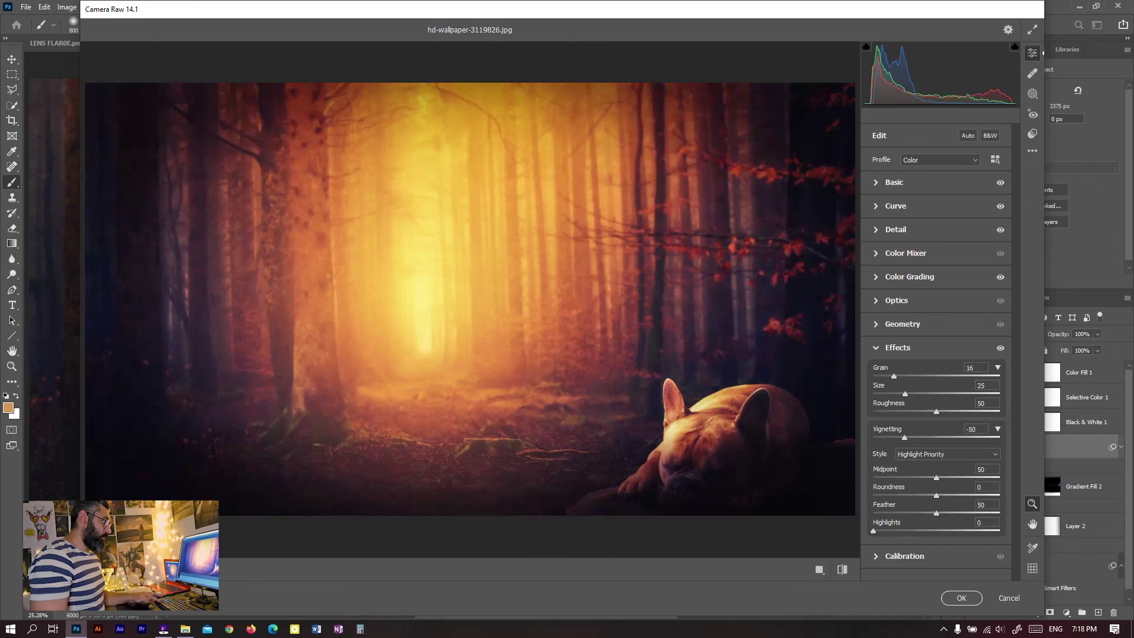
{"action": "left_click_drag", "start_coordinate": [901, 438], "coordinate": [921, 437]}
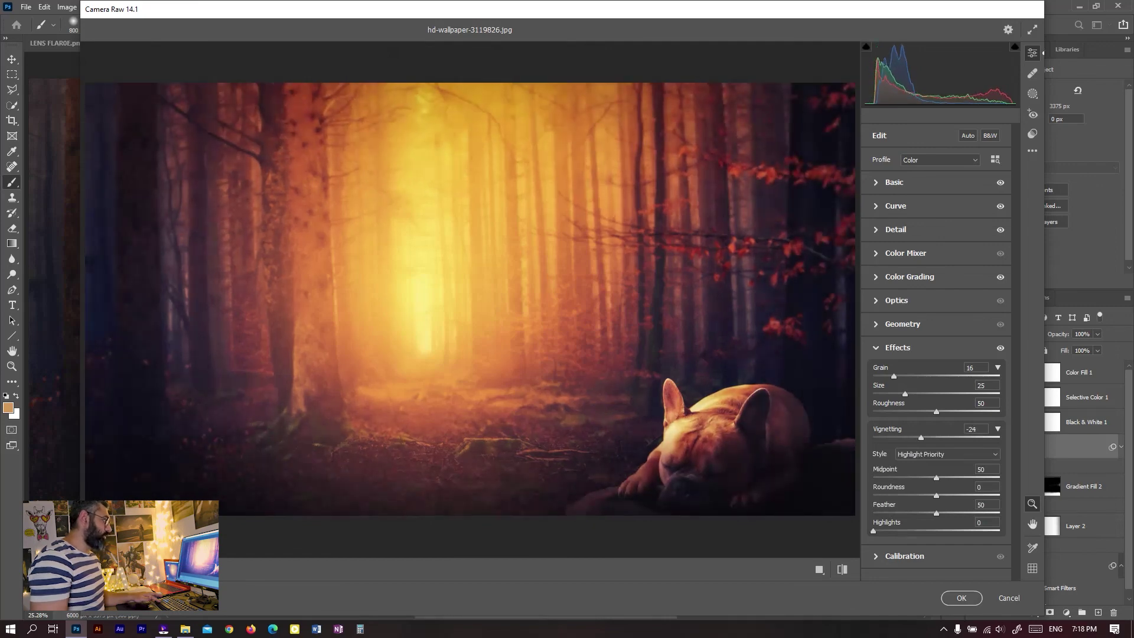
{"action": "left_click_drag", "start_coordinate": [937, 477], "coordinate": [974, 477]}
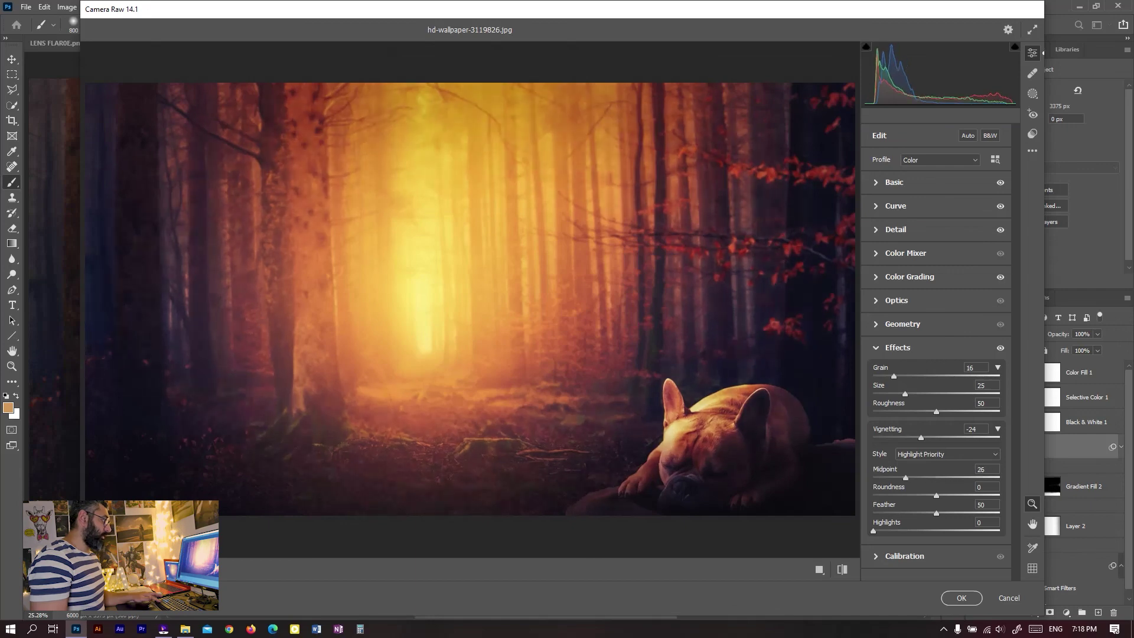
{"action": "left_click_drag", "start_coordinate": [974, 477], "coordinate": [973, 495]}
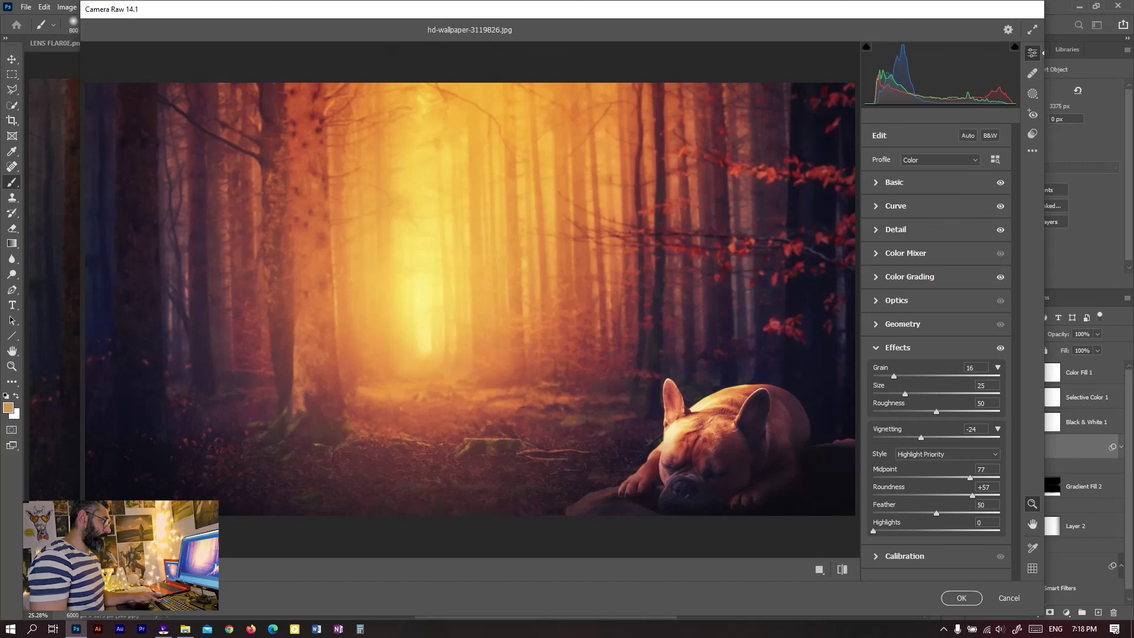
{"action": "left_click_drag", "start_coordinate": [959, 513], "coordinate": [985, 513]}
{"action": "left_click_drag", "start_coordinate": [873, 531], "coordinate": [987, 530]}
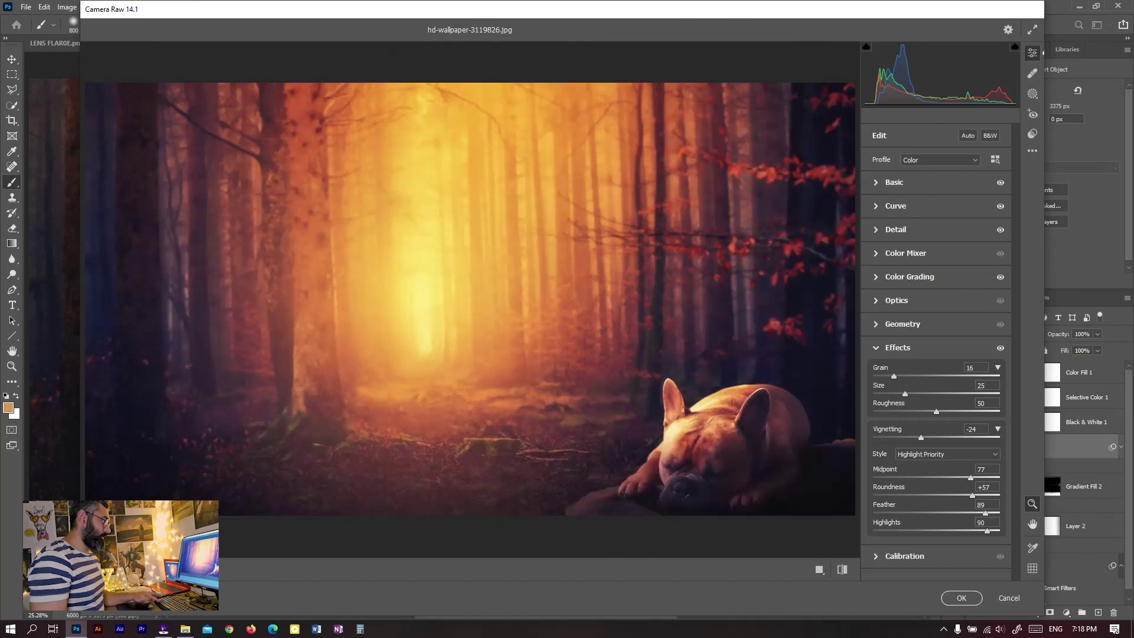
{"action": "left_click_drag", "start_coordinate": [923, 438], "coordinate": [926, 437]}
Compare Before/After zoomed in on the dog, then apply the Camera Raw filter to Layer 8.
{"action": "left_click", "coordinate": [819, 570]}
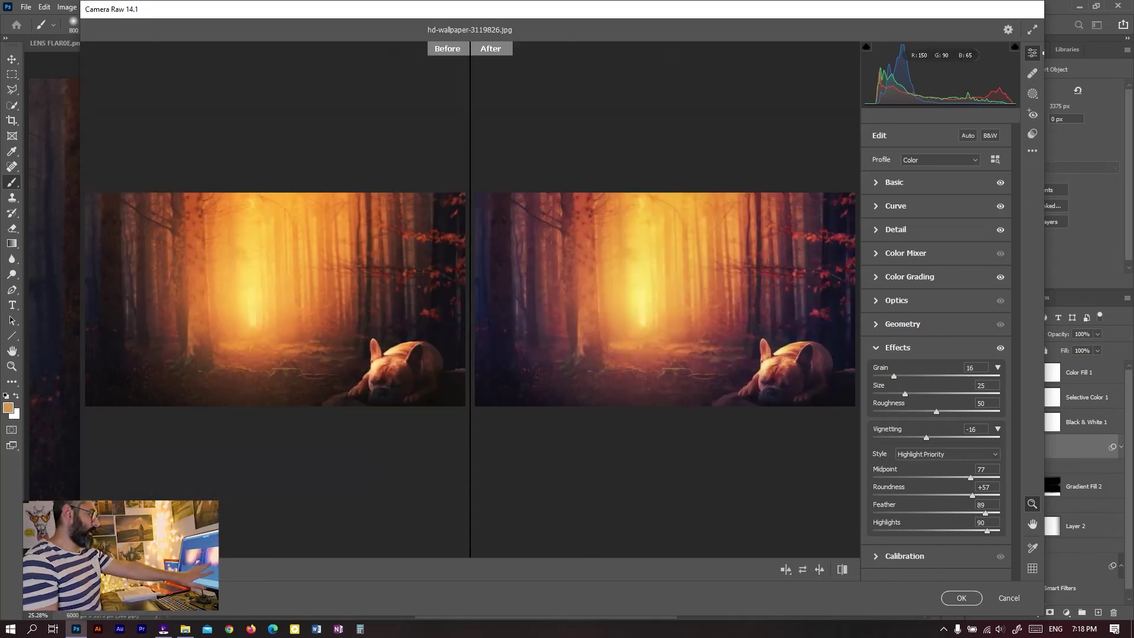
{"action": "key", "text": "ctrl+plus"}
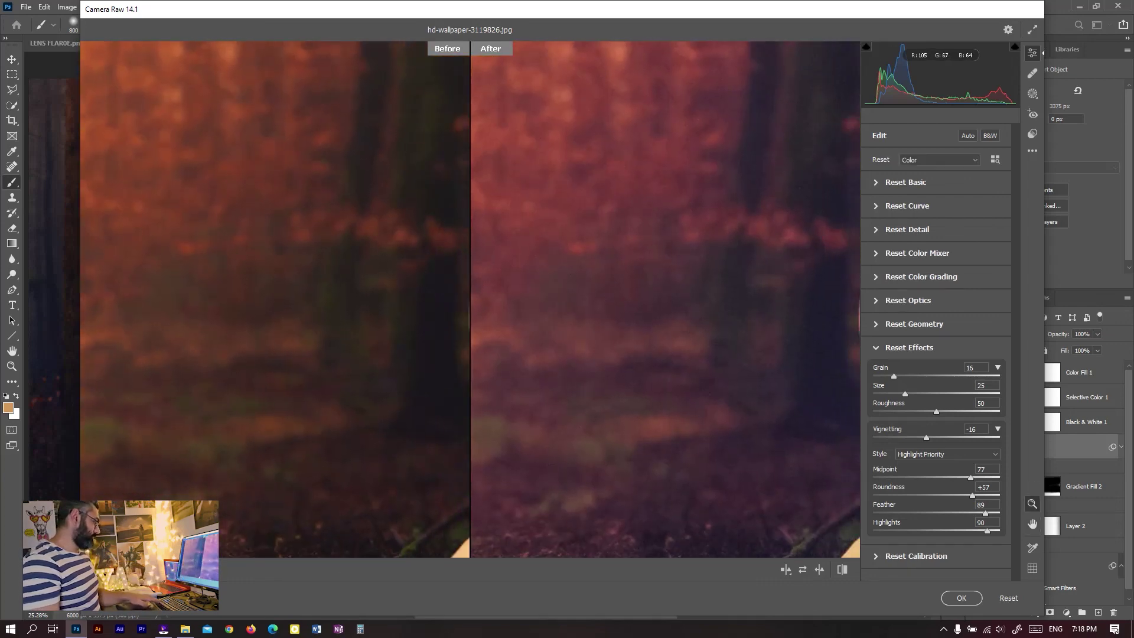
{"action": "scroll", "coordinate": [470, 295], "scroll_direction": "down", "scroll_amount": 2}
{"action": "scroll", "coordinate": [470, 295], "scroll_direction": "down", "scroll_amount": 2}
{"action": "scroll", "coordinate": [470, 296], "scroll_direction": "down", "scroll_amount": 2}
{"action": "scroll", "coordinate": [470, 295], "scroll_direction": "down", "scroll_amount": 2}
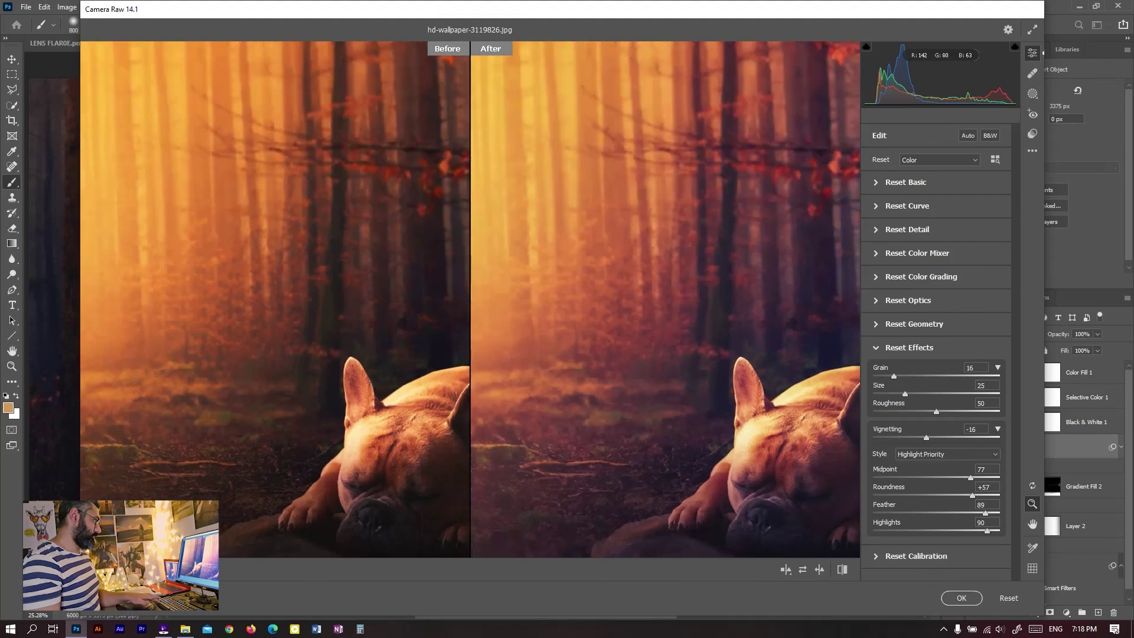
{"action": "scroll", "coordinate": [470, 295], "scroll_direction": "down", "scroll_amount": 1}
{"action": "scroll", "coordinate": [470, 295], "scroll_direction": "down", "scroll_amount": 1}
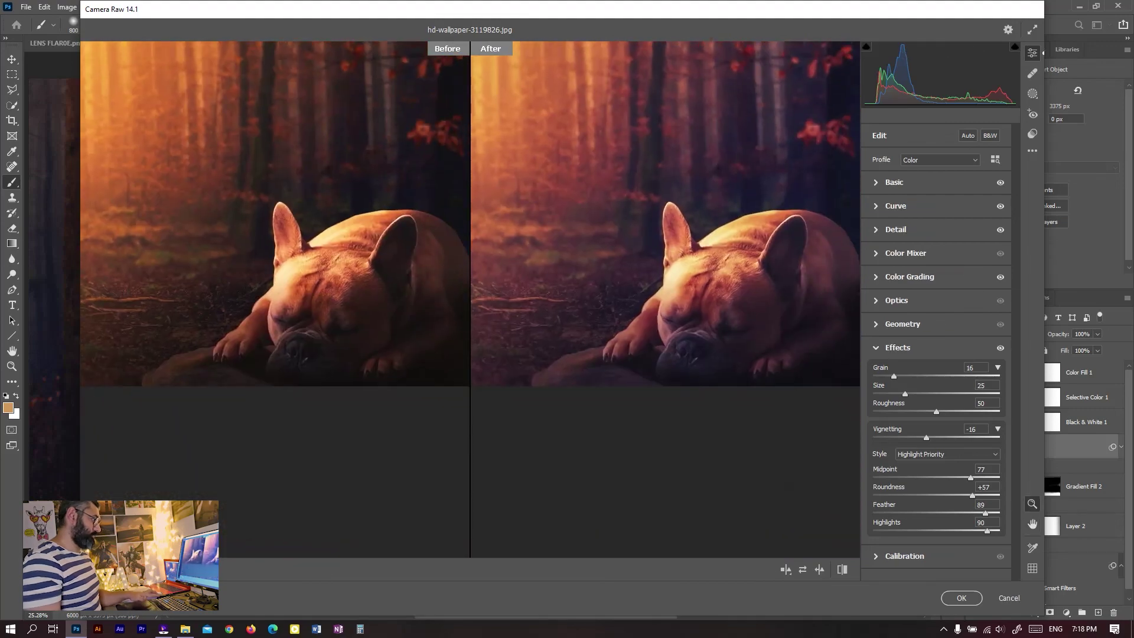
{"action": "left_click", "coordinate": [962, 598]}
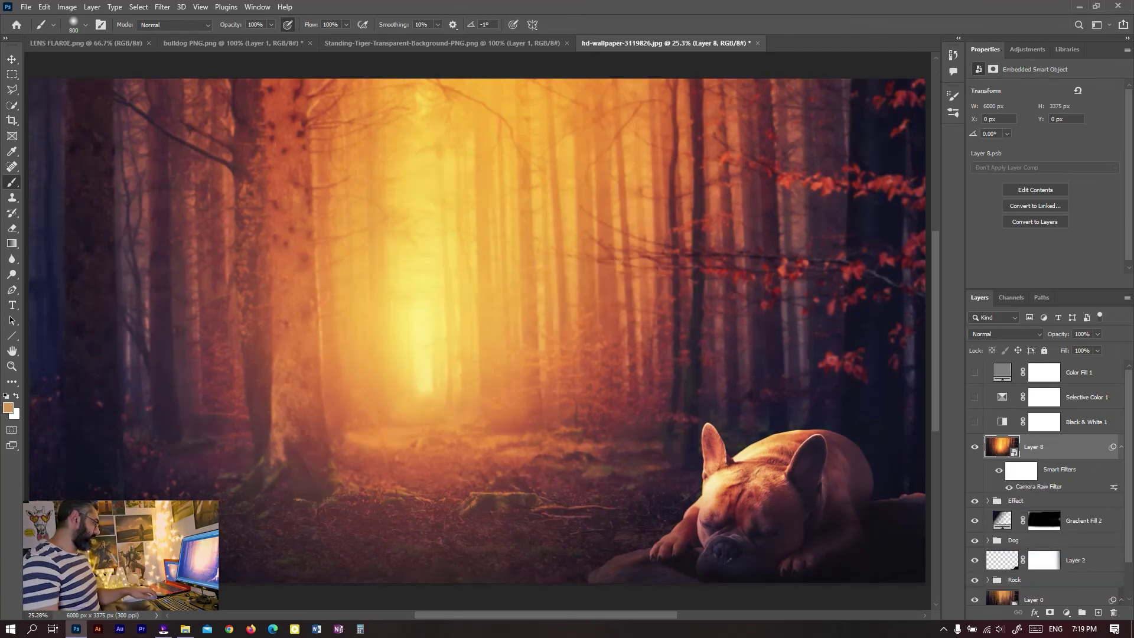
Hide Layer 8 and the Gradient Fill 2 bottom darkening to expose the layers beneath.
{"action": "scroll", "coordinate": [585, 377], "scroll_direction": "down", "scroll_amount": 2}
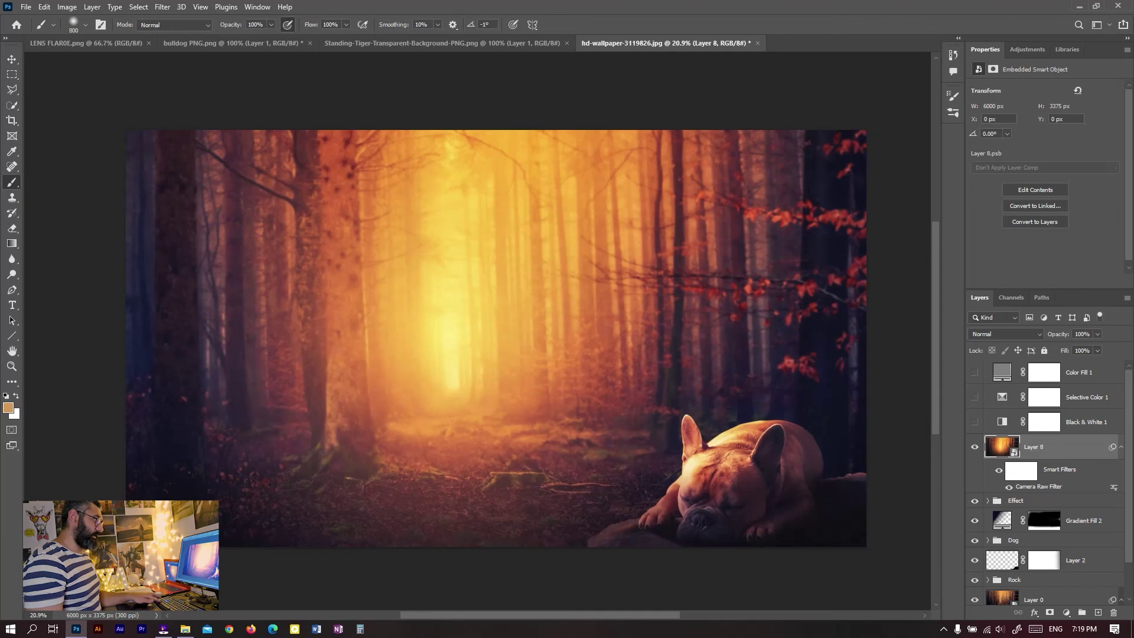
{"action": "left_click", "coordinate": [975, 447]}
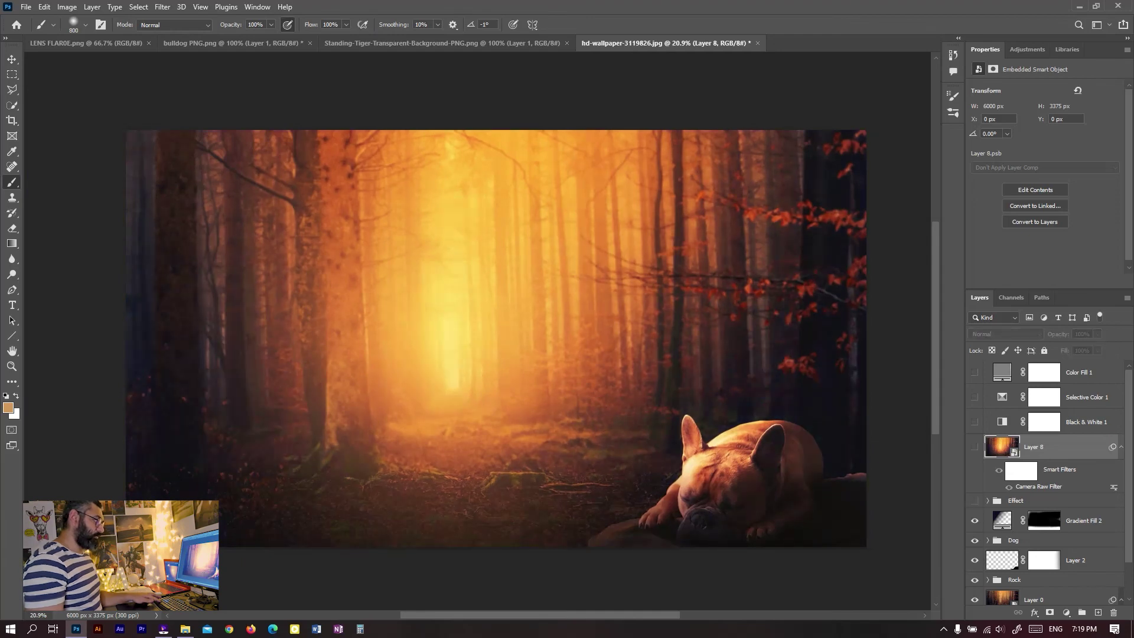
{"action": "scroll", "coordinate": [1045, 485], "scroll_direction": "down", "scroll_amount": 2}
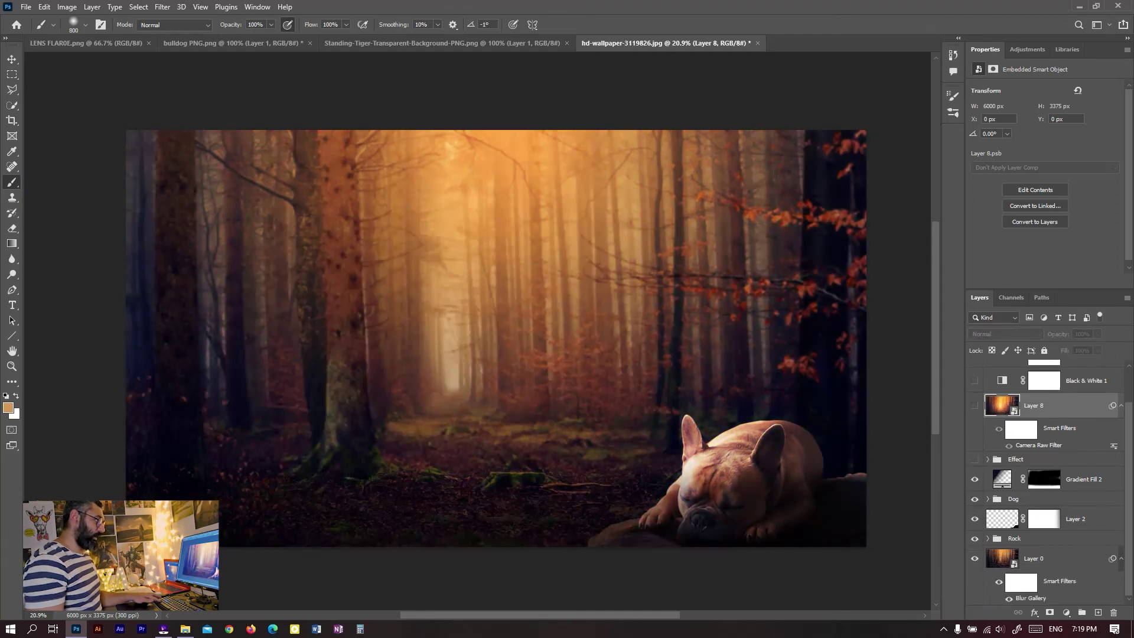
{"action": "left_click", "coordinate": [975, 479]}
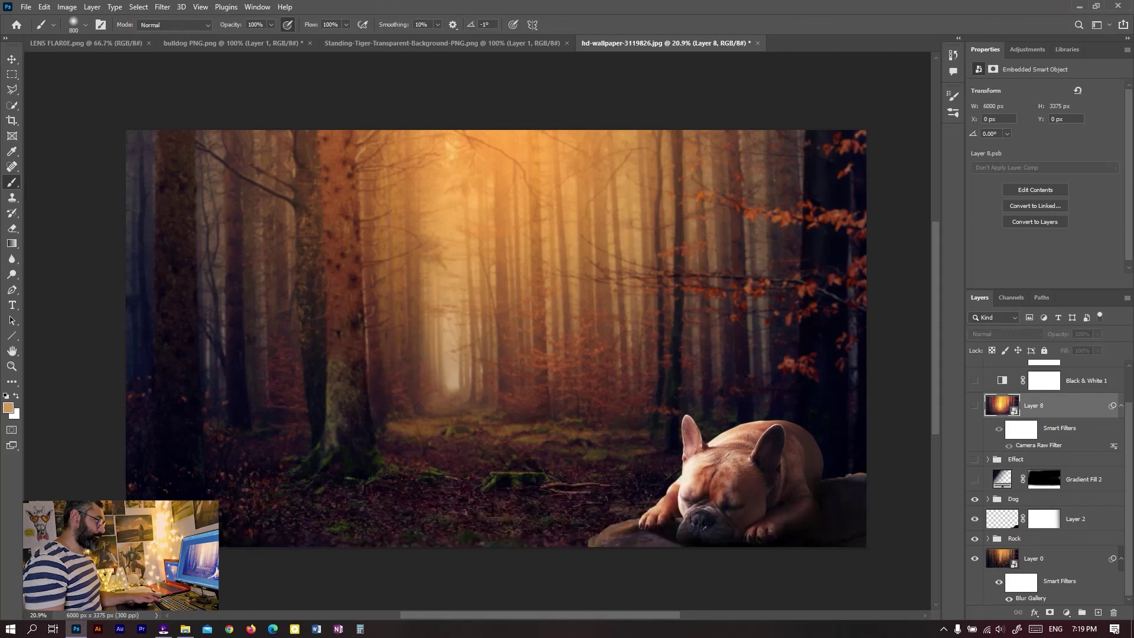
Hide all the colour, lighting and adjustment layers inside the Dog group.
{"action": "left_click", "coordinate": [988, 499]}
{"action": "left_click_drag", "start_coordinate": [975, 394], "coordinate": [975, 444]}
{"action": "scroll", "coordinate": [1045, 484], "scroll_direction": "down", "scroll_amount": 4}
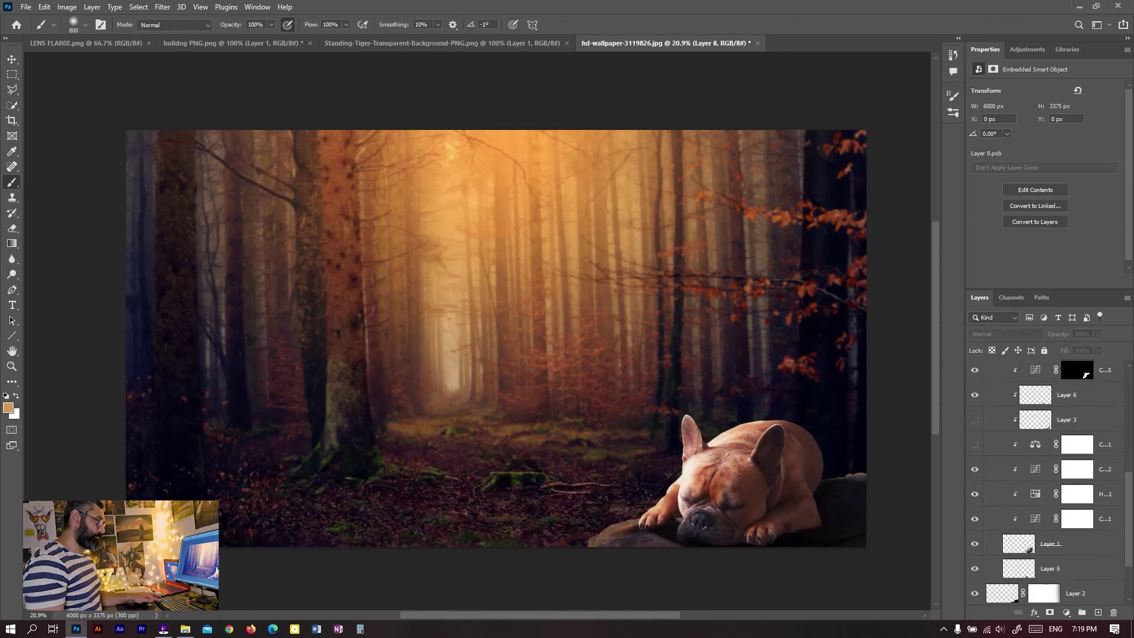
{"action": "left_click_drag", "start_coordinate": [974, 469], "coordinate": [975, 518]}
{"action": "scroll", "coordinate": [1045, 485], "scroll_direction": "down", "scroll_amount": 3}
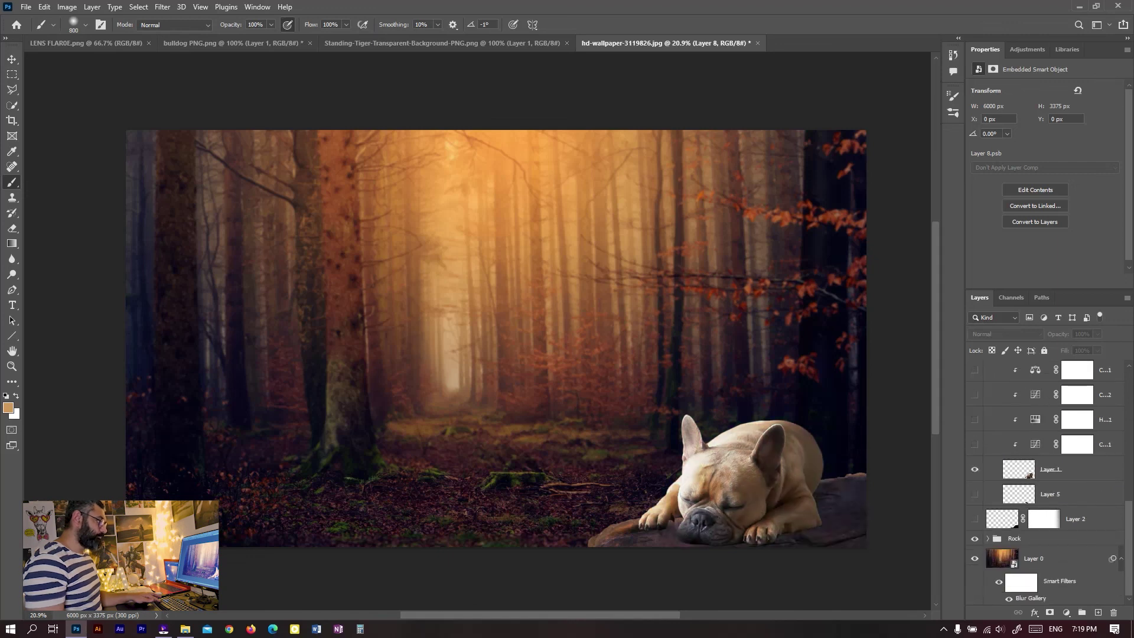
Hide the shading and adjustment layers inside the Rock group.
{"action": "left_click", "coordinate": [1027, 538]}
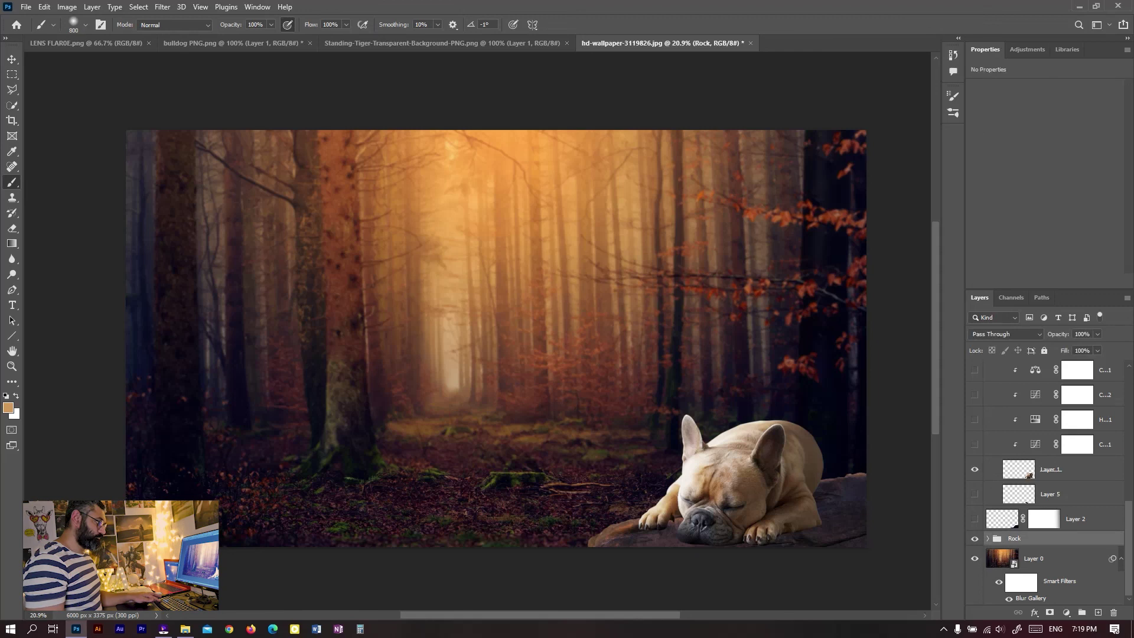
{"action": "left_click", "coordinate": [988, 538]}
{"action": "scroll", "coordinate": [1046, 485], "scroll_direction": "down", "scroll_amount": 2}
{"action": "scroll", "coordinate": [1045, 485], "scroll_direction": "down", "scroll_amount": 1}
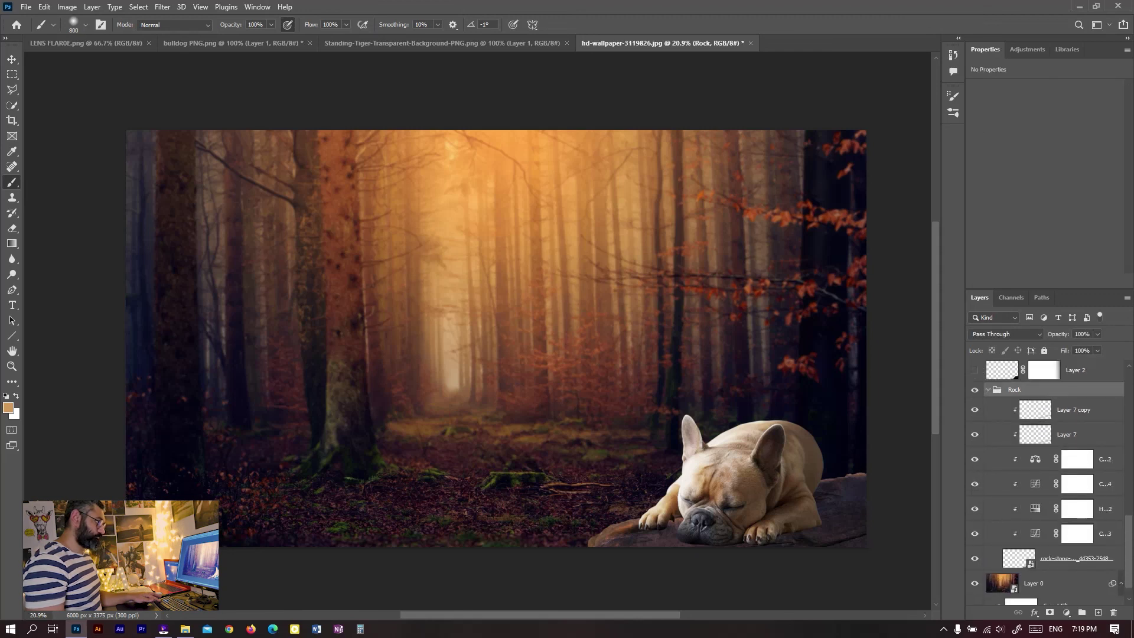
{"action": "left_click_drag", "start_coordinate": [975, 410], "coordinate": [975, 459]}
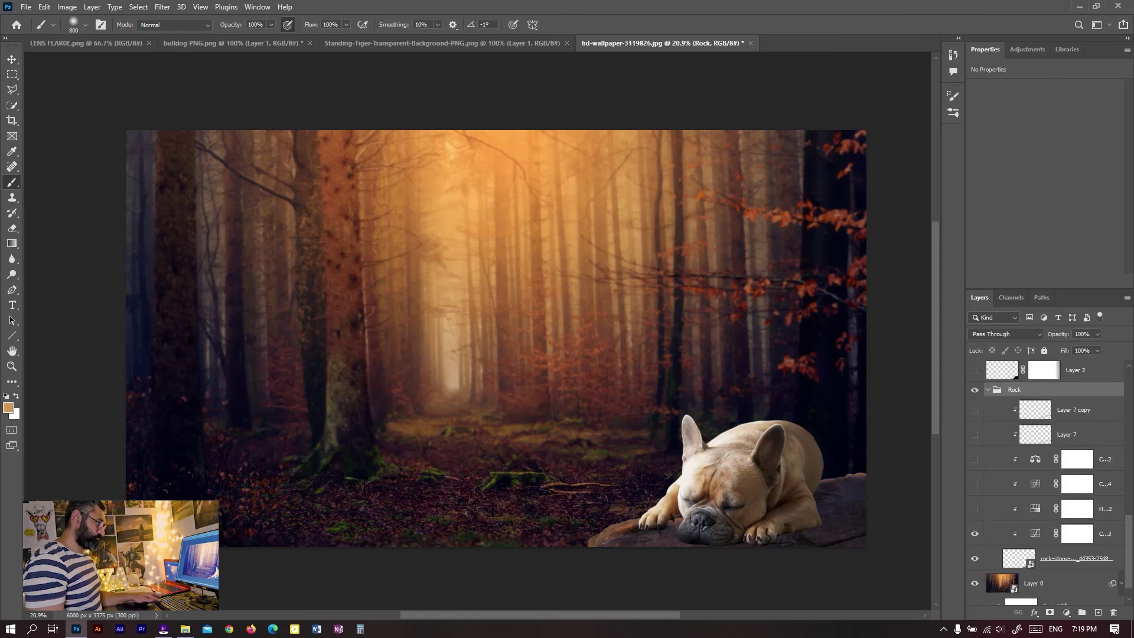
{"action": "scroll", "coordinate": [1046, 484], "scroll_direction": "down", "scroll_amount": 1}
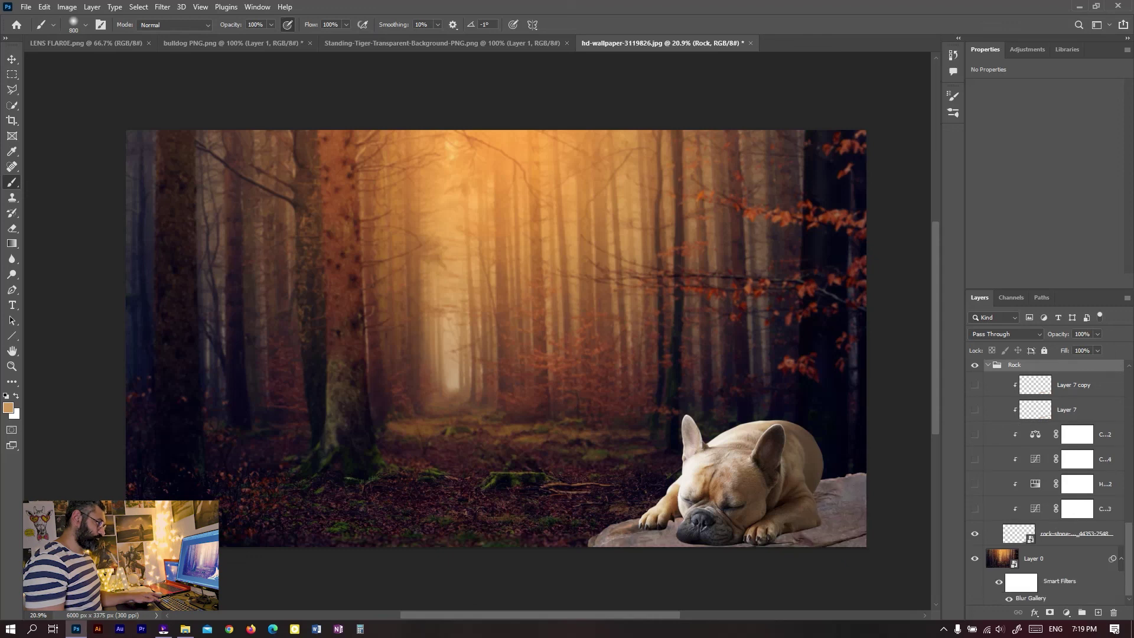
Select the forest background Layer 0, then show the Camera Raw graded Layer 8 again.
{"action": "left_click", "coordinate": [1058, 558]}
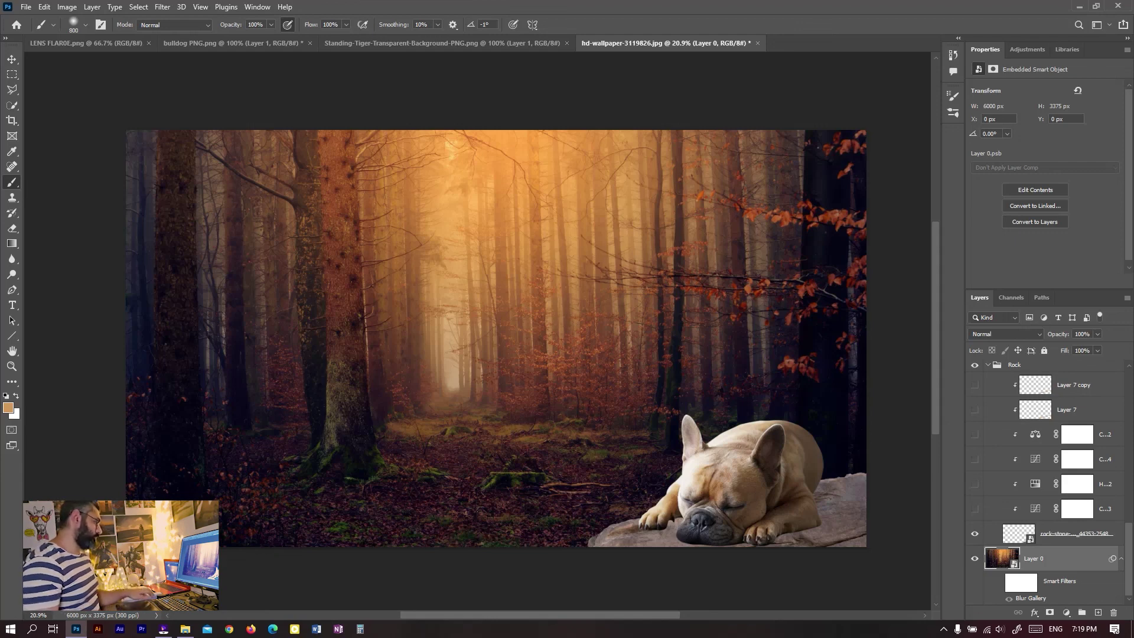
{"action": "scroll", "coordinate": [1046, 484], "scroll_direction": "up", "scroll_amount": 5}
{"action": "scroll", "coordinate": [1045, 485], "scroll_direction": "up", "scroll_amount": 3}
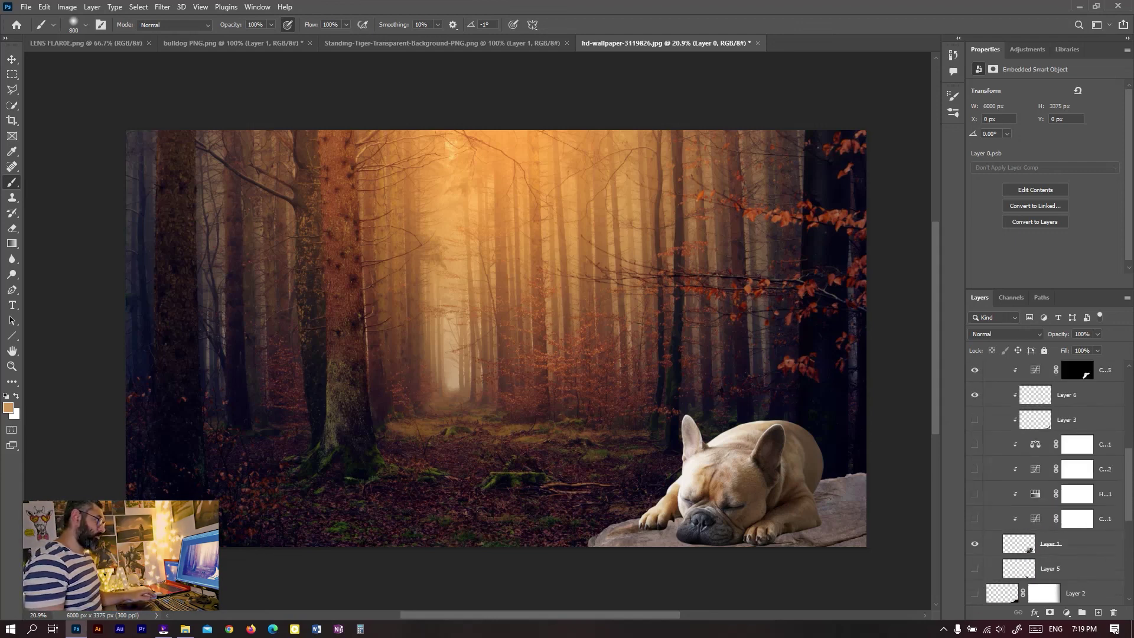
{"action": "scroll", "coordinate": [1045, 484], "scroll_direction": "up", "scroll_amount": 2}
{"action": "scroll", "coordinate": [1046, 484], "scroll_direction": "up", "scroll_amount": 2}
{"action": "scroll", "coordinate": [1046, 485], "scroll_direction": "up", "scroll_amount": 1}
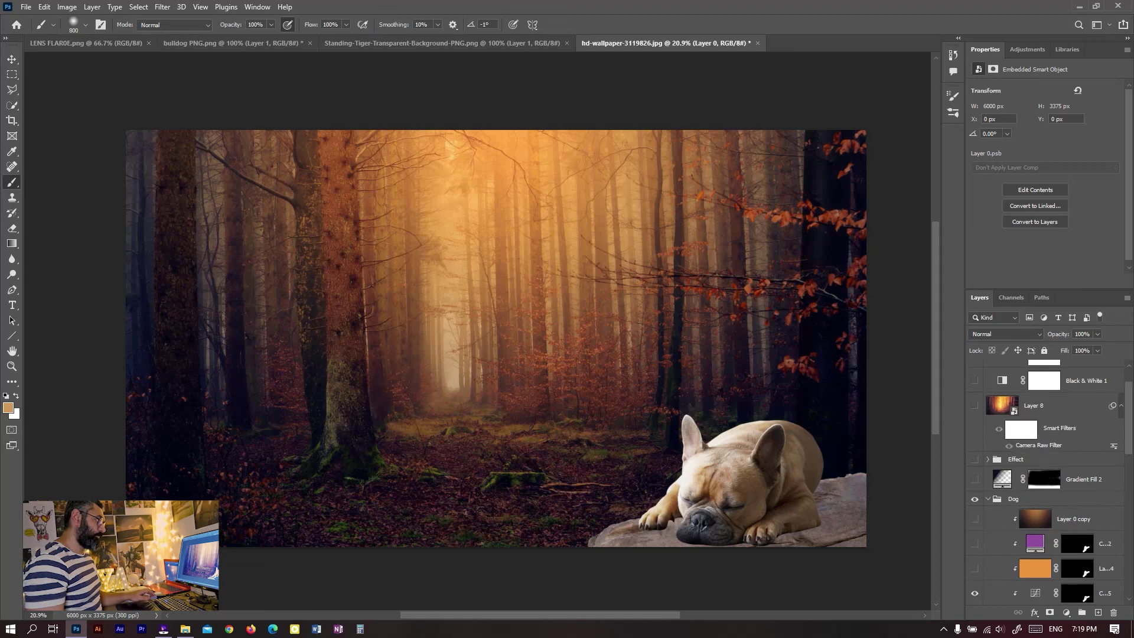
{"action": "left_click", "coordinate": [1009, 445]}
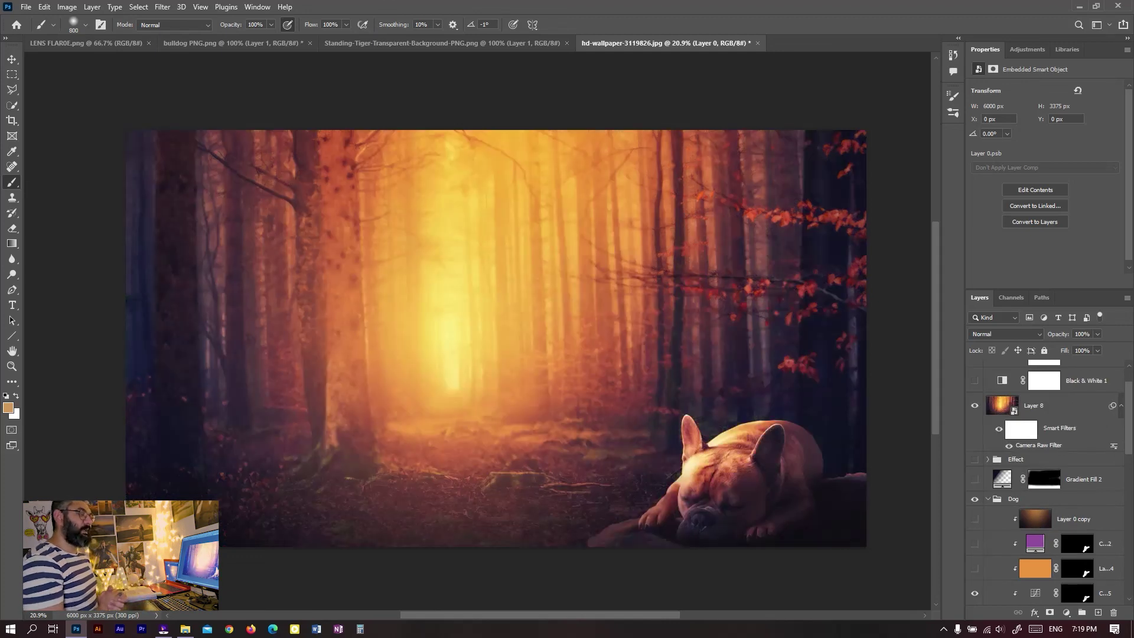